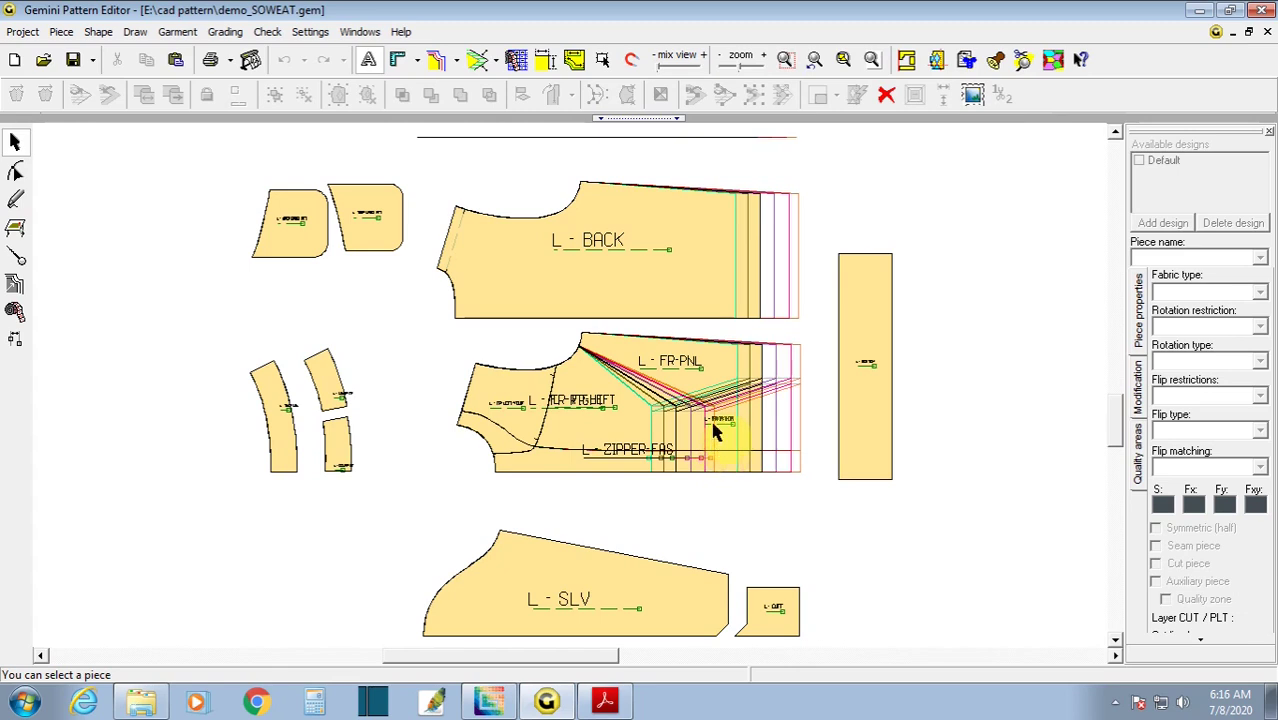
- Select the horizontal auxiliary line above the sweatshirt pieces and bring up the SAMUELE Adult.pdf size chart
scroll(744, 503, down, 1)
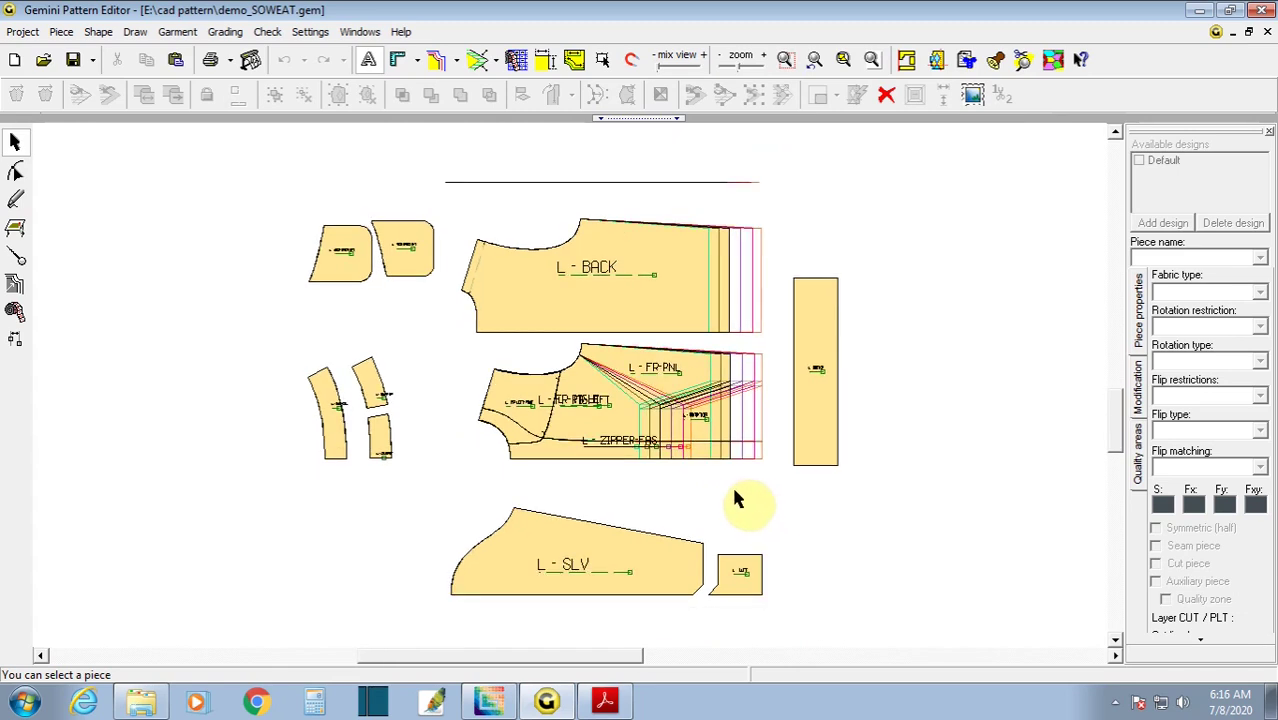
click(541, 182)
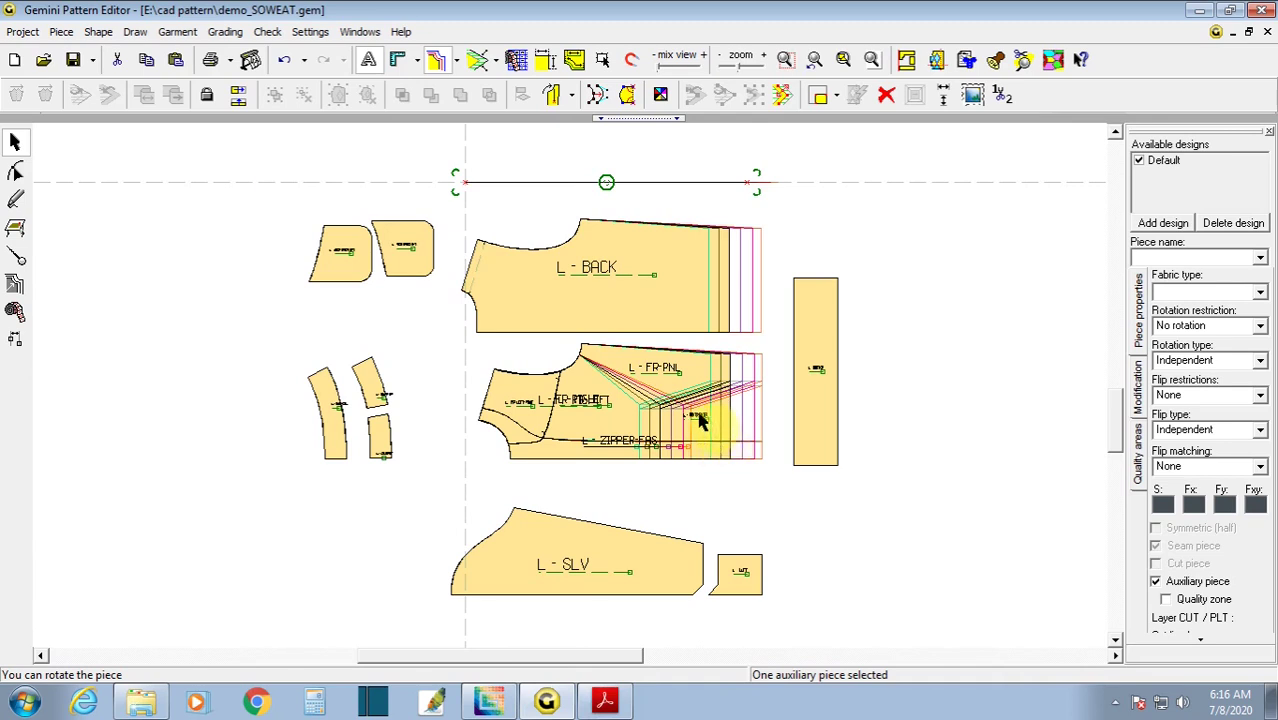
click(604, 700)
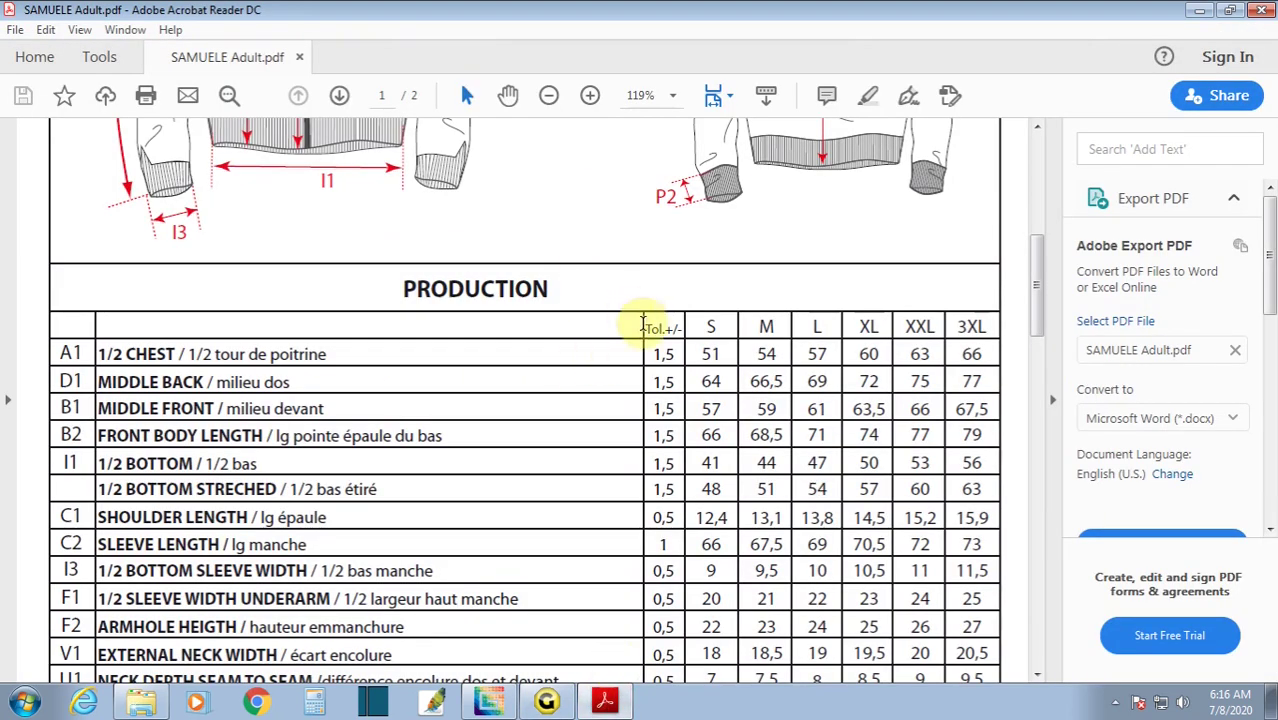
- Scroll to the PRODUCTION size table and highlight the MIDDLE BACK row label
scroll(650, 322, up, 3)
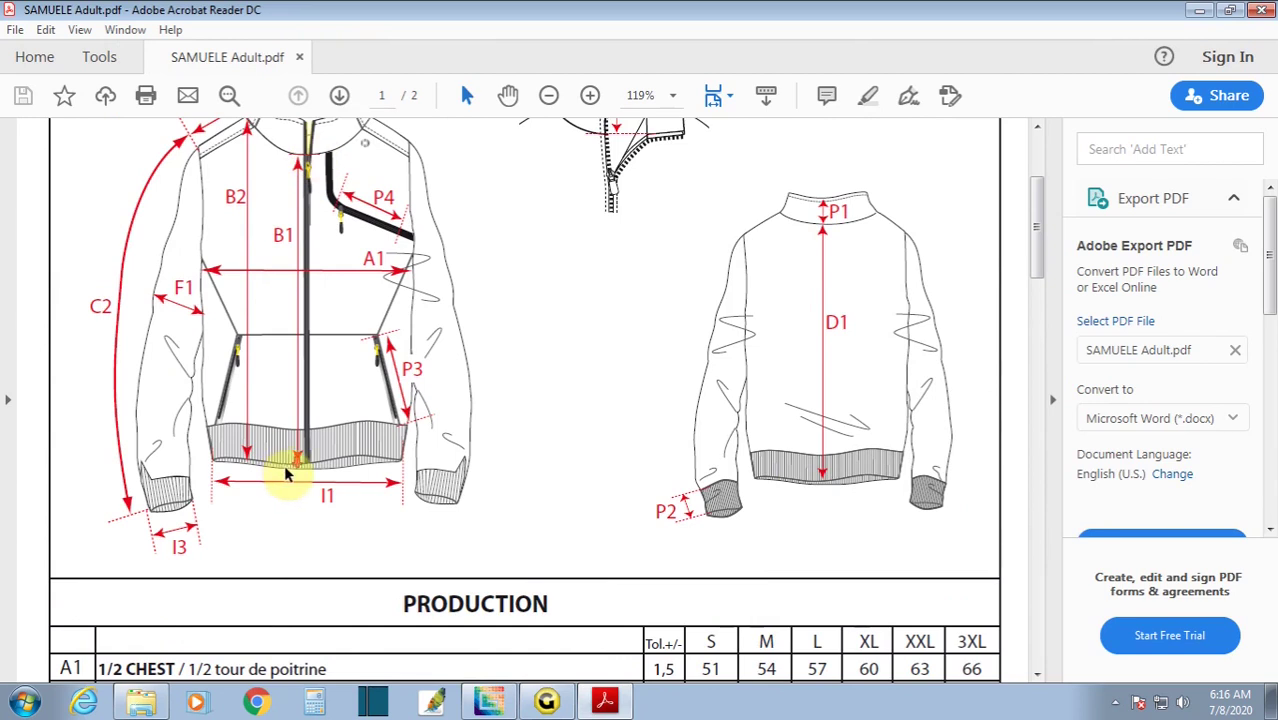
scroll(287, 475, down, 3)
scroll(288, 462, down, 1)
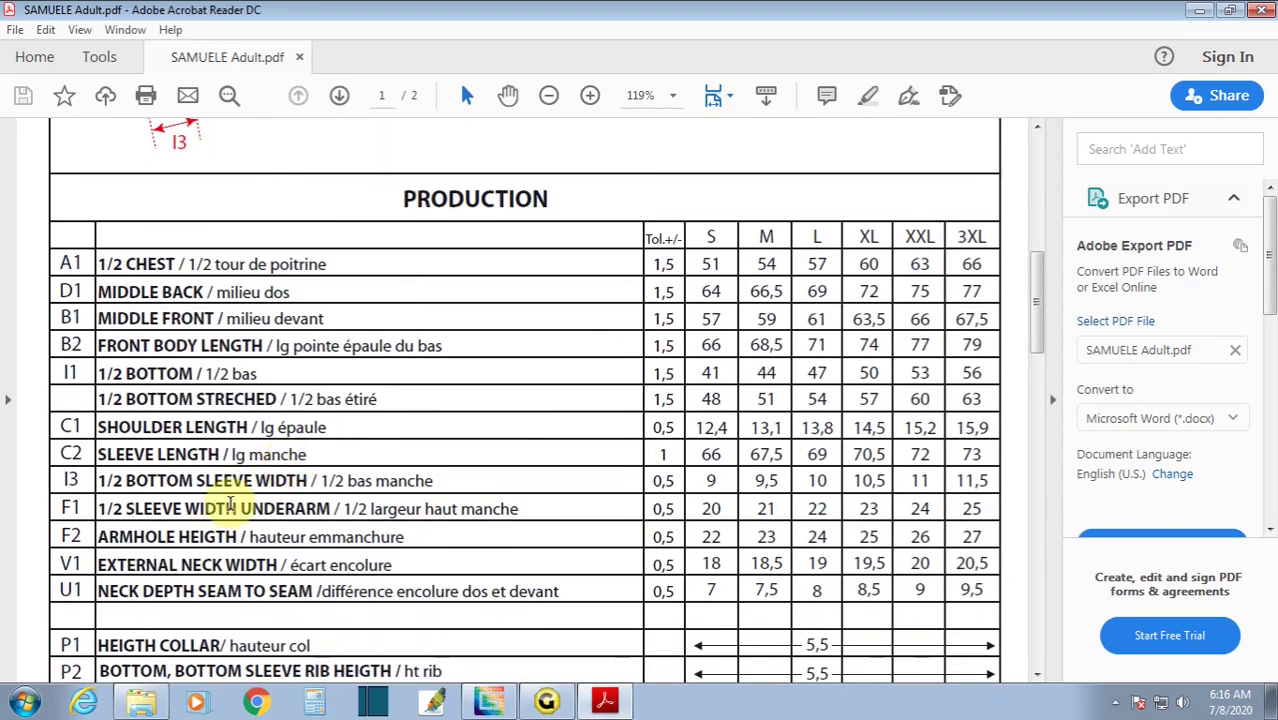
scroll(226, 495, down, 1)
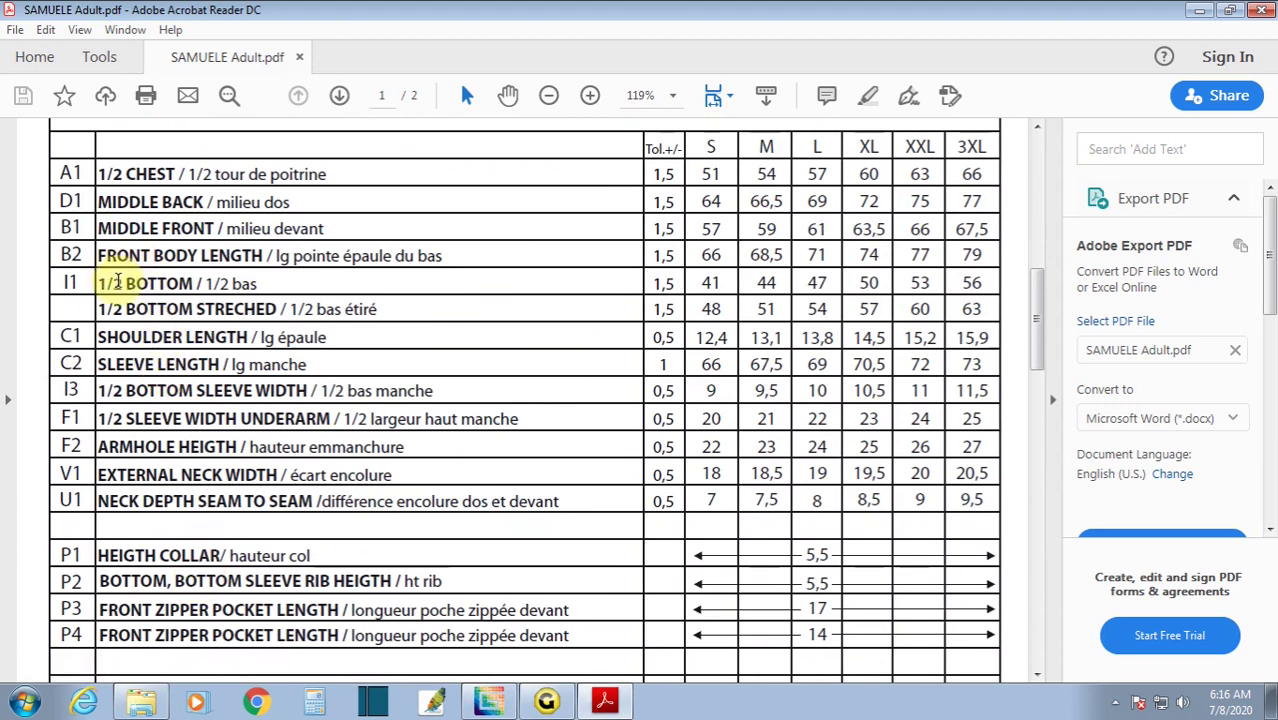
drag(88, 257, 262, 256)
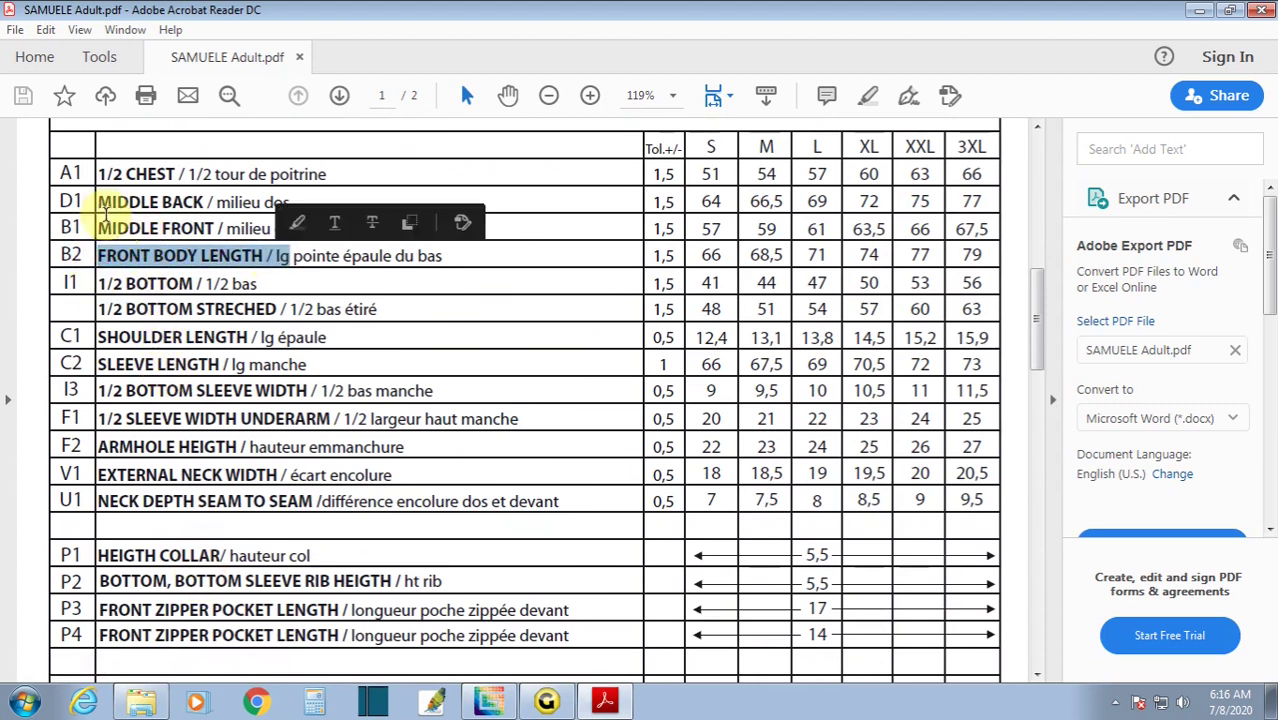
drag(97, 202, 214, 203)
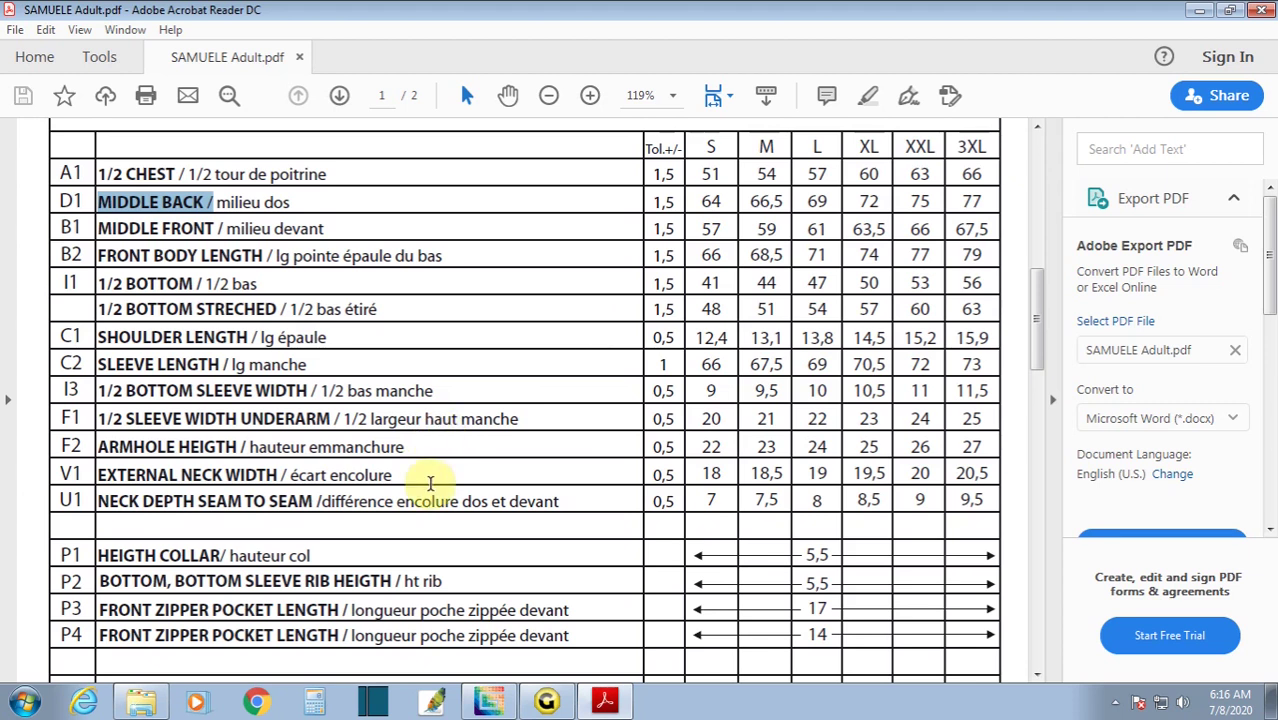
- Draw a 57.09 cm horizontal auxiliary line below the front panel pieces, above the sleeve
click(547, 702)
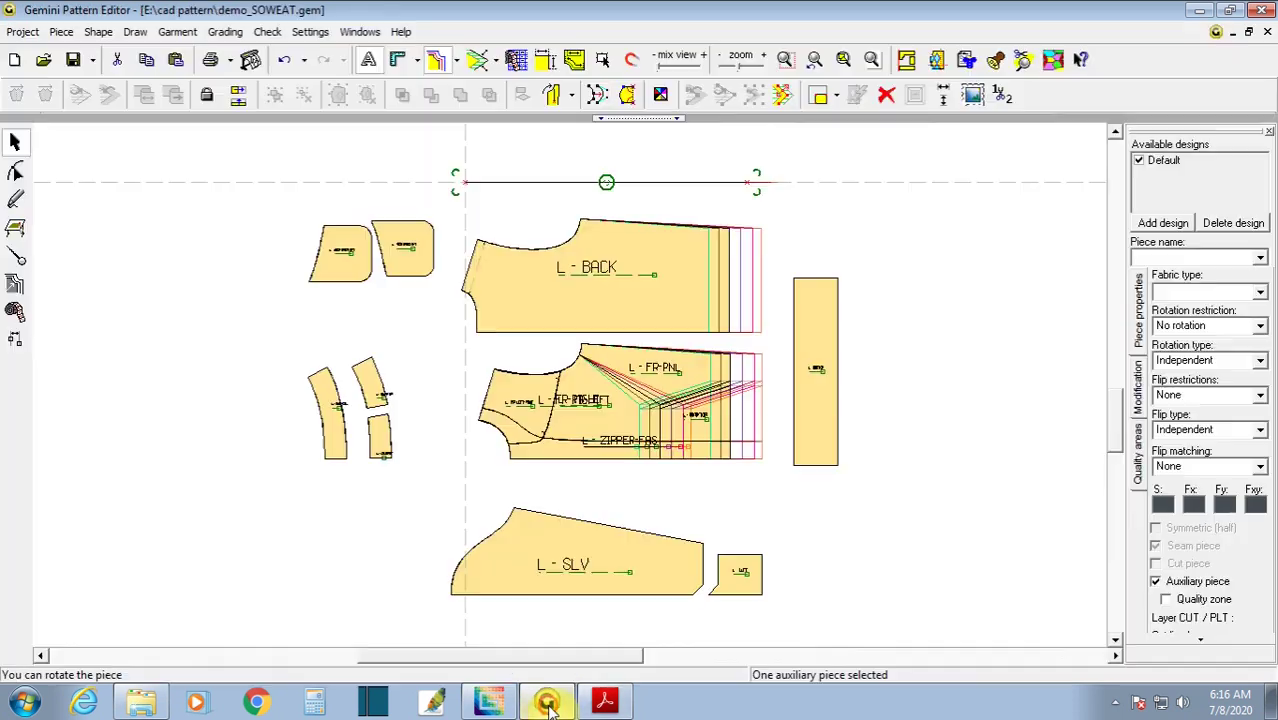
scroll(680, 455, up, 1)
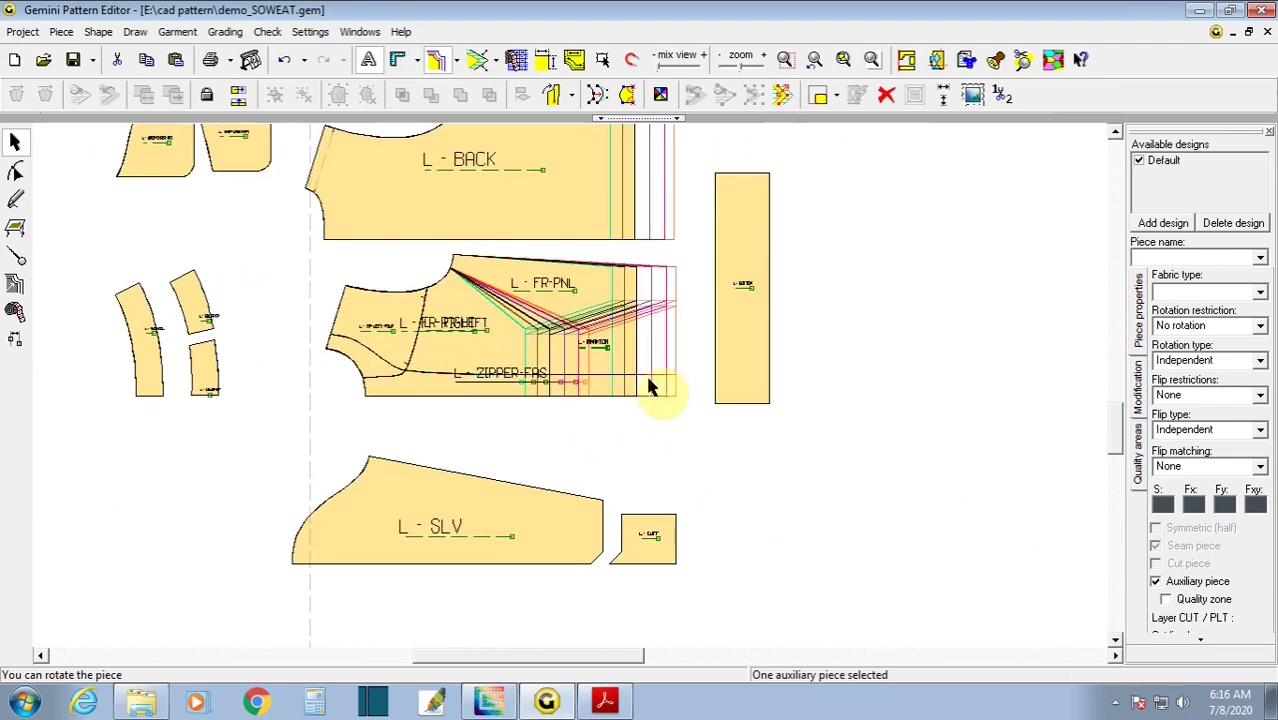
scroll(650, 387, up, 1)
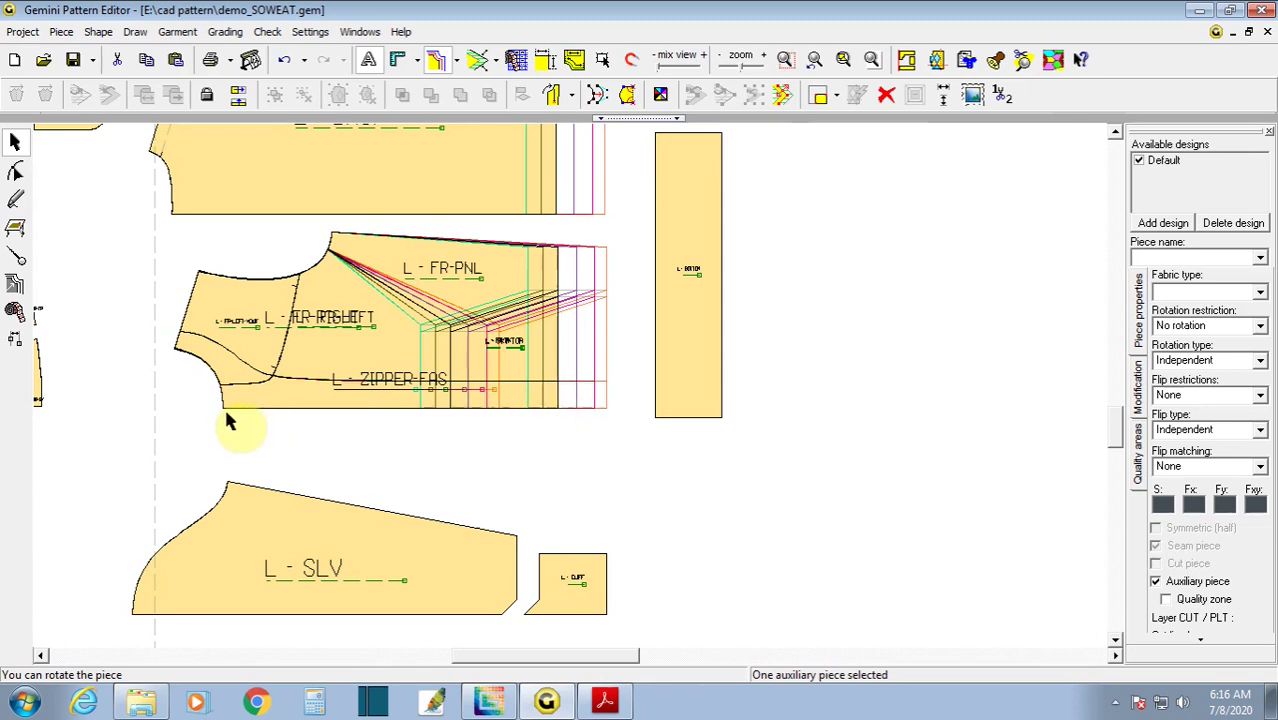
click(16, 200)
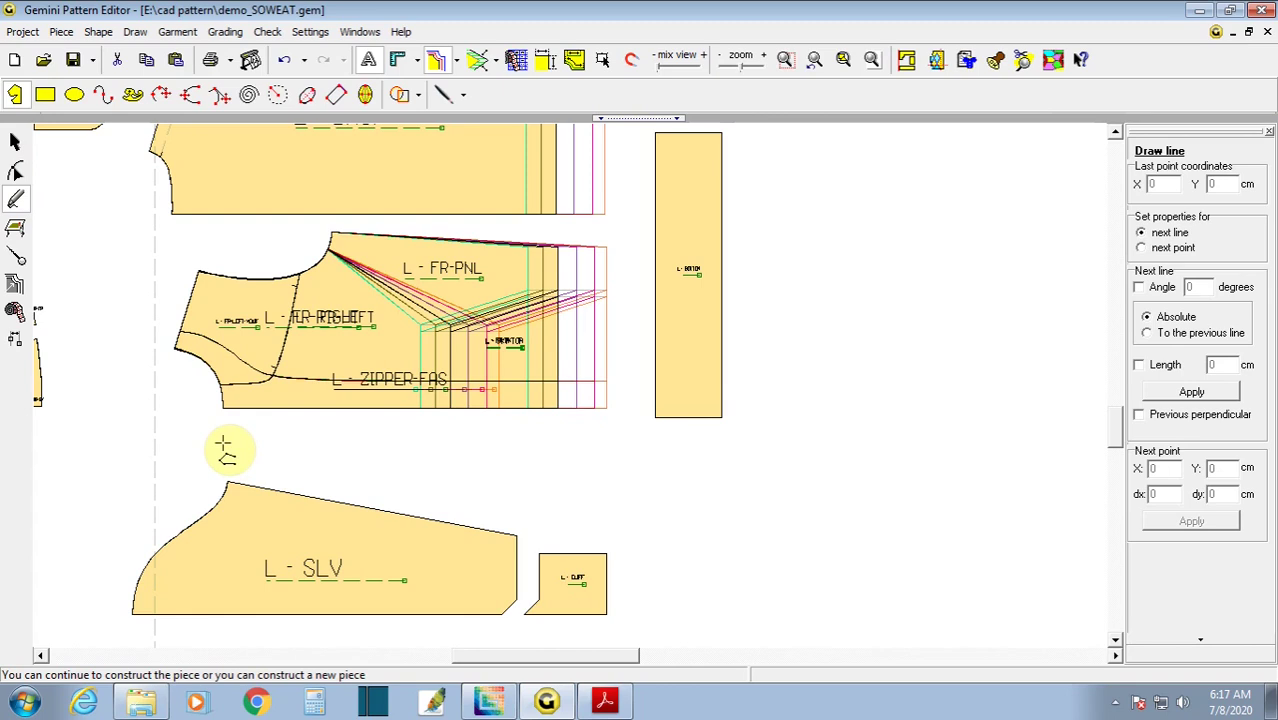
click(222, 442)
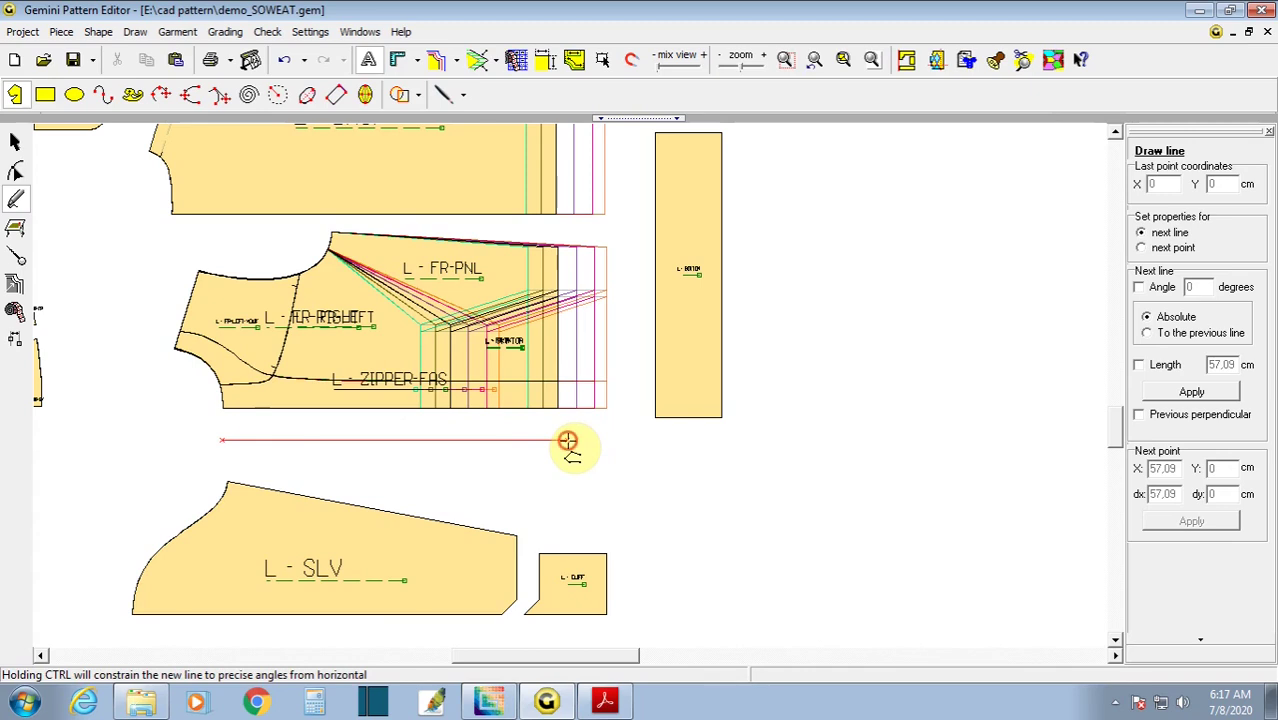
click(567, 441)
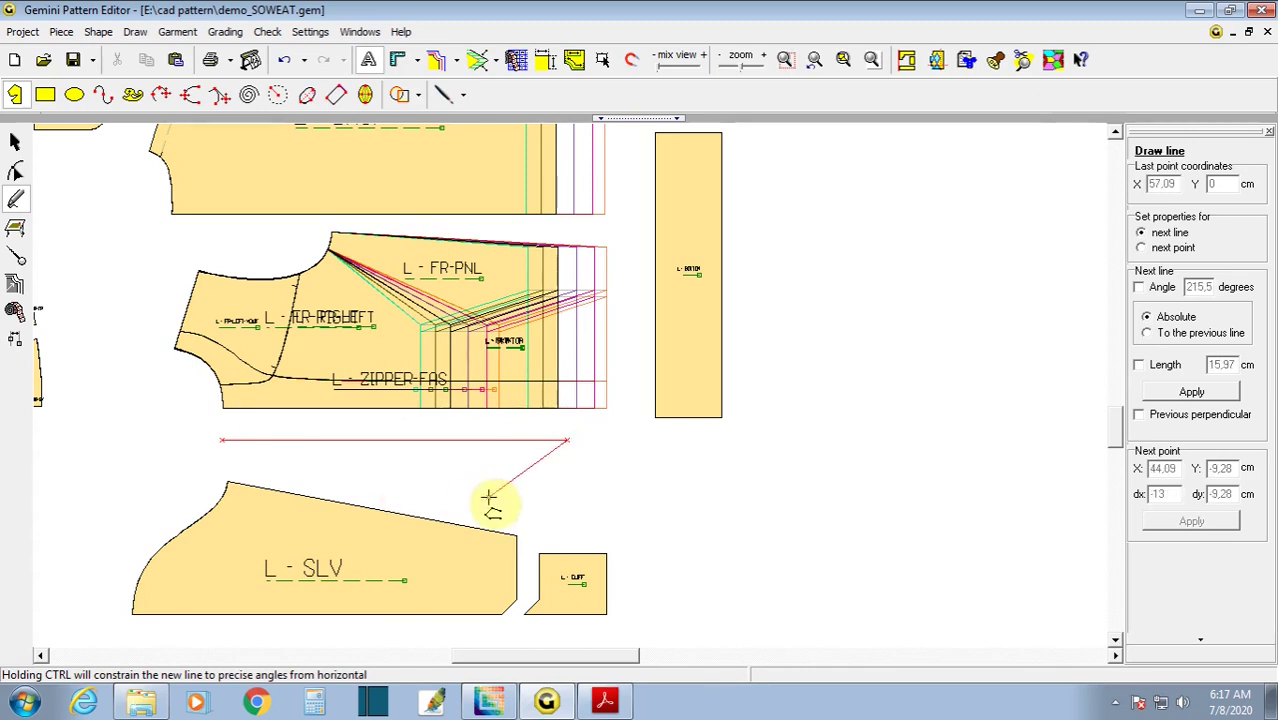
right_click(570, 474)
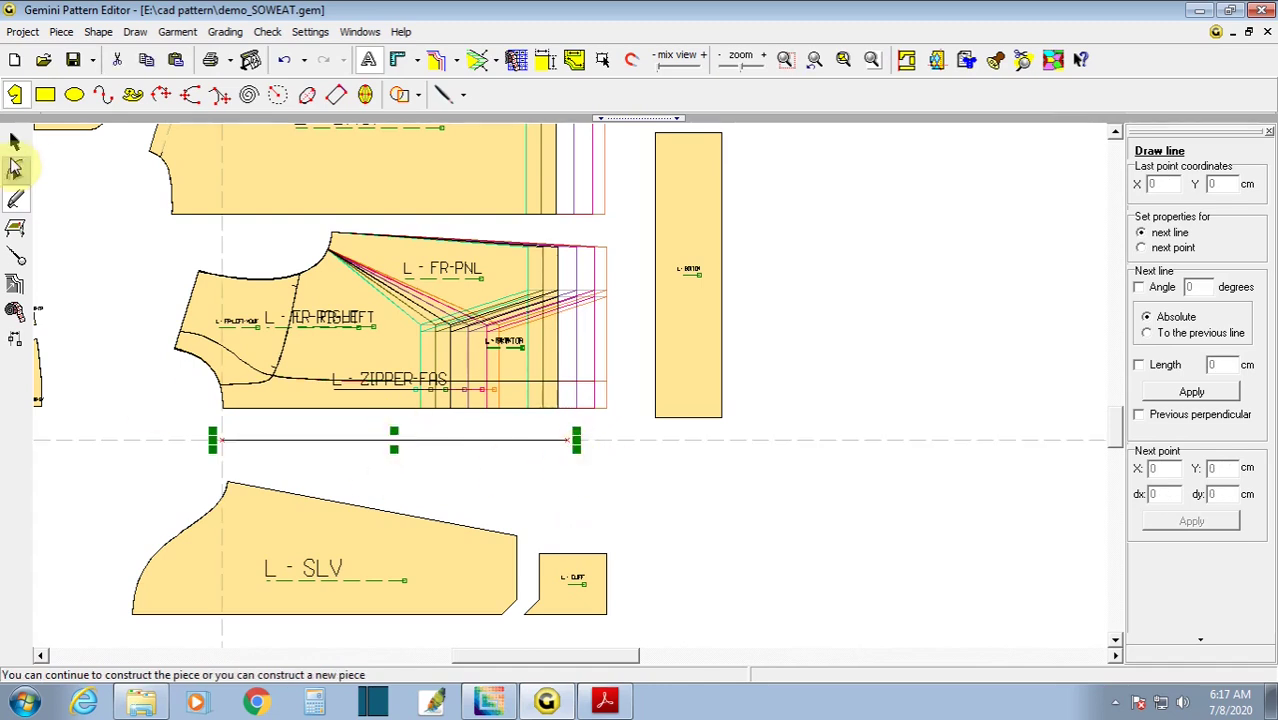
- Nudge the new auxiliary line slightly down, then deselect it
click(17, 144)
drag(340, 436, 342, 446)
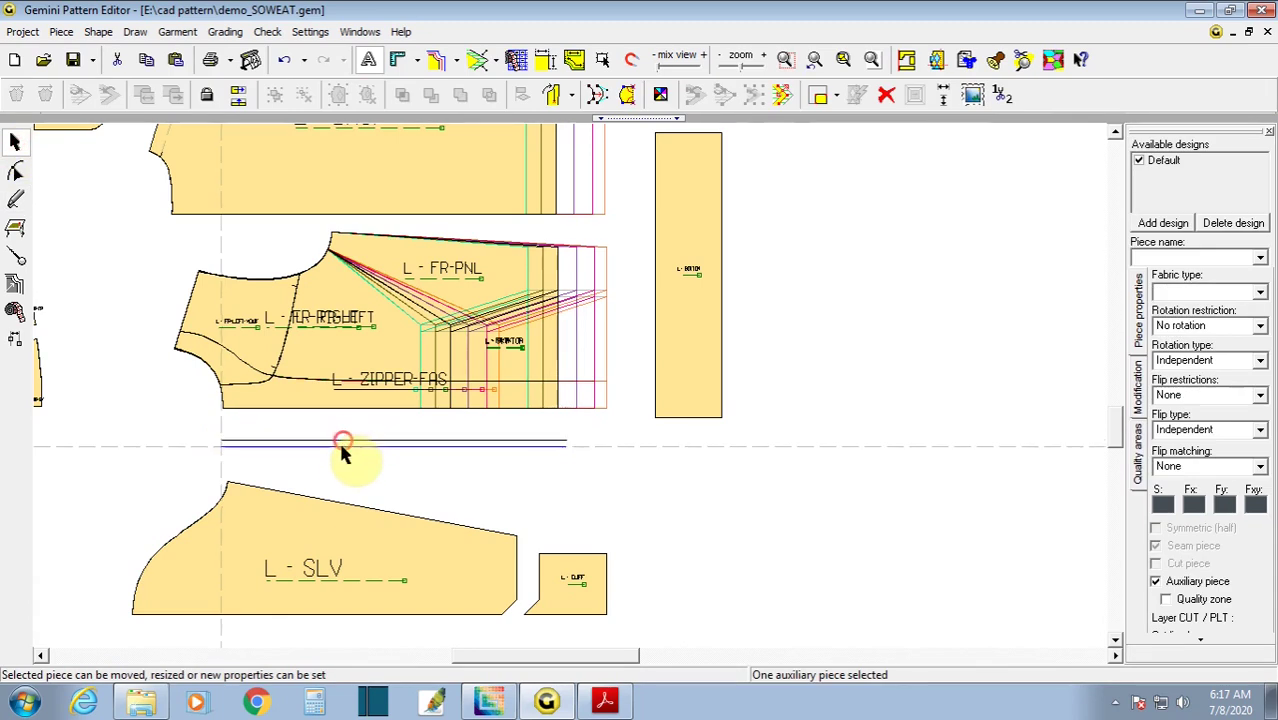
click(360, 481)
scroll(568, 386, up, 1)
scroll(568, 386, up, 1)
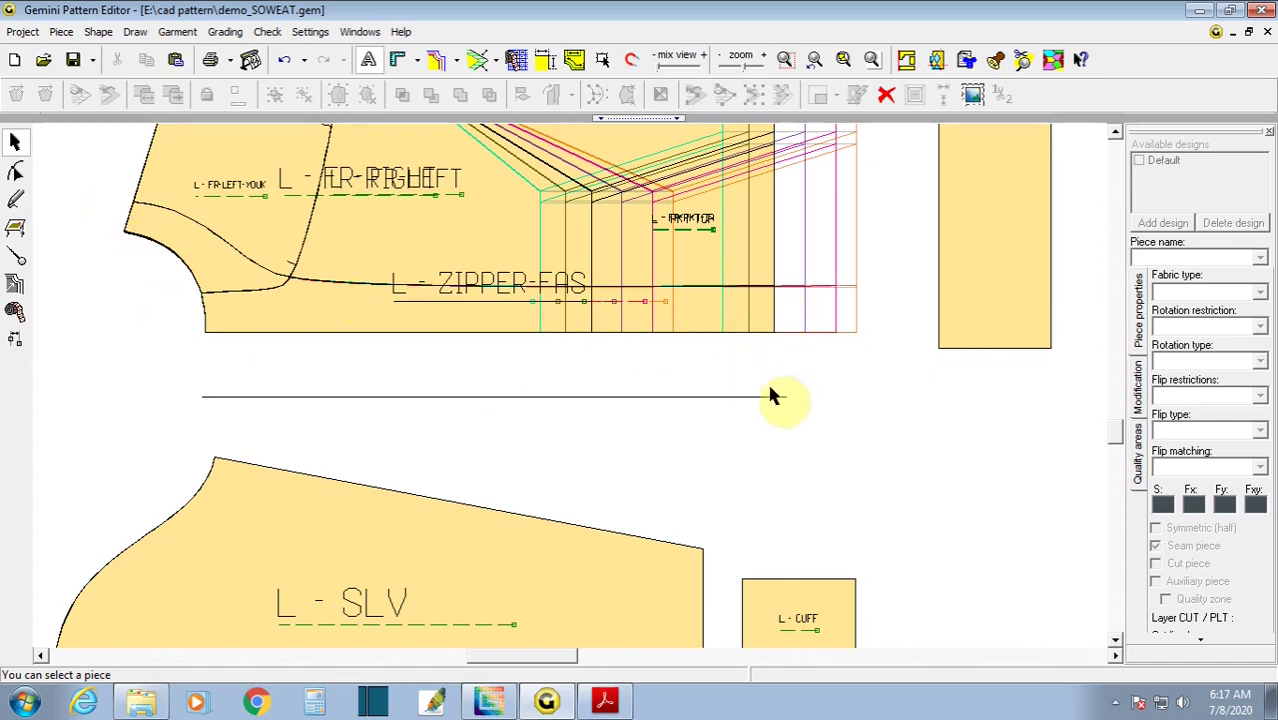
- Copy point 13042's grading and paste only its X grading onto the line's right end
click(14, 287)
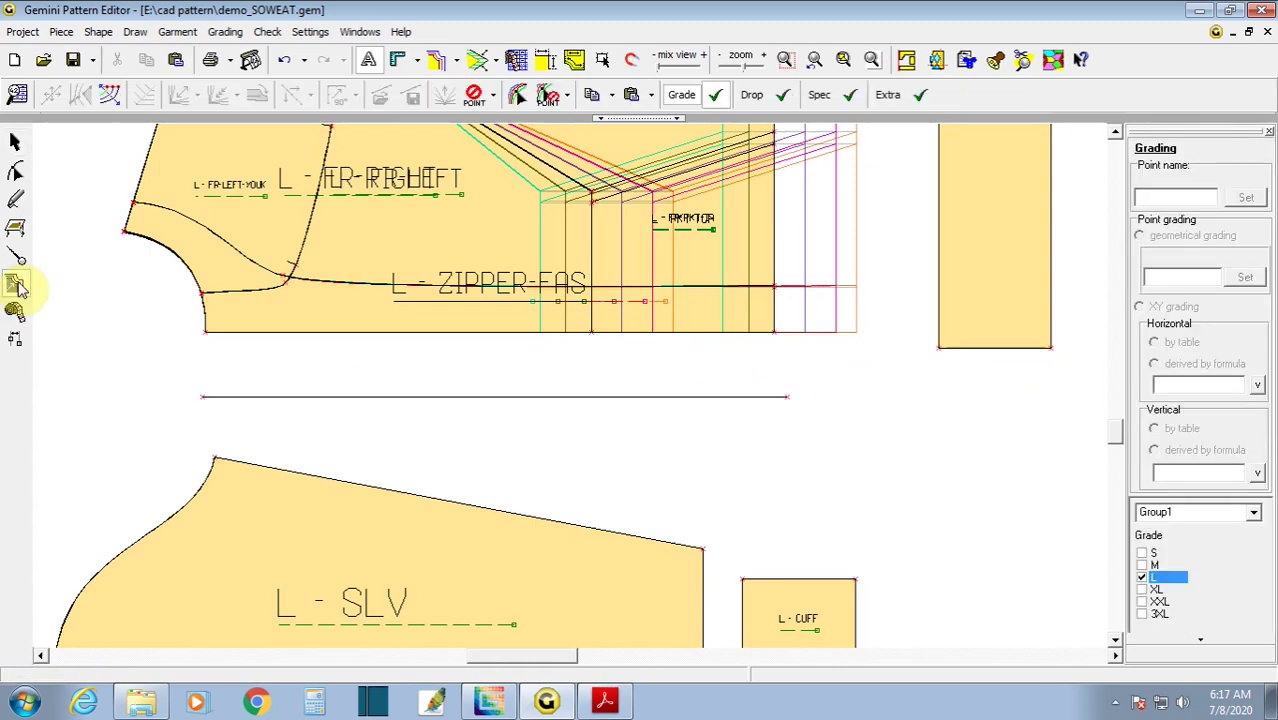
click(779, 343)
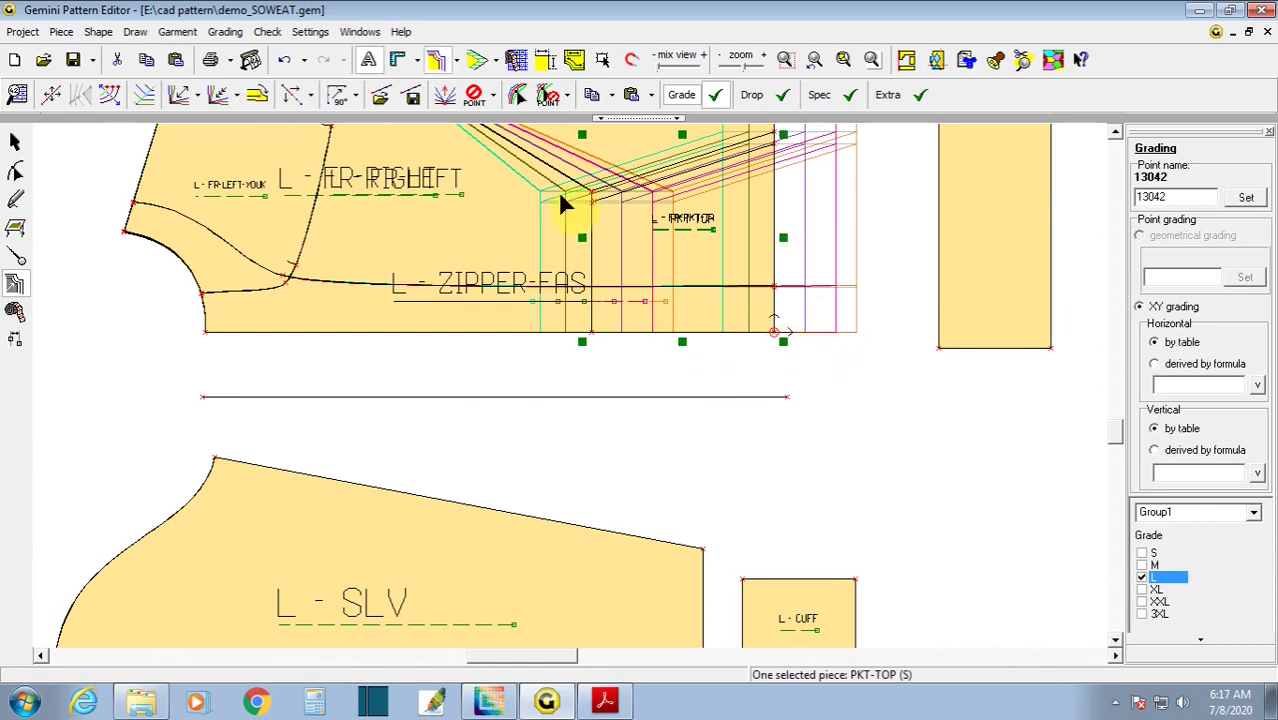
click(590, 97)
drag(763, 377, 822, 468)
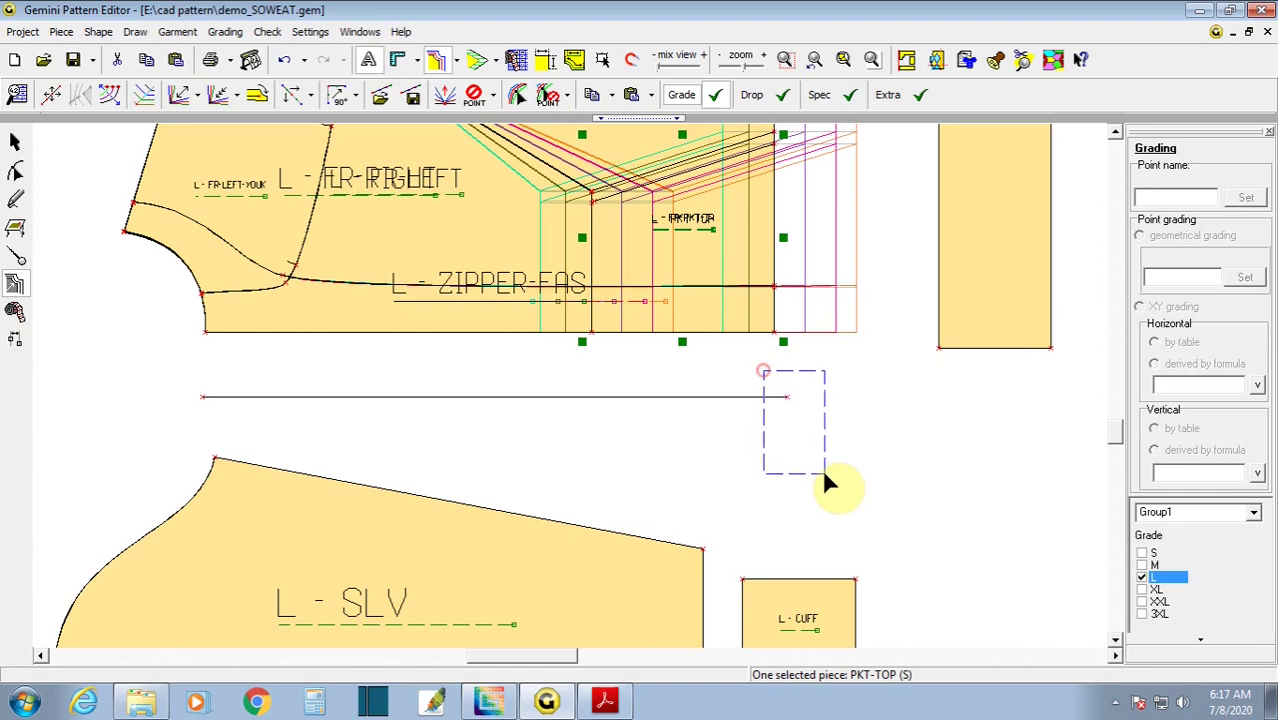
click(651, 97)
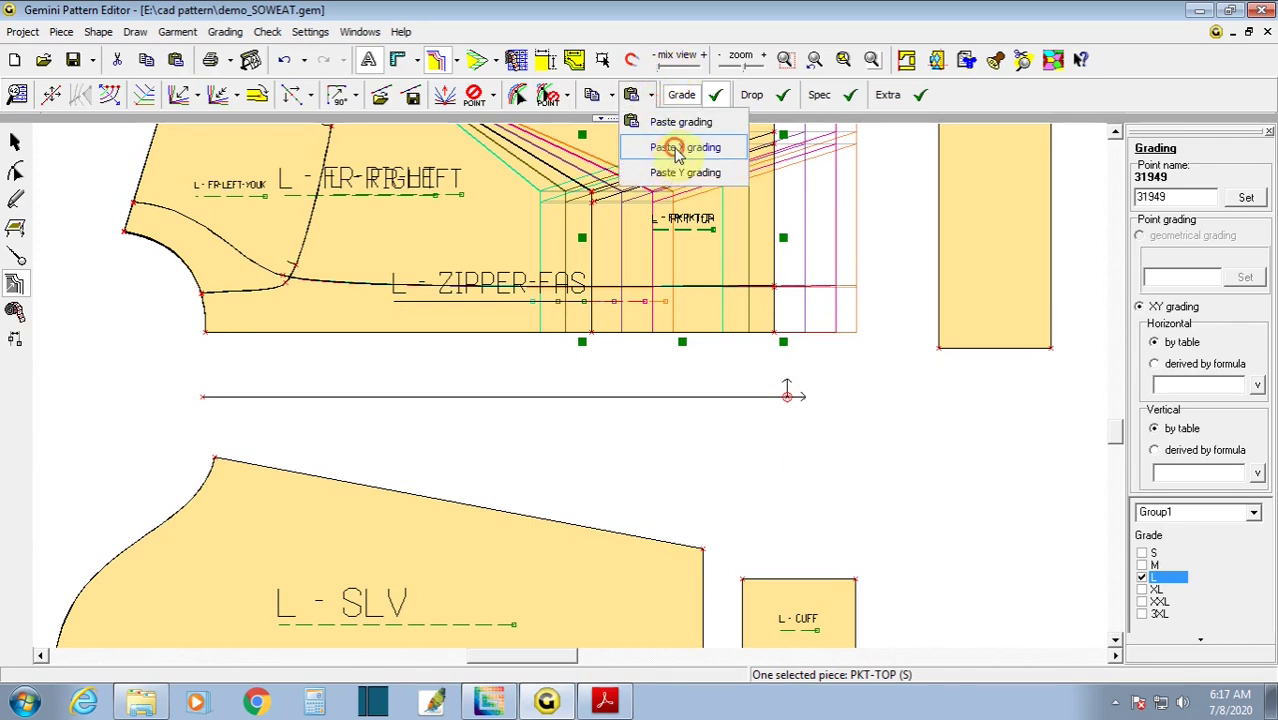
click(678, 148)
click(812, 455)
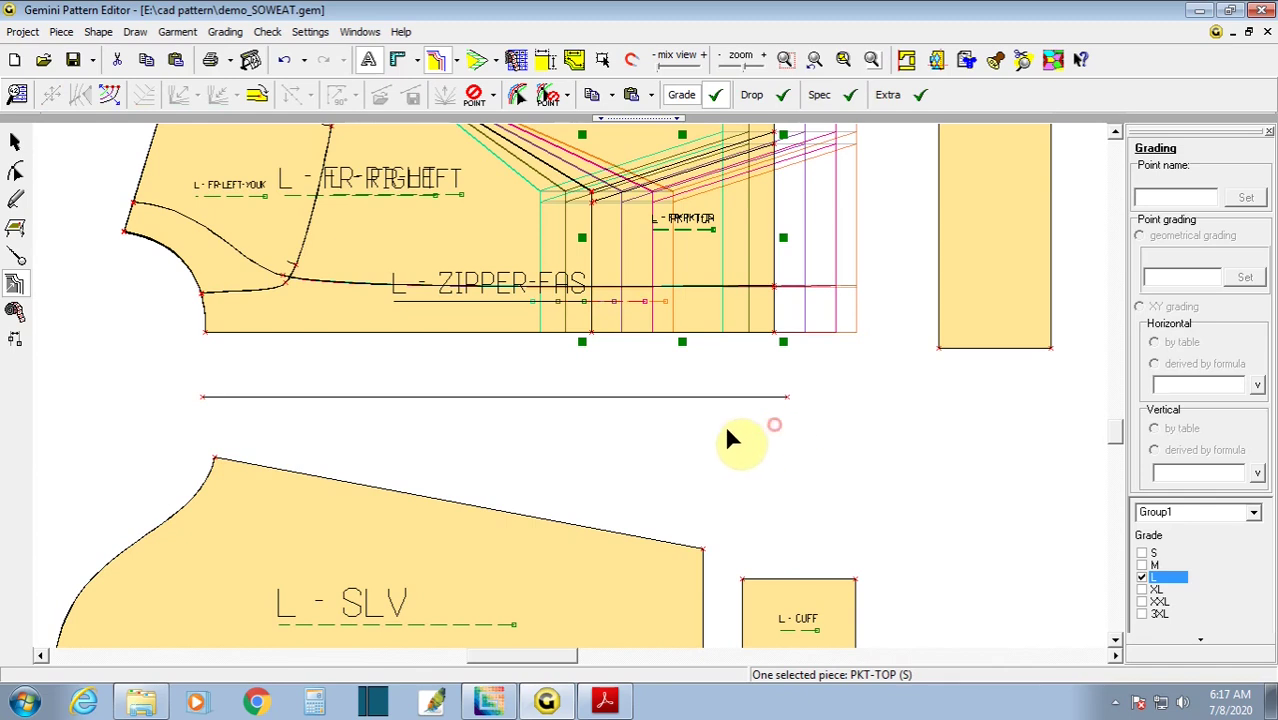
- Show the line's per-size lengths (52,09–65,09 cm) in Modify curve length, then return to the size chart
click(112, 96)
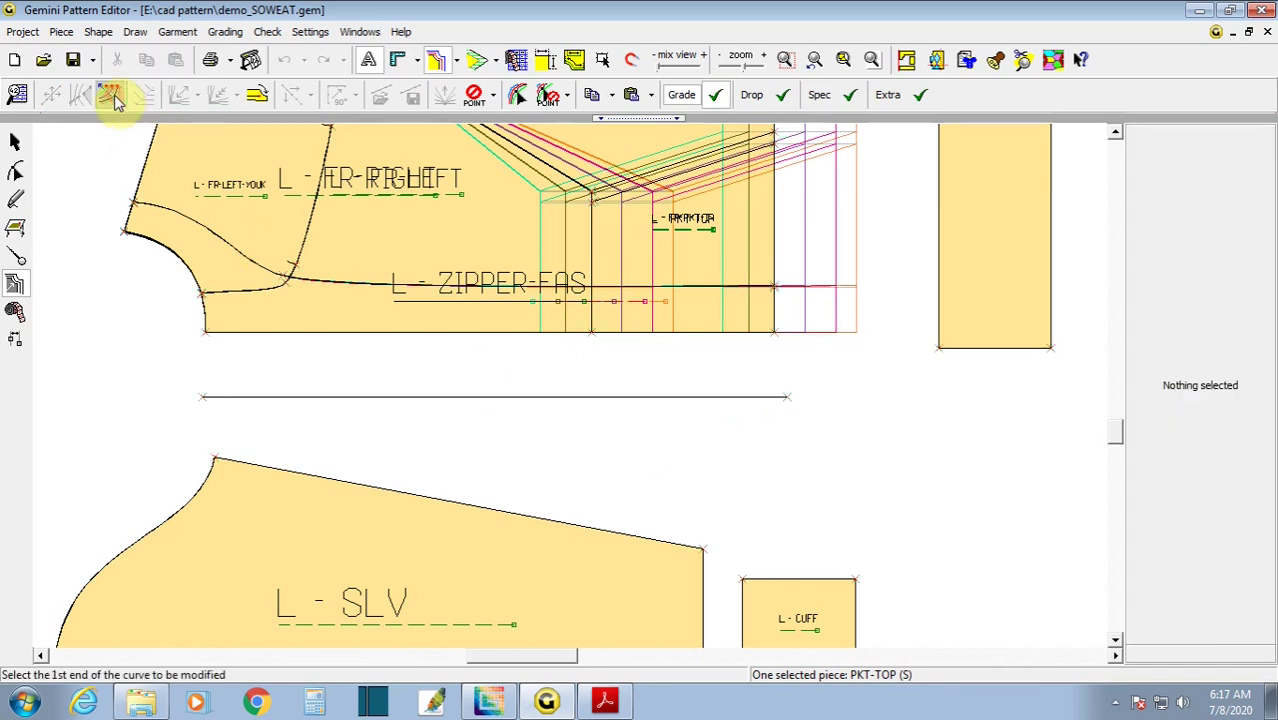
click(205, 398)
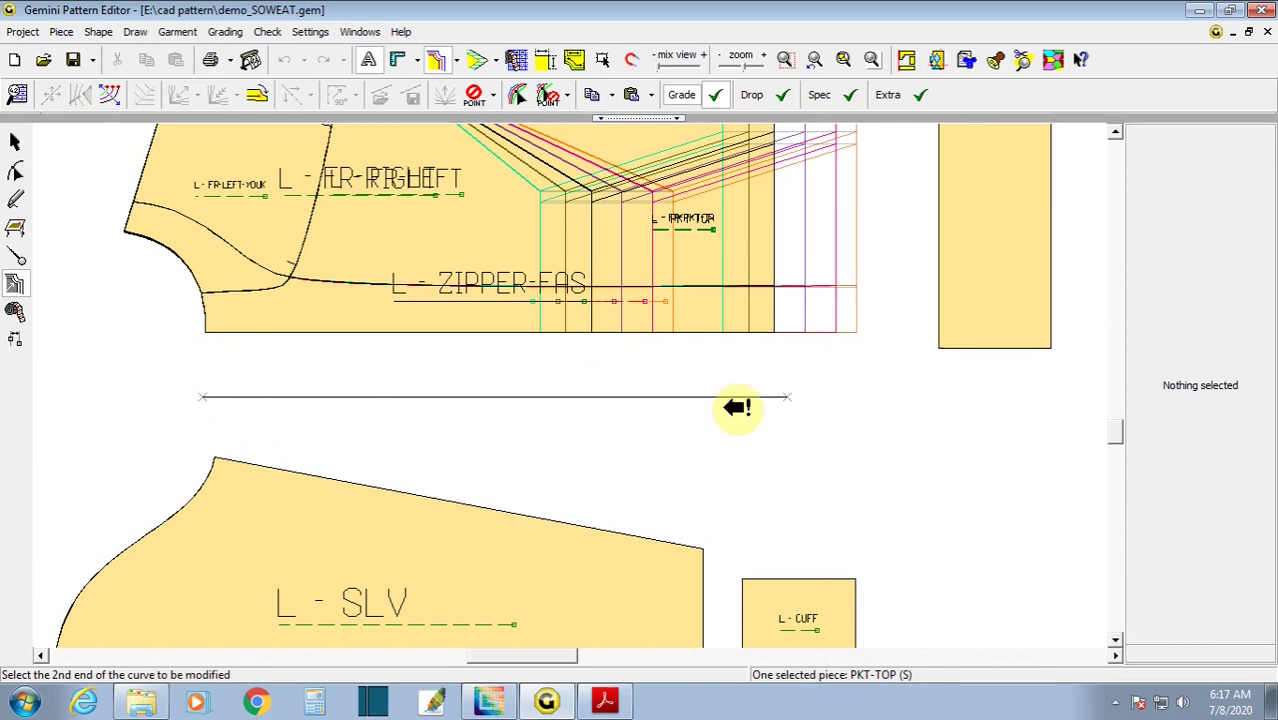
click(786, 397)
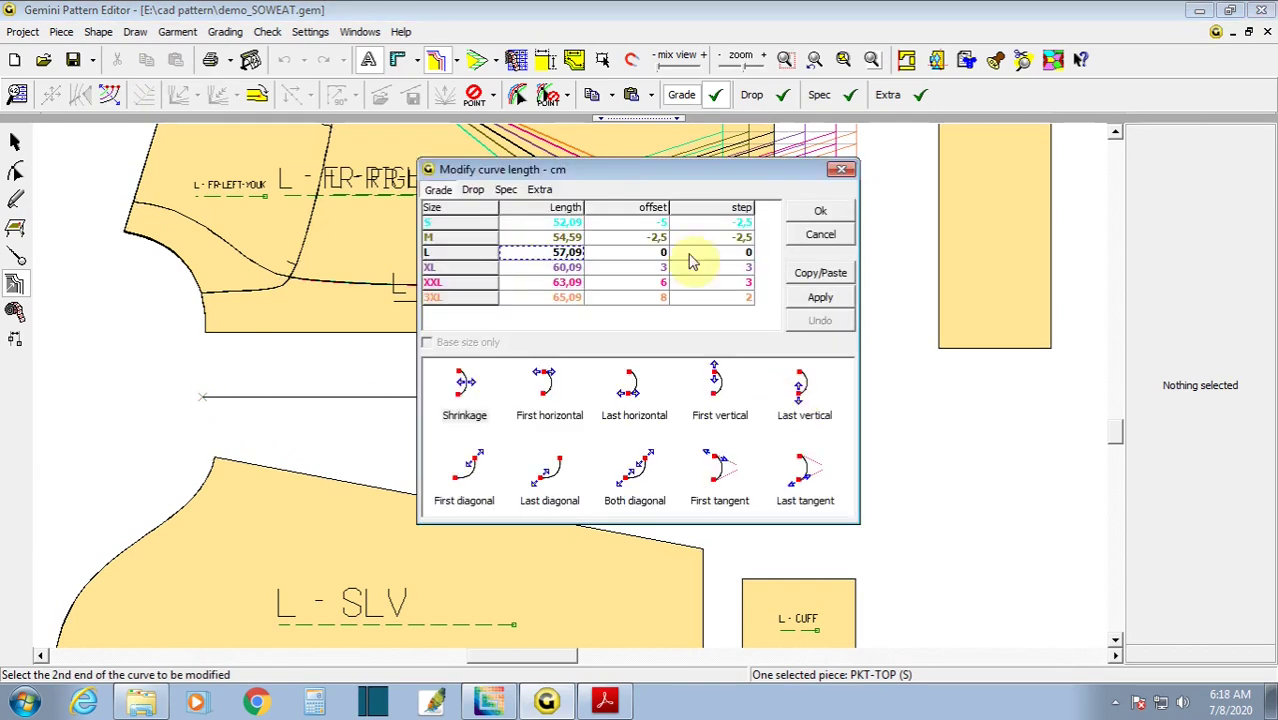
drag(584, 172, 1015, 168)
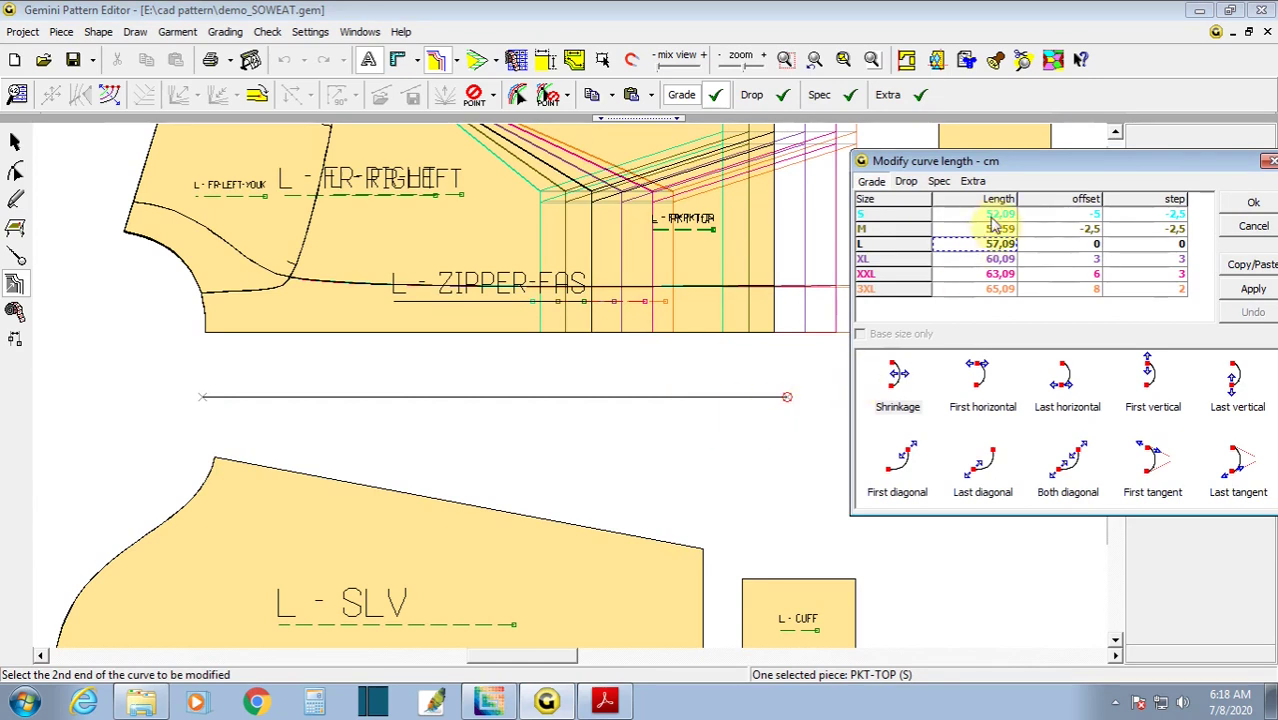
drag(1015, 161, 798, 146)
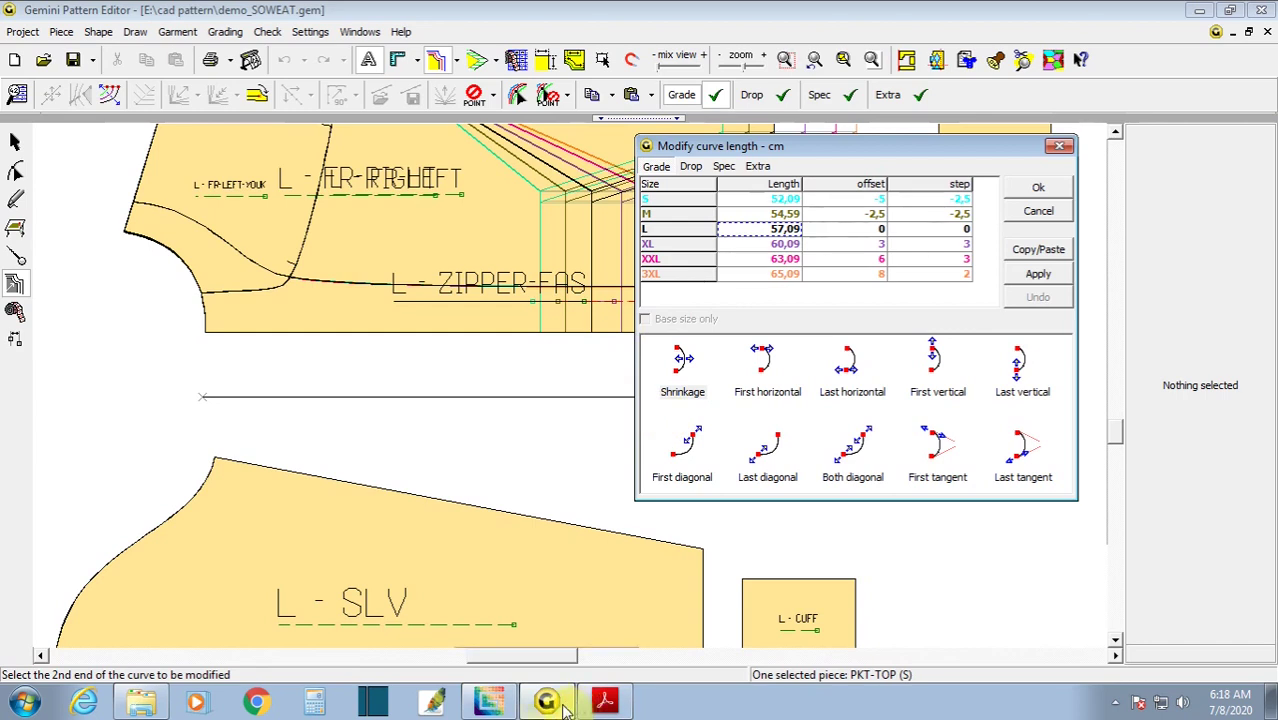
click(604, 702)
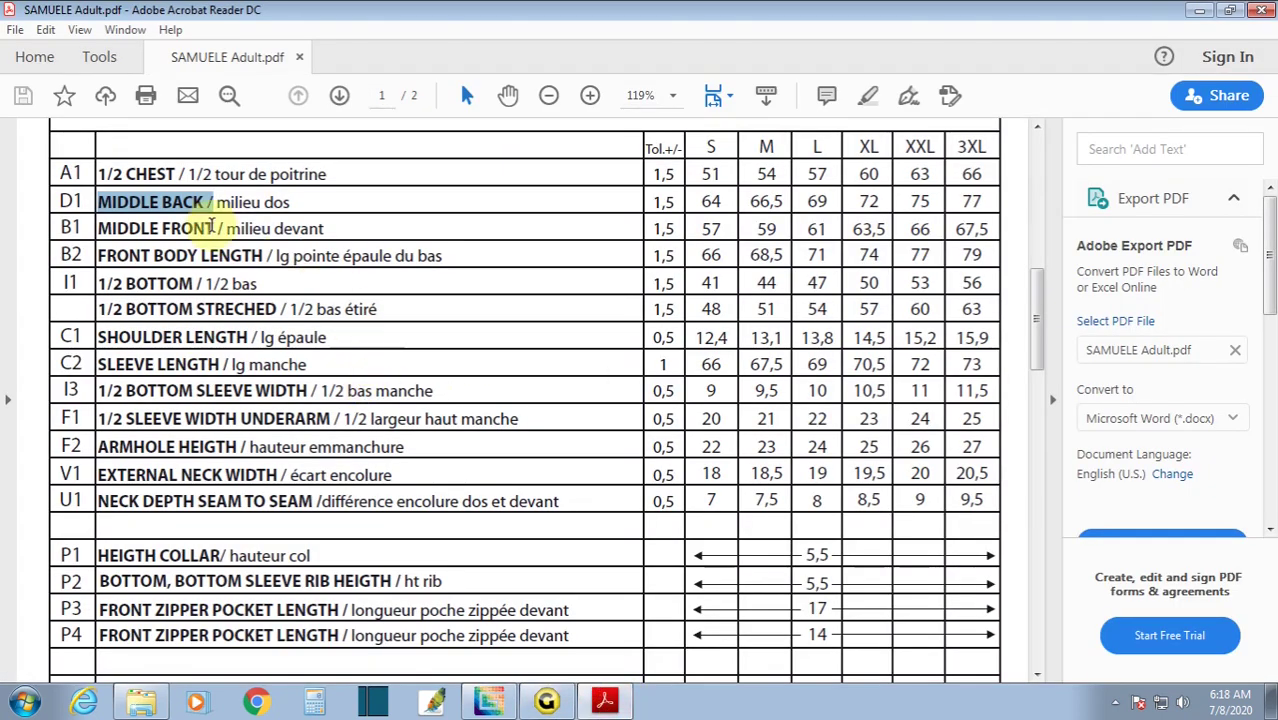
- Select the FRONT BODY LENGTH values 66–79 for sizes S to 3XL in the chart
click(155, 261)
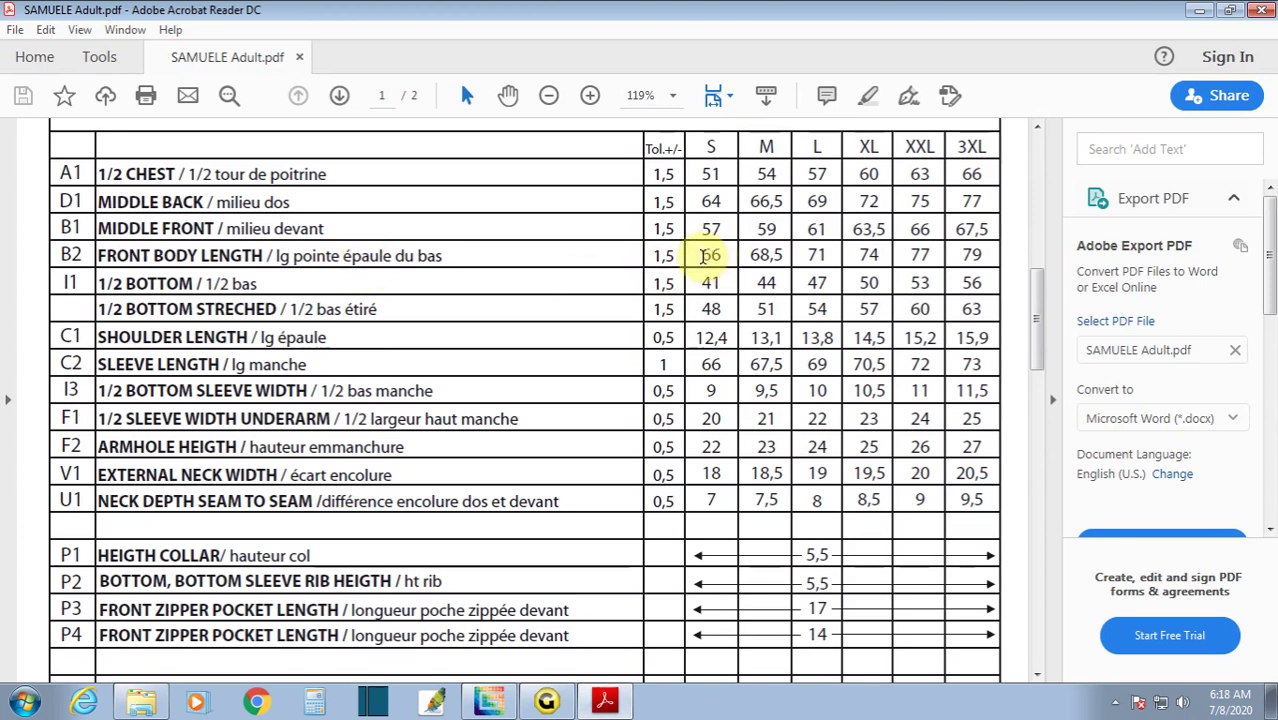
drag(706, 257, 975, 258)
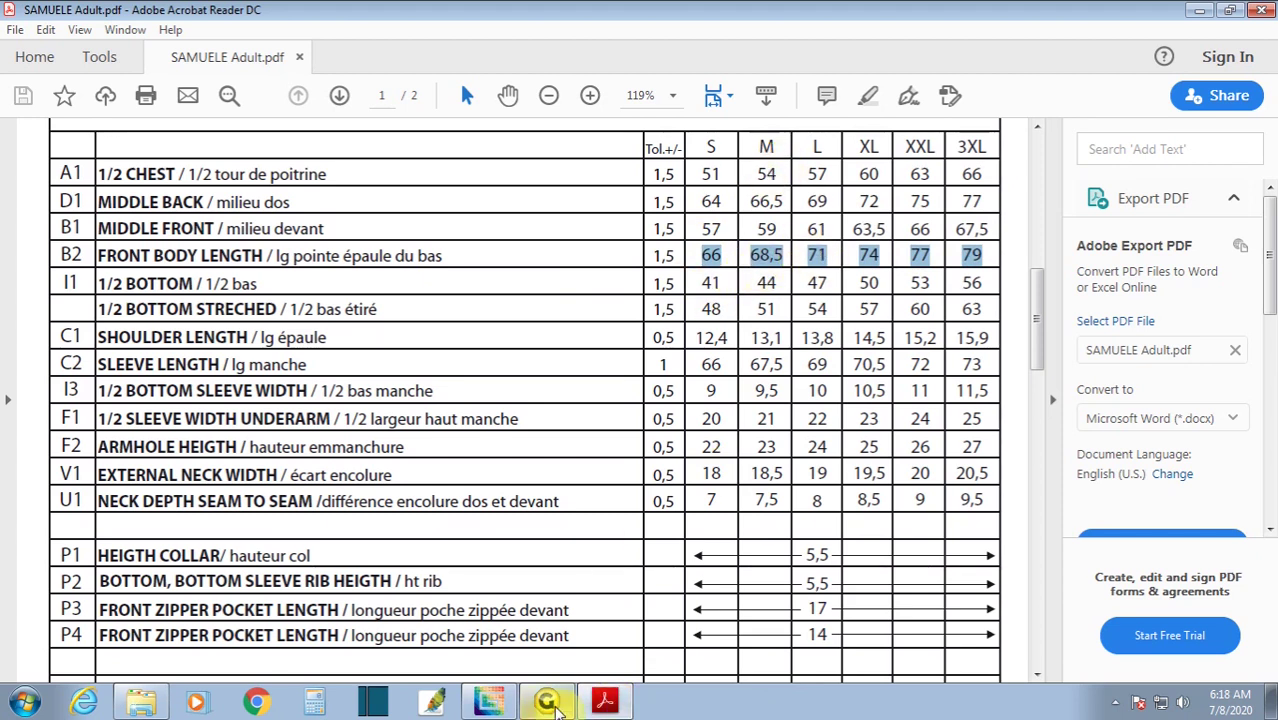
click(545, 695)
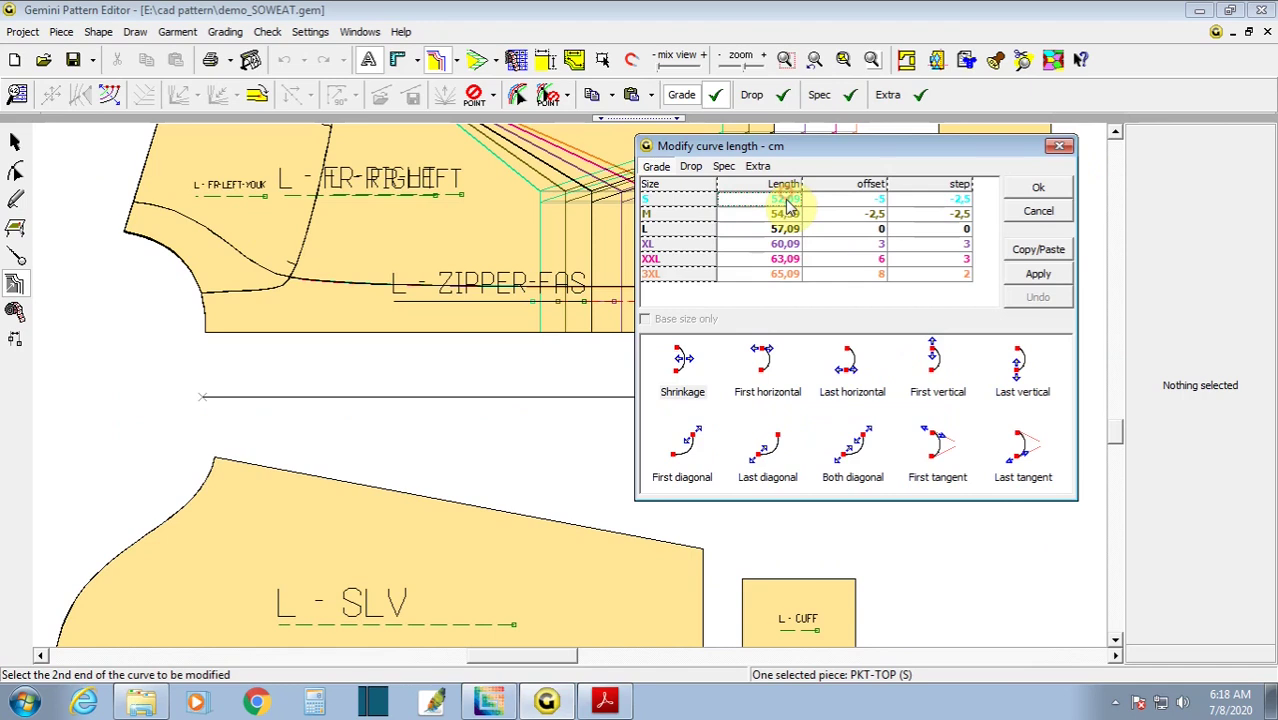
- Enter line lengths 66, 68,5 and 71 for sizes S, M and L
text(66)
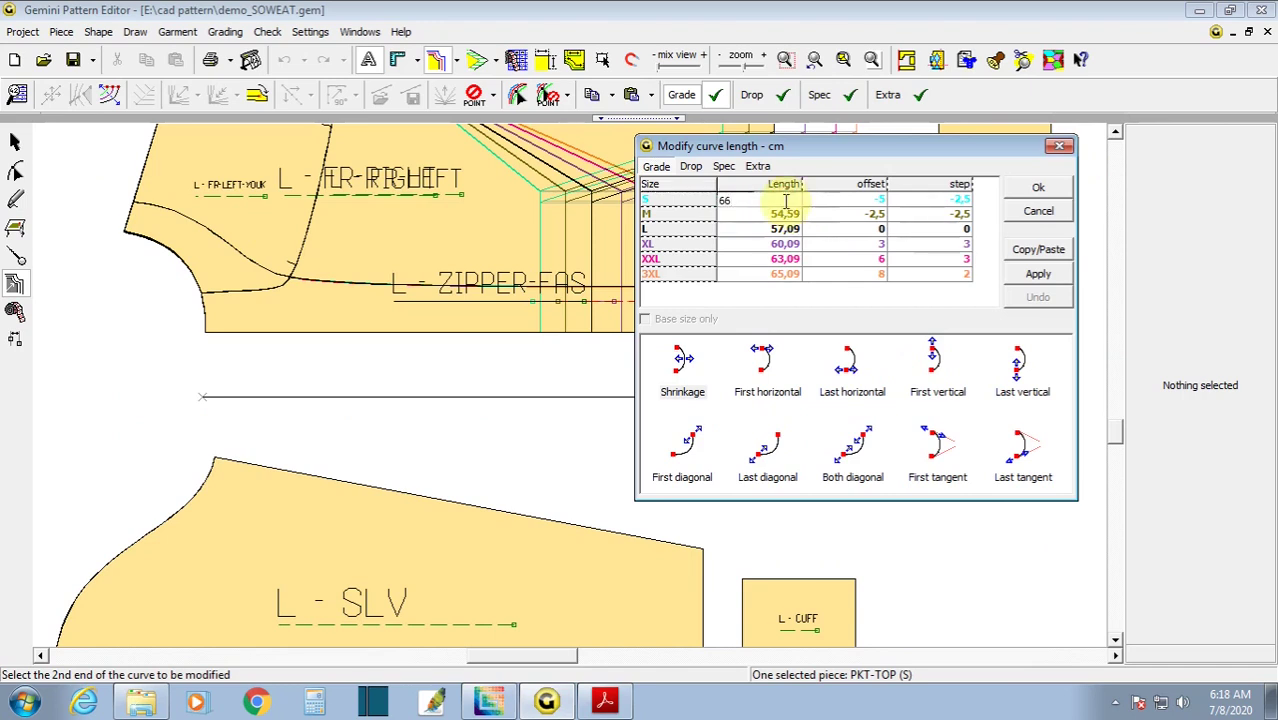
click(758, 219)
text(68.5)
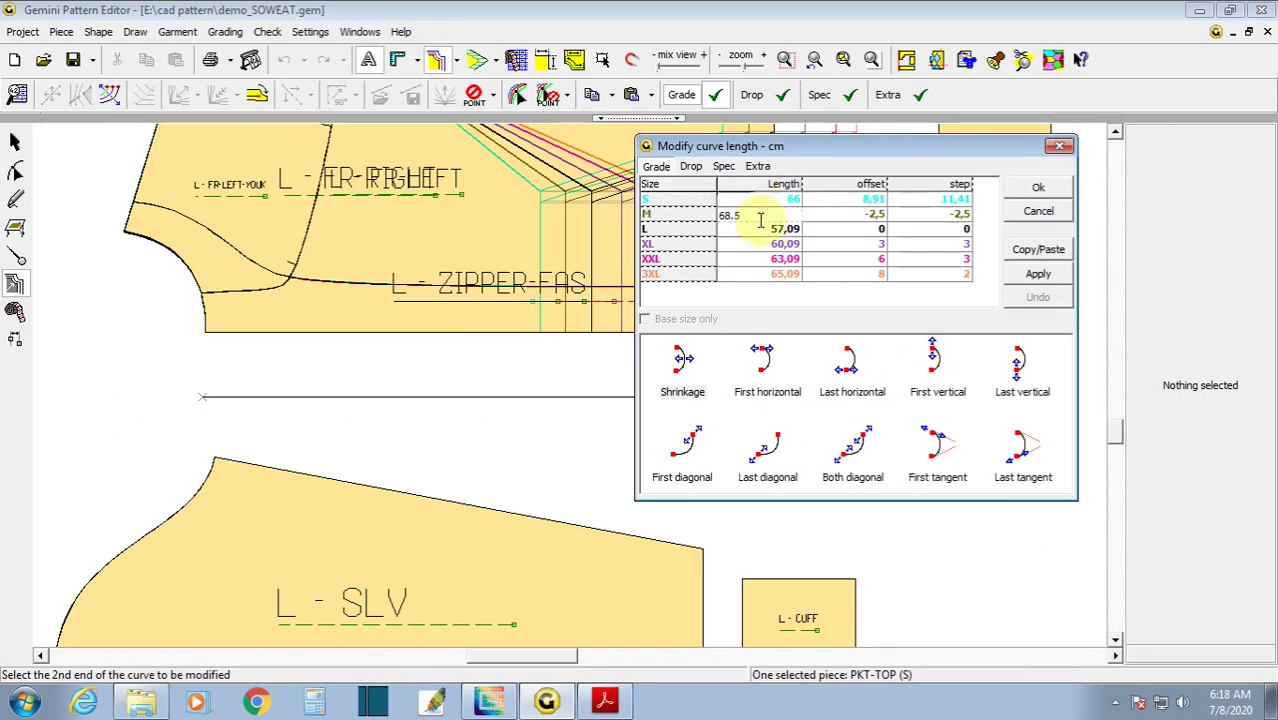
click(760, 232)
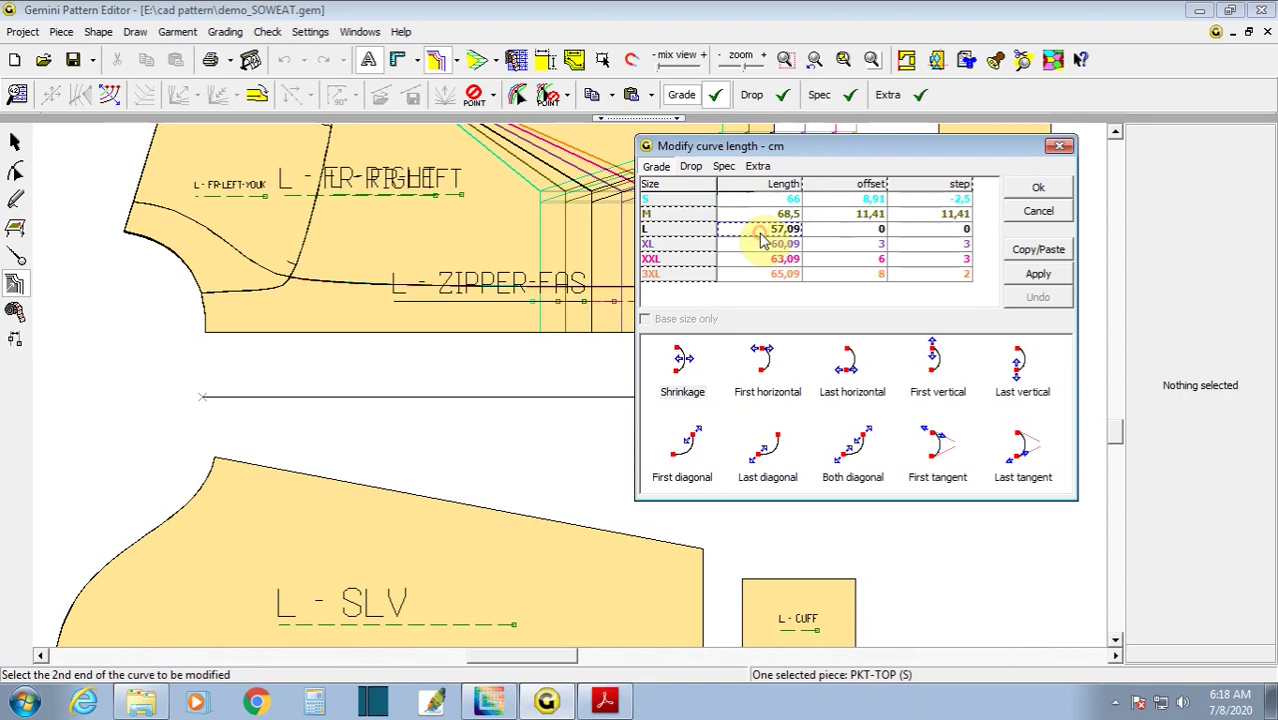
text(71)
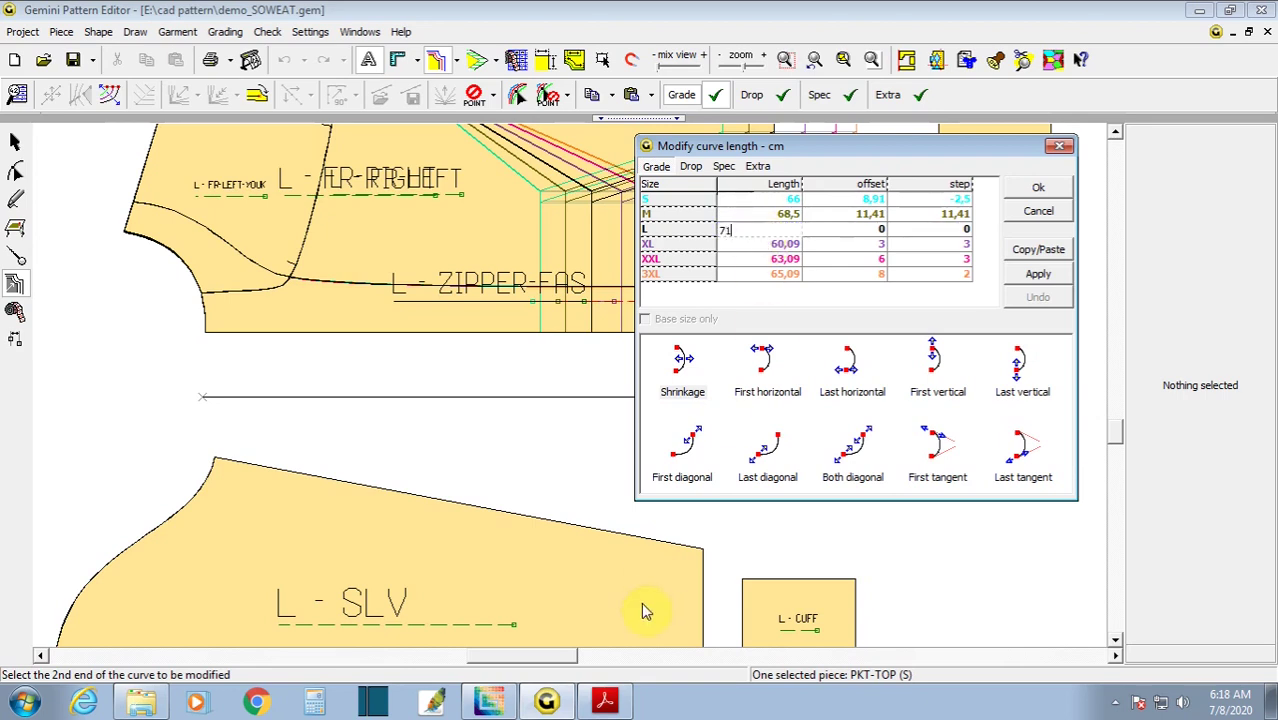
- After rechecking the size chart, enter 74, 77 and 79 for XL, XXL and 3XL
click(604, 701)
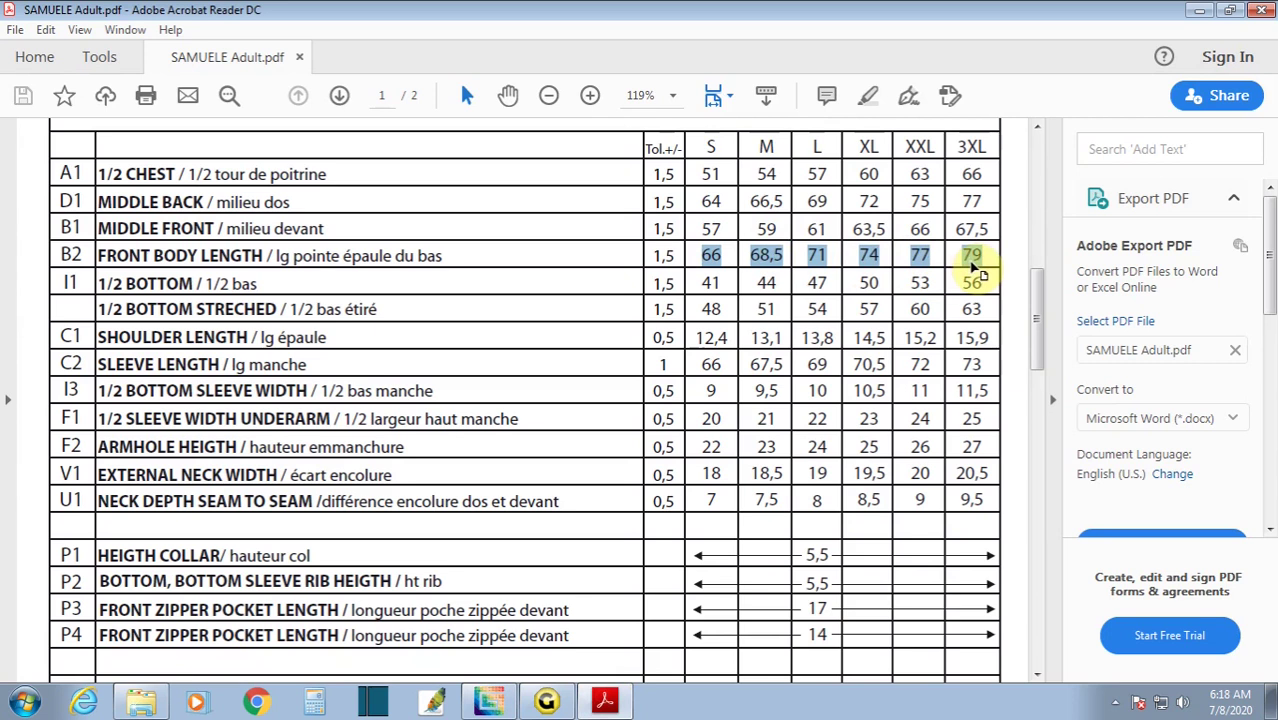
click(546, 701)
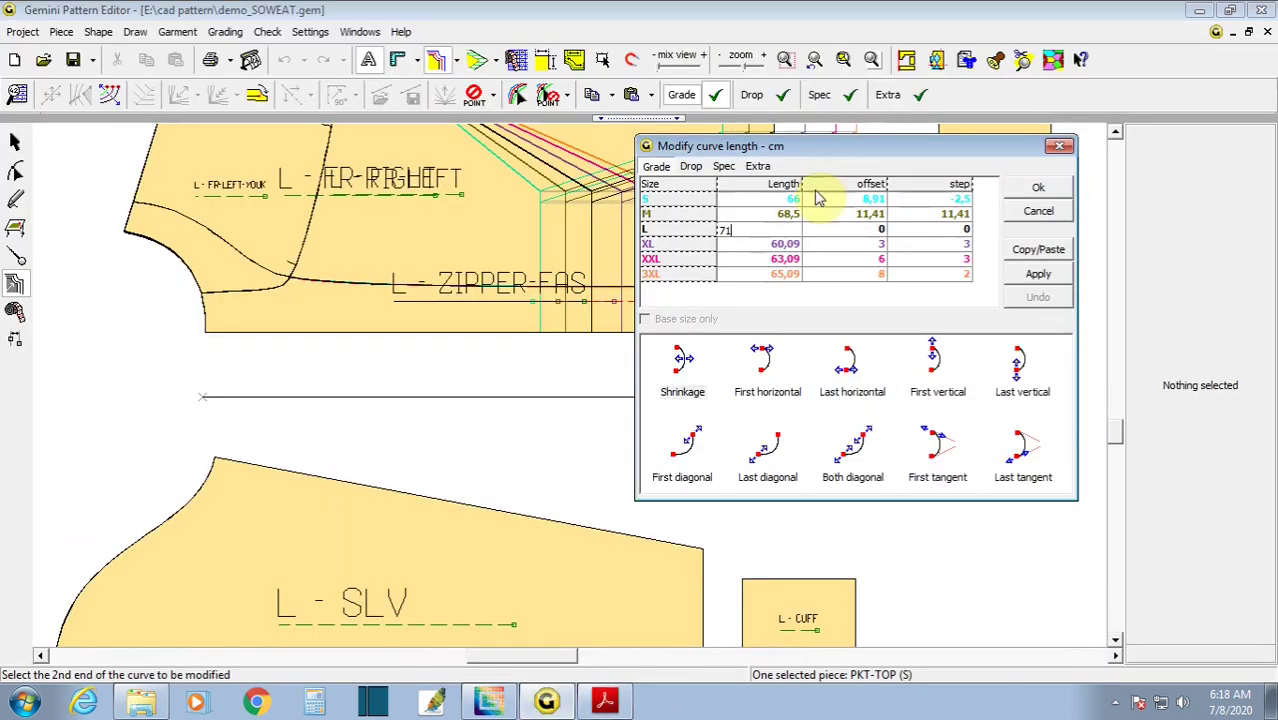
click(786, 248)
text(74)
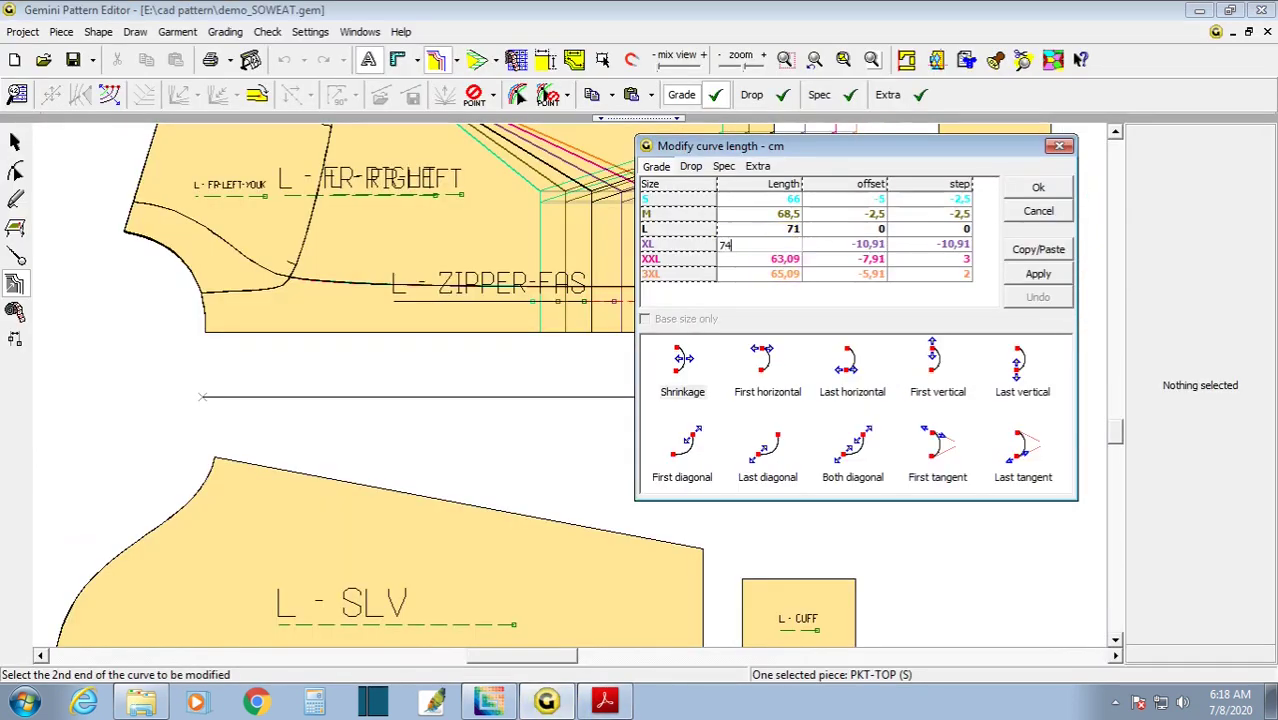
click(779, 260)
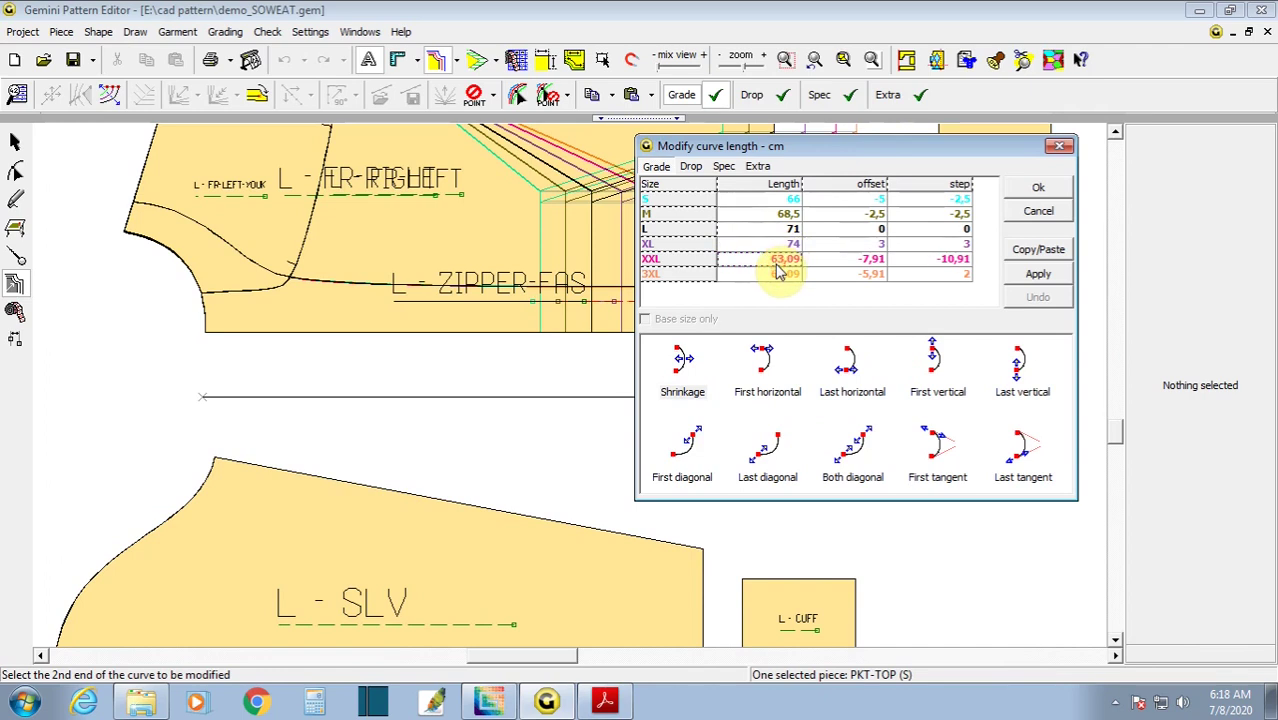
text(77)
click(780, 275)
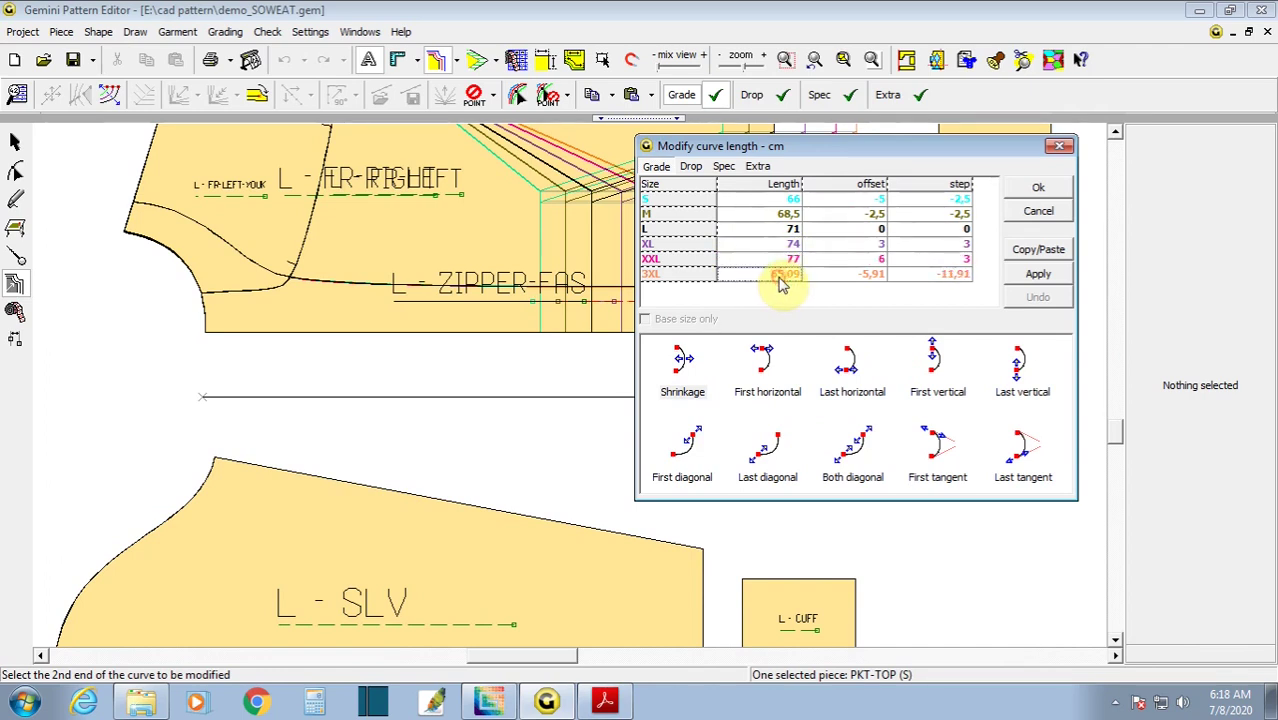
text(79)
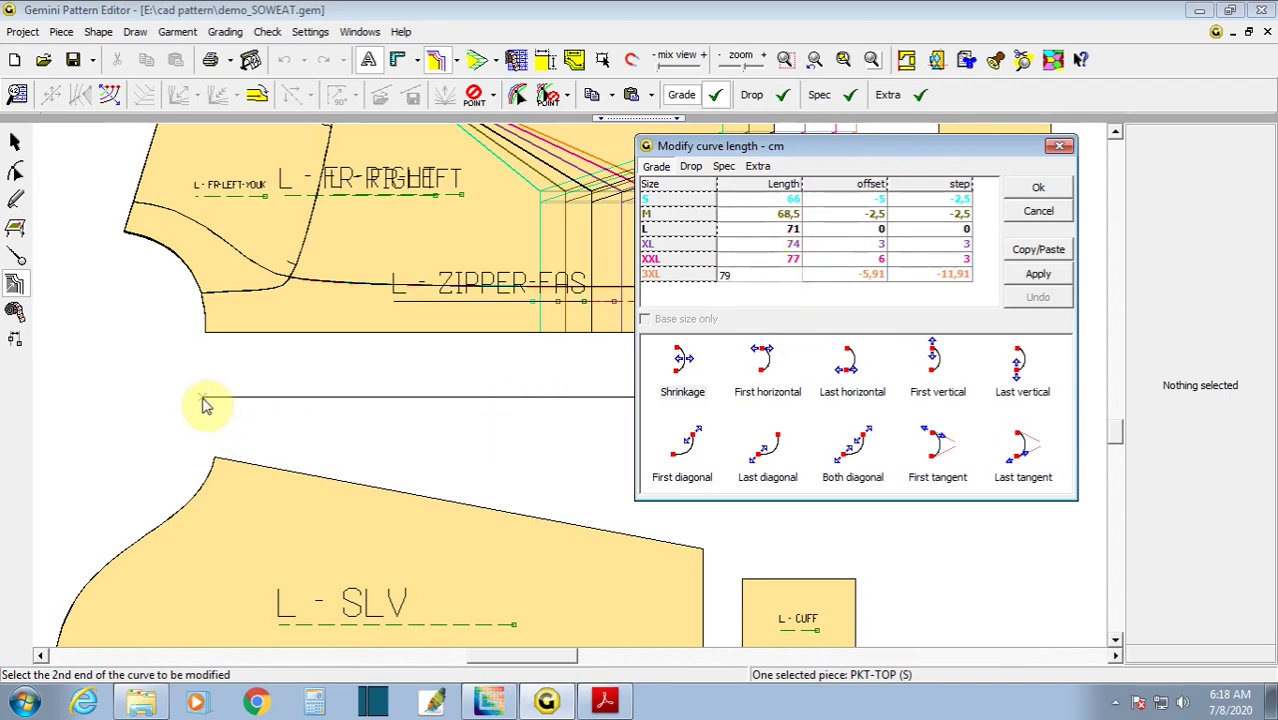
- Grow the line from its first end horizontally and apply the 66–79 cm lengths
click(800, 148)
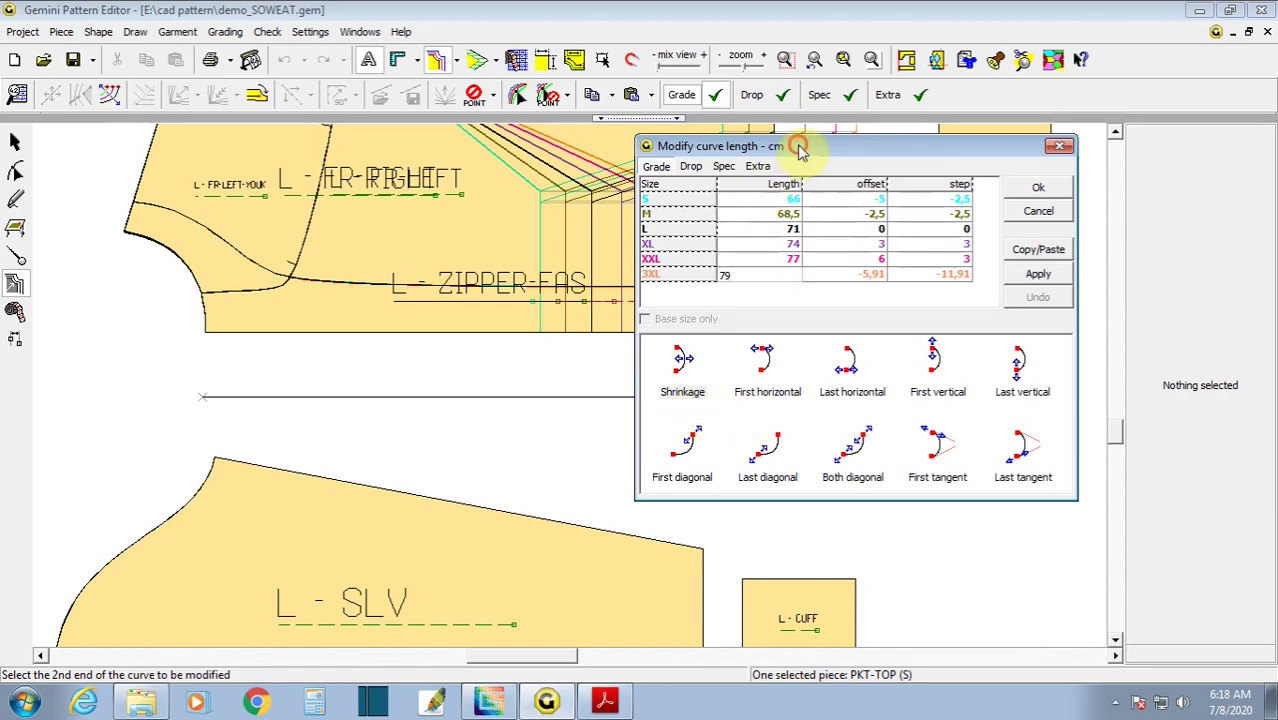
drag(800, 148, 985, 276)
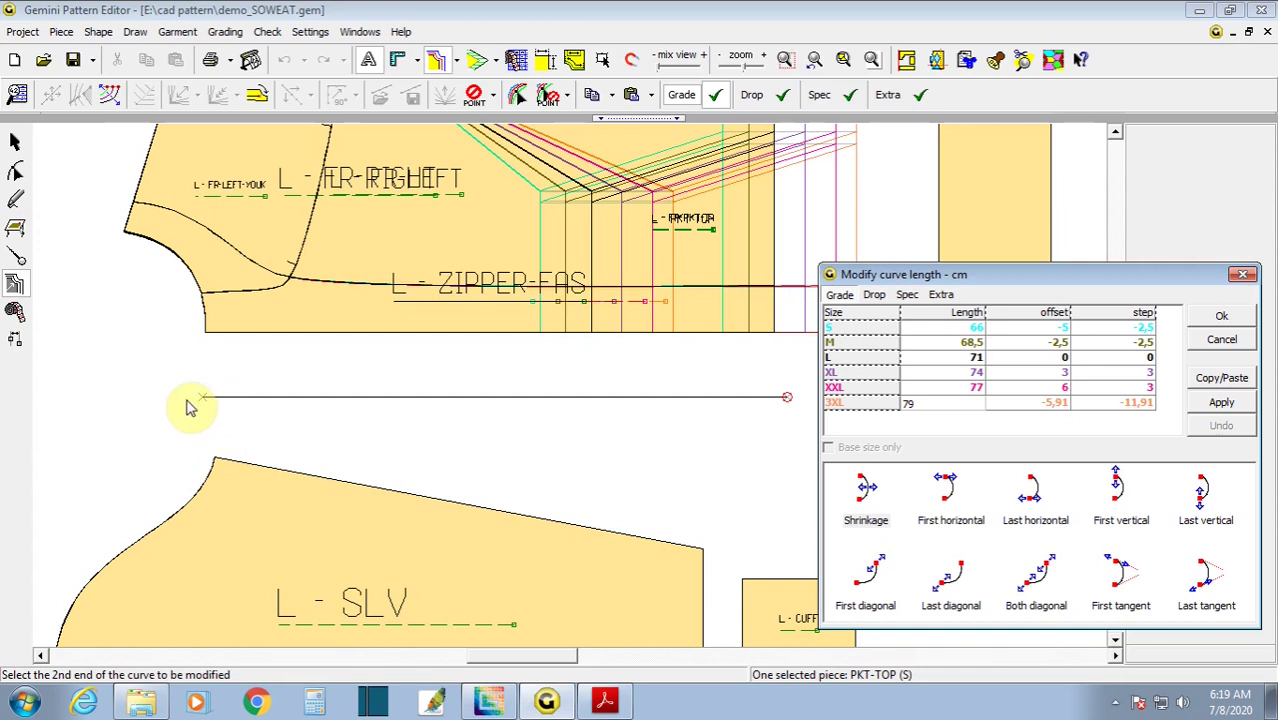
click(940, 512)
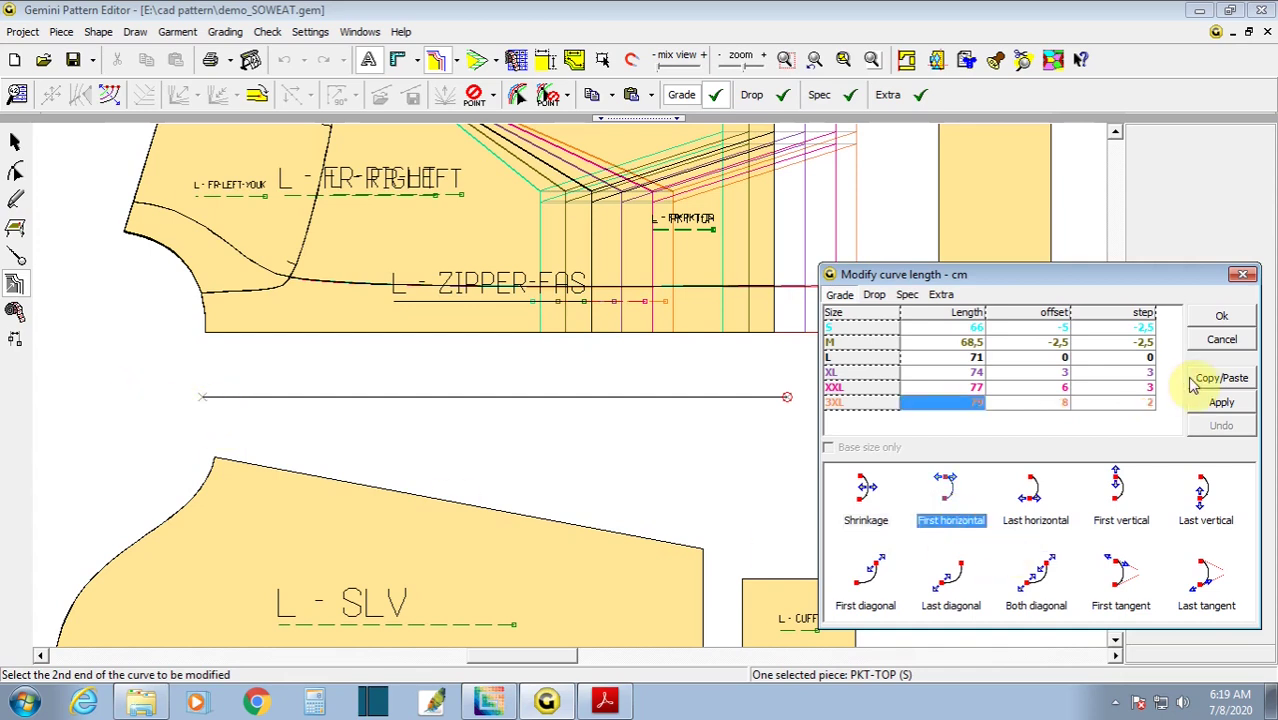
click(1213, 403)
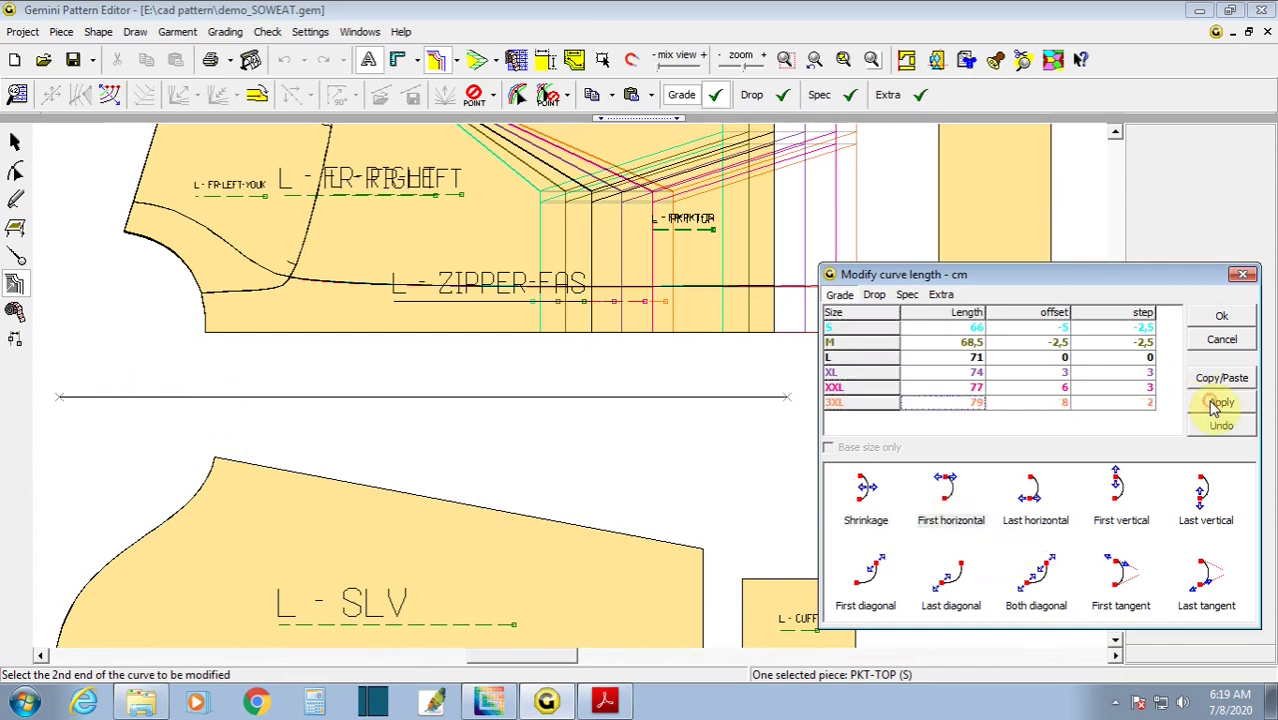
click(1230, 318)
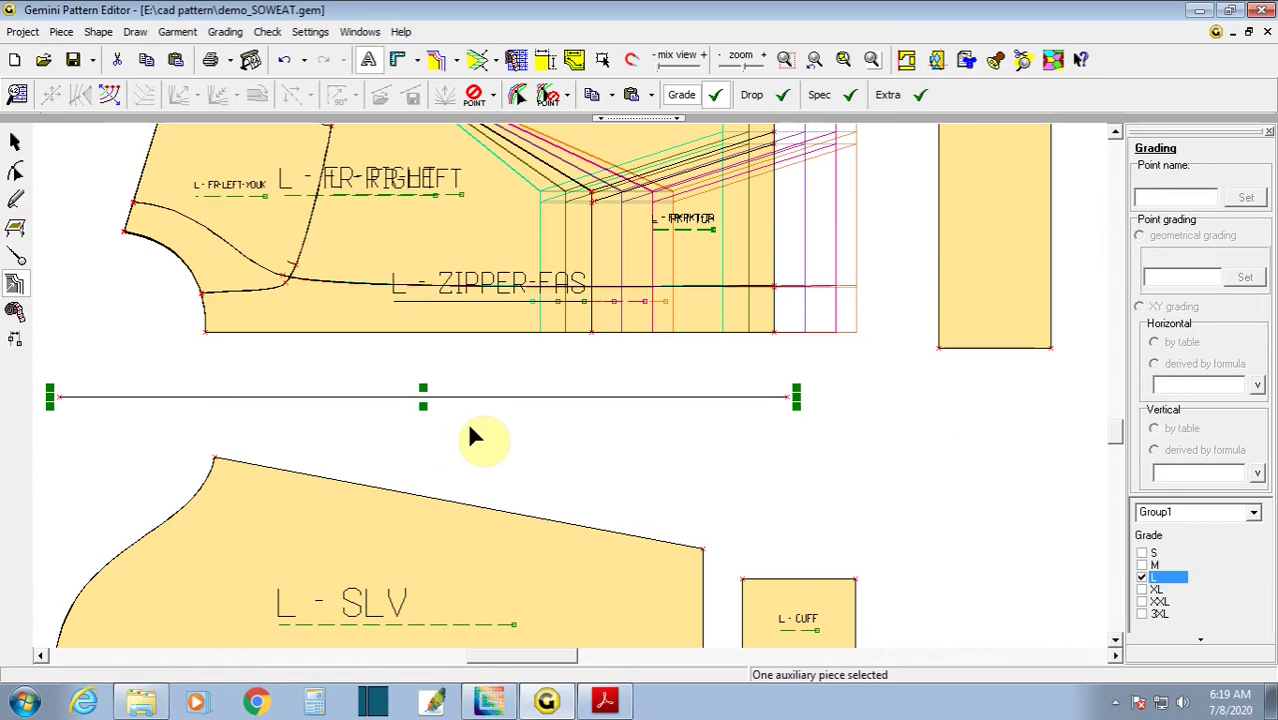
scroll(468, 421, down, 1)
scroll(488, 414, down, 1)
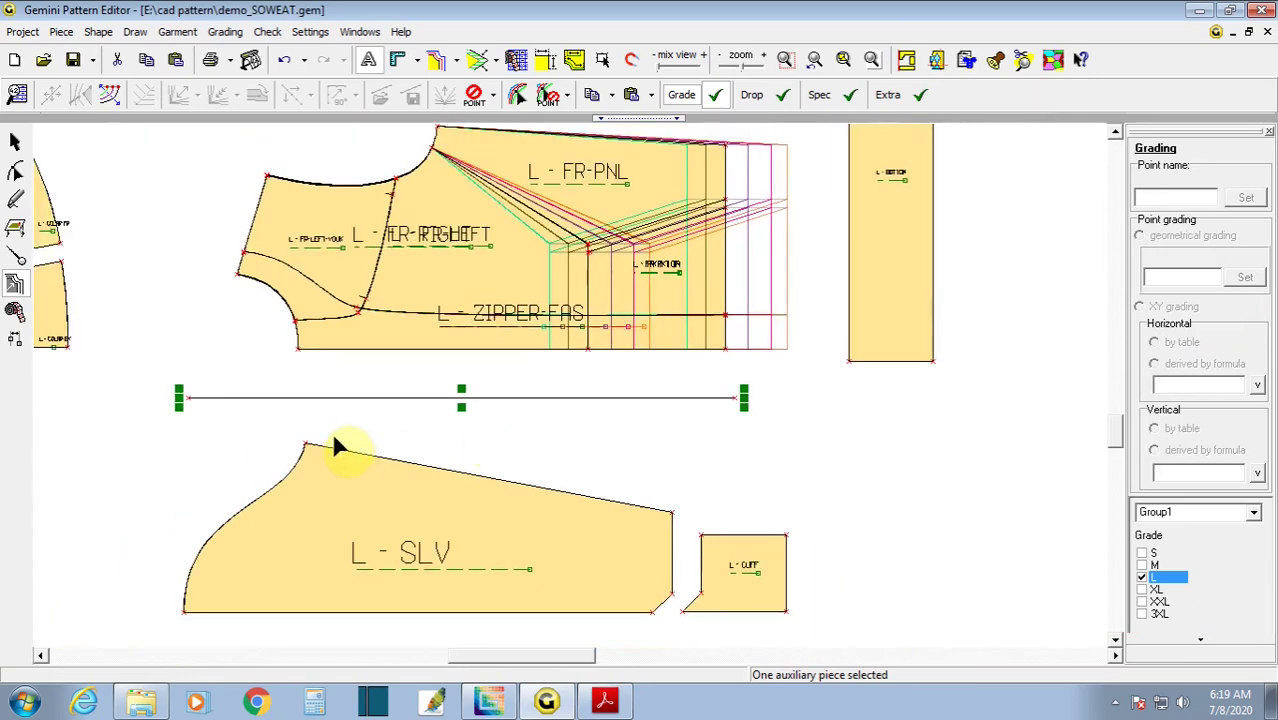
scroll(331, 431, up, 1)
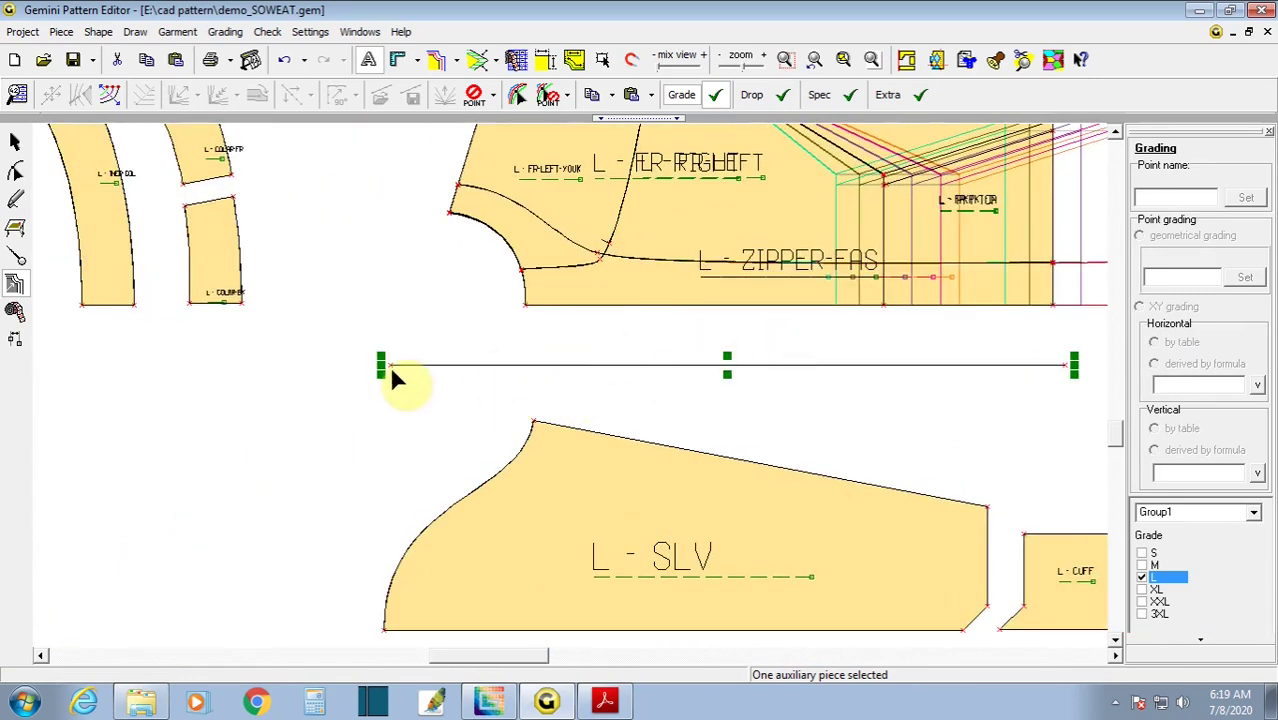
drag(360, 328, 405, 397)
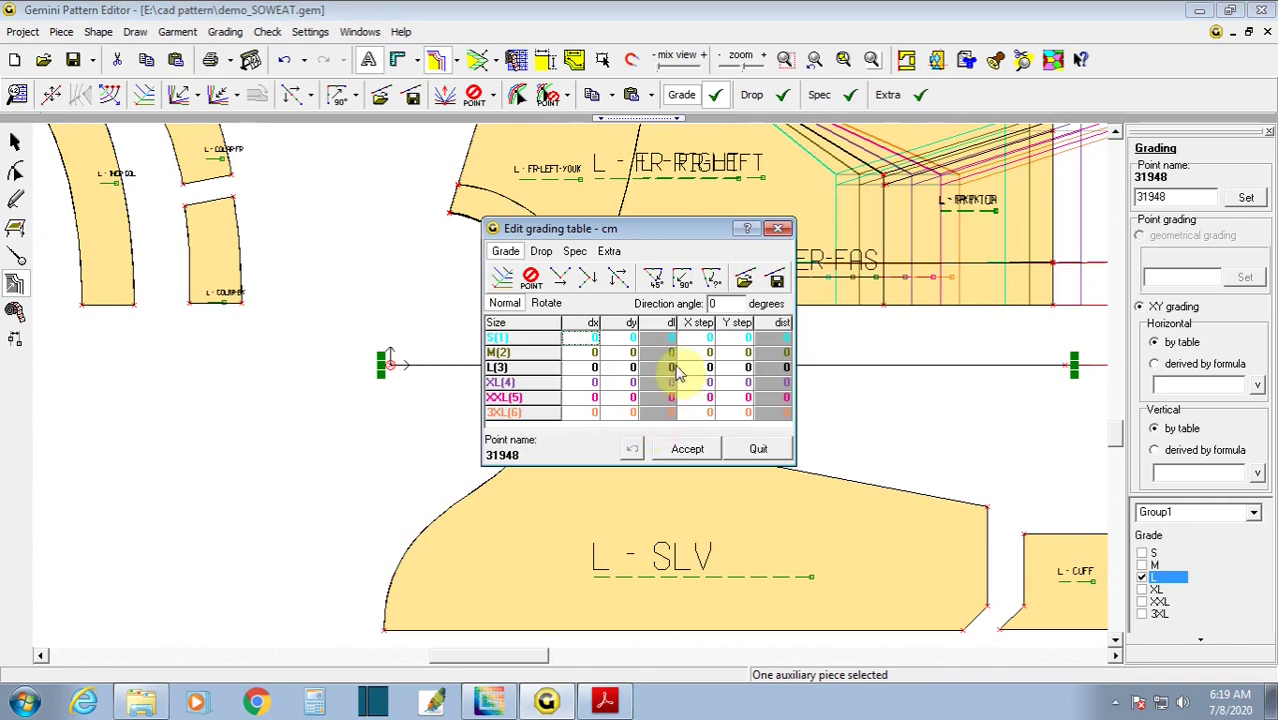
drag(700, 340, 703, 432)
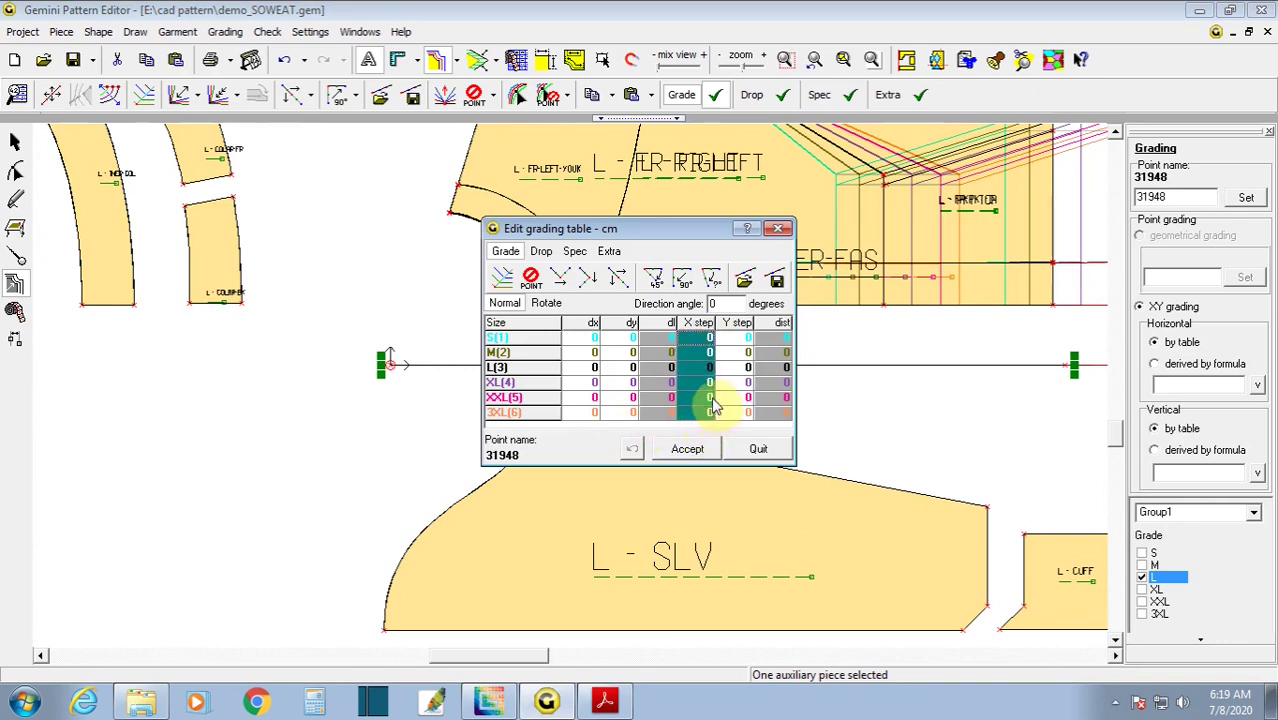
click(826, 407)
scroll(968, 378, down, 1)
click(963, 407)
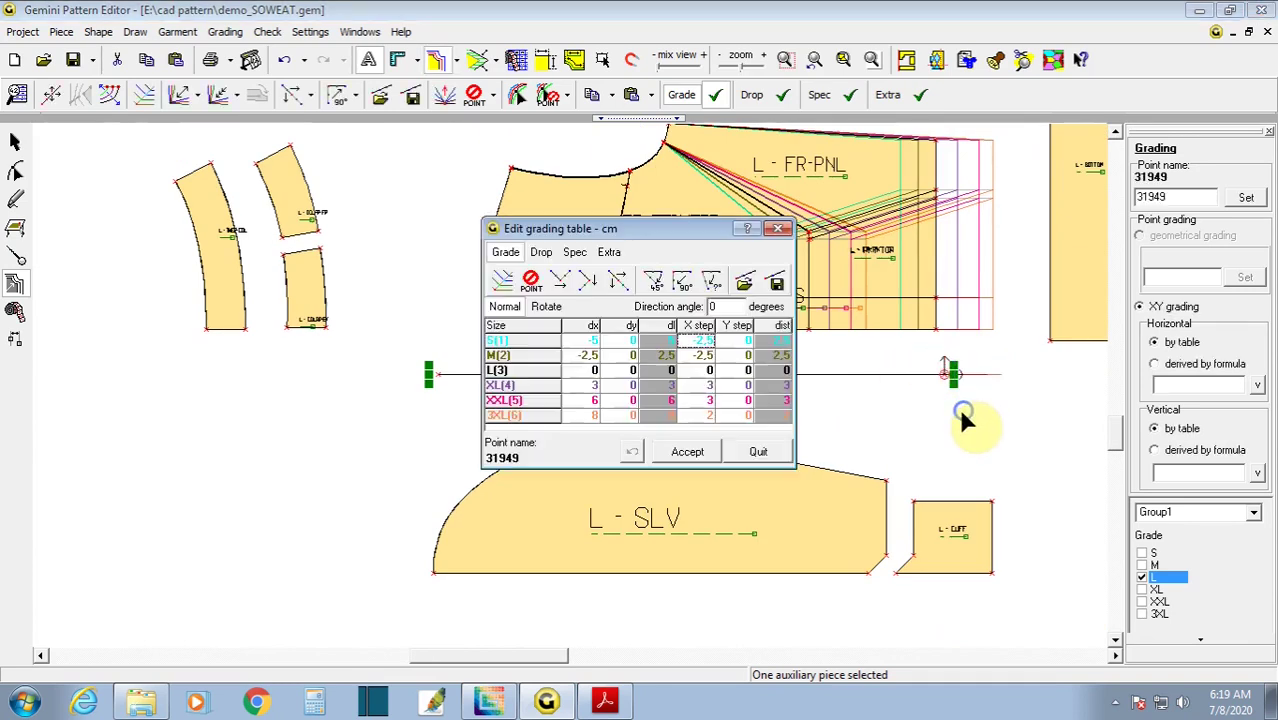
click(938, 335)
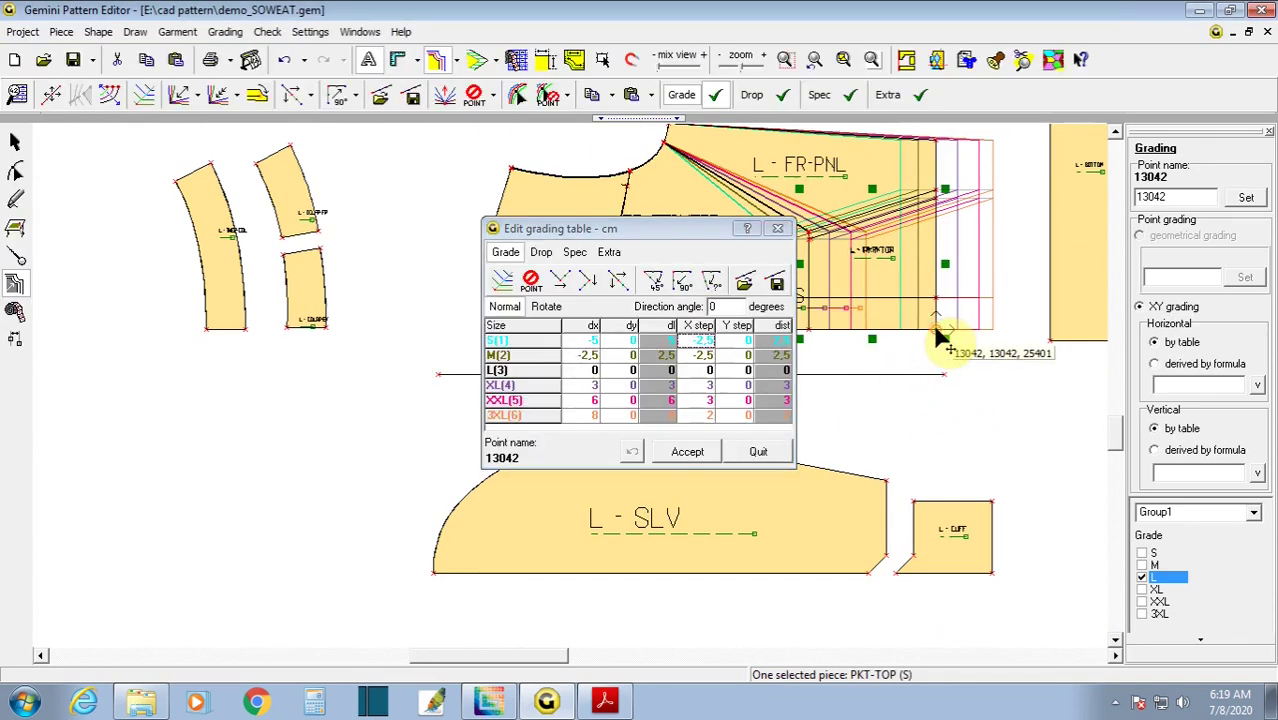
right_click(391, 387)
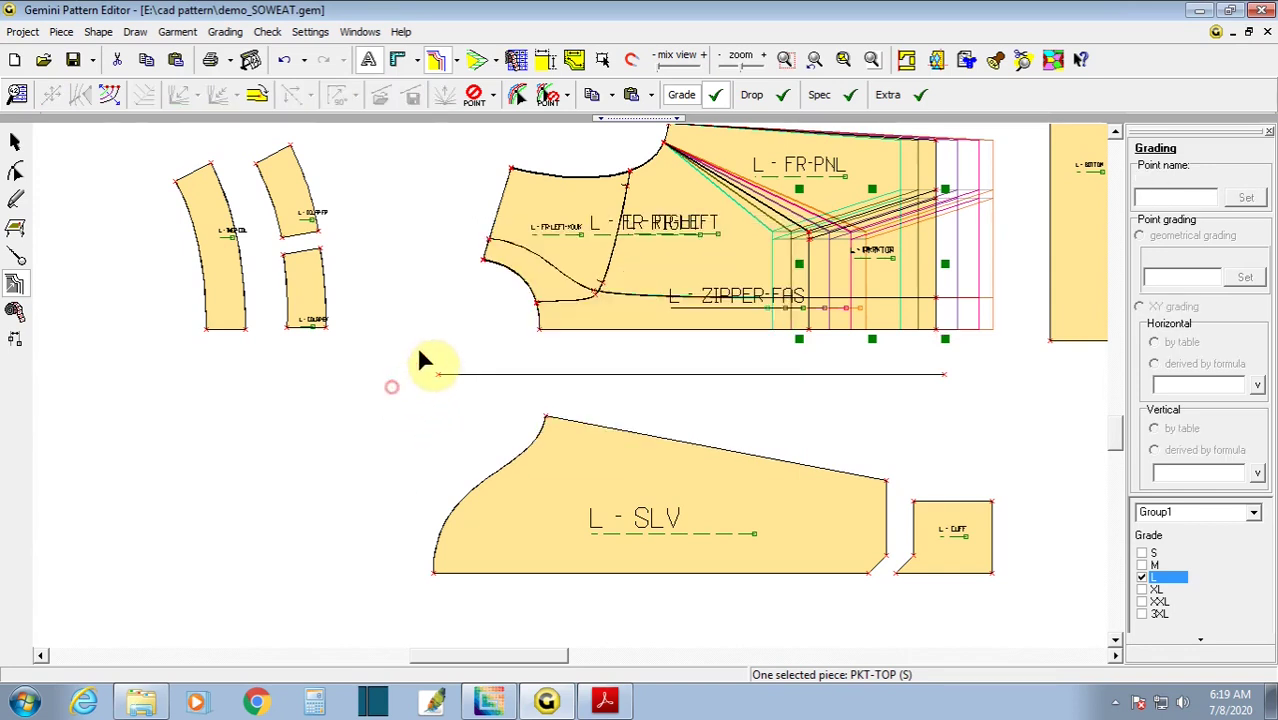
drag(447, 407, 447, 407)
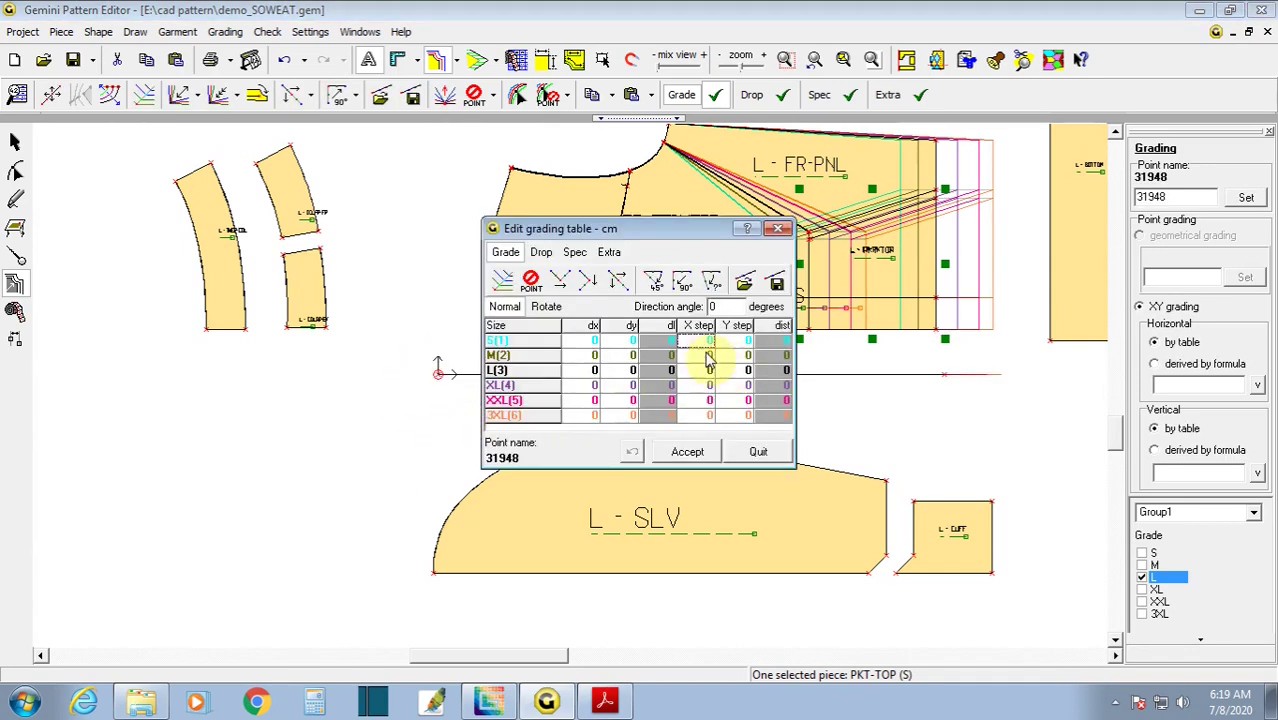
drag(703, 345, 703, 415)
click(690, 452)
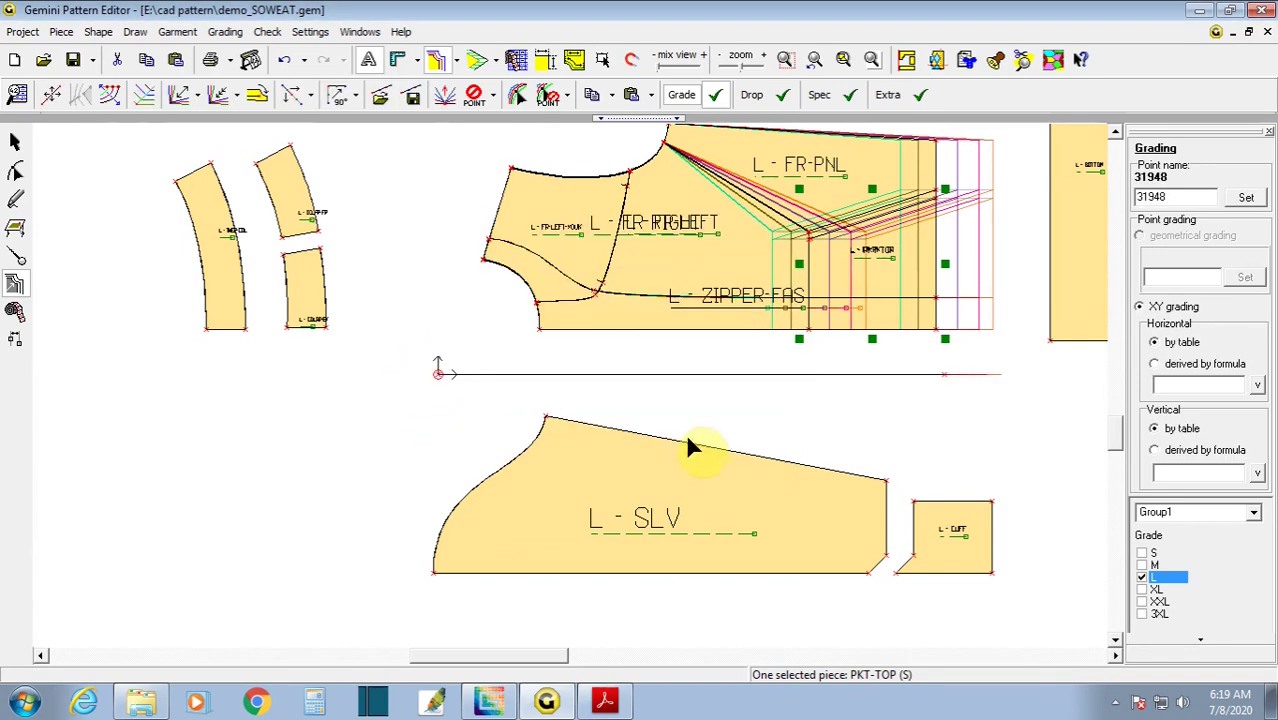
click(616, 365)
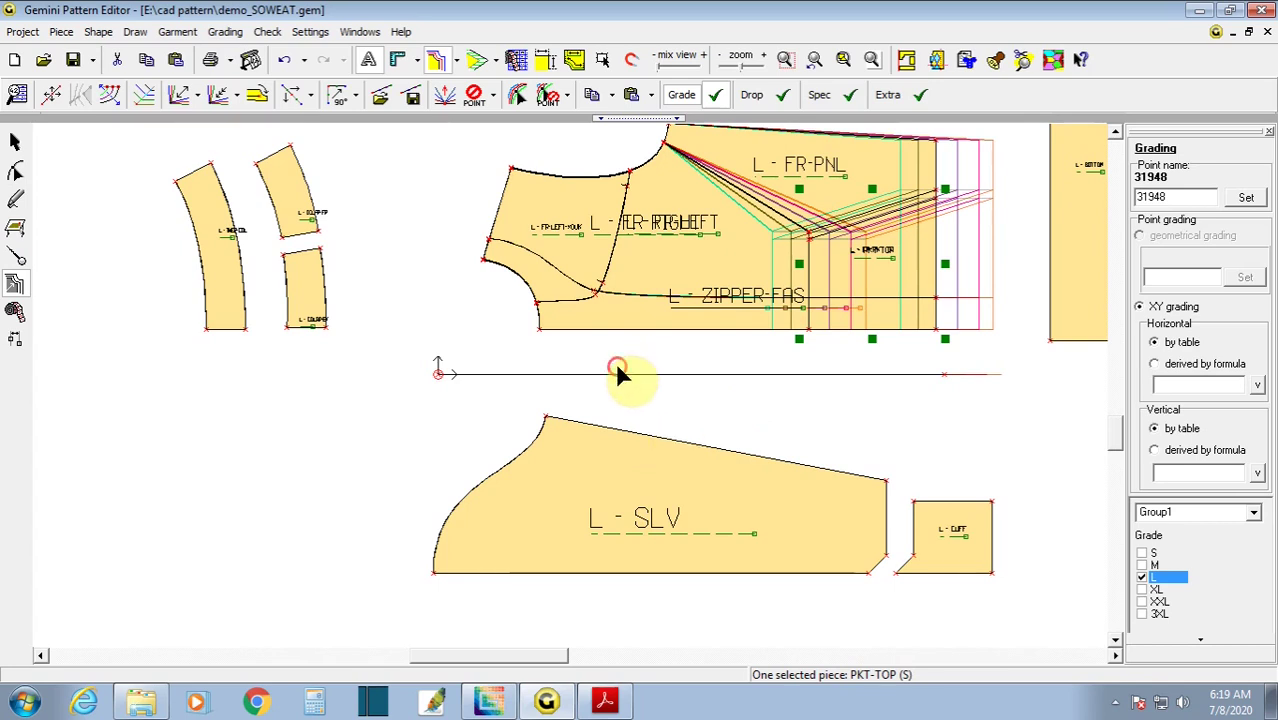
scroll(615, 367, up, 2)
scroll(644, 311, down, 1)
click(572, 392)
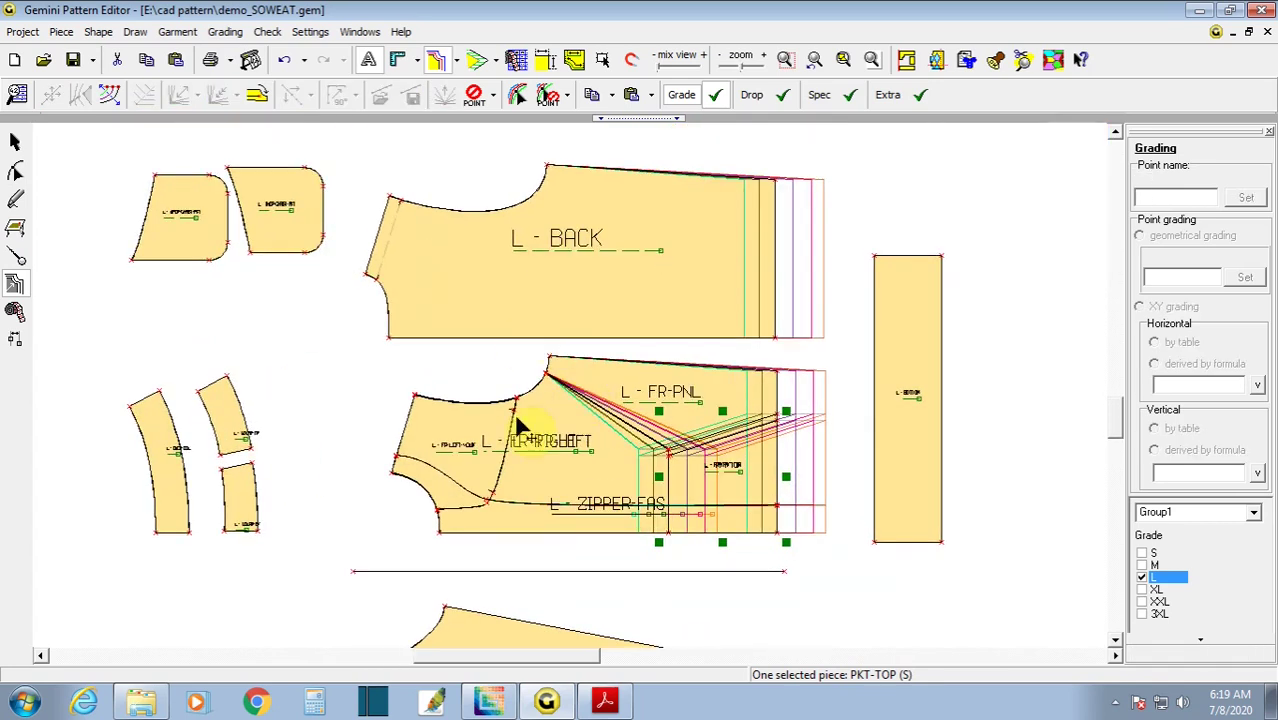
- Compare the MIDDLE FRONT row (57 to 67,5) with FRONT BODY LENGTH and MIDDLE BACK
click(607, 704)
click(405, 420)
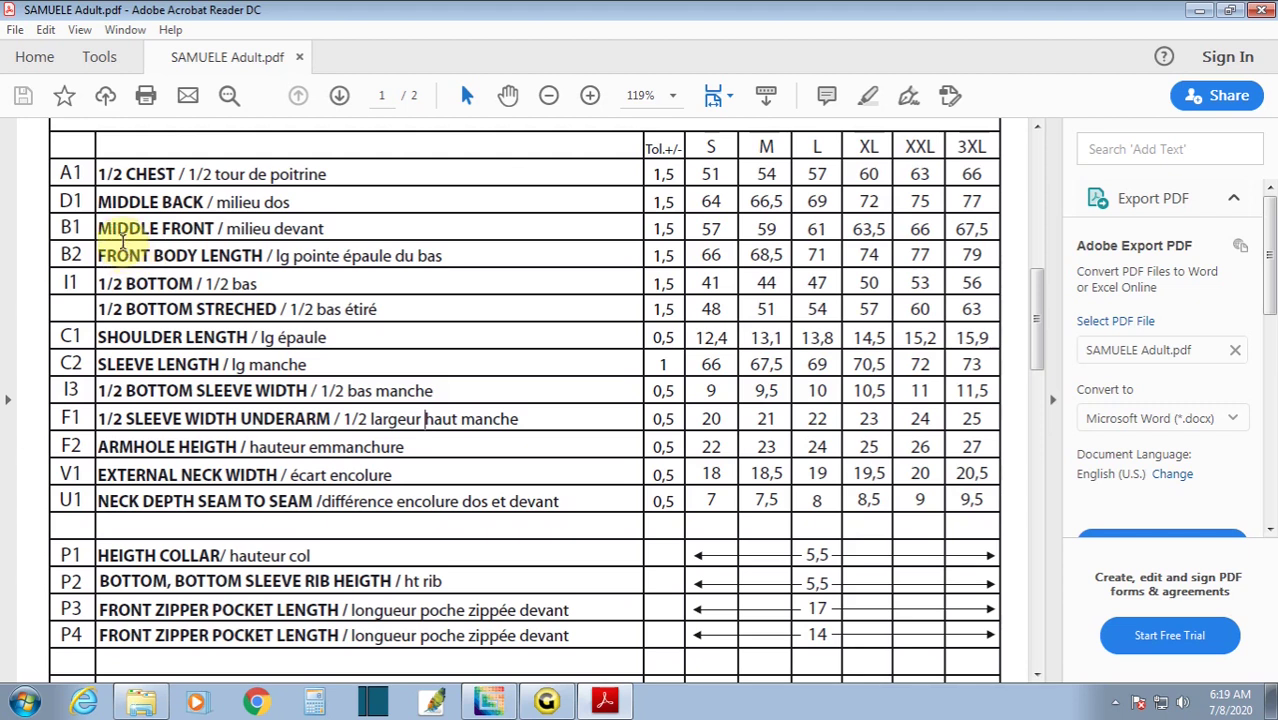
drag(99, 229, 213, 229)
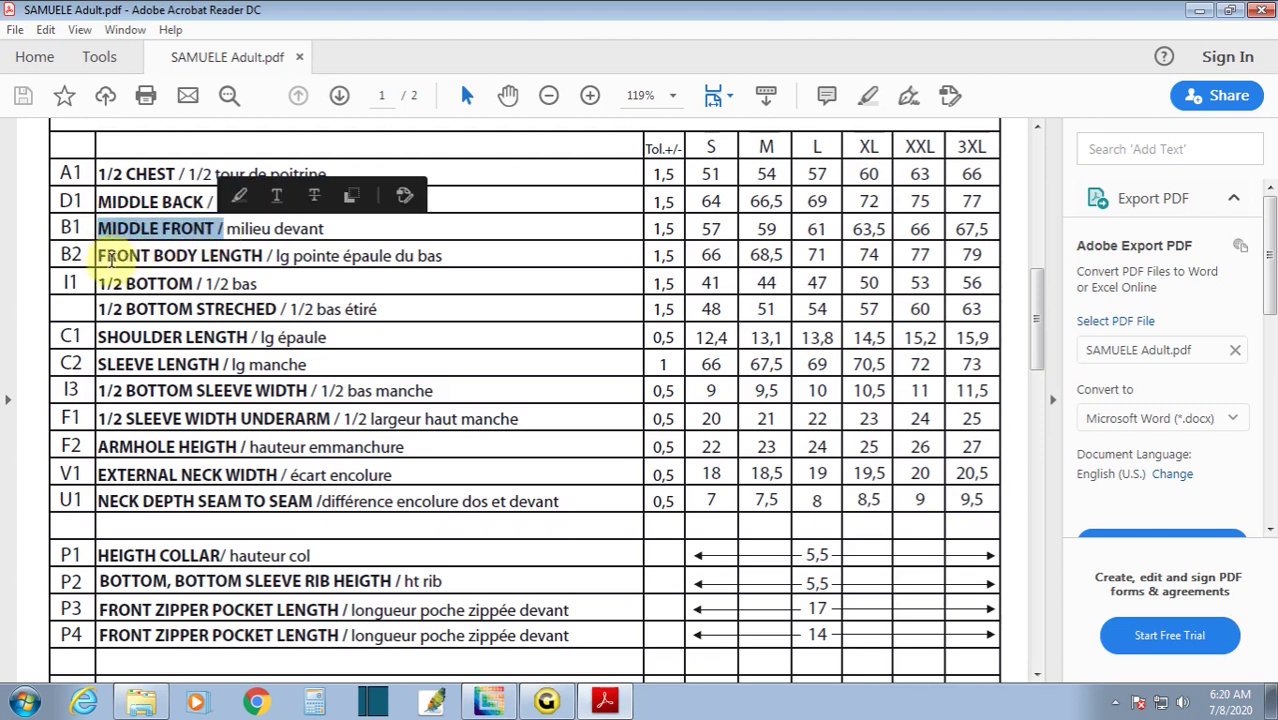
drag(98, 256, 286, 256)
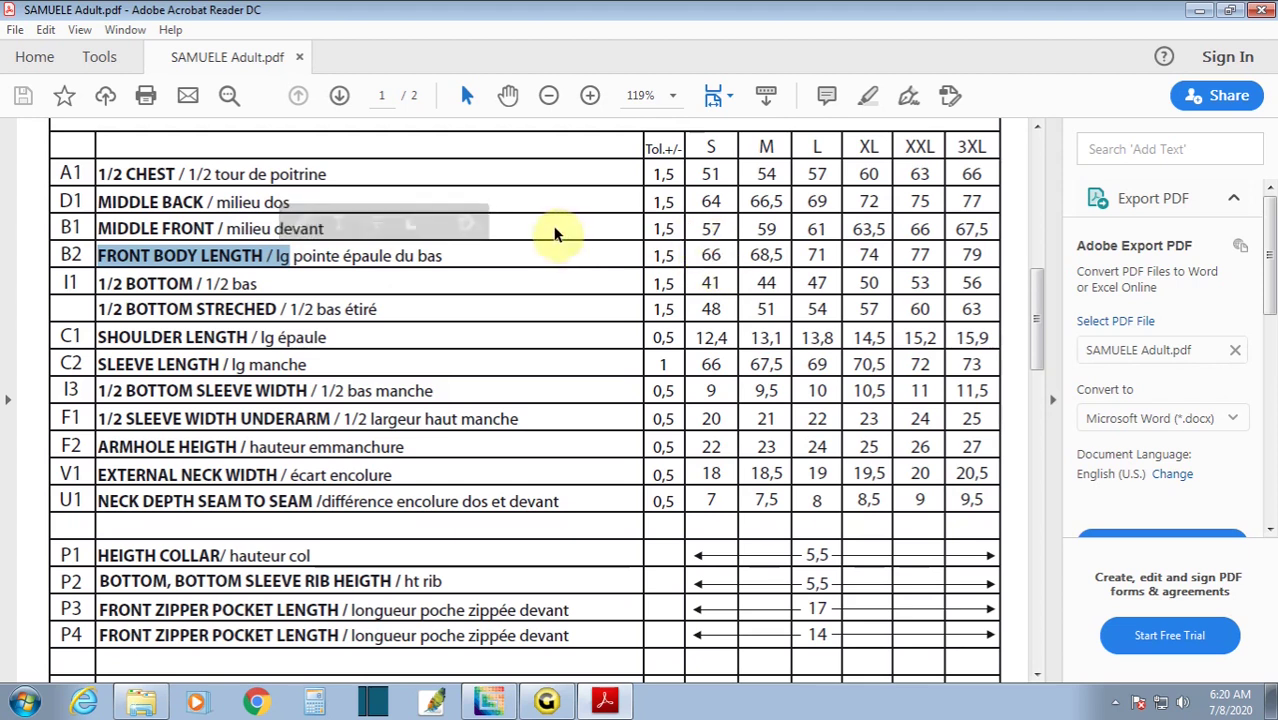
key(Right)
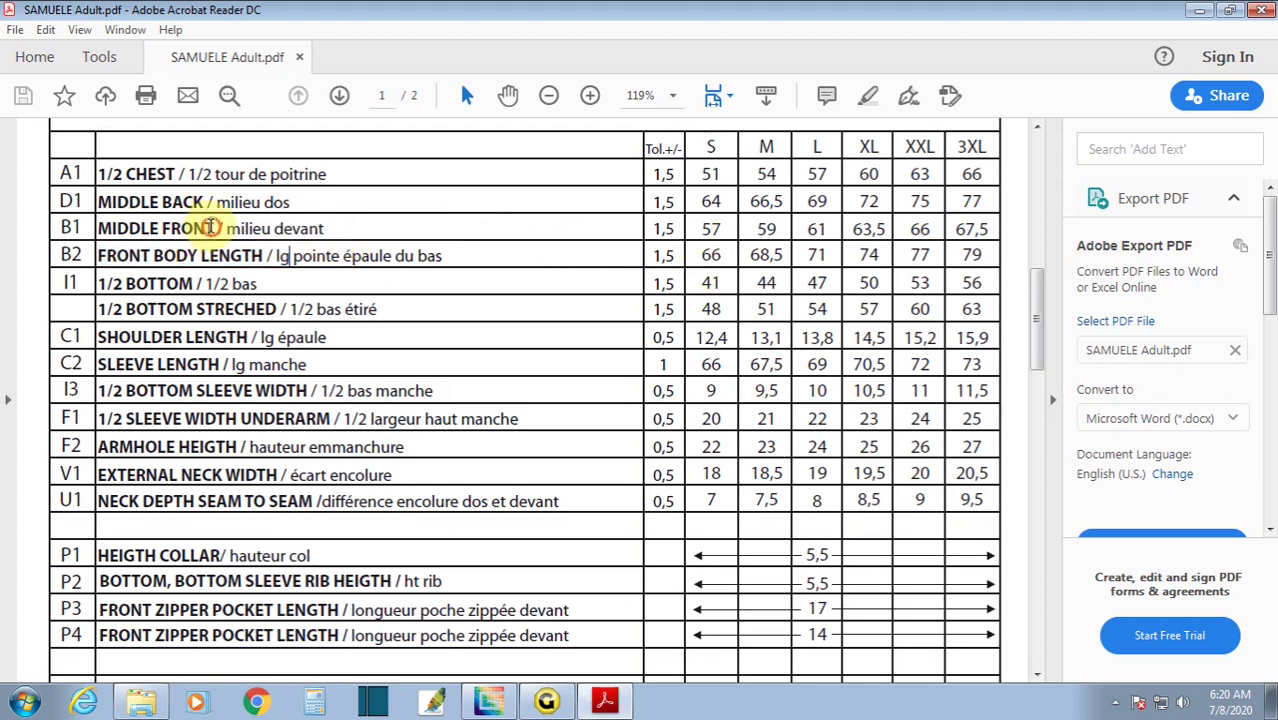
drag(212, 228, 98, 229)
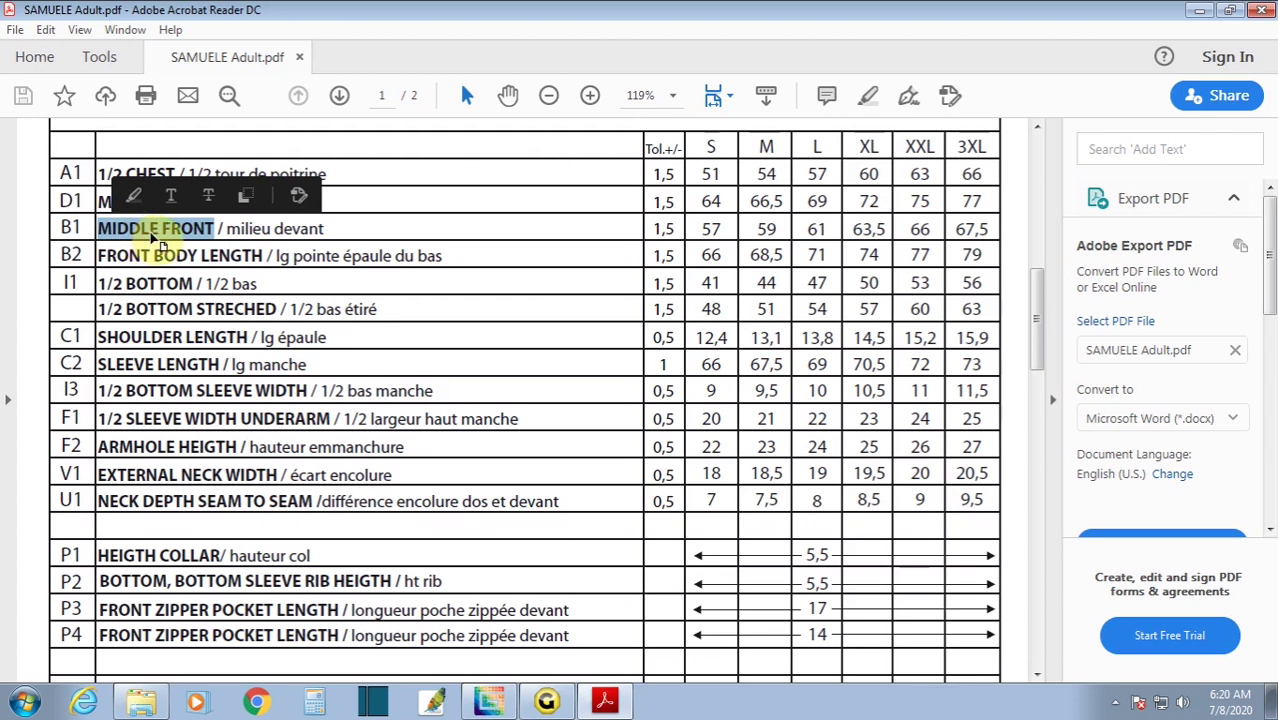
click(348, 228)
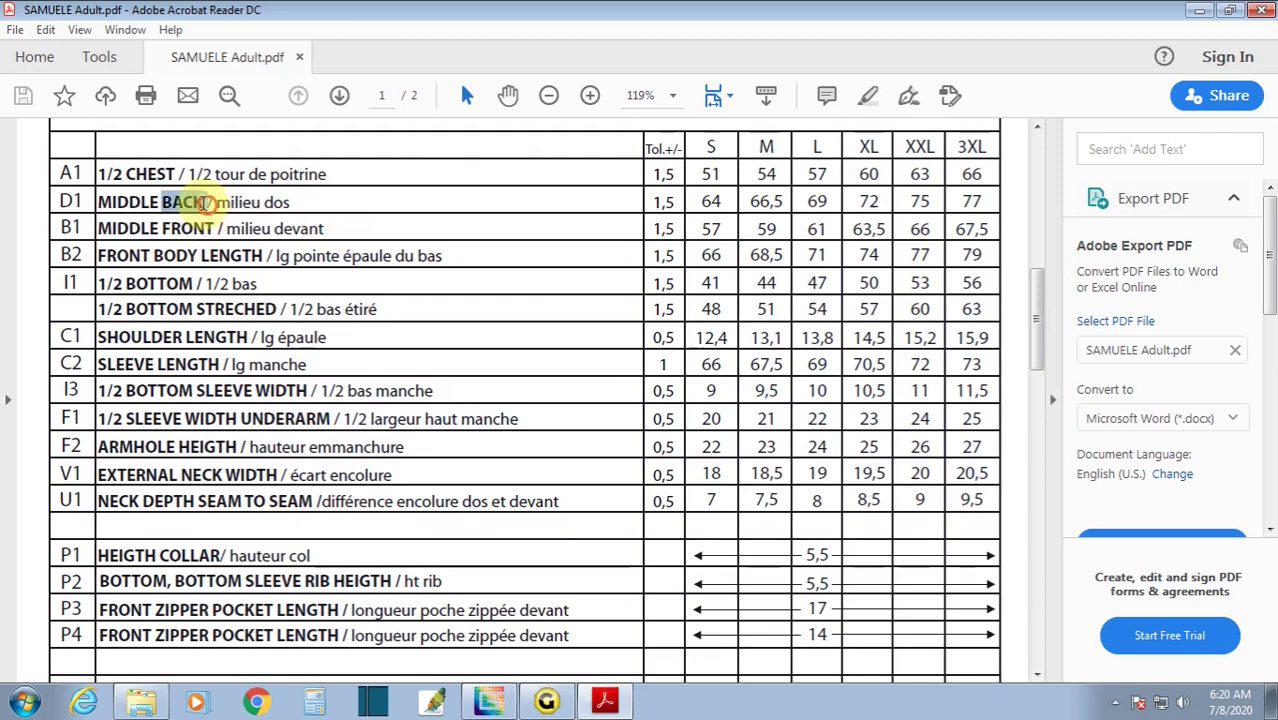
drag(203, 202, 98, 202)
click(203, 228)
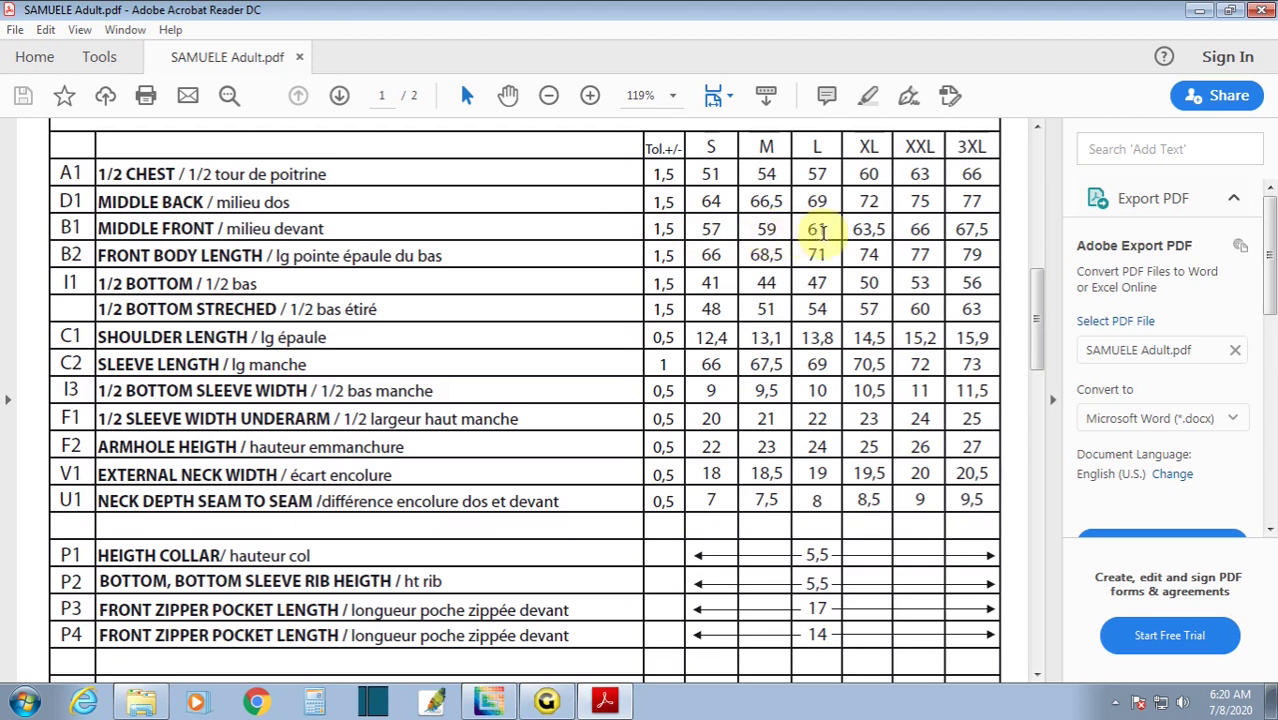
- Show the auxiliary line's per-size lengths in Modify curve length, then consult the MIDDLE FRONT values
click(604, 700)
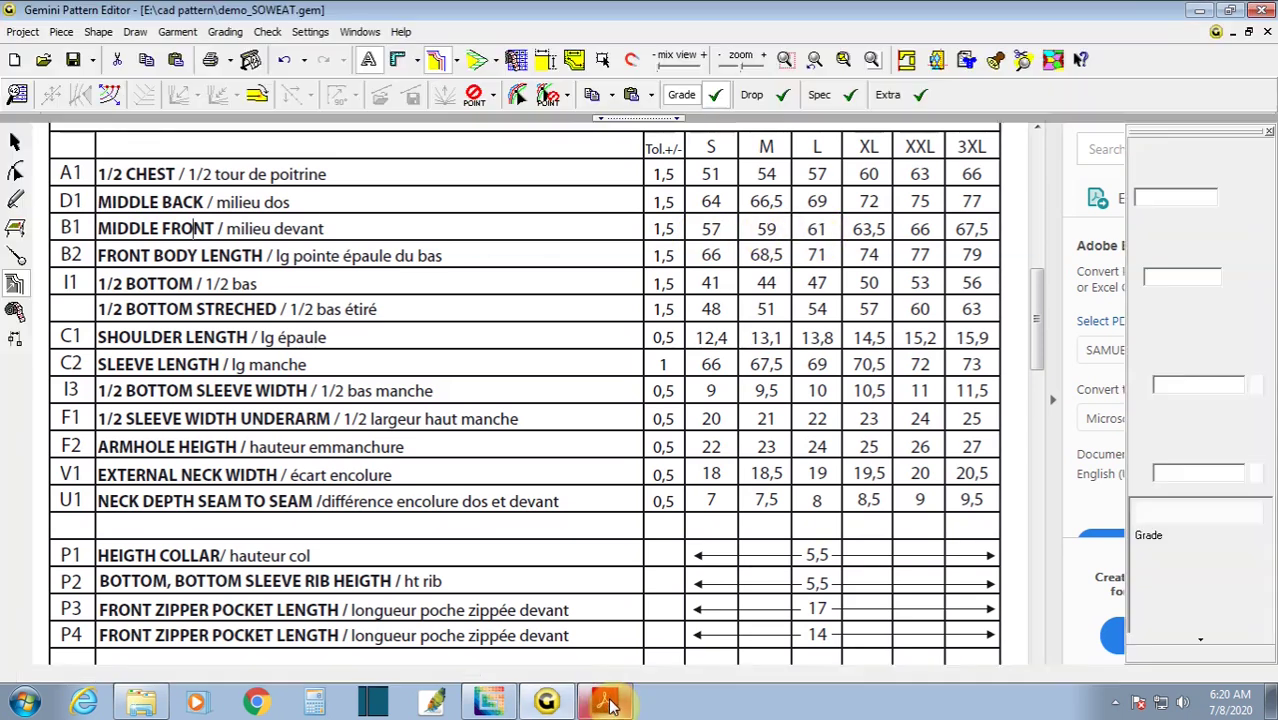
scroll(483, 597, up, 2)
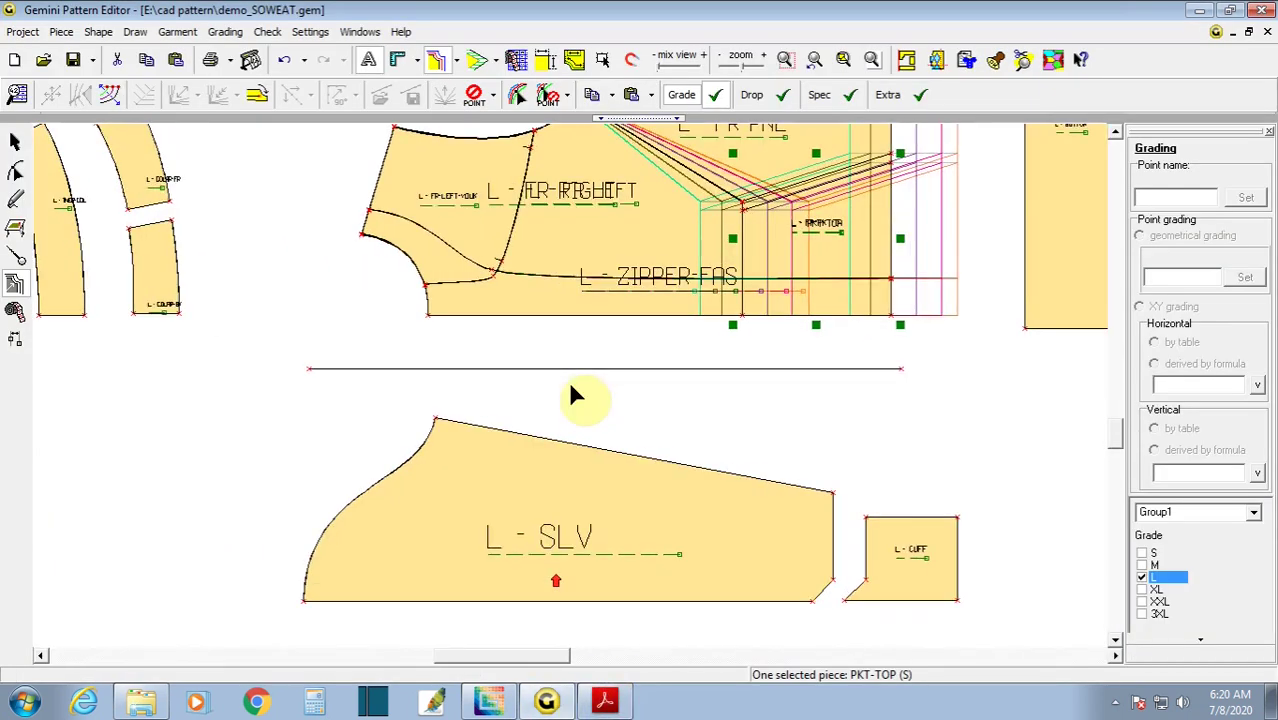
click(109, 94)
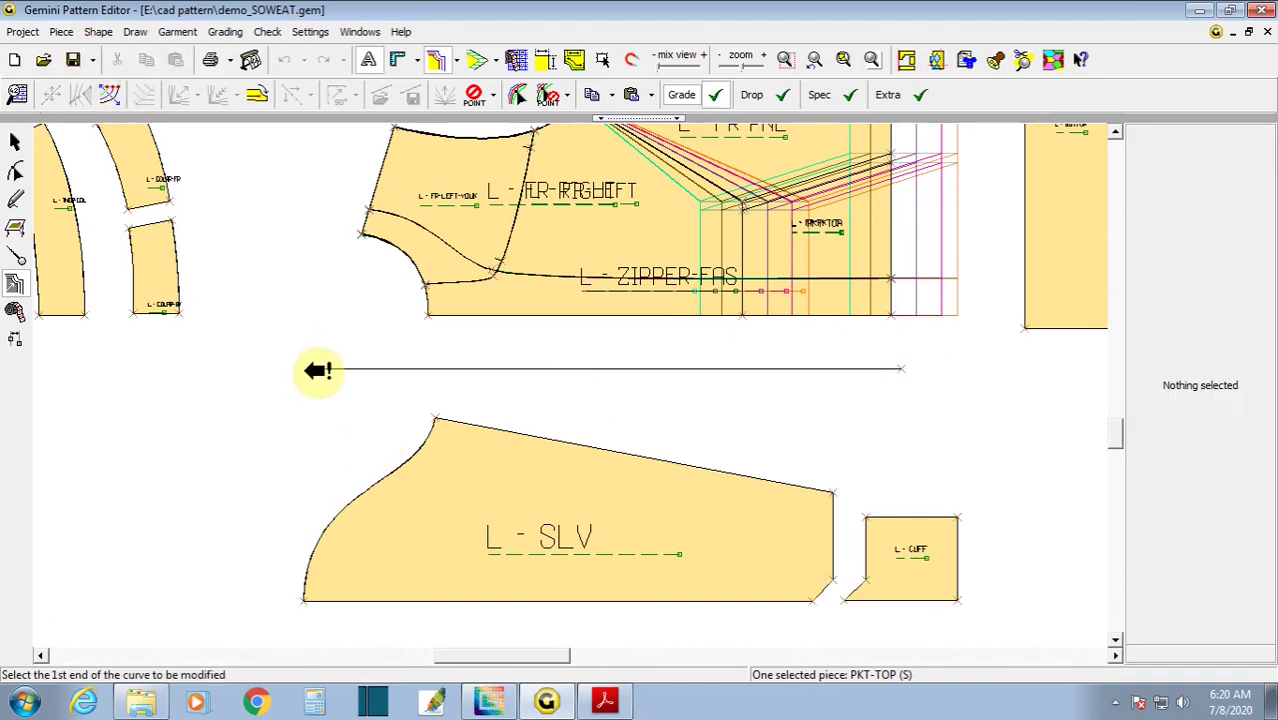
click(310, 369)
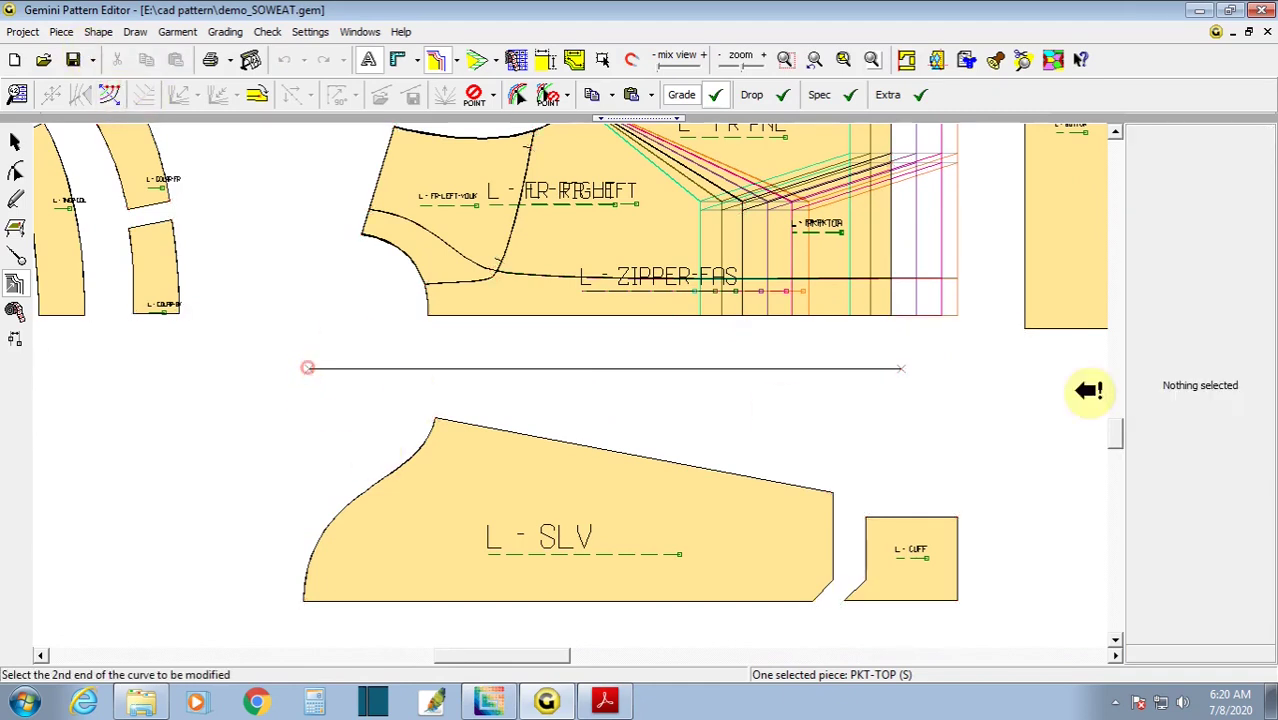
click(901, 369)
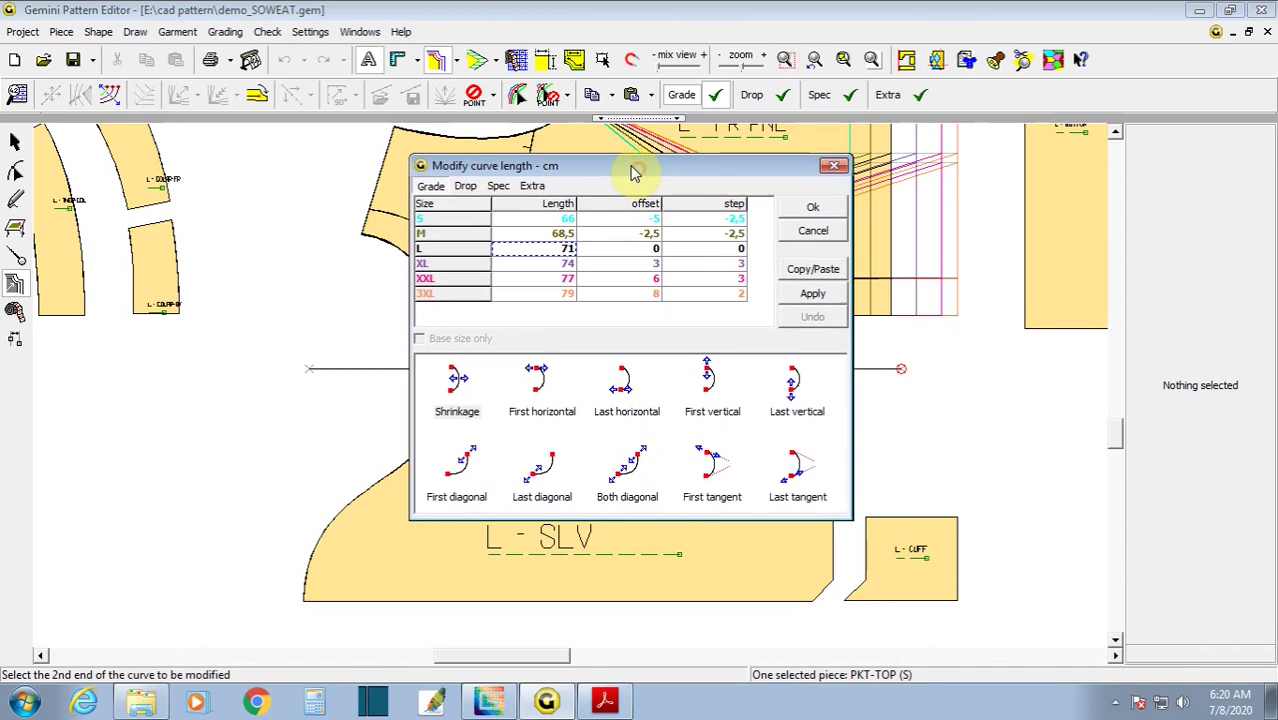
drag(640, 170, 632, 166)
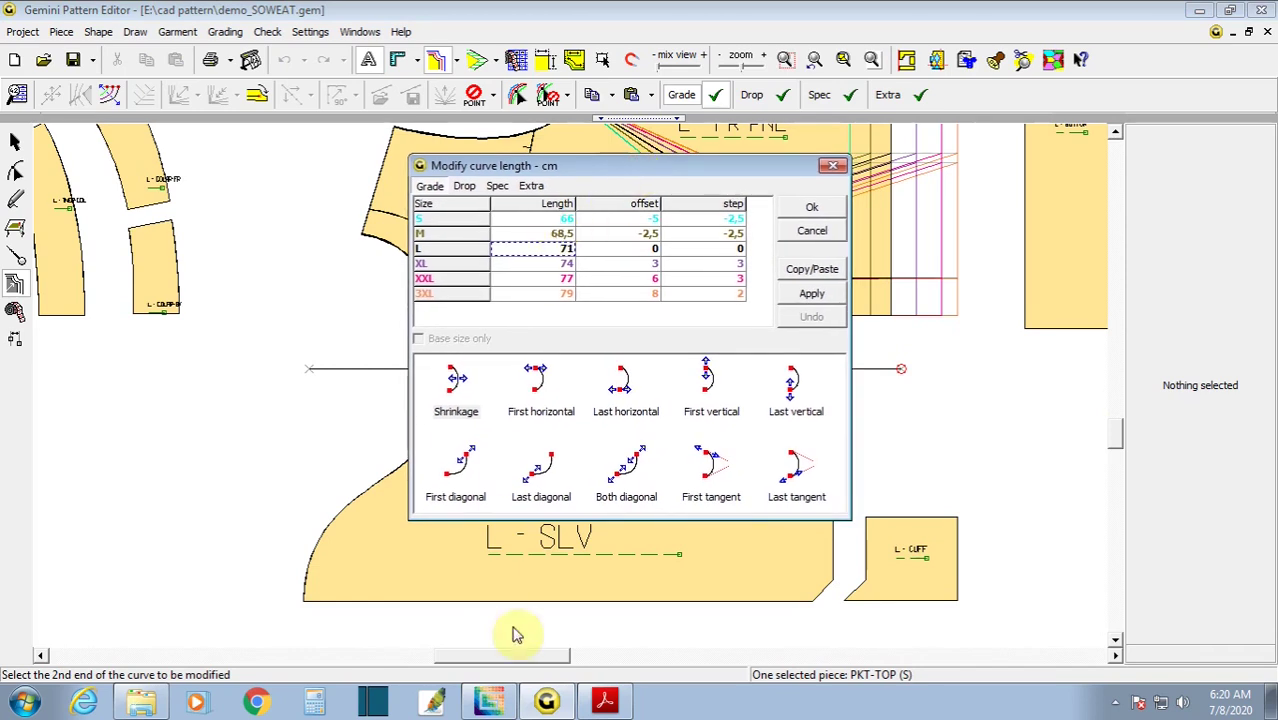
click(604, 701)
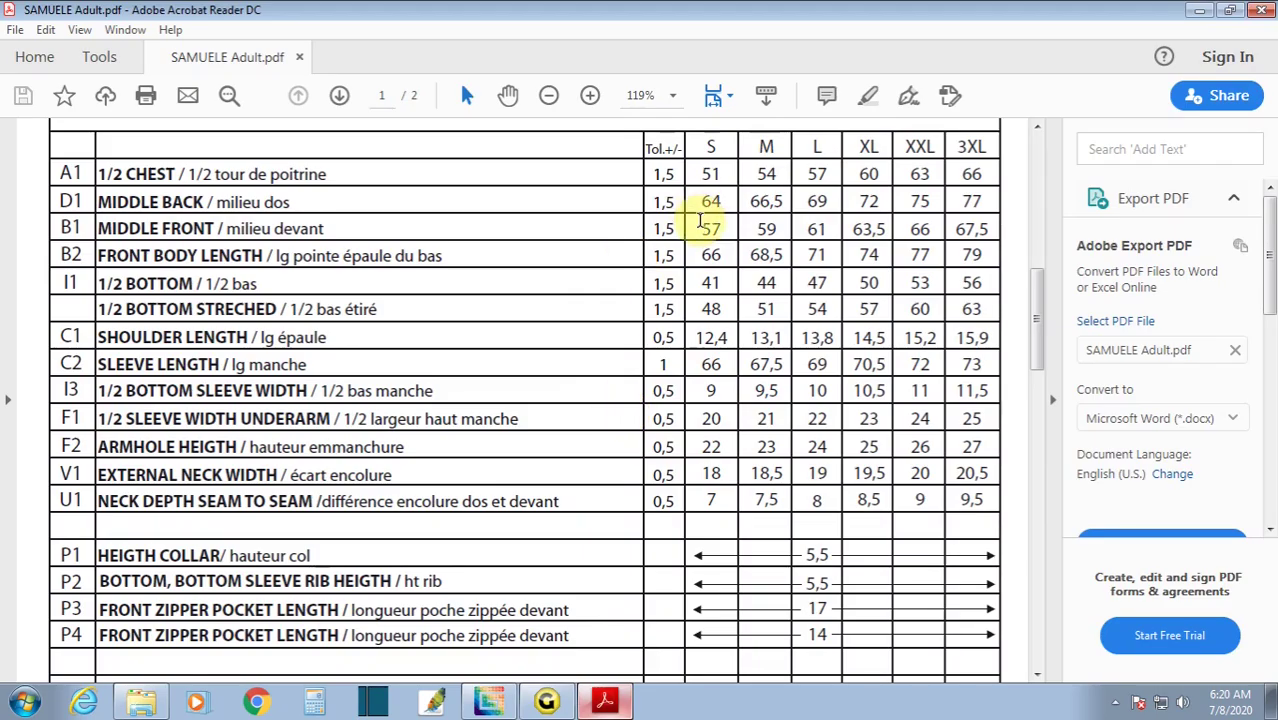
- Confirm the size S Middle Front value of 57 in the PDF chart, then return to the length table
drag(704, 227, 718, 225)
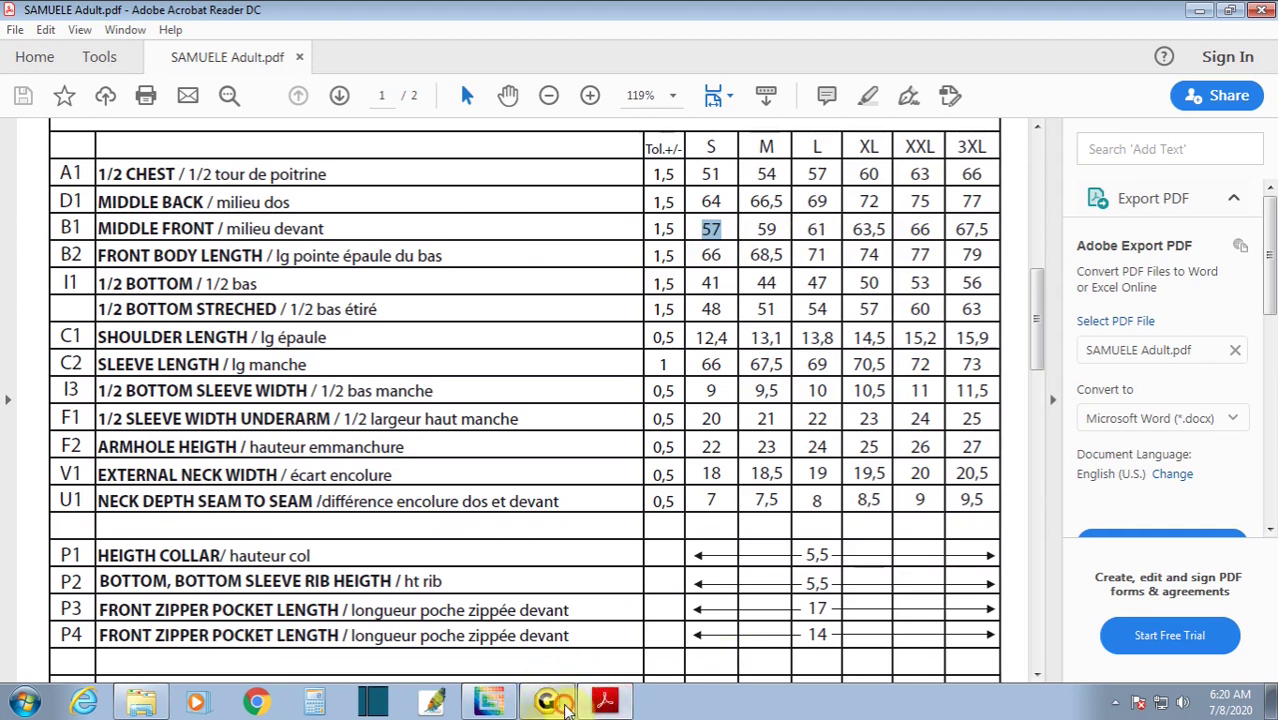
click(547, 701)
click(560, 219)
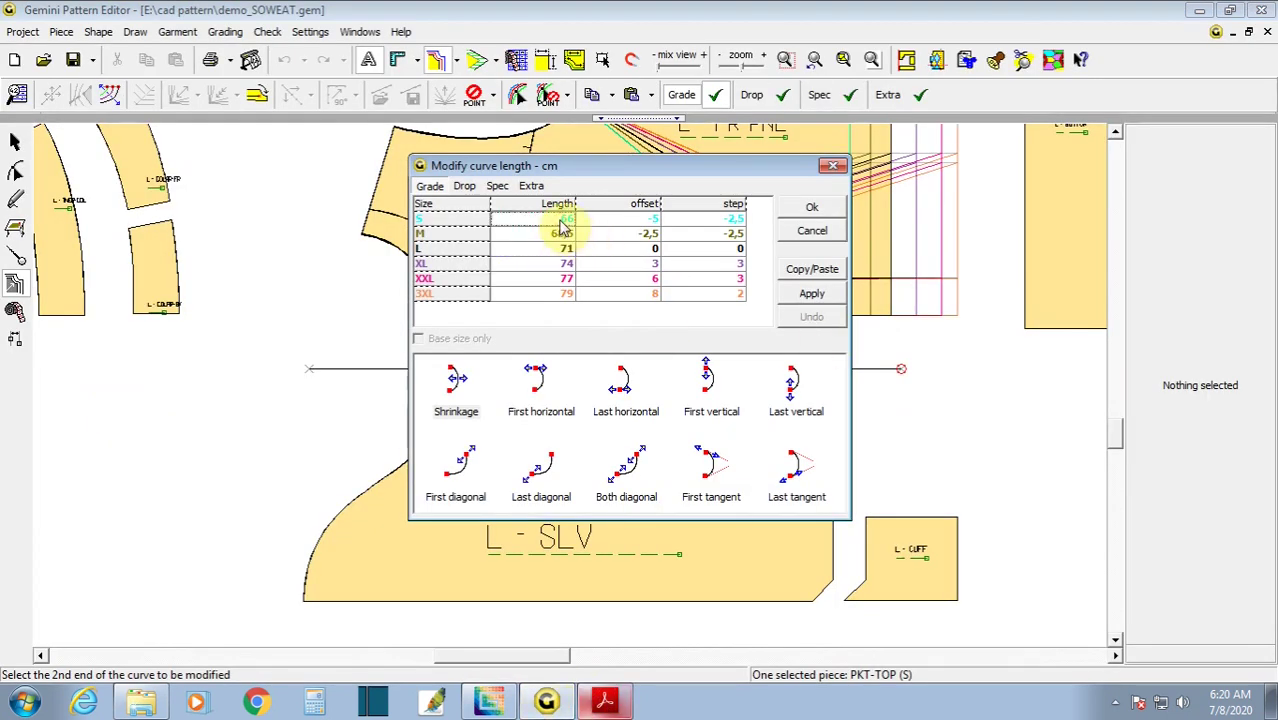
- Enter auxiliary line lengths 57 for S, 59 for M and 61 for L
text(57)
click(548, 235)
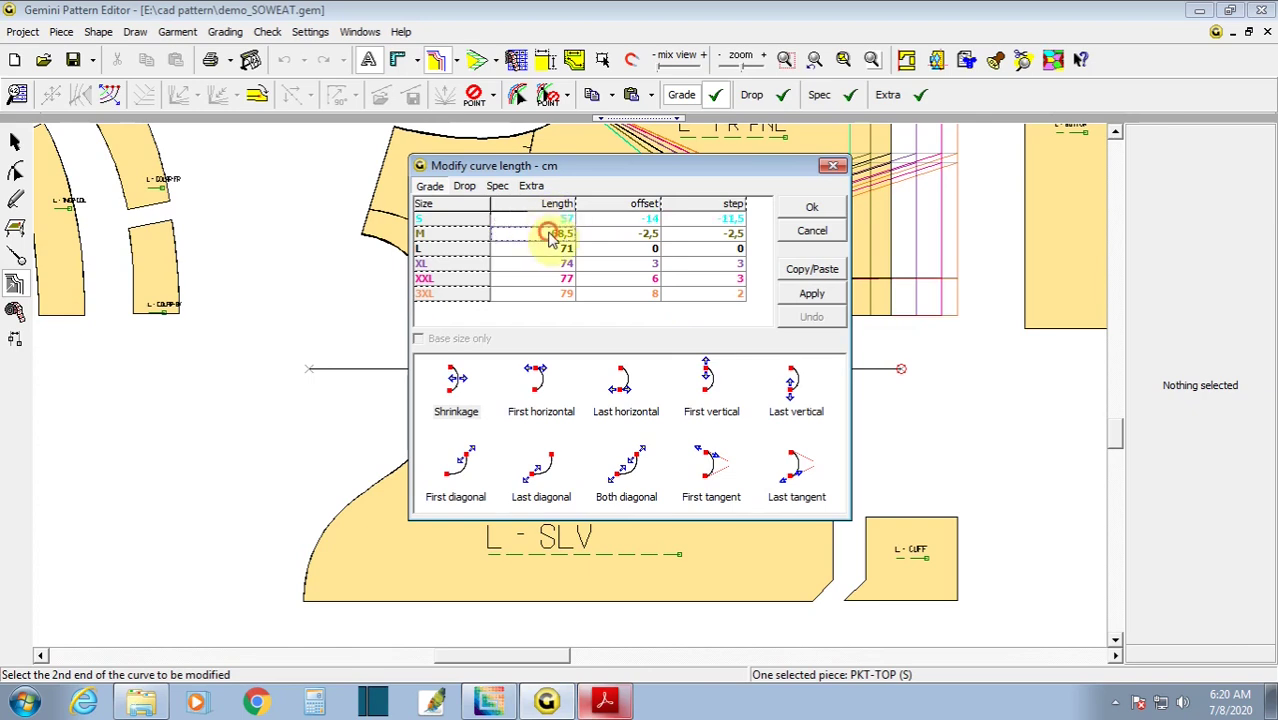
text(59)
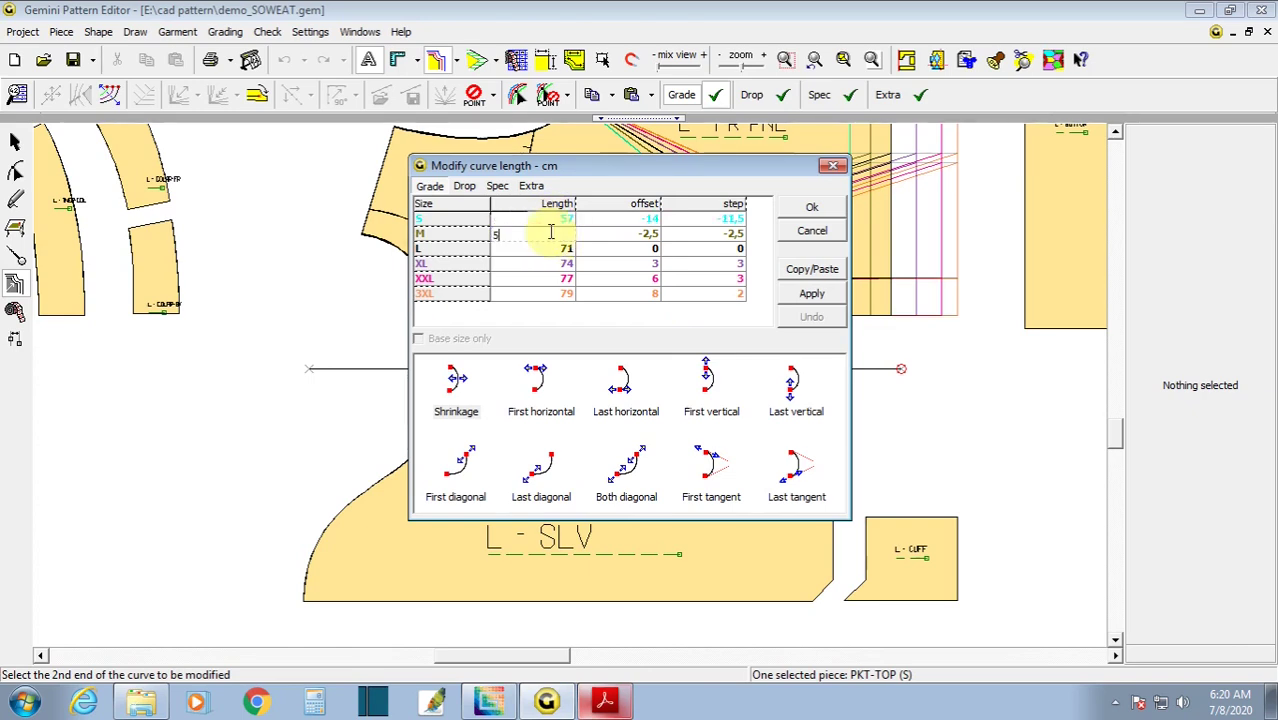
click(556, 252)
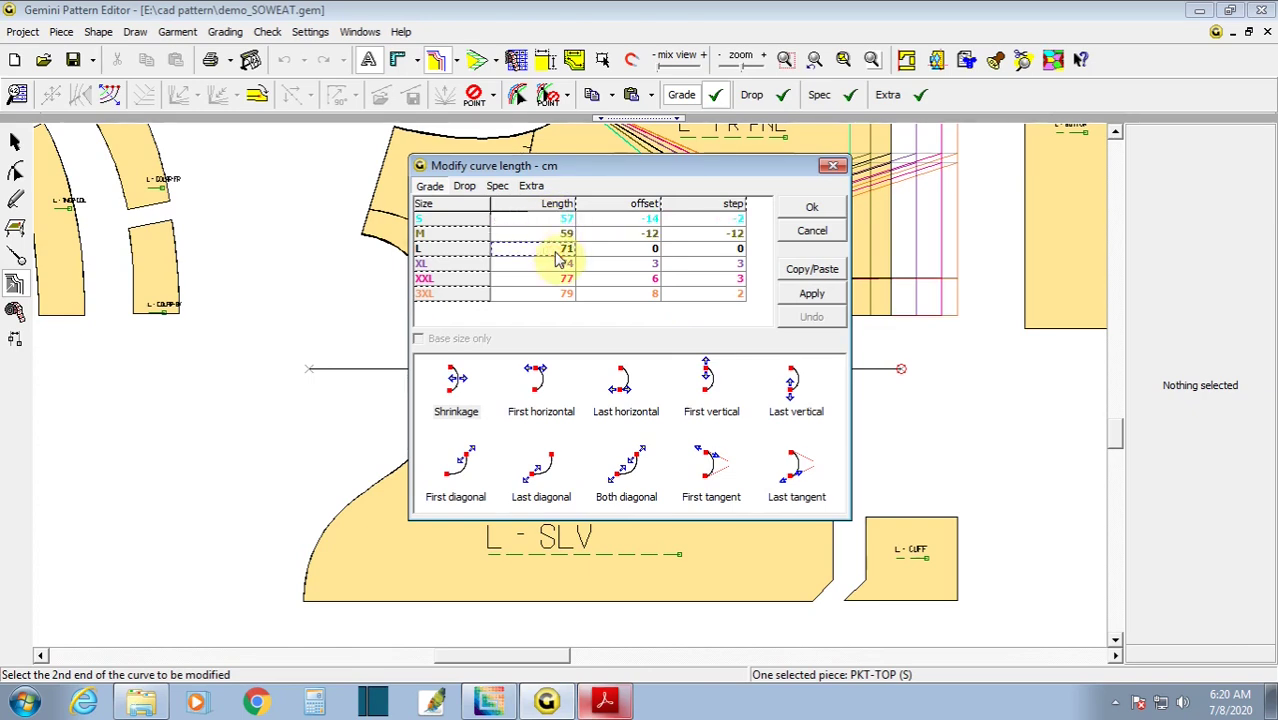
text(61)
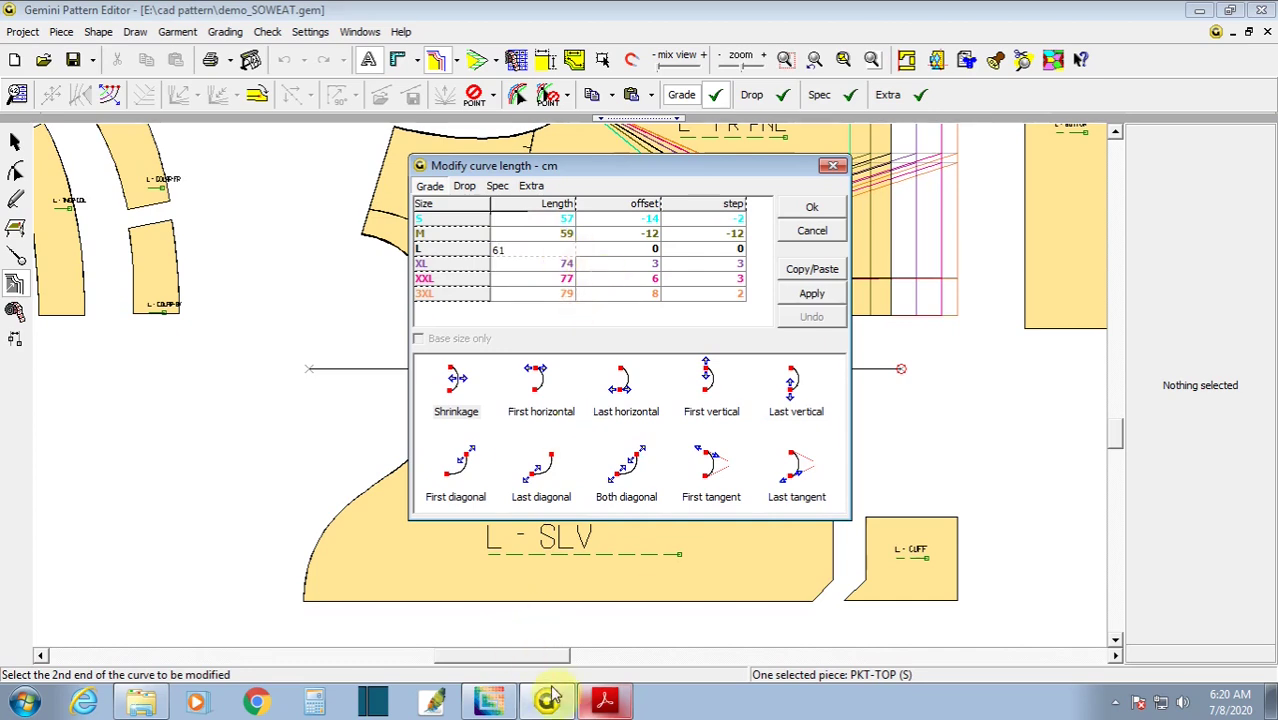
- Look up the XL Middle Front value 63,5 in the PDF size chart
click(604, 701)
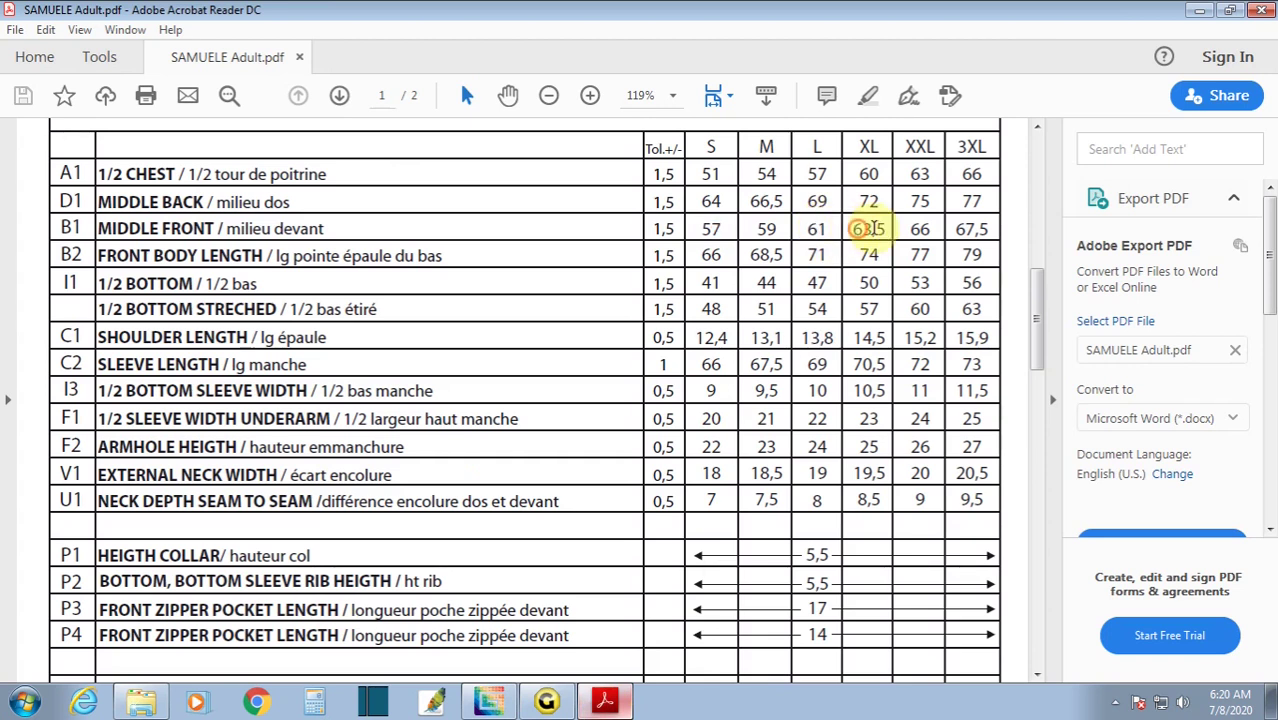
double_click(868, 229)
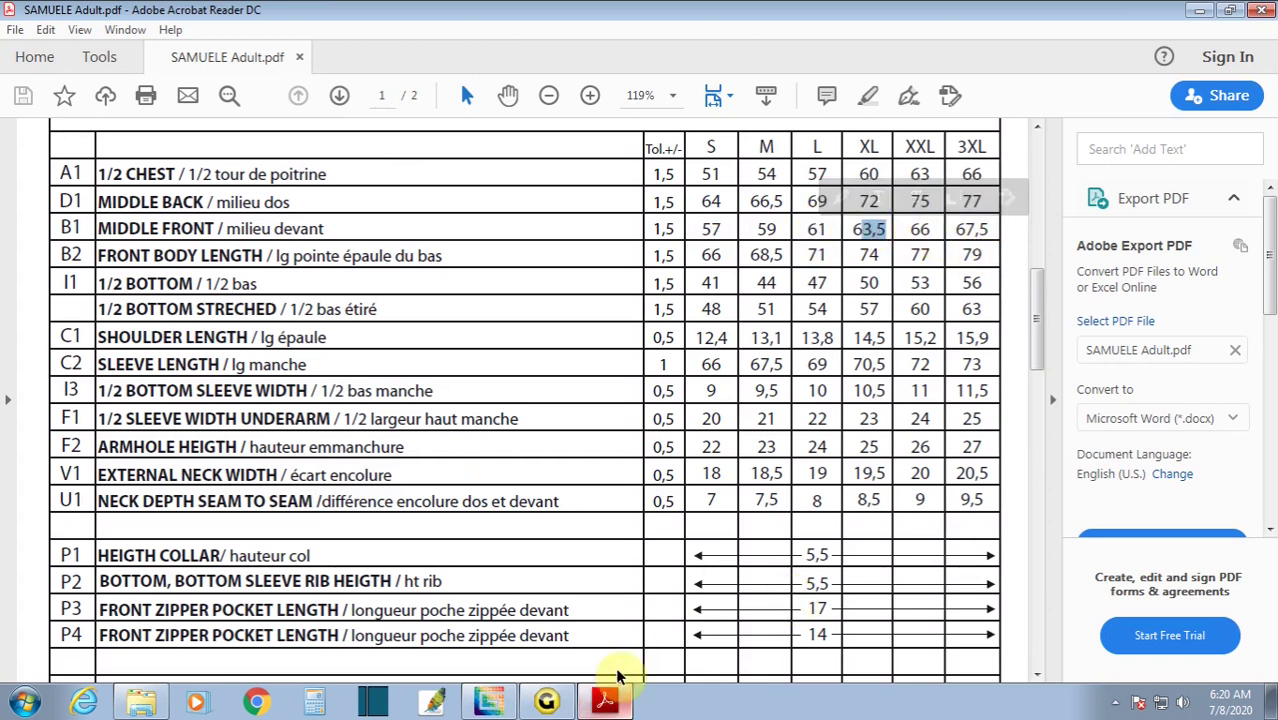
click(546, 701)
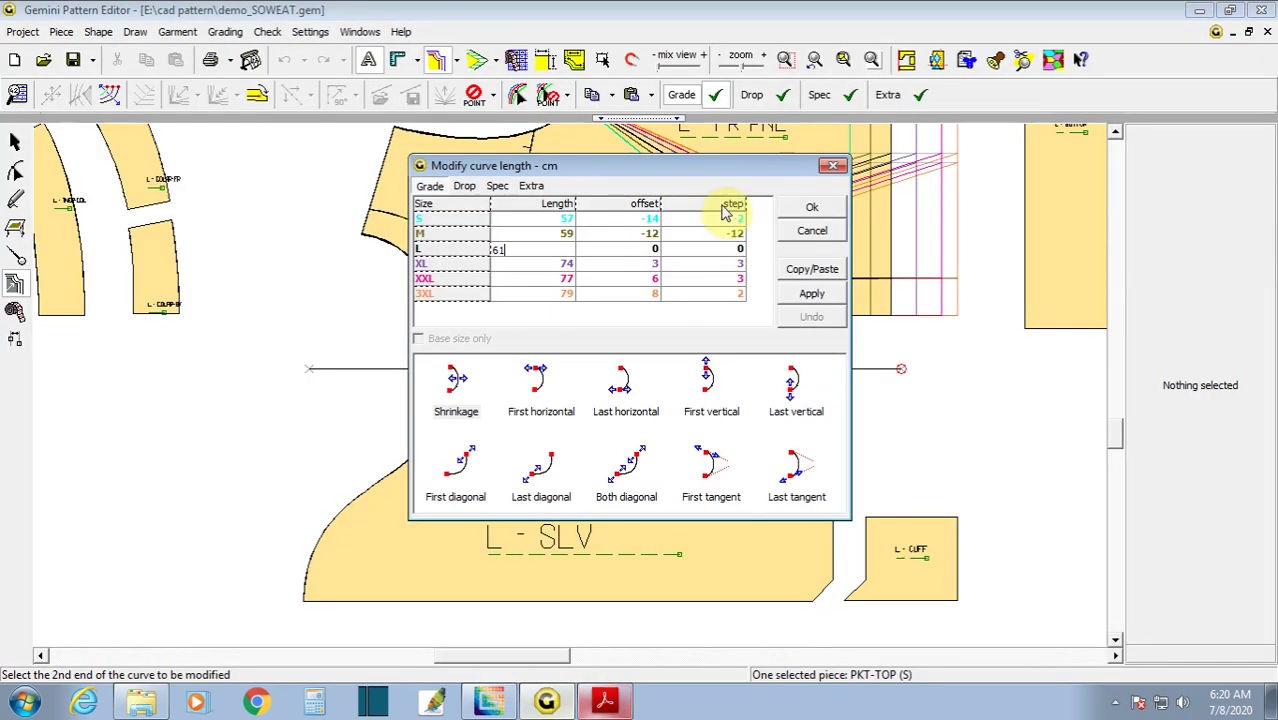
- Enter 63,5, 66 and 67,5 for XL–3XL, set First horizontal, and apply the lengths
click(563, 265)
text(63.5)
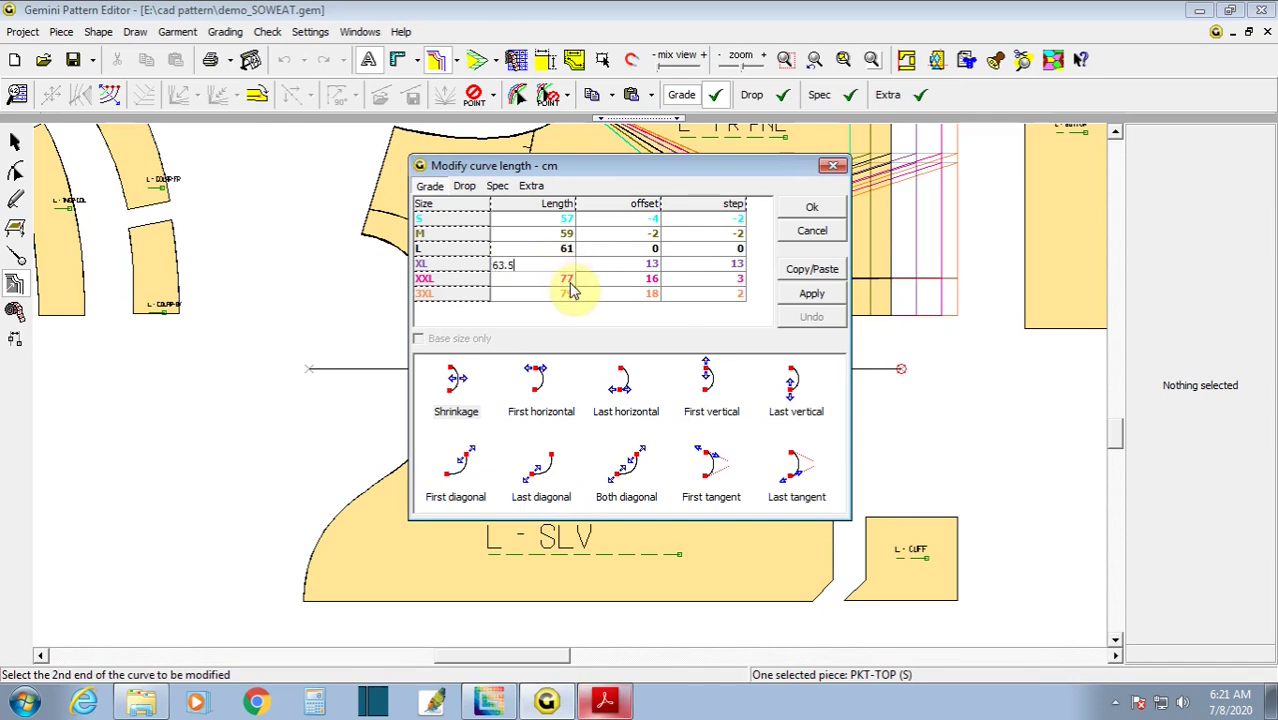
click(566, 280)
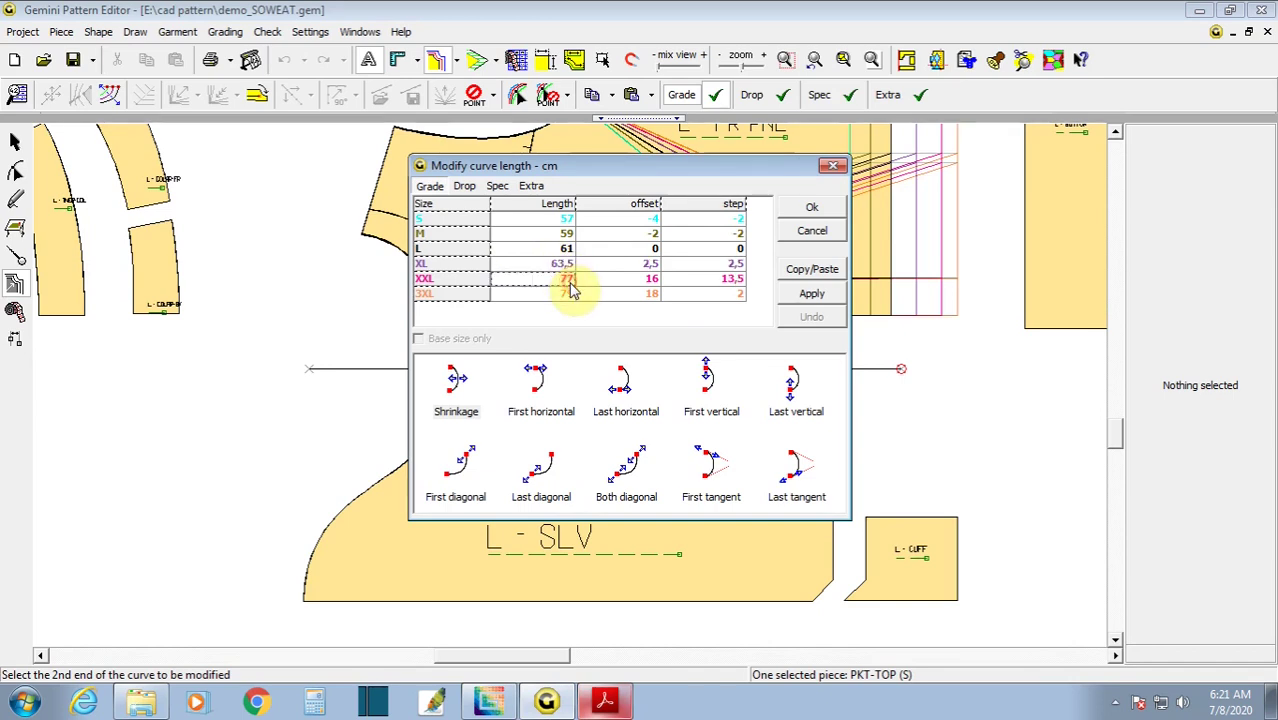
text(66)
click(562, 295)
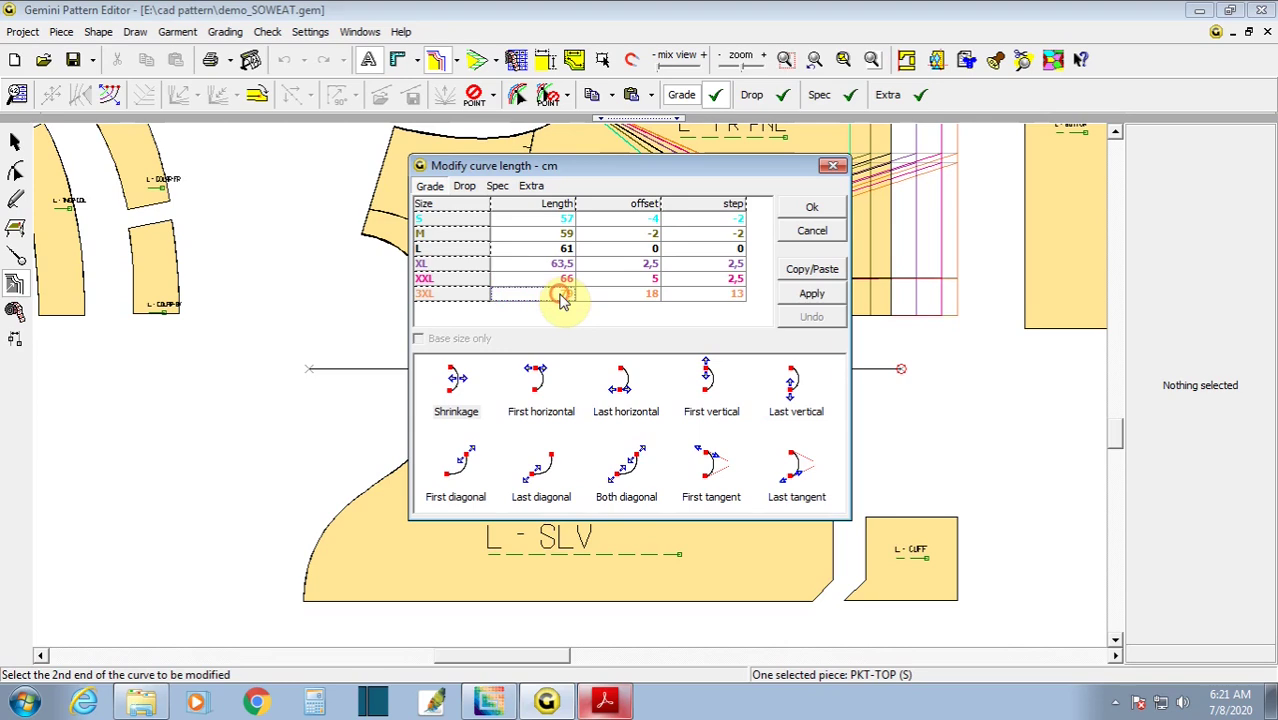
text(67.5)
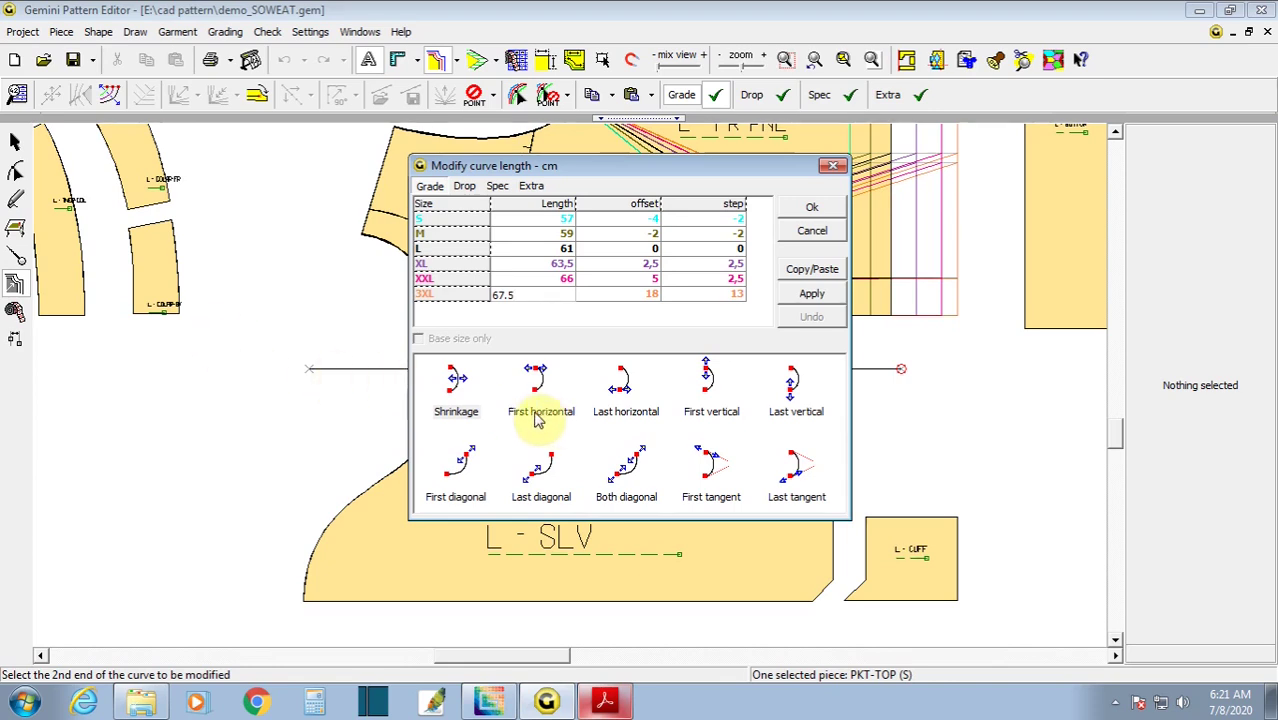
click(537, 420)
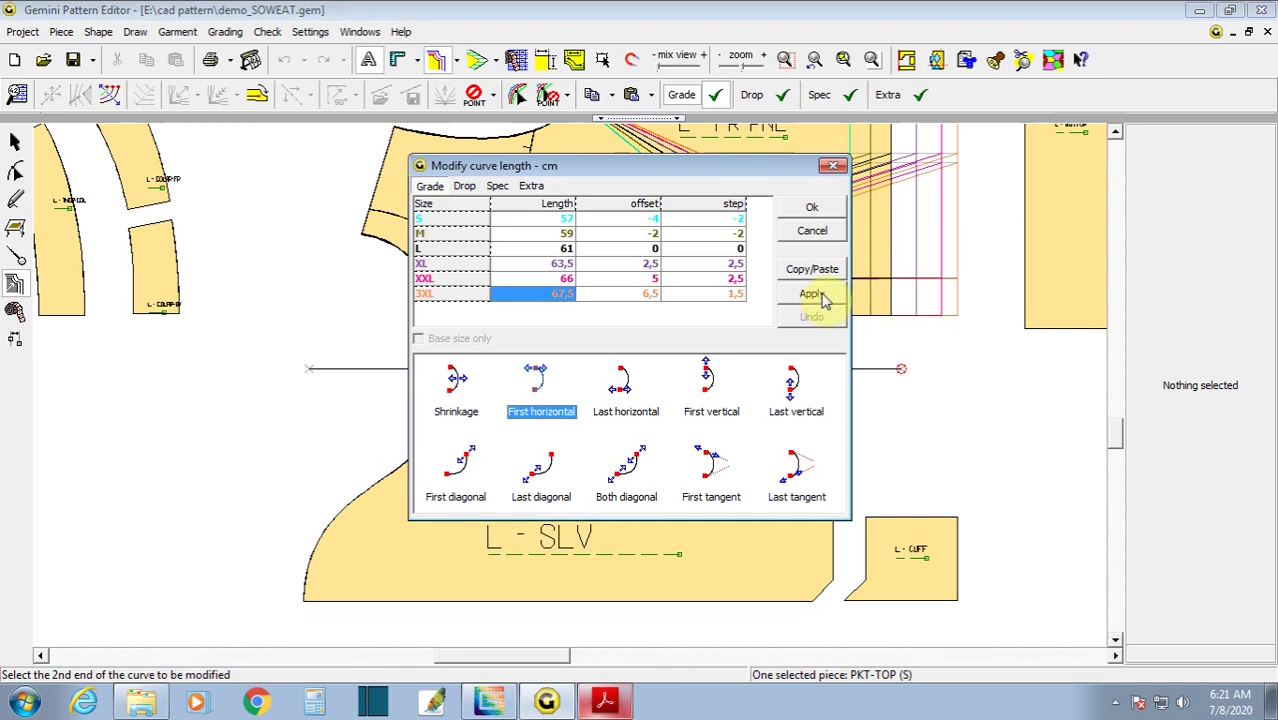
click(820, 296)
- Accept the lengths, then copy the grading of the auxiliary line's left end point
click(815, 207)
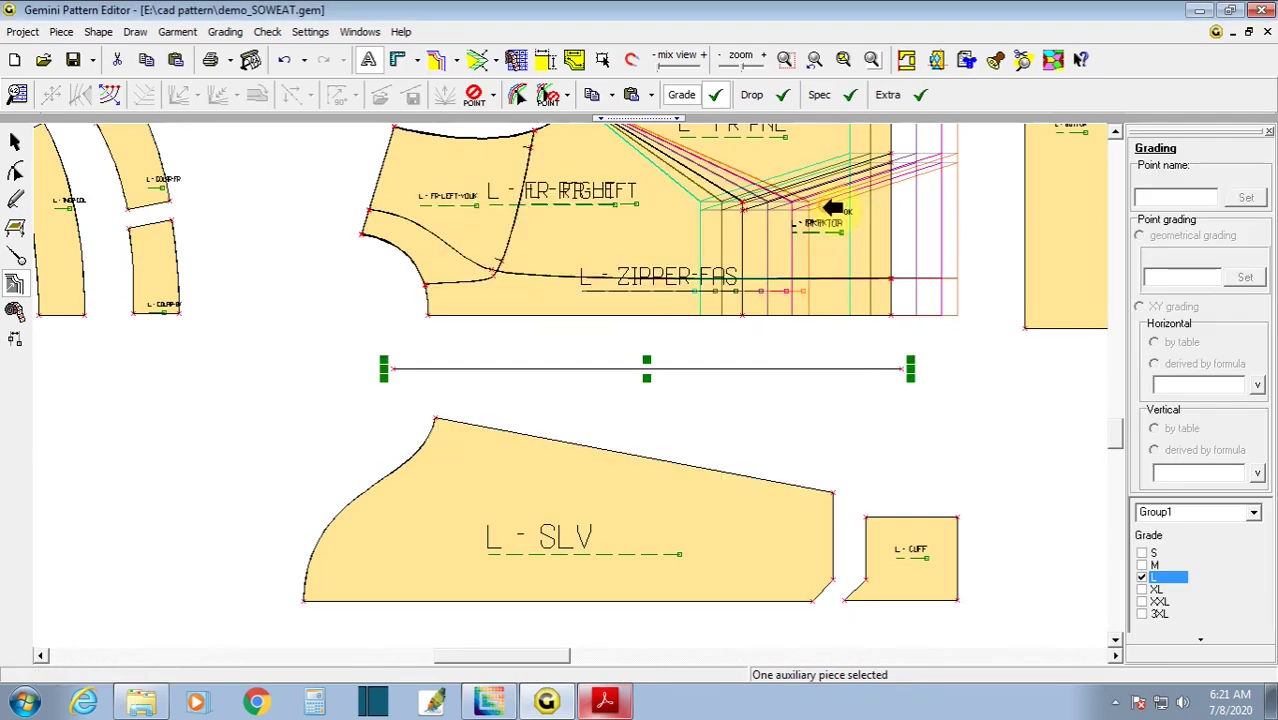
double_click(408, 374)
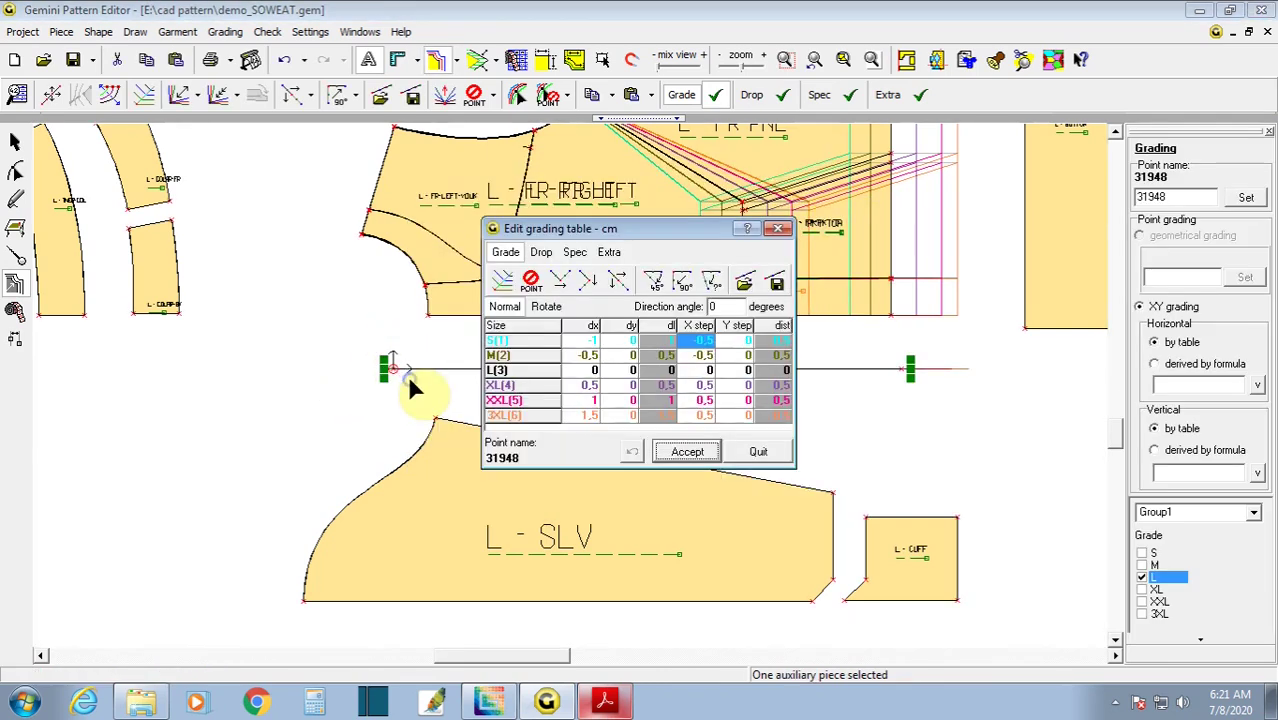
drag(708, 370, 693, 428)
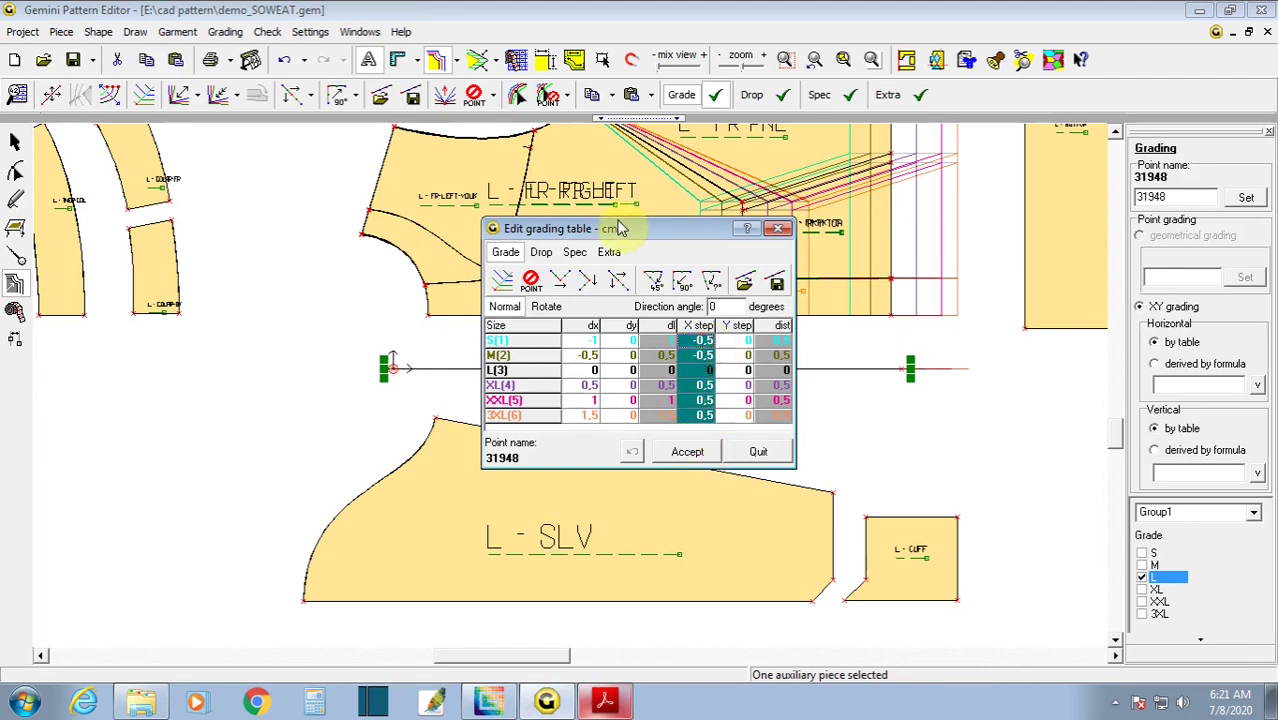
drag(620, 228, 705, 353)
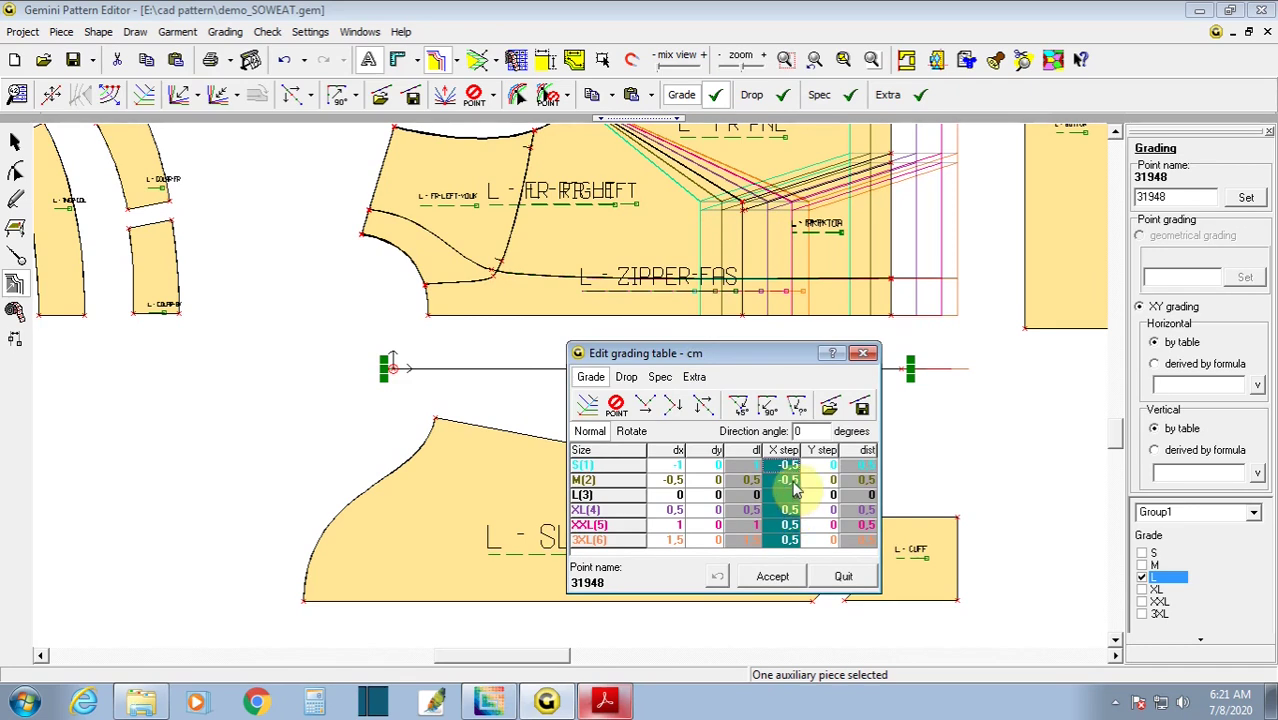
click(455, 305)
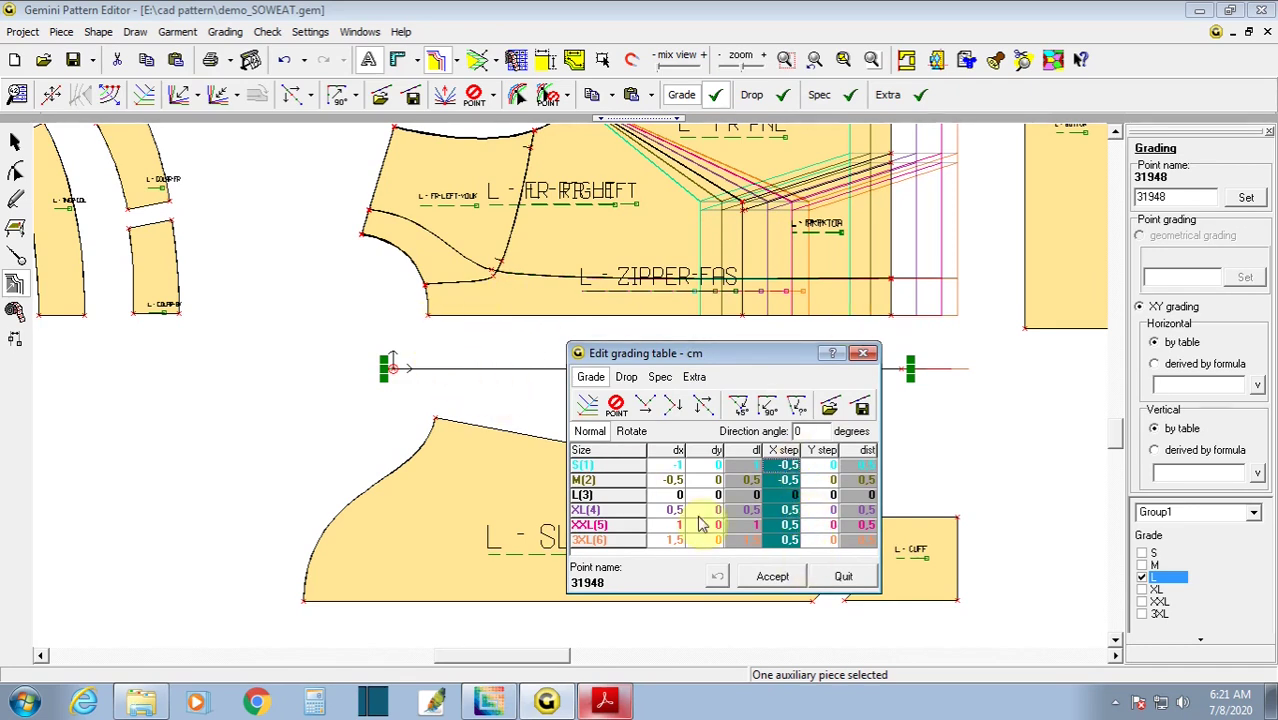
click(770, 578)
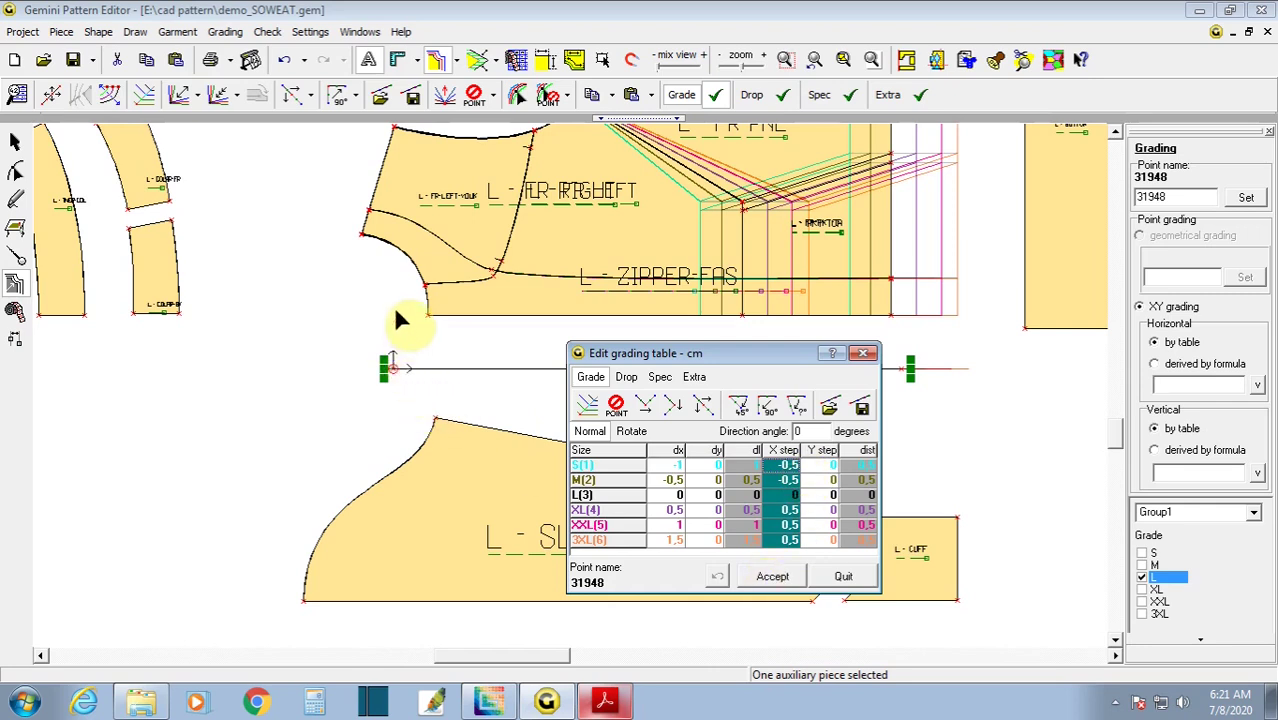
click(370, 340)
click(395, 384)
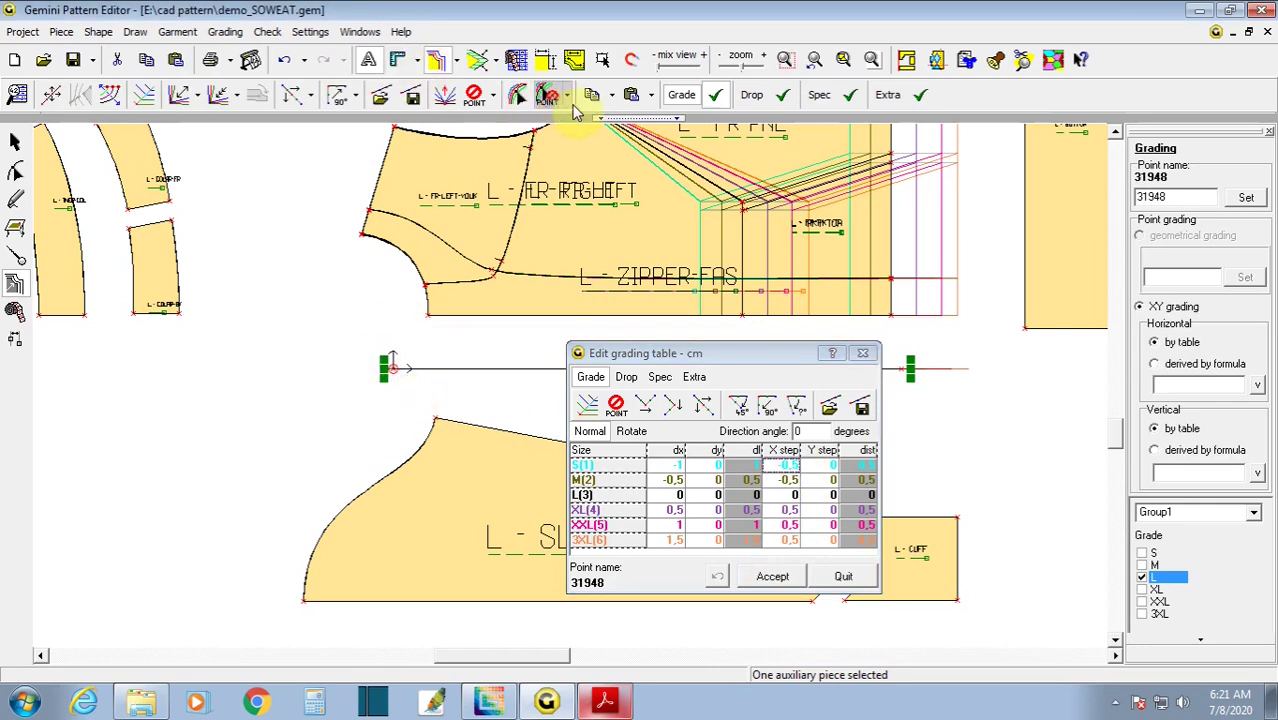
- Paste only the X grading onto the front piece's neckline corner point
drag(404, 270, 438, 321)
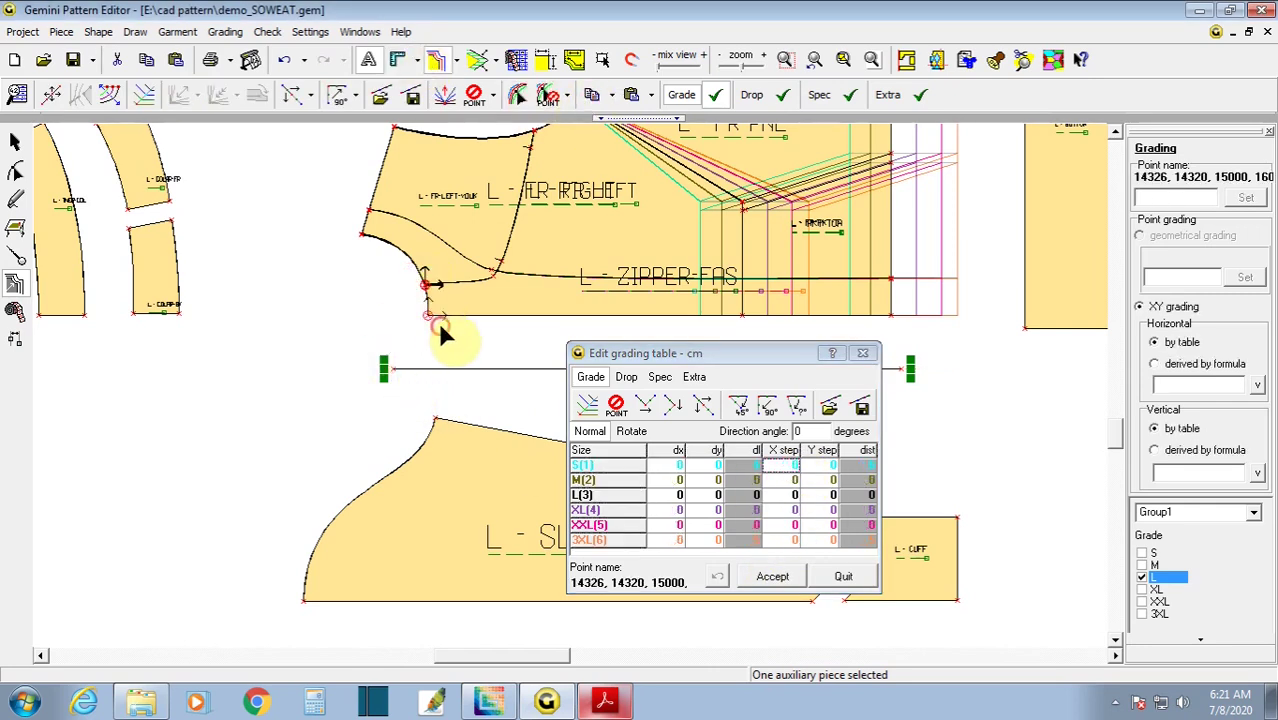
click(795, 453)
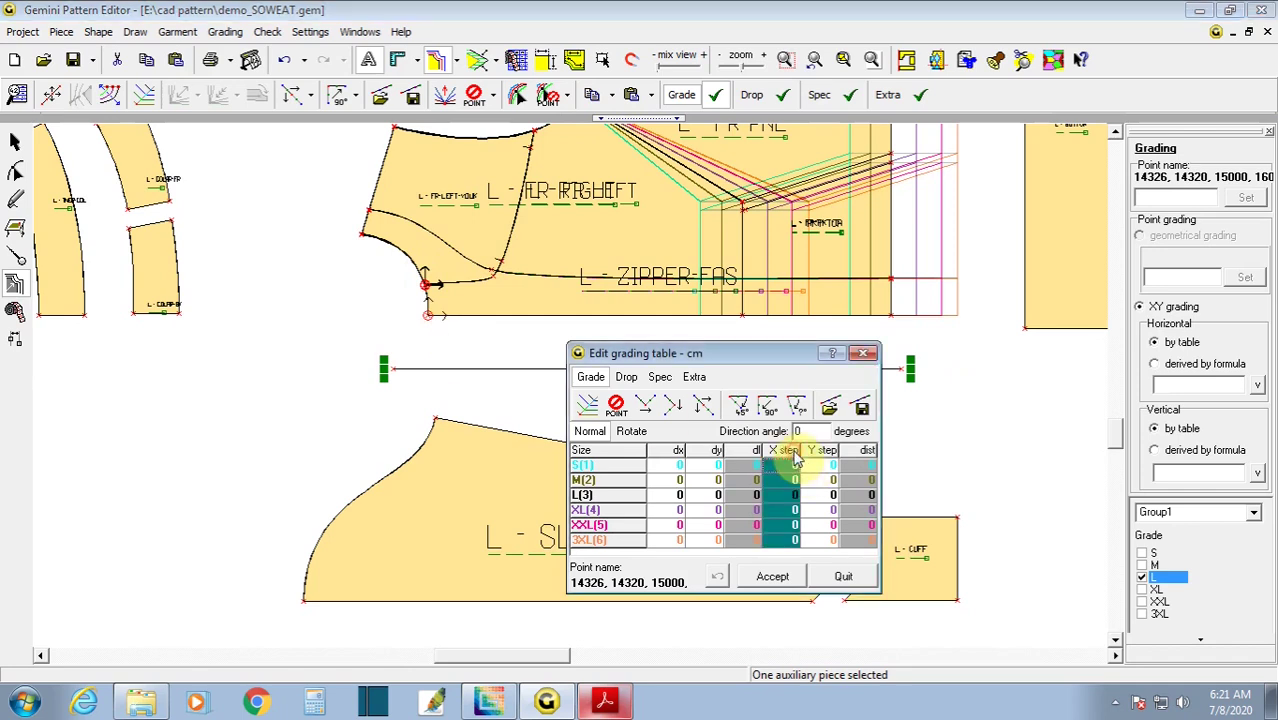
click(651, 95)
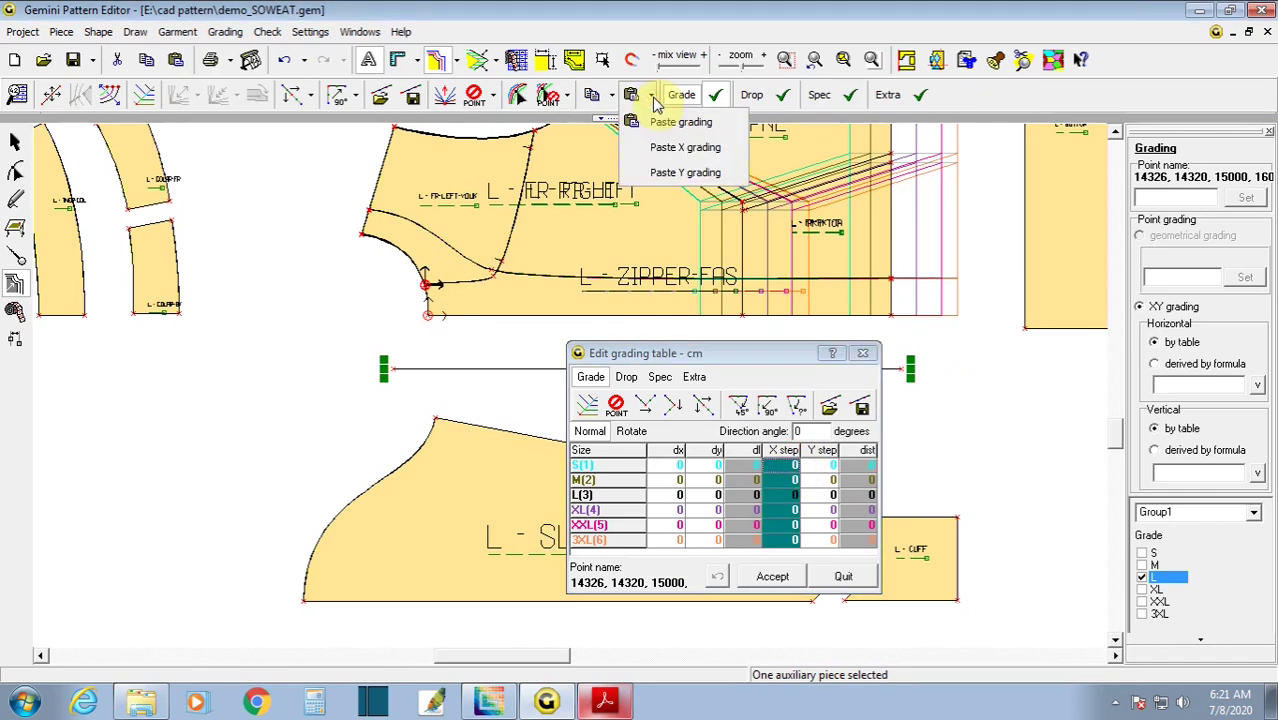
click(676, 149)
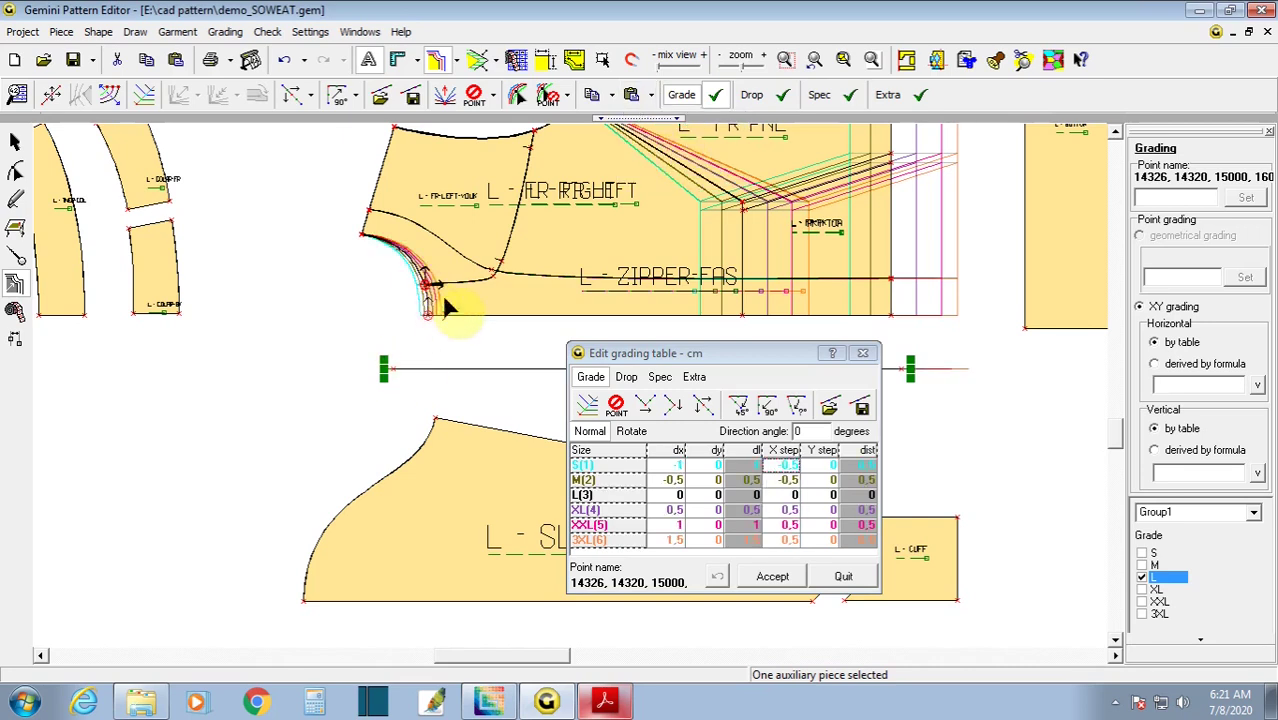
key(Escape)
scroll(560, 395, up, 2)
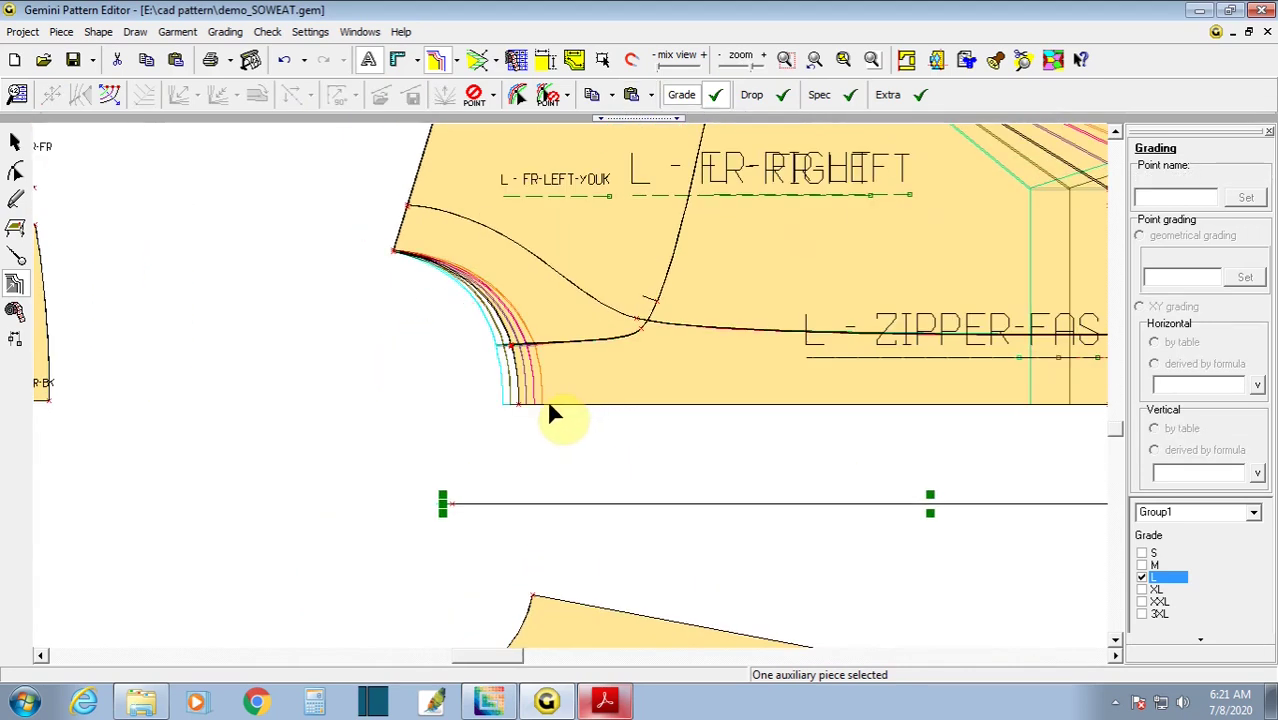
click(610, 704)
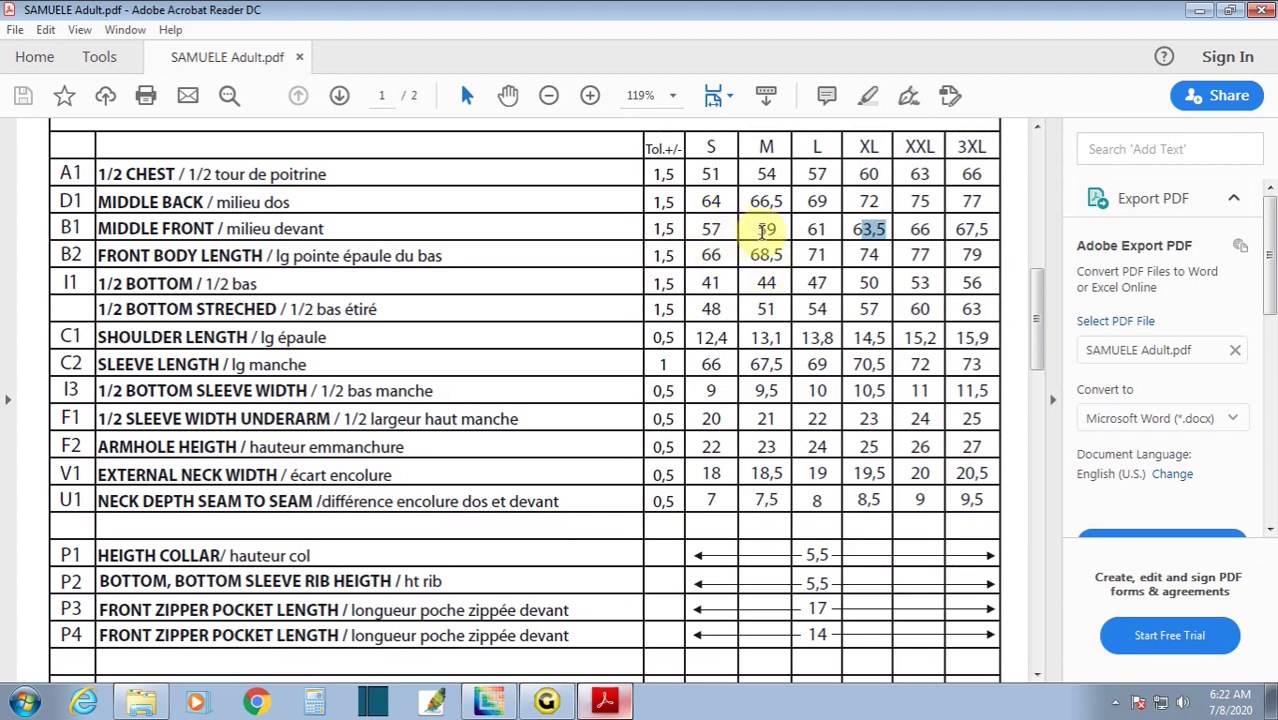
double_click(768, 230)
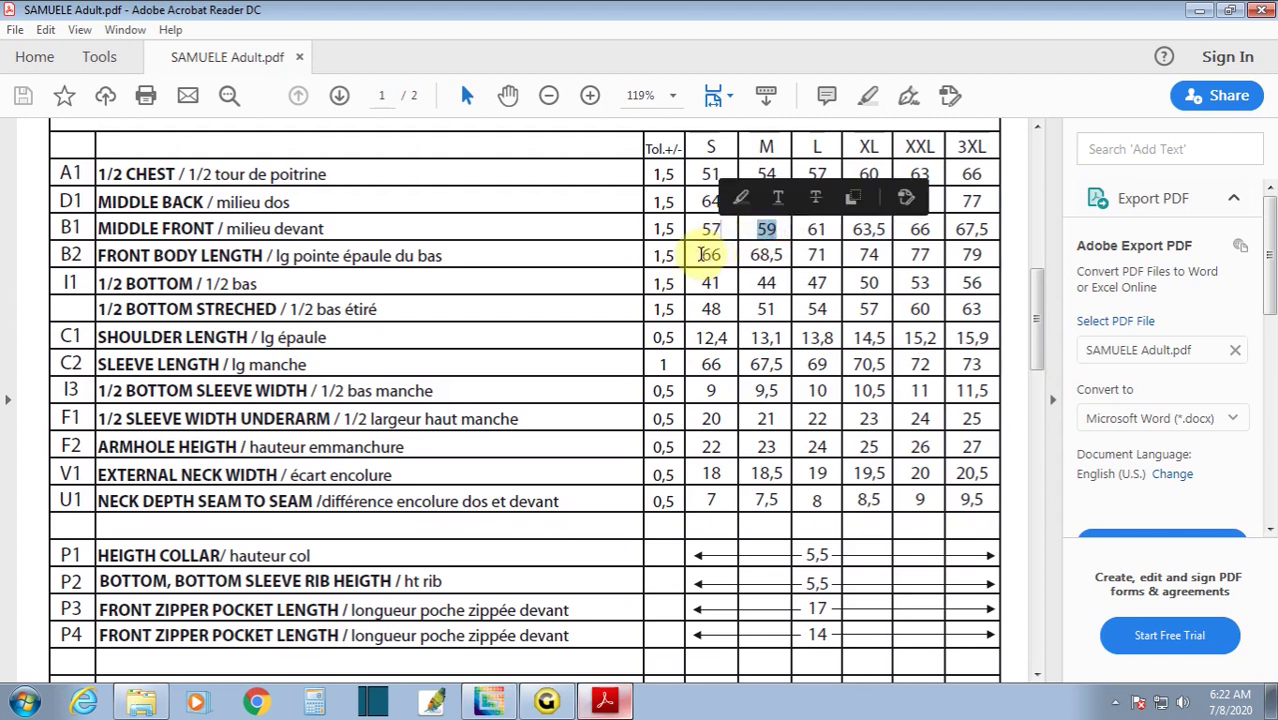
mouse_move(702, 255)
mouse_down()
mouse_move(765, 263)
mouse_move(772, 232)
mouse_up()
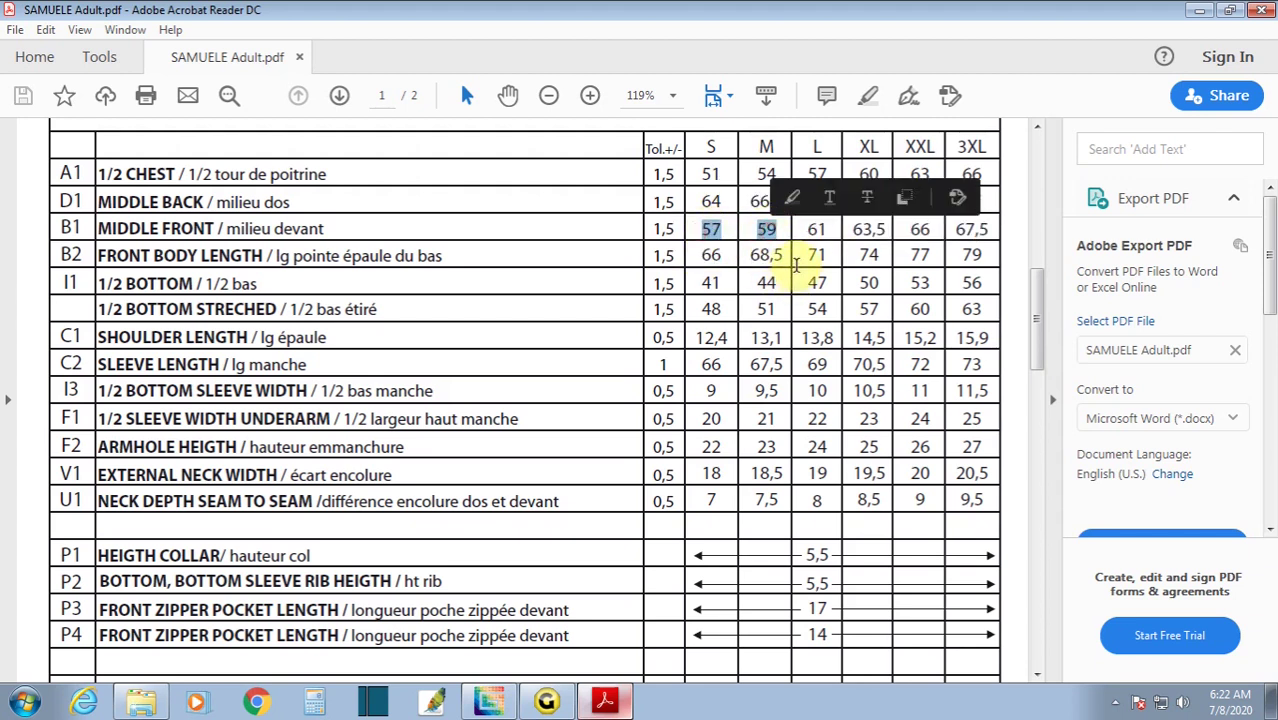
click(796, 265)
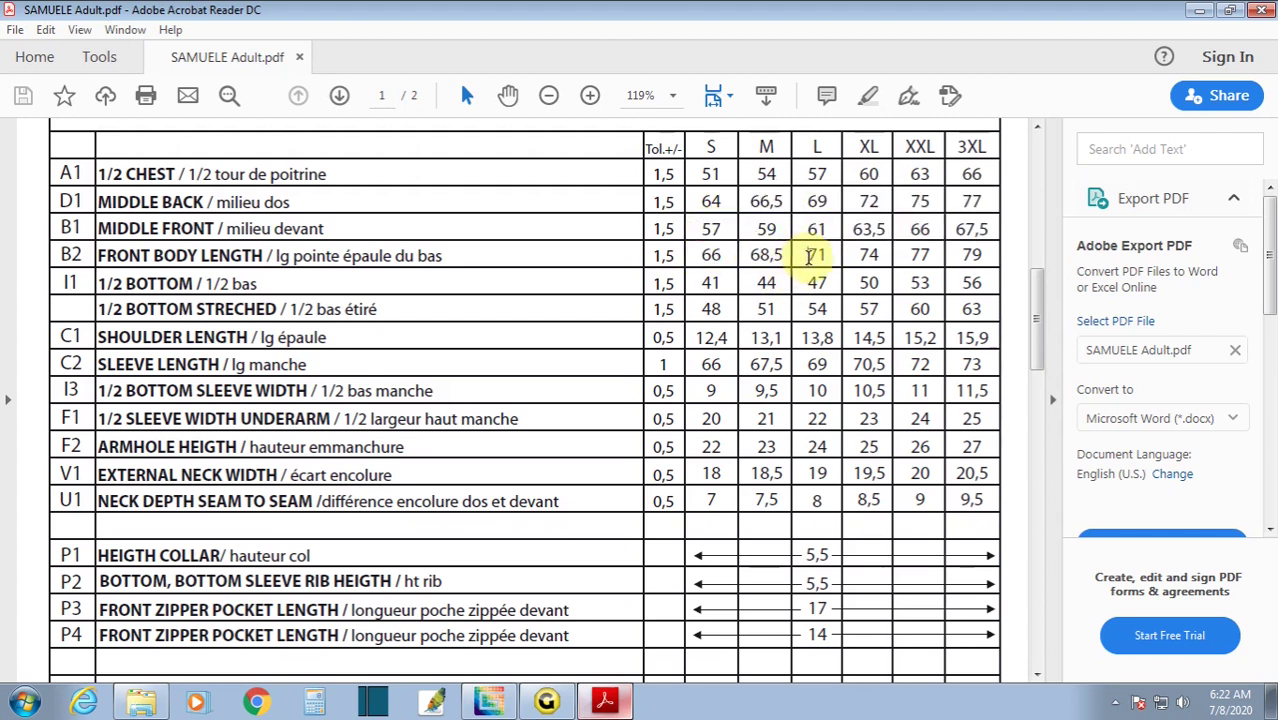
double_click(814, 256)
click(764, 233)
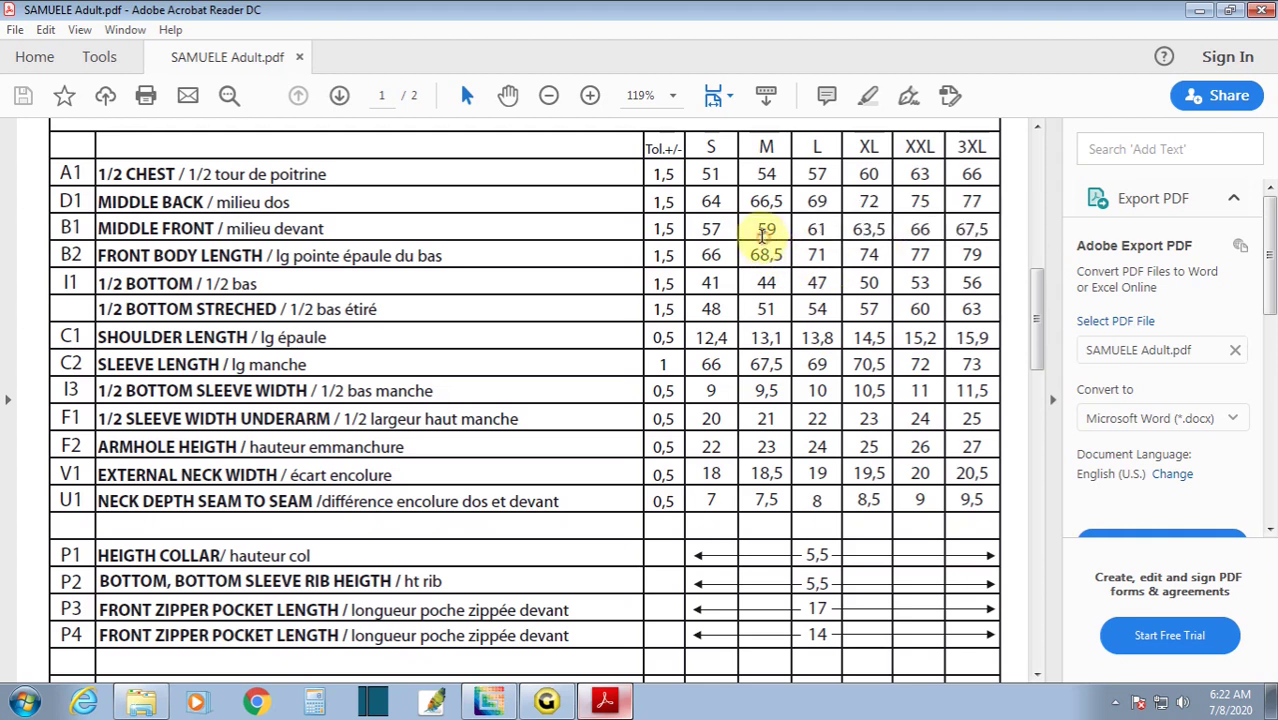
drag(818, 231, 765, 235)
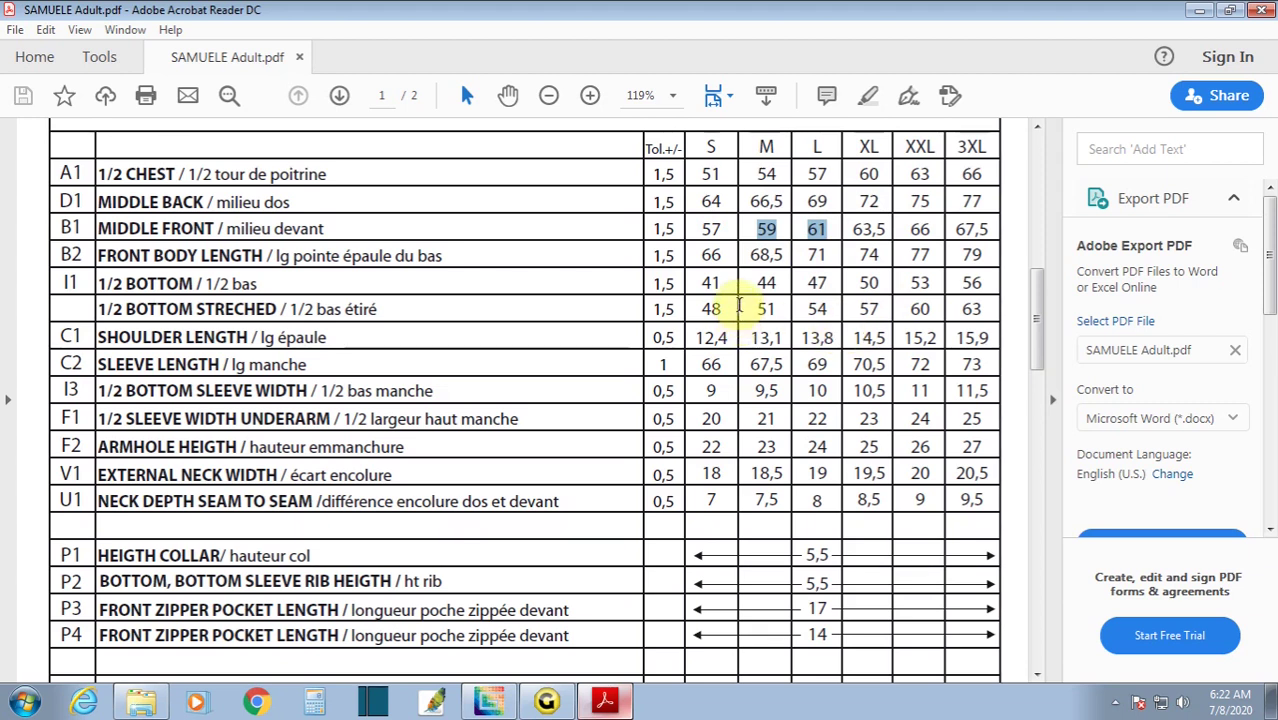
click(740, 290)
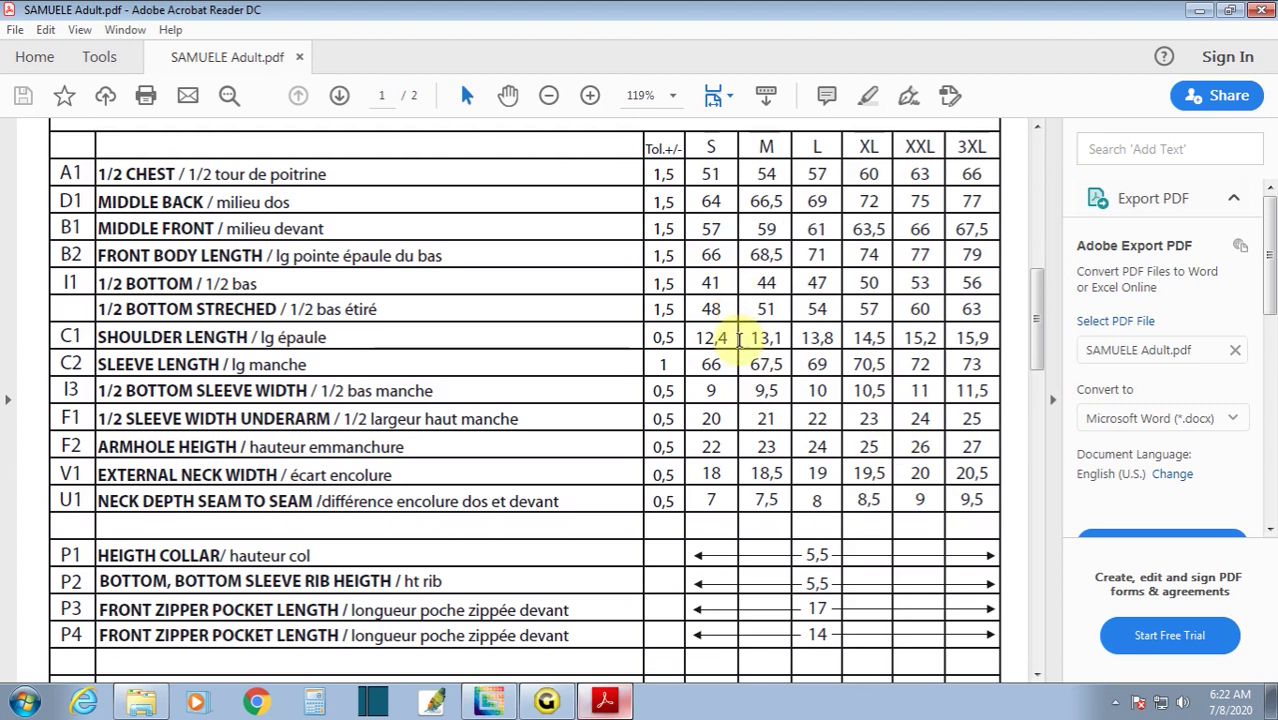
scroll(738, 345, up, 1)
scroll(736, 345, up, 1)
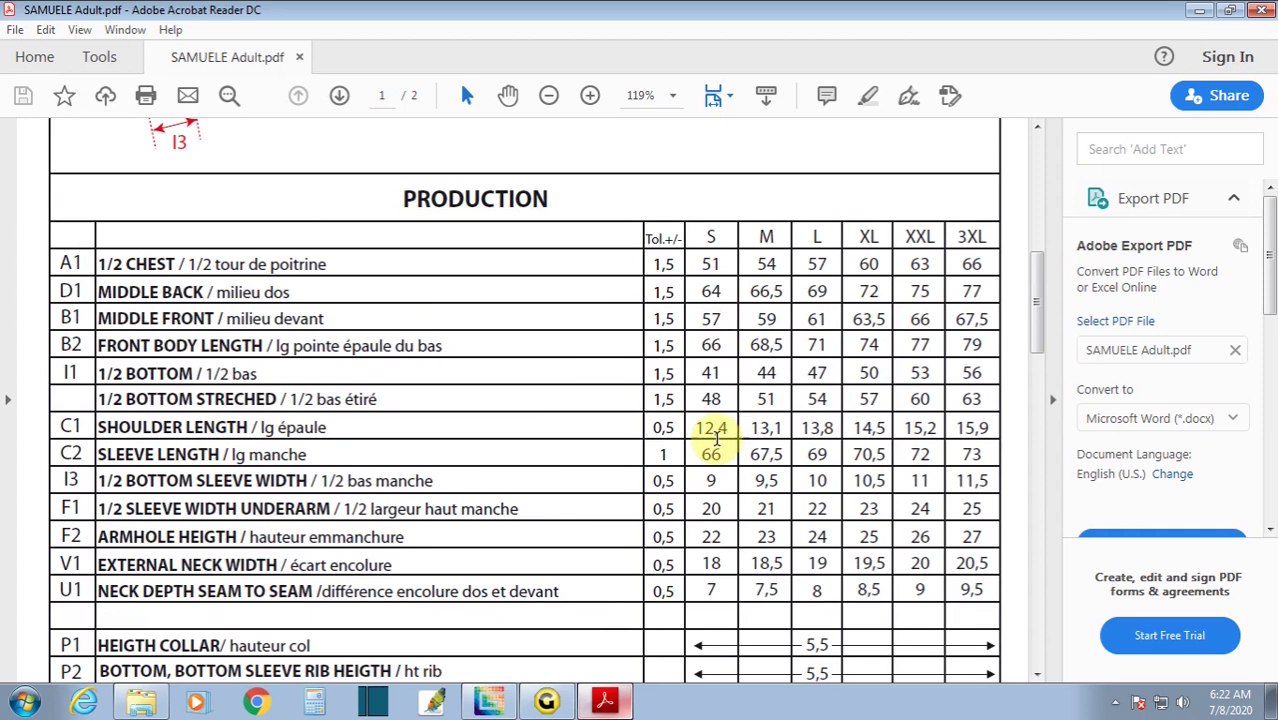
click(546, 701)
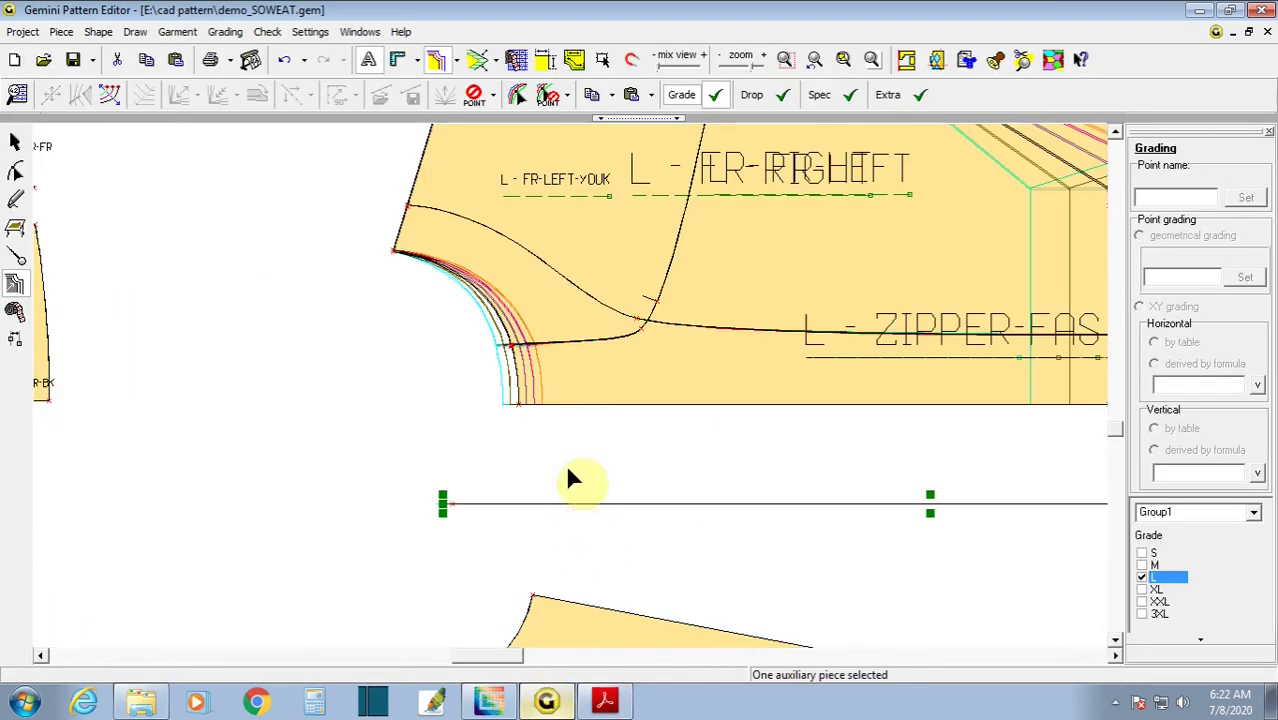
- Reopen Modify curve length for the auxiliary line by picking its left and right ends
scroll(650, 294, up, 1)
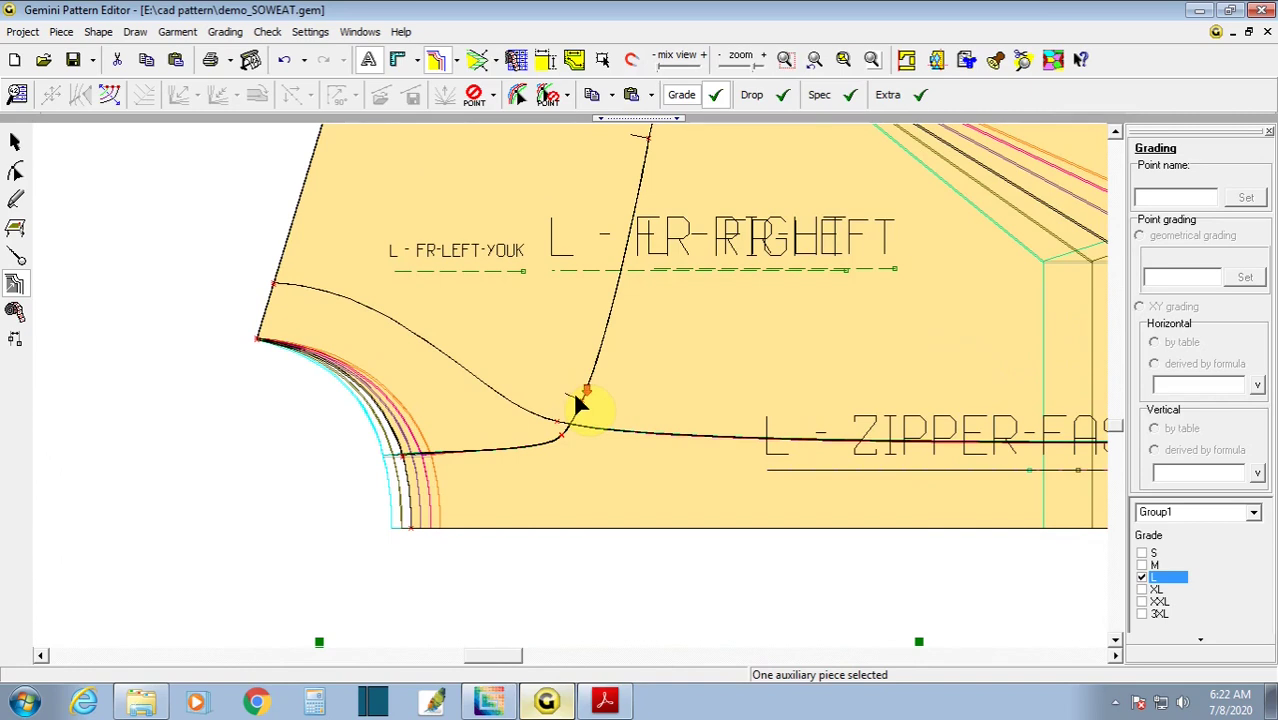
scroll(578, 405, down, 1)
scroll(578, 405, down, 1)
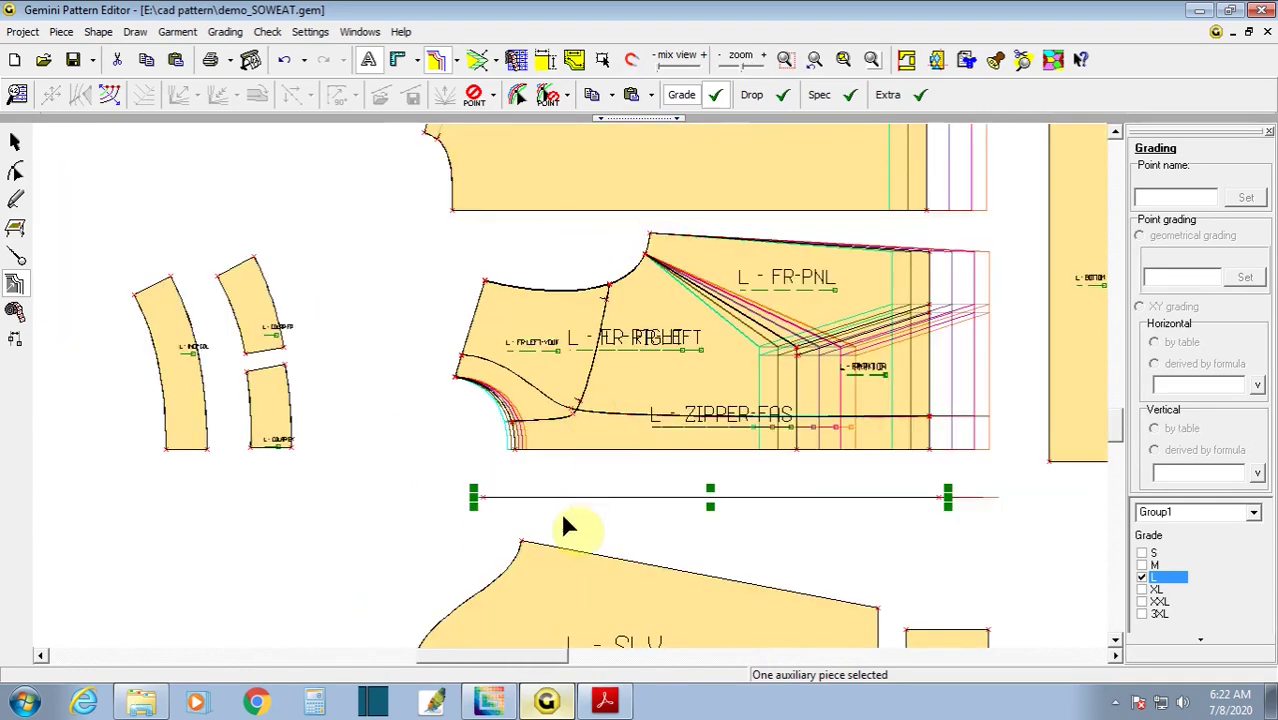
click(113, 95)
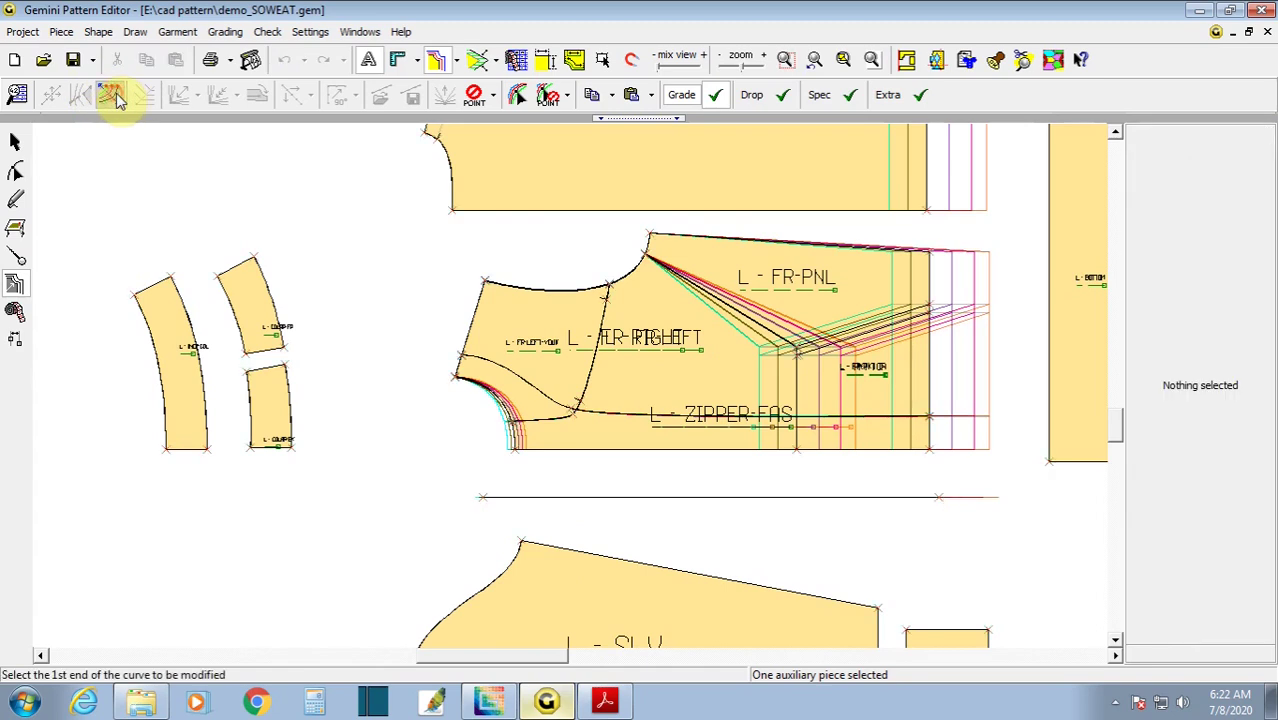
click(481, 497)
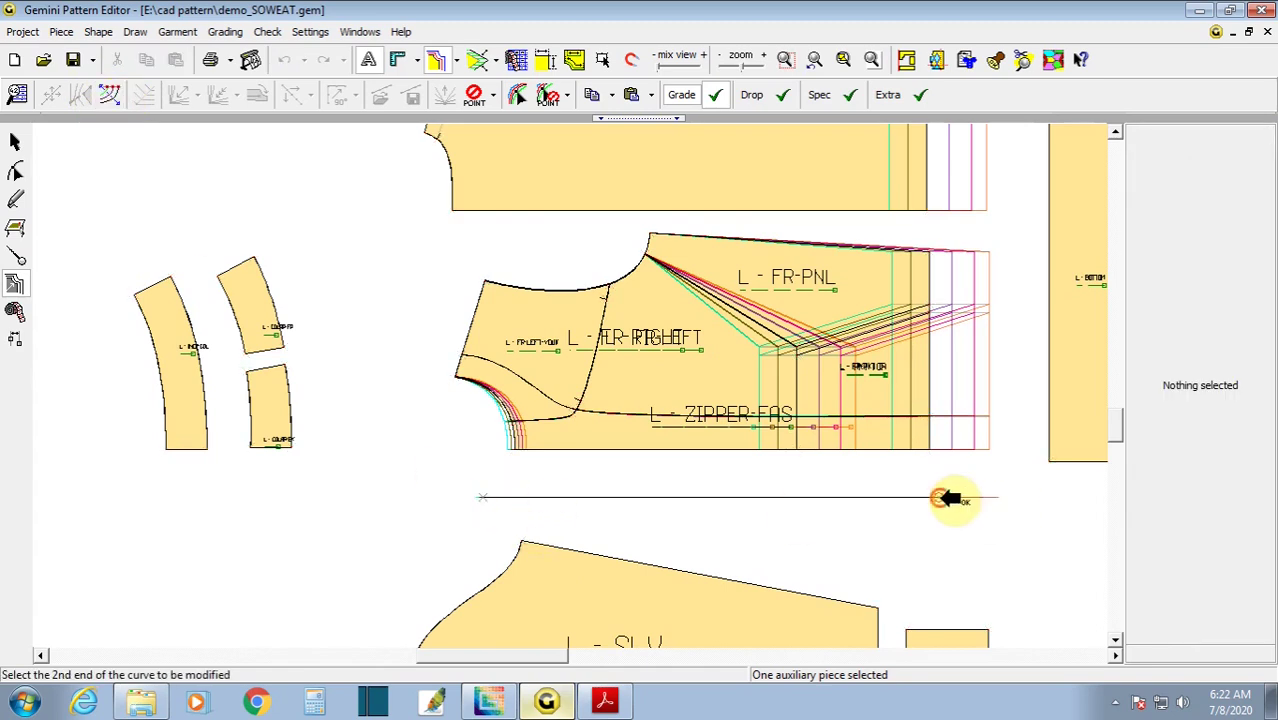
click(940, 497)
mouse_move(637, 166)
mouse_down()
mouse_move(716, 178)
mouse_move(723, 119)
mouse_up()
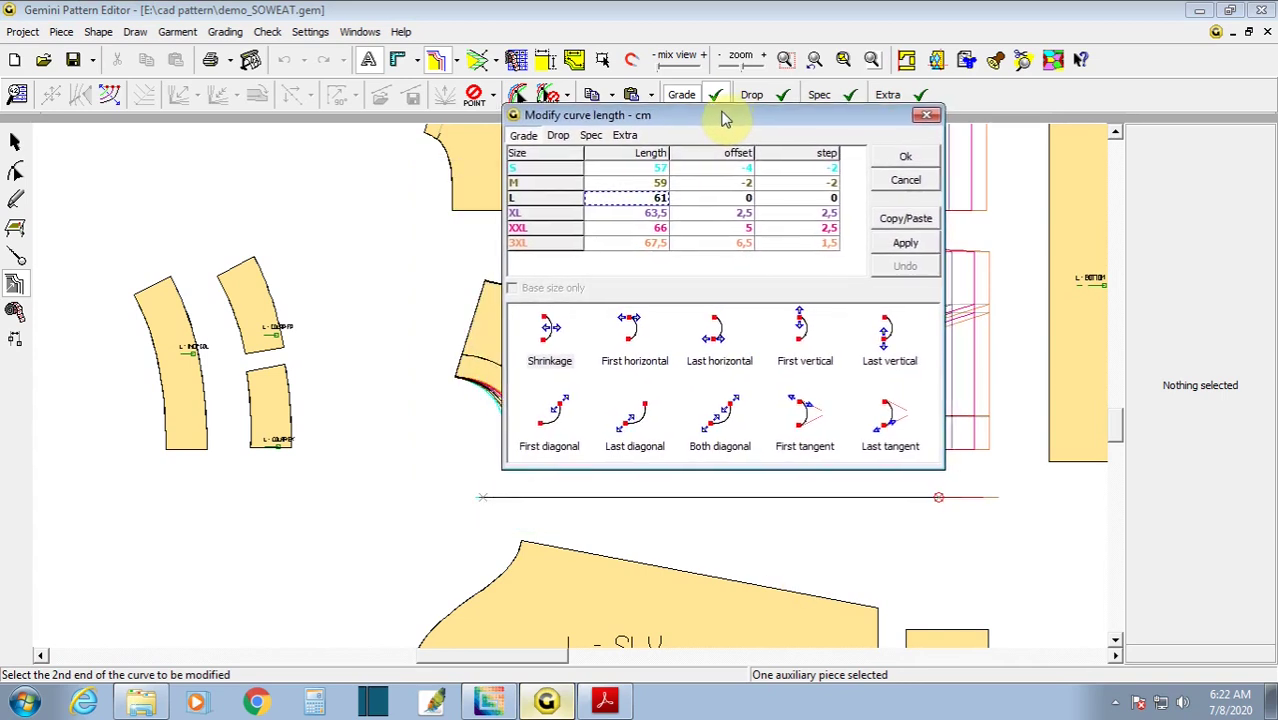
- Enter auxiliary line lengths 64, 66,5 and 69 cm for sizes S, M and L
click(604, 700)
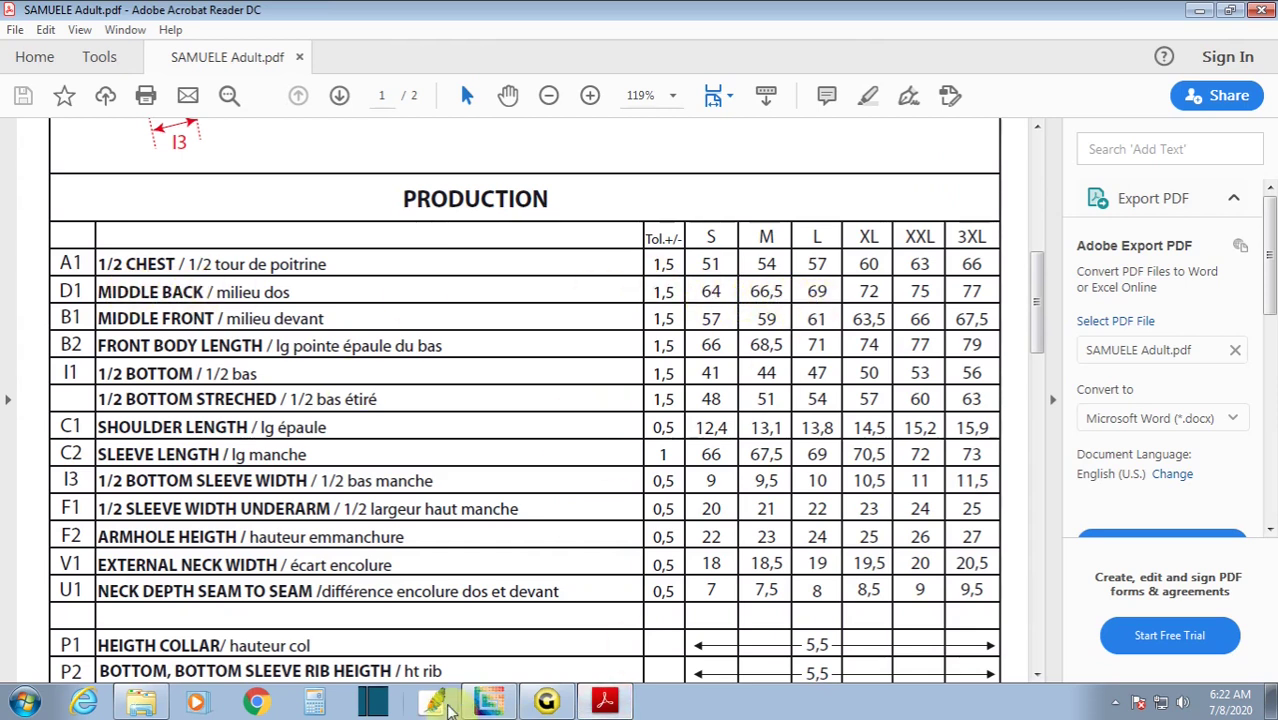
click(540, 697)
click(648, 169)
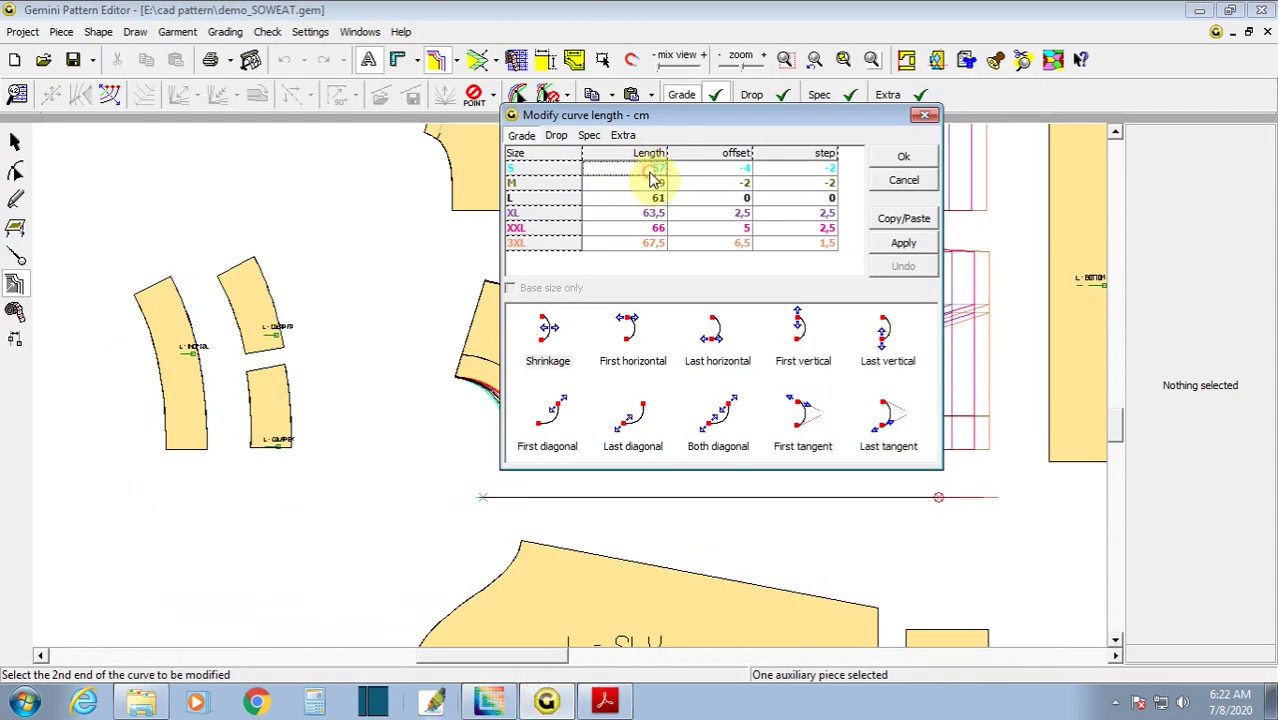
text(64)
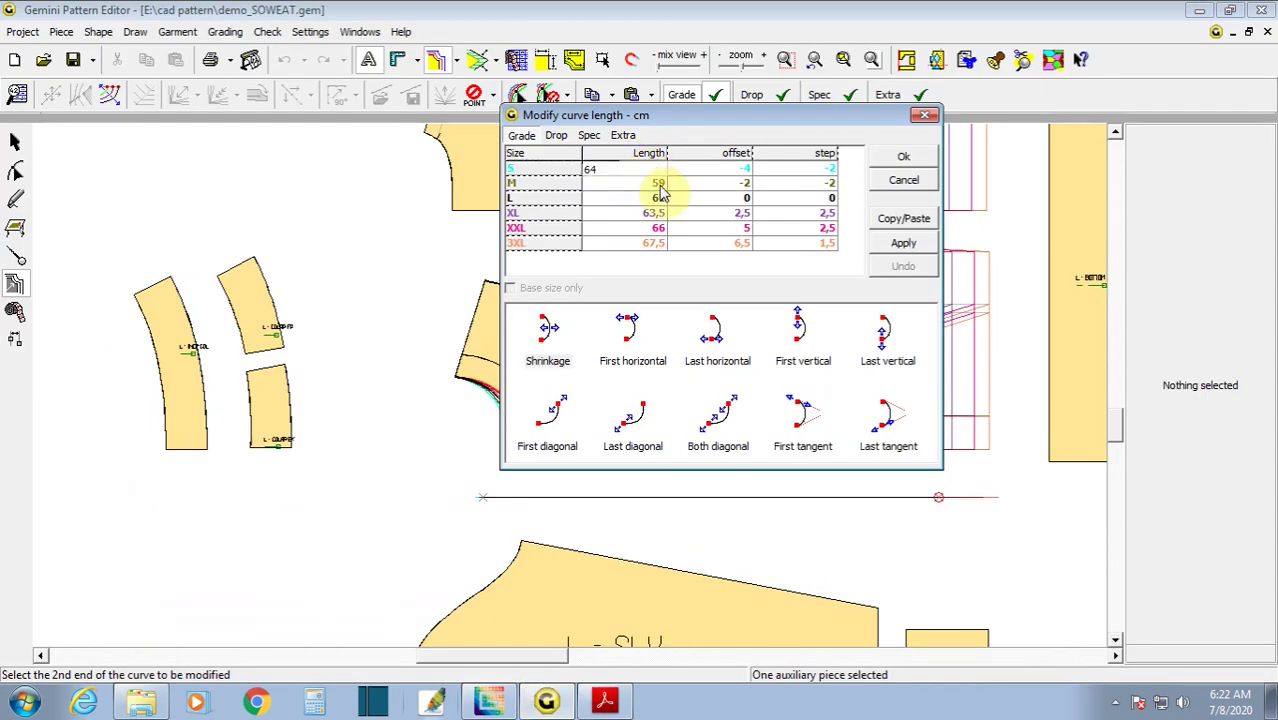
text(66.)
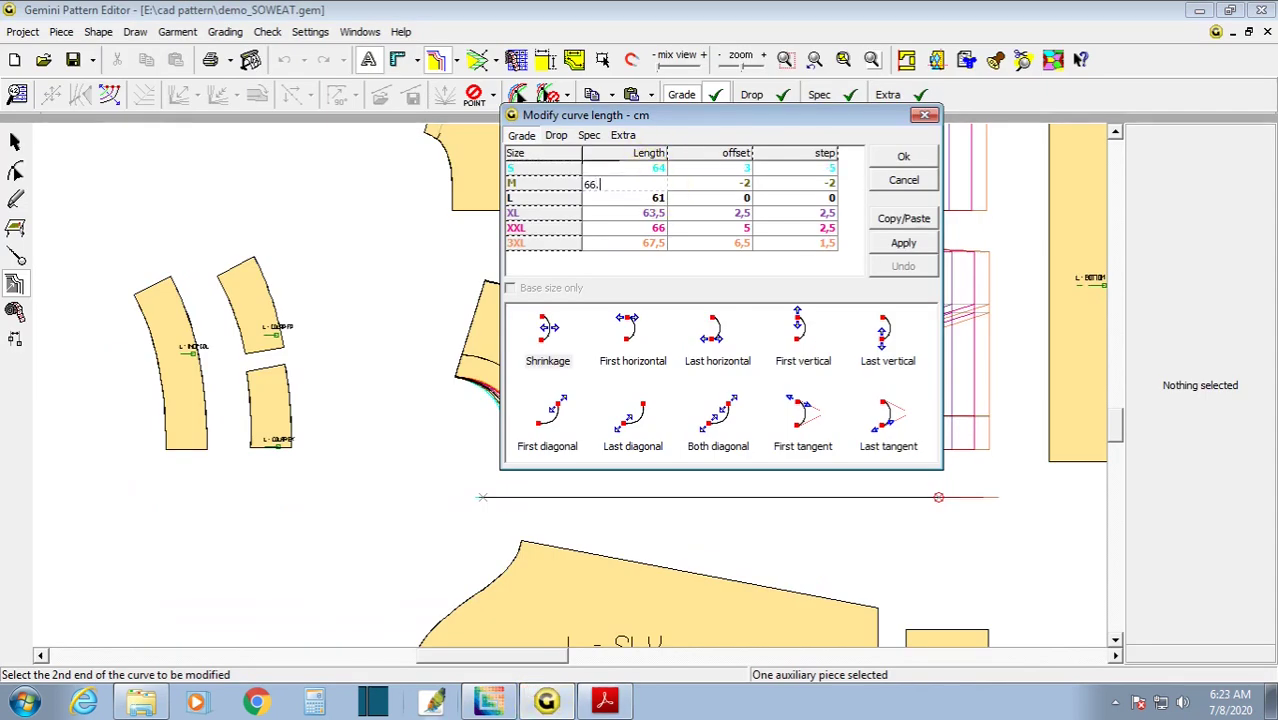
click(660, 190)
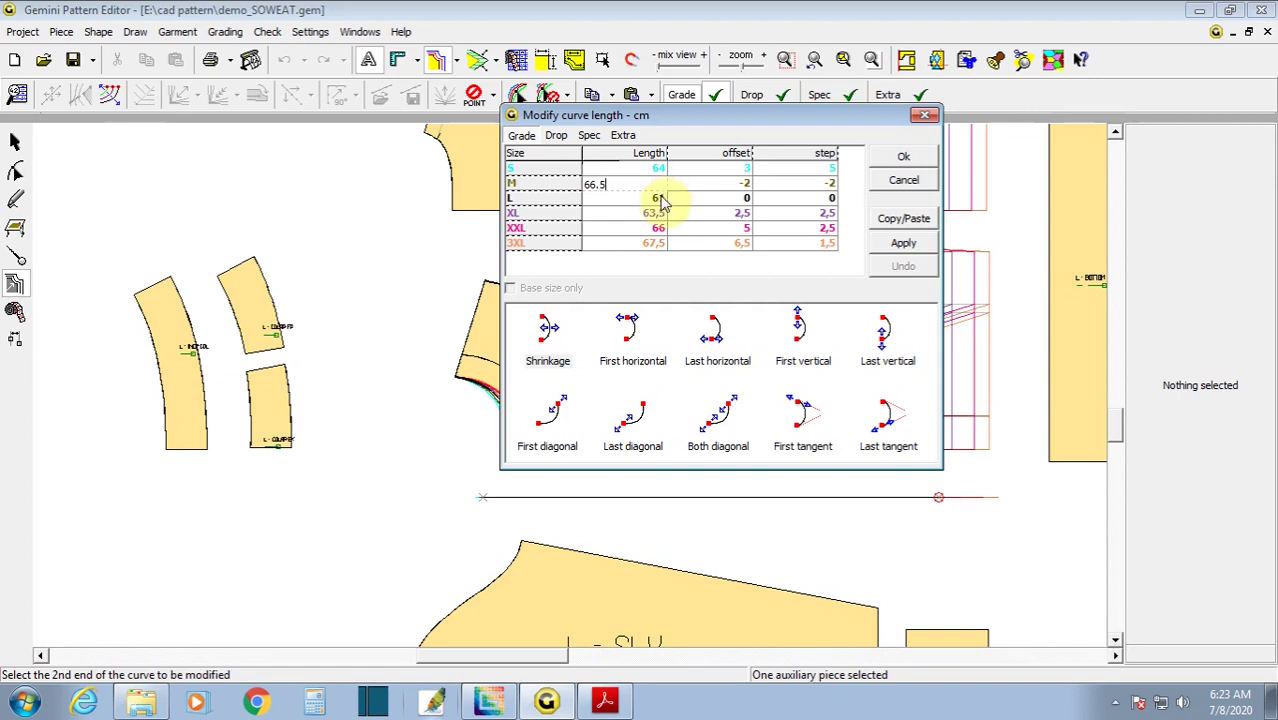
click(652, 203)
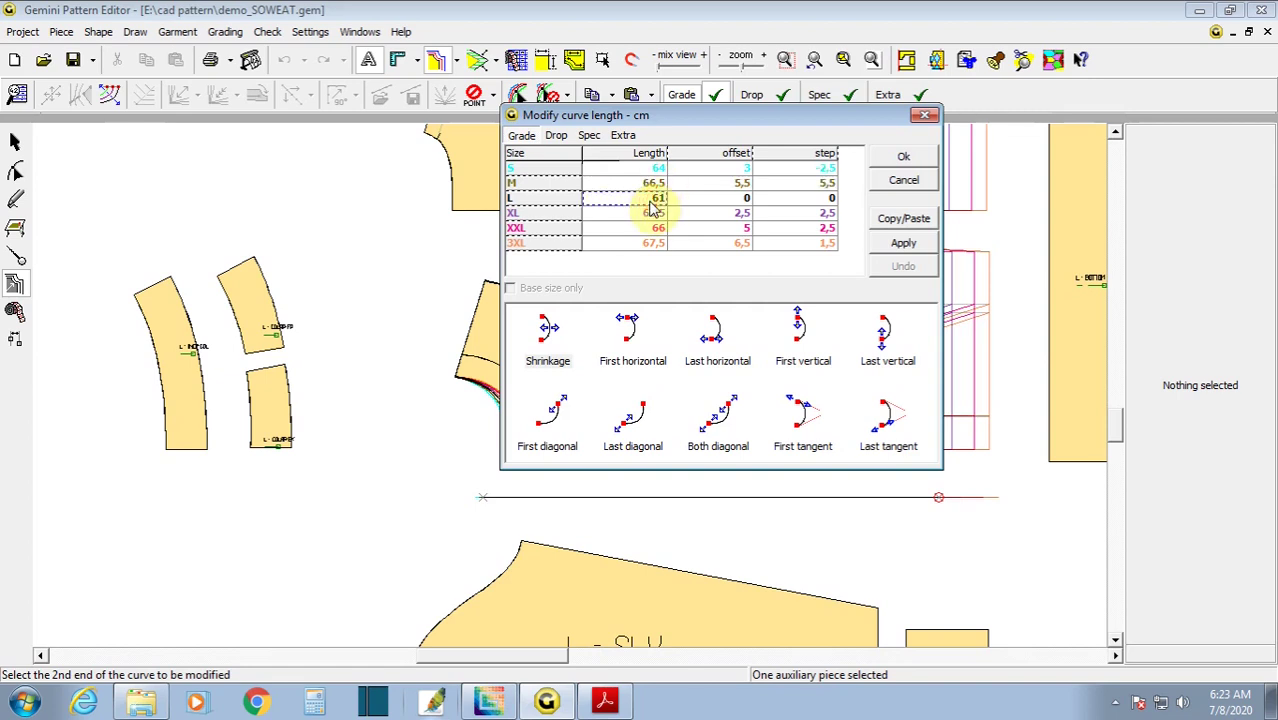
text(69)
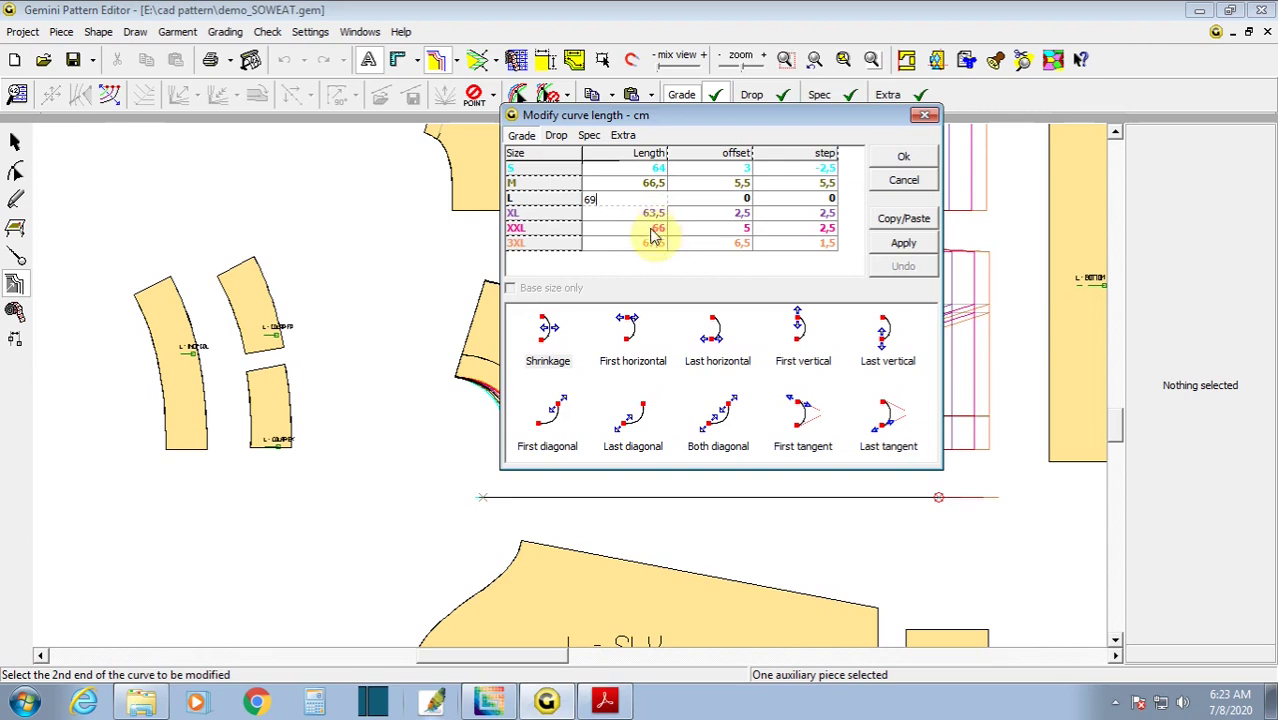
- Enter 72, 75 and 77 cm for XL–3XL, set First horizontal, apply and confirm
click(604, 701)
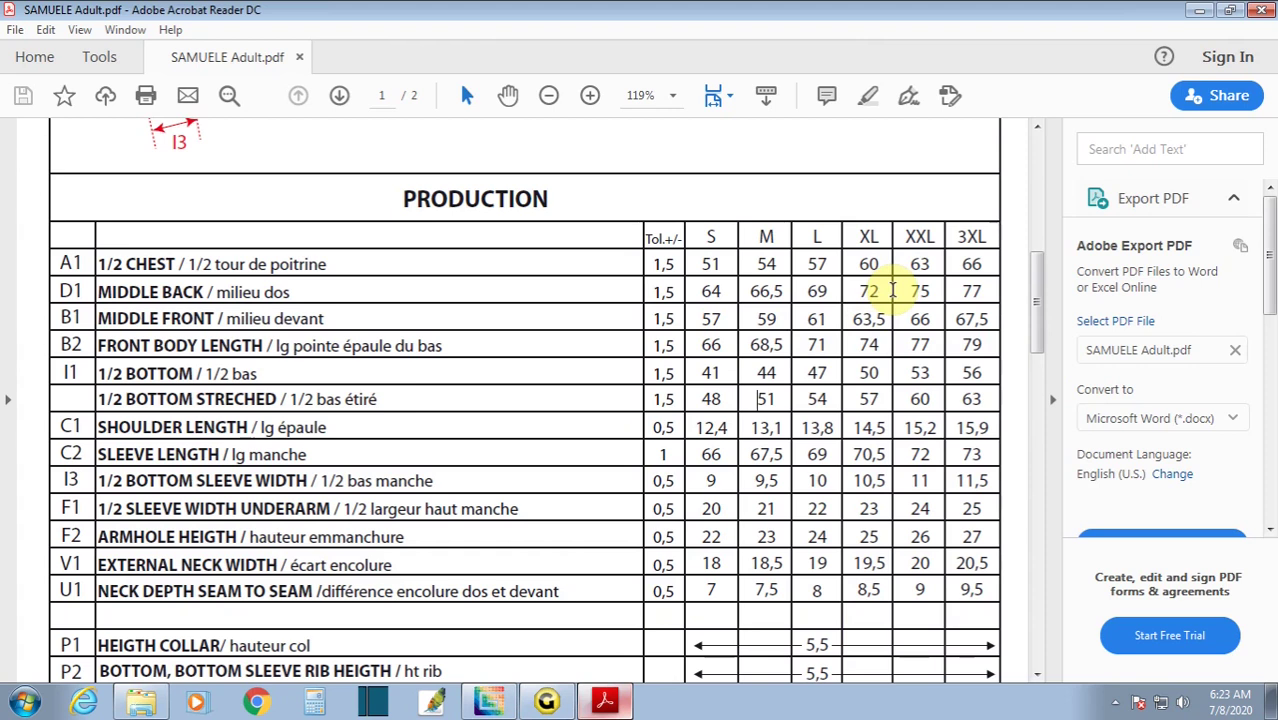
double_click(858, 290)
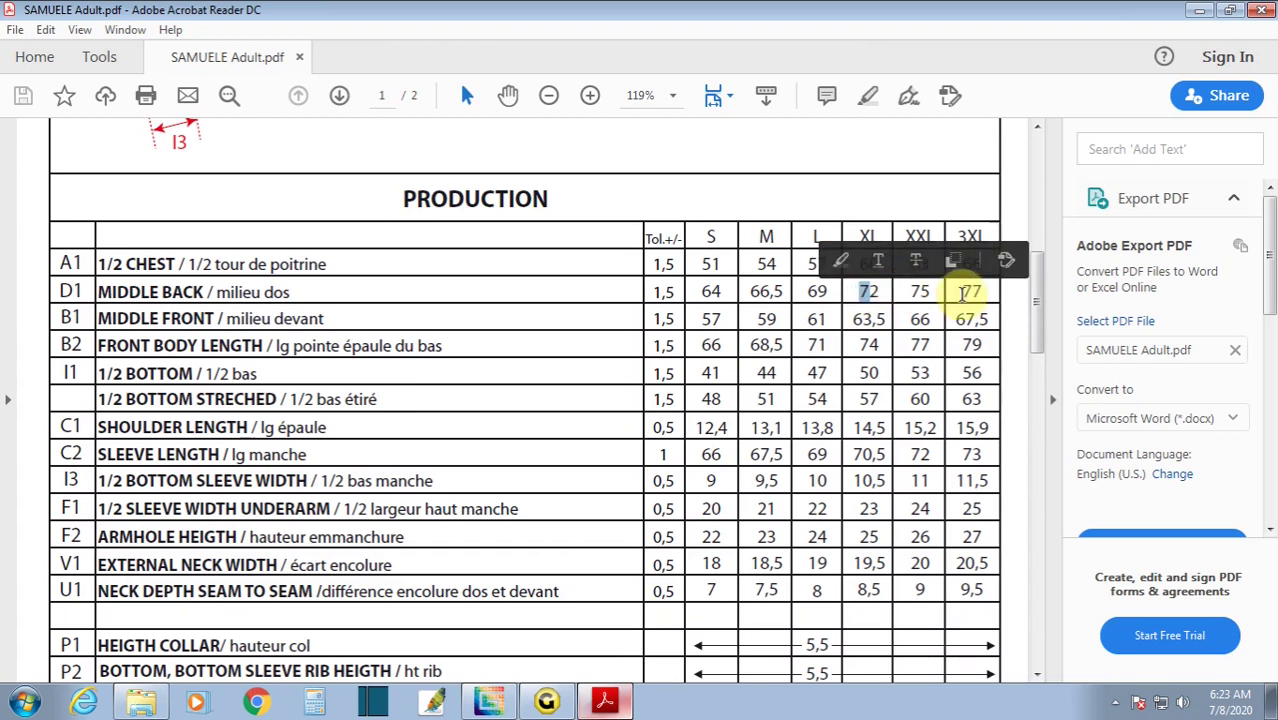
click(546, 701)
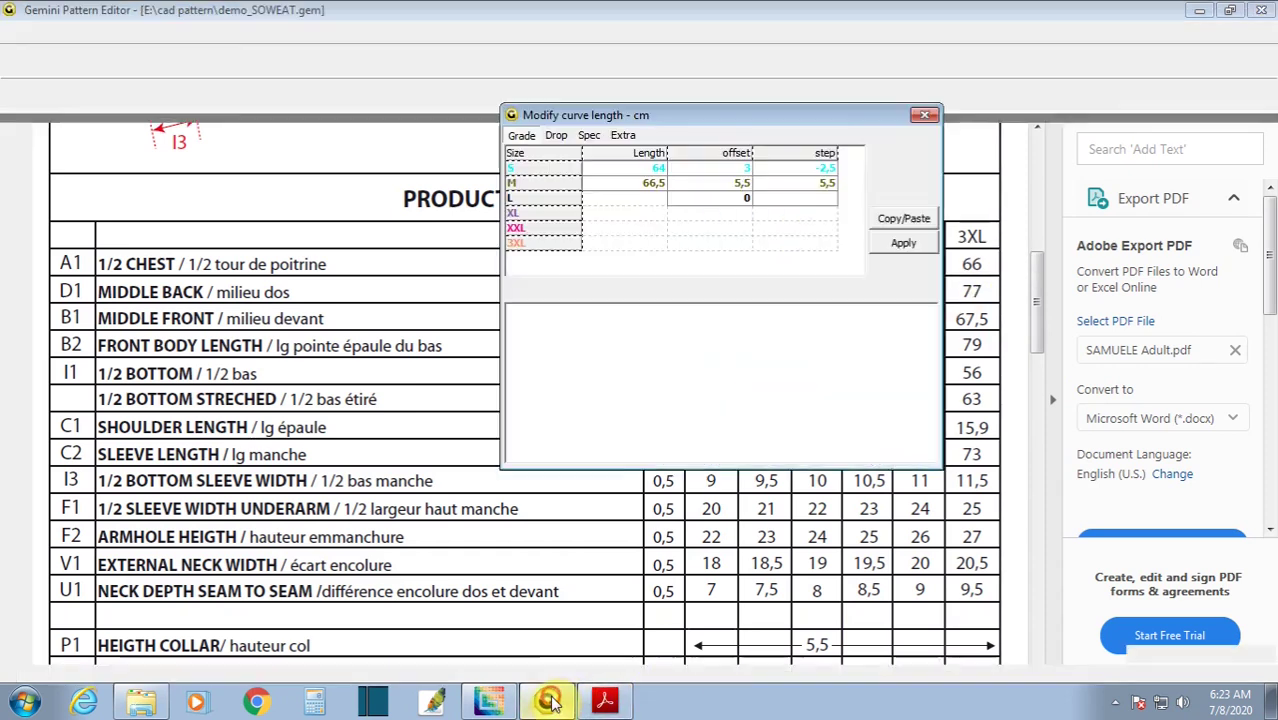
text(69)
click(655, 215)
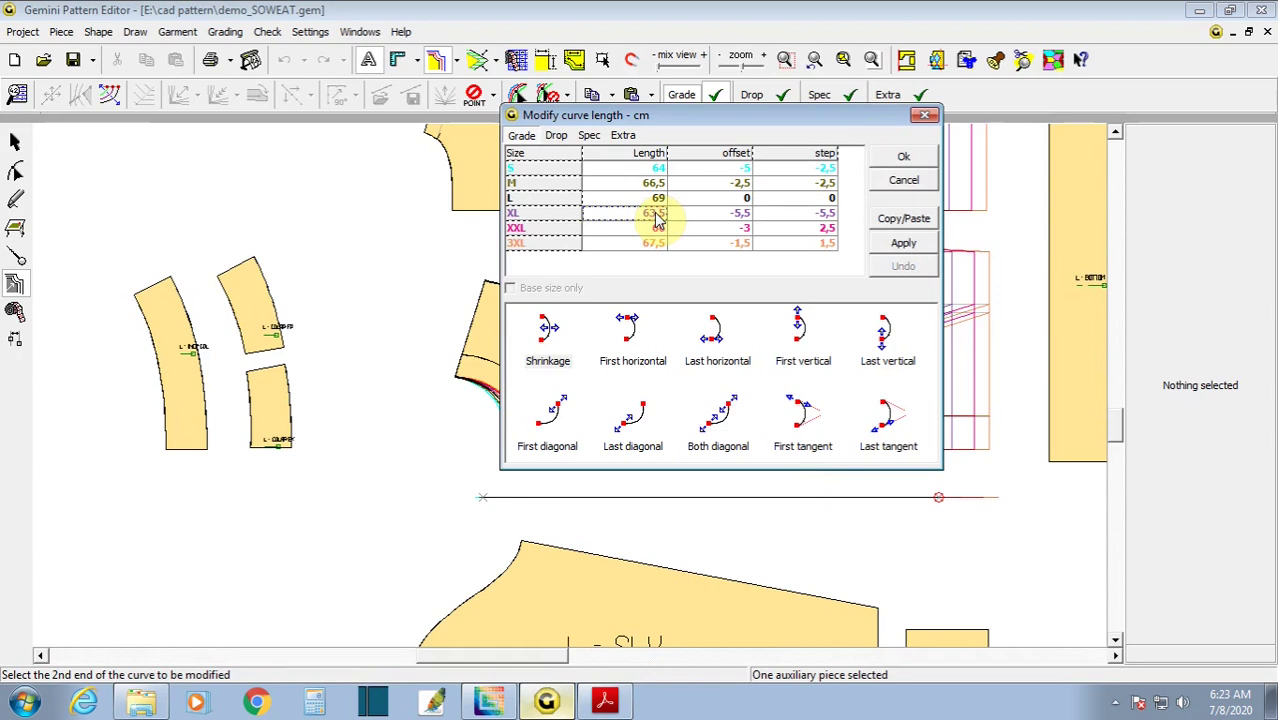
text(2)
click(645, 229)
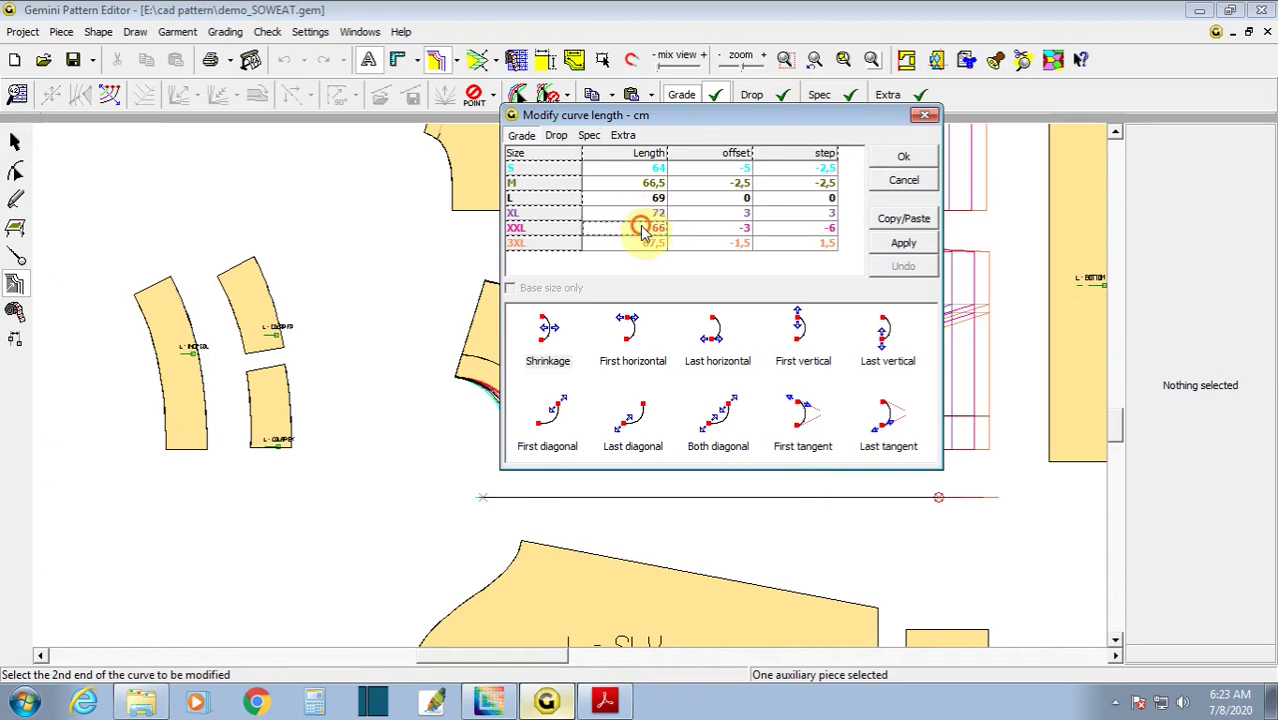
text(75)
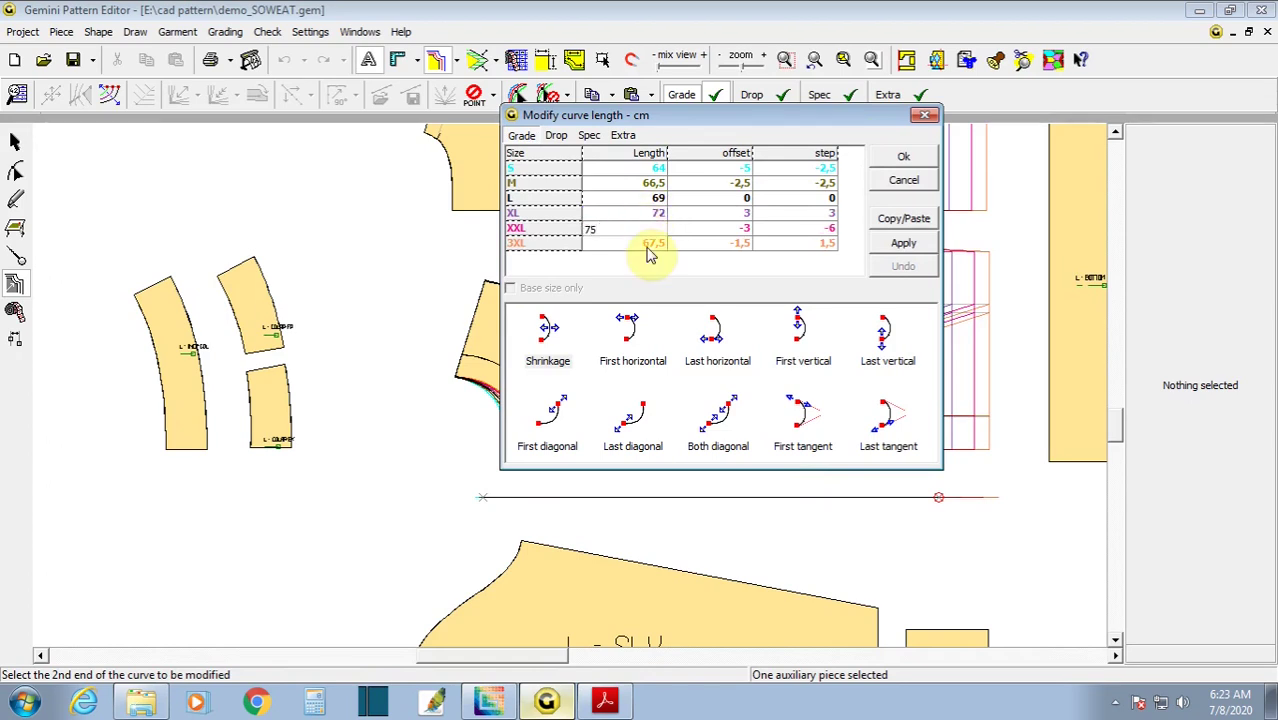
text(77)
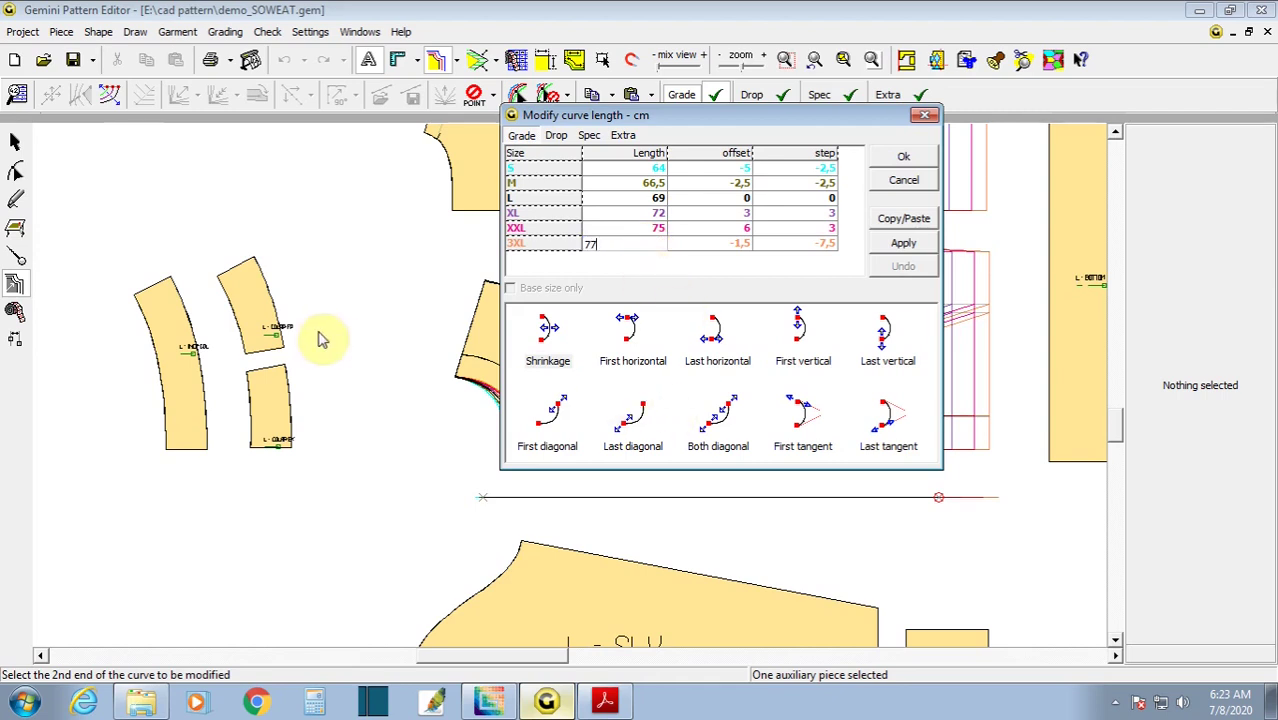
click(612, 358)
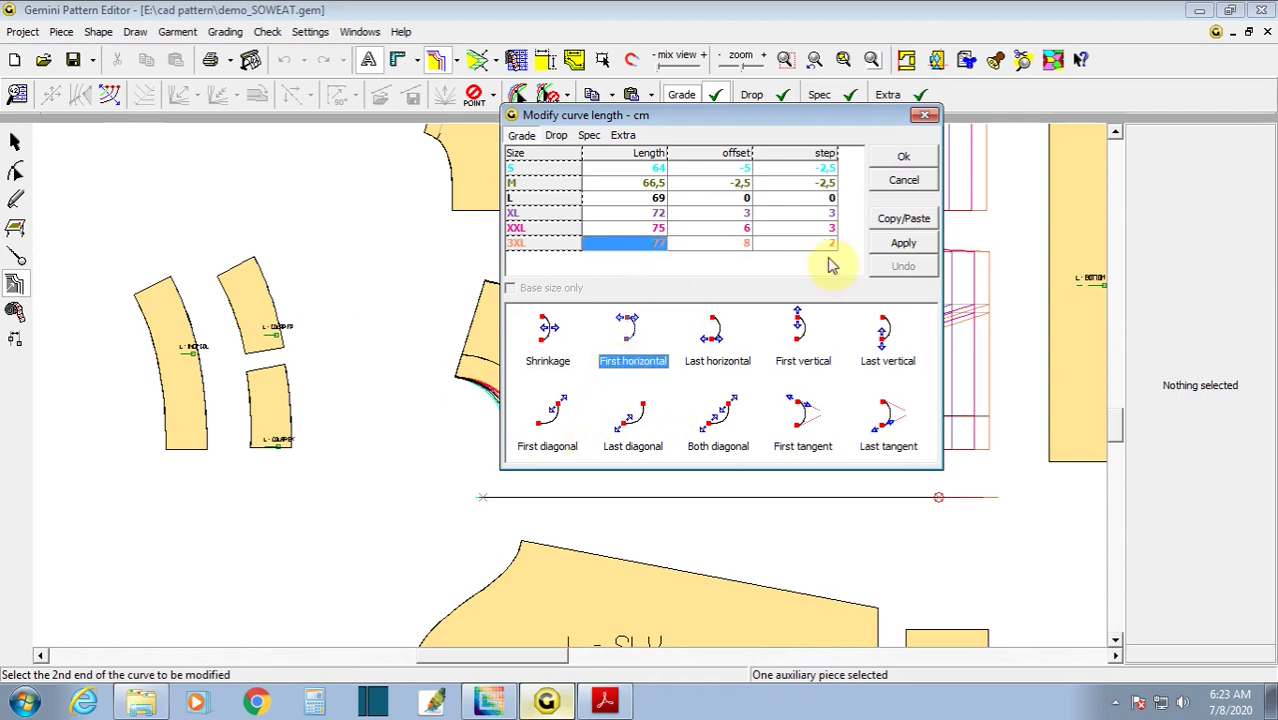
click(903, 243)
click(905, 158)
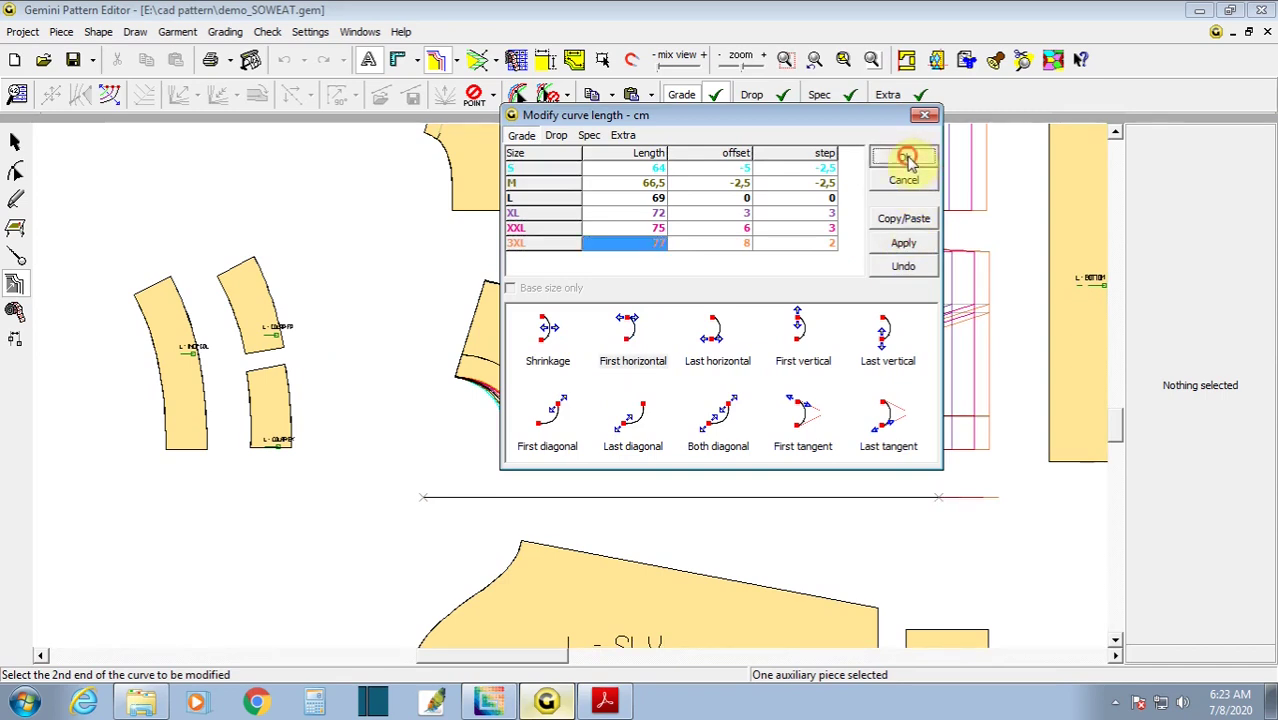
- Accept zero X step grading for the auxiliary line's left end point across all sizes
drag(389, 465, 434, 536)
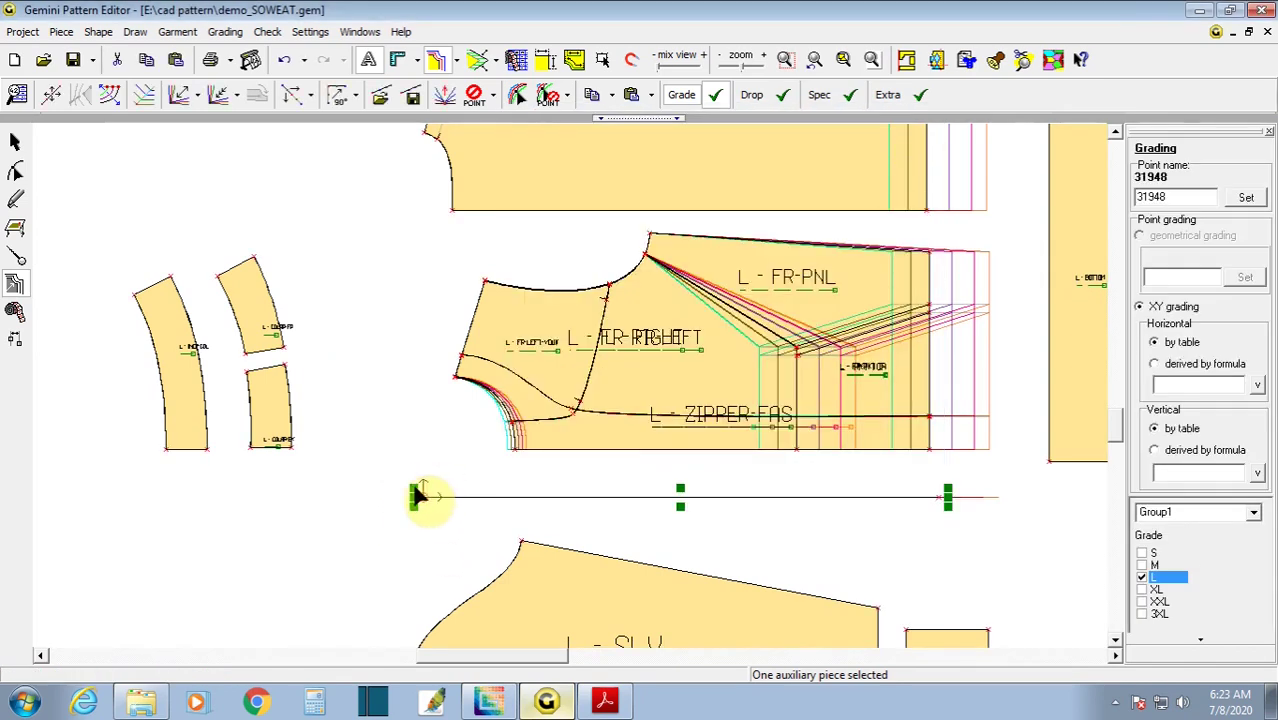
double_click(390, 462)
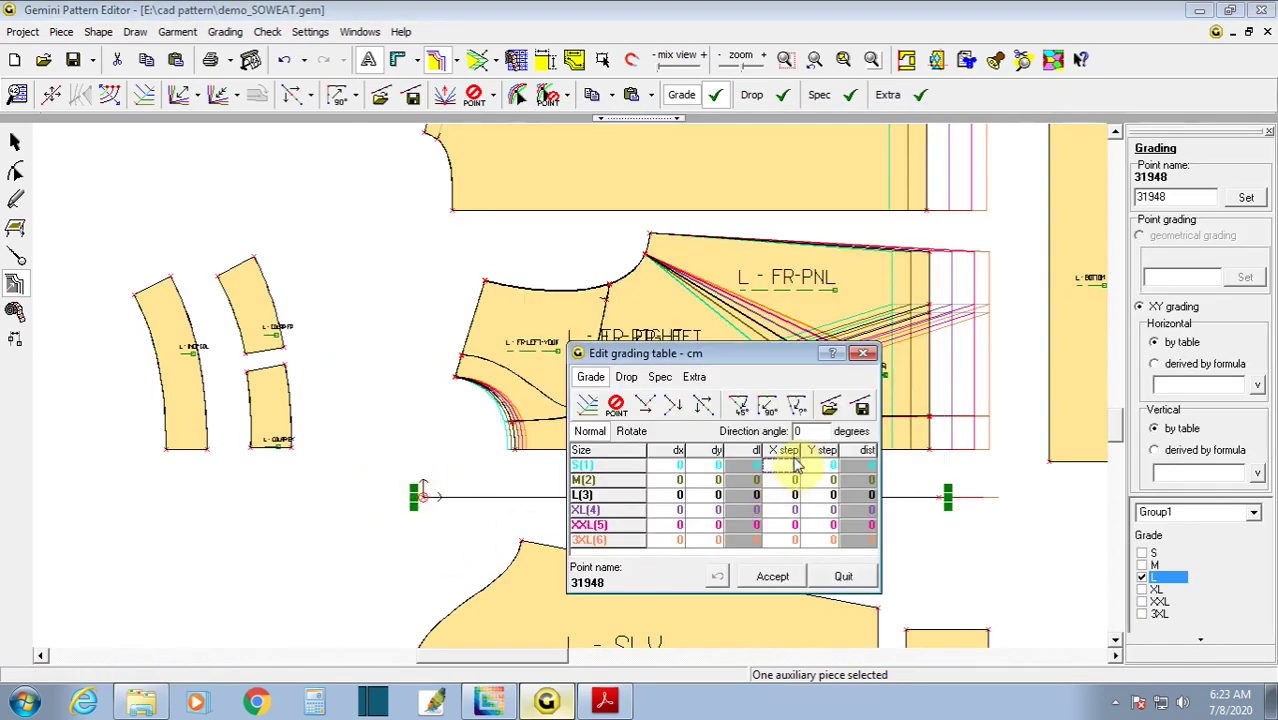
drag(785, 465, 795, 566)
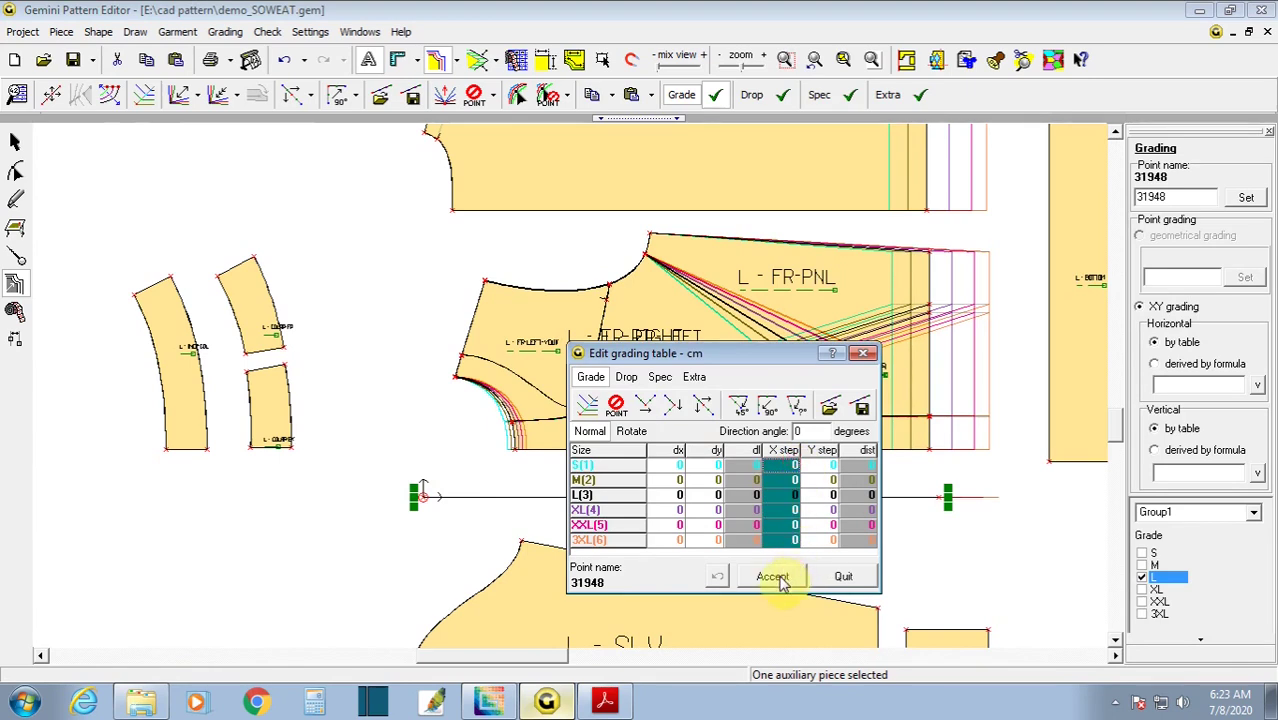
click(772, 577)
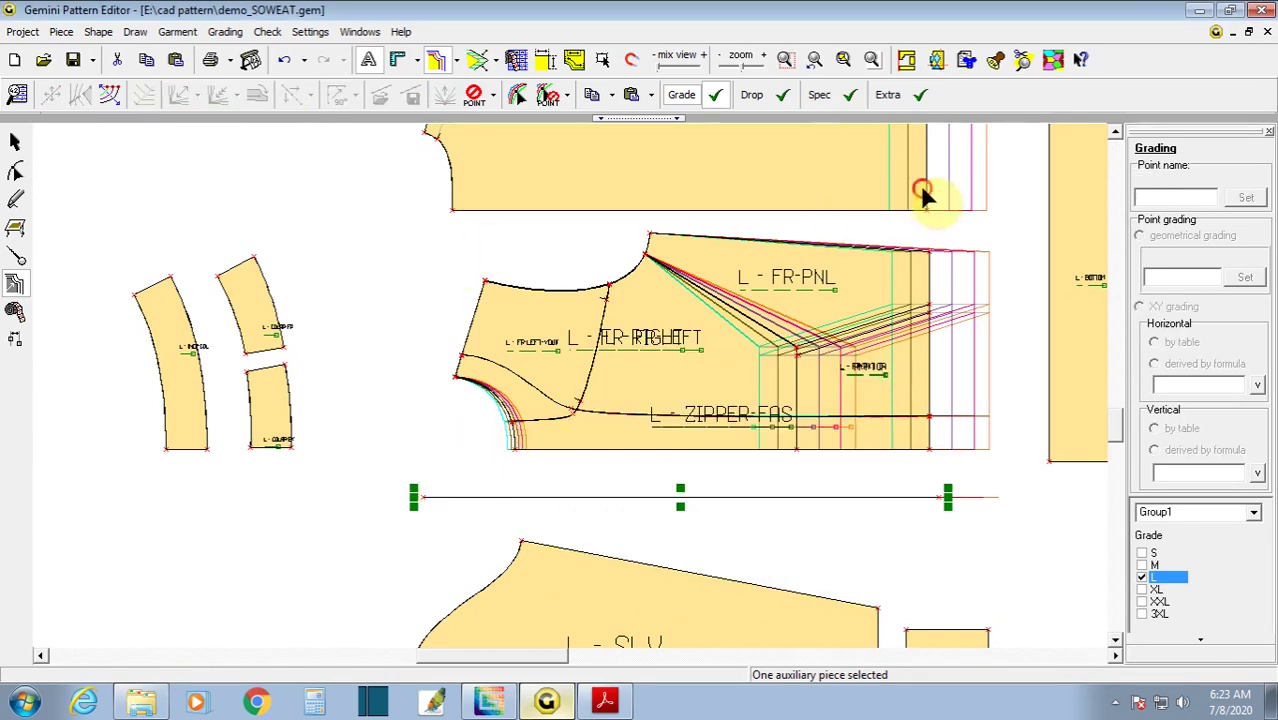
- Check the corner points of the BACK piece
drag(918, 192, 930, 237)
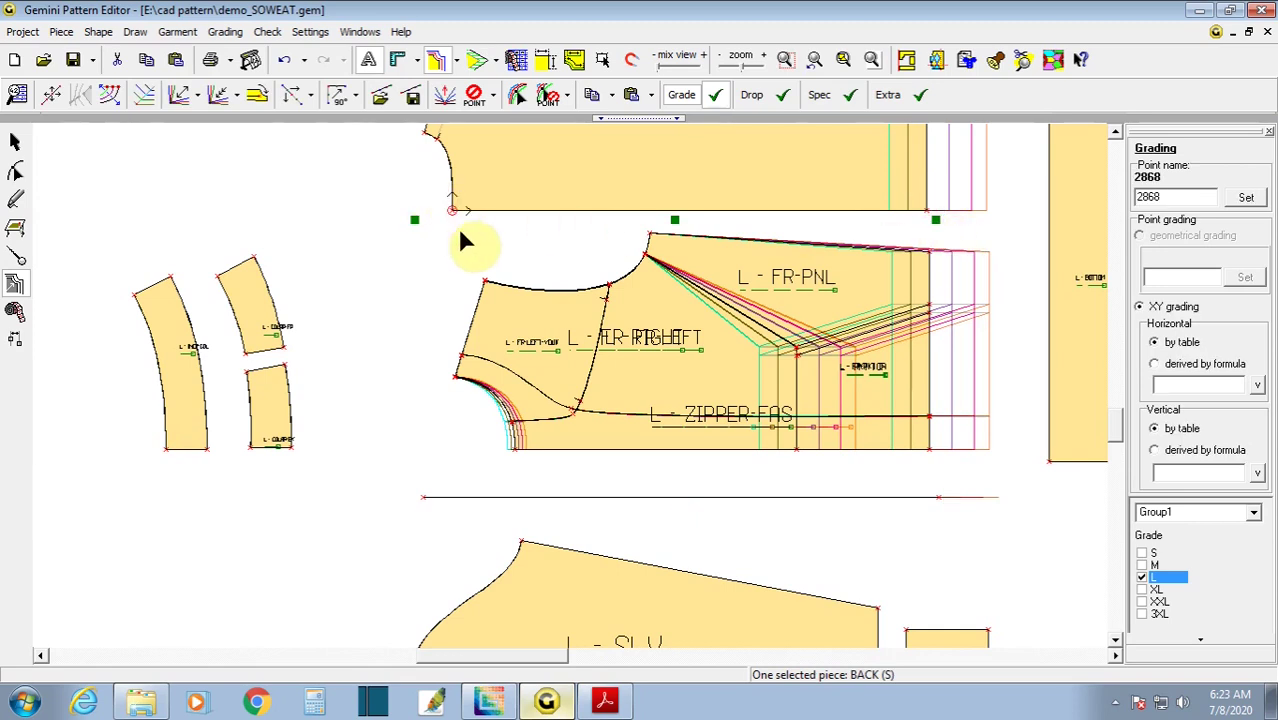
click(452, 230)
click(446, 234)
scroll(467, 434, down, 1)
scroll(467, 434, down, 1)
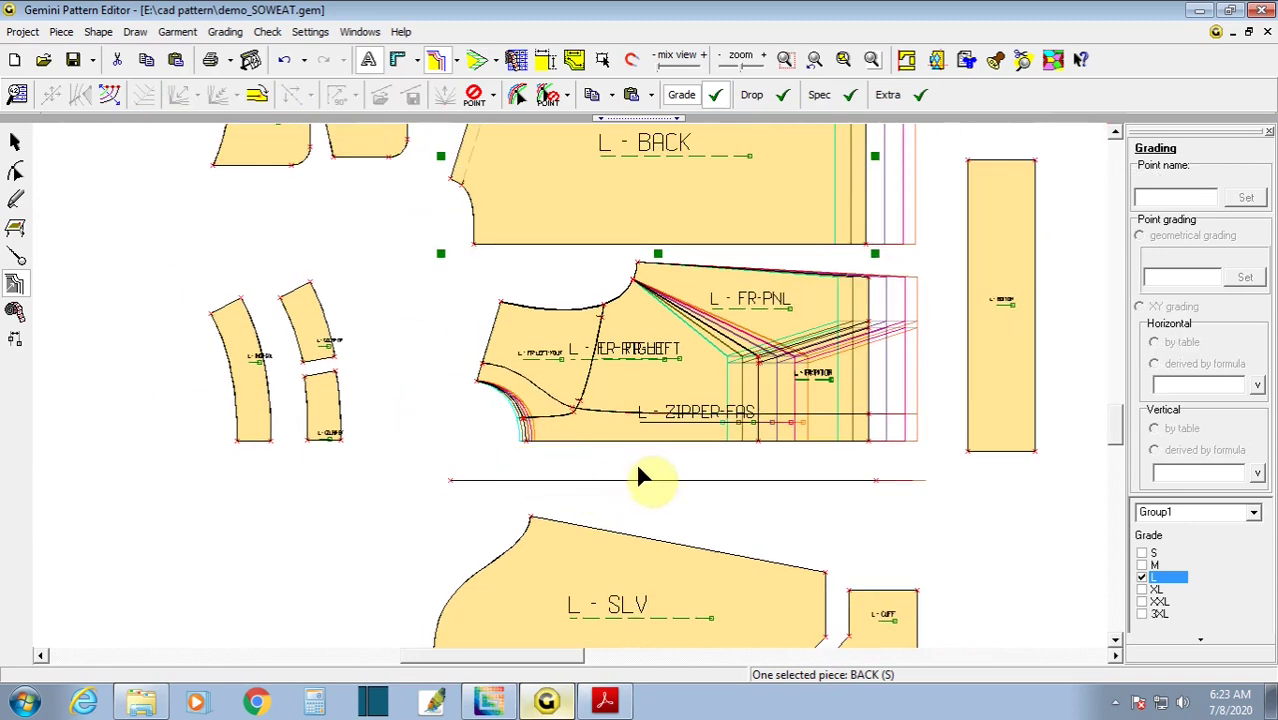
- Read the 1/2 chest values 51, 54, 57, 60, 63 and 66 for S–3XL from the chart
click(596, 704)
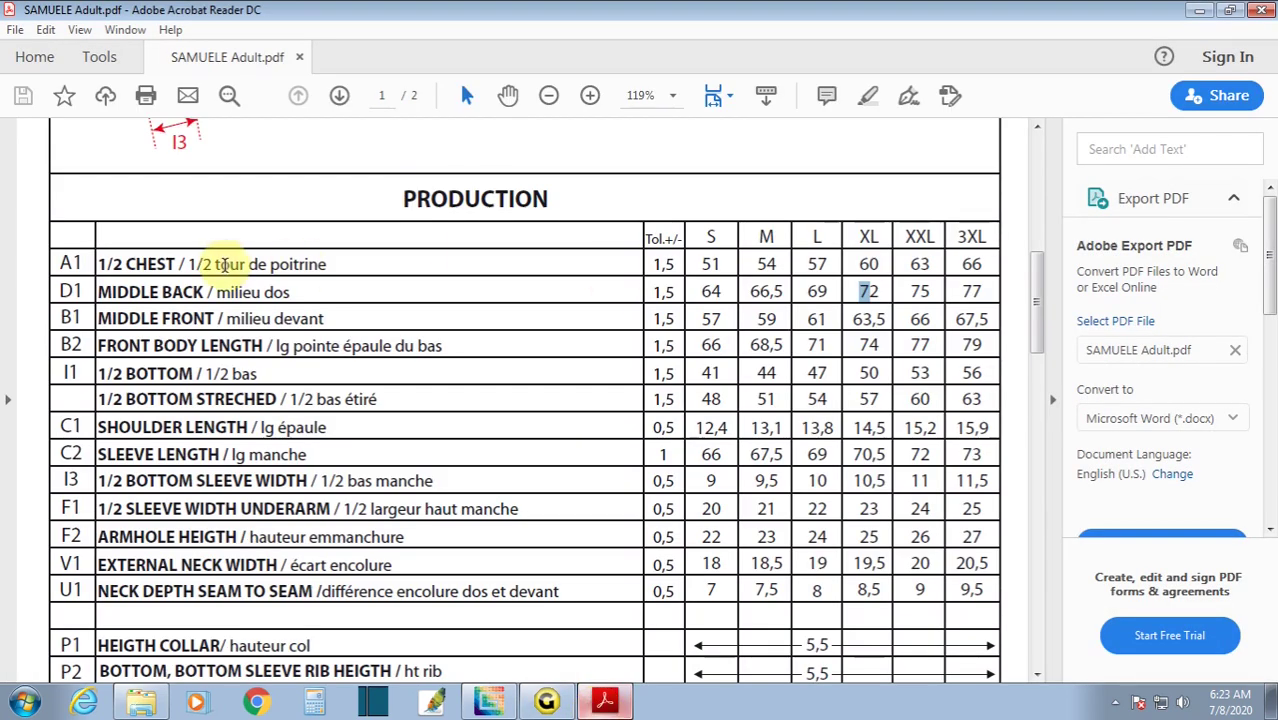
double_click(709, 264)
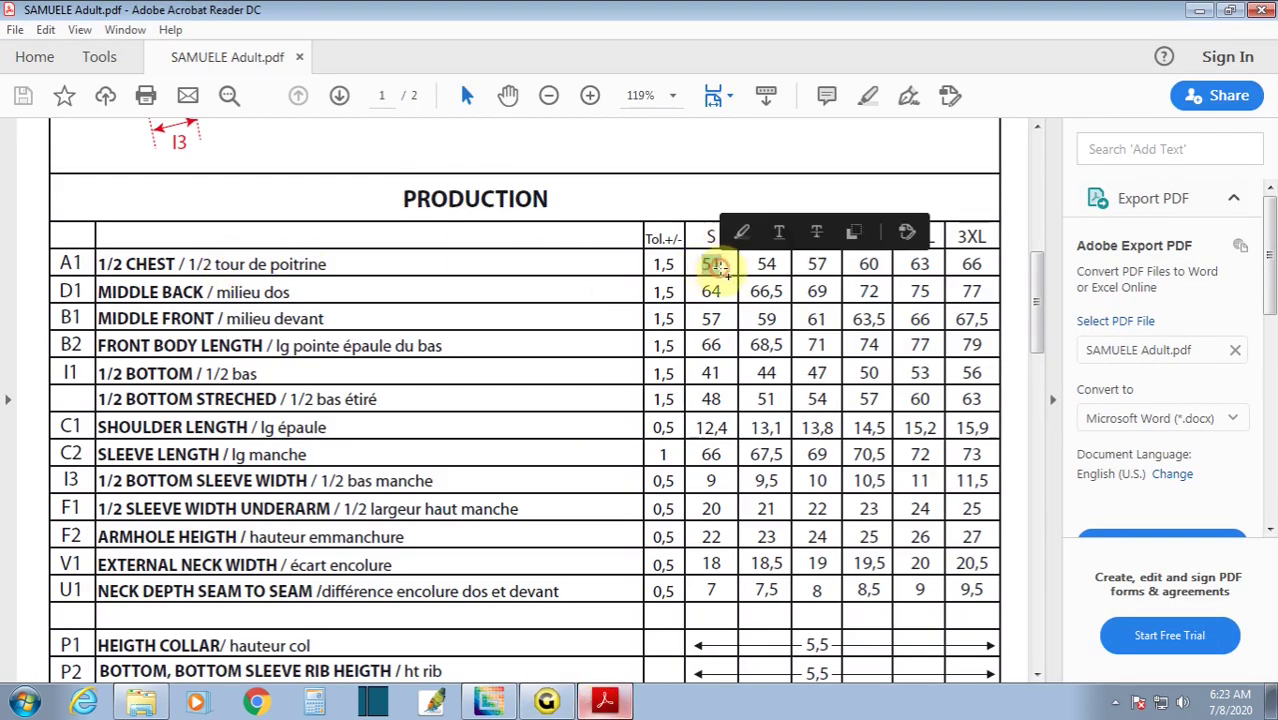
double_click(764, 264)
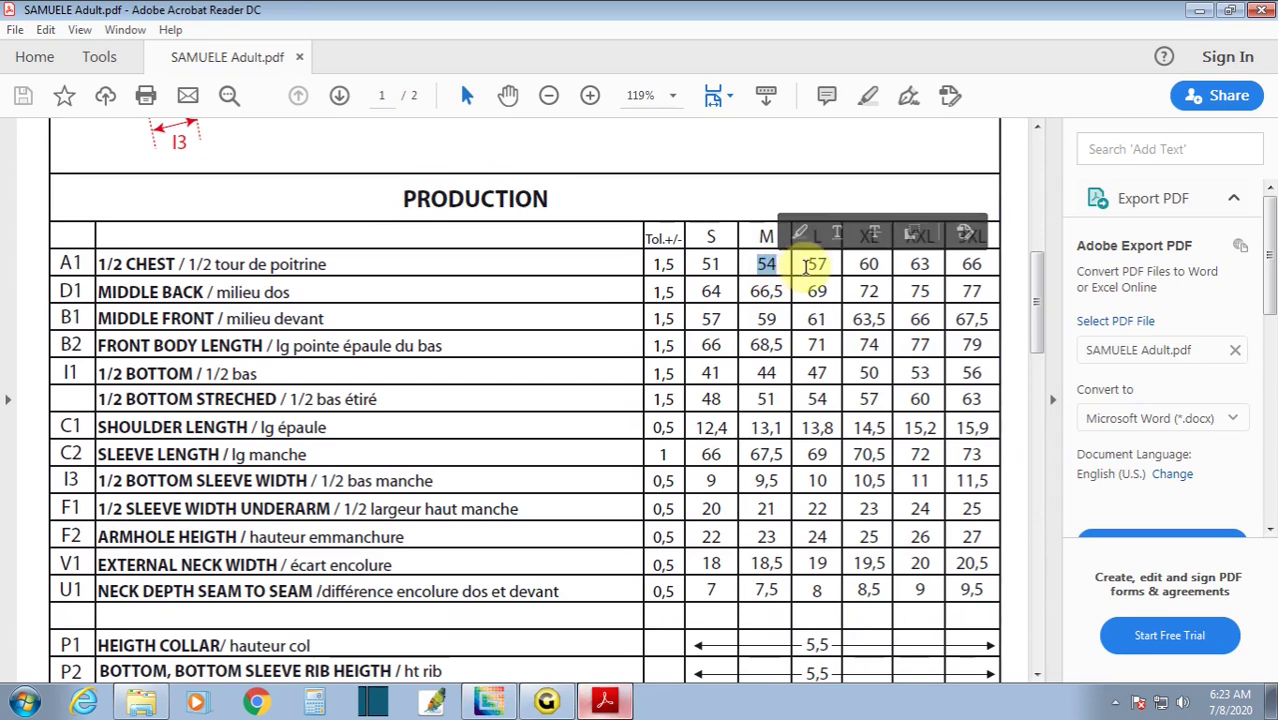
click(818, 265)
double_click(818, 265)
click(868, 264)
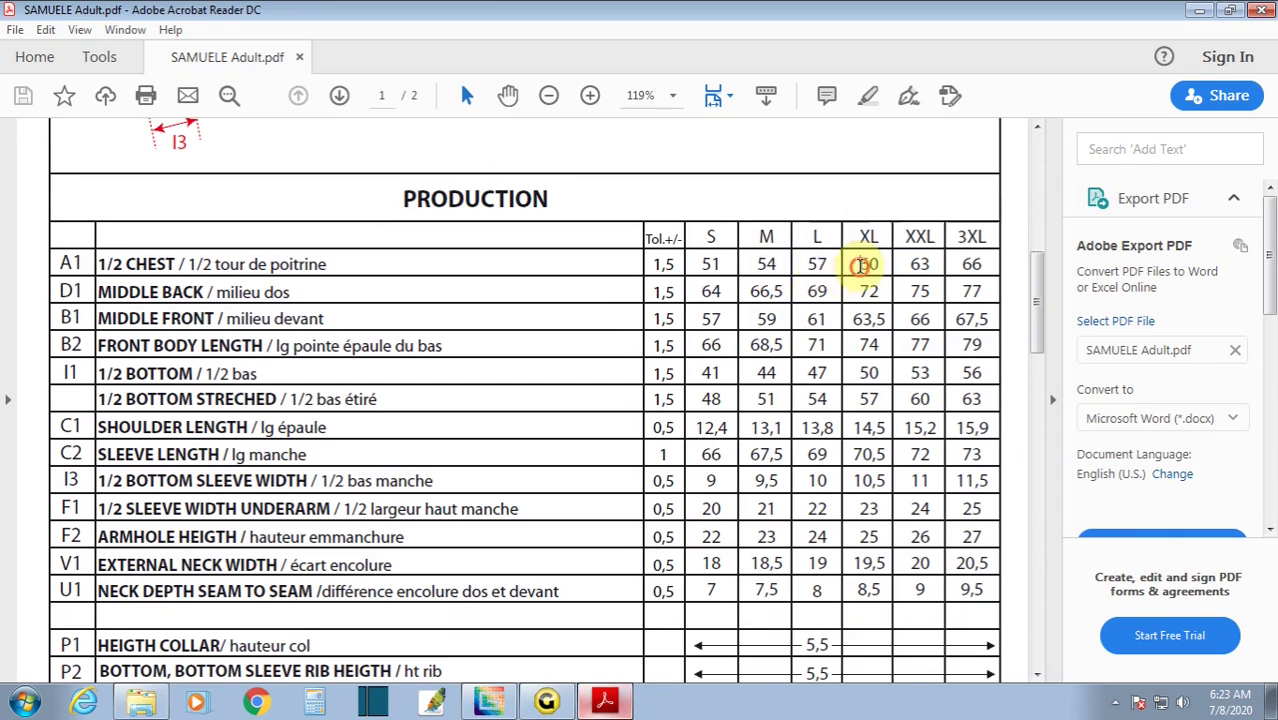
double_click(868, 264)
click(917, 266)
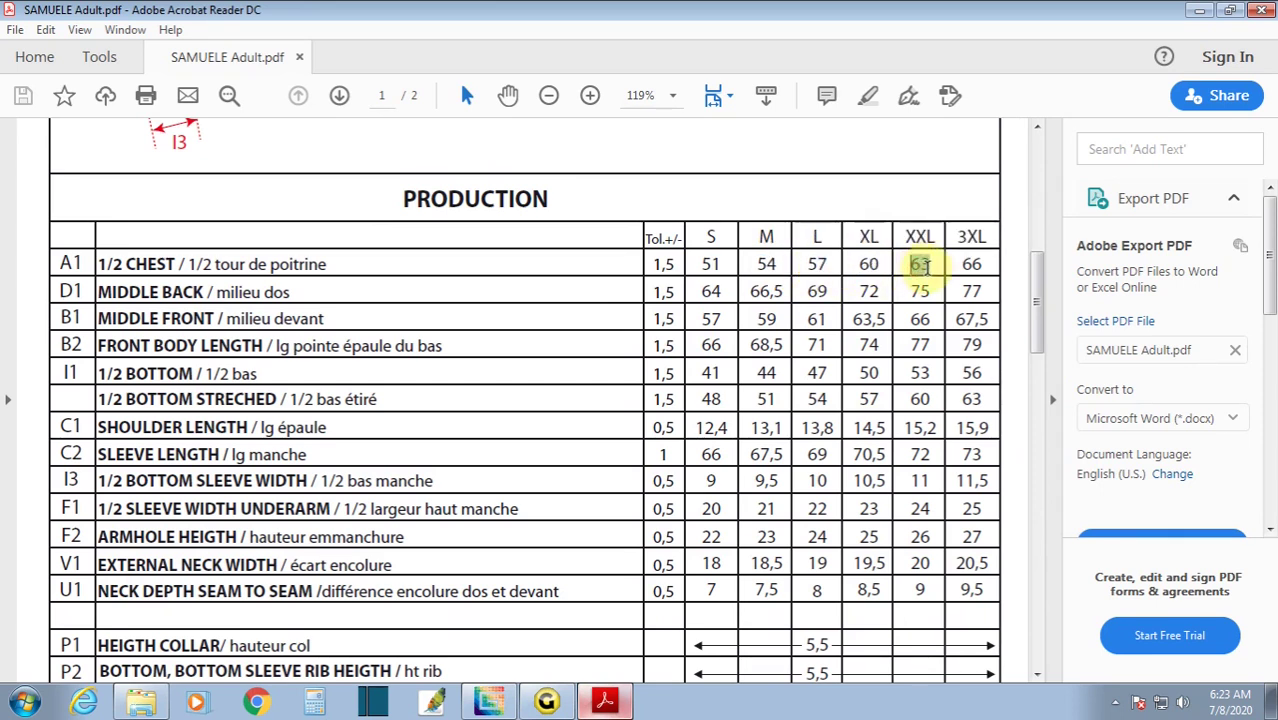
double_click(920, 266)
click(969, 264)
double_click(969, 264)
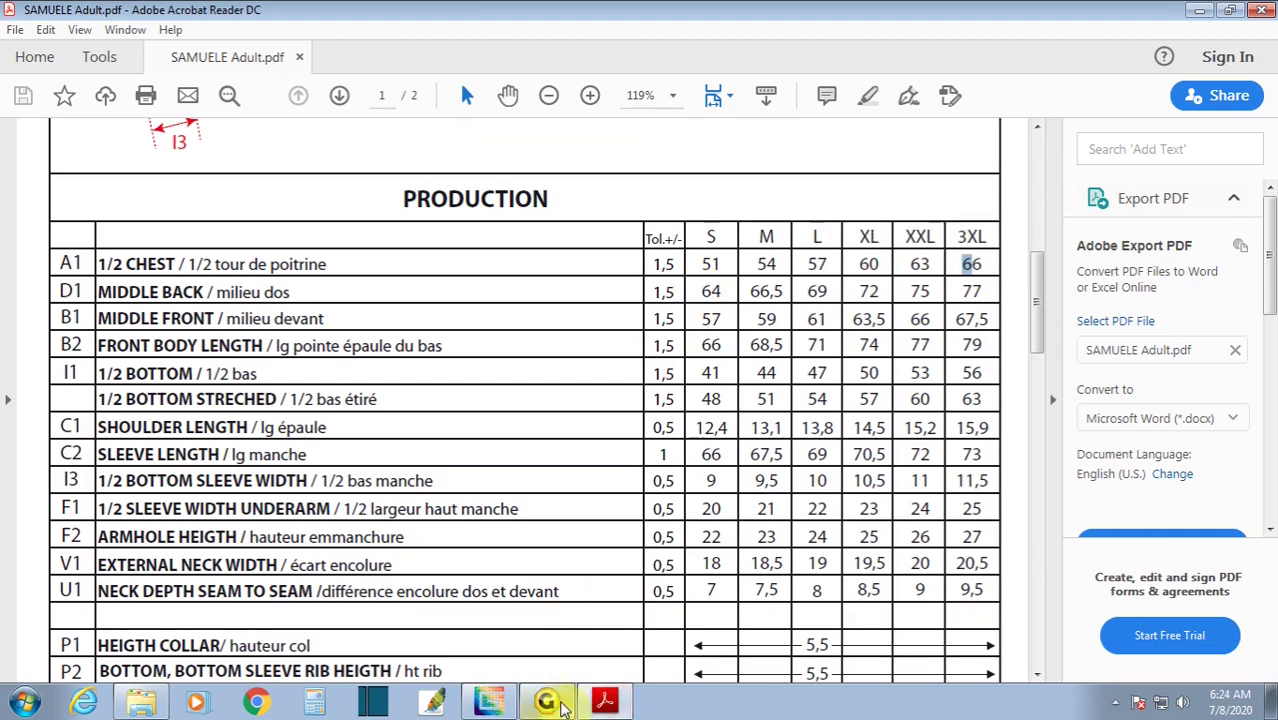
click(548, 701)
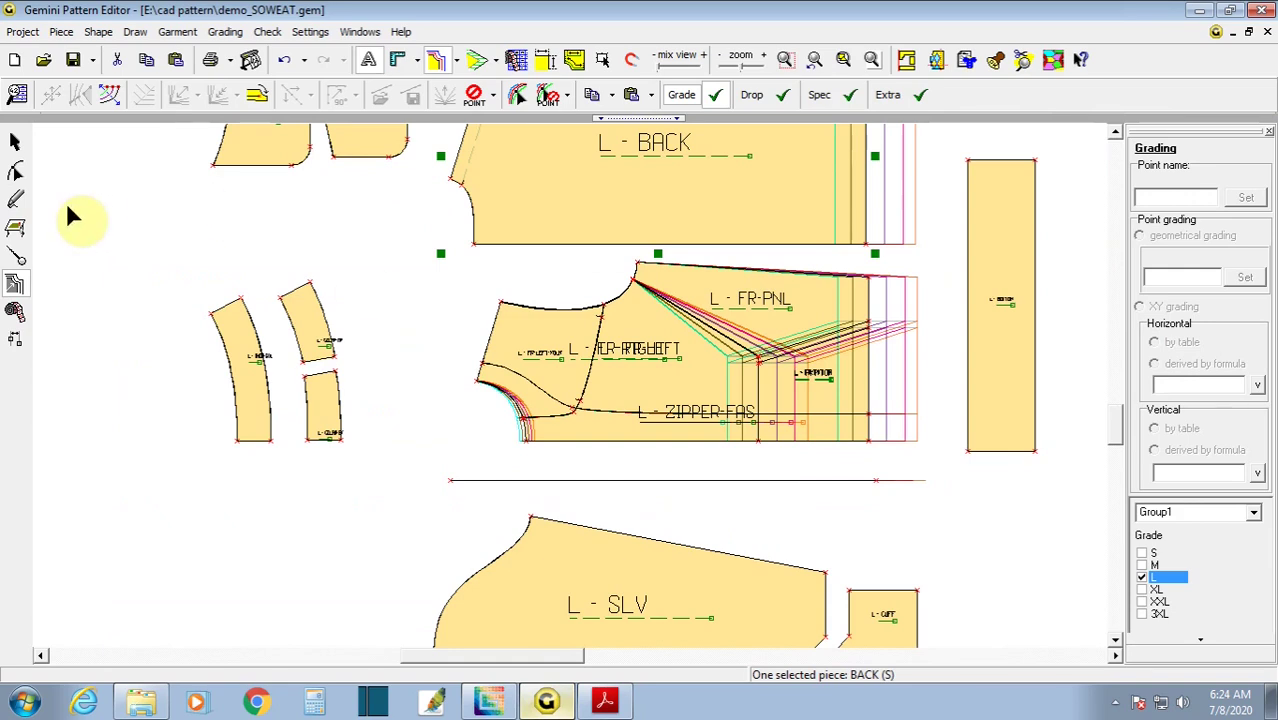
click(15, 203)
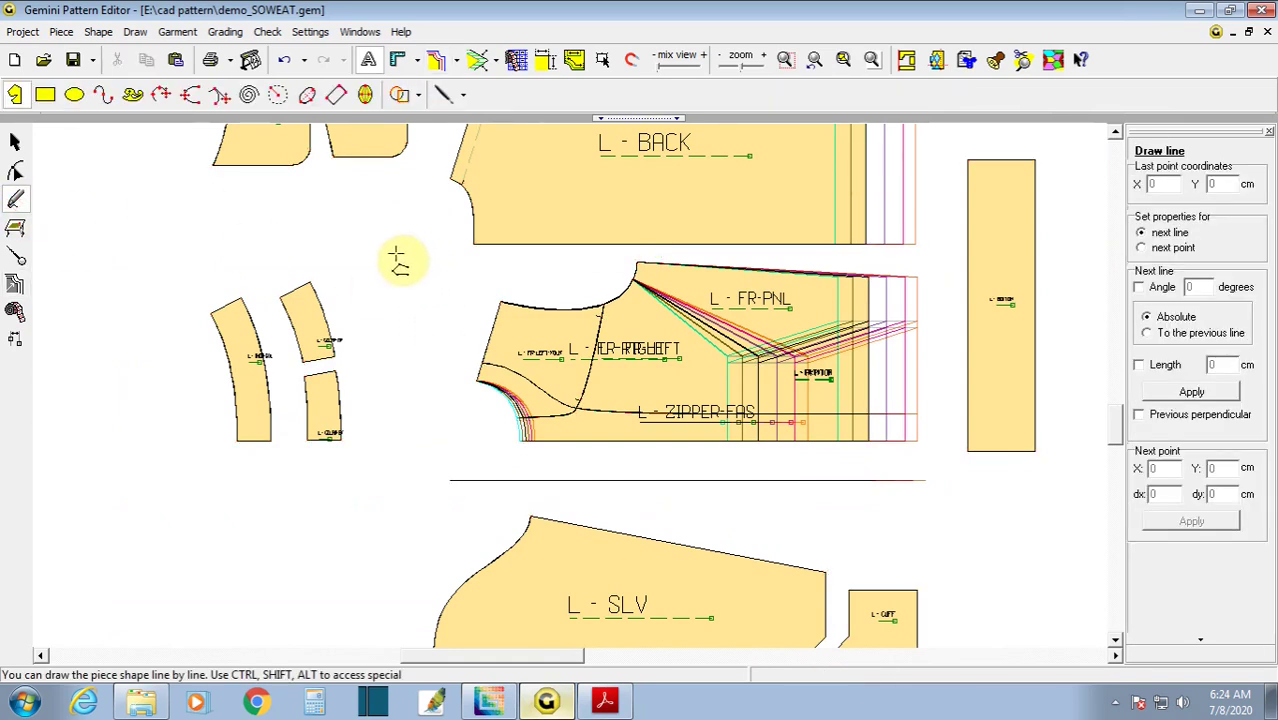
- Draw a roughly 42 cm vertical auxiliary line to the left of the front panel
drag(395, 252, 387, 425)
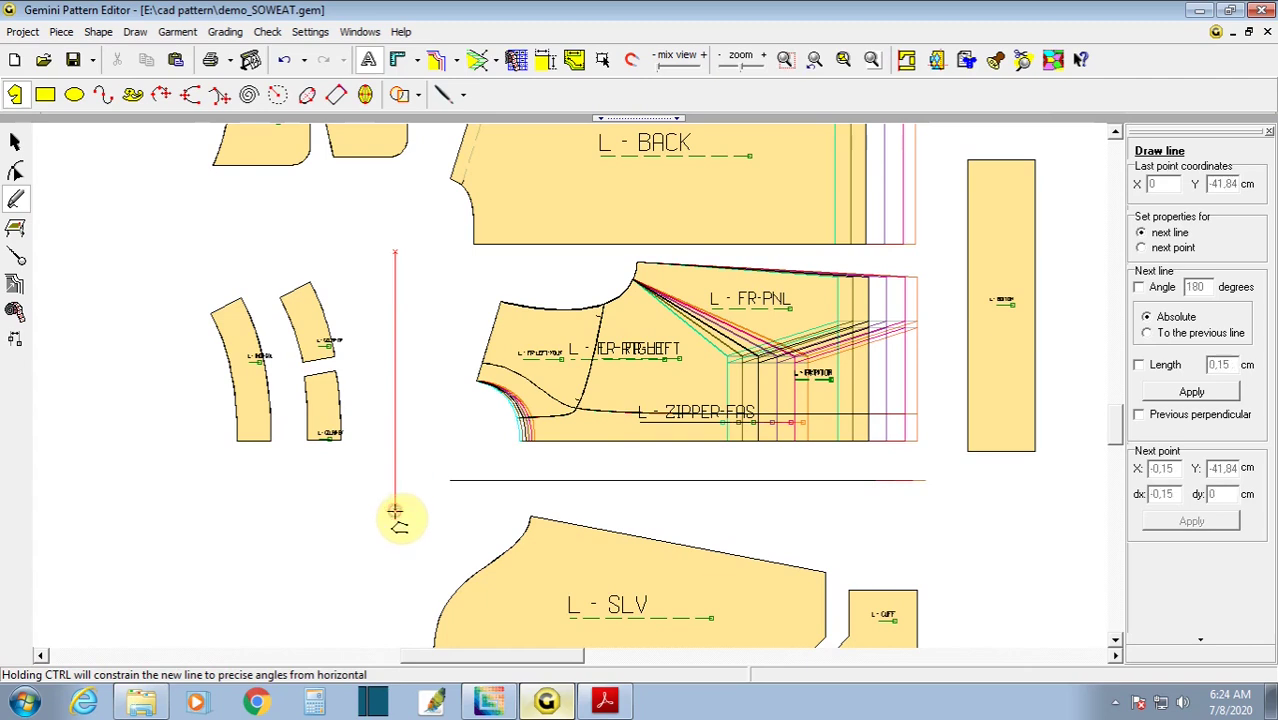
click(395, 518)
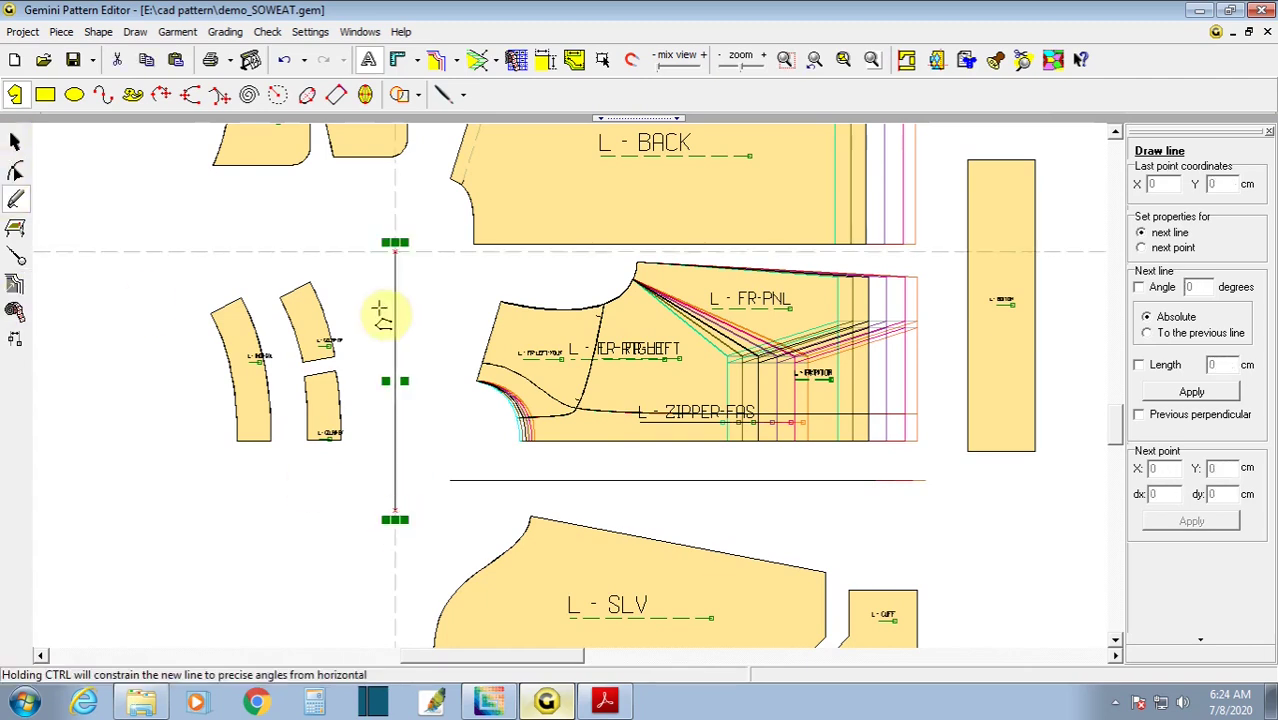
click(15, 285)
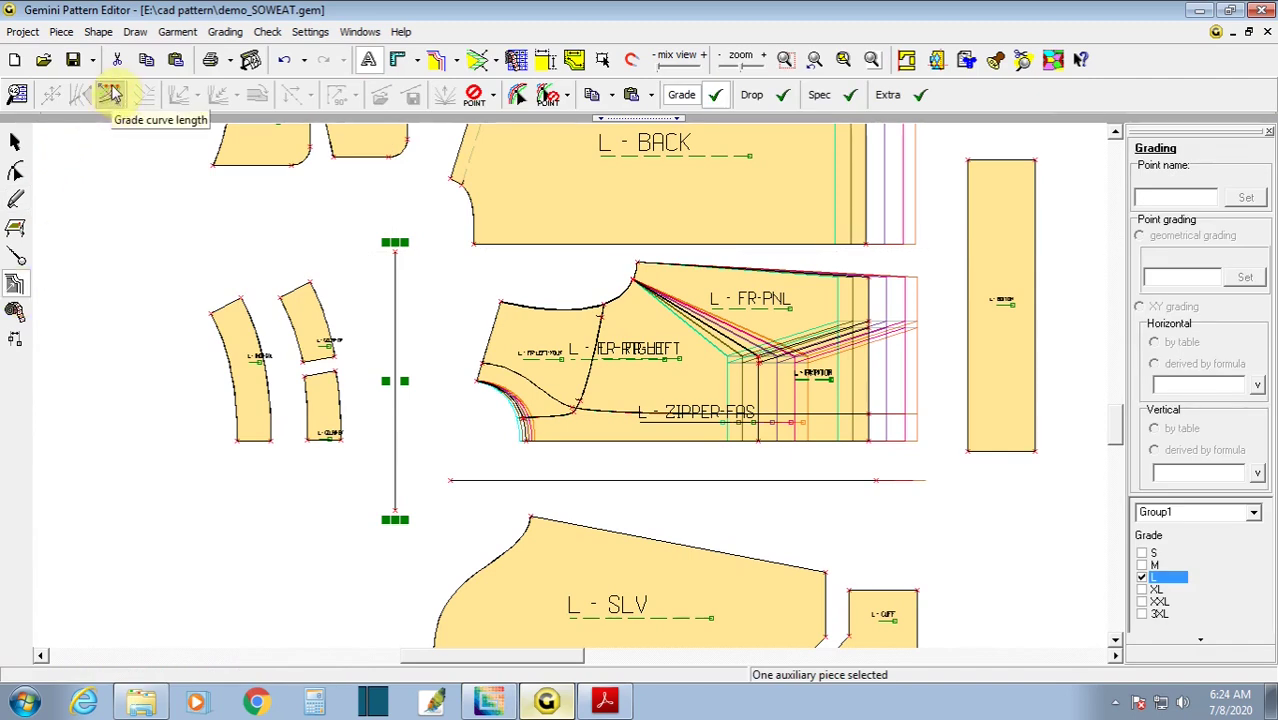
- Open Modify curve length for the vertical line's top and bottom ends and check the chest chart
click(112, 93)
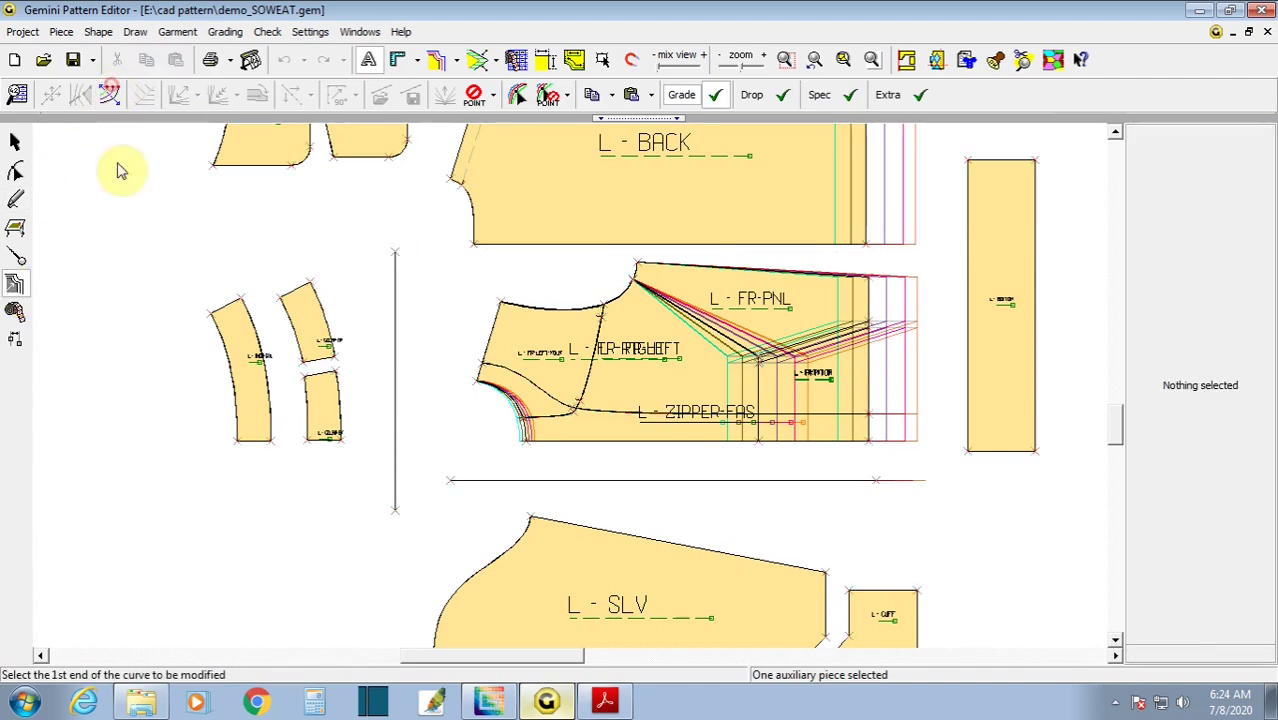
click(396, 252)
click(396, 512)
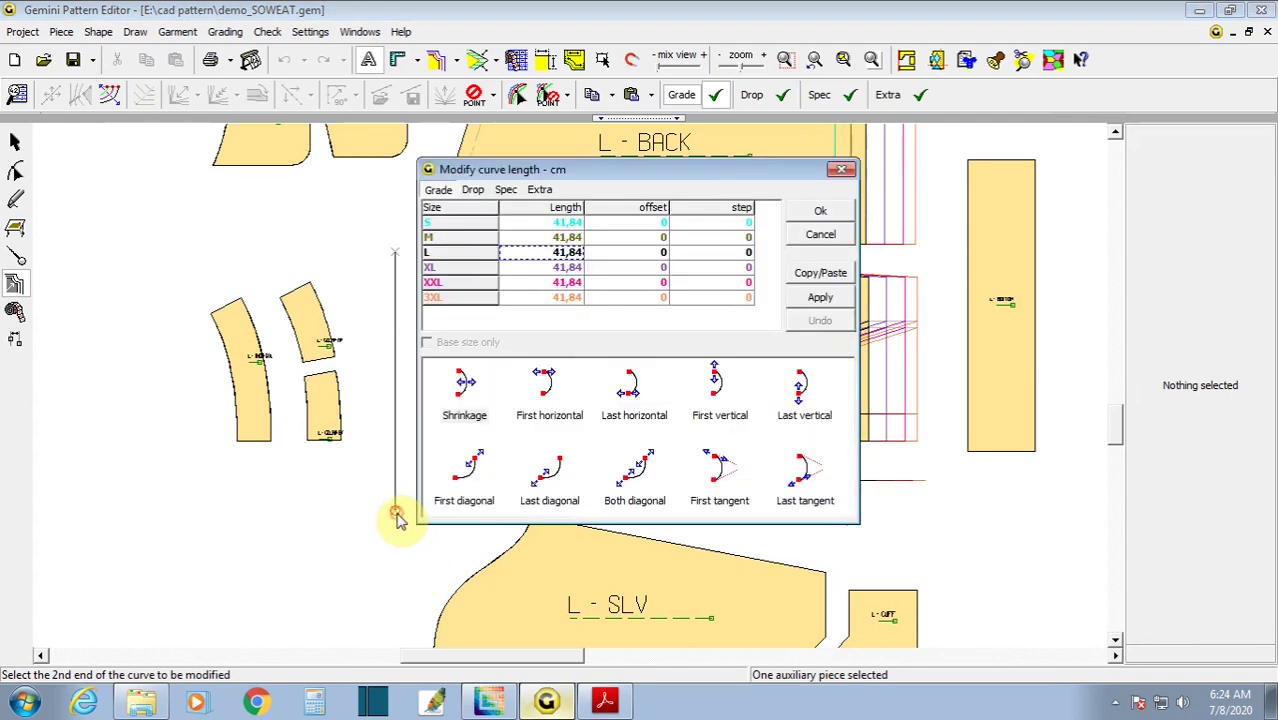
drag(563, 170, 647, 188)
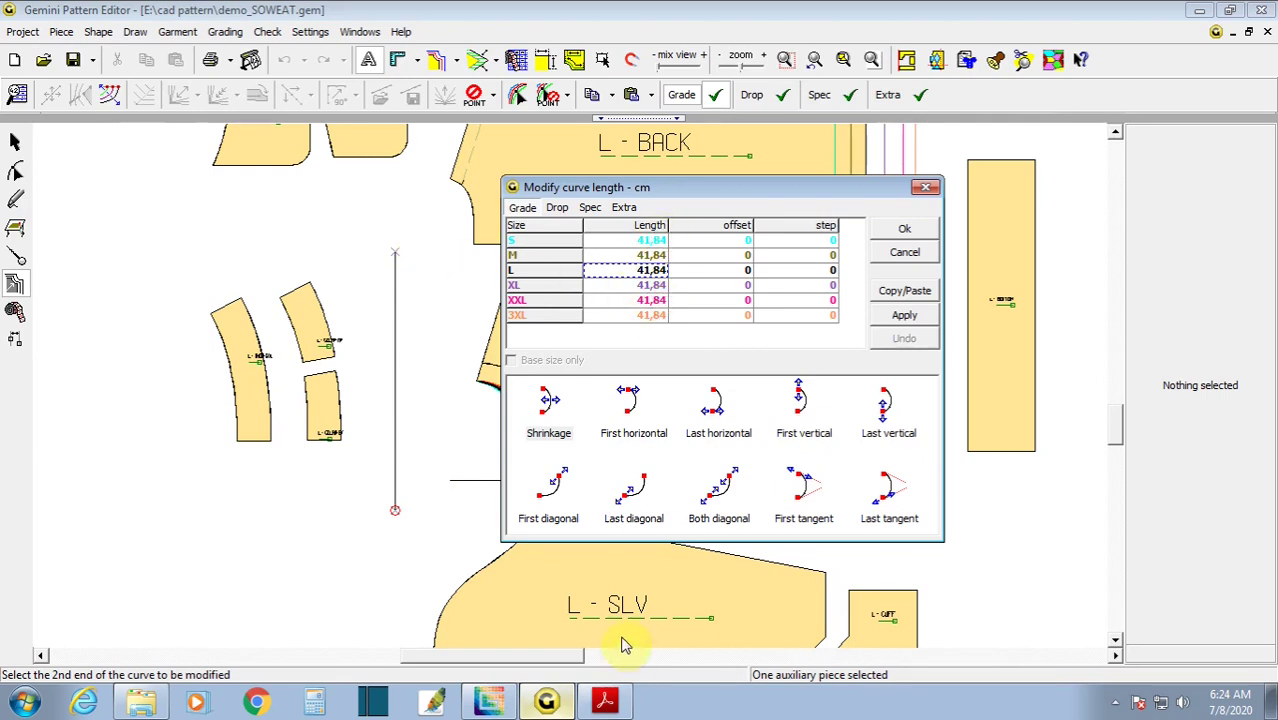
click(604, 700)
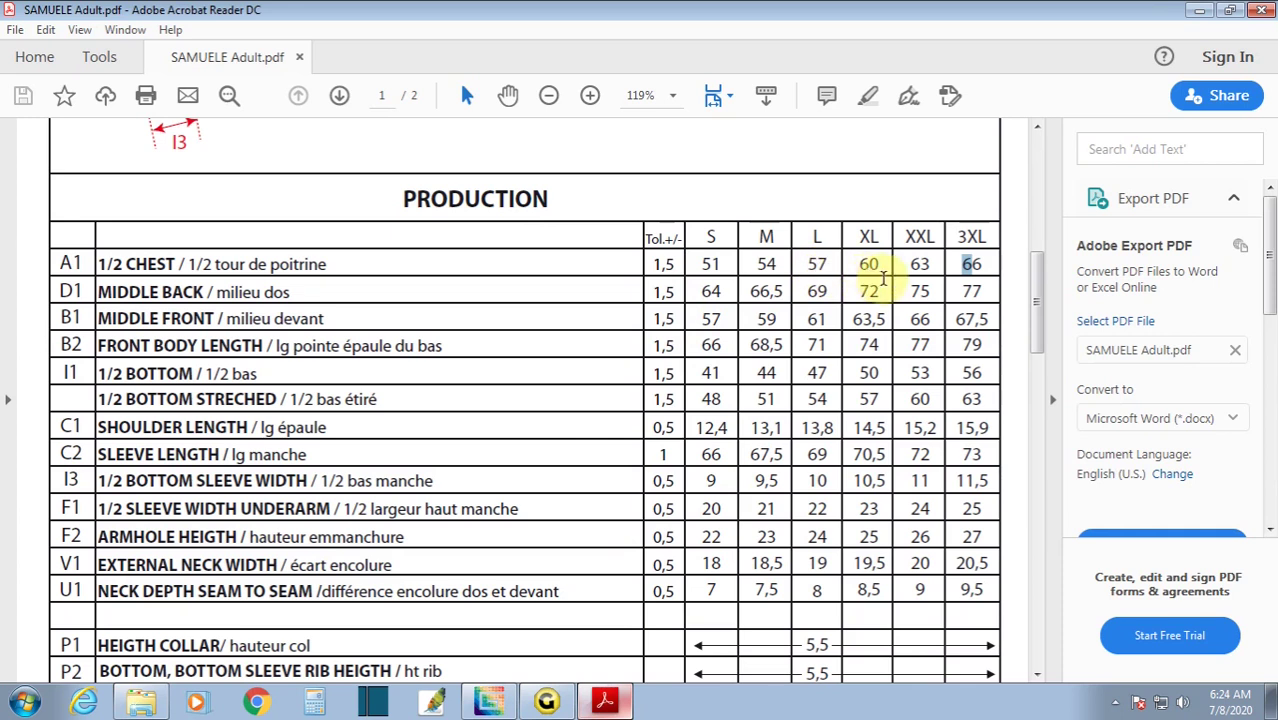
click(546, 702)
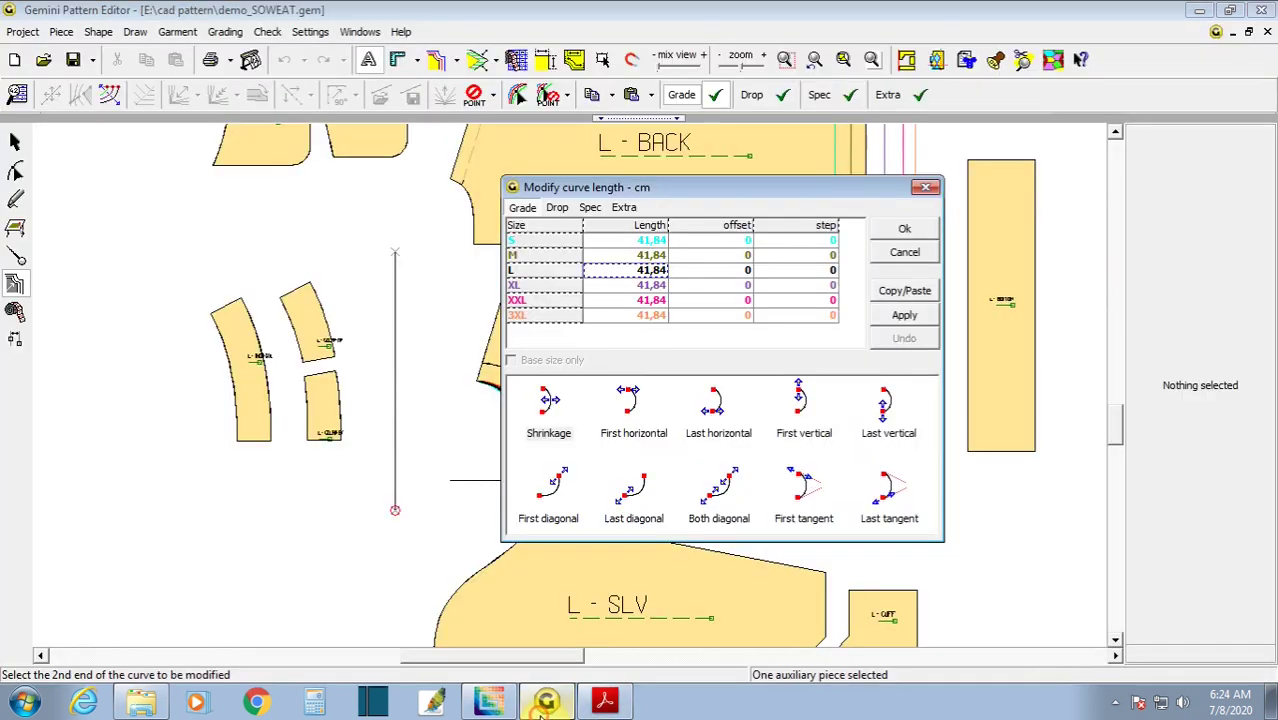
- Enter lengths 51, 54, 57, 60, 63 and 66 cm for sizes S through 3XL
text(51)
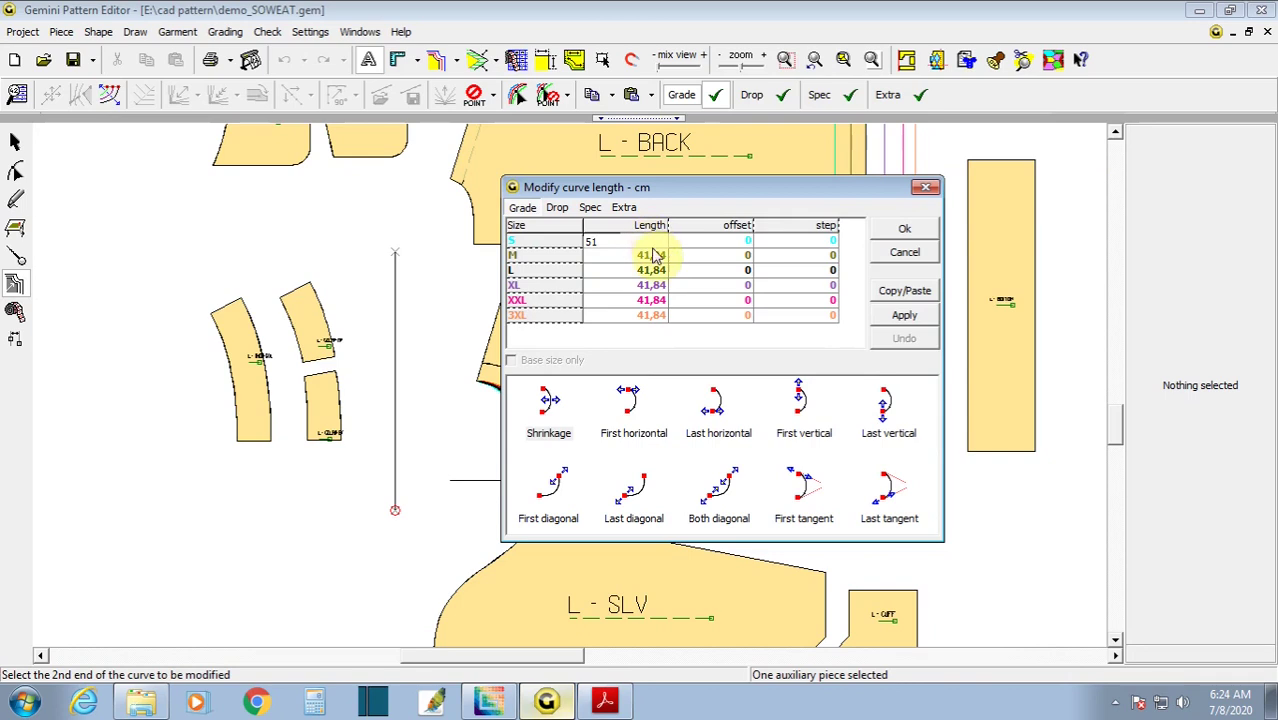
key(Return)
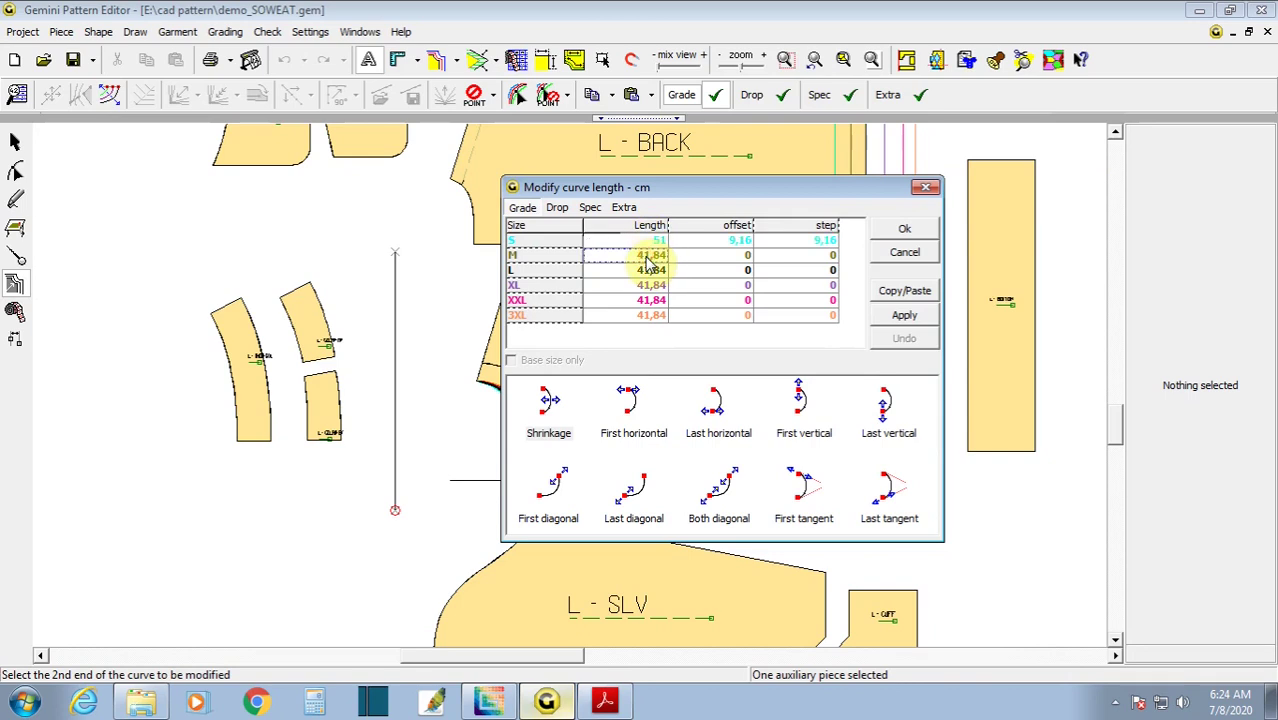
text(54)
key(Return)
text(57)
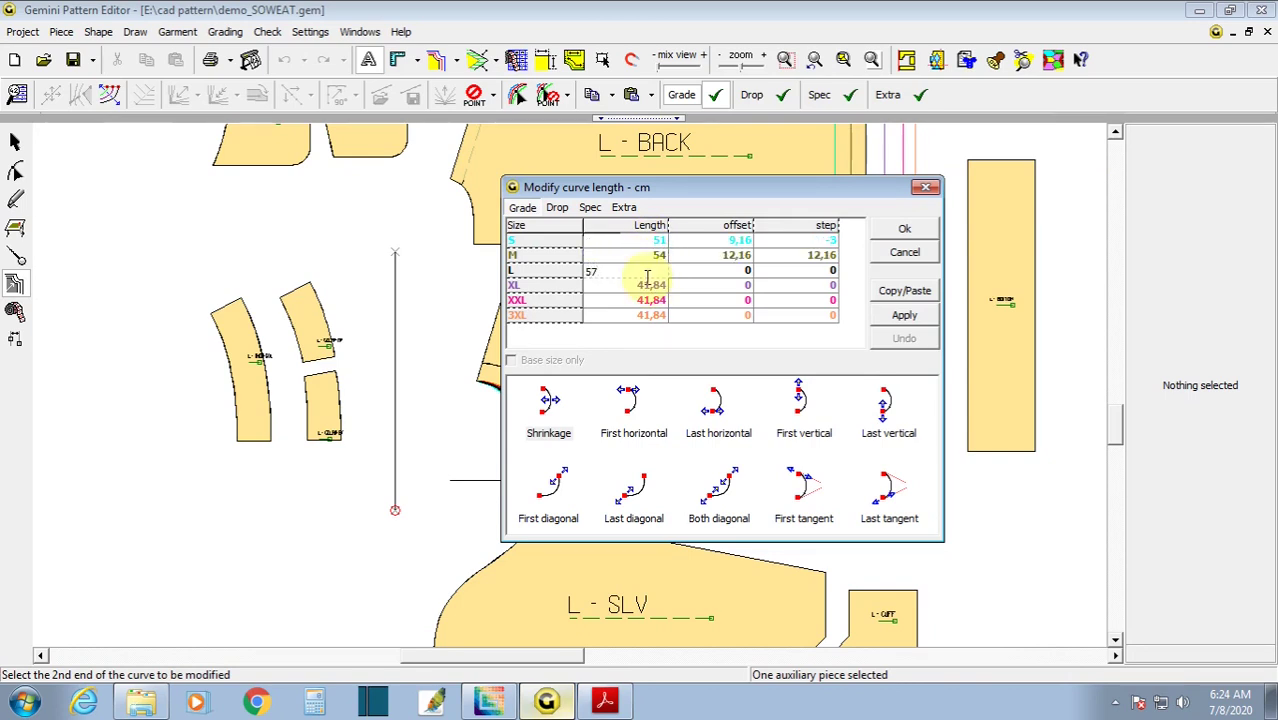
click(647, 287)
text(60)
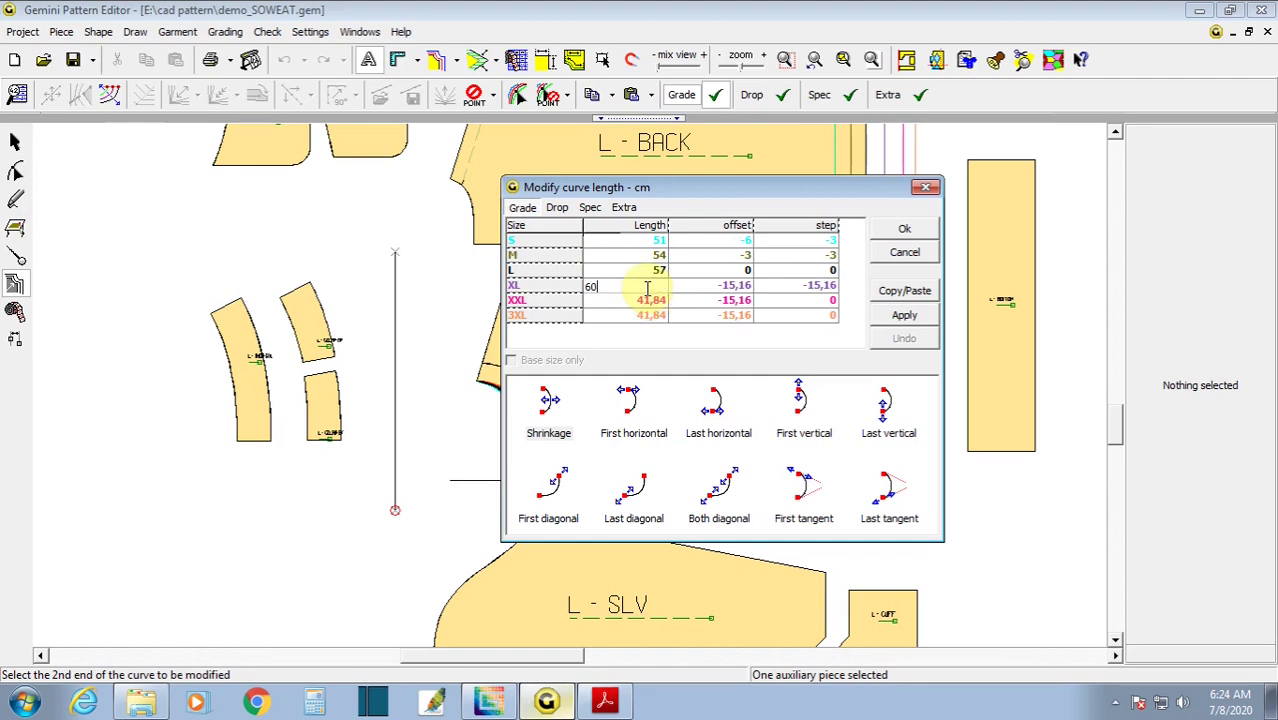
click(647, 301)
text(6)
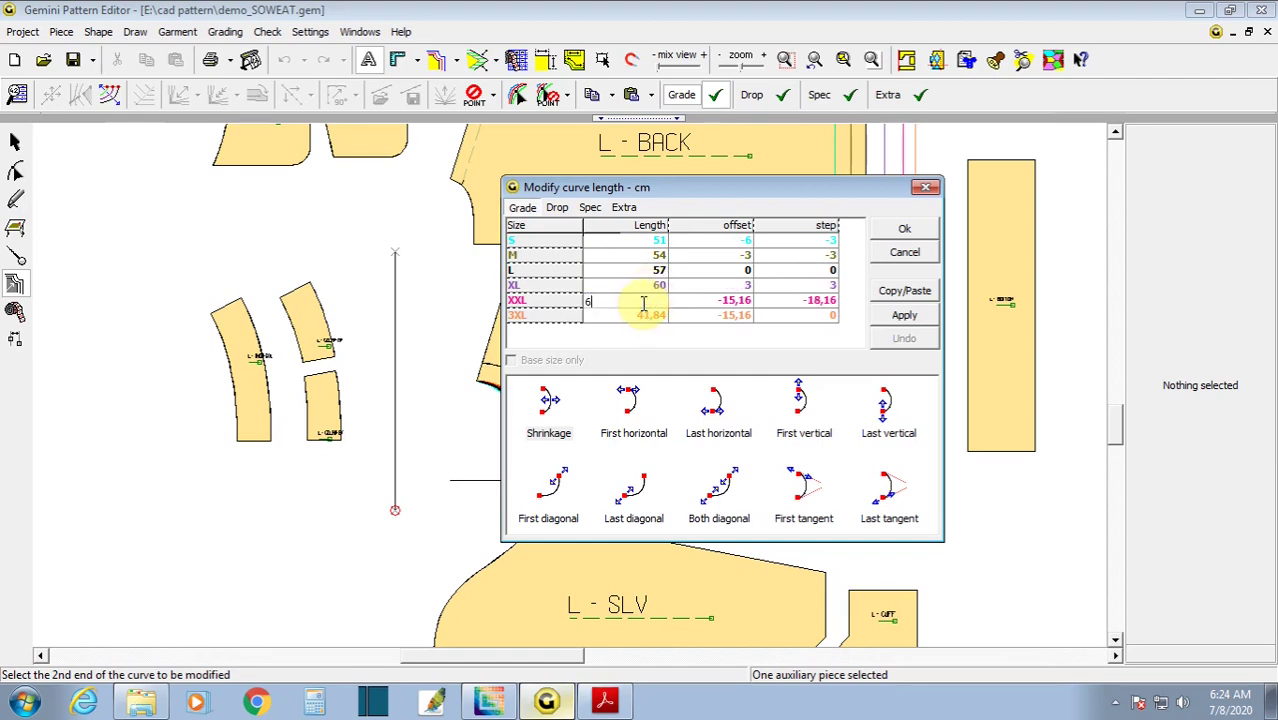
text(3)
click(645, 319)
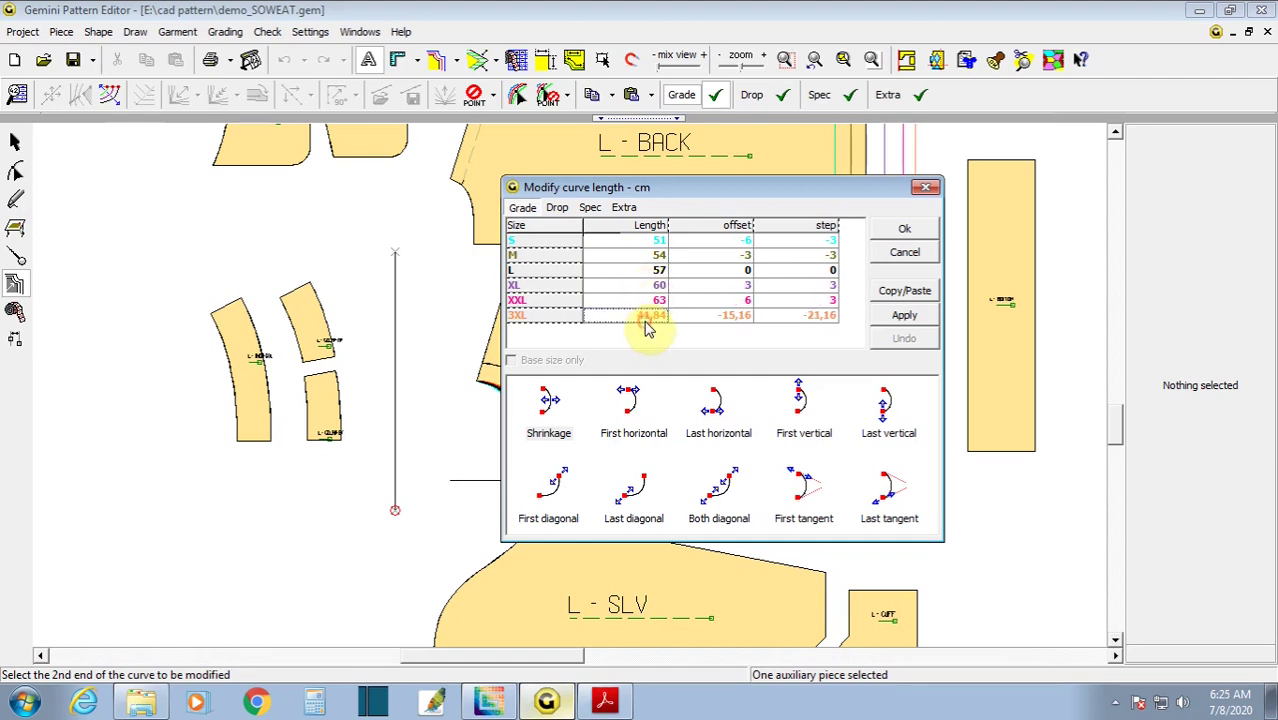
text(66)
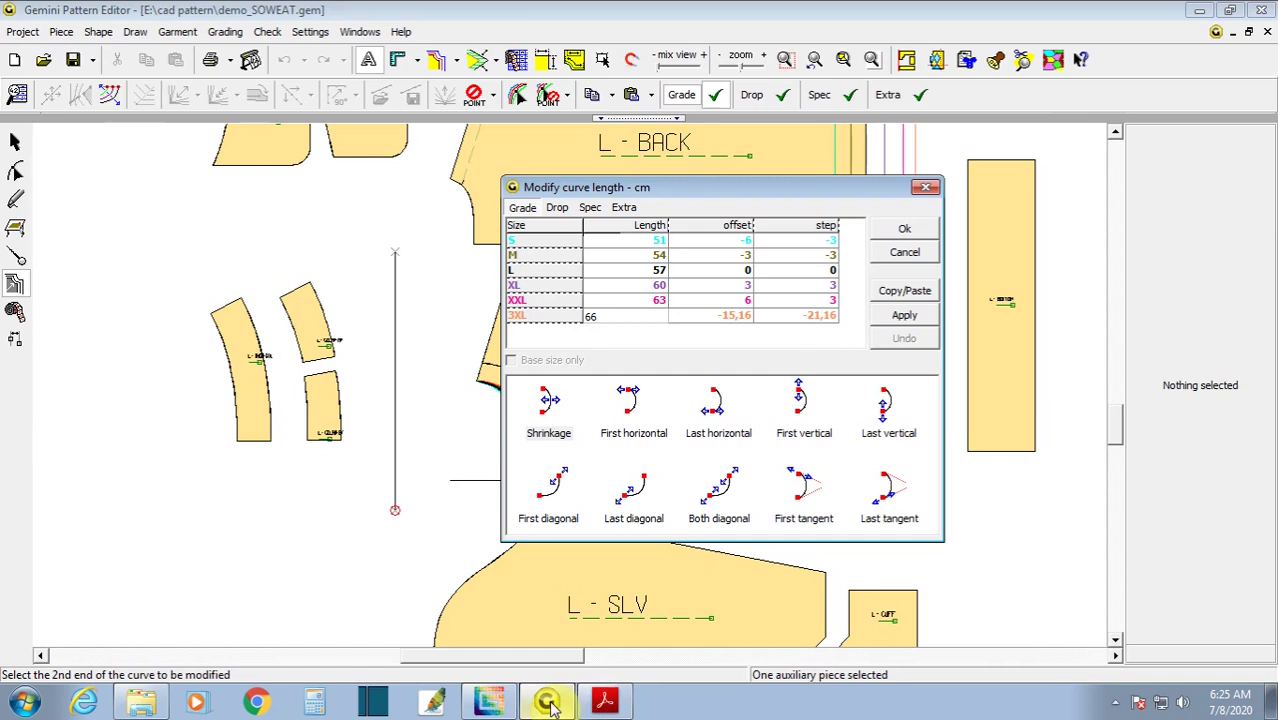
- Set First vertical adjustment, then apply and accept the graded lengths
drag(648, 185, 893, 206)
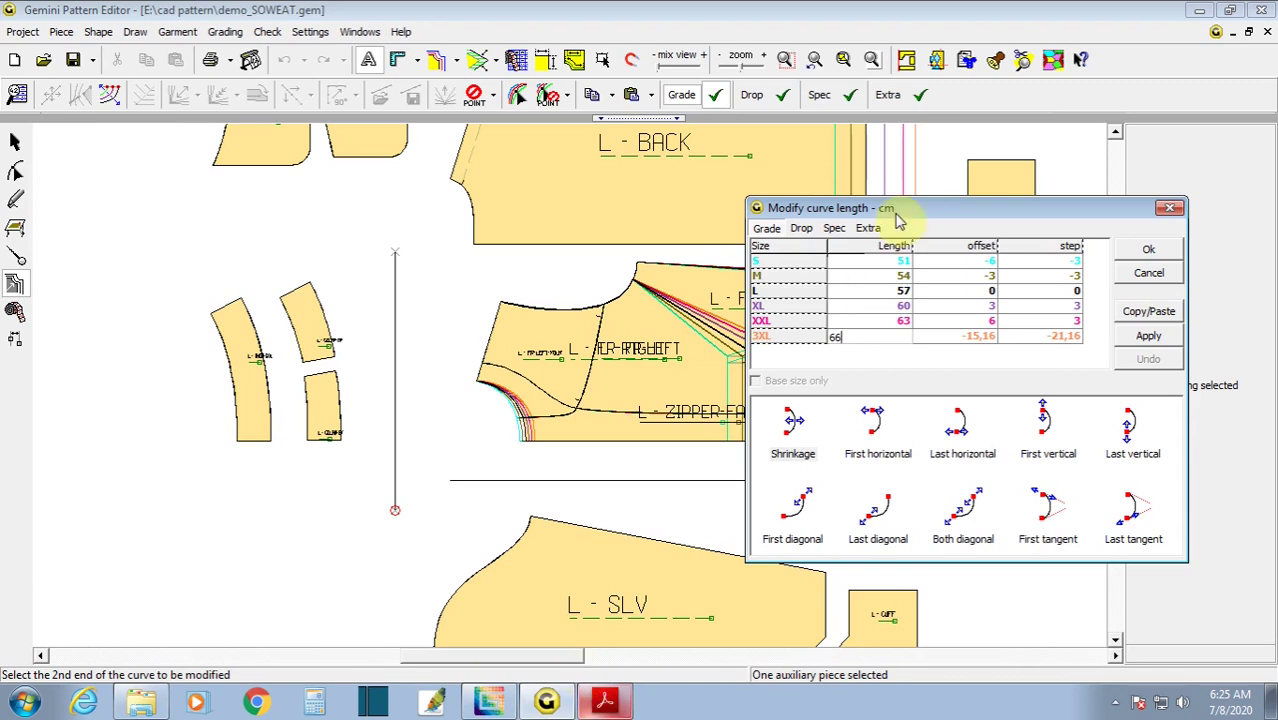
drag(890, 208, 680, 197)
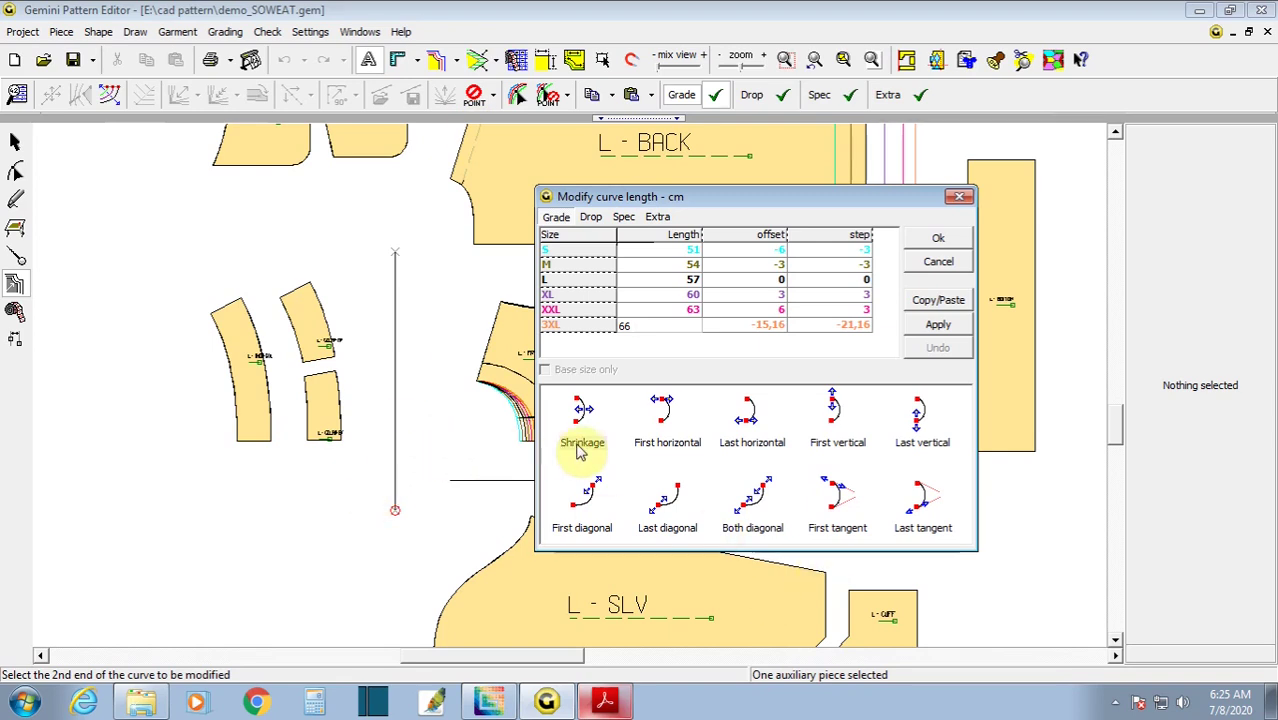
click(838, 445)
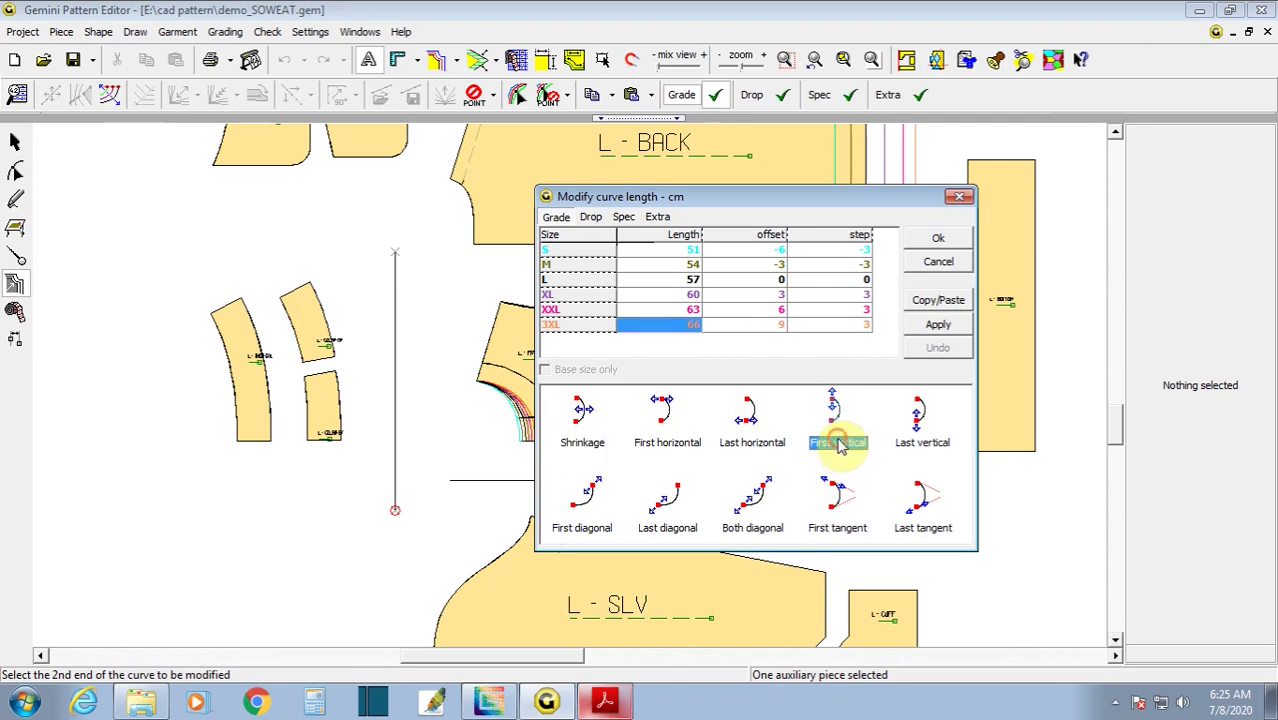
click(938, 324)
click(940, 240)
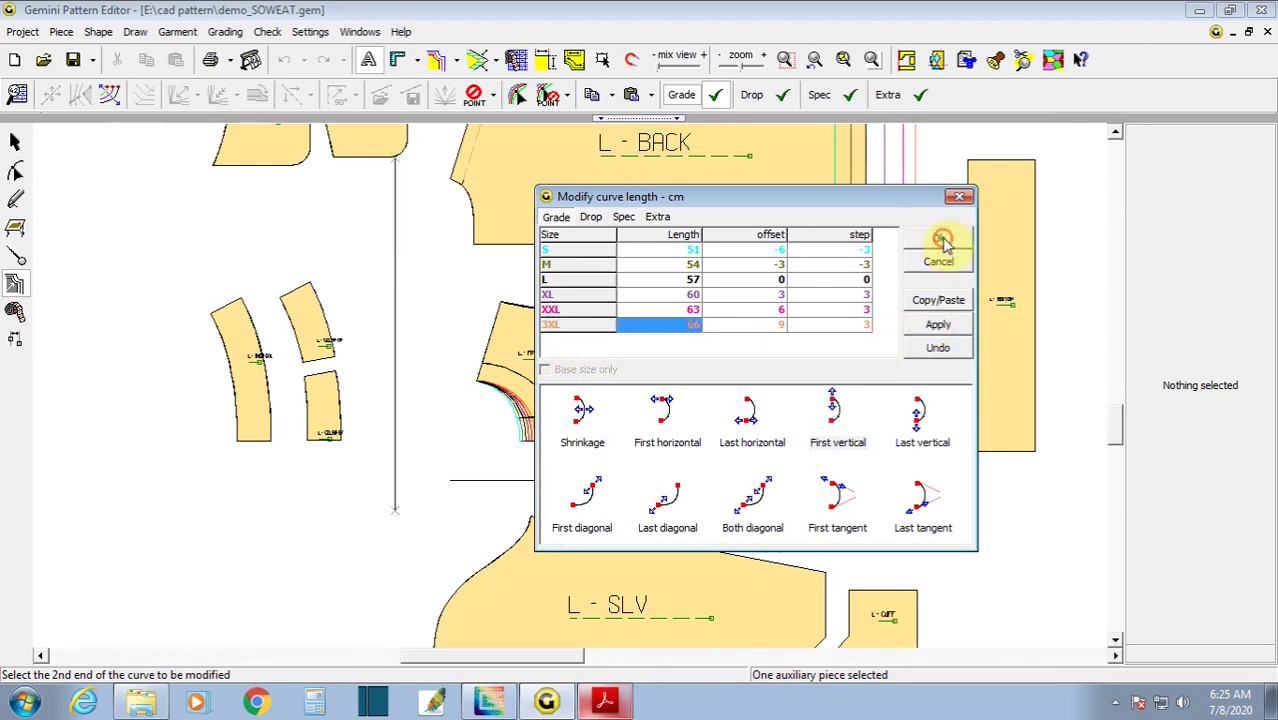
- Move the three small pieces and the graded vertical auxiliary line further left
click(20, 143)
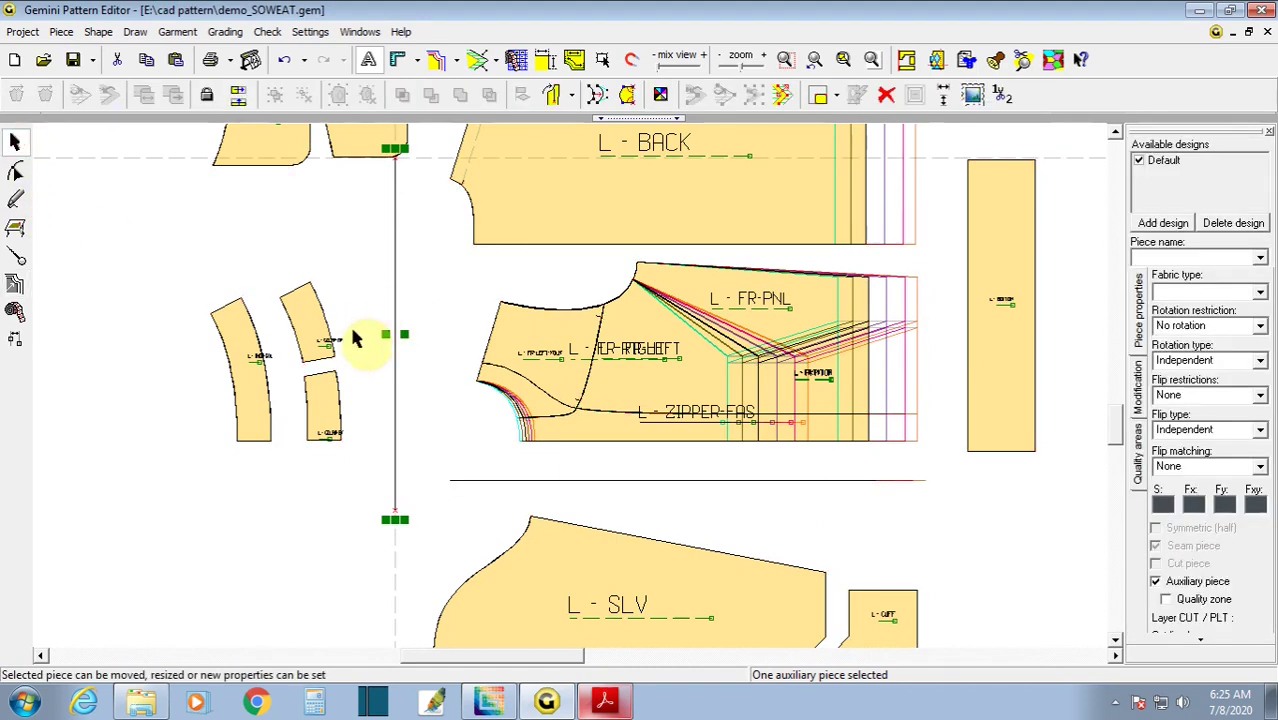
drag(157, 272, 364, 476)
drag(335, 410, 173, 353)
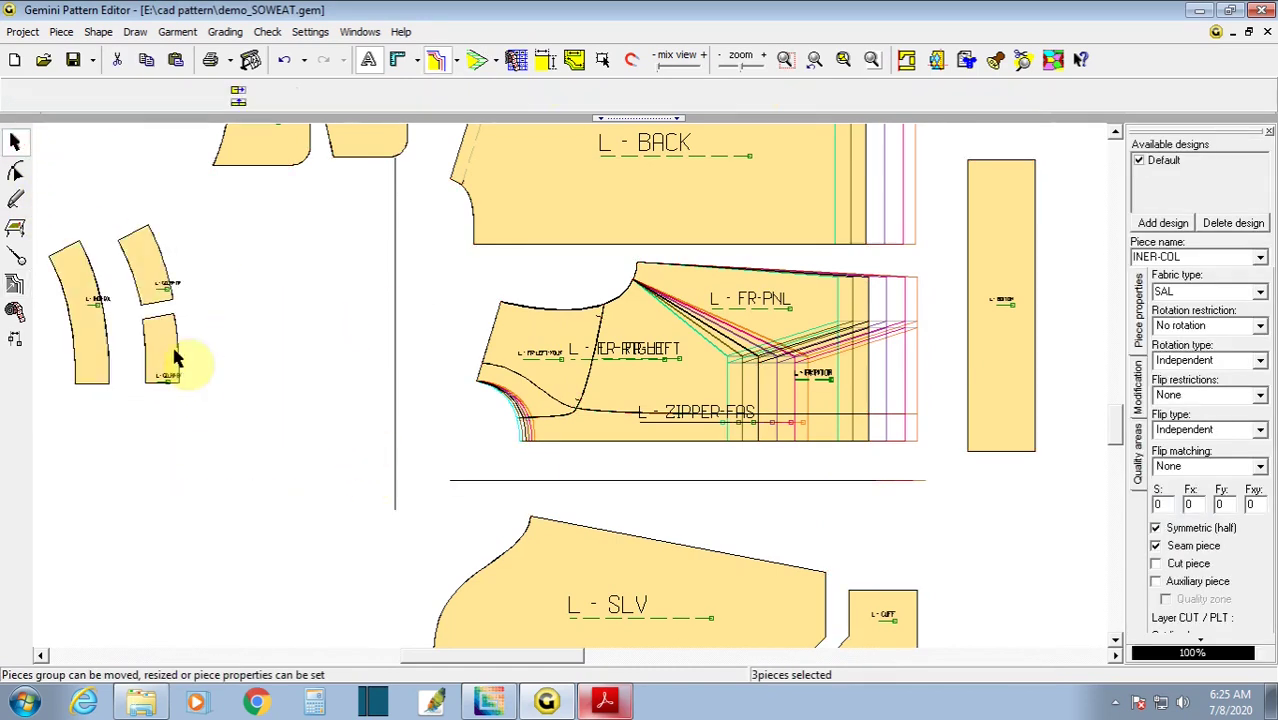
drag(396, 355, 263, 409)
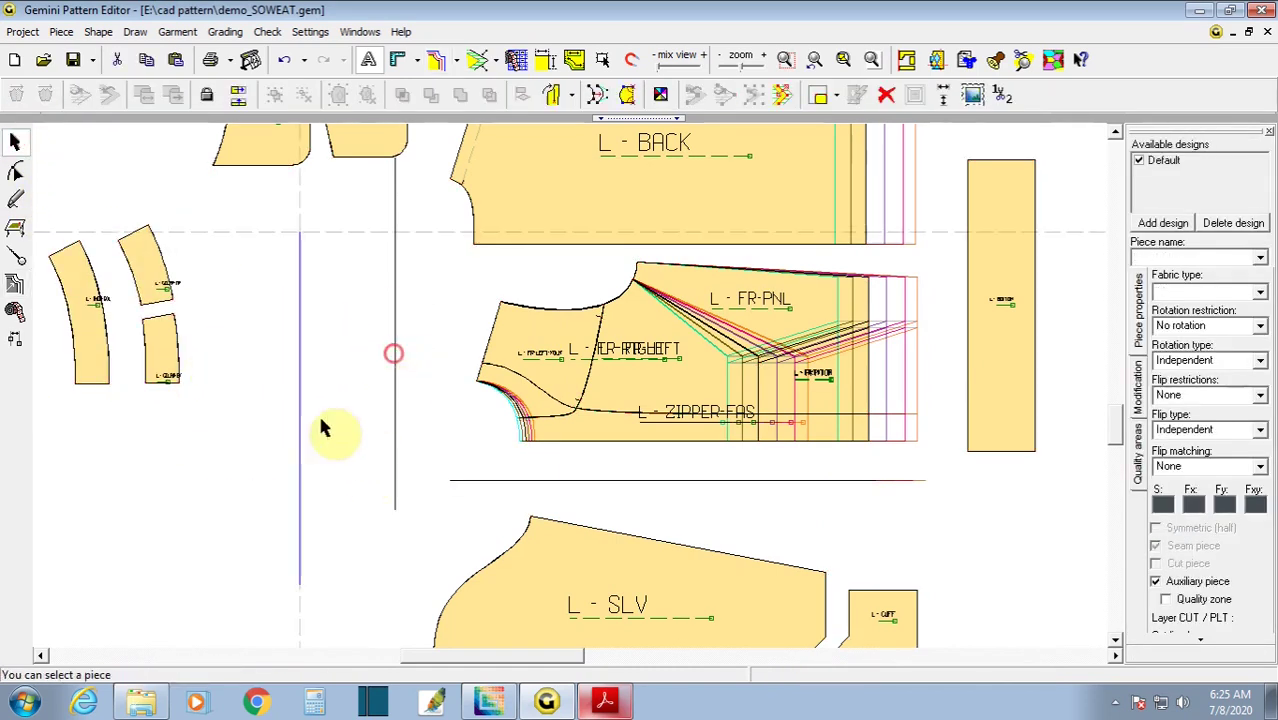
drag(228, 197, 305, 262)
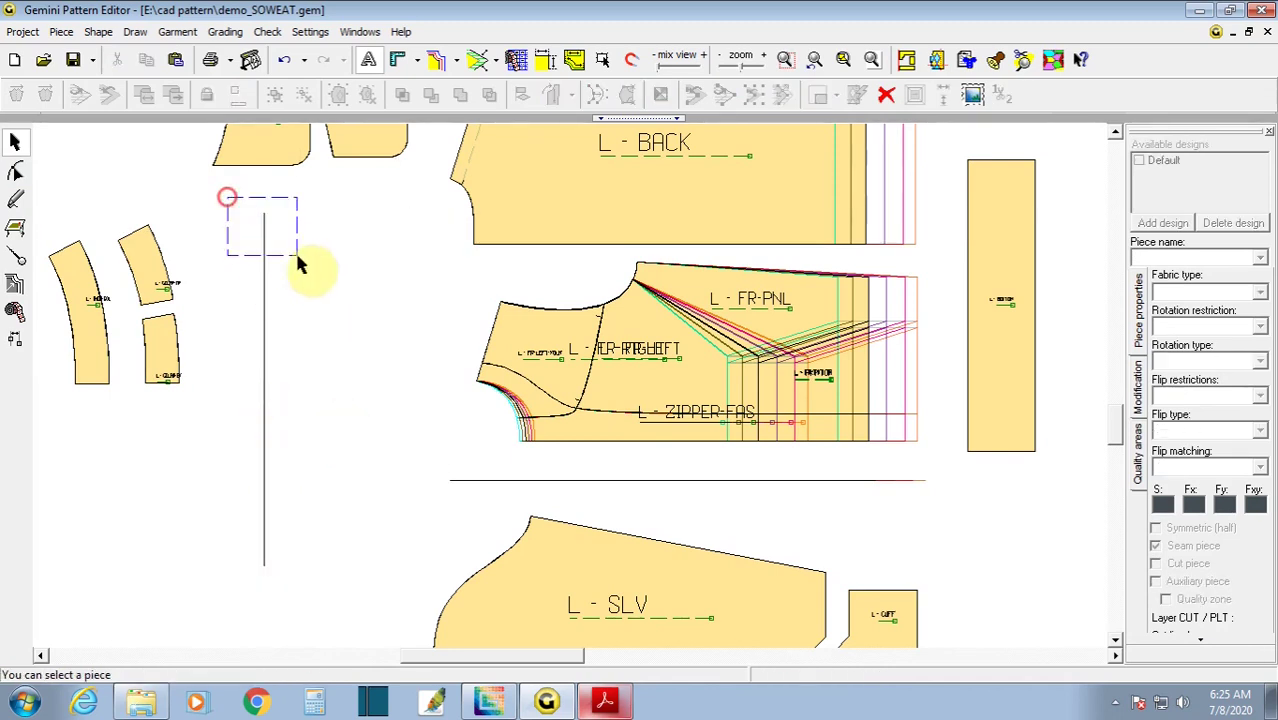
- Review the grading table of the vertical auxiliary line's top point
click(15, 280)
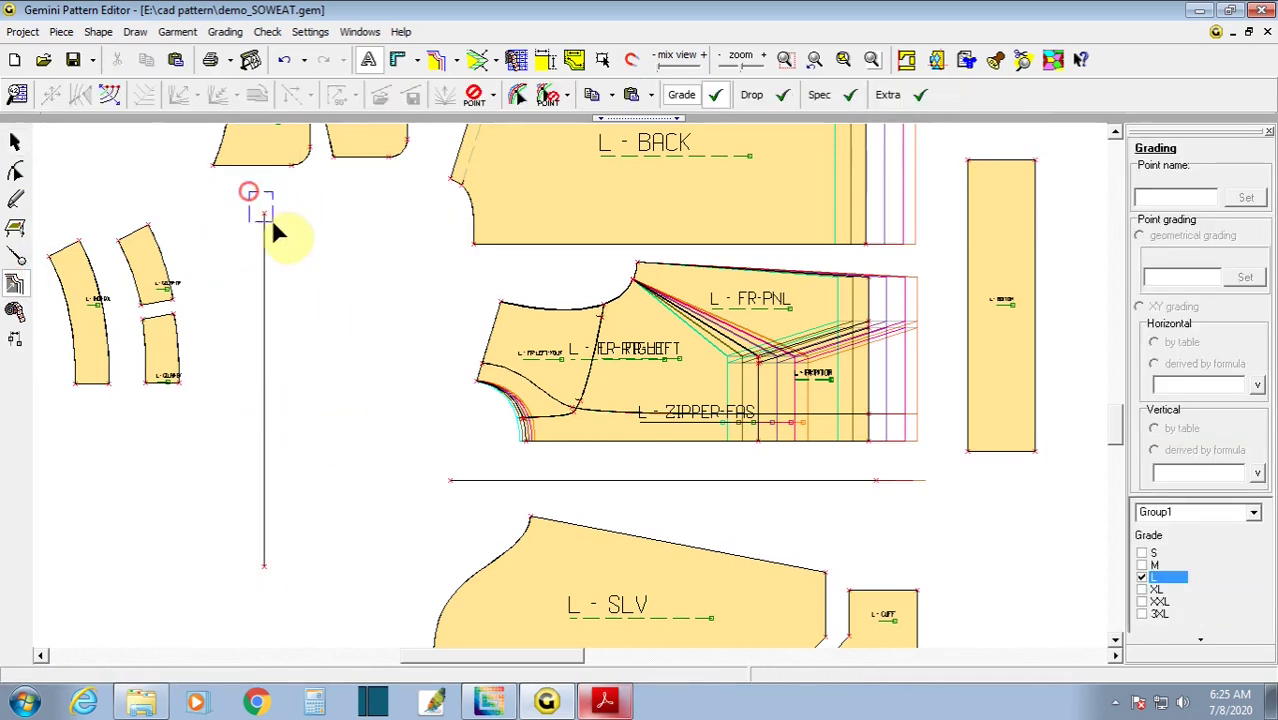
click(270, 217)
click(822, 452)
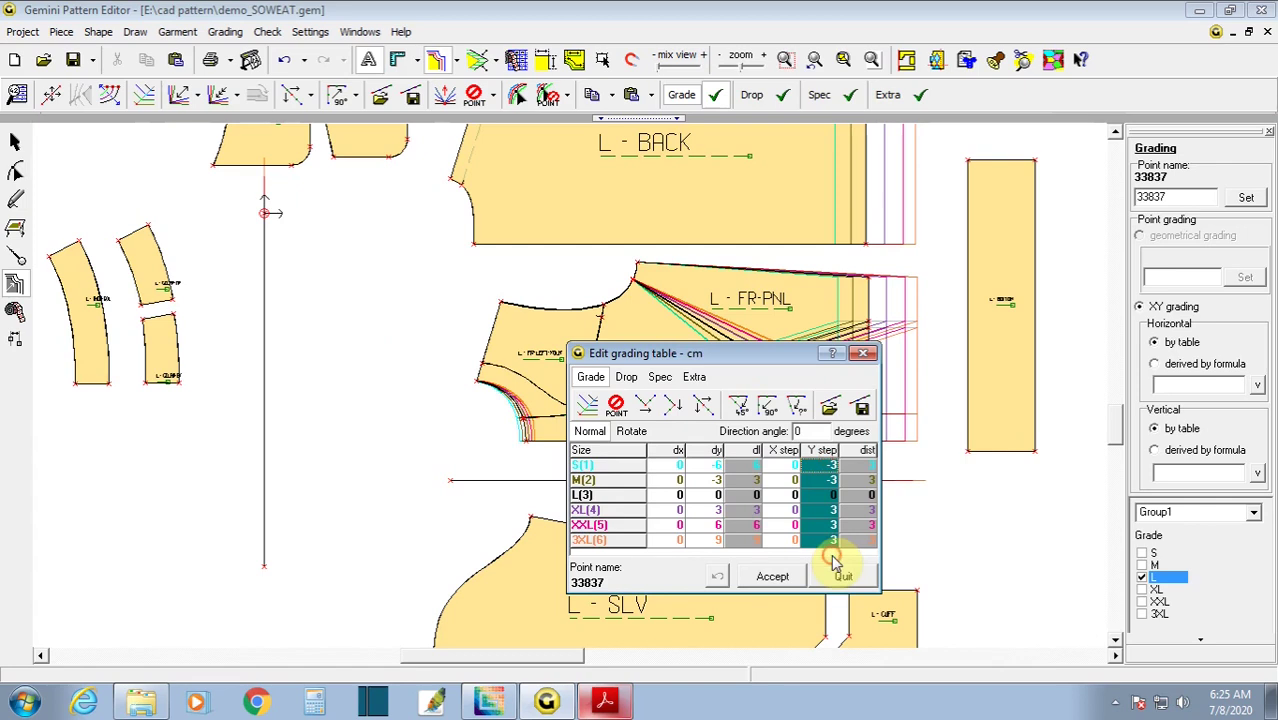
click(367, 296)
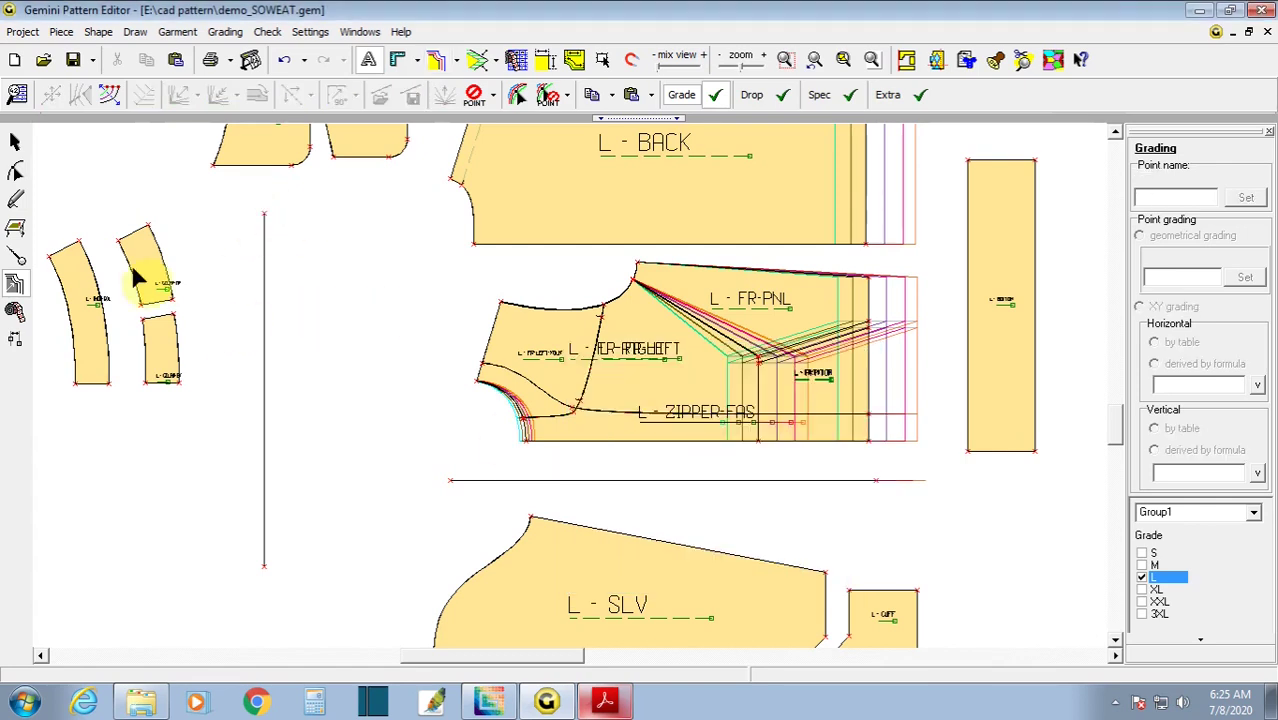
click(15, 198)
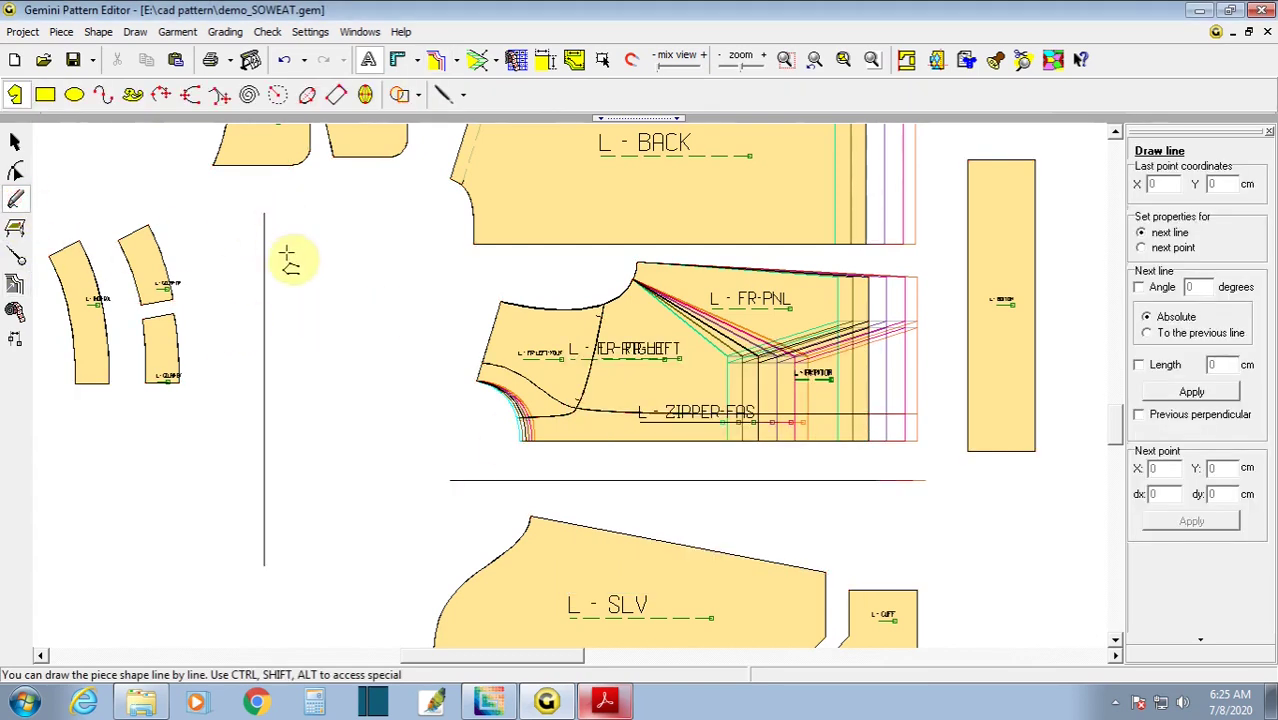
- Finish the second vertical auxiliary line above the sleeve and pick its ends for length editing
click(350, 514)
right_click(349, 516)
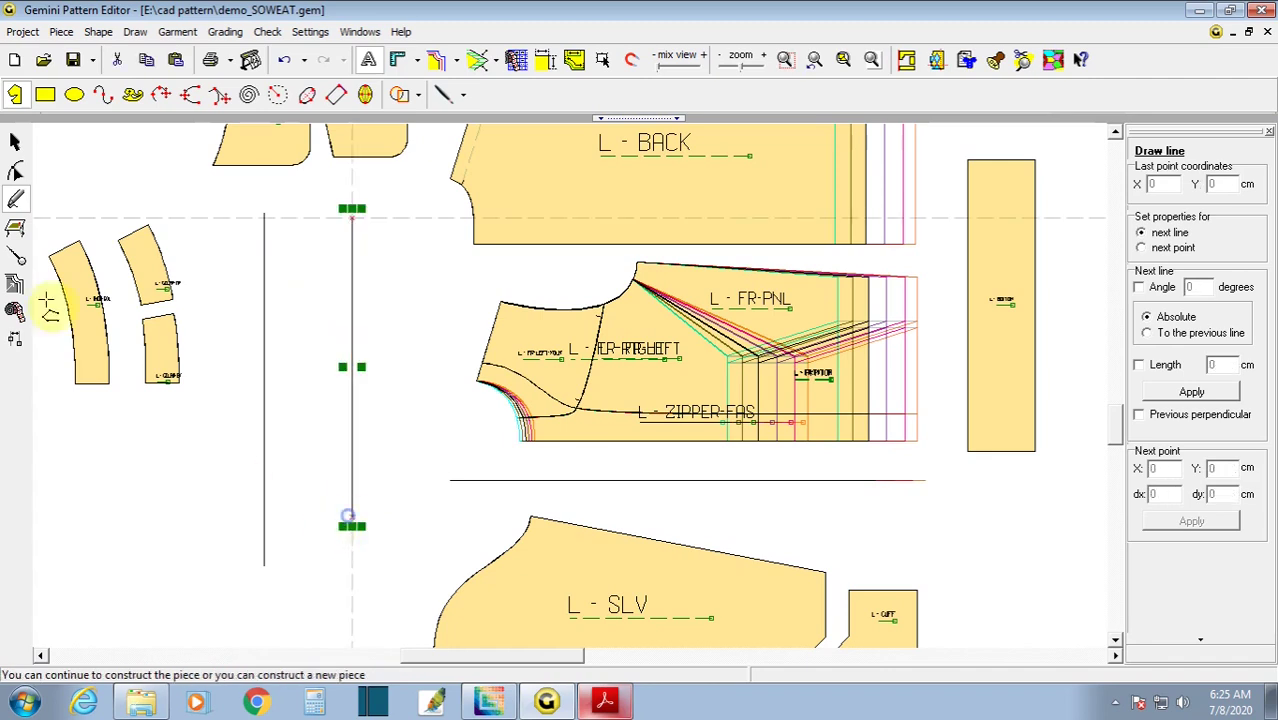
click(14, 284)
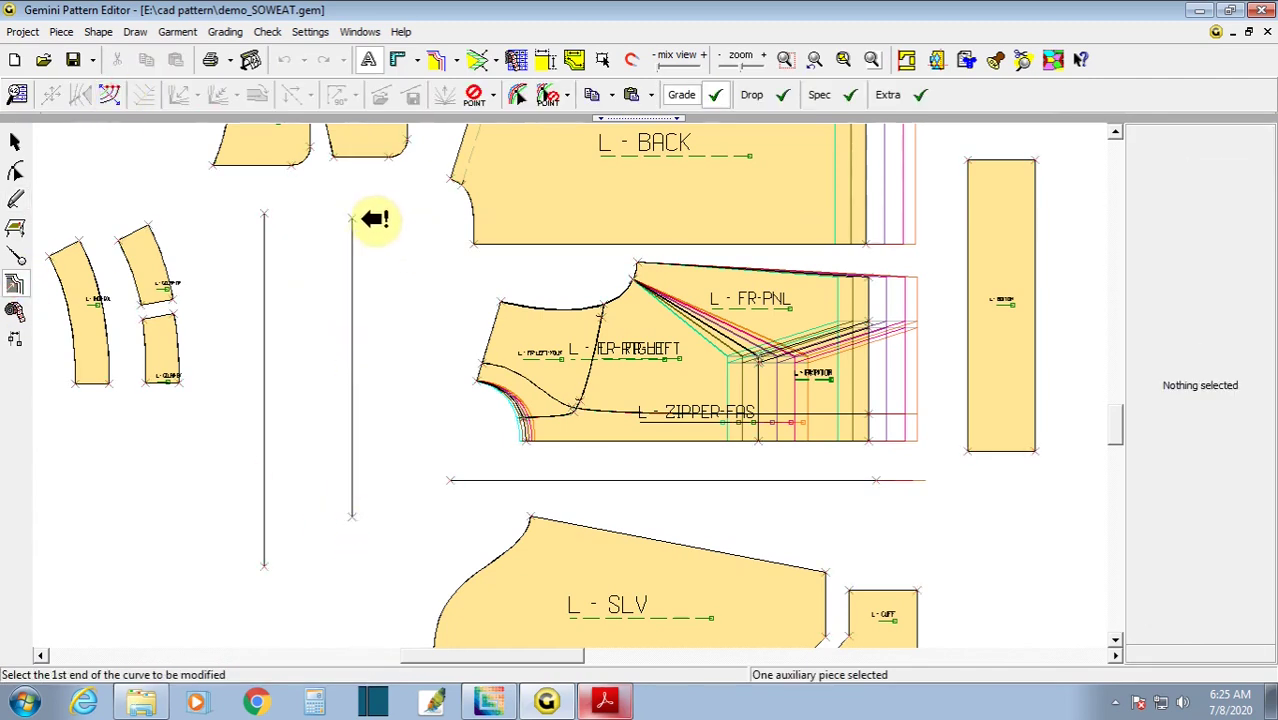
click(351, 217)
click(351, 516)
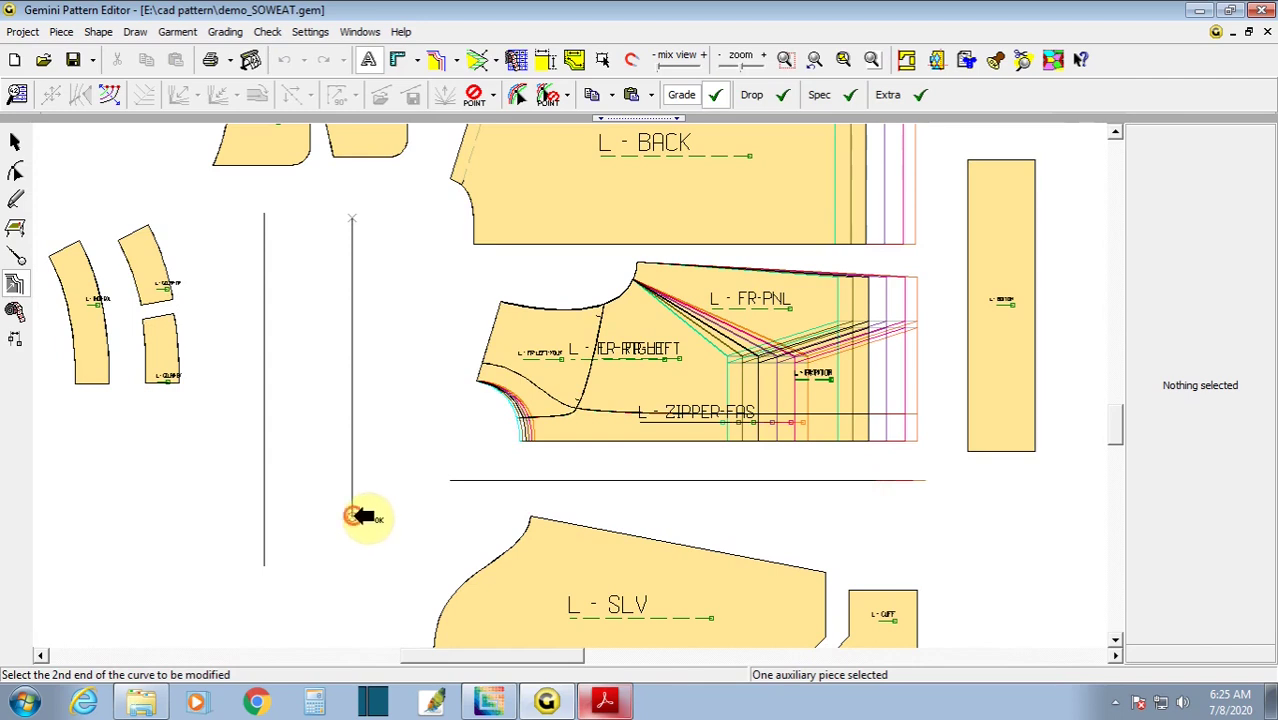
- Enter lengths 51 cm for S and 54 cm for M, checking the size chart
click(590, 704)
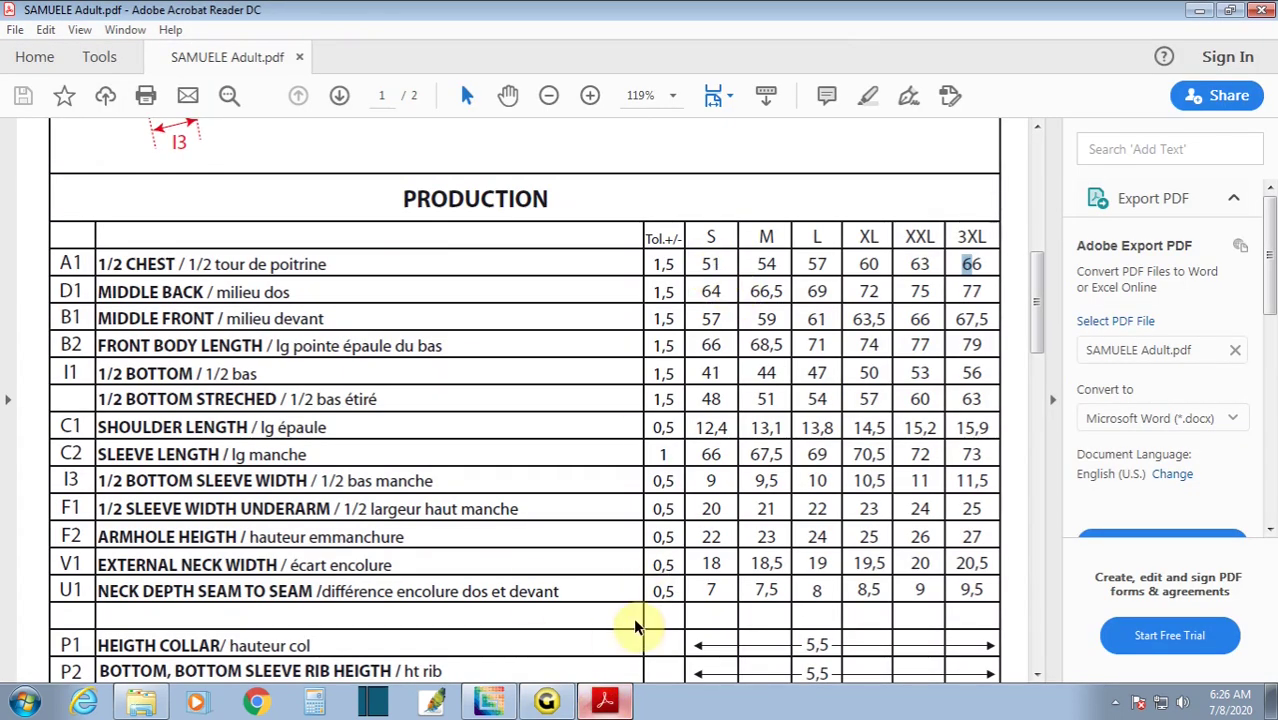
click(548, 702)
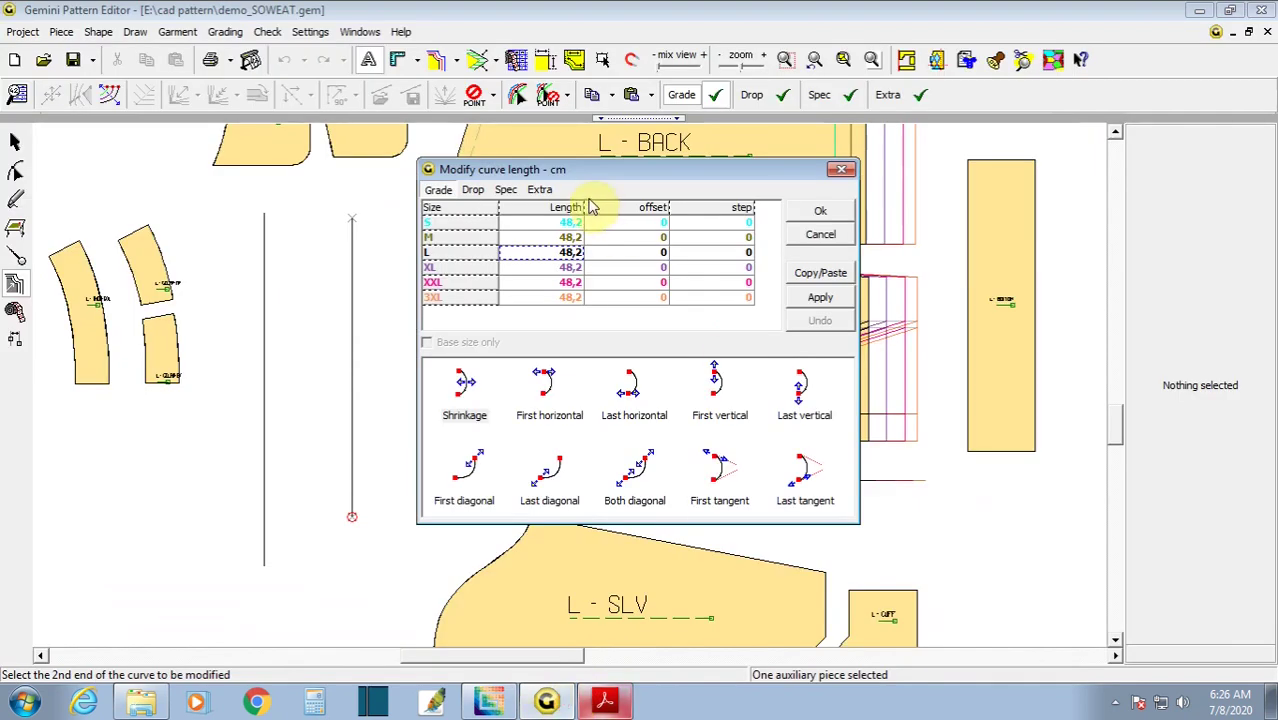
click(568, 228)
text(51)
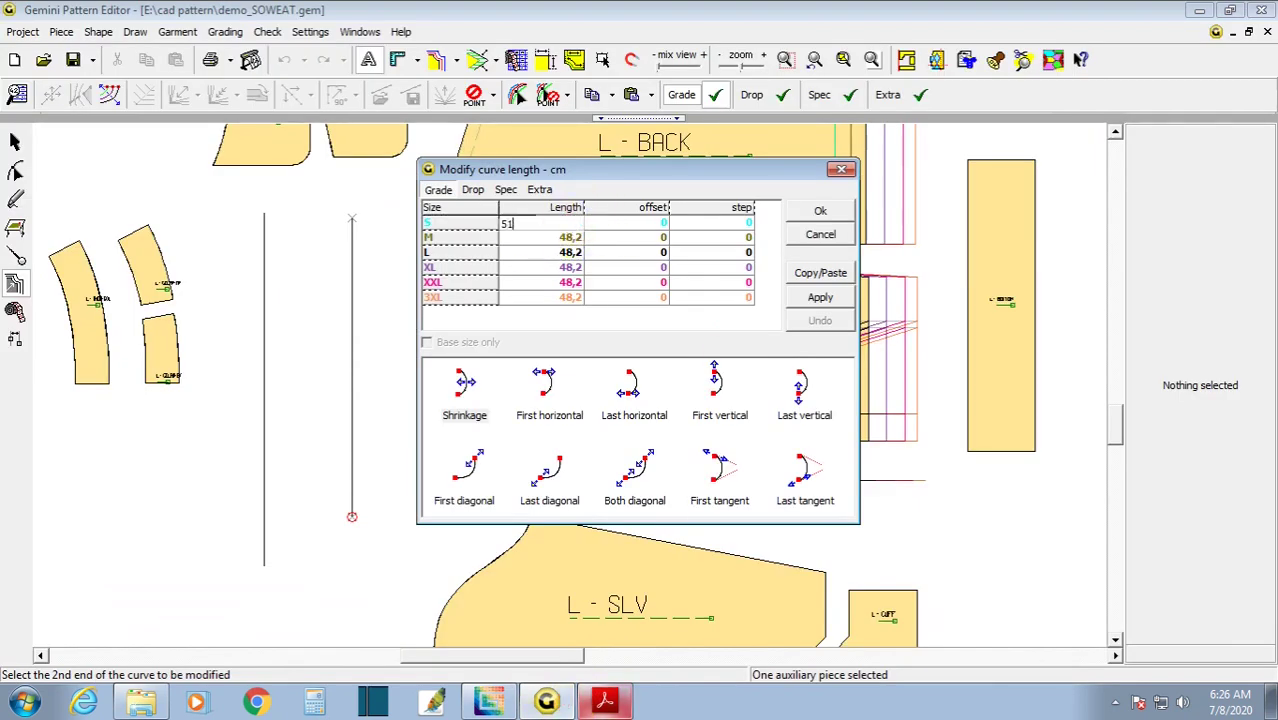
click(550, 236)
text(54)
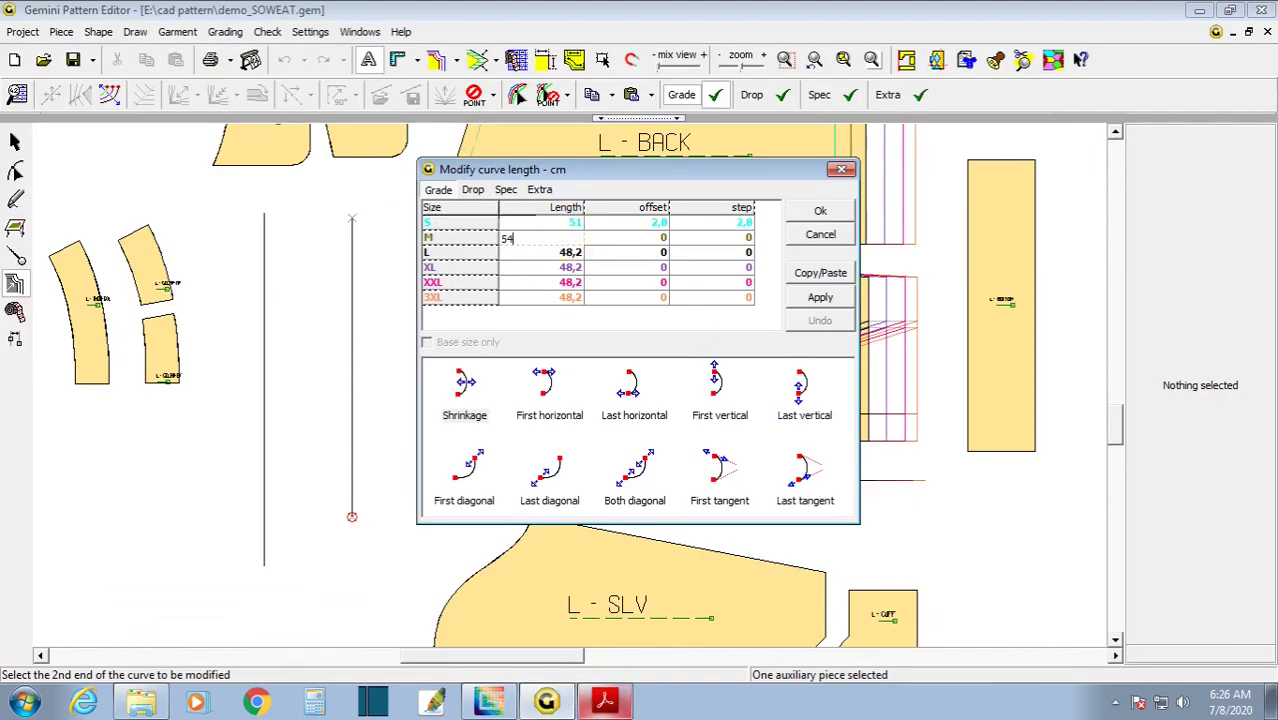
click(562, 254)
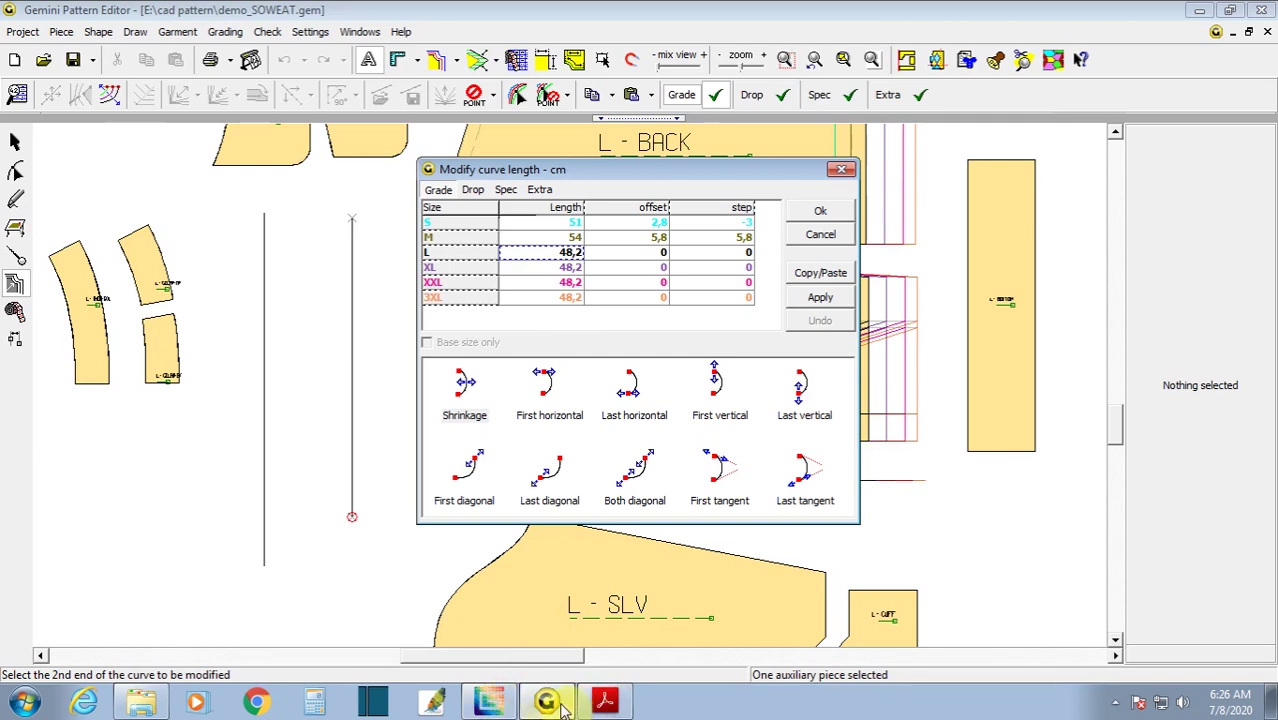
click(604, 701)
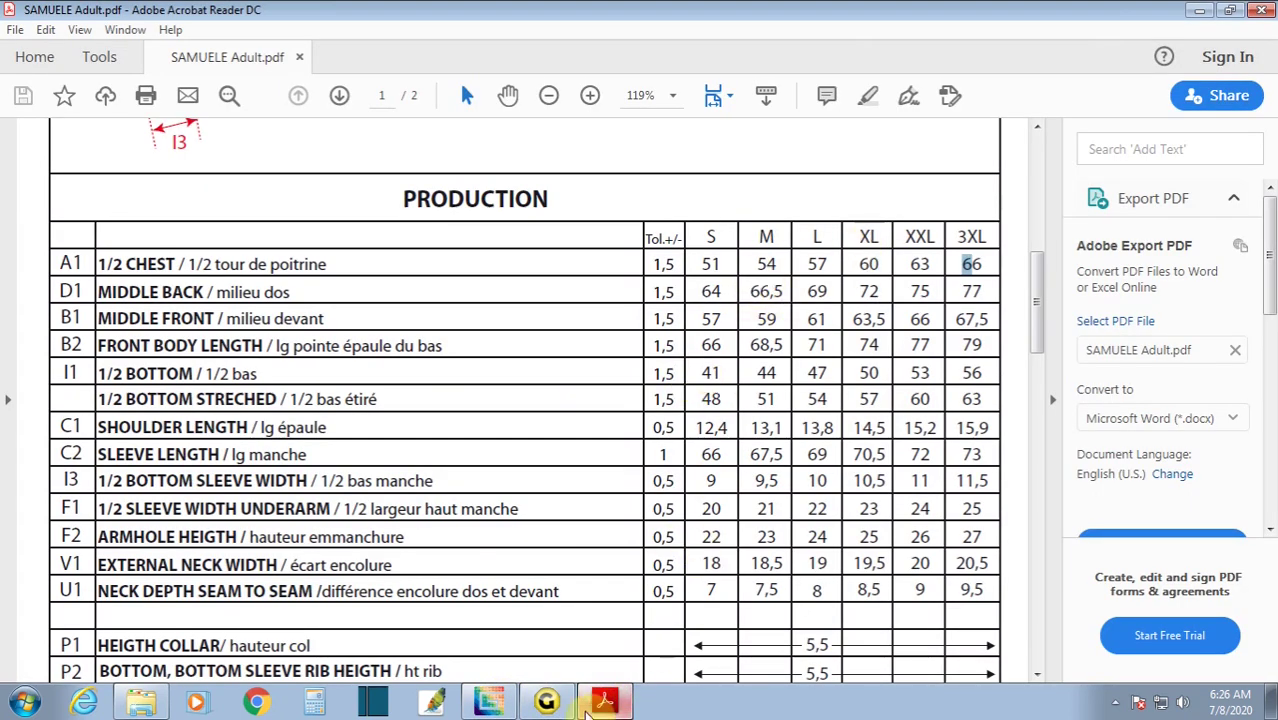
click(553, 703)
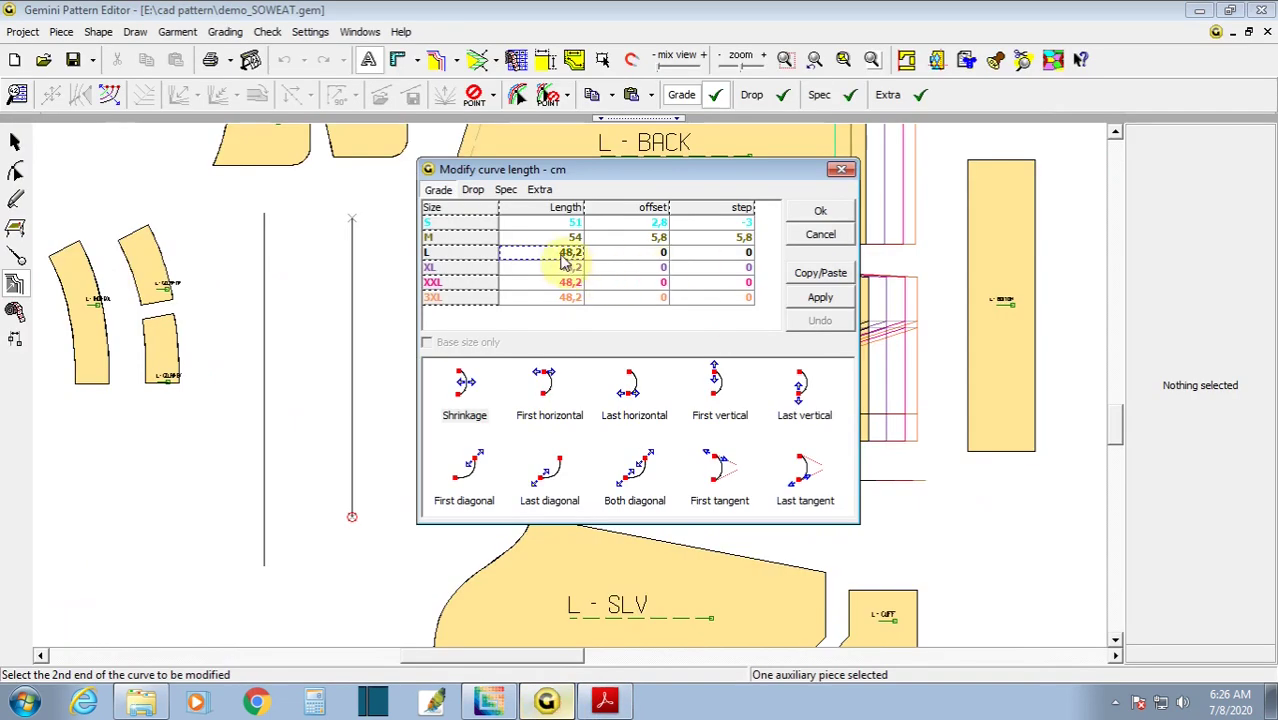
- Enter lengths 57, 60, 63 and 66 cm for sizes L through 3XL
text(57)
key(Return)
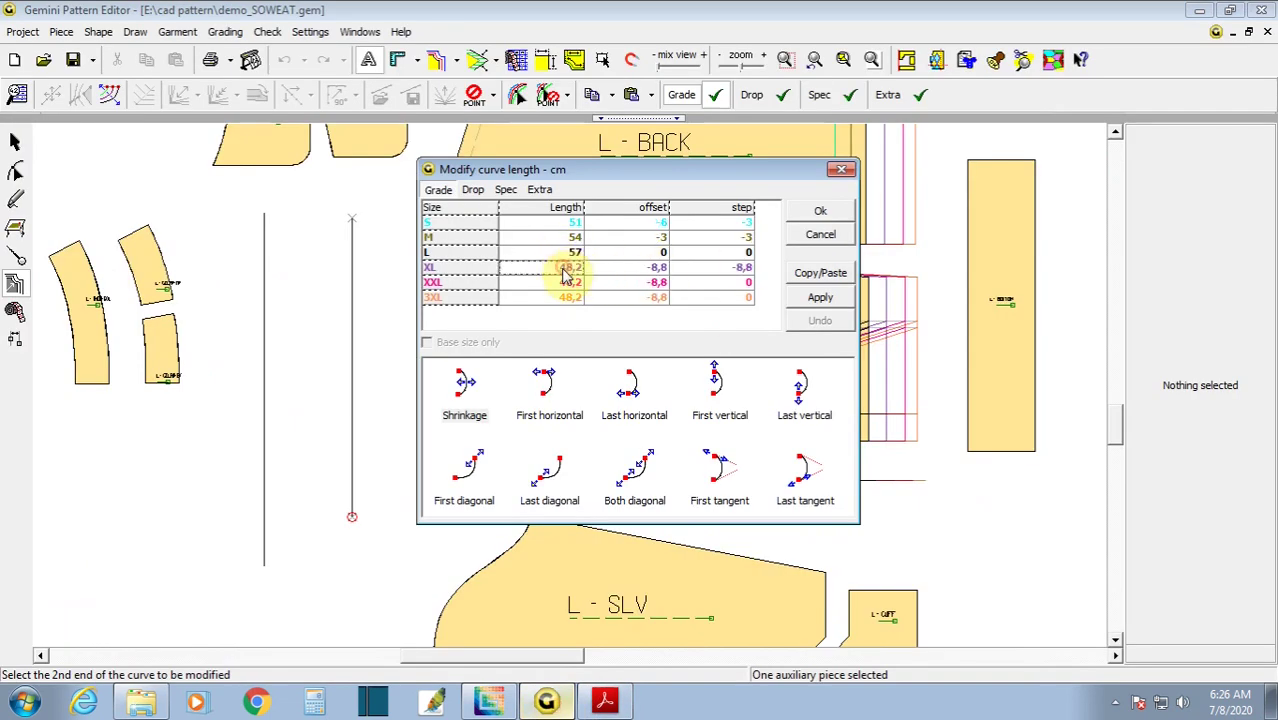
text(60)
key(Return)
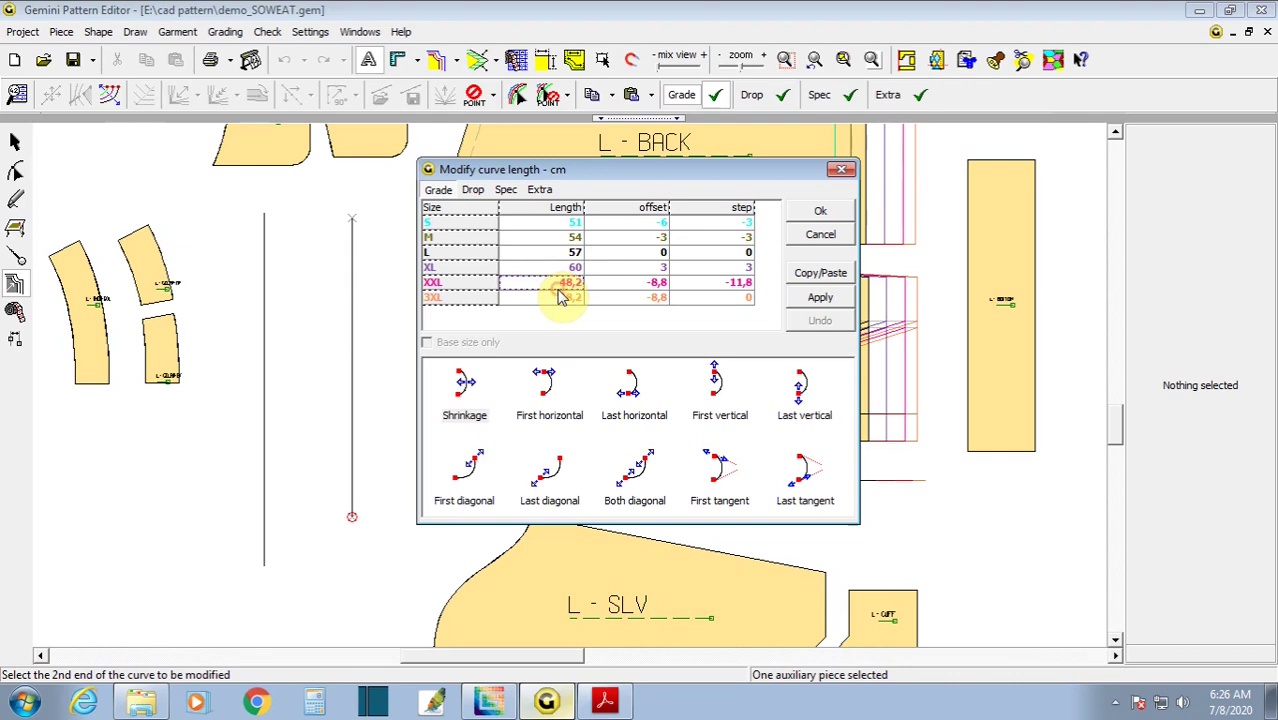
text(63)
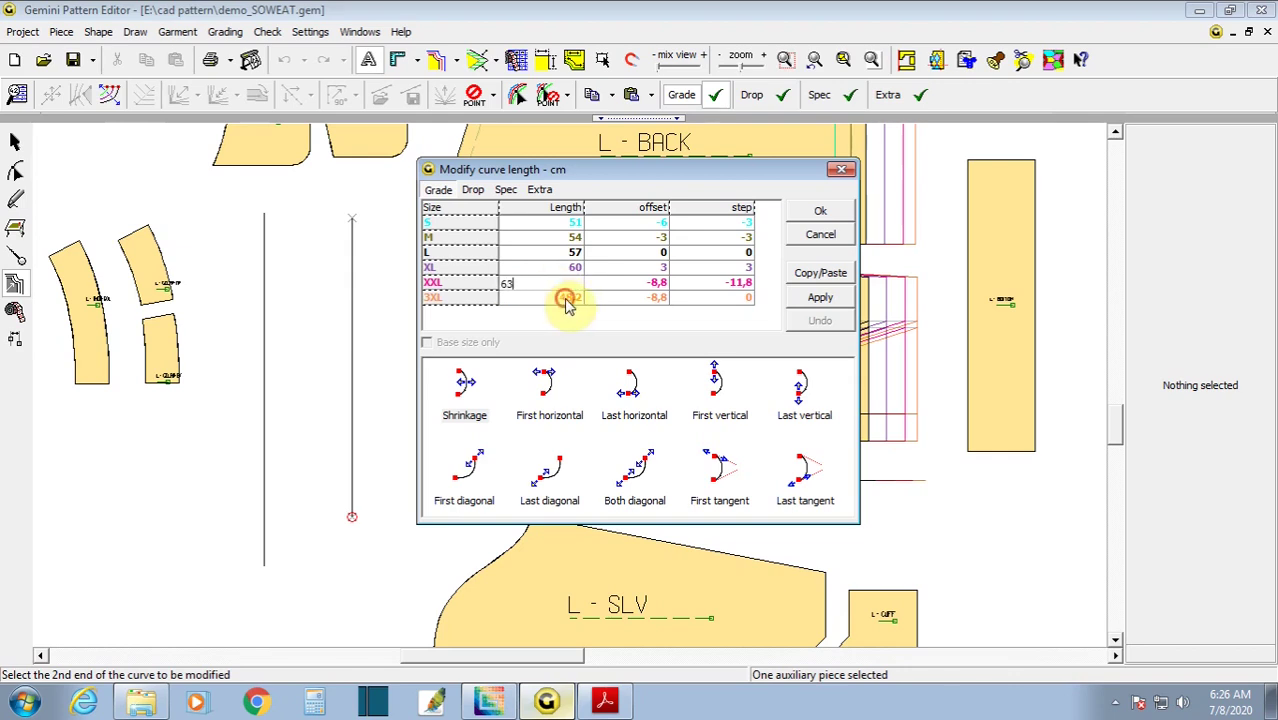
click(567, 303)
text(66)
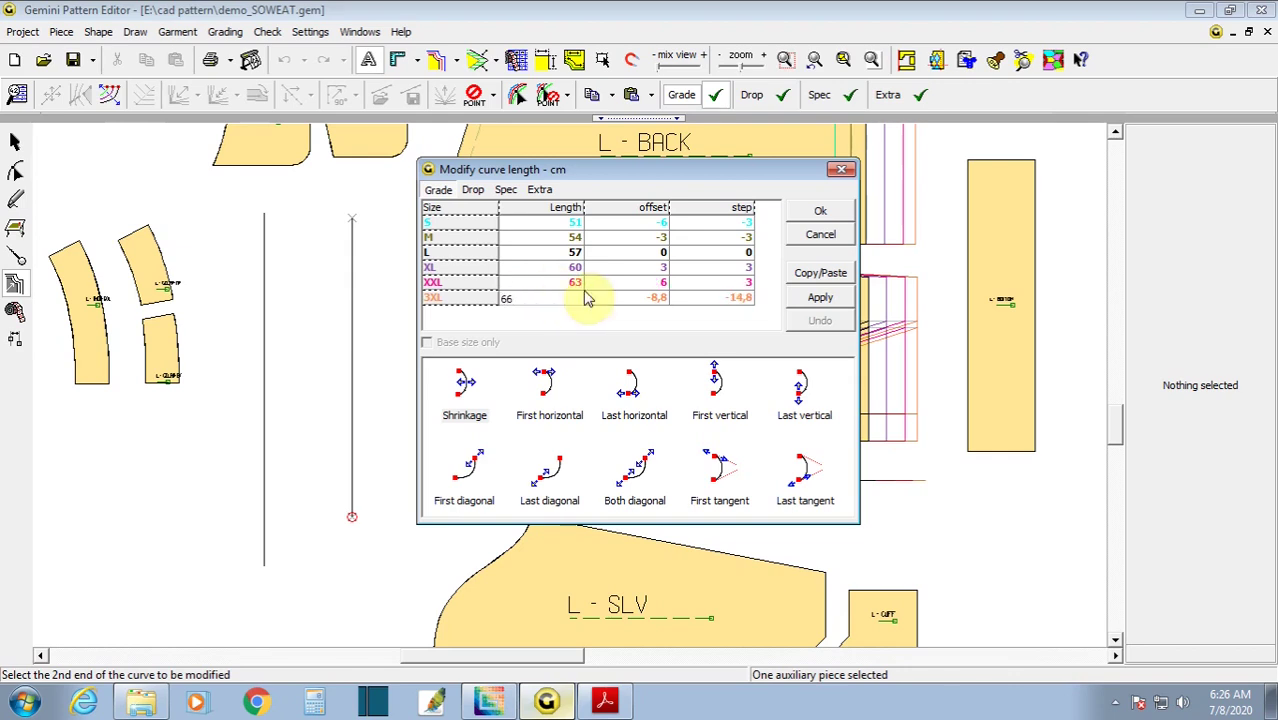
click(563, 289)
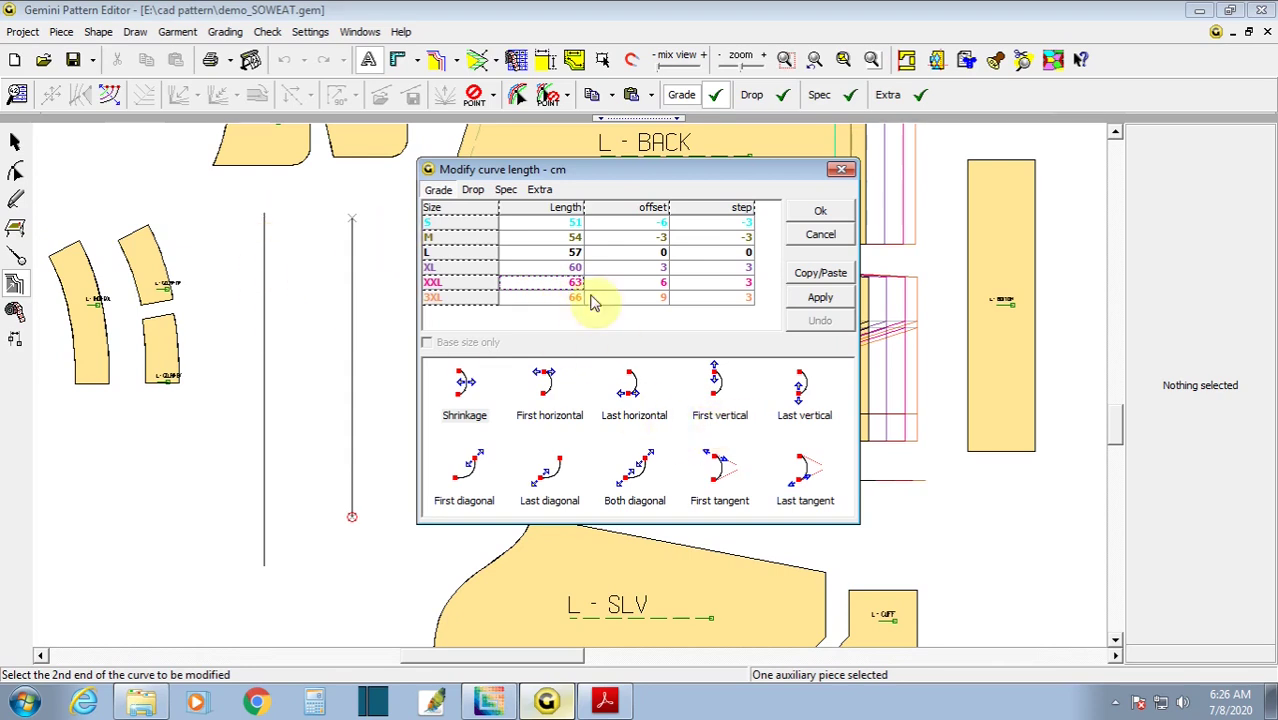
- Choose Both diagonal, apply the graded lengths and accept with Ok
click(636, 482)
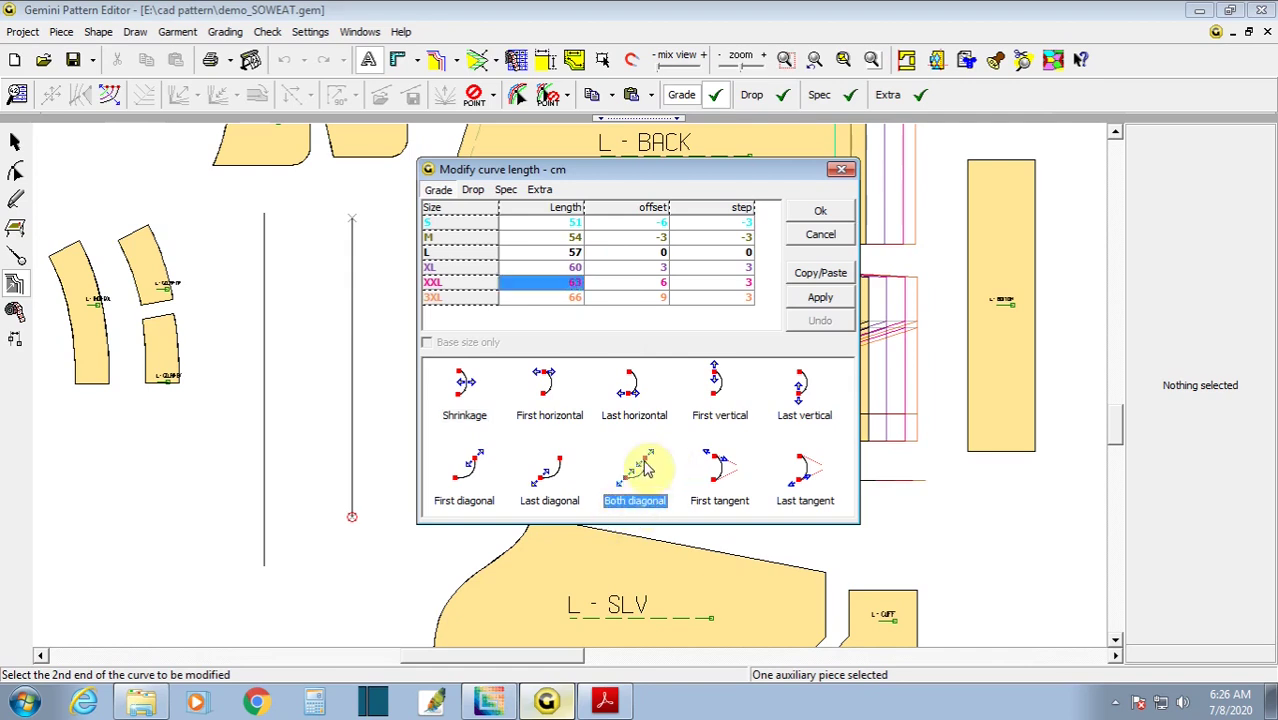
click(814, 299)
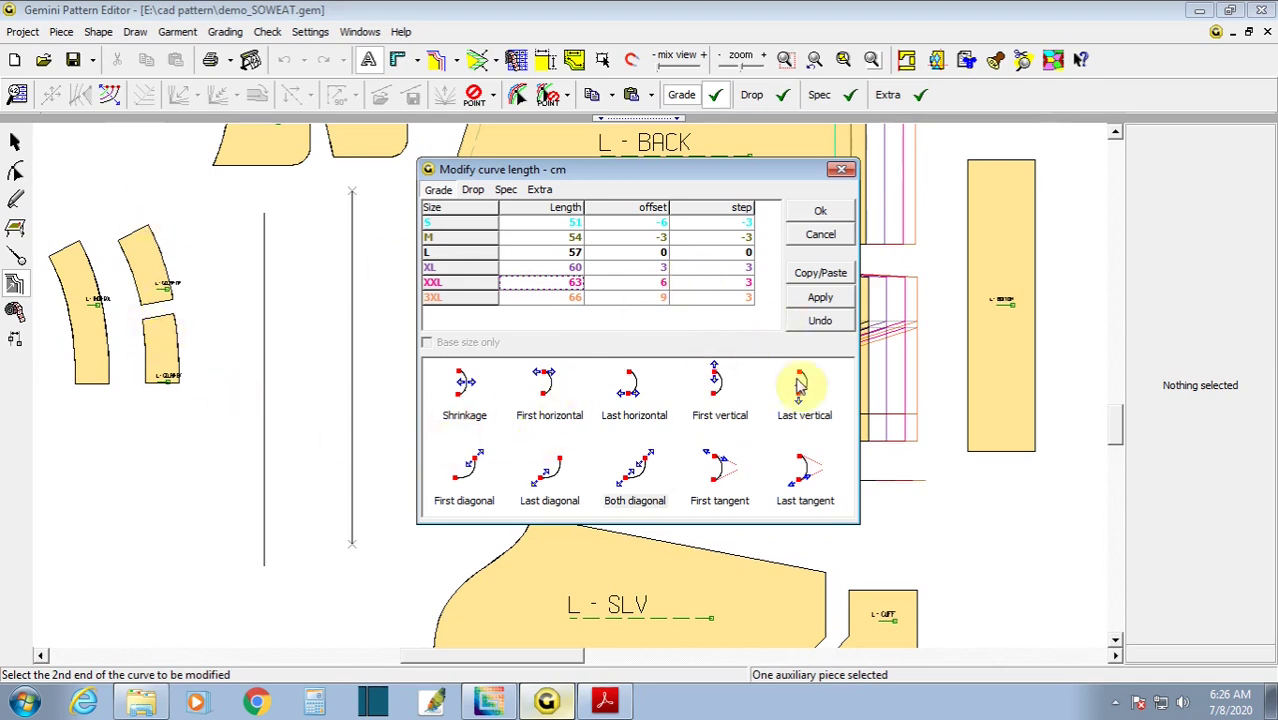
click(820, 211)
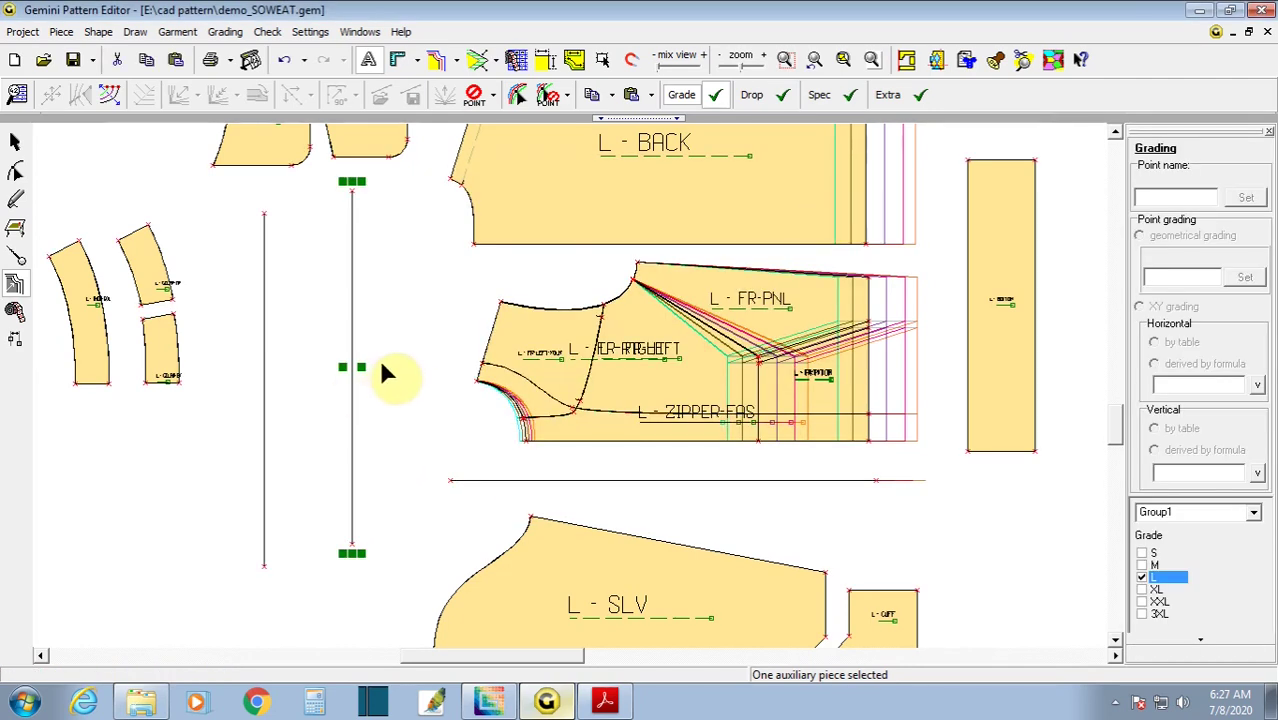
click(352, 189)
drag(822, 465, 828, 541)
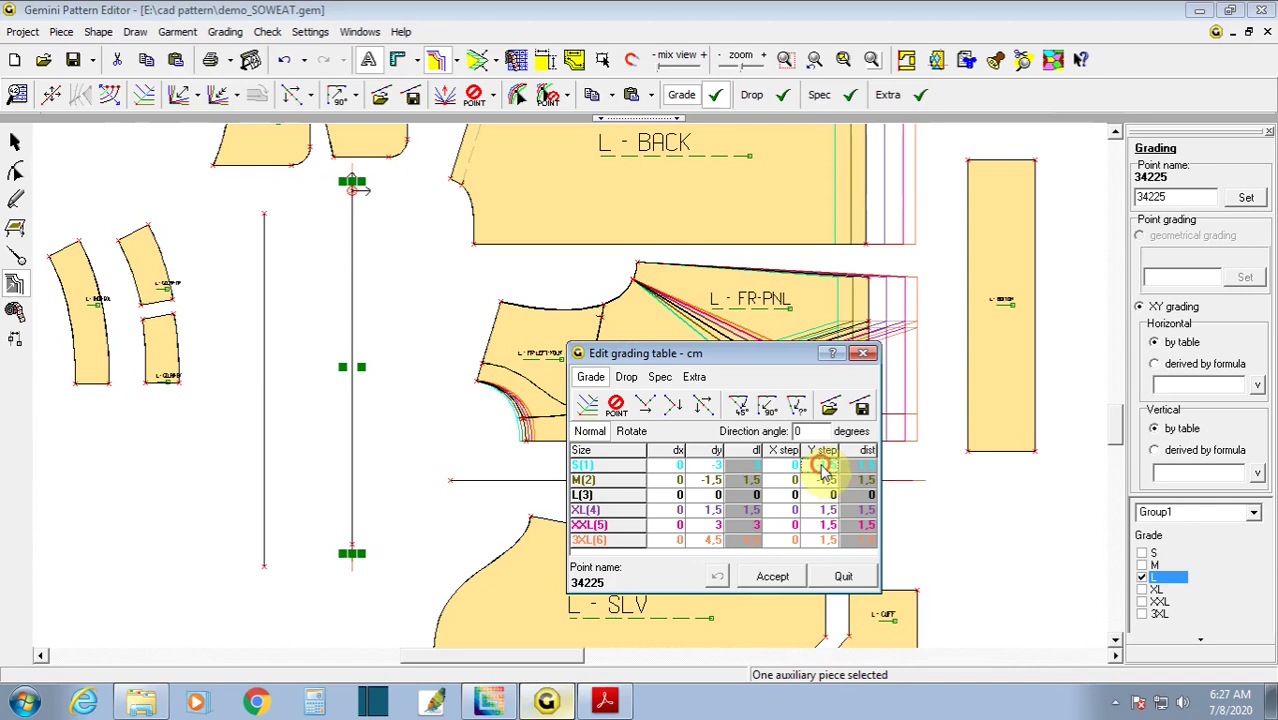
click(334, 536)
drag(850, 540, 830, 466)
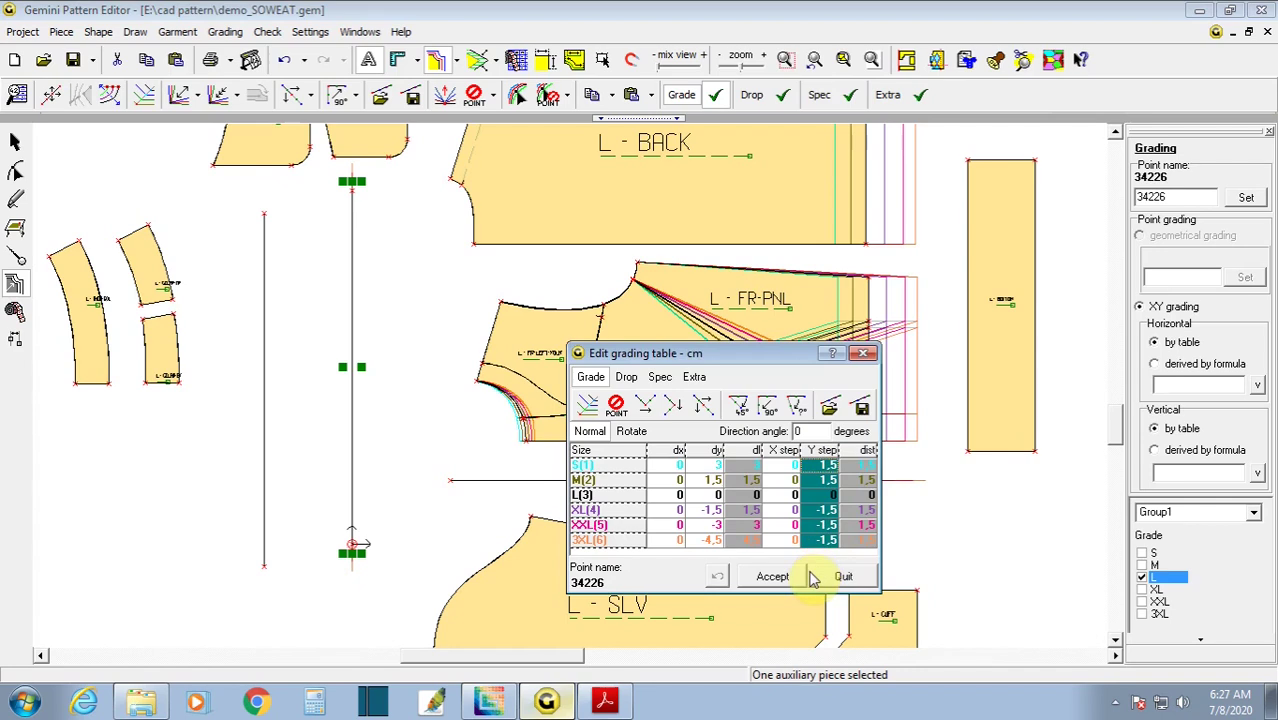
click(243, 196)
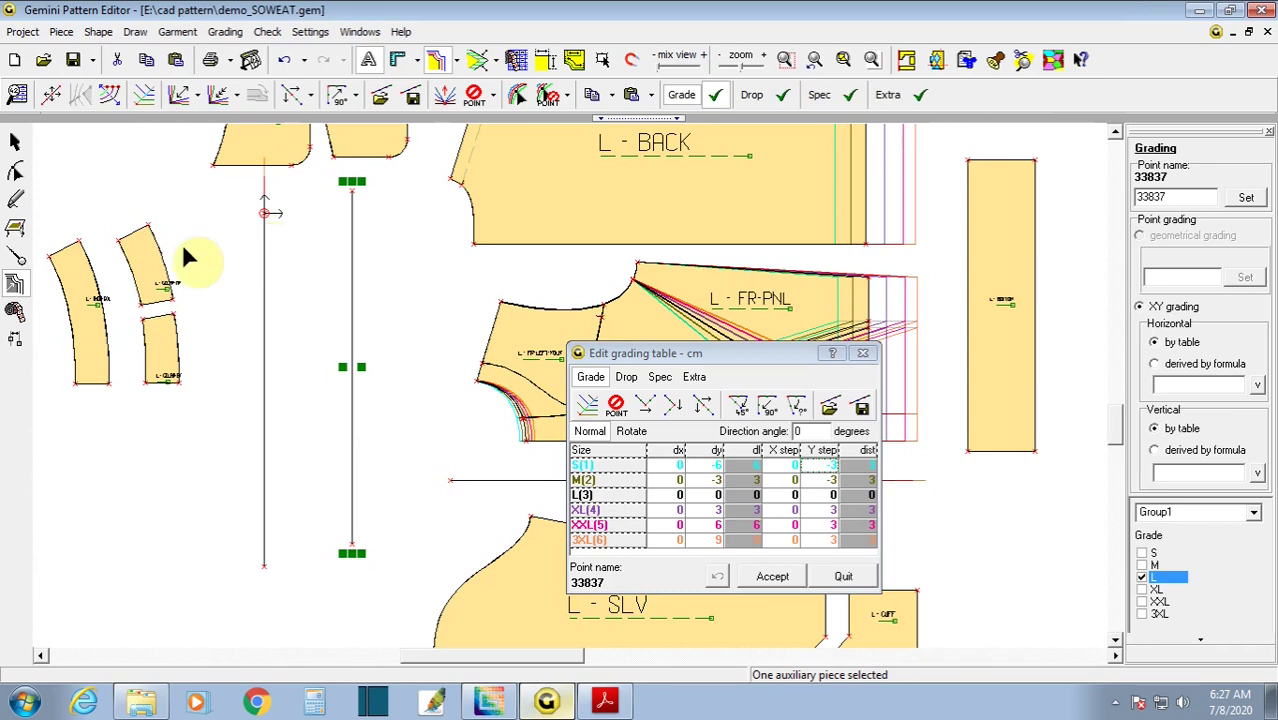
click(297, 381)
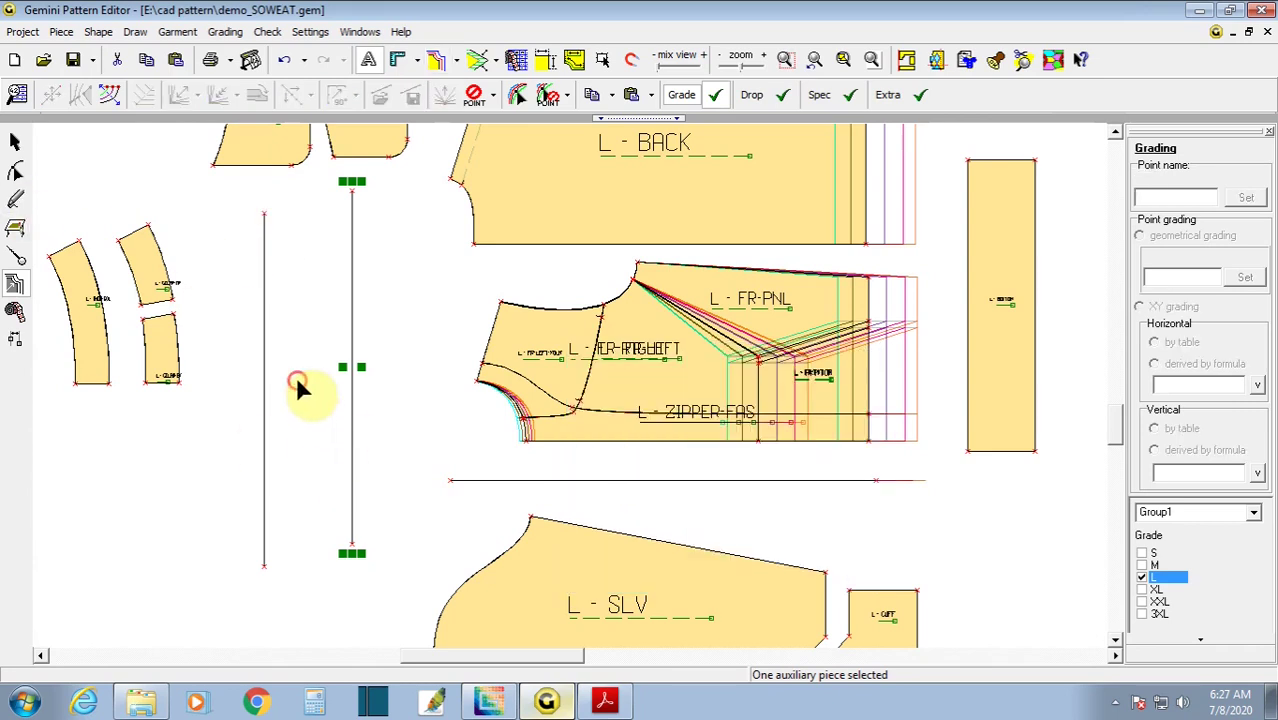
- With the Shape tool, divide the left vertical auxiliary line into 2 parts, creating a midpoint
click(250, 198)
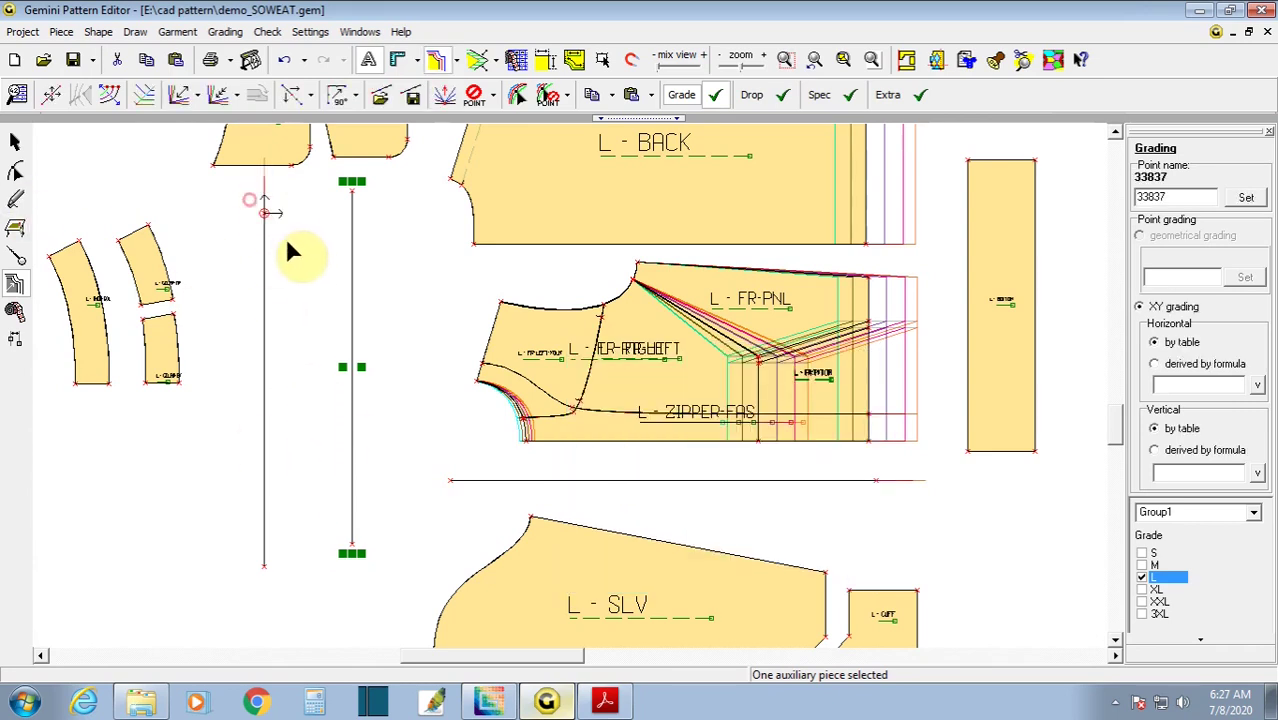
click(16, 172)
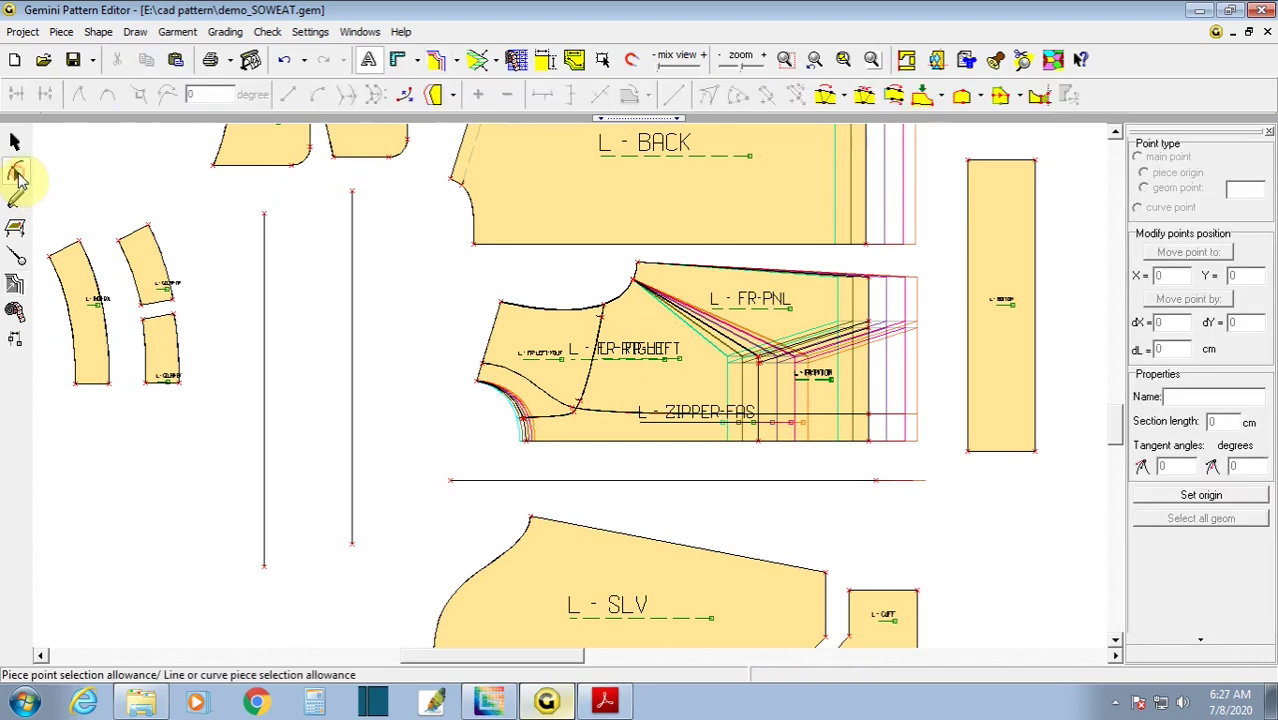
click(264, 390)
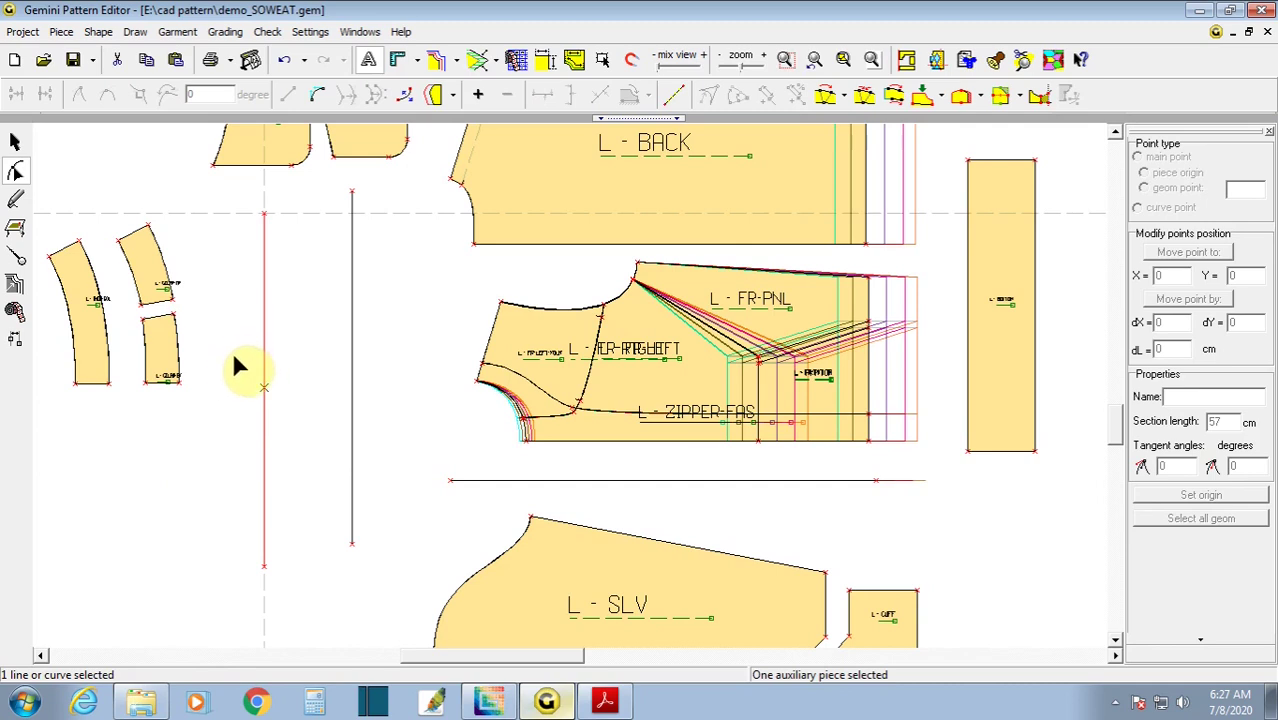
click(673, 107)
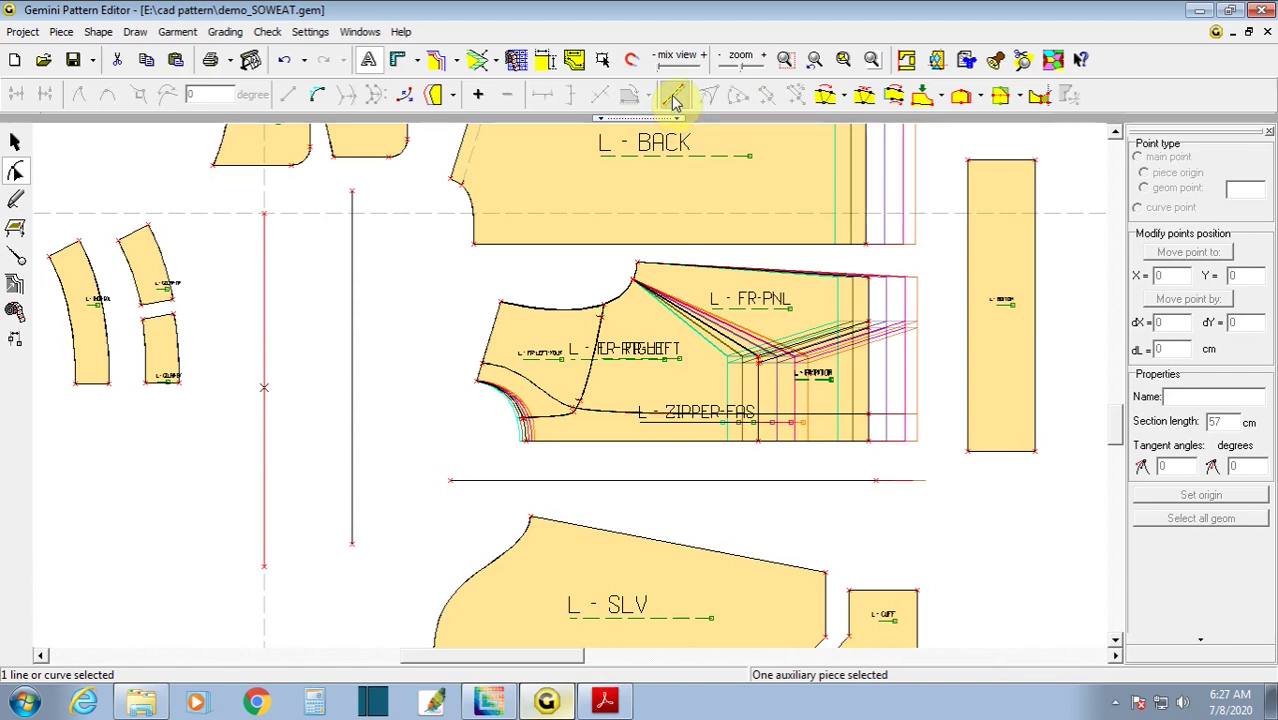
click(673, 100)
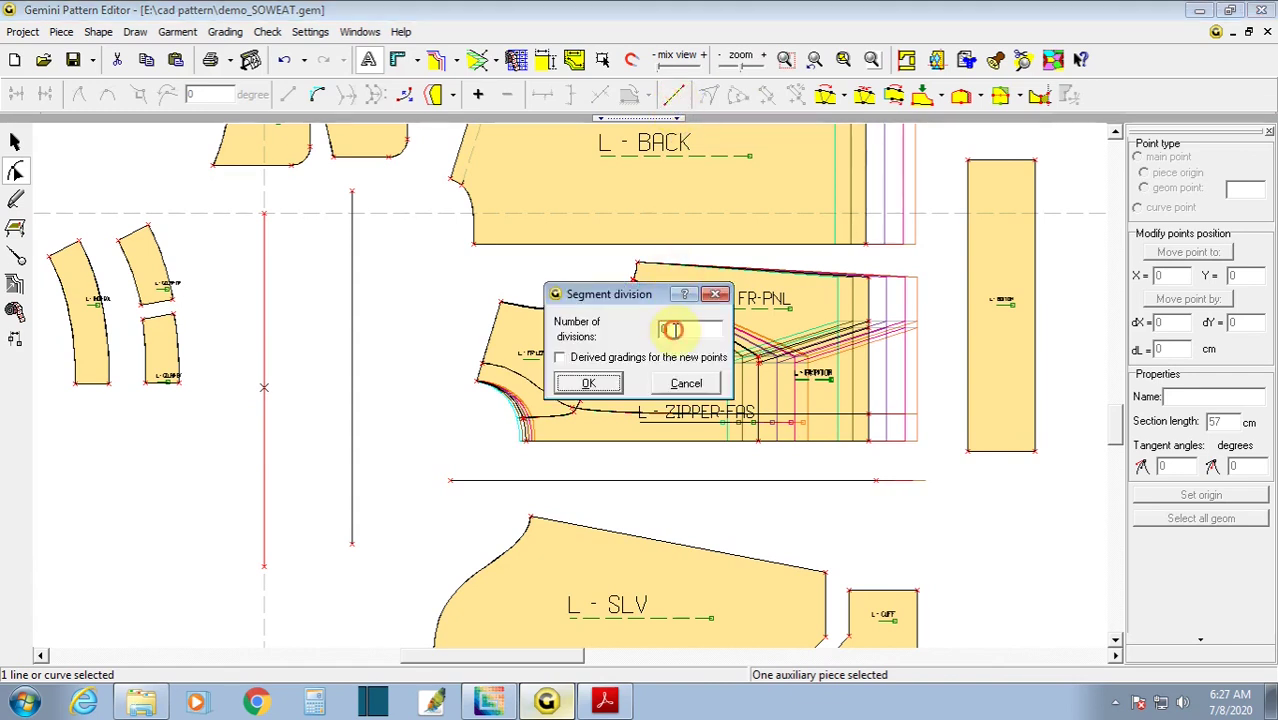
text(2)
click(590, 388)
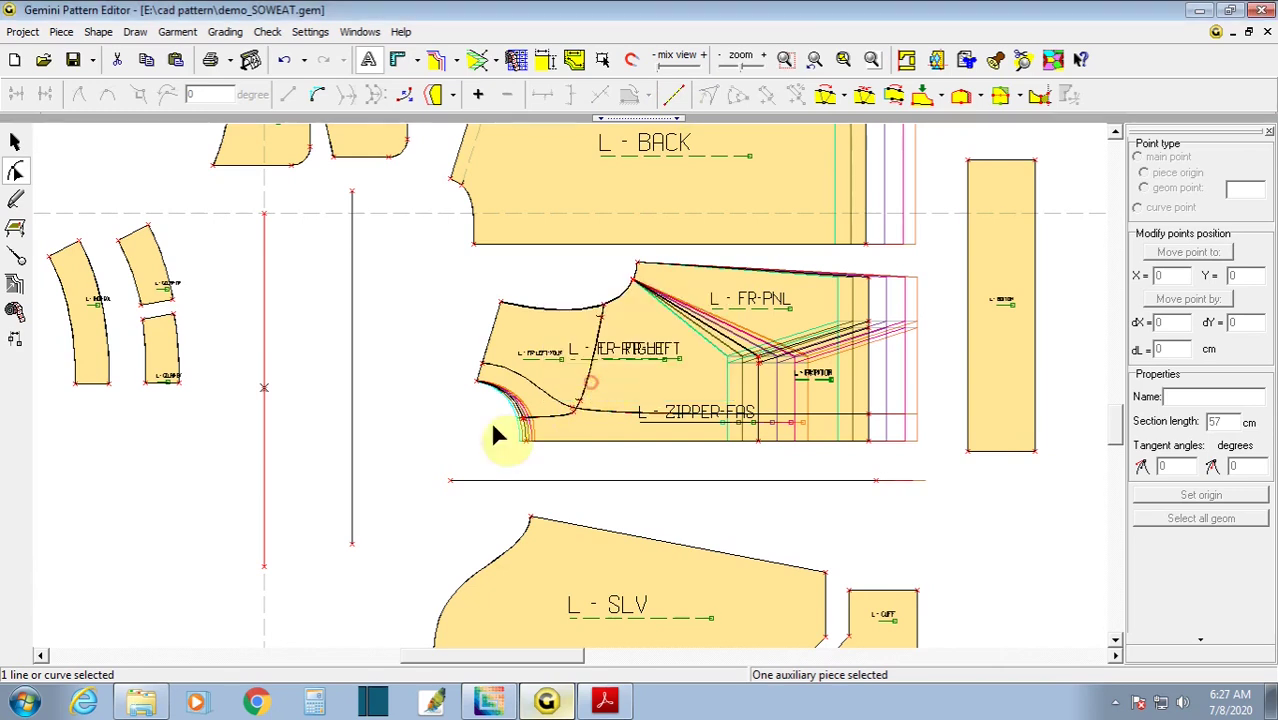
click(383, 388)
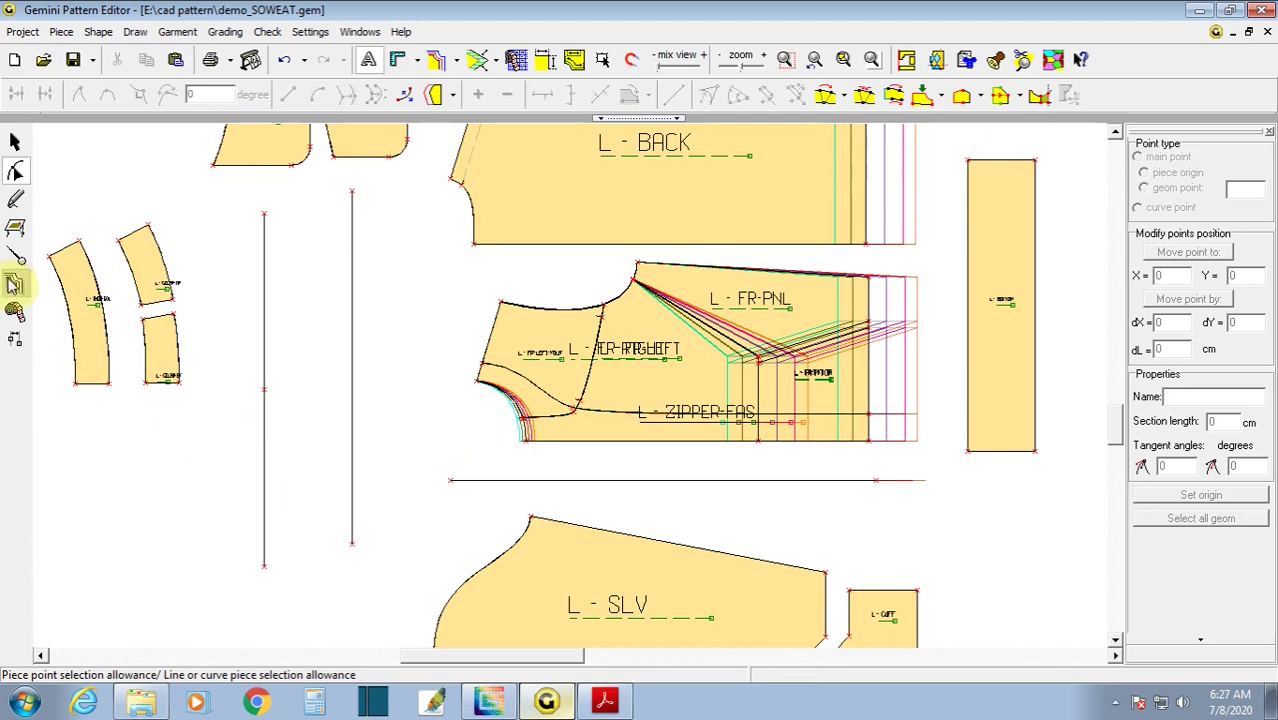
- Open the grading table for the left line's new midpoint and select its Y step values
click(14, 285)
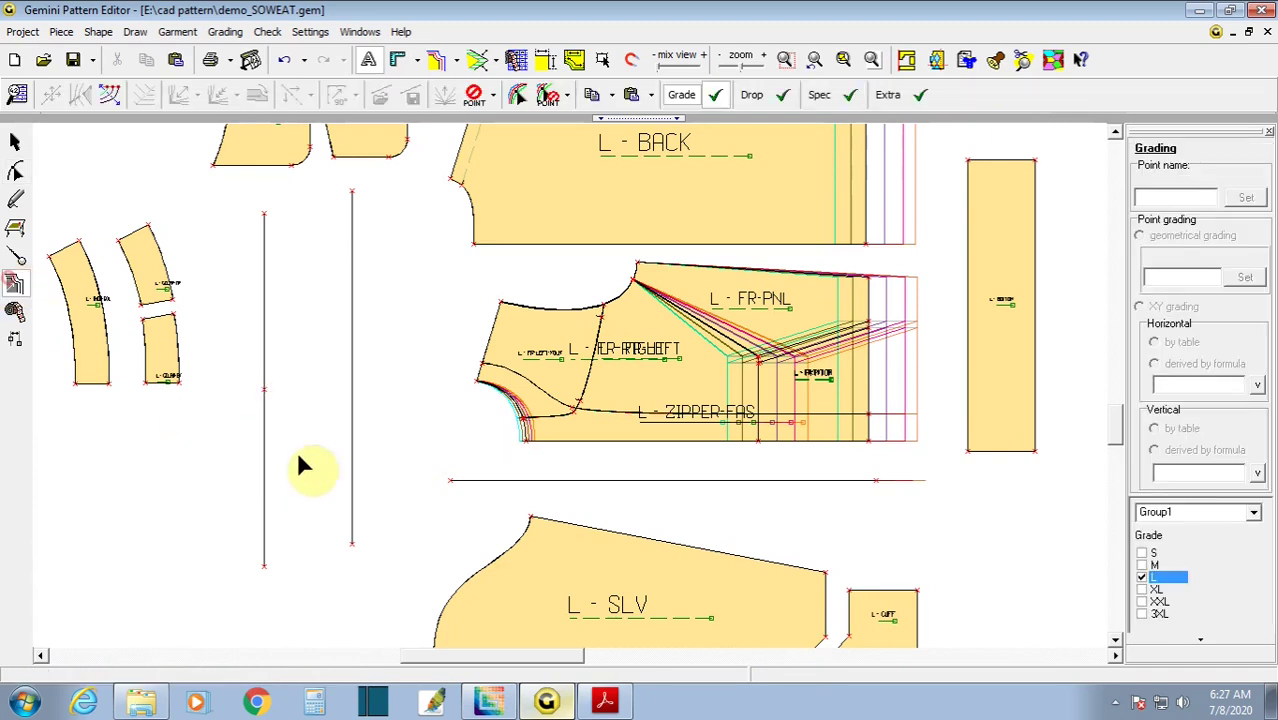
drag(228, 357, 280, 399)
right_click(280, 399)
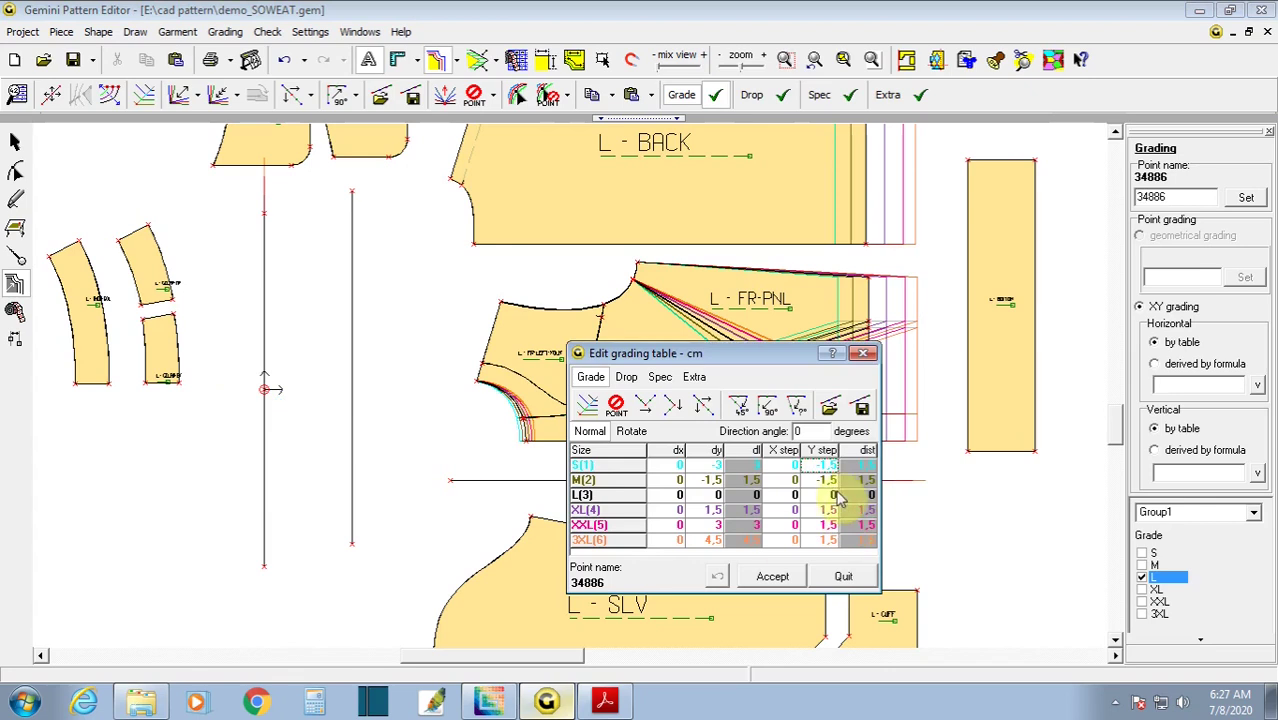
drag(826, 466, 830, 542)
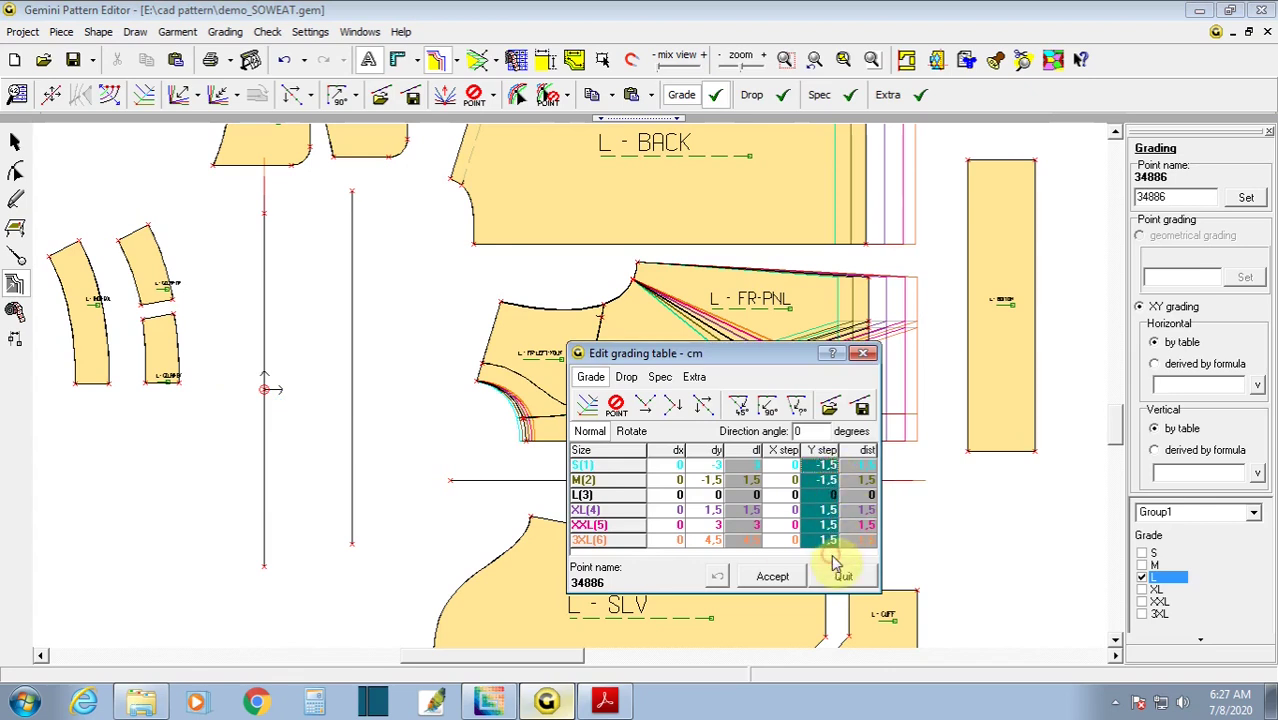
- Compare the left line's top and midpoint grading with the right line's top point (1.5 cm steps)
drag(260, 185, 299, 241)
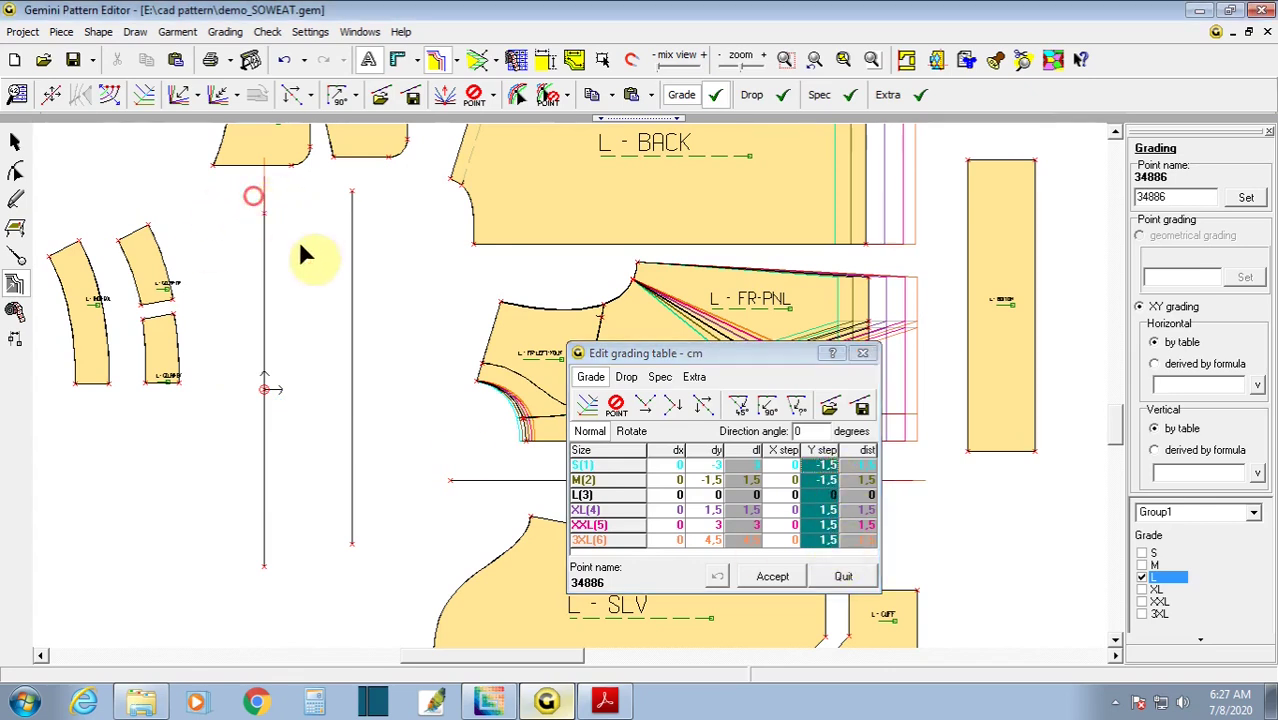
drag(246, 368, 271, 410)
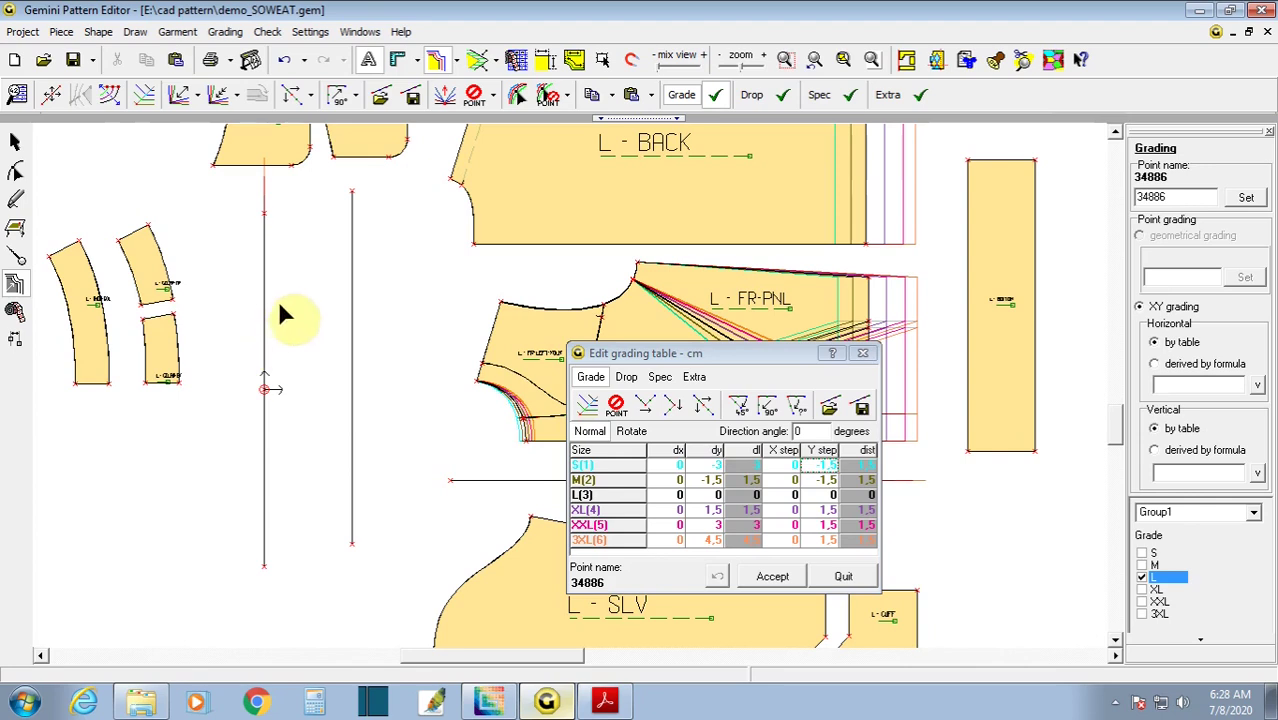
click(263, 211)
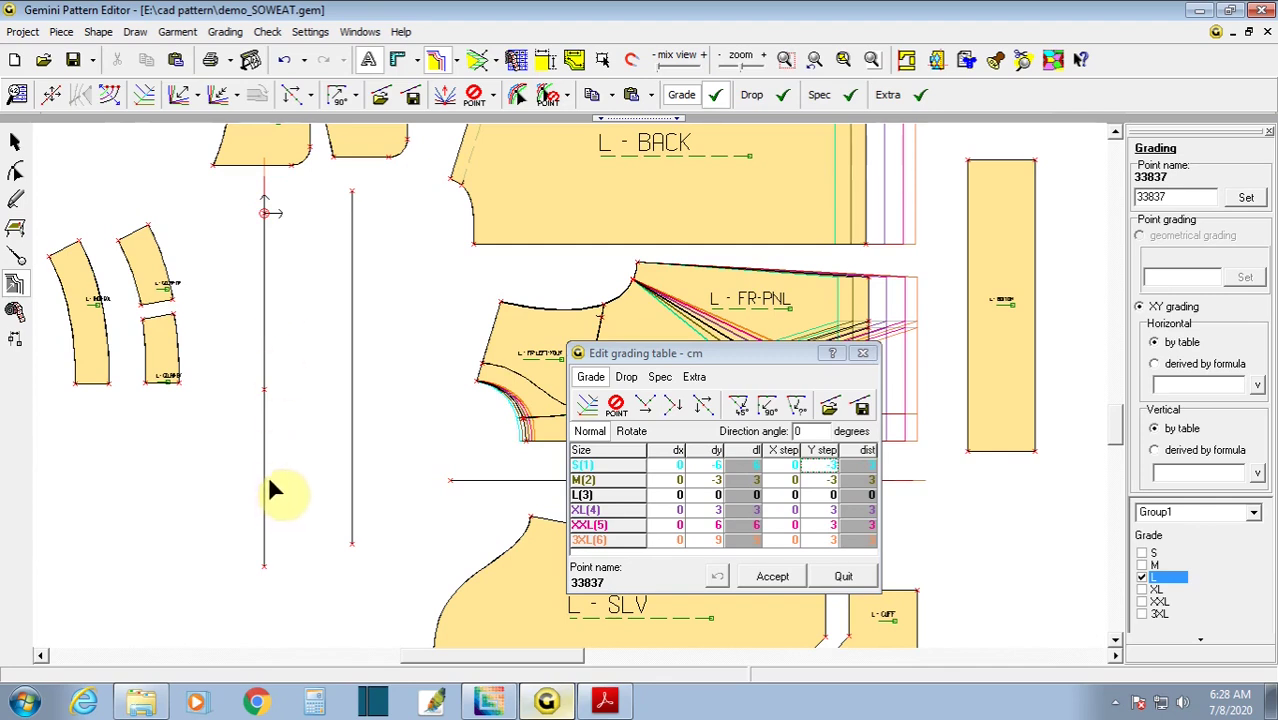
click(264, 390)
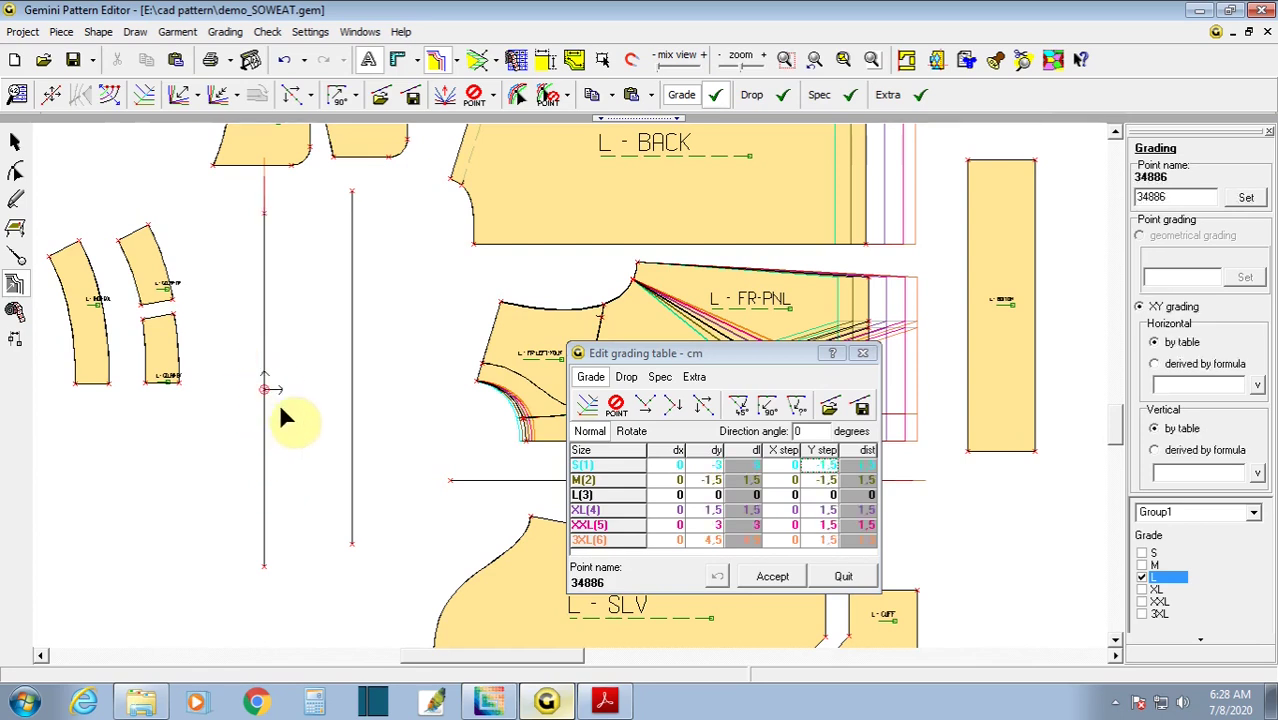
click(352, 190)
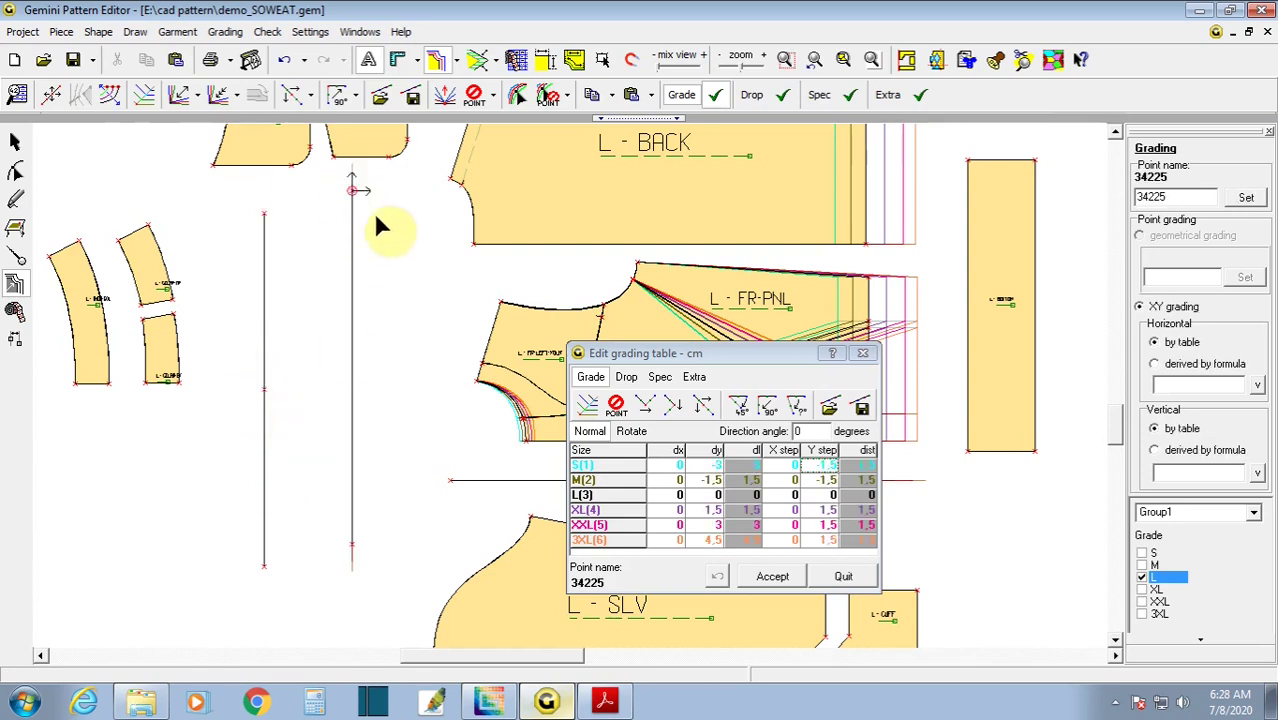
click(264, 390)
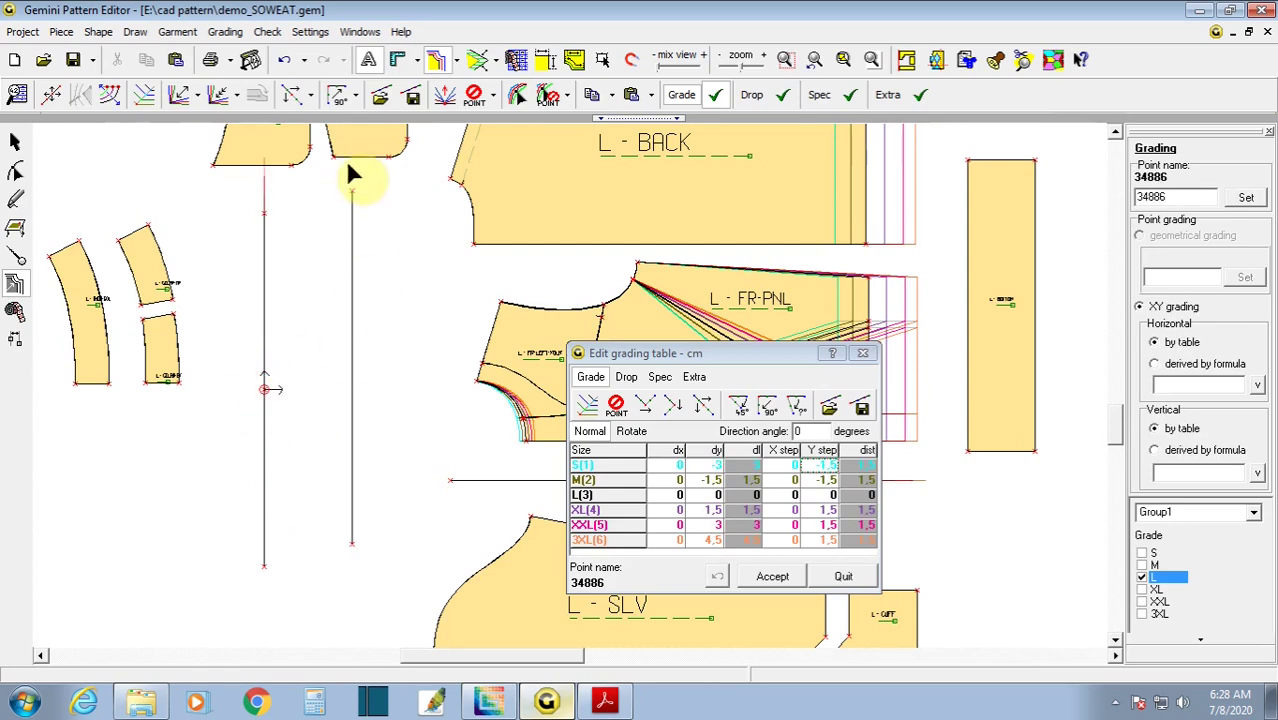
click(352, 190)
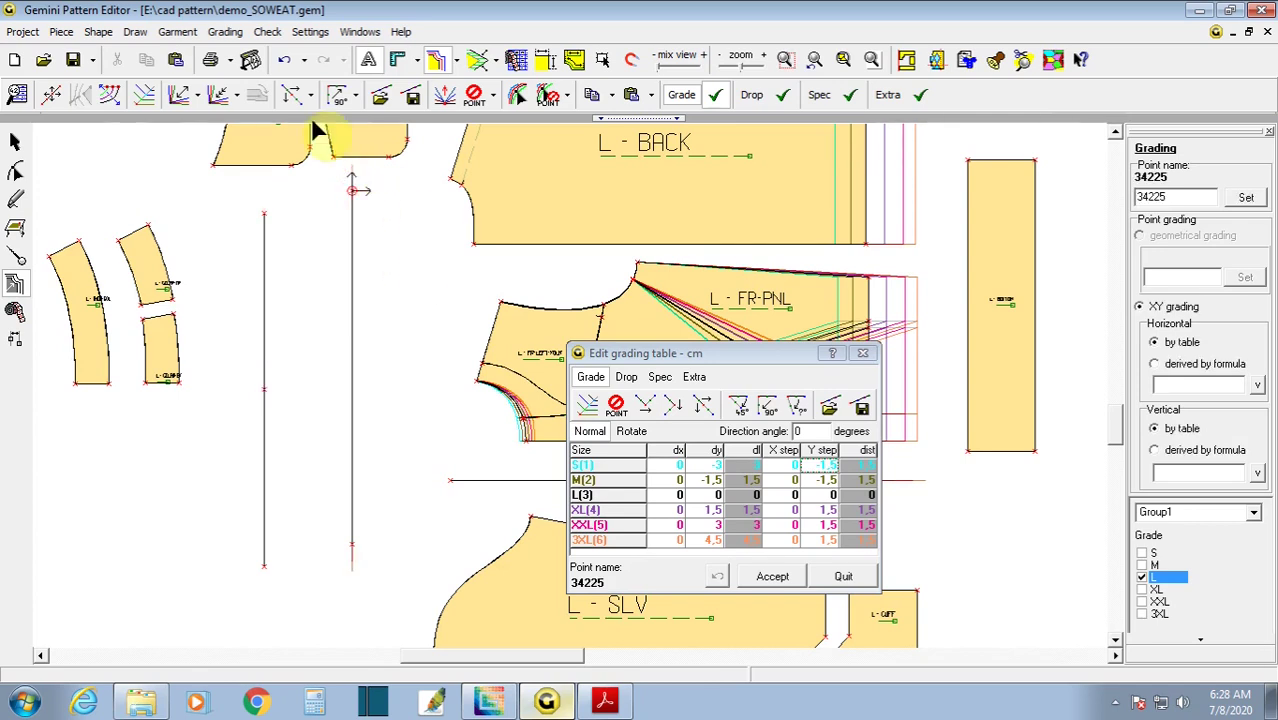
- Select the L - BACK and front panel points and apply Paste Y grading to them
key(Escape)
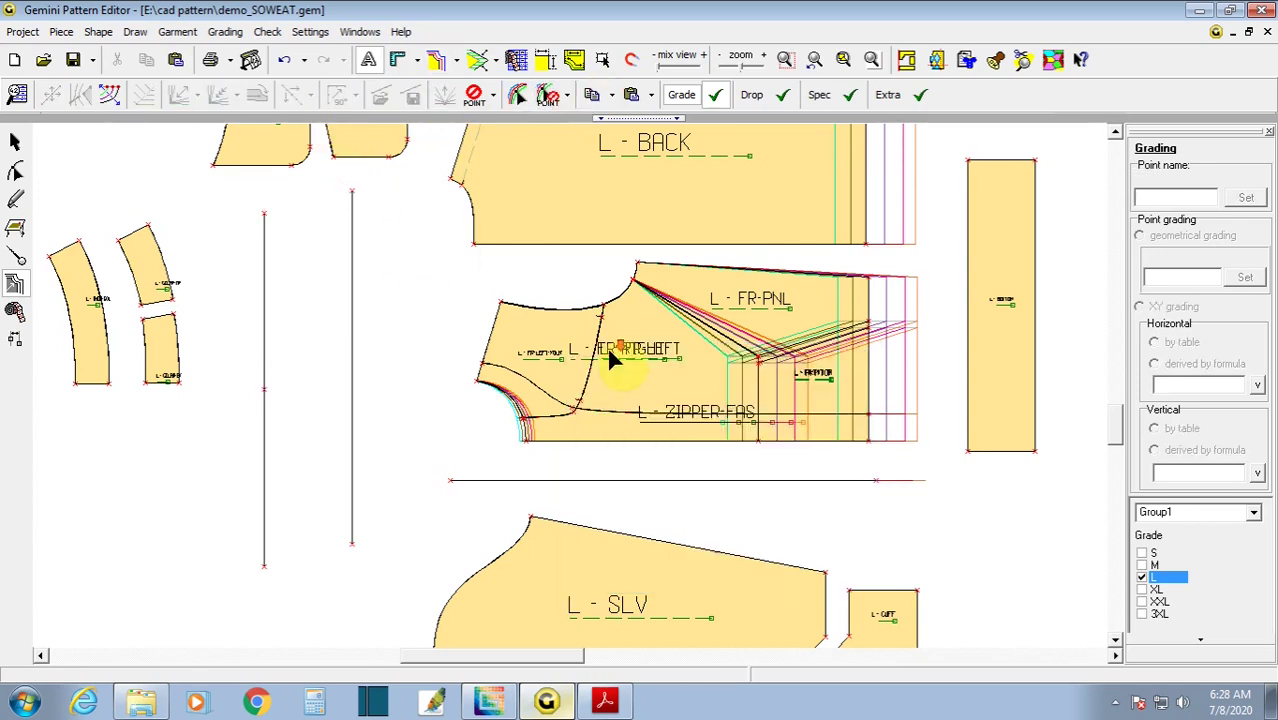
scroll(613, 360, down, 2)
drag(659, 266, 322, 340)
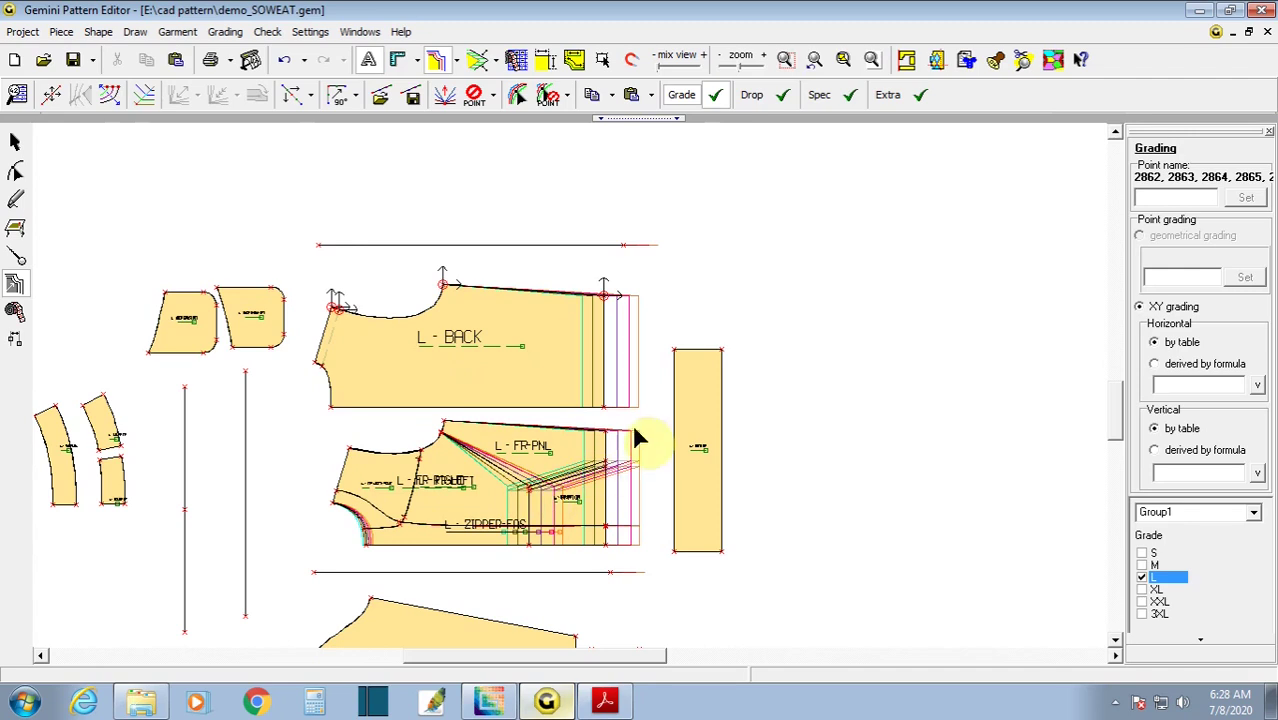
drag(650, 414, 332, 478)
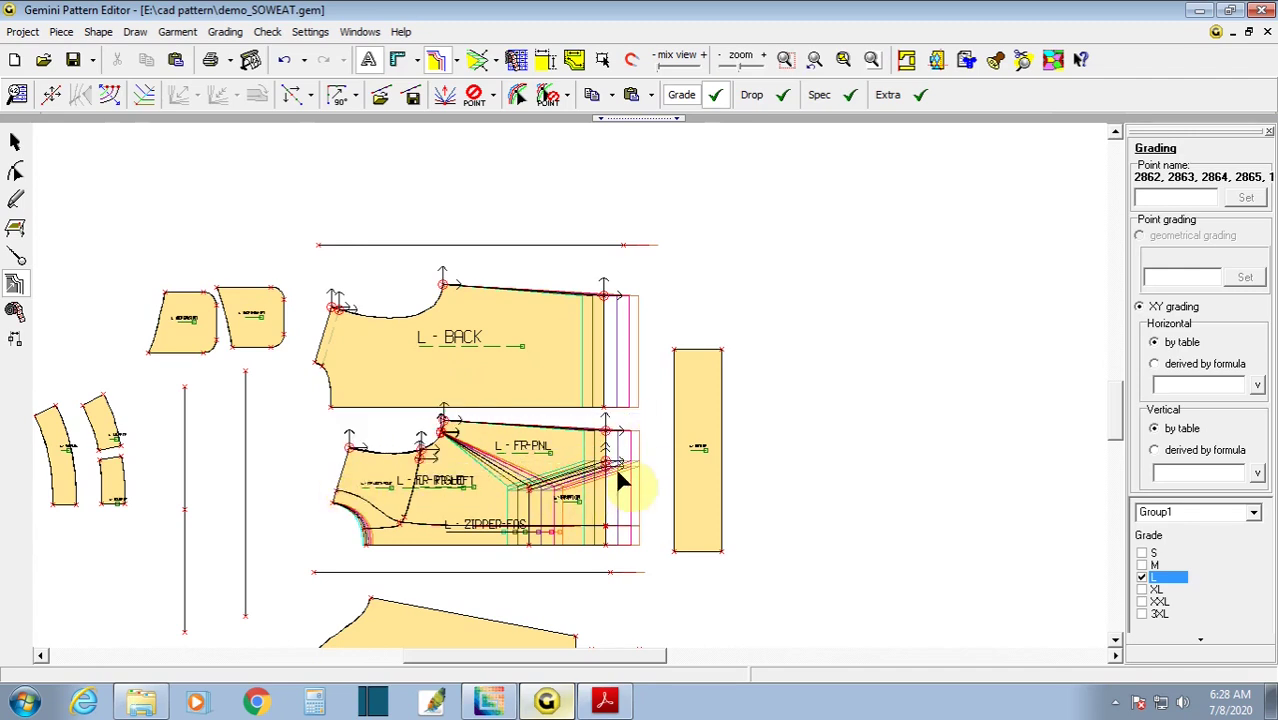
click(639, 449)
drag(576, 480, 495, 507)
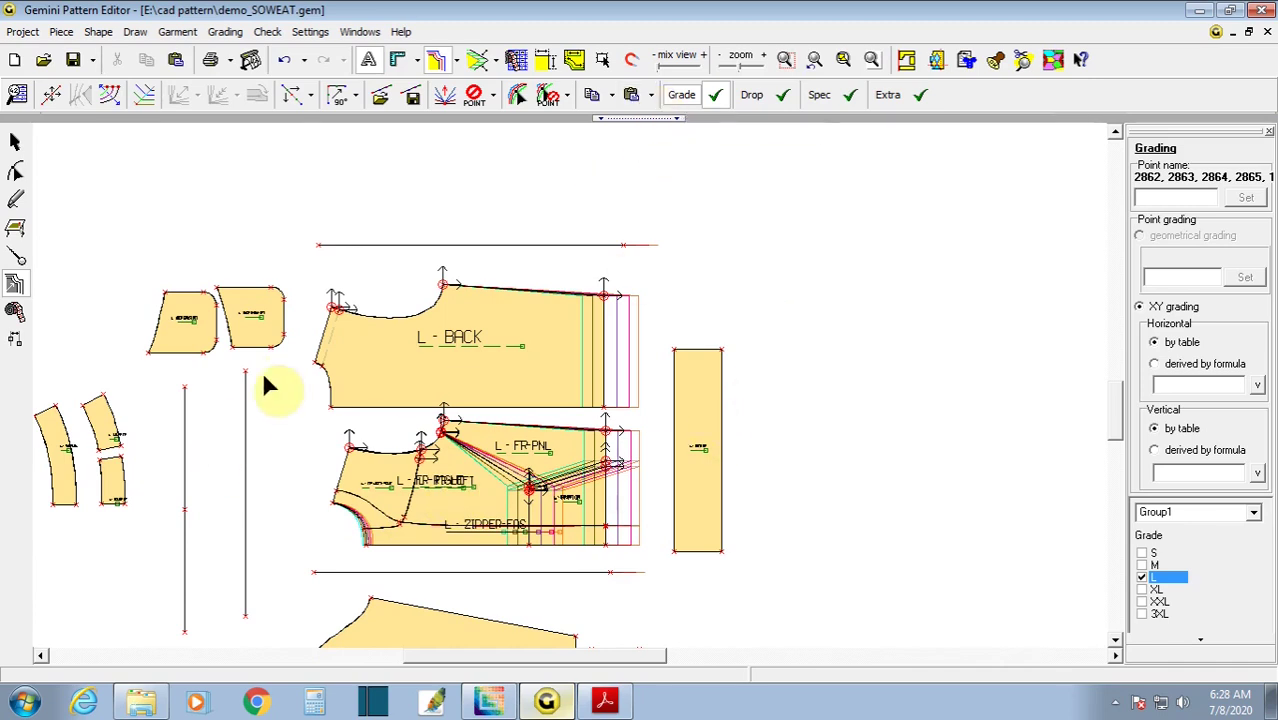
click(648, 95)
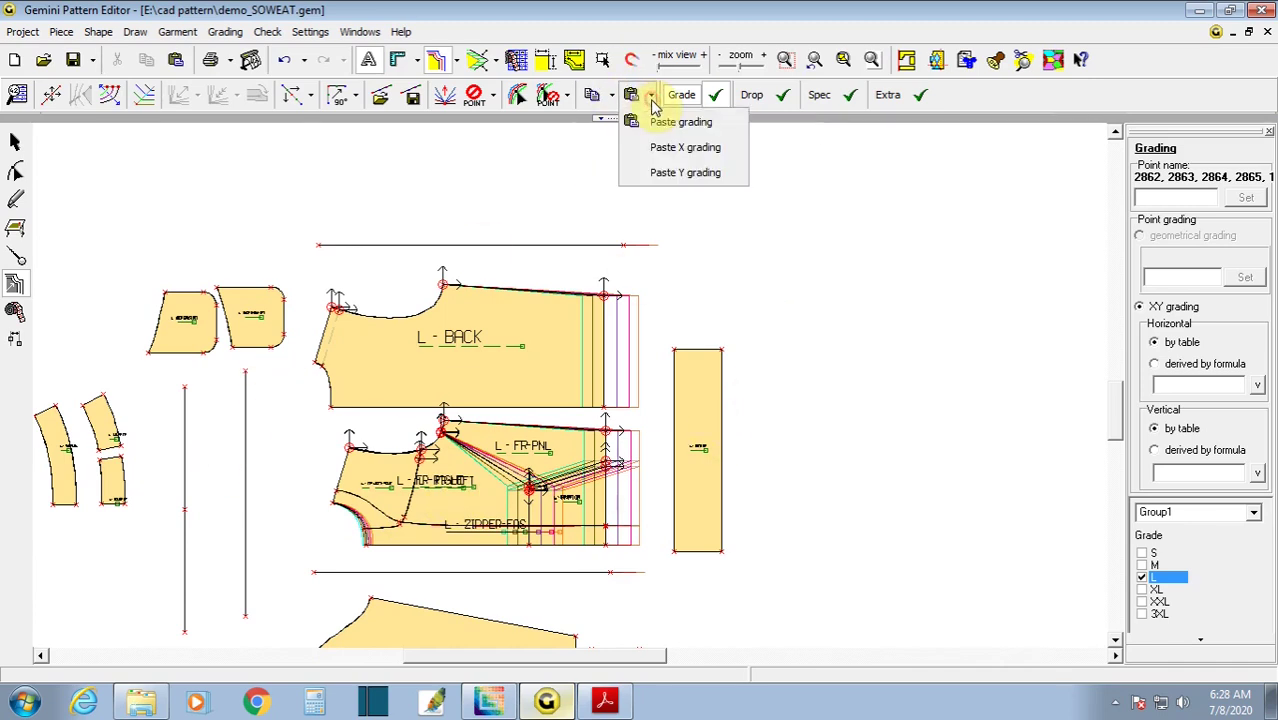
click(686, 174)
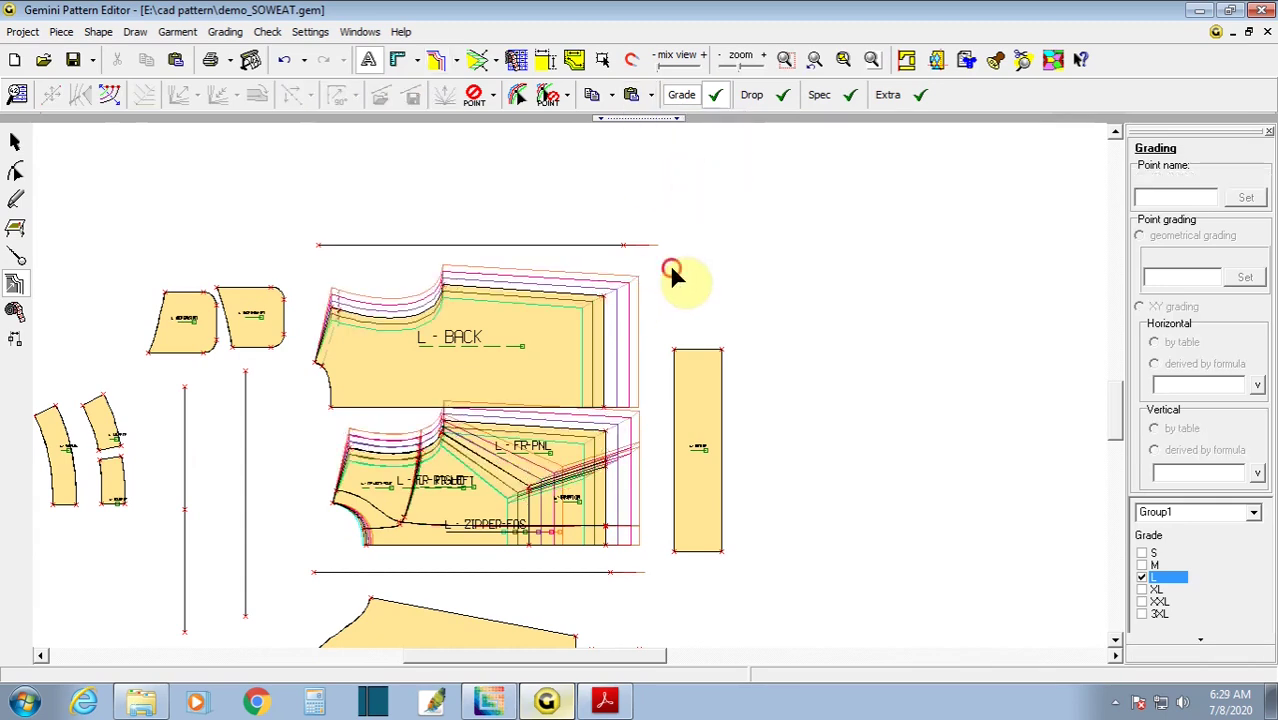
- Save demo_SOWEAT.gem, accepting the DEMO version warning
scroll(568, 378, up, 1)
scroll(456, 461, up, 1)
scroll(615, 368, up, 1)
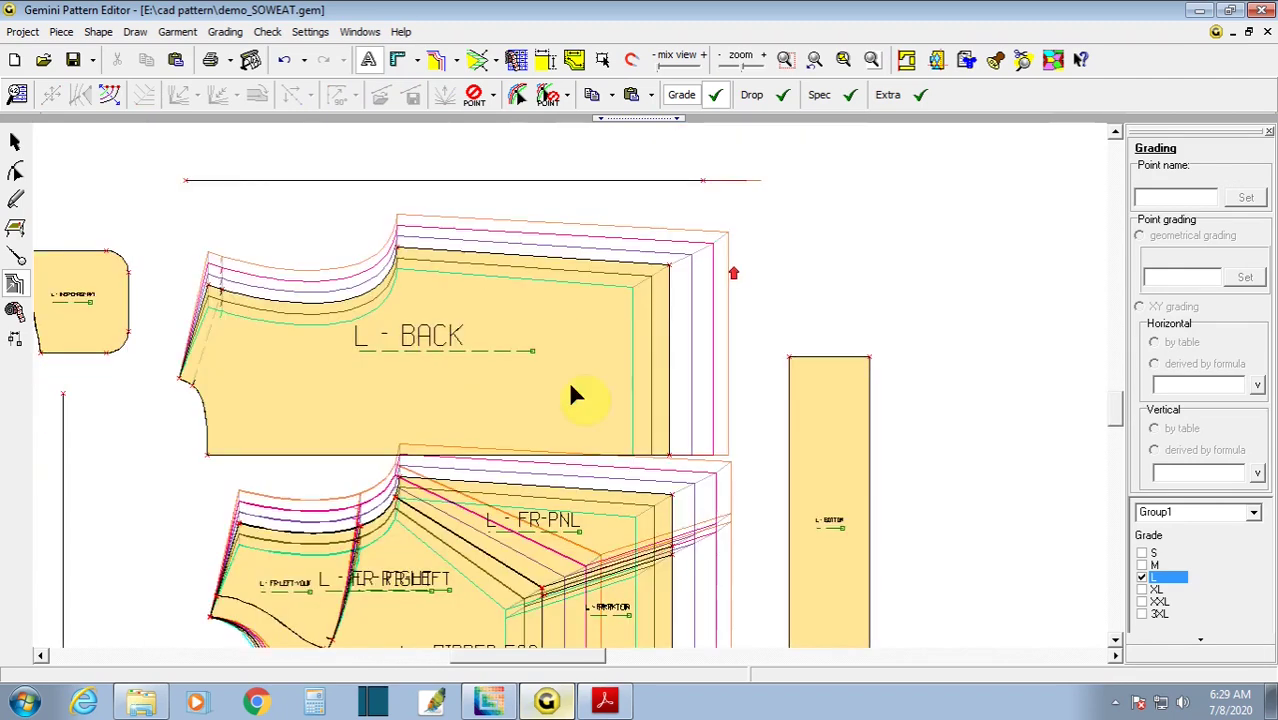
click(76, 60)
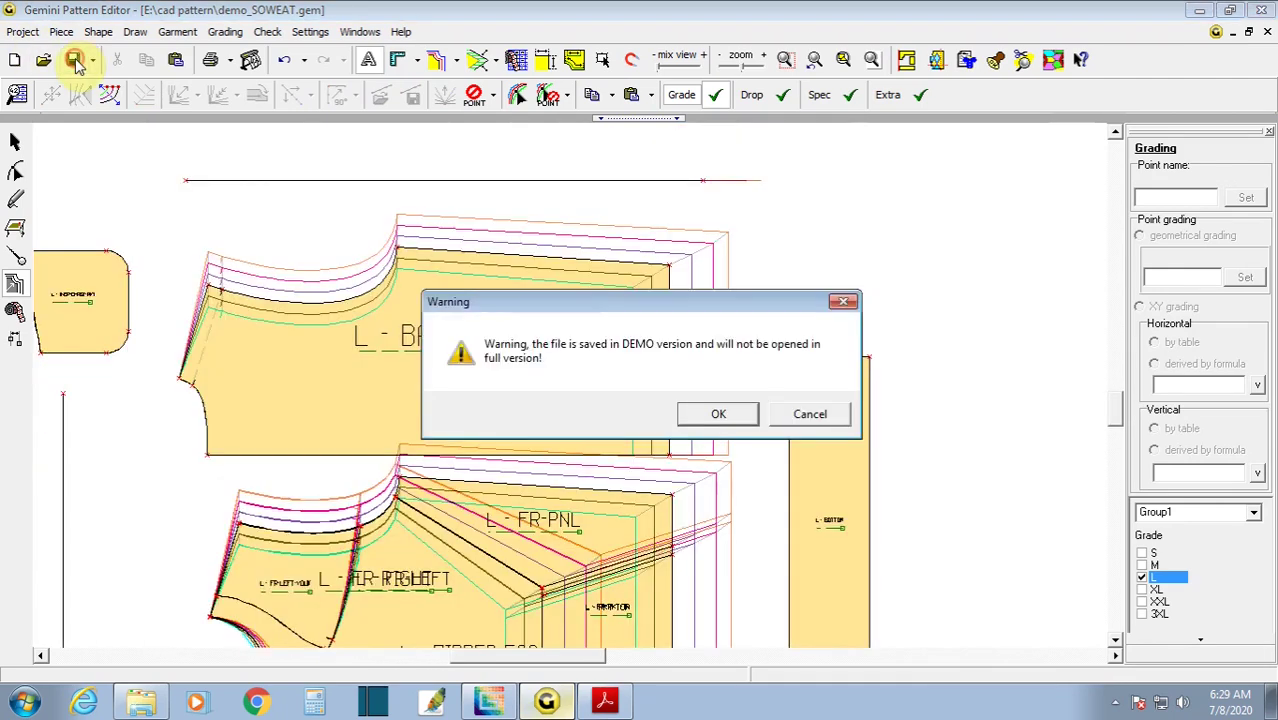
click(716, 417)
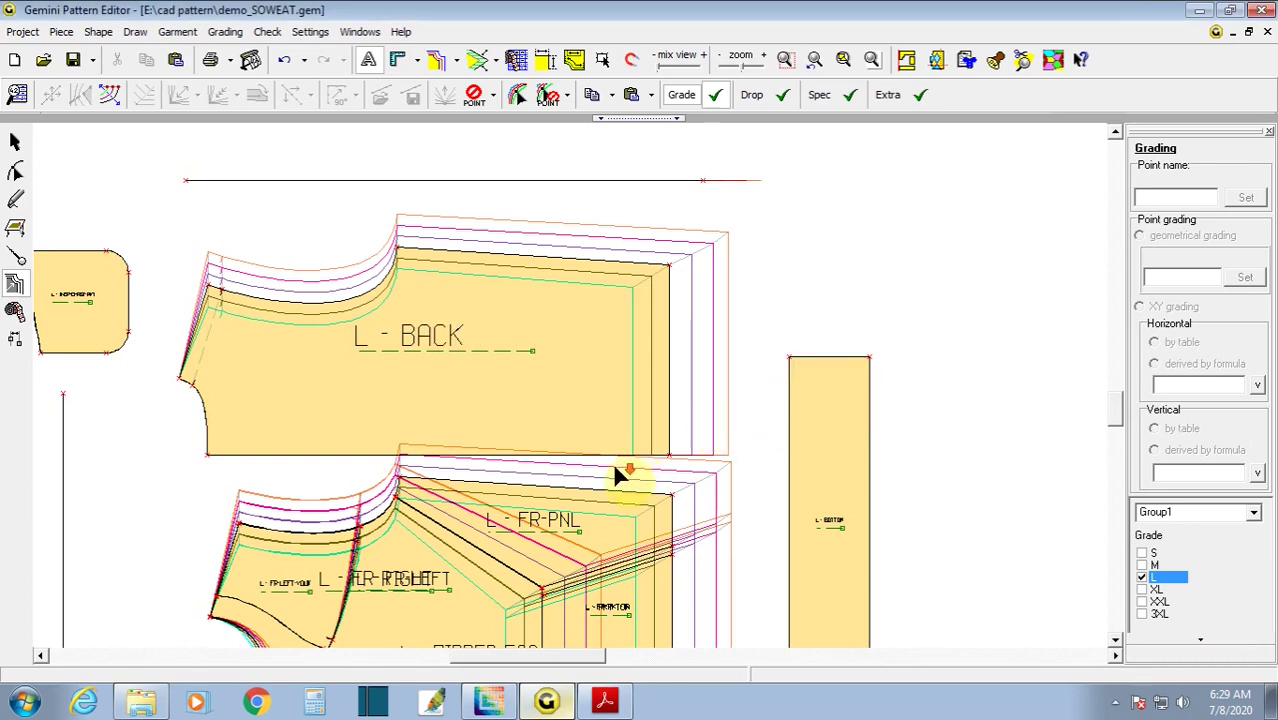
scroll(555, 520, down, 1)
scroll(555, 520, up, 1)
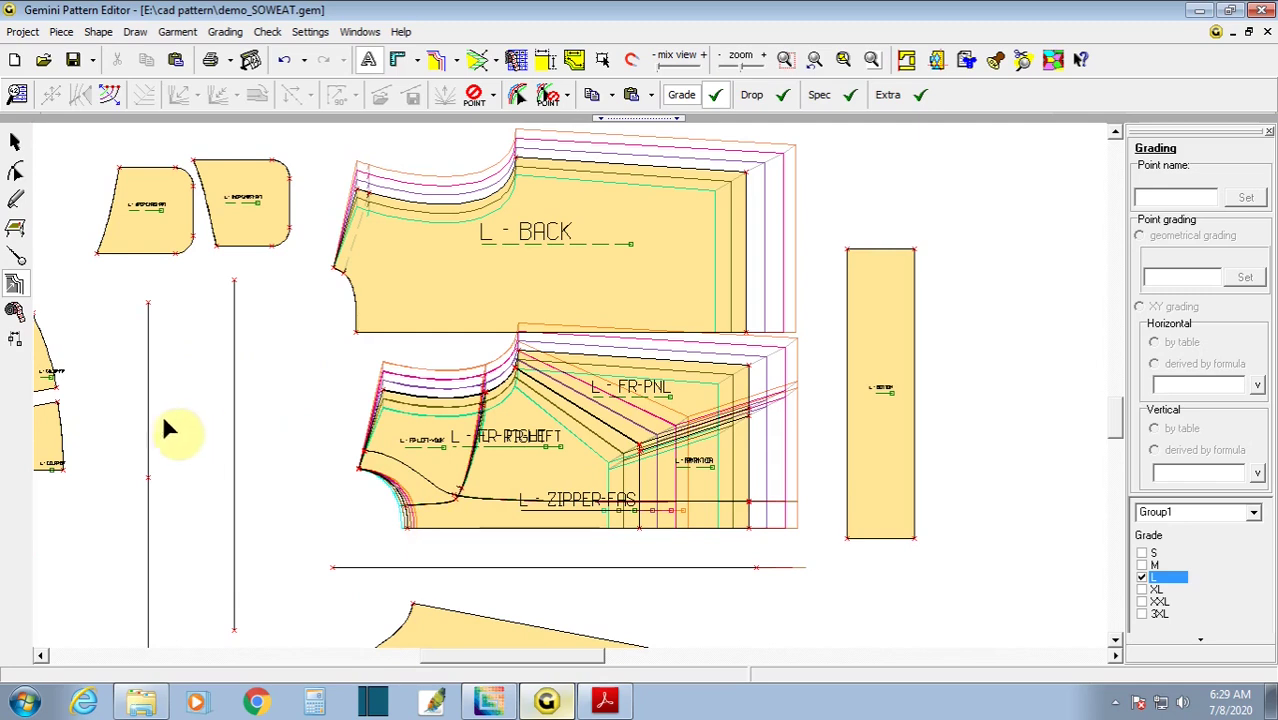
click(14, 141)
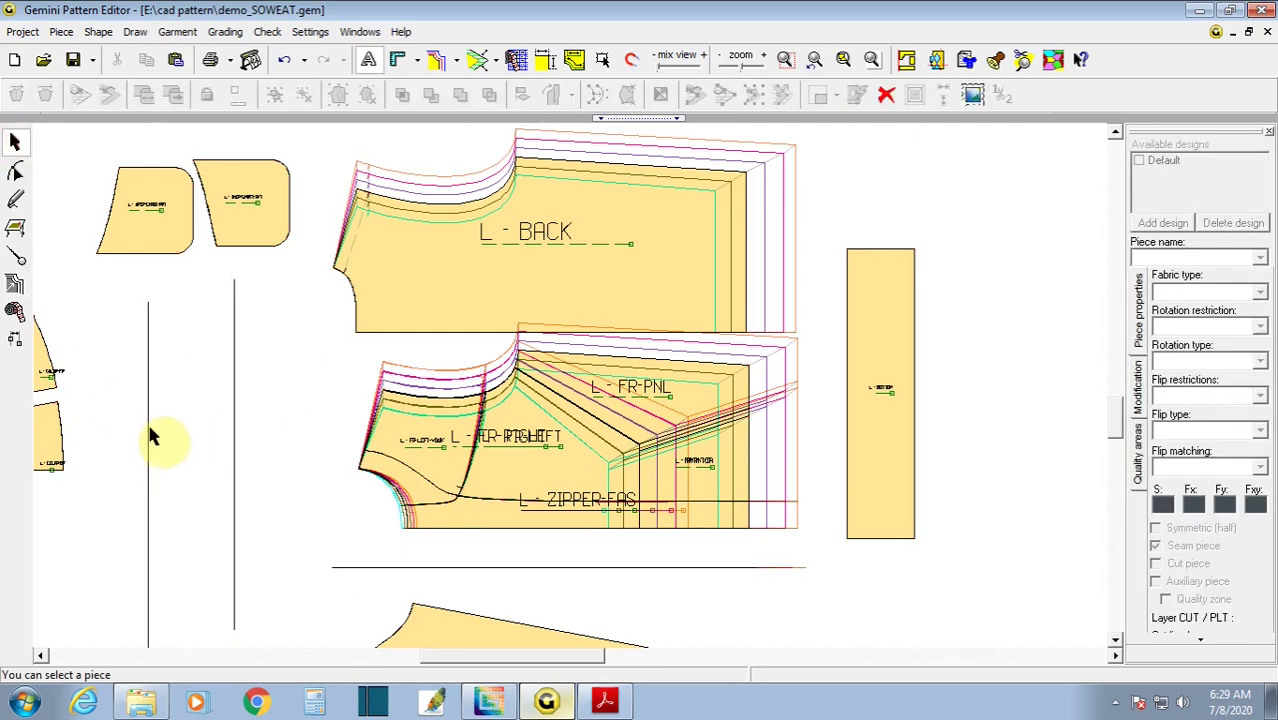
- Delete the left and right vertical and the lower horizontal auxiliary lines
click(149, 431)
key(Delete)
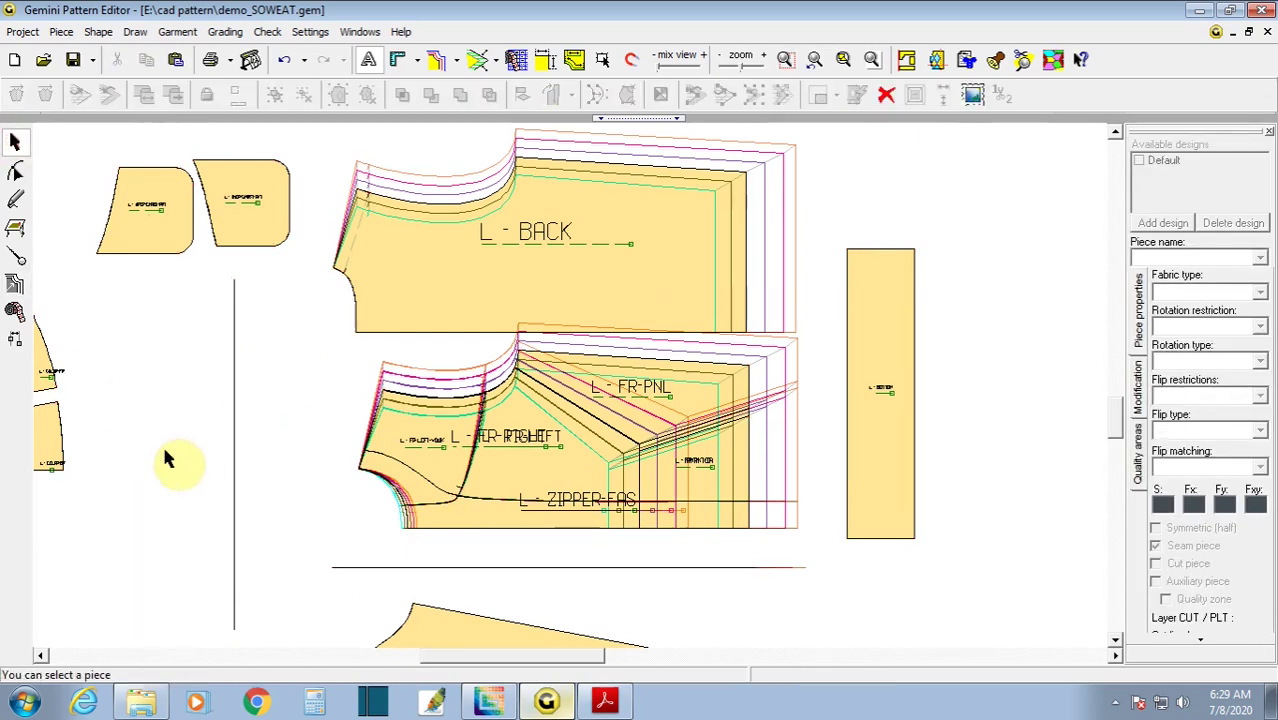
click(236, 444)
key(Delete)
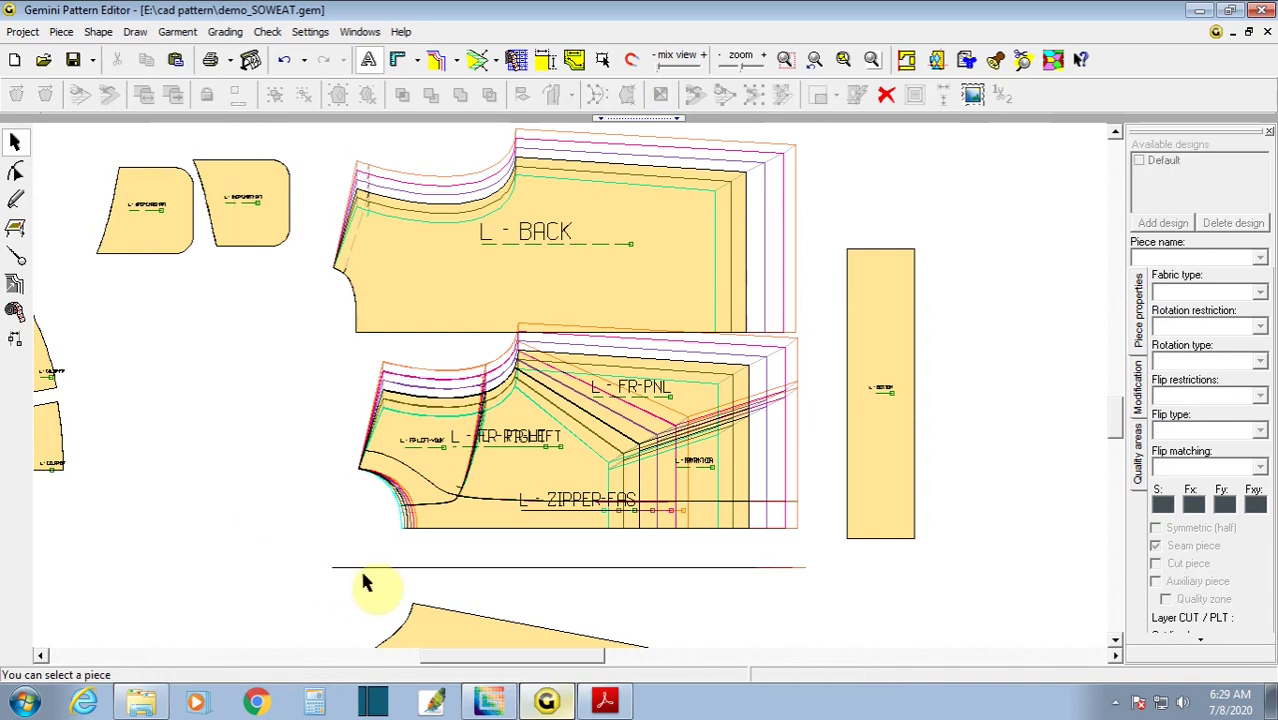
click(361, 566)
key(Delete)
- Delete the upper horizontal auxiliary line
scroll(307, 527, down, 2)
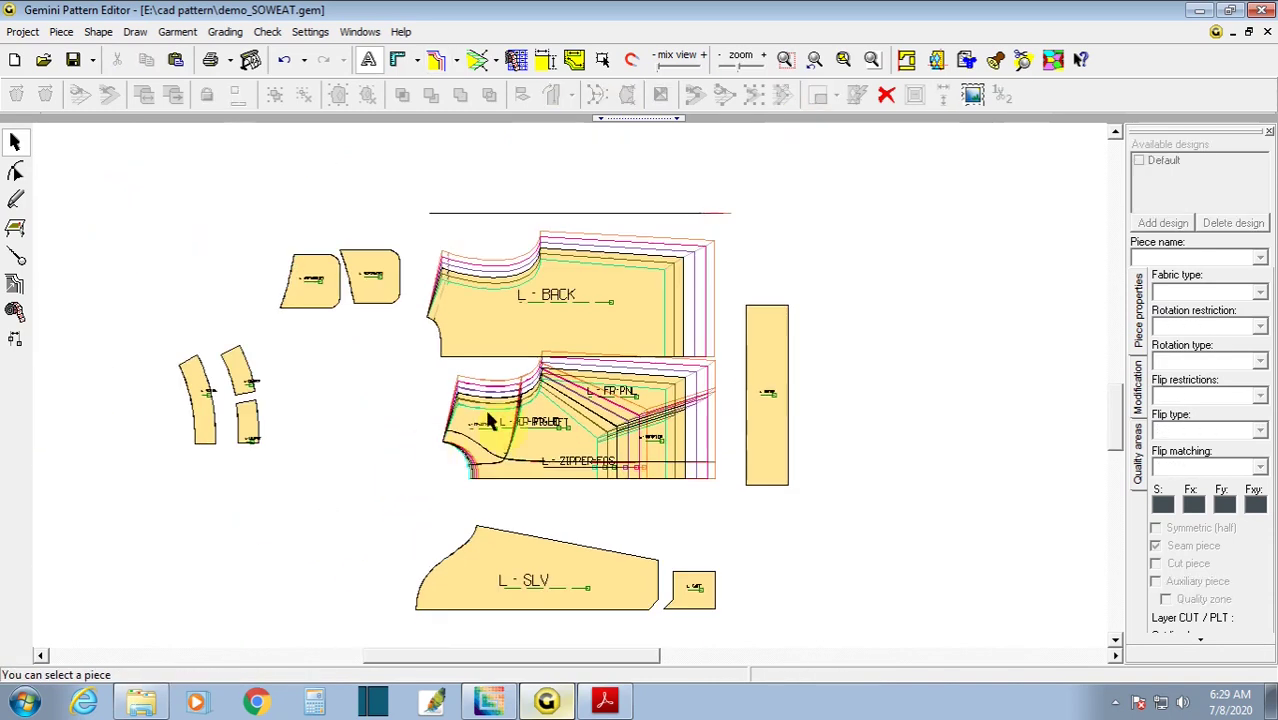
scroll(486, 490, up, 1)
scroll(587, 361, down, 1)
scroll(587, 362, down, 1)
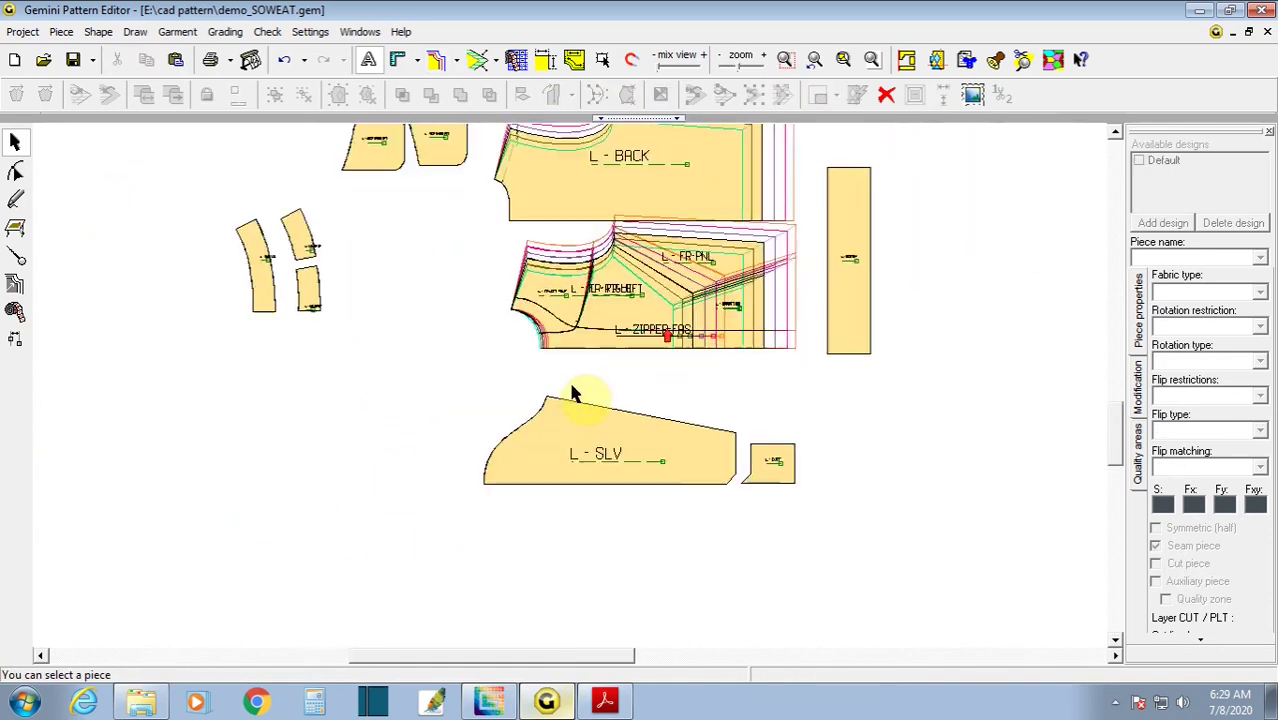
scroll(587, 363, down, 1)
scroll(587, 365, down, 1)
scroll(587, 365, down, 1)
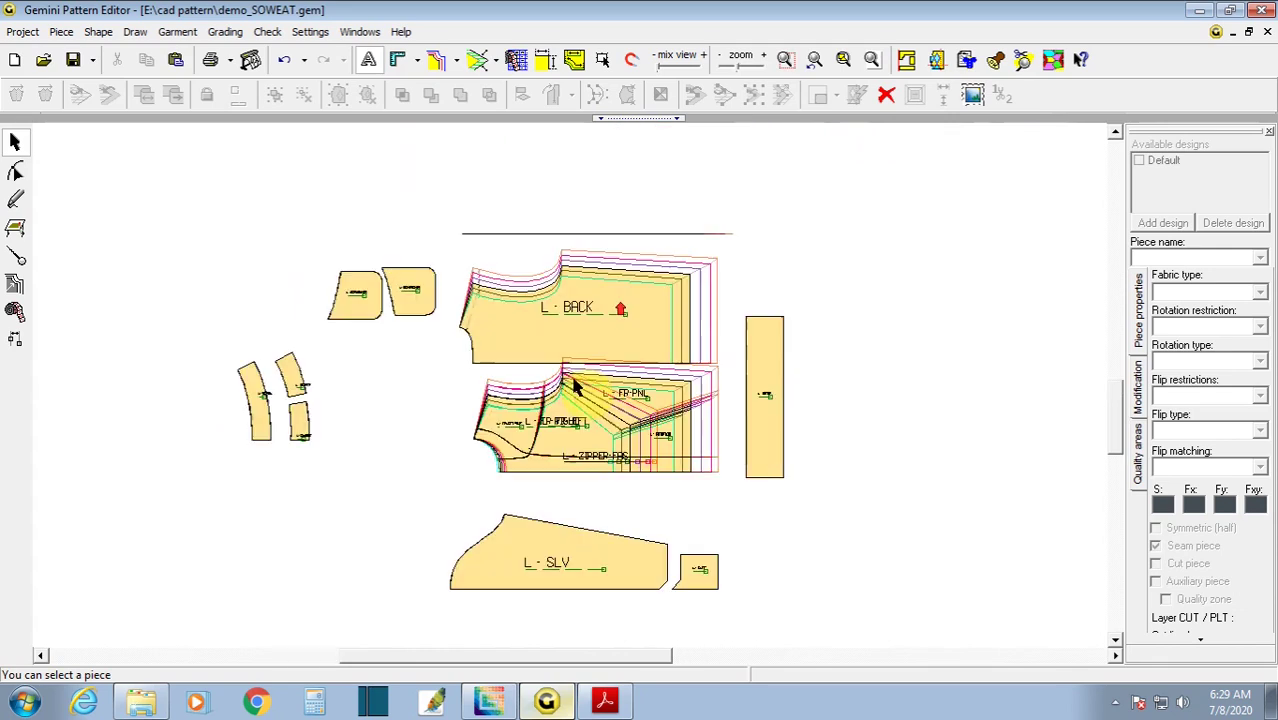
click(561, 234)
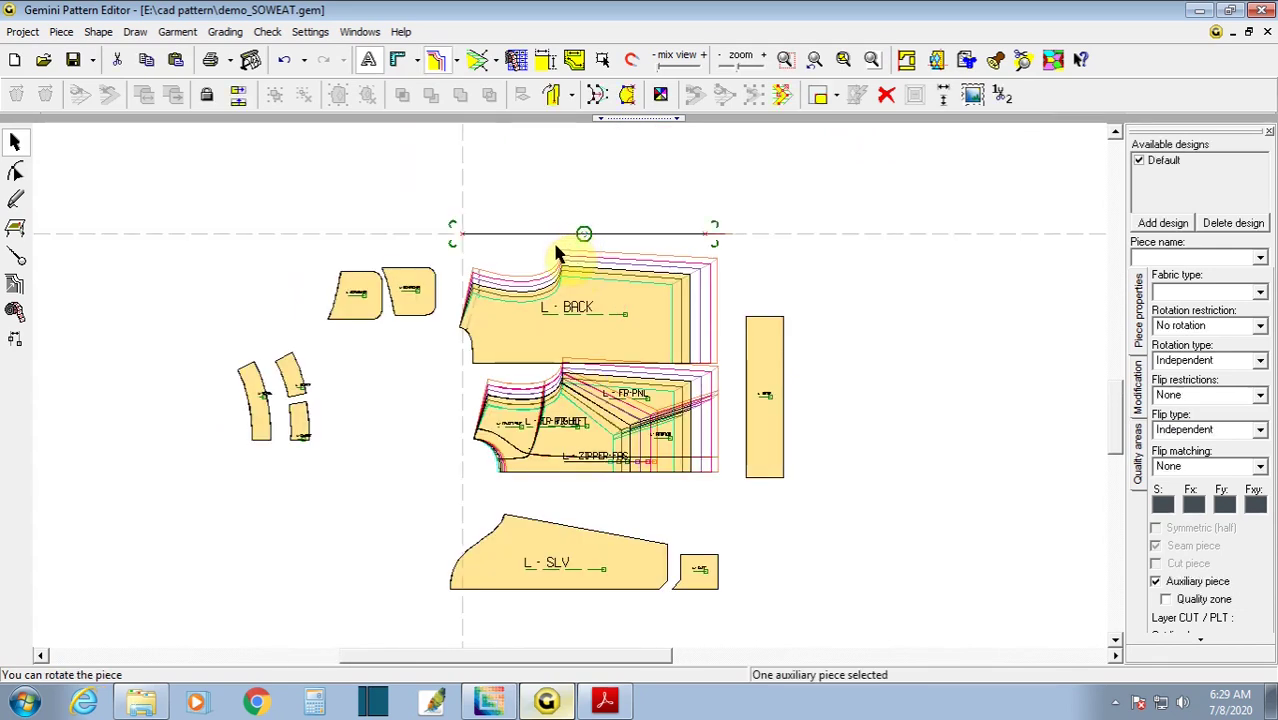
key(Delete)
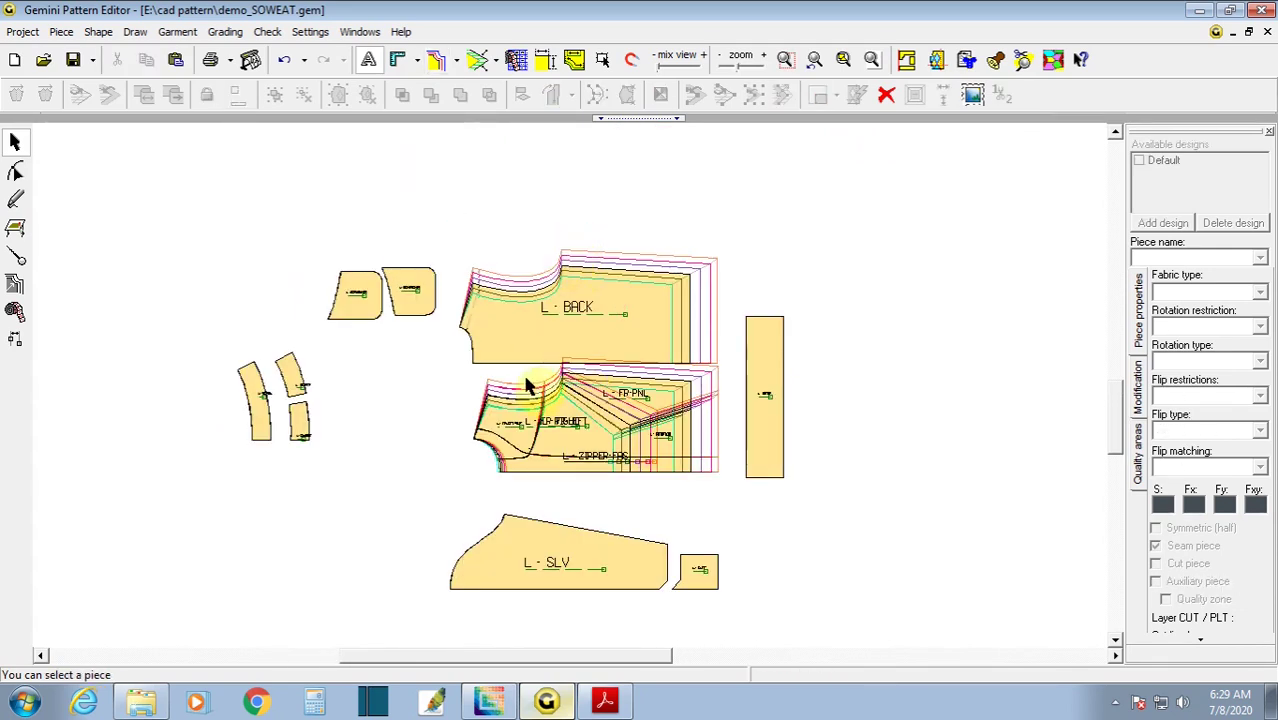
- Zoom into the L - BACK neckline to inspect the nested size outlines
scroll(565, 388, up, 1)
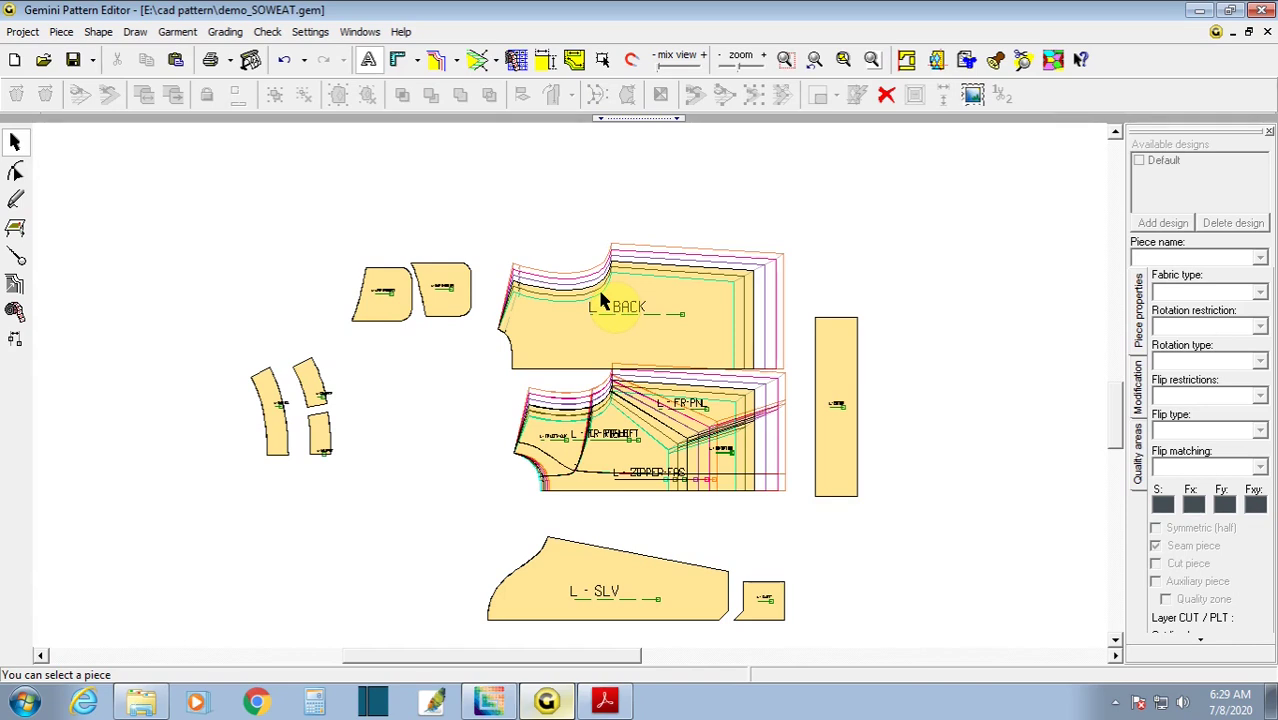
scroll(577, 362, up, 1)
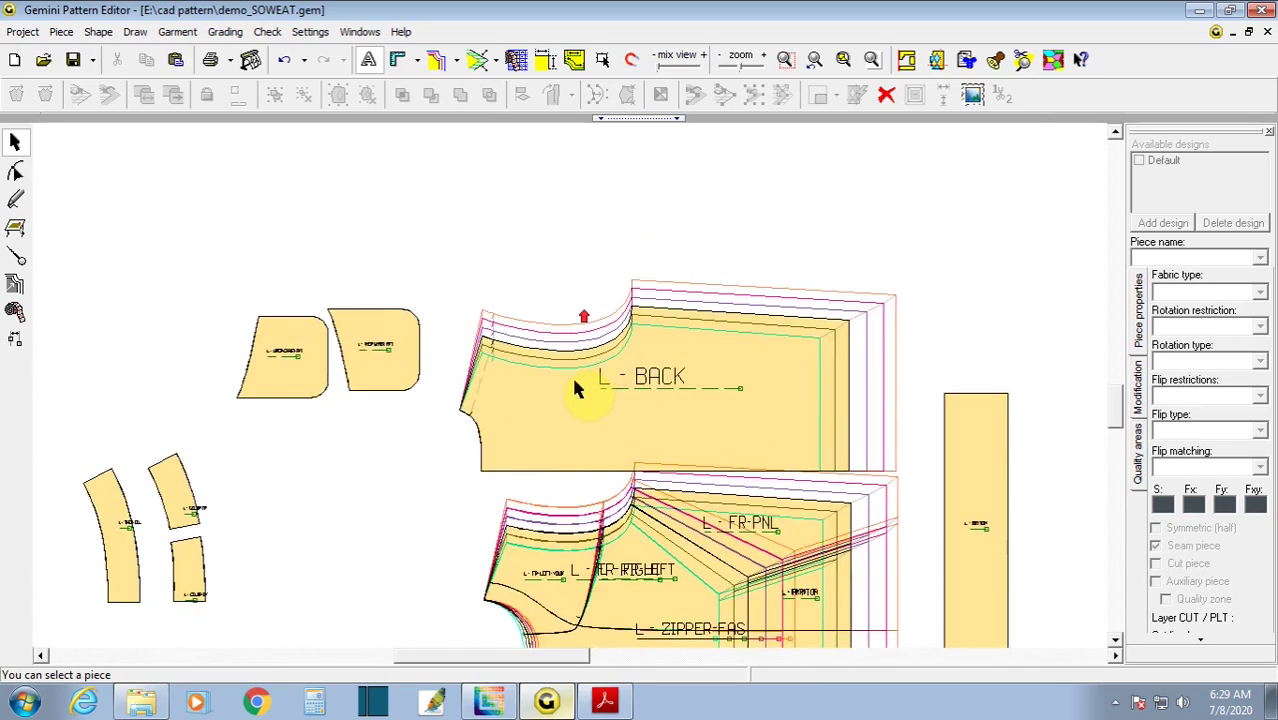
scroll(578, 380, up, 1)
scroll(577, 388, up, 1)
scroll(573, 394, up, 1)
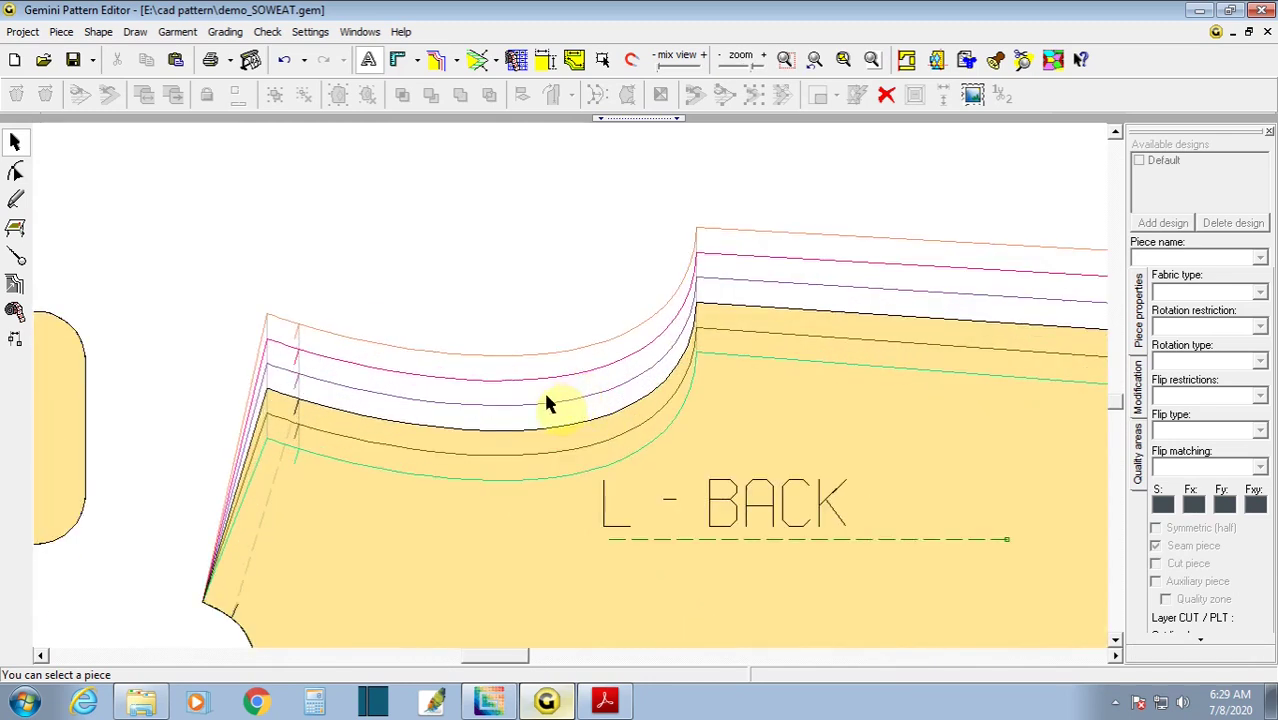
scroll(548, 404, up, 1)
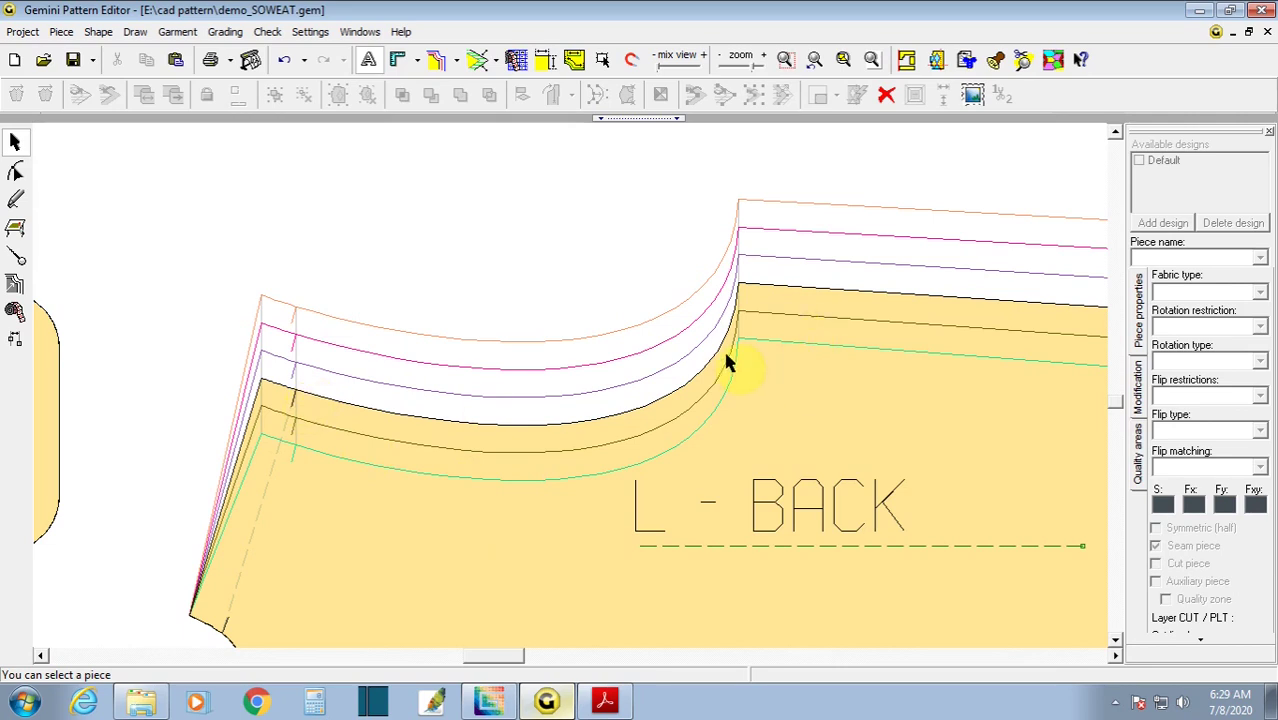
scroll(728, 366, down, 1)
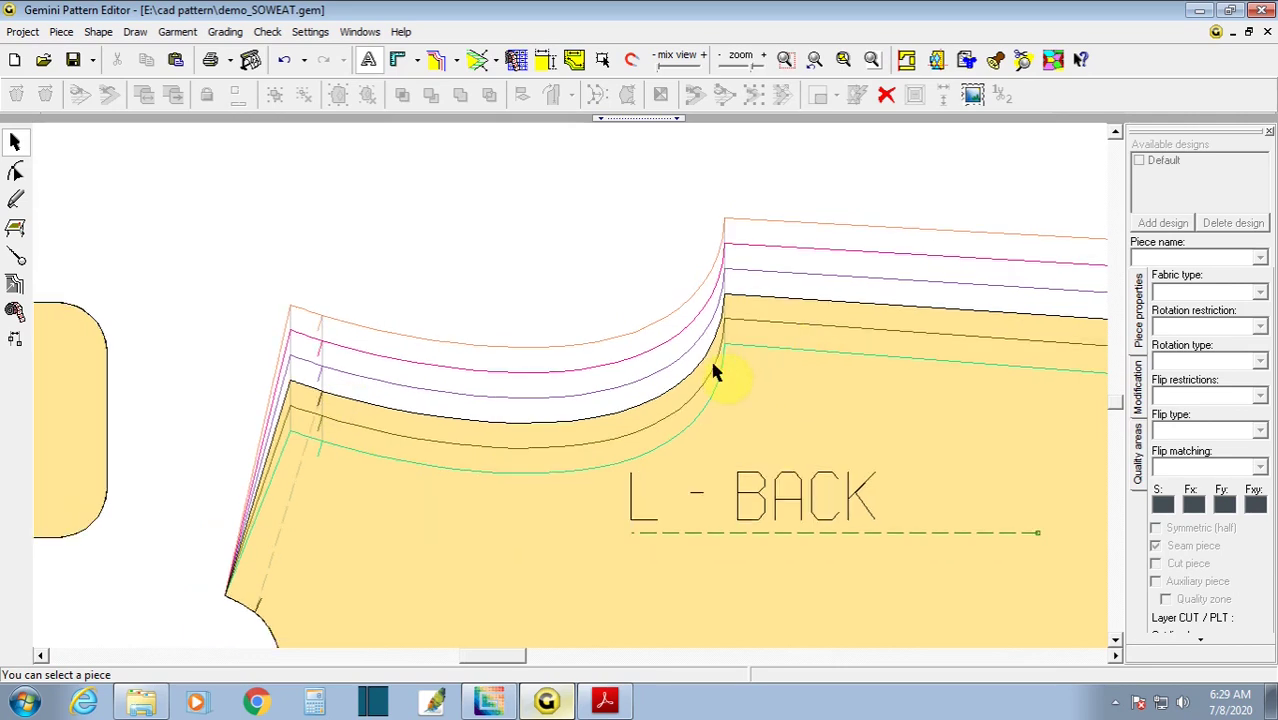
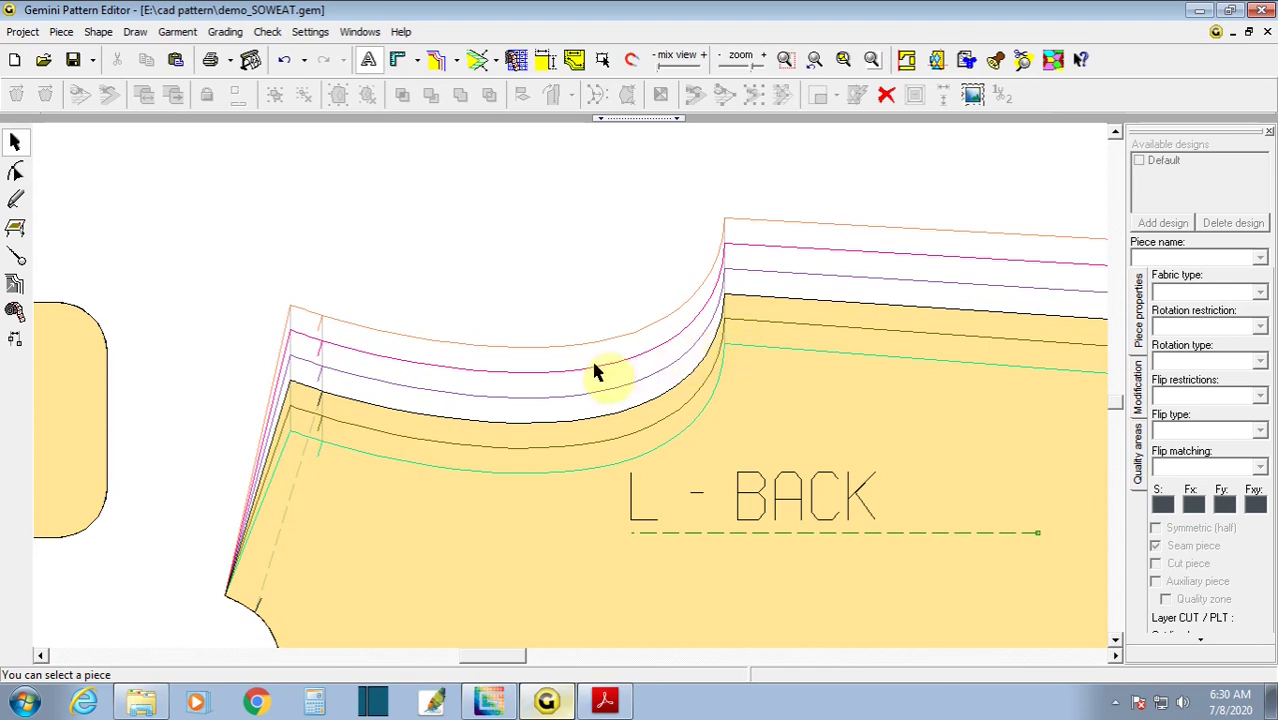
- Zoom out until the BACK, front panels and small sweatshirt pieces all fit on screen
scroll(590, 420, down, 1)
scroll(572, 500, down, 1)
scroll(580, 472, down, 1)
scroll(580, 472, down, 1)
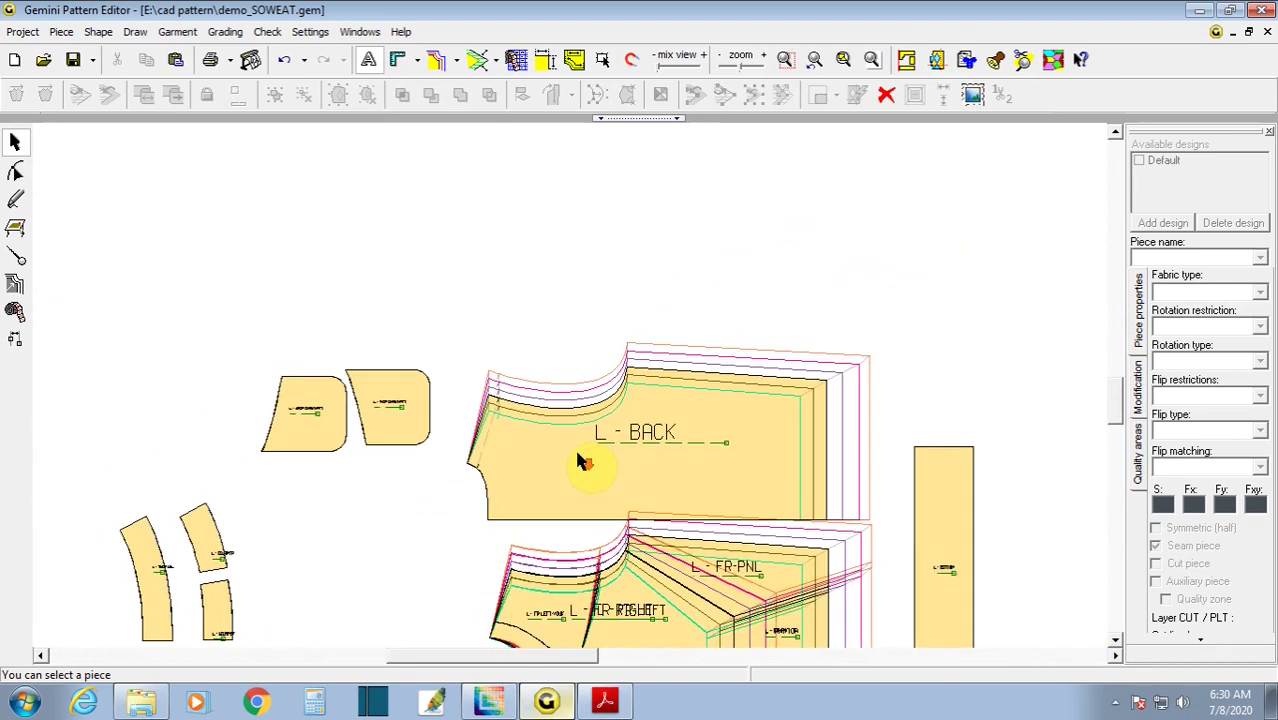
click(604, 700)
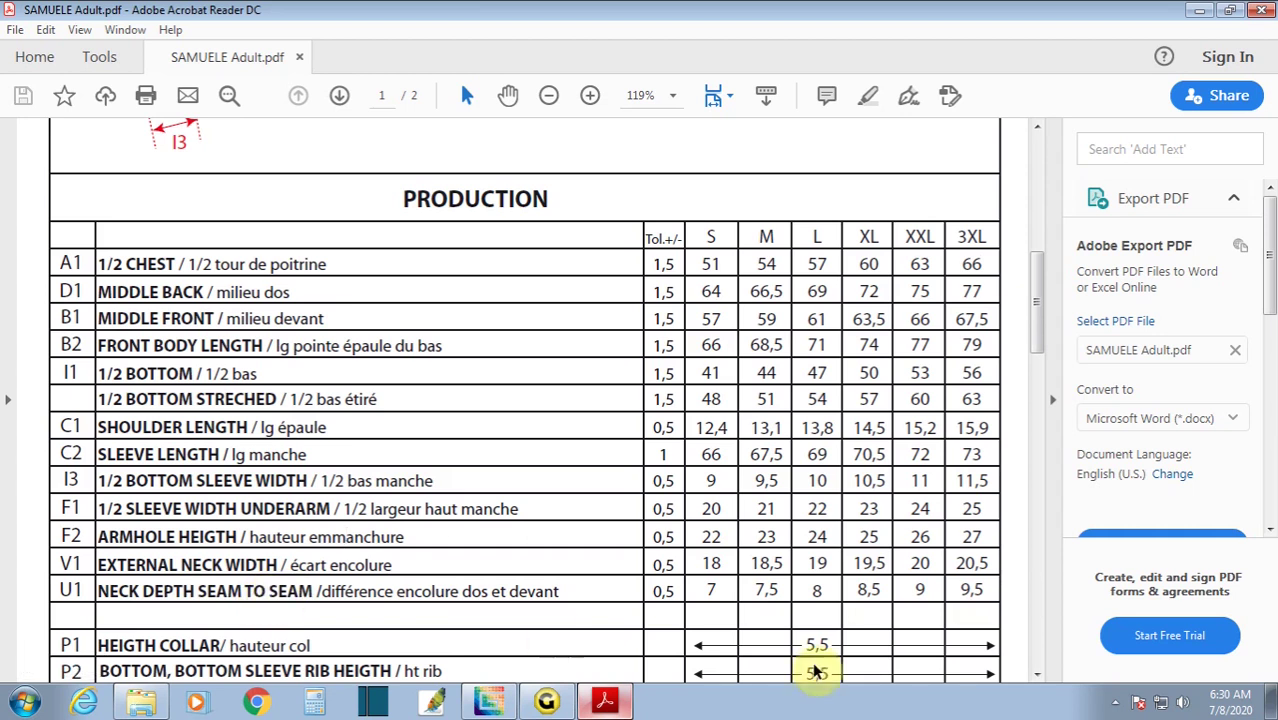
drag(706, 591, 876, 590)
scroll(890, 588, down, 1)
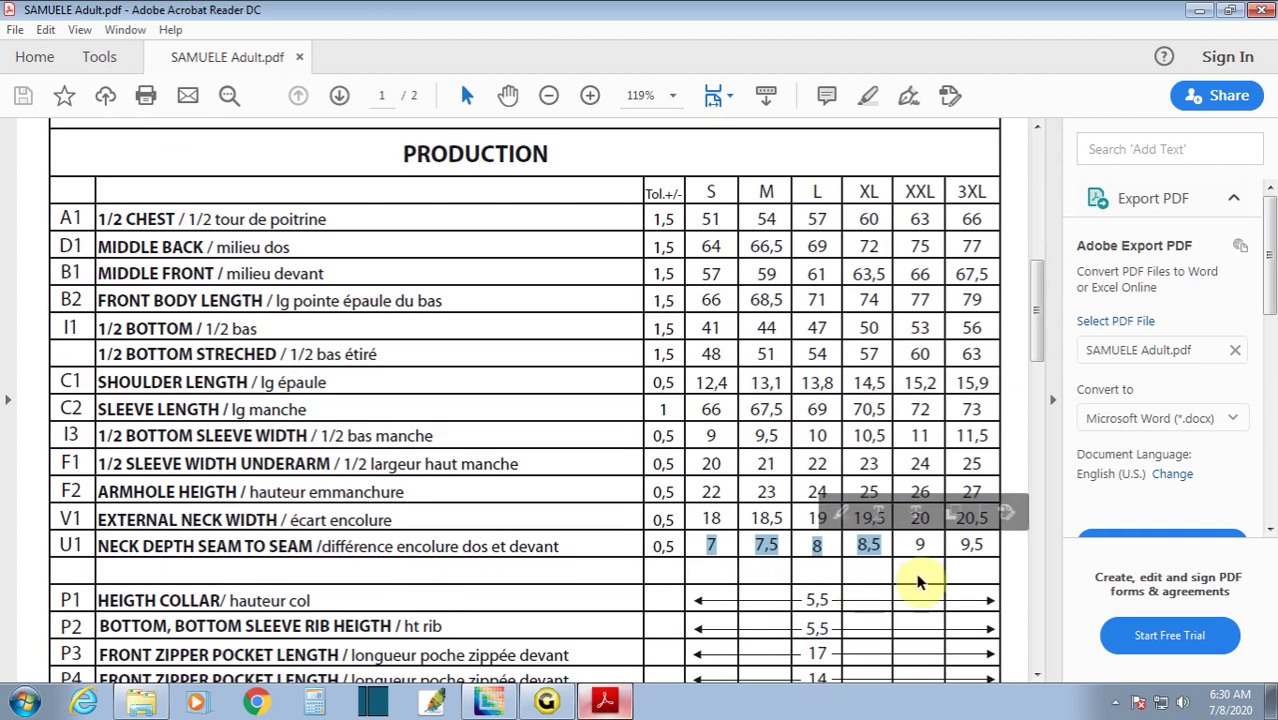
click(922, 545)
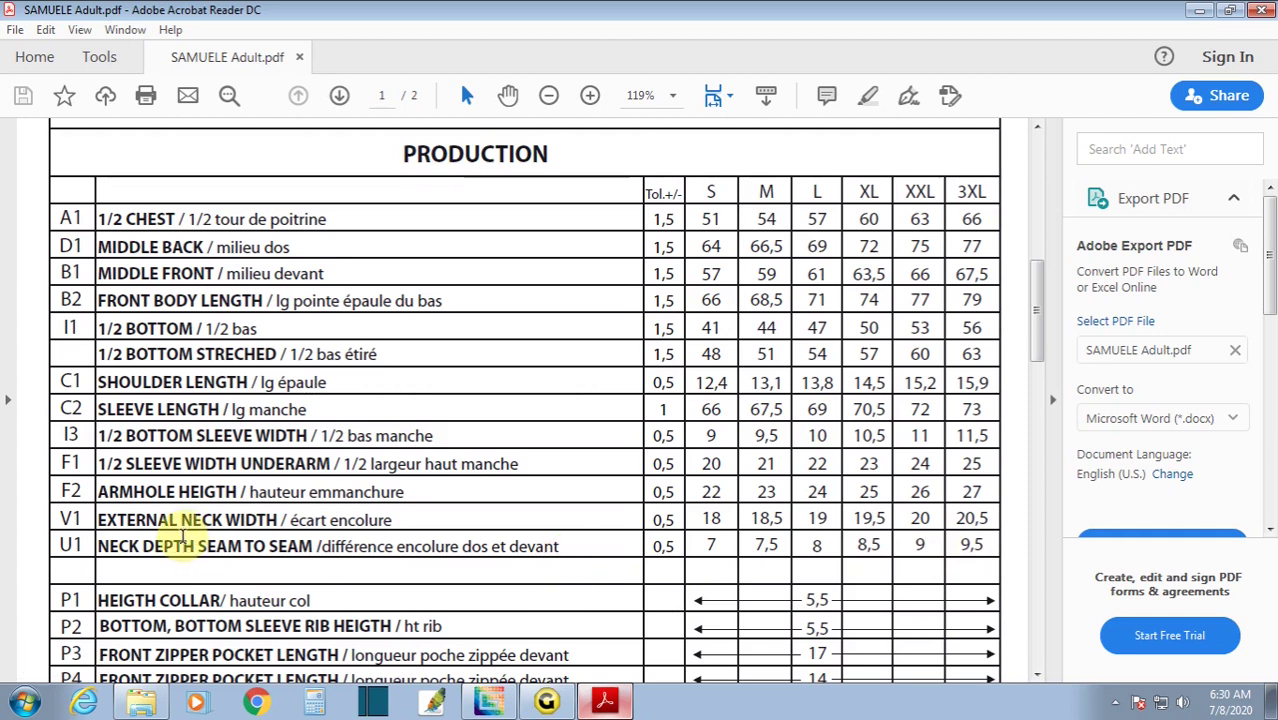
scroll(184, 538, down, 3)
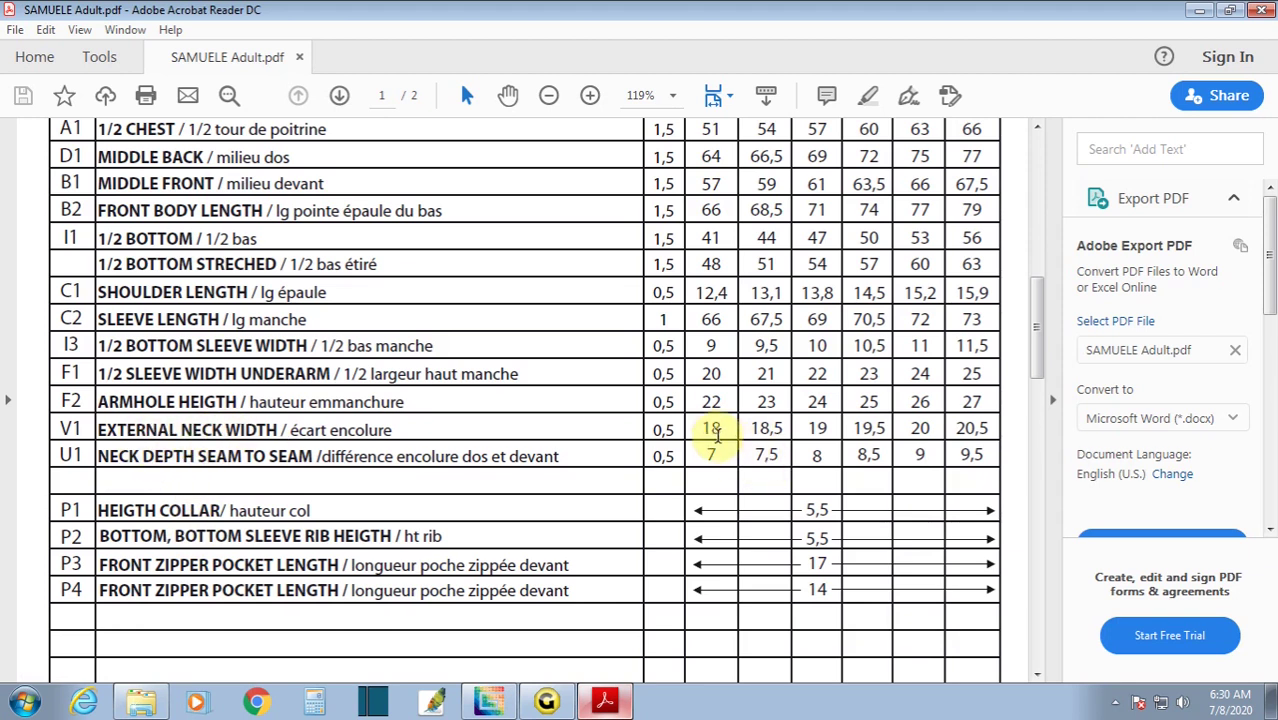
drag(702, 428, 888, 428)
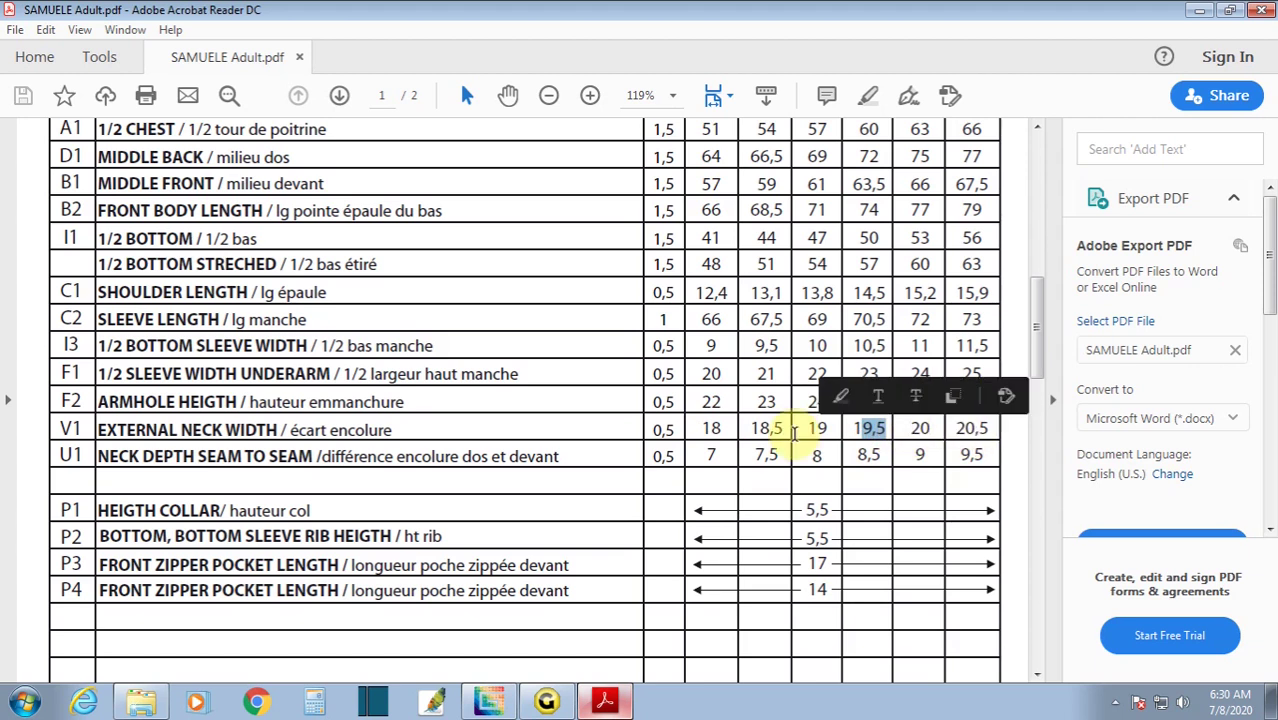
mouse_move(704, 434)
mouse_down()
mouse_move(862, 445)
mouse_move(820, 565)
mouse_up()
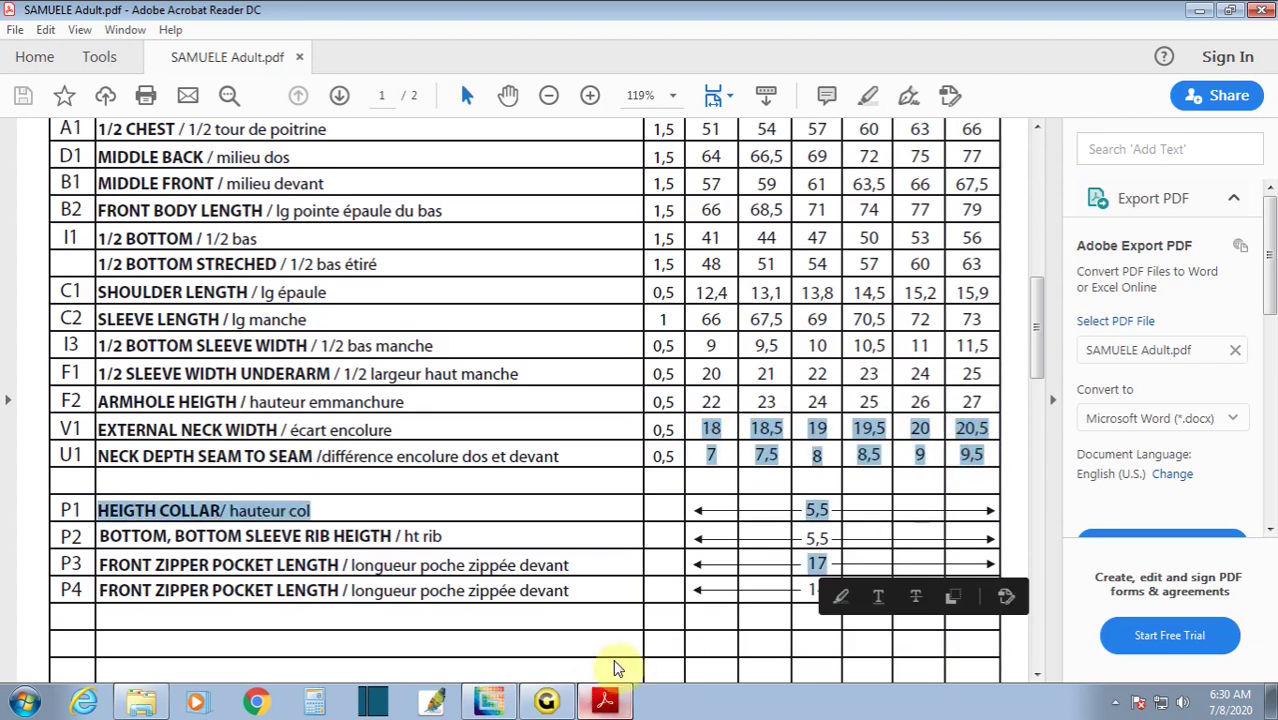
click(546, 701)
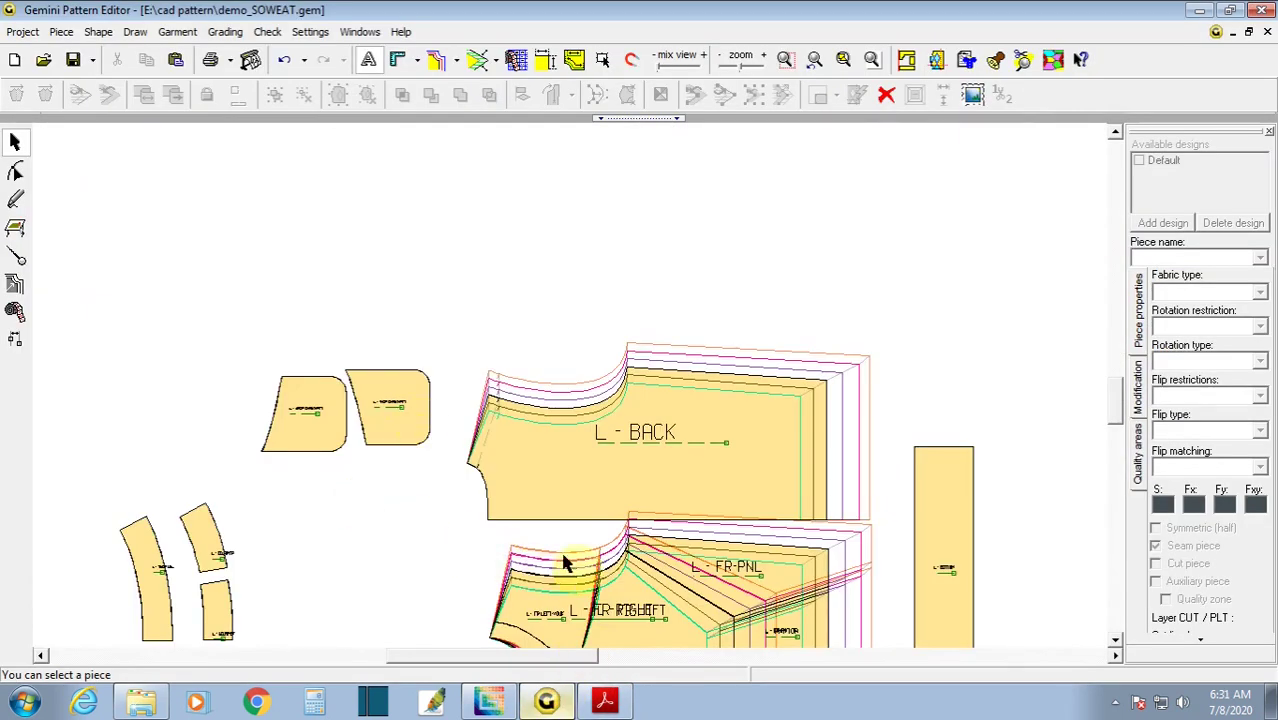
- Select the neck points on the BACK and front pieces and open their grading table
scroll(565, 560, up, 1)
click(14, 284)
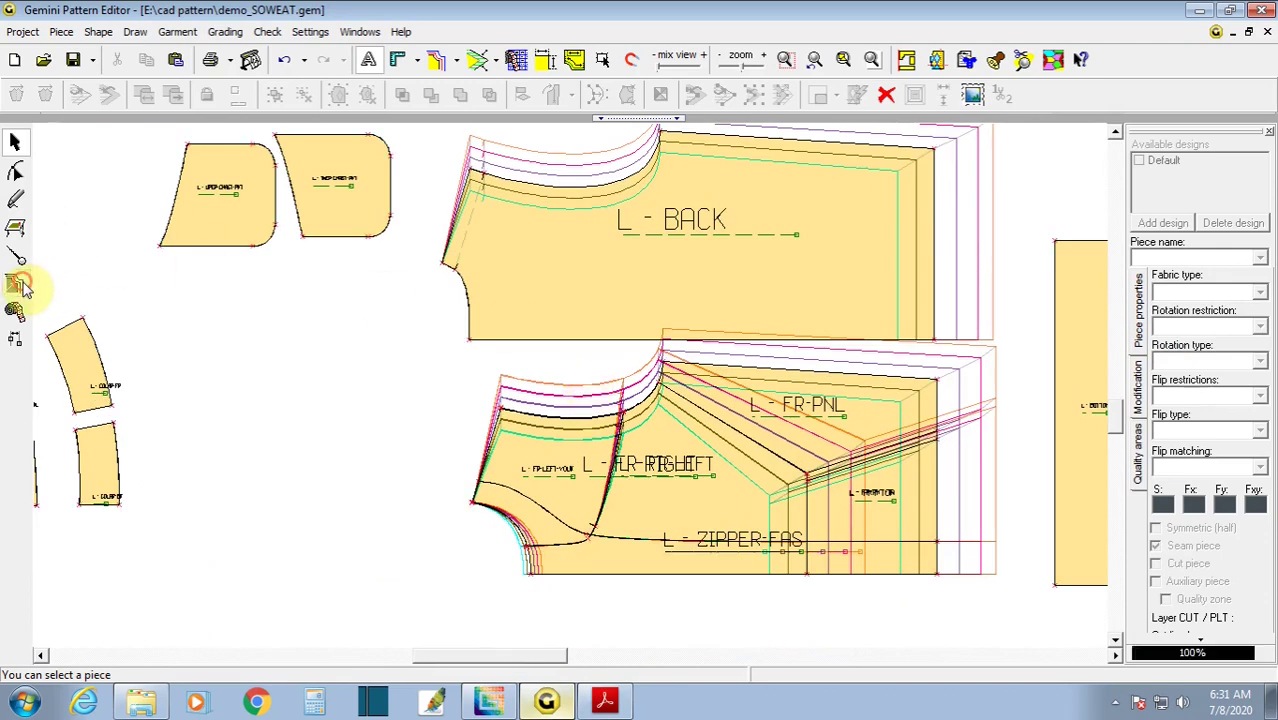
drag(420, 252, 483, 284)
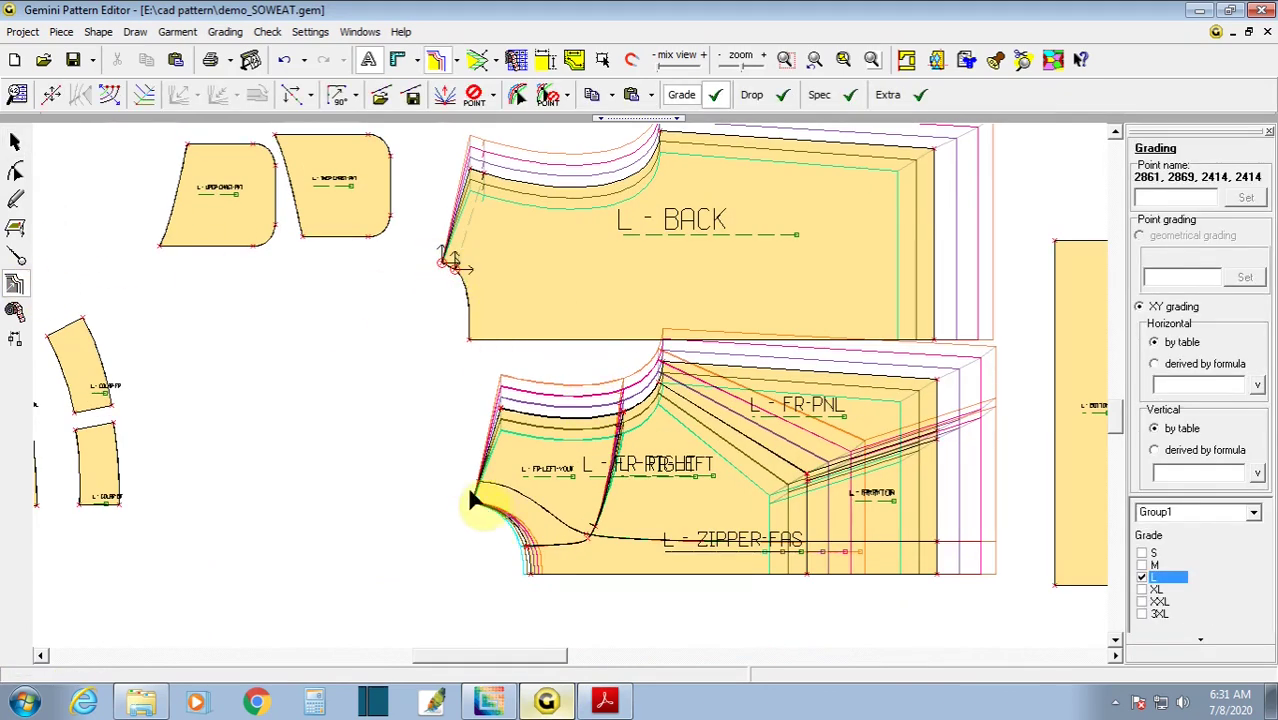
drag(449, 464, 470, 490)
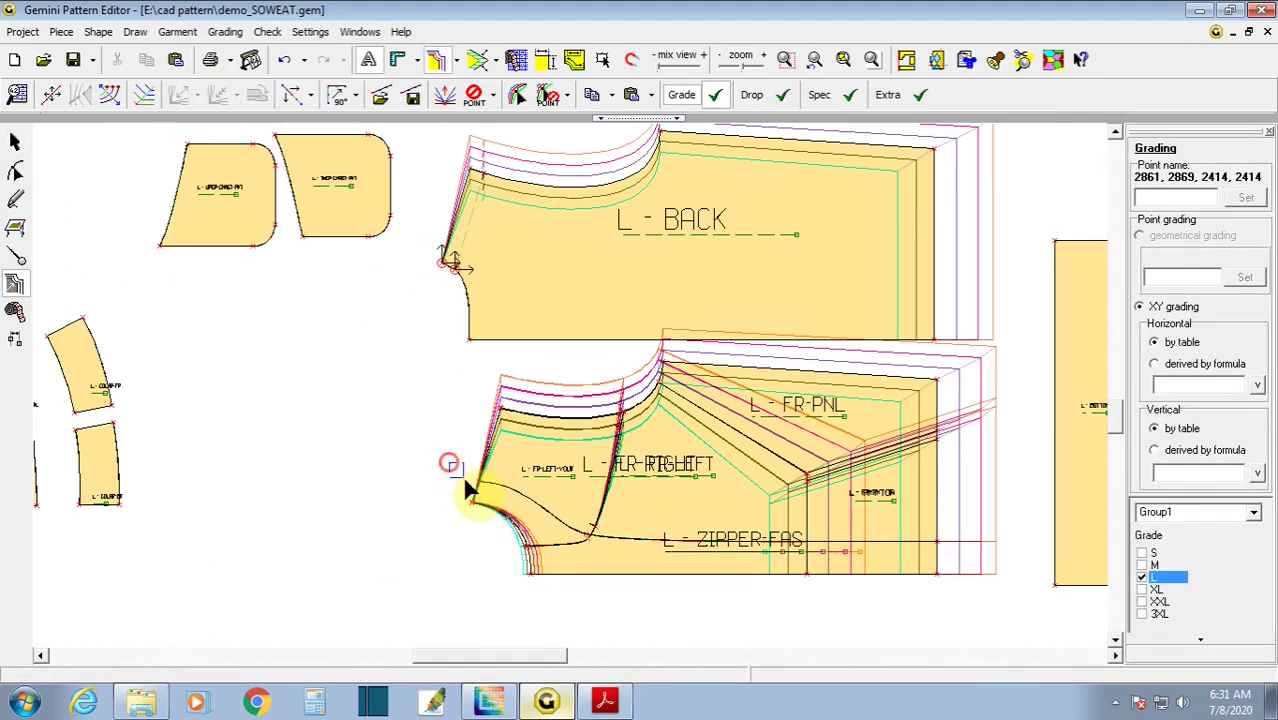
right_click(501, 521)
- Set a 0.25 Y step for every size from S to 3XL and accept it
click(823, 451)
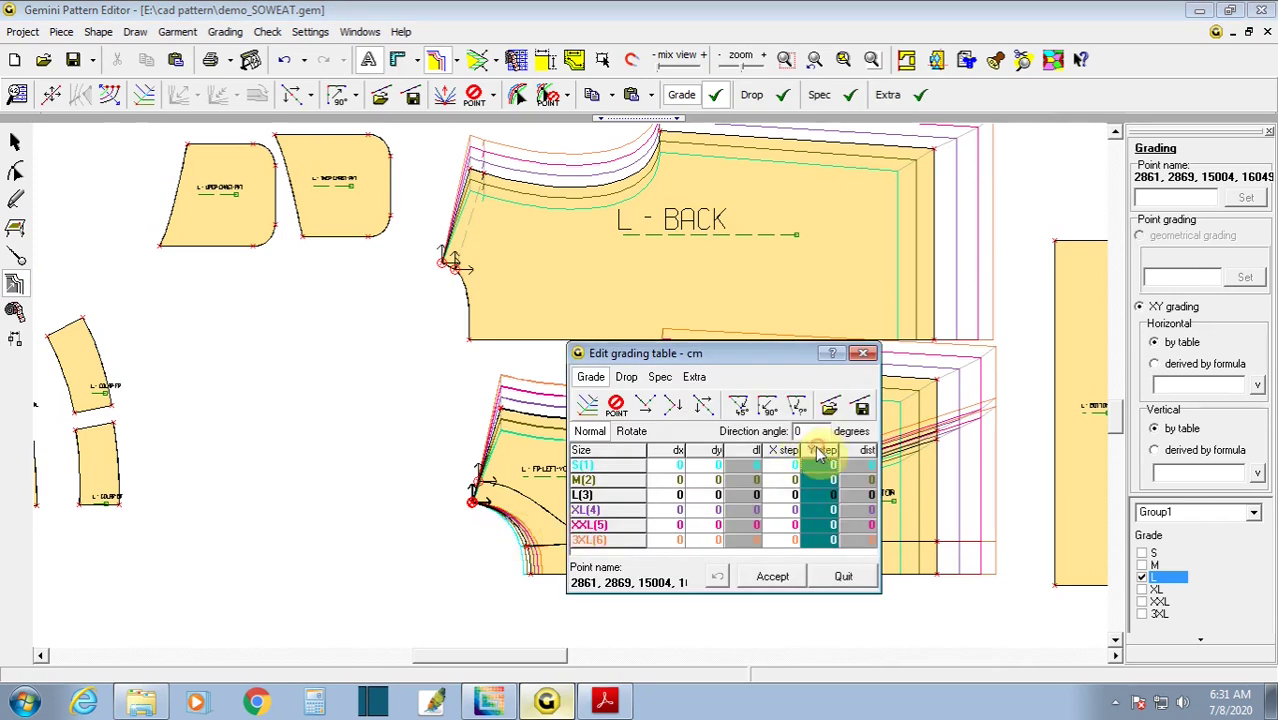
text(.25)
key(Return)
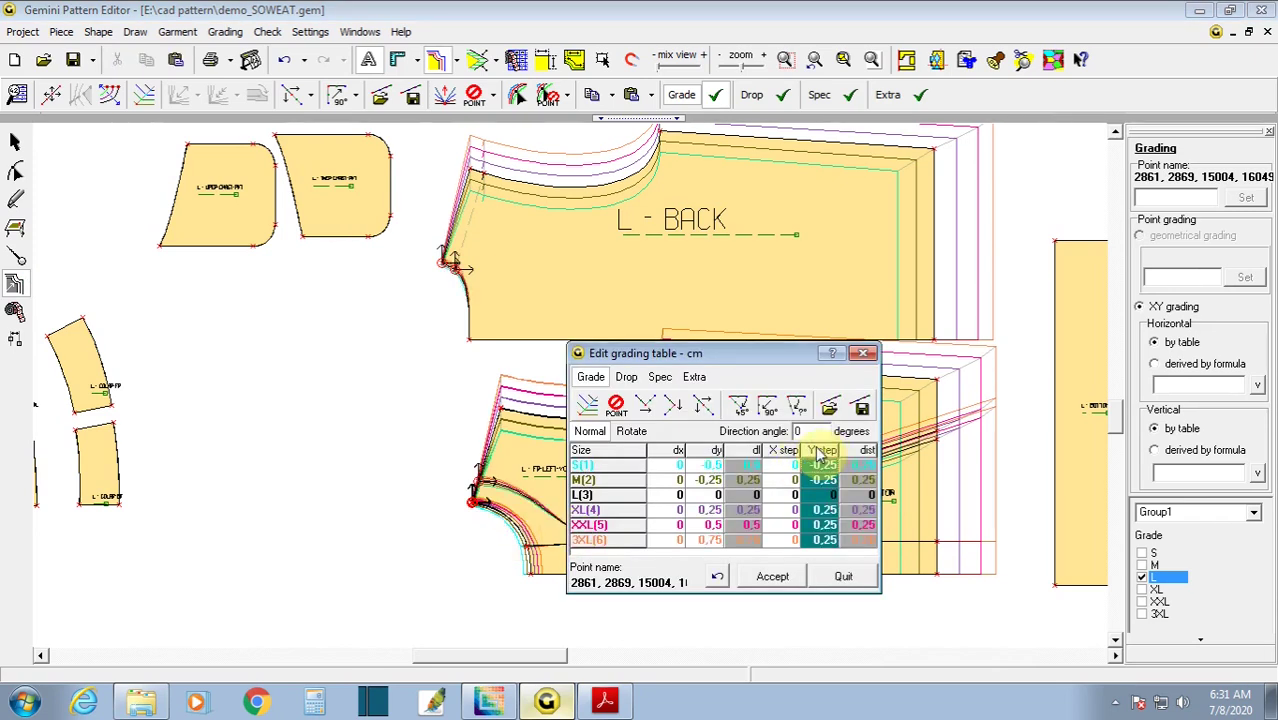
click(772, 576)
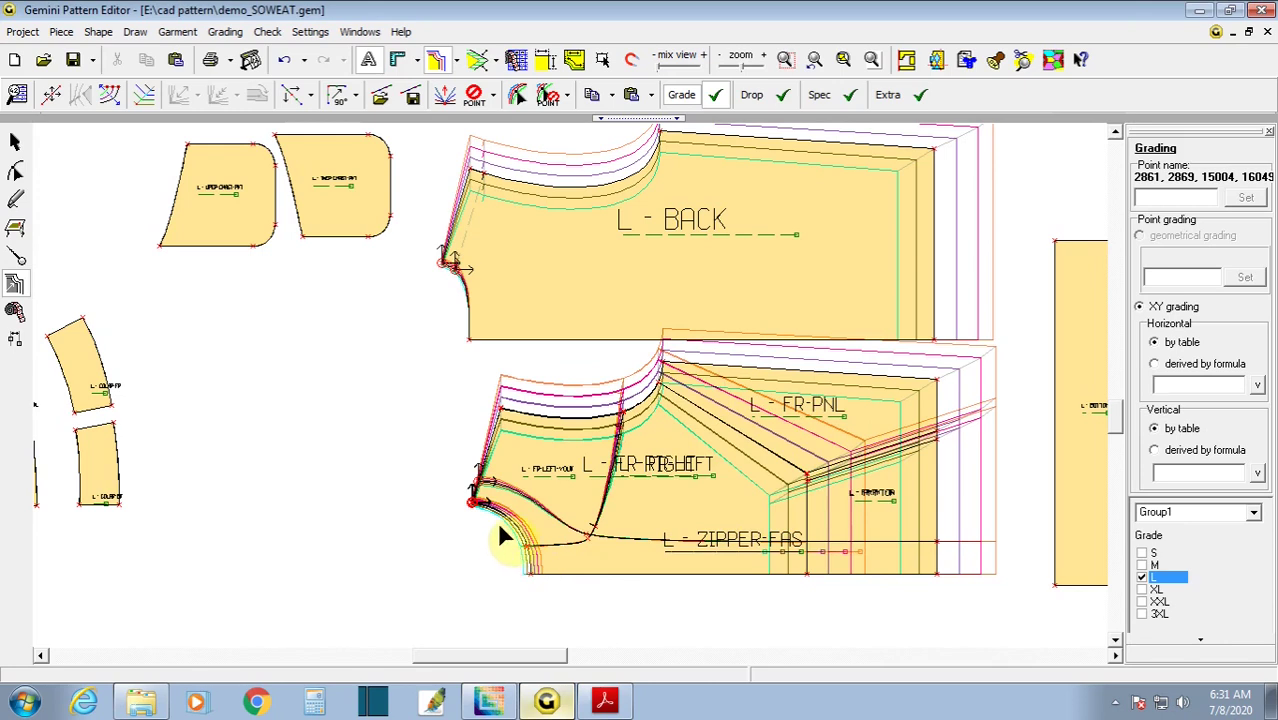
- Select the end point of the front piece's lower curved seam
scroll(573, 390, up, 3)
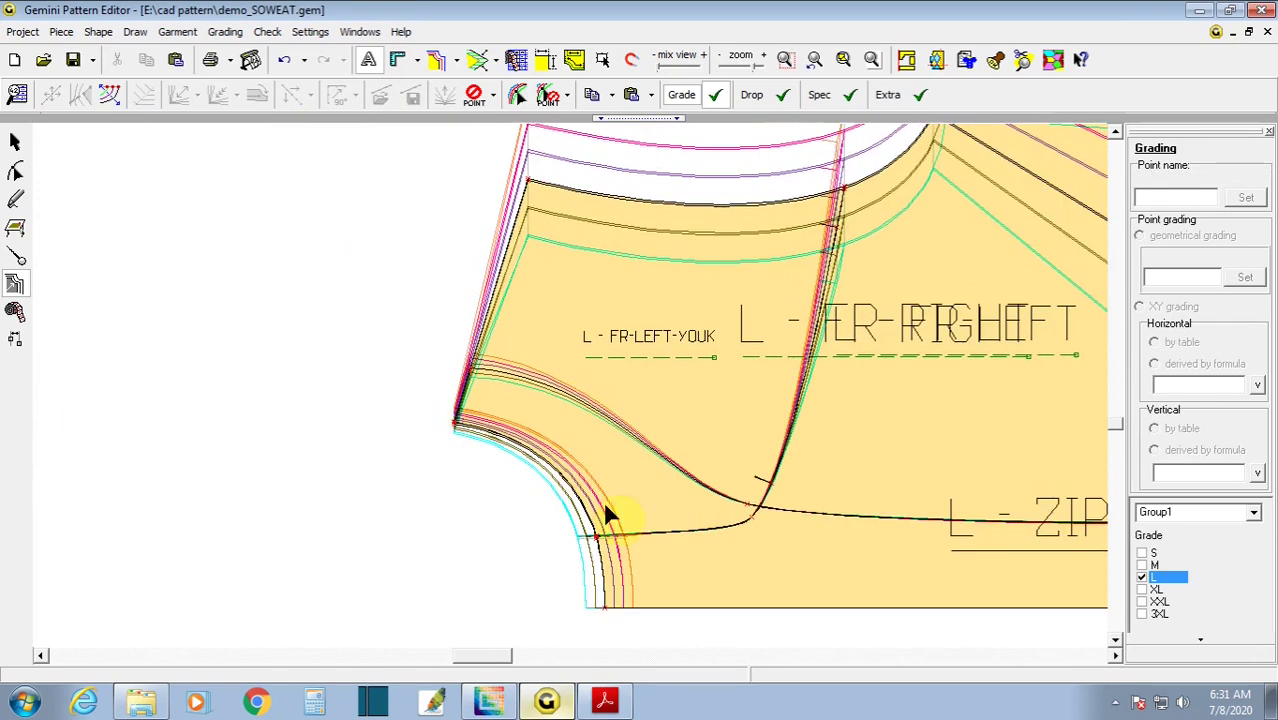
scroll(585, 470, down, 1)
scroll(590, 420, down, 1)
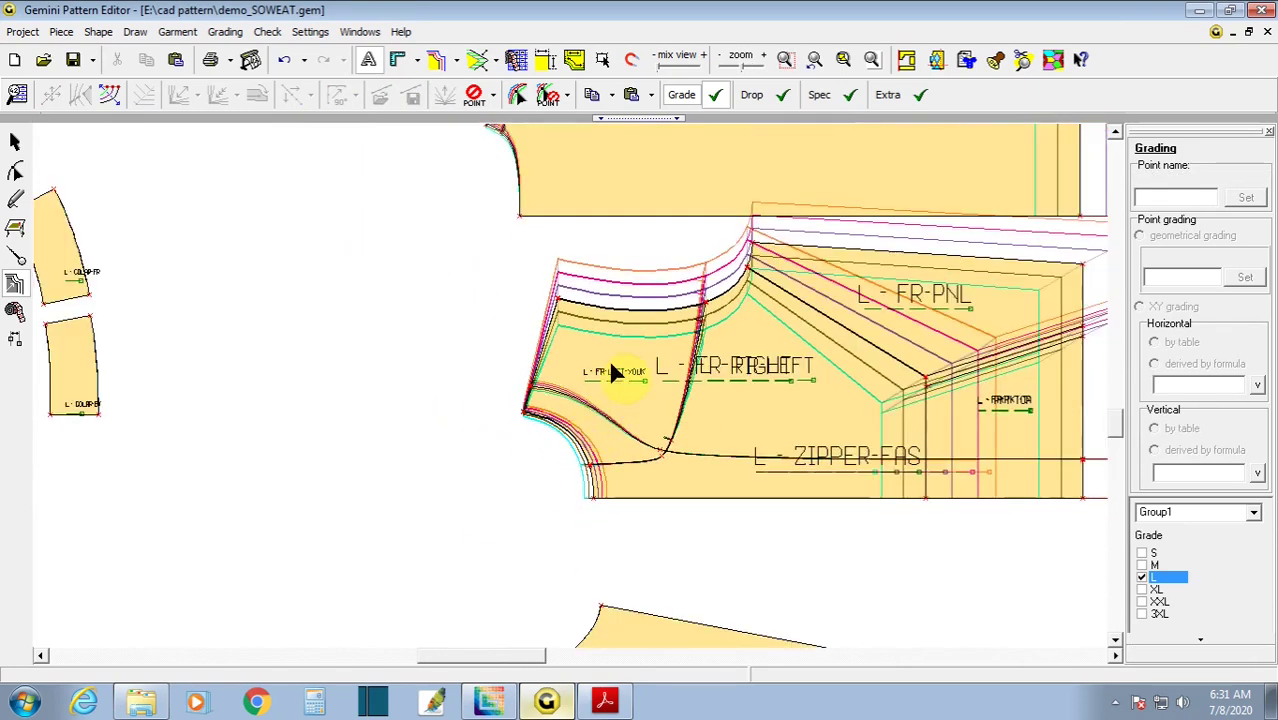
scroll(603, 495, up, 2)
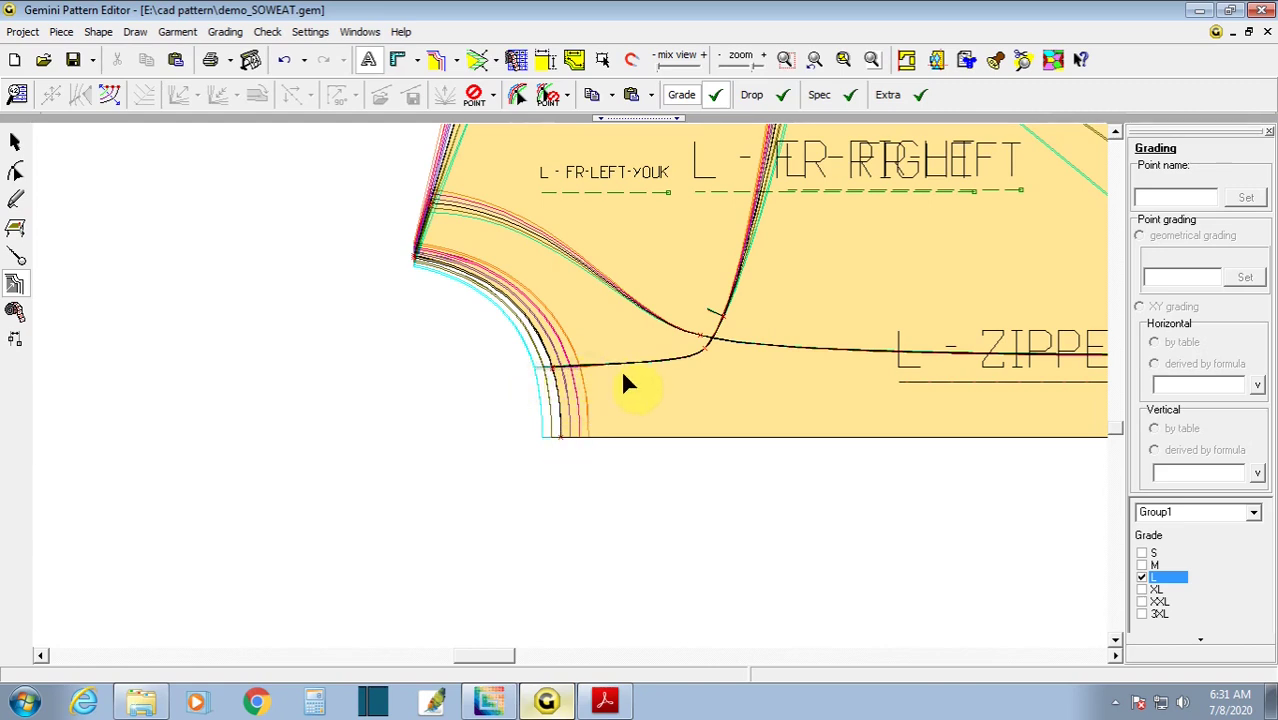
scroll(640, 372, down, 1)
scroll(600, 390, up, 1)
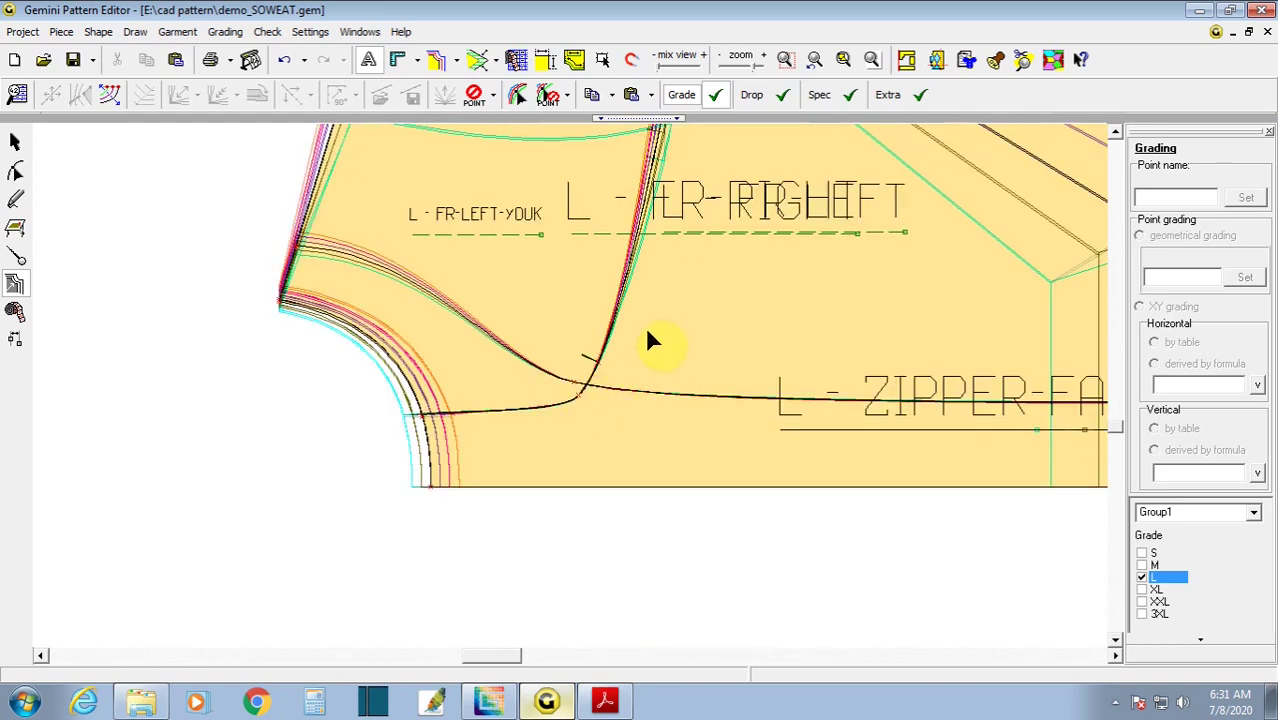
click(430, 486)
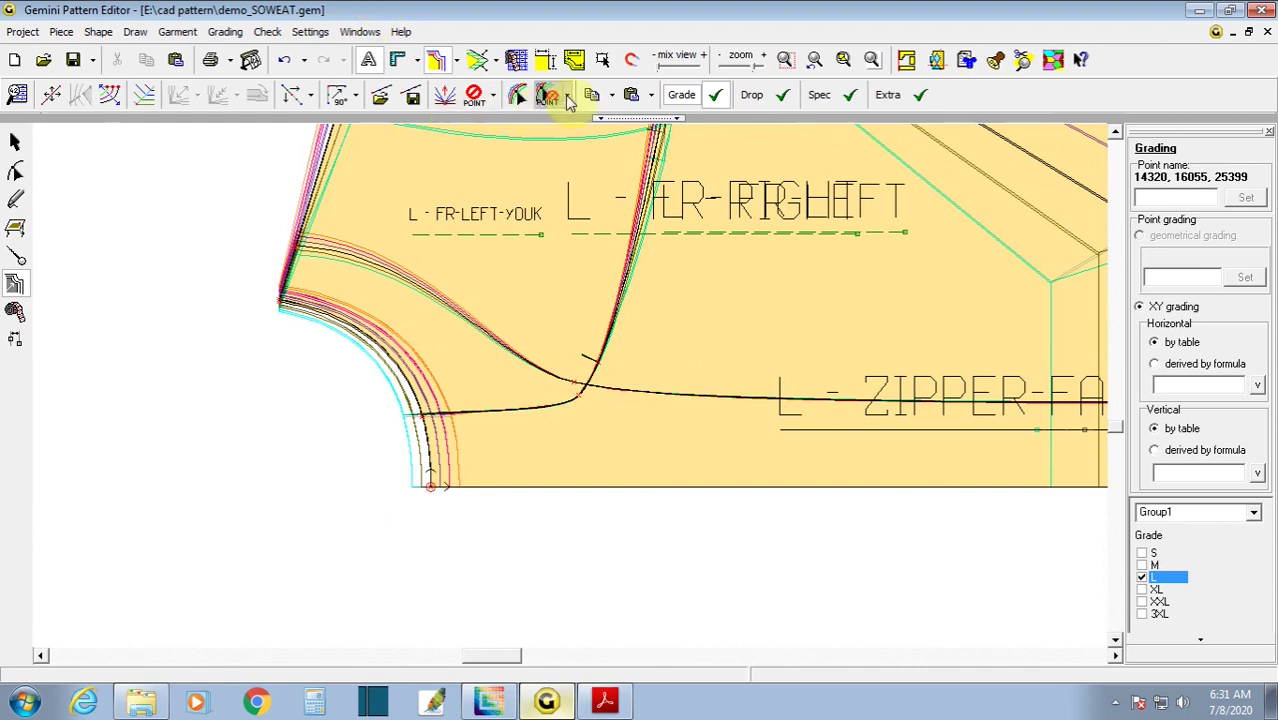
- Paste only the X grading onto curve point 21962 and its neighbour on FR-LEFT
drag(650, 315, 510, 428)
scroll(580, 390, down, 1)
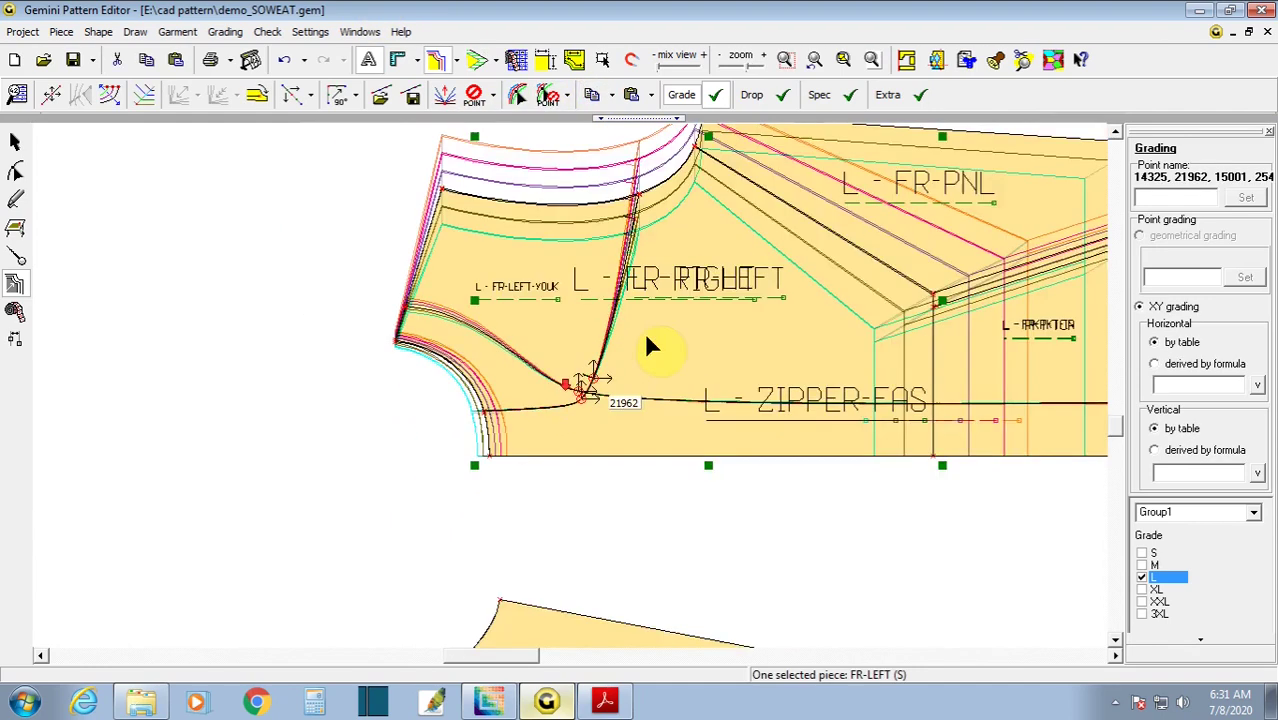
scroll(650, 345, up, 1)
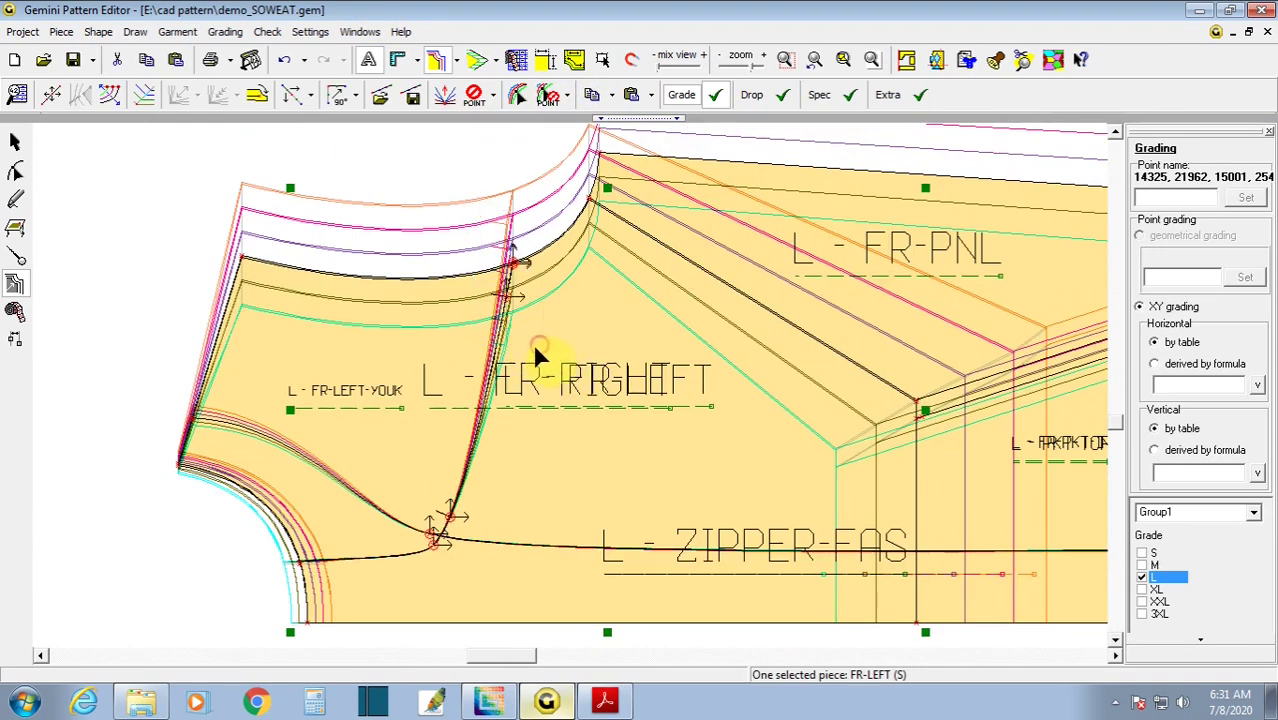
scroll(537, 357, down, 1)
mouse_move(539, 457)
mouse_down()
mouse_move(437, 545)
mouse_move(424, 525)
mouse_up()
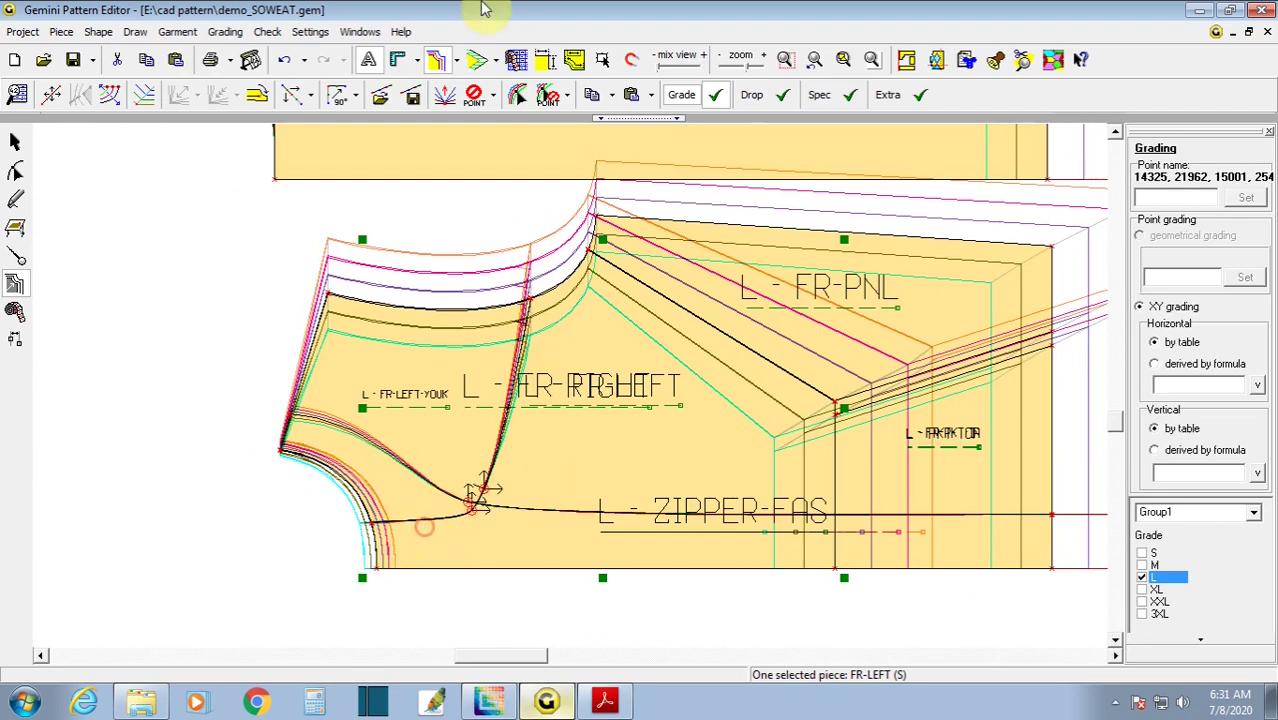
click(650, 95)
click(660, 147)
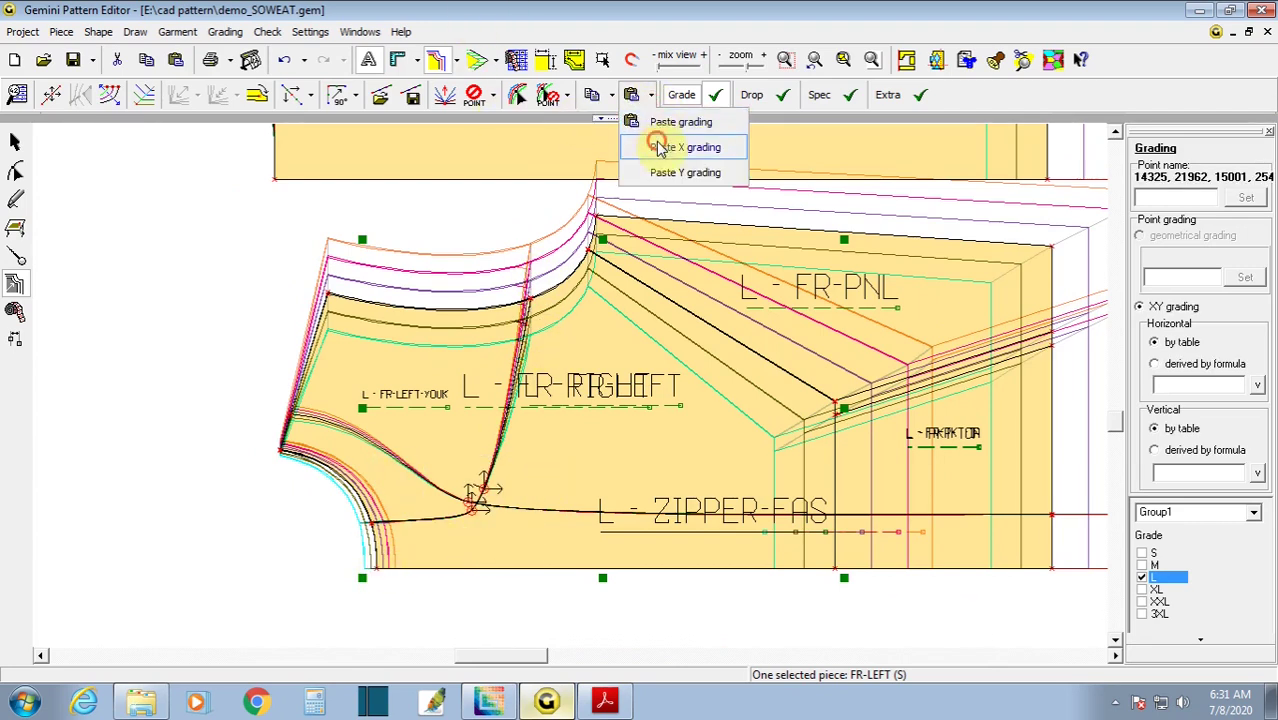
click(782, 424)
click(548, 455)
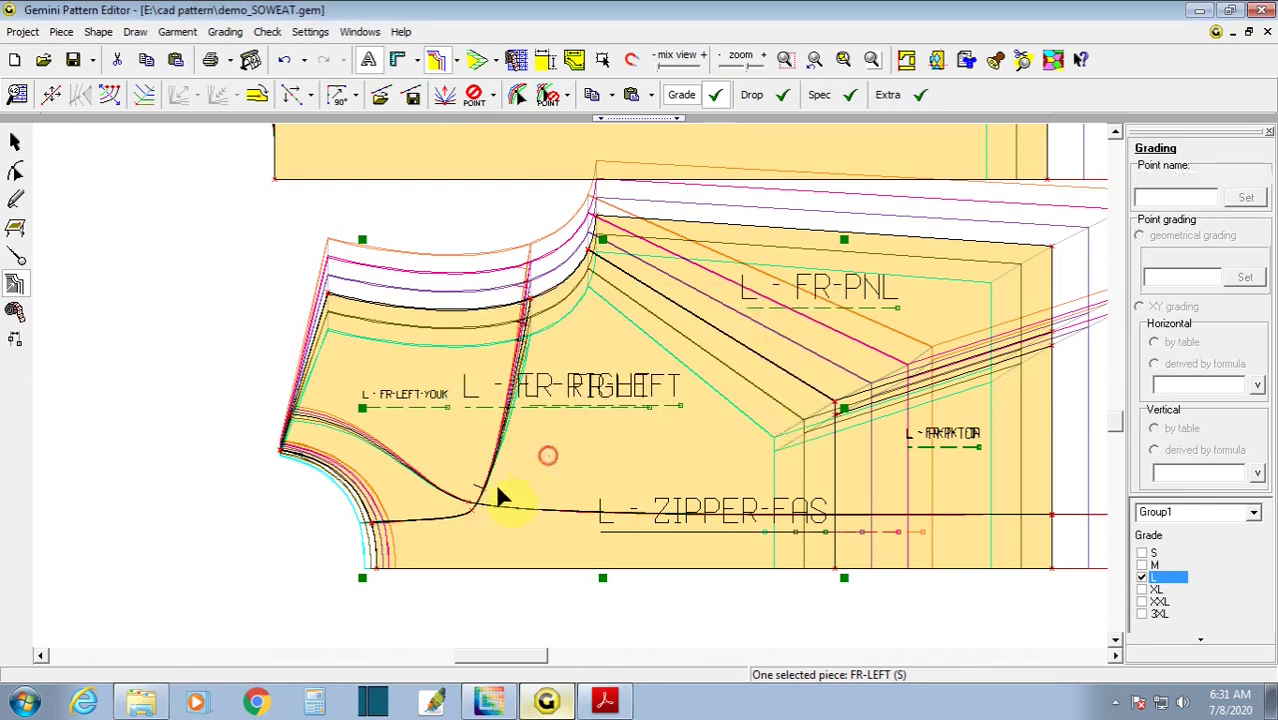
- Paste the full copied grading onto corner point 14320 and the curve point near the seam junction
click(372, 570)
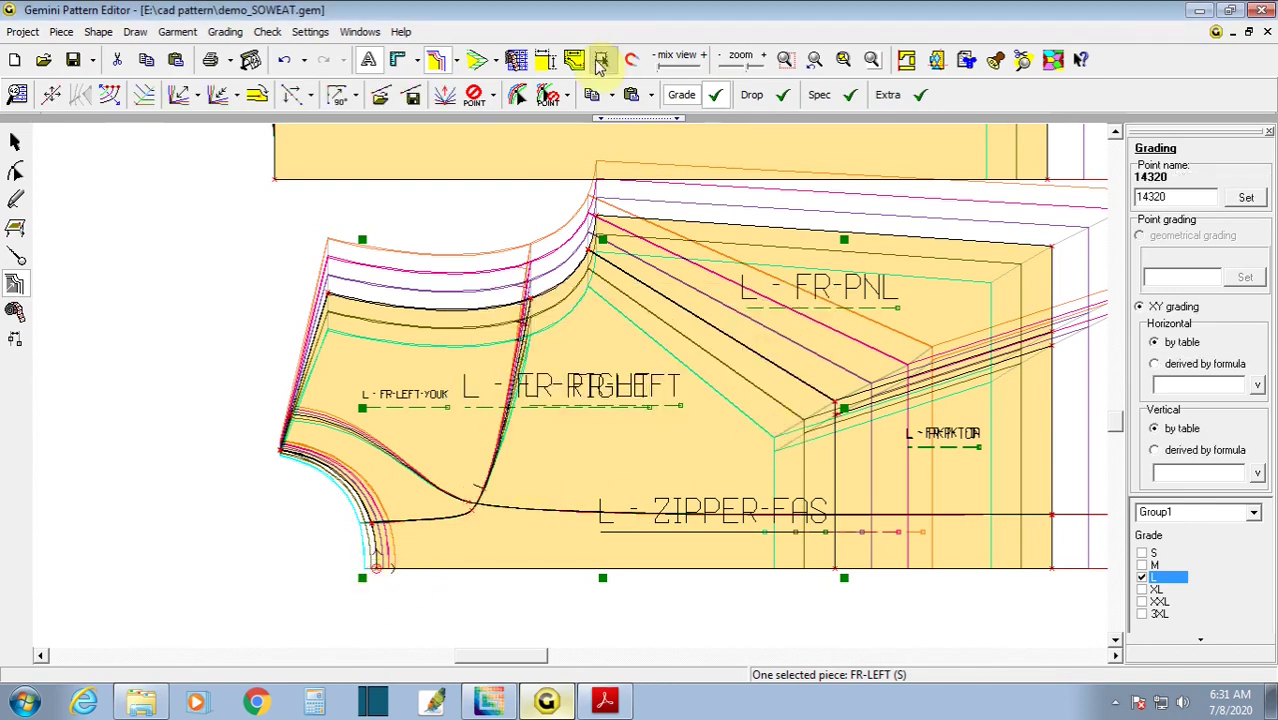
drag(524, 466, 432, 535)
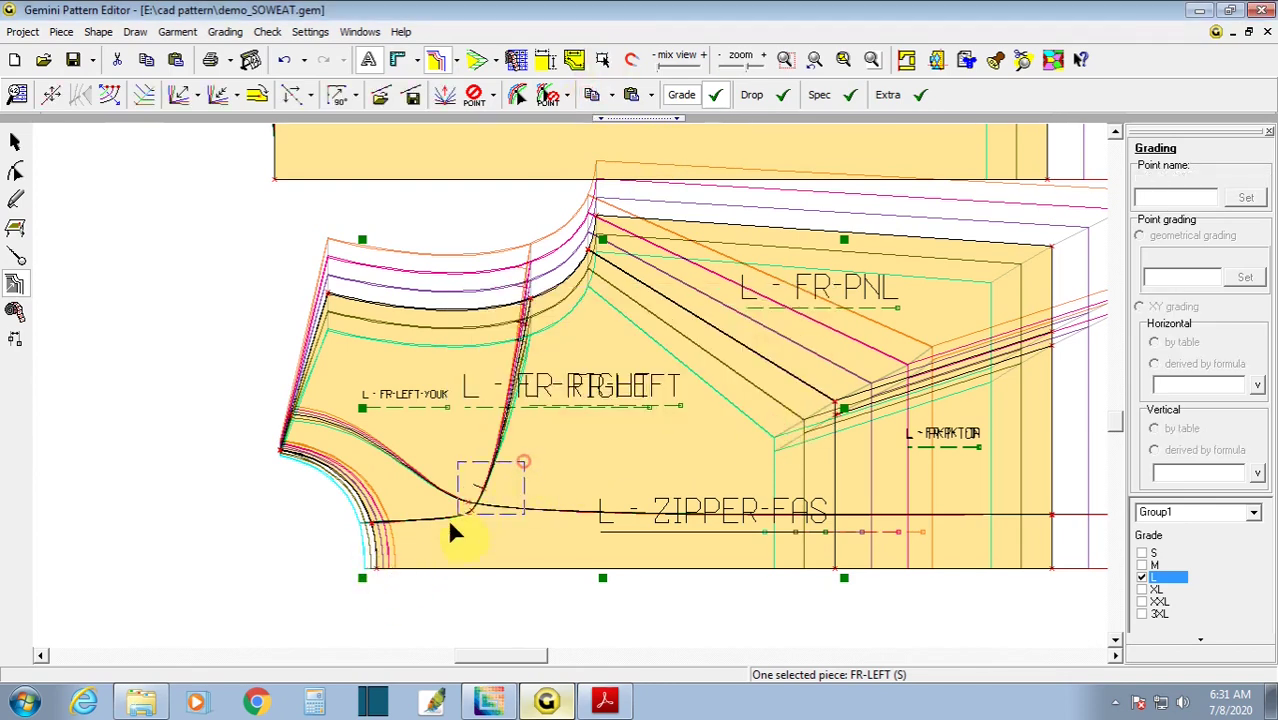
click(651, 95)
click(656, 141)
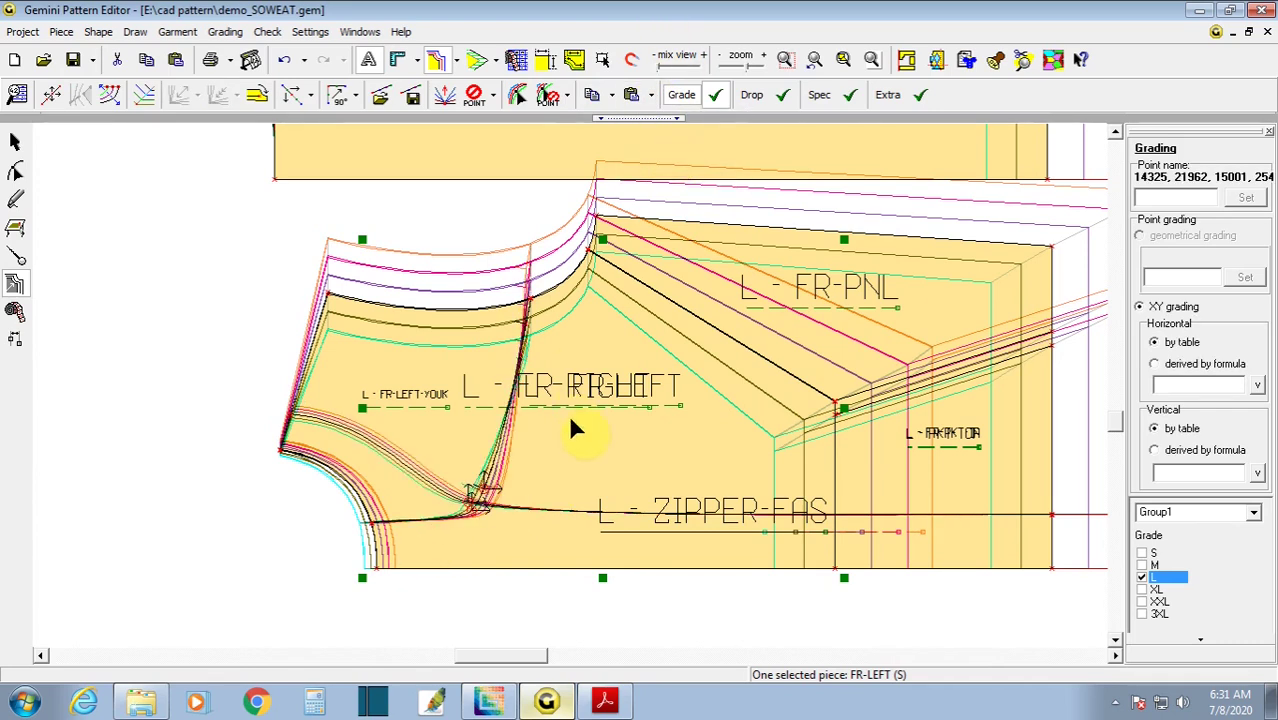
click(569, 385)
scroll(470, 432, up, 2)
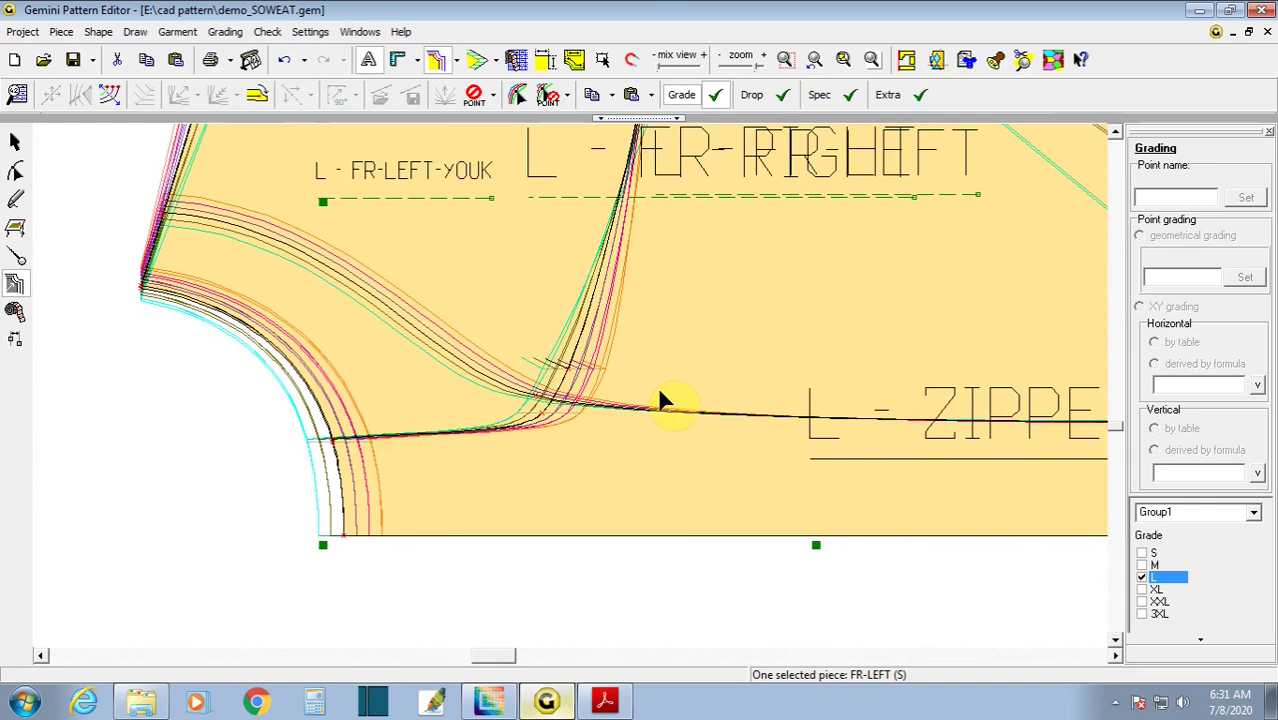
scroll(657, 400, down, 2)
middle_drag(708, 177, 575, 397)
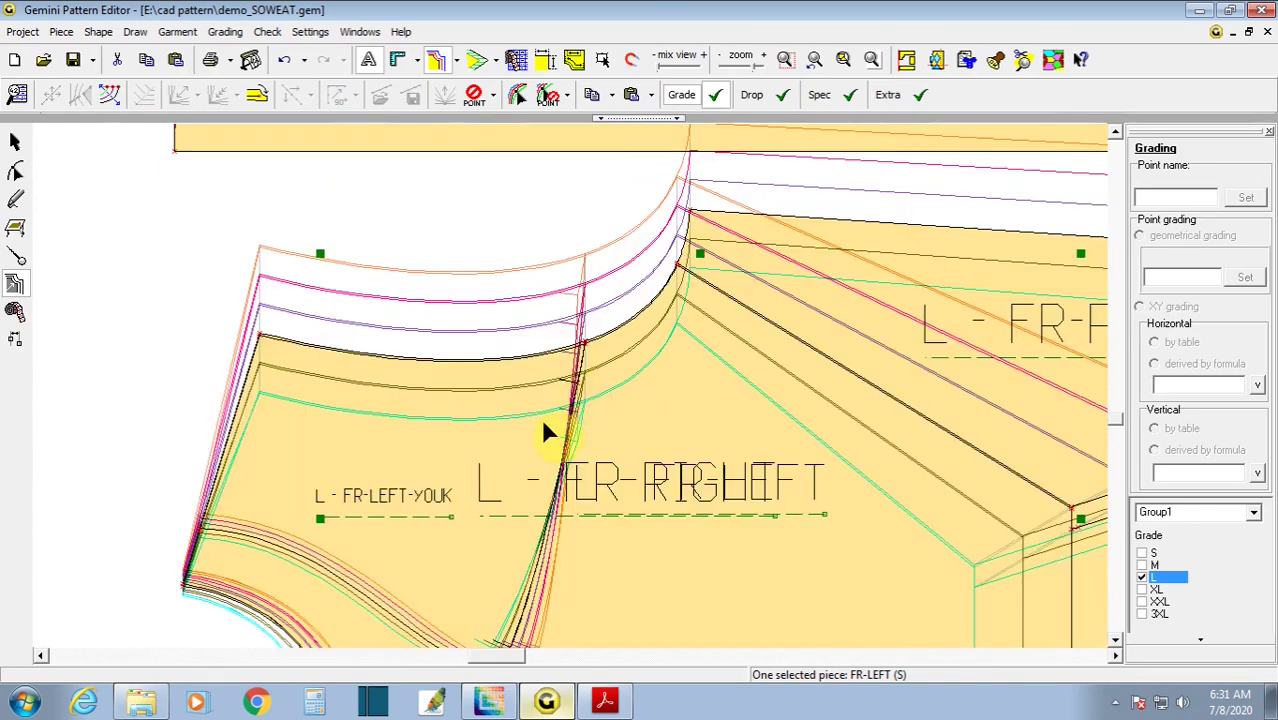
scroll(457, 497, down, 1)
- Review the FR-LEFT bottom corner point's grading table, then bring up the SAMUELE Adult size chart
double_click(224, 581)
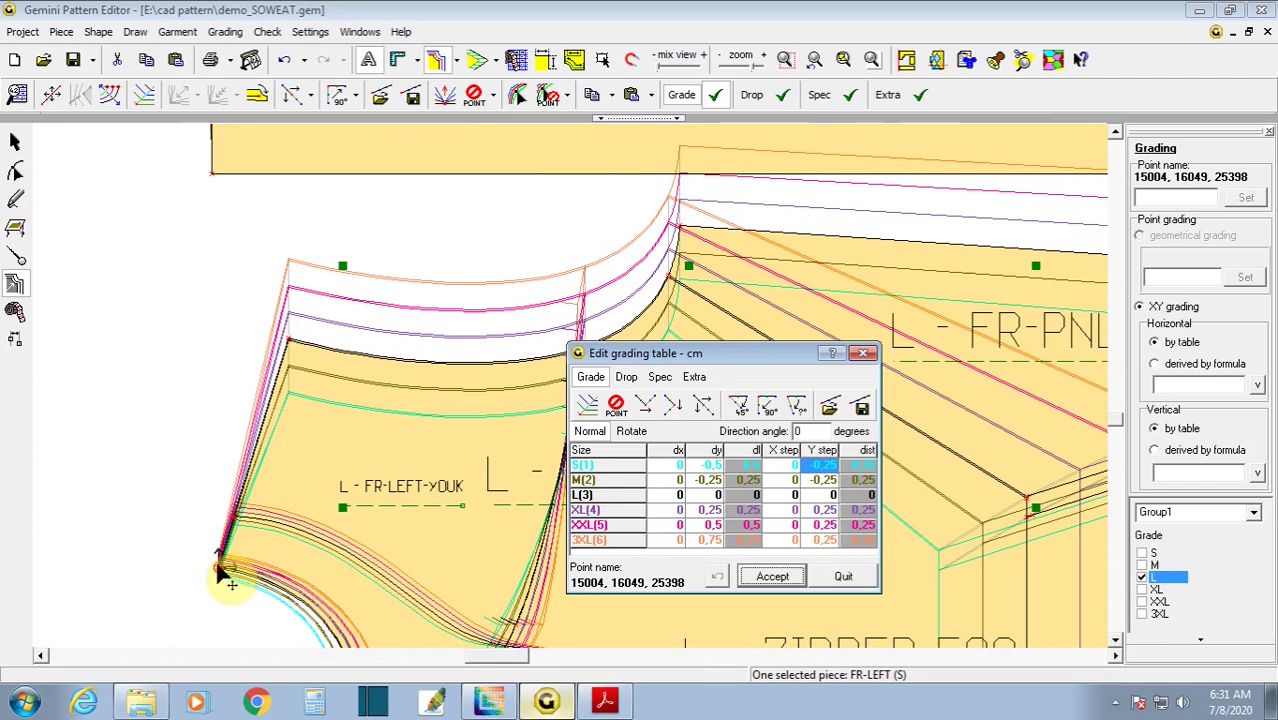
click(604, 700)
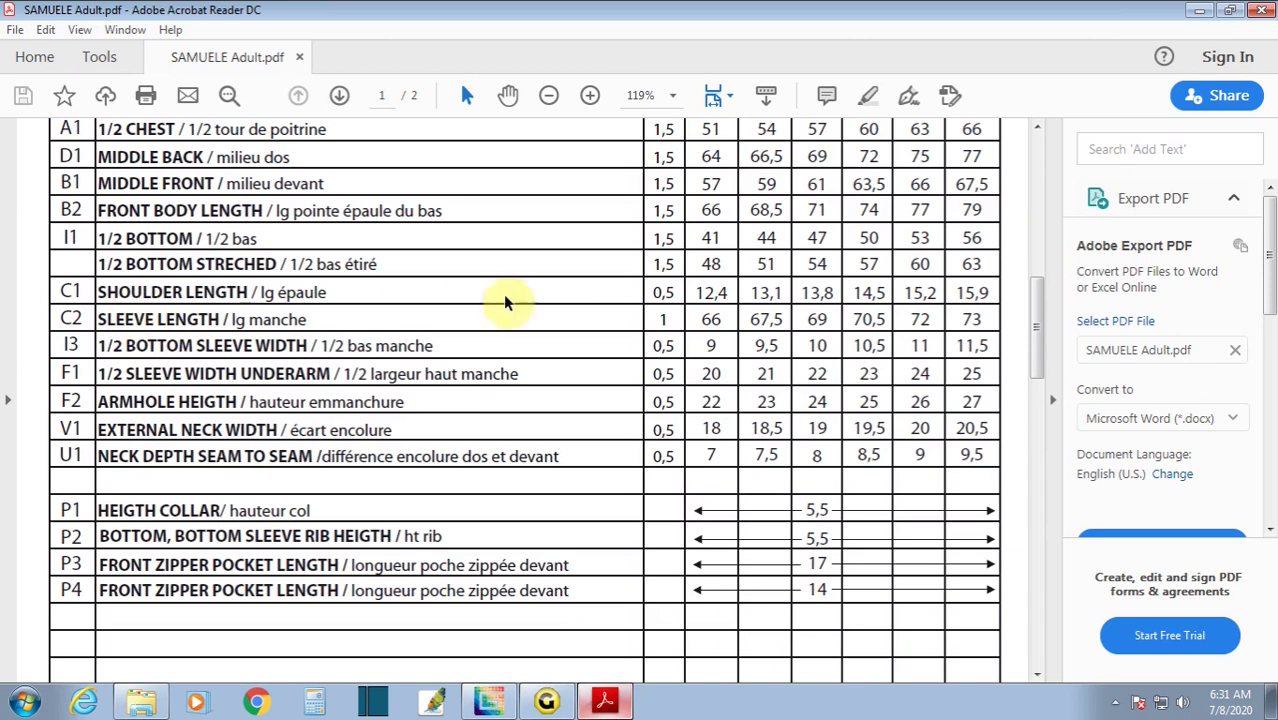
- Read the SHOULDER LENGTH values from 12,4 across the sizes, then go back to Gemini
drag(697, 293, 788, 298)
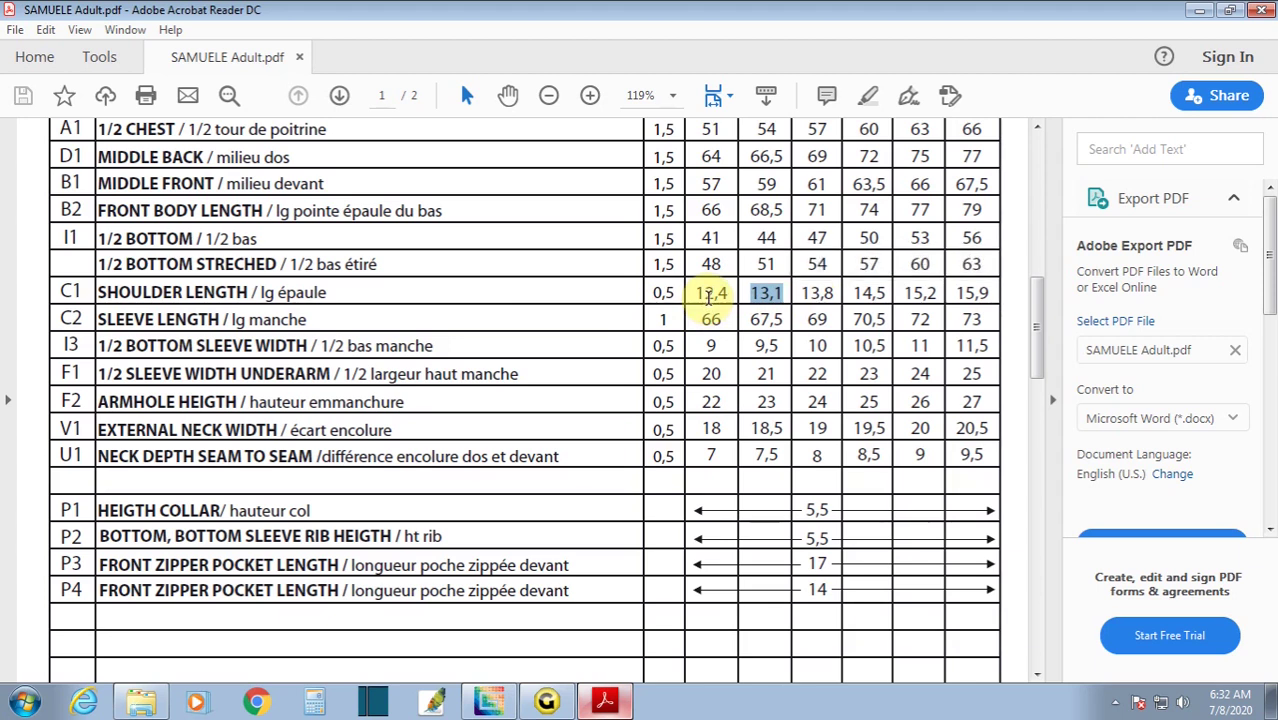
drag(708, 296, 722, 300)
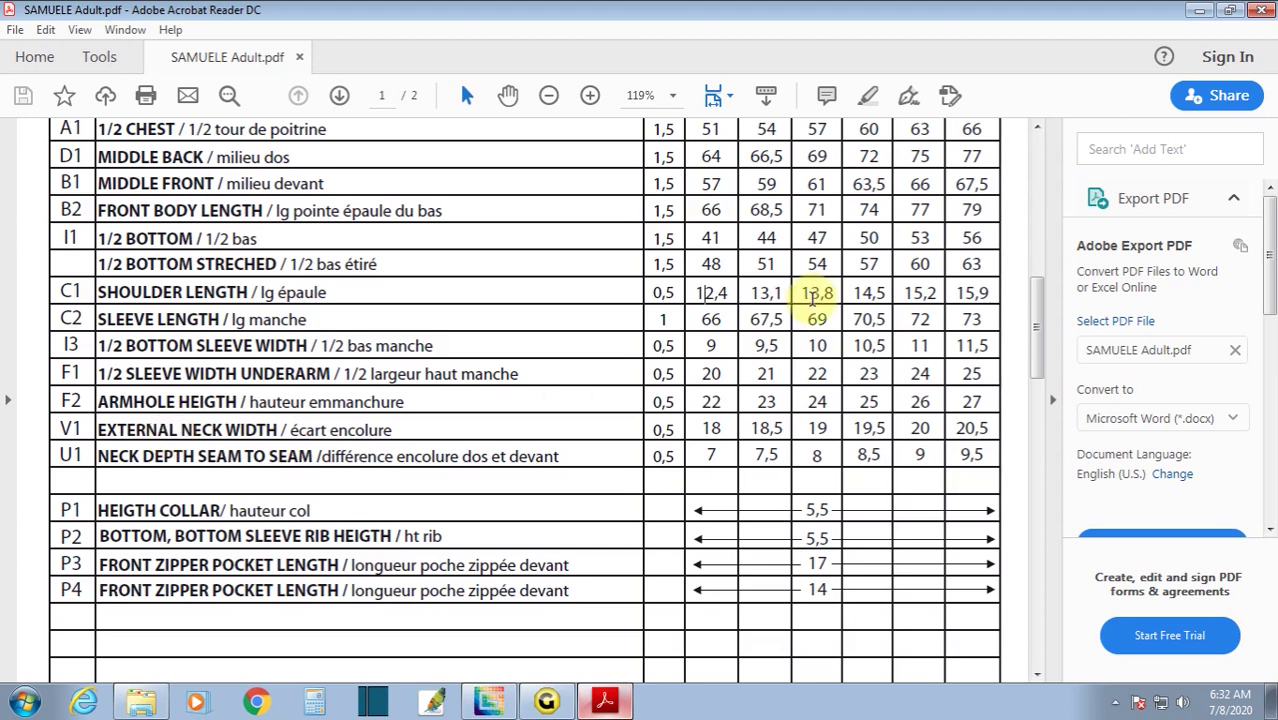
drag(700, 292, 787, 307)
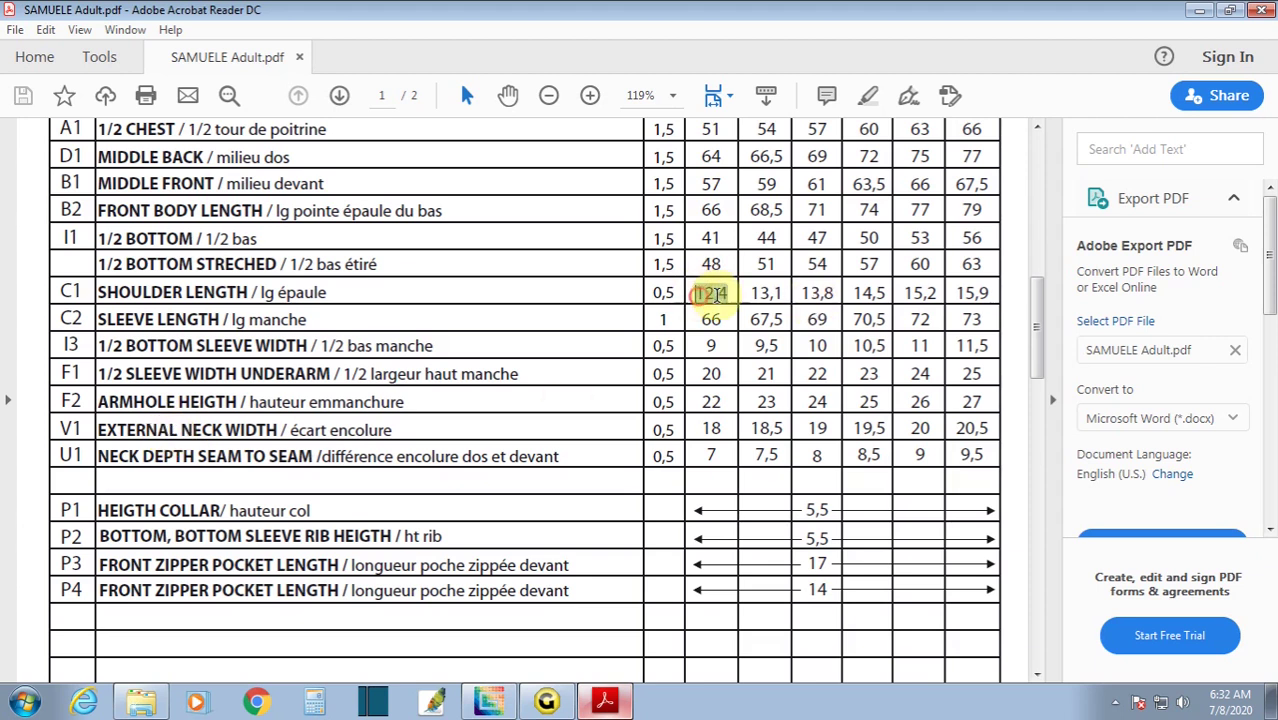
click(768, 294)
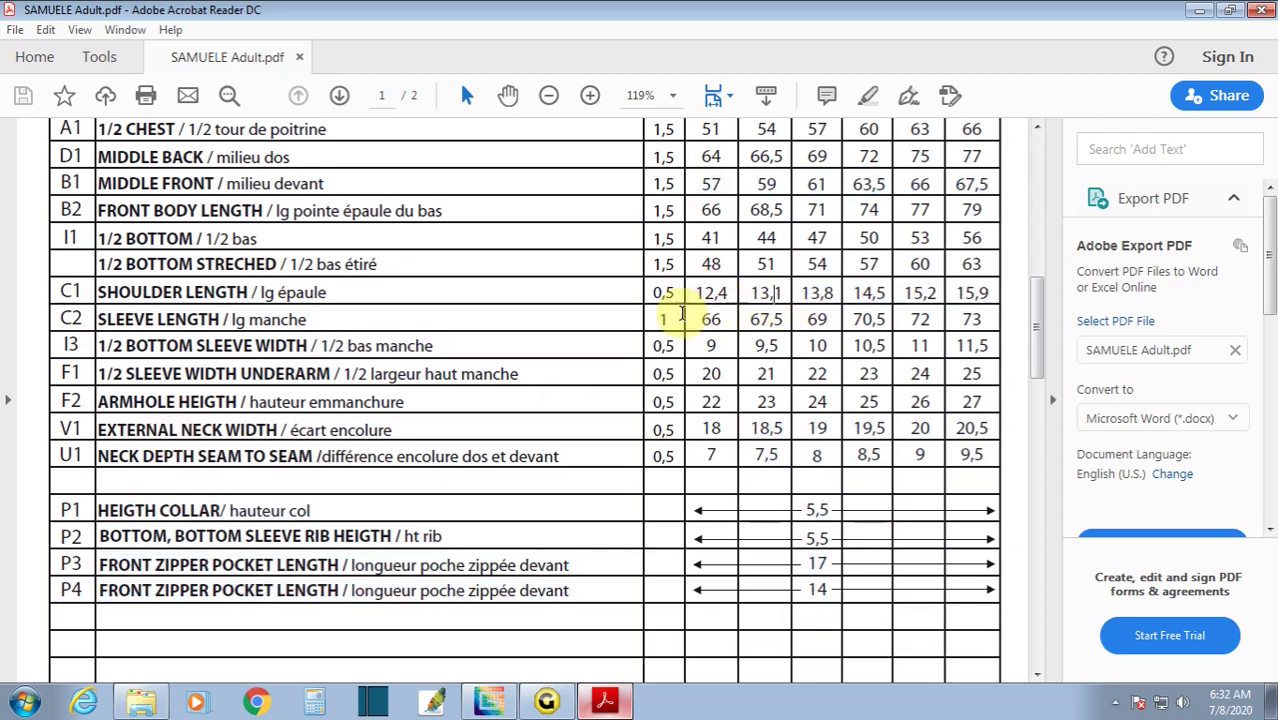
click(547, 702)
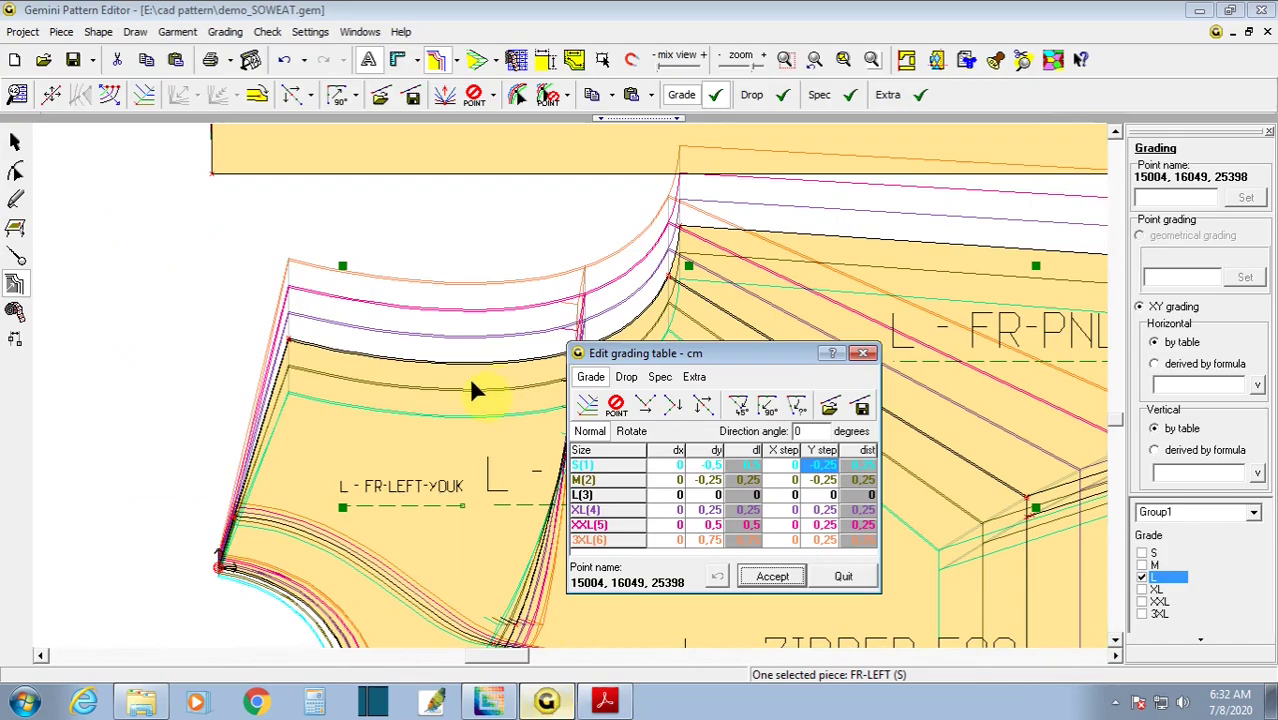
- Trace the FR-LEFT-YOUK yoke's side edge into a new auxiliary line
click(843, 577)
click(404, 530)
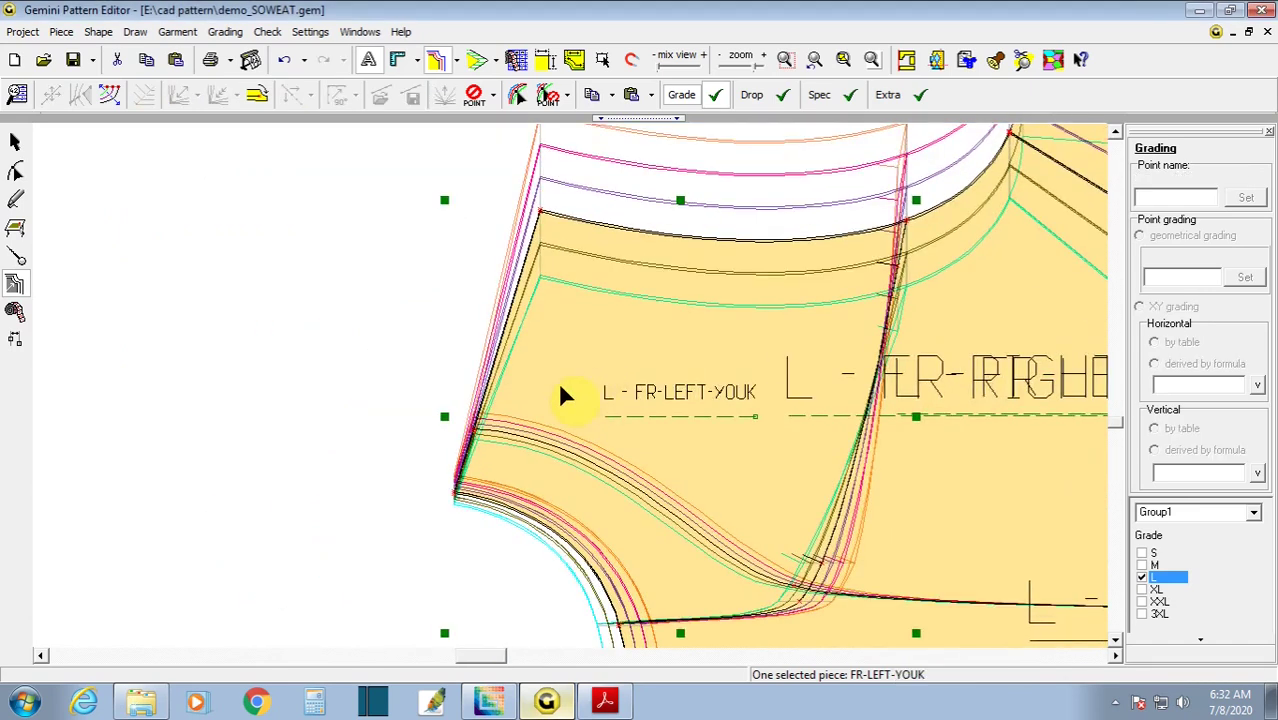
click(18, 202)
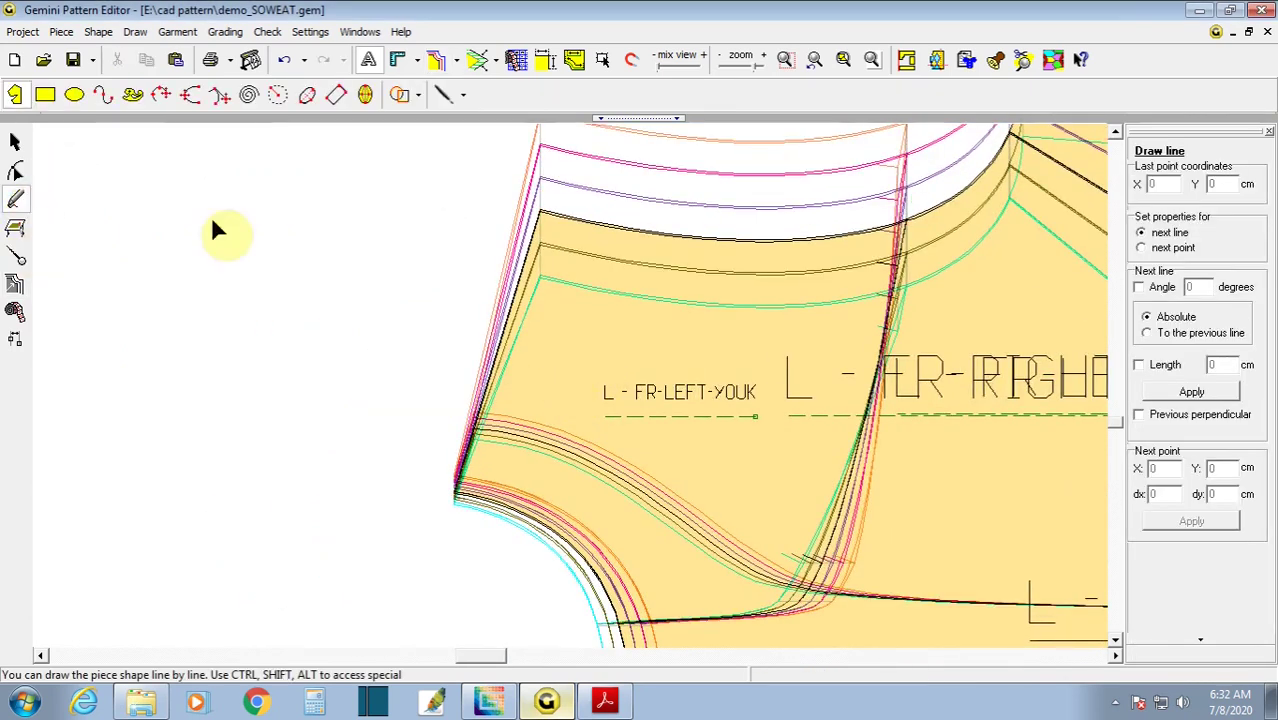
click(419, 96)
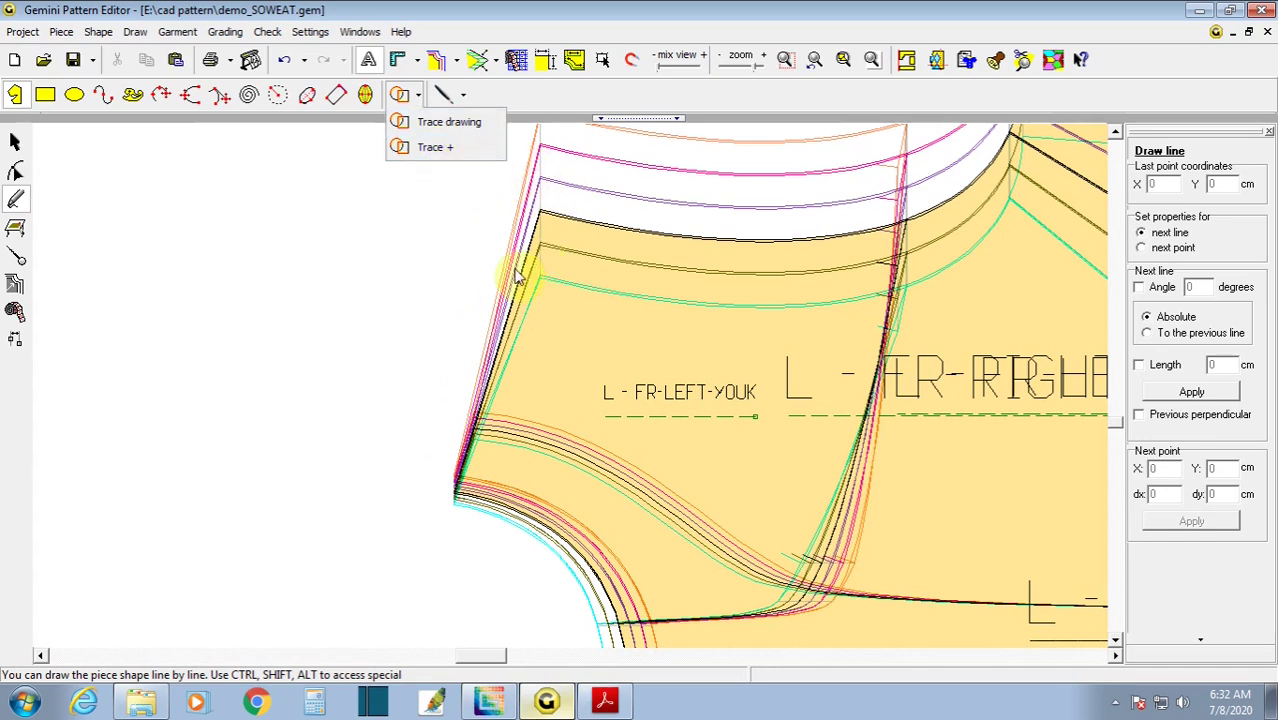
click(458, 498)
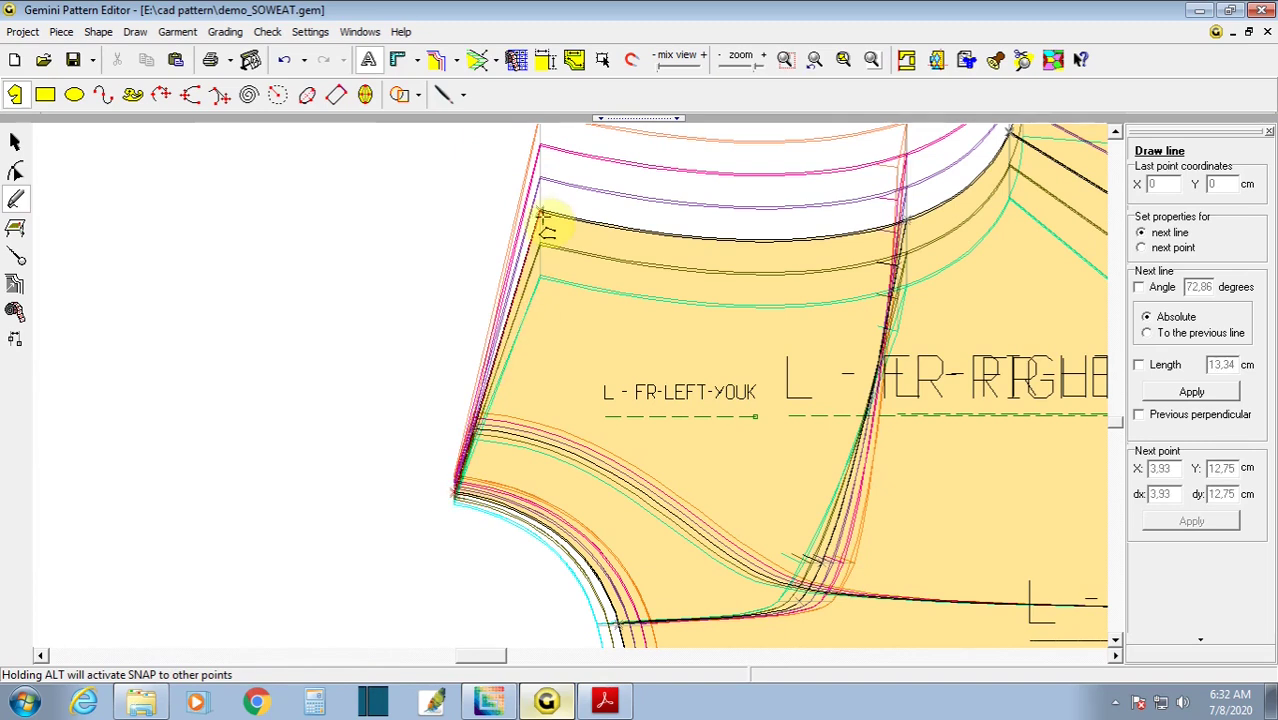
click(542, 212)
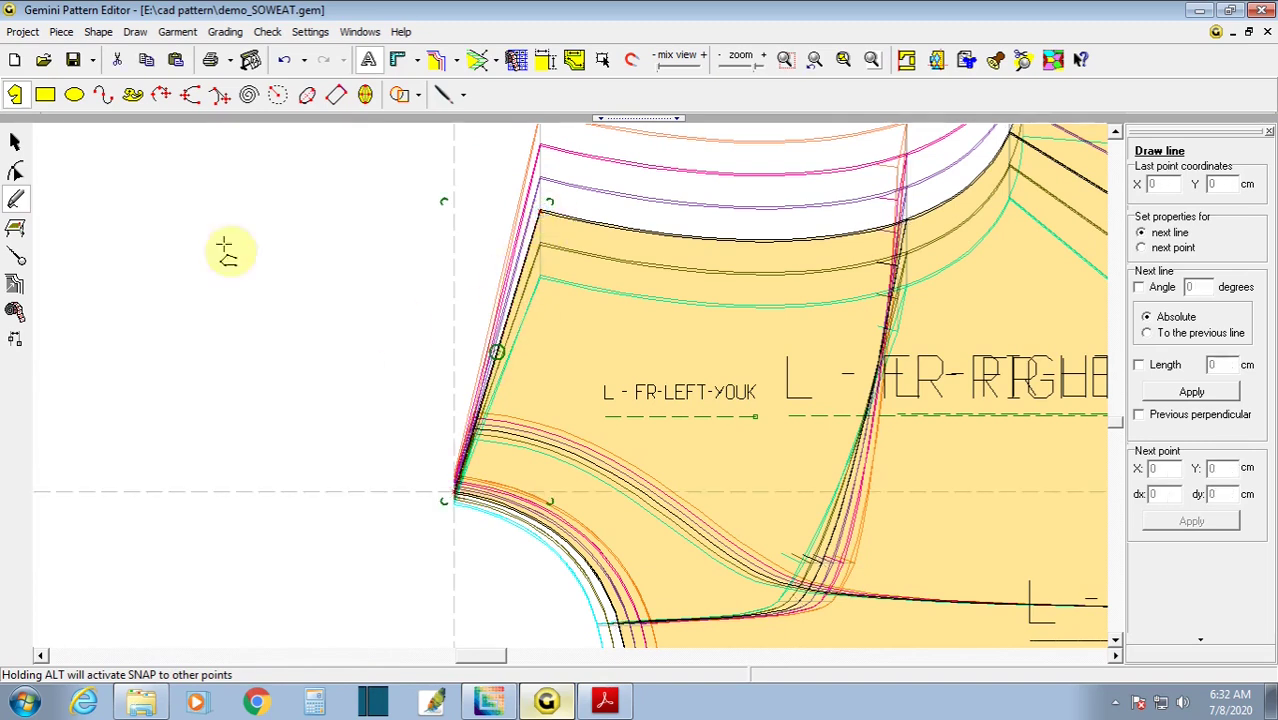
click(15, 142)
- Move the traced auxiliary line into the empty area to the left and slightly down
click(495, 350)
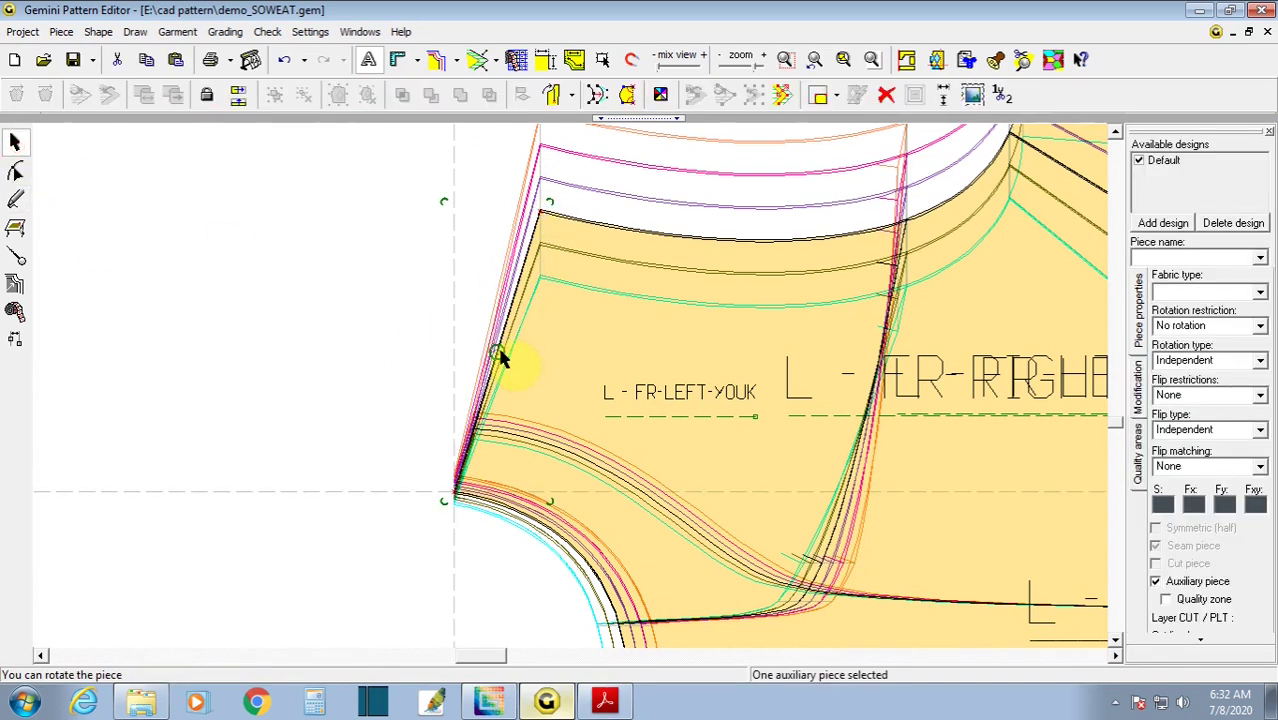
click(276, 313)
drag(503, 360, 275, 307)
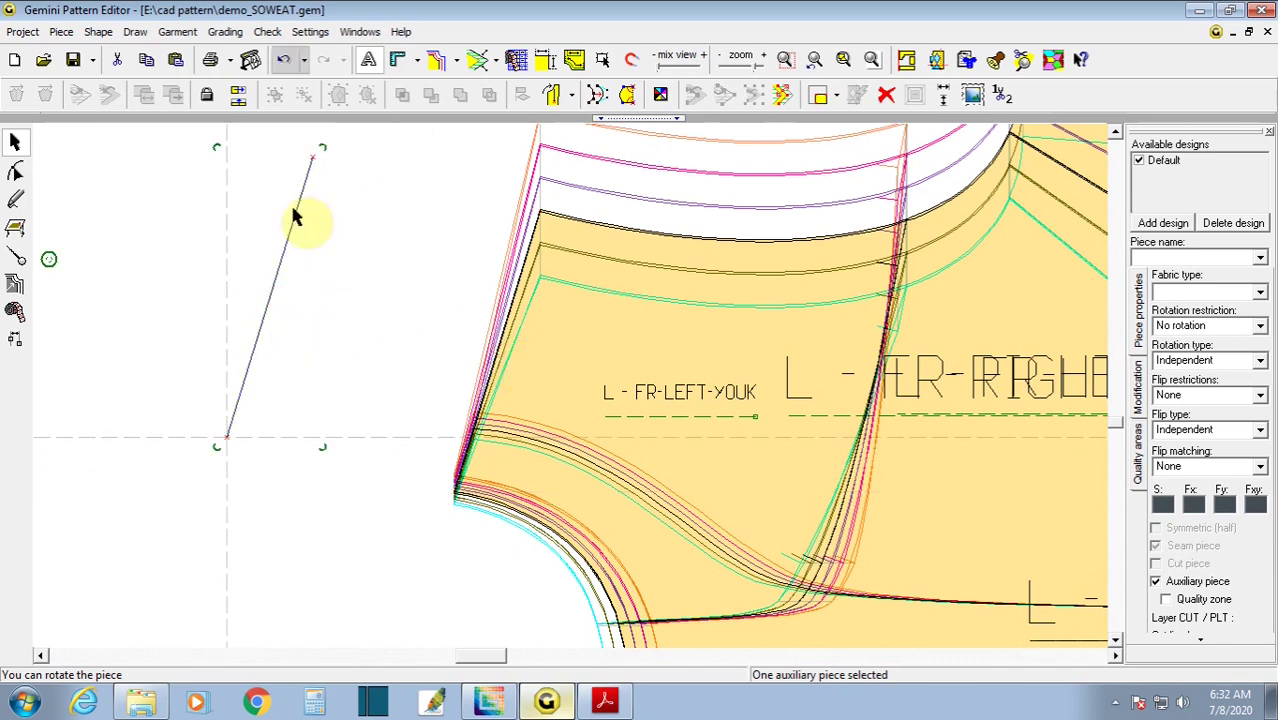
click(436, 59)
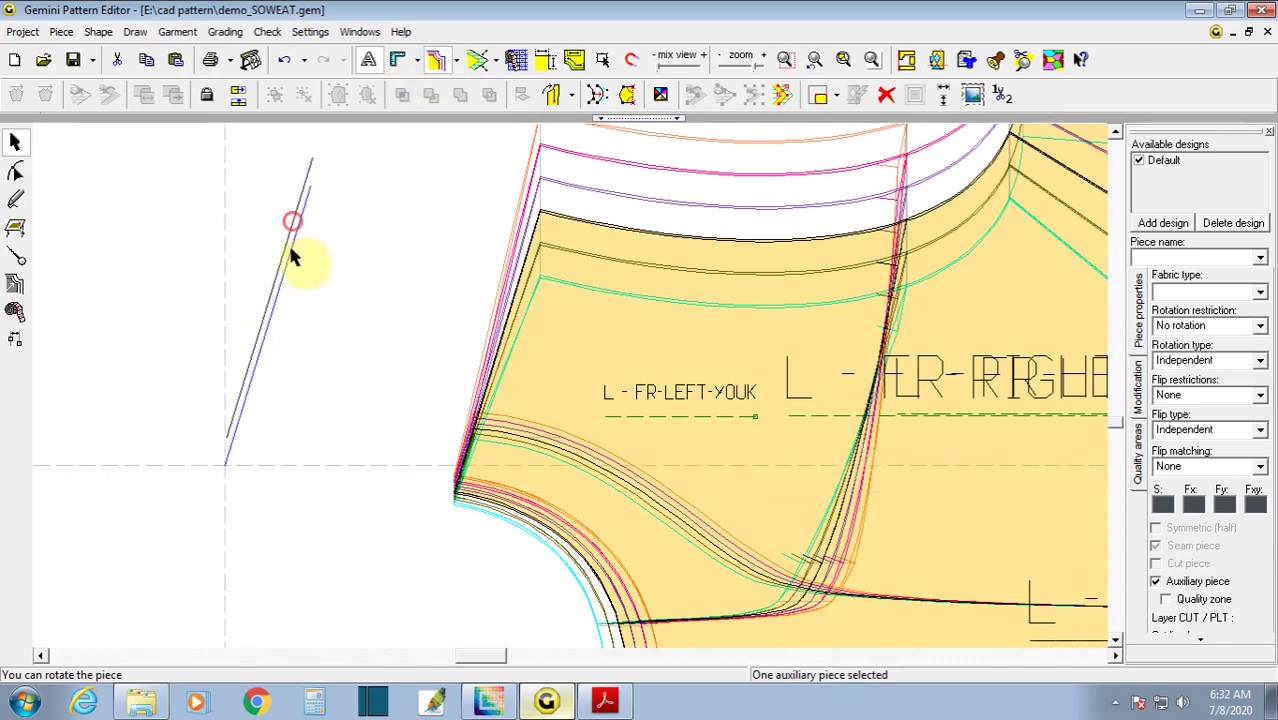
drag(300, 232, 302, 261)
click(436, 62)
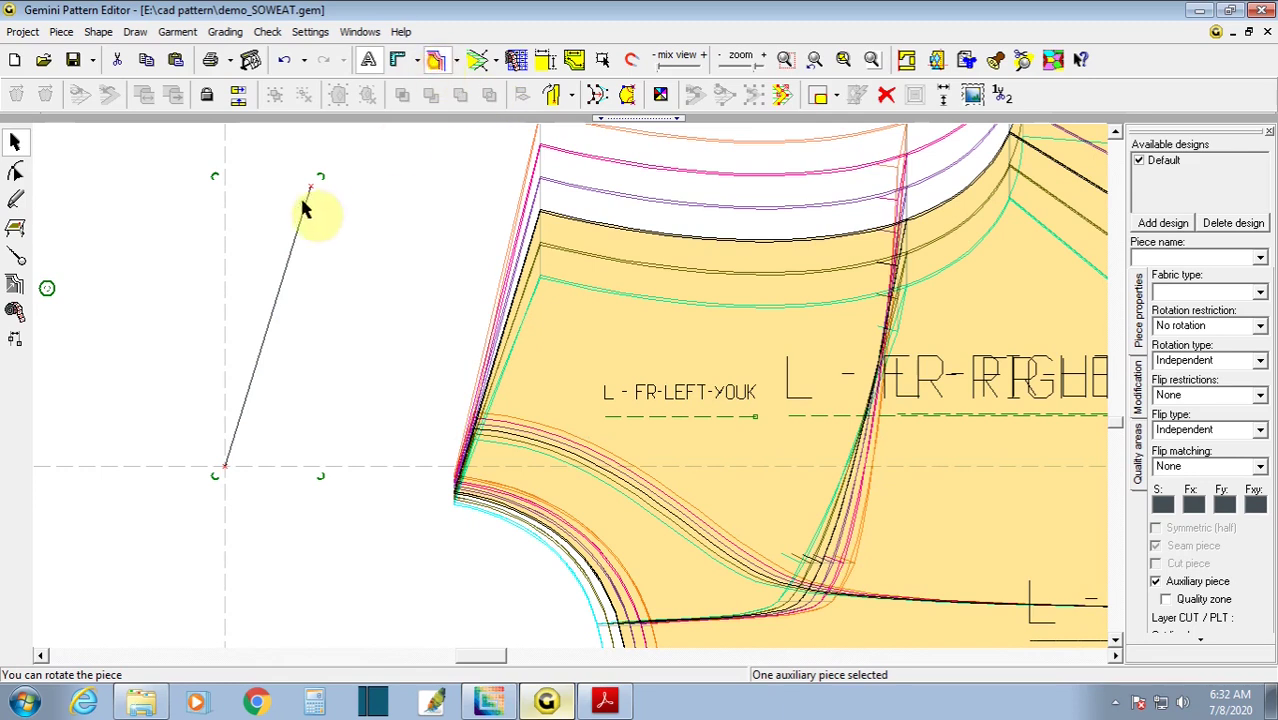
click(282, 165)
click(288, 258)
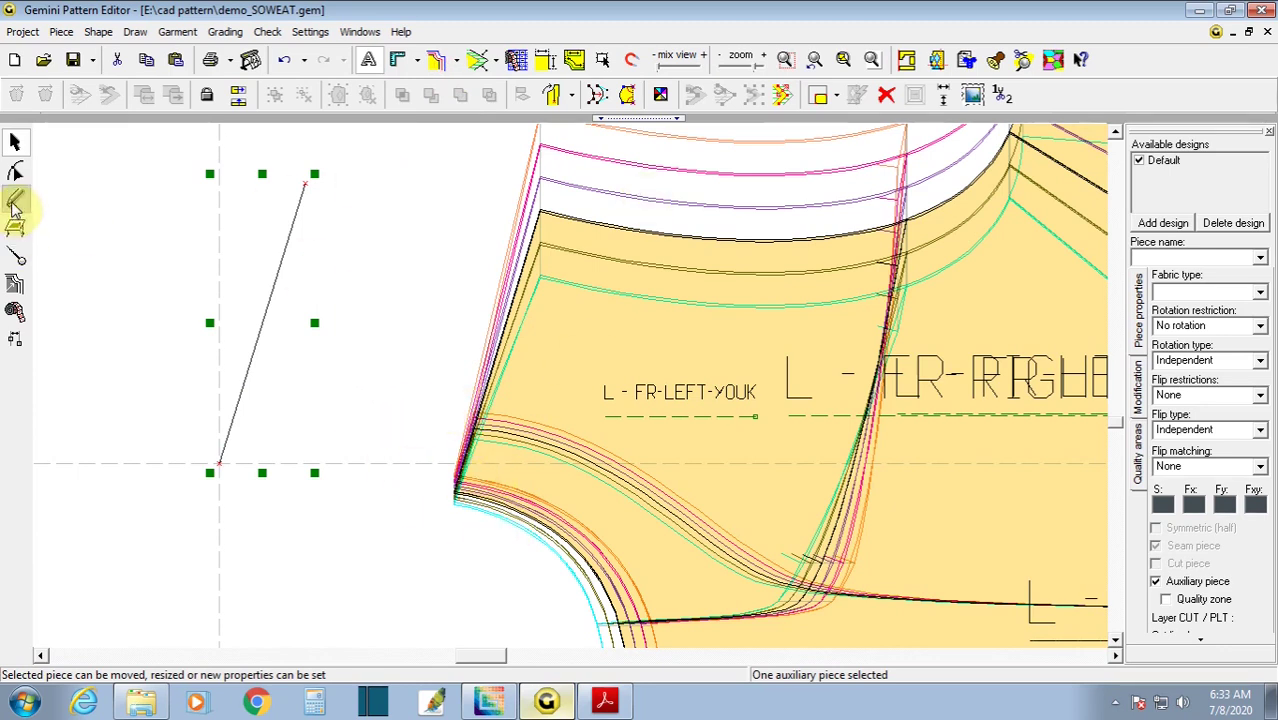
- Trace the yoke's side edge again from its lower corner to its top corner
click(13, 285)
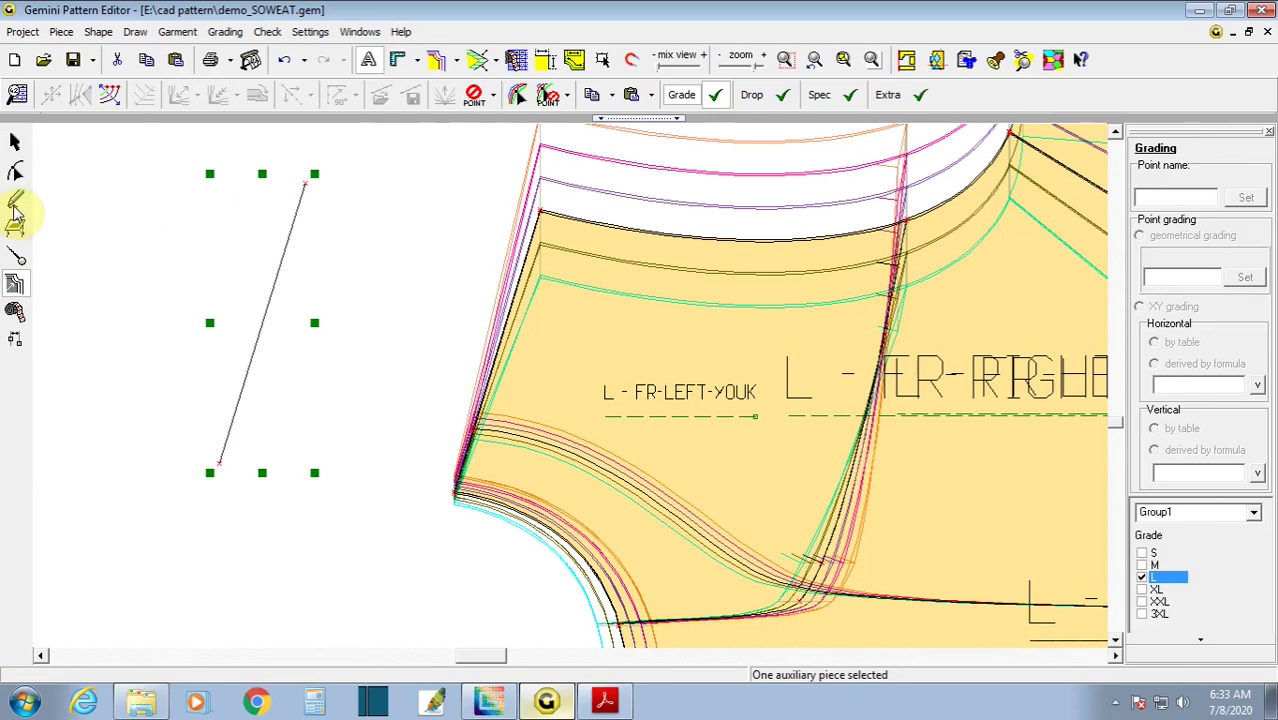
click(15, 199)
click(418, 94)
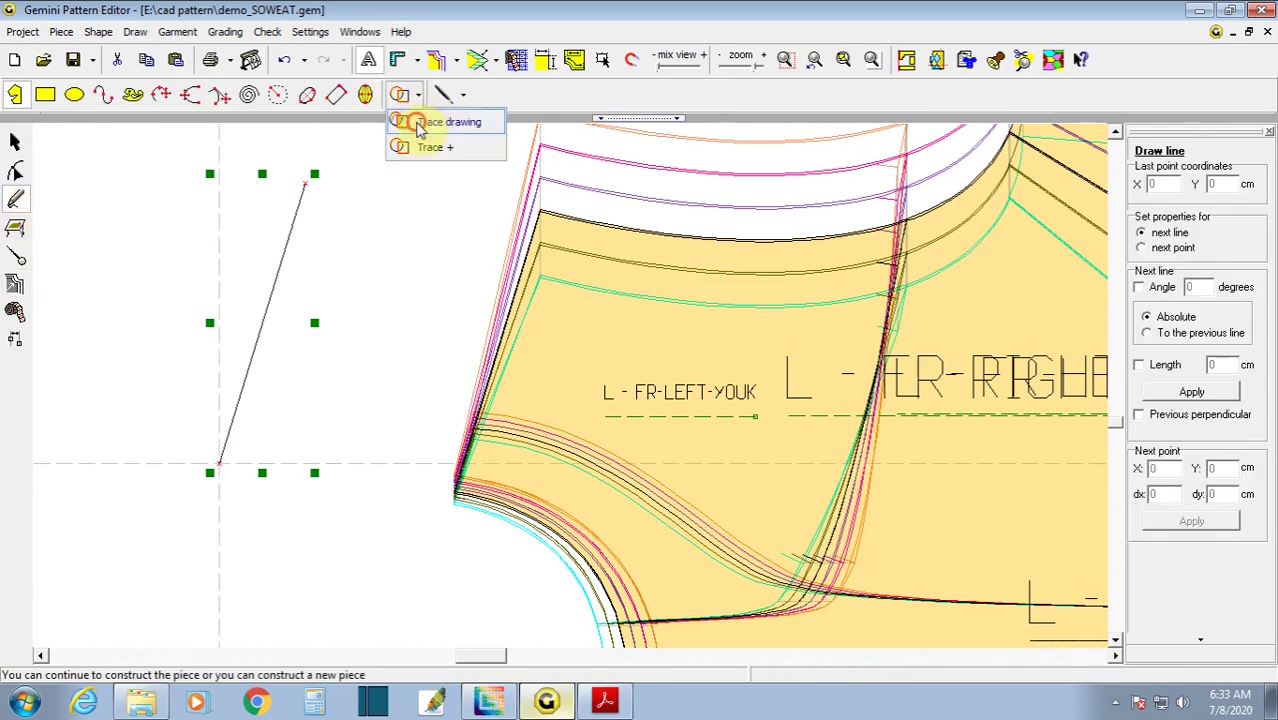
click(415, 122)
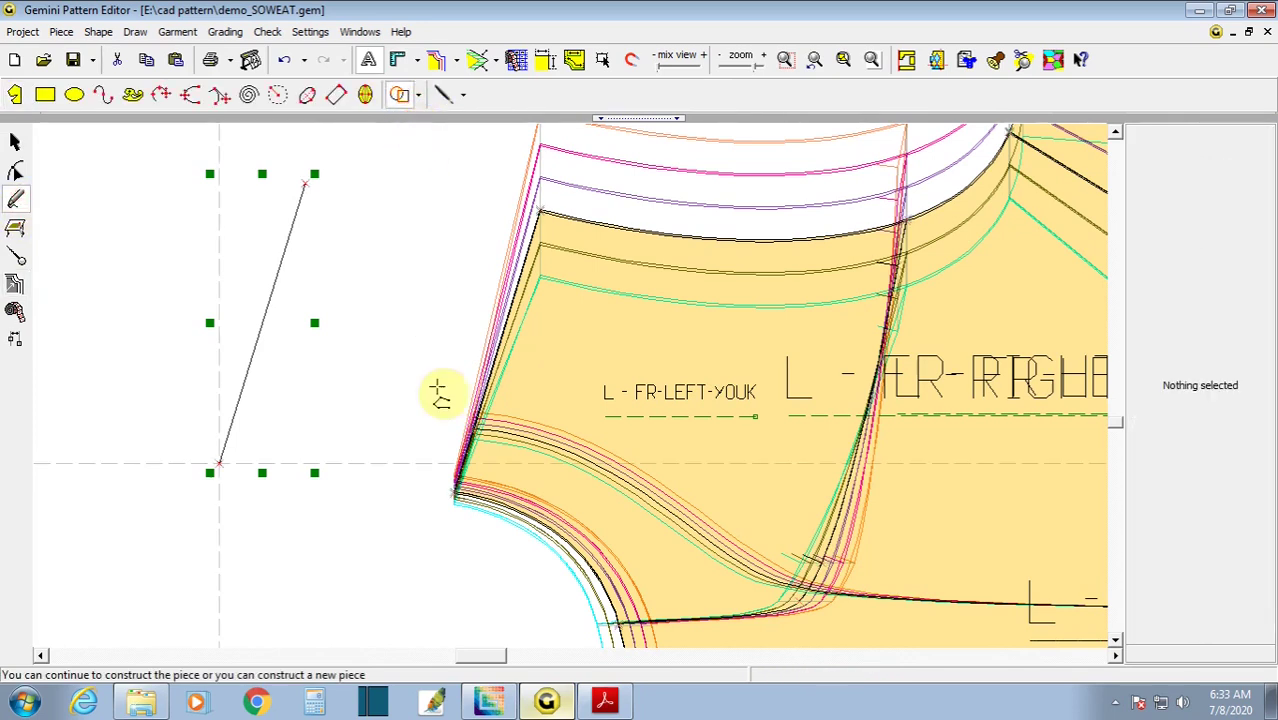
click(457, 490)
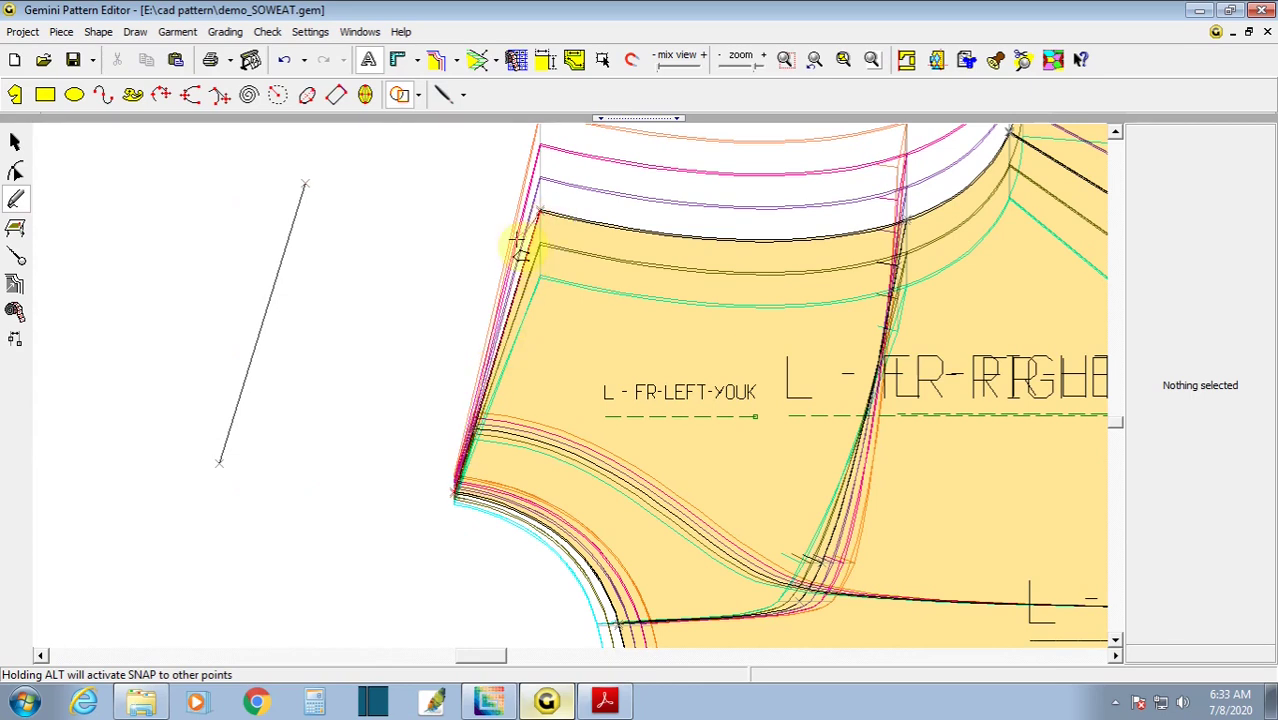
click(516, 240)
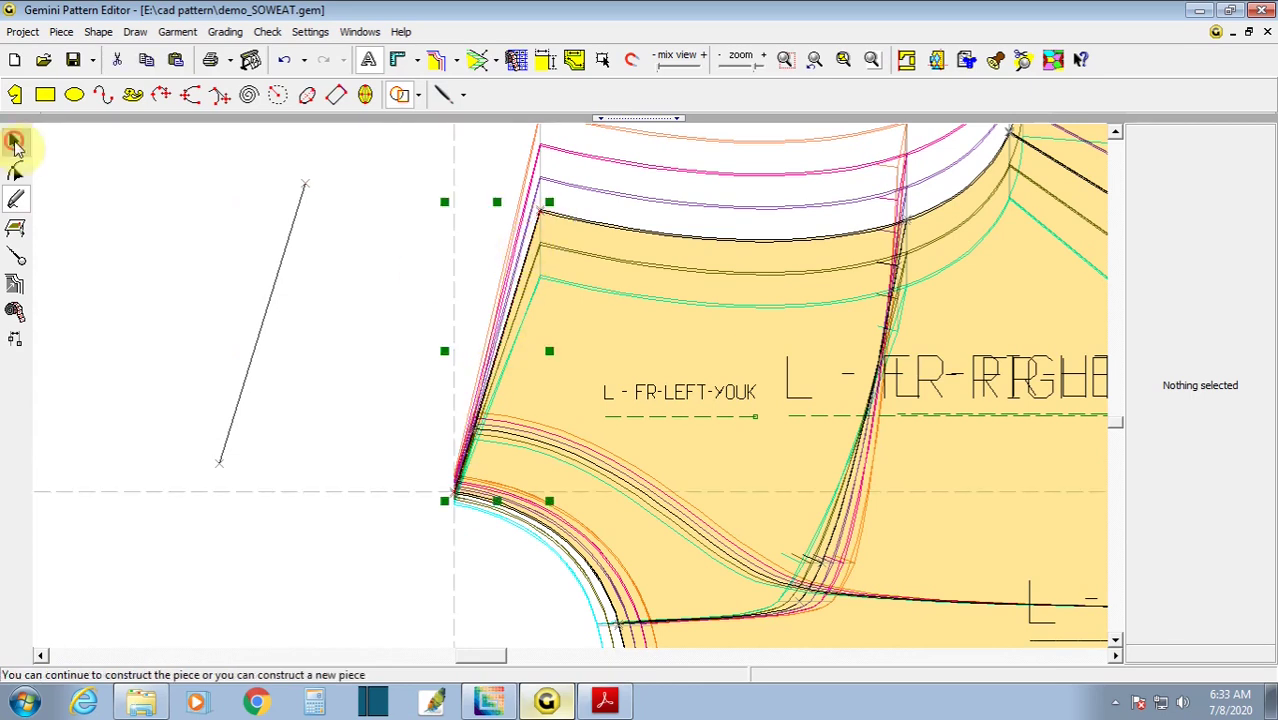
- Move the second traced edge into the empty area and shift its graded lines down-left
click(15, 143)
drag(497, 358, 322, 331)
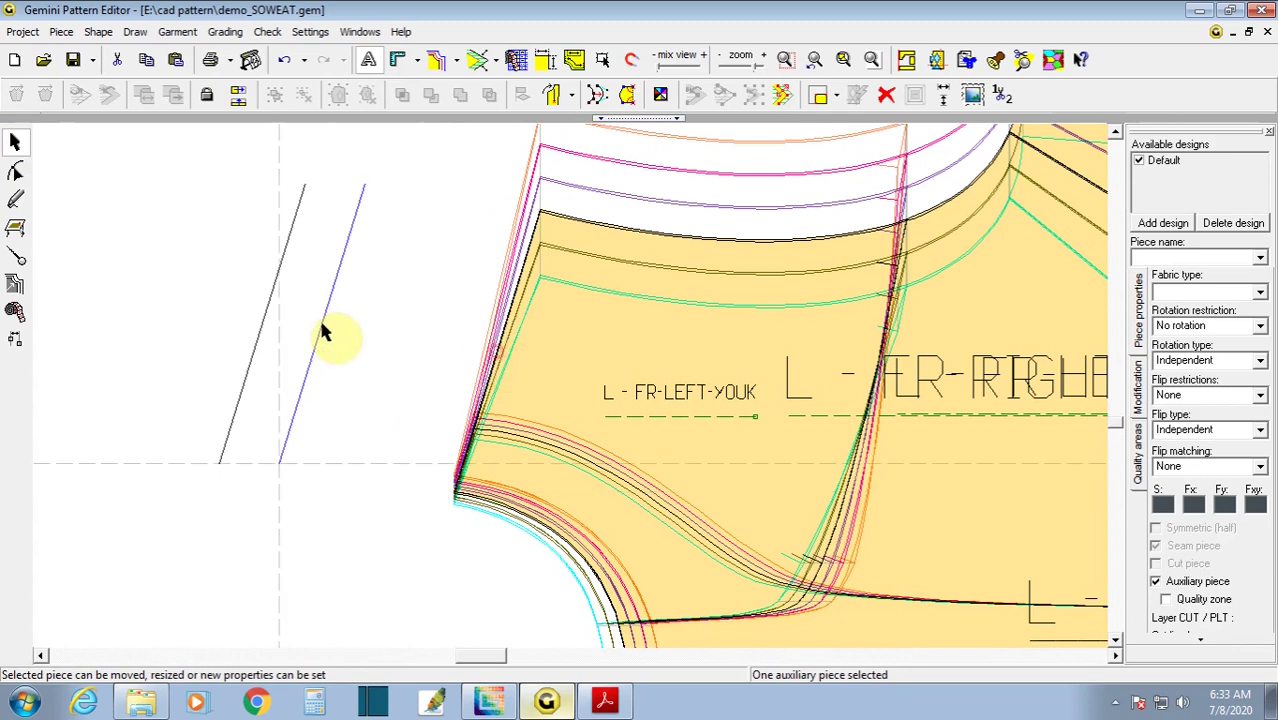
click(434, 62)
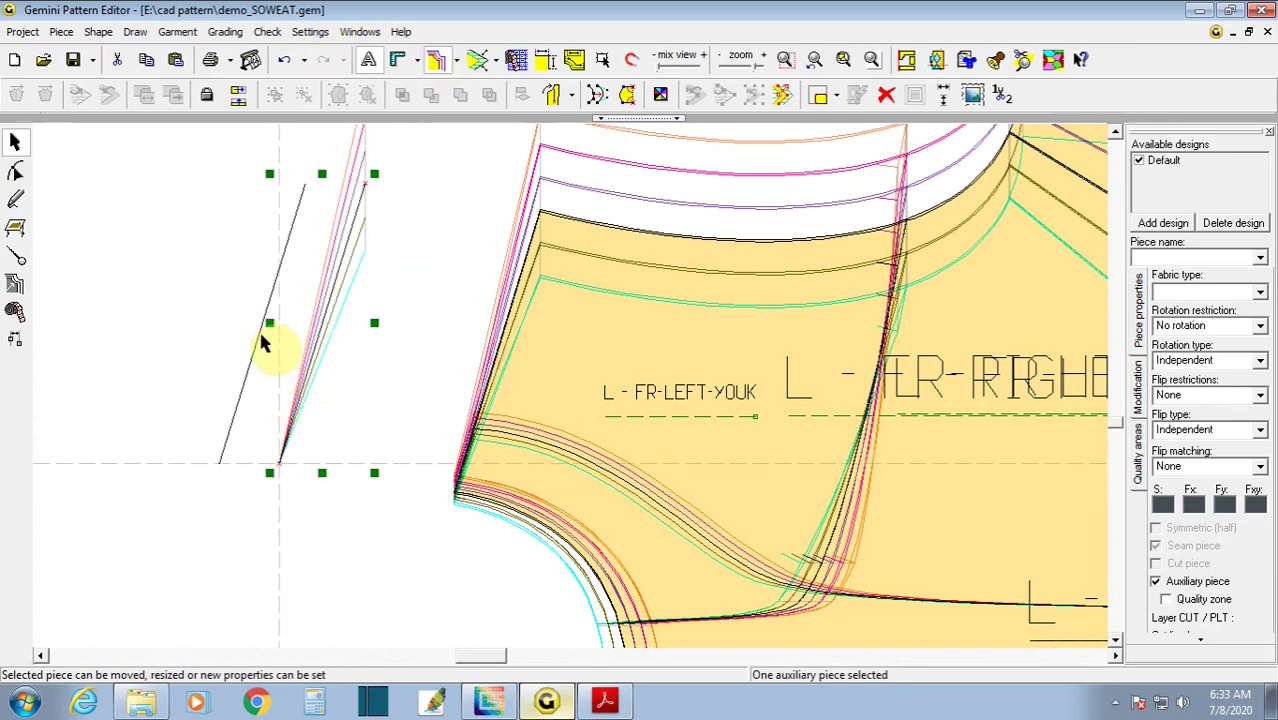
drag(262, 343, 287, 420)
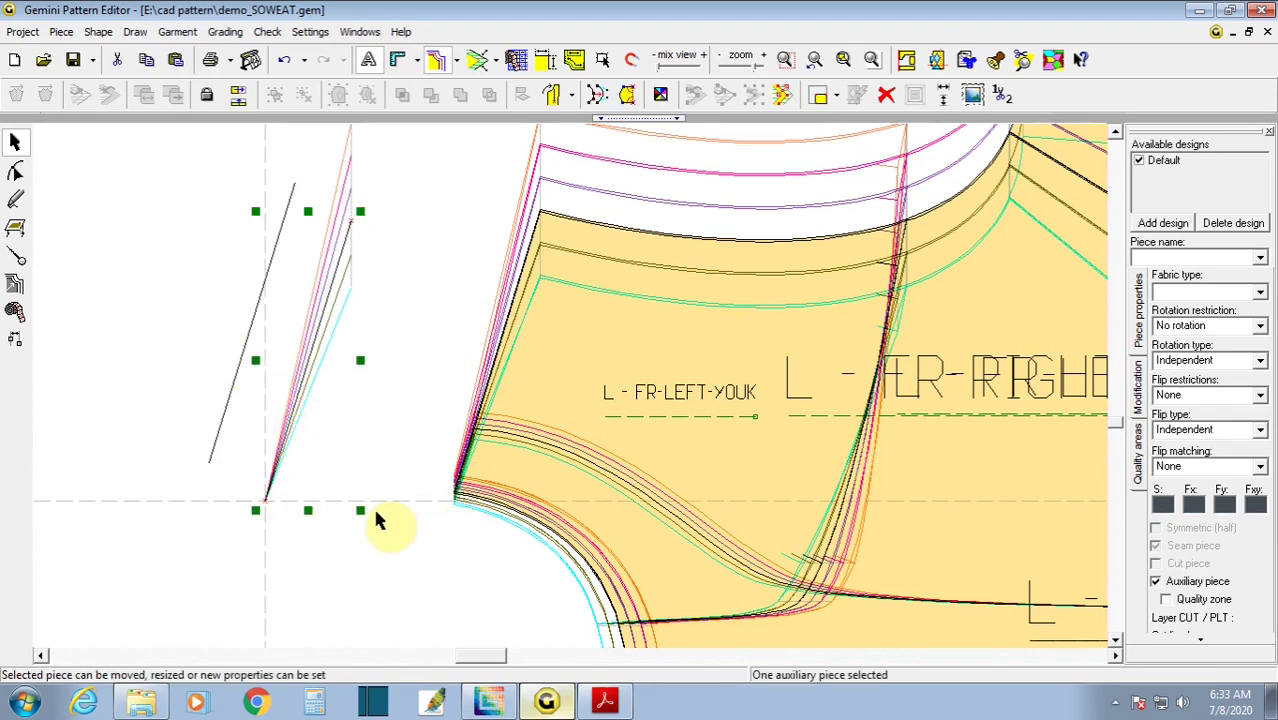
- Copy the yoke's bottom point grading onto the bottom points of both traced lines
click(14, 283)
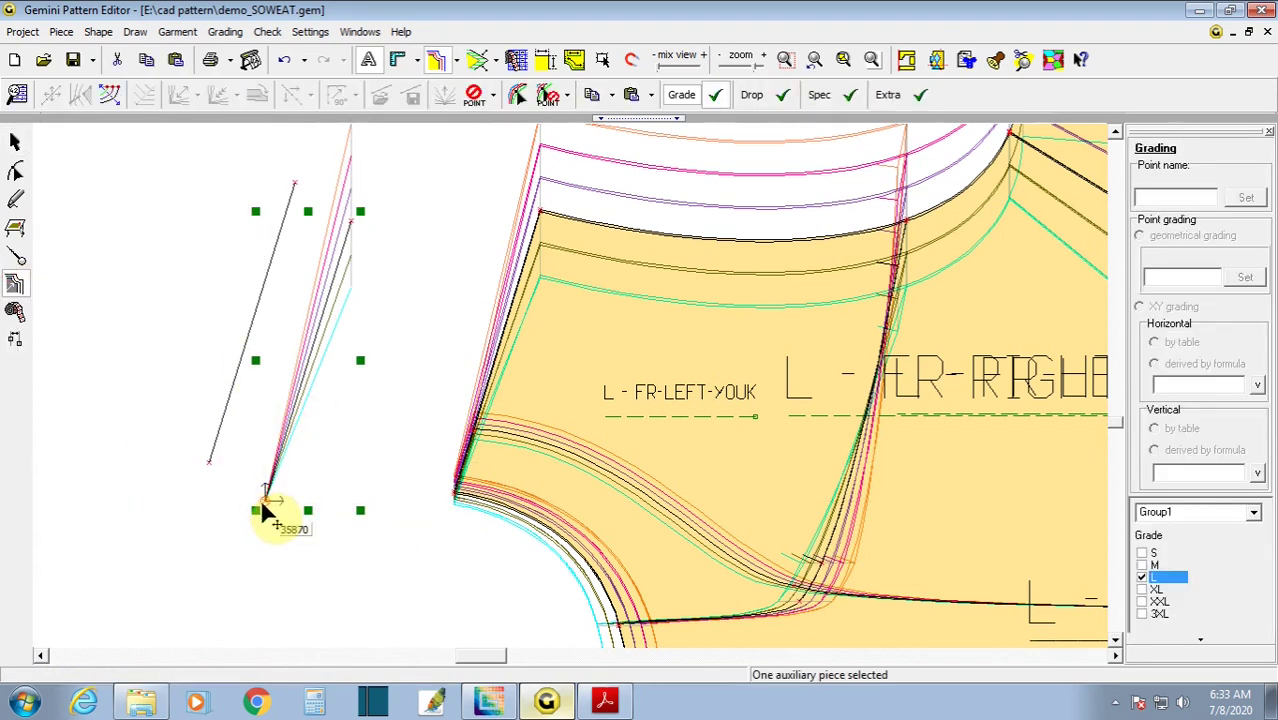
click(454, 494)
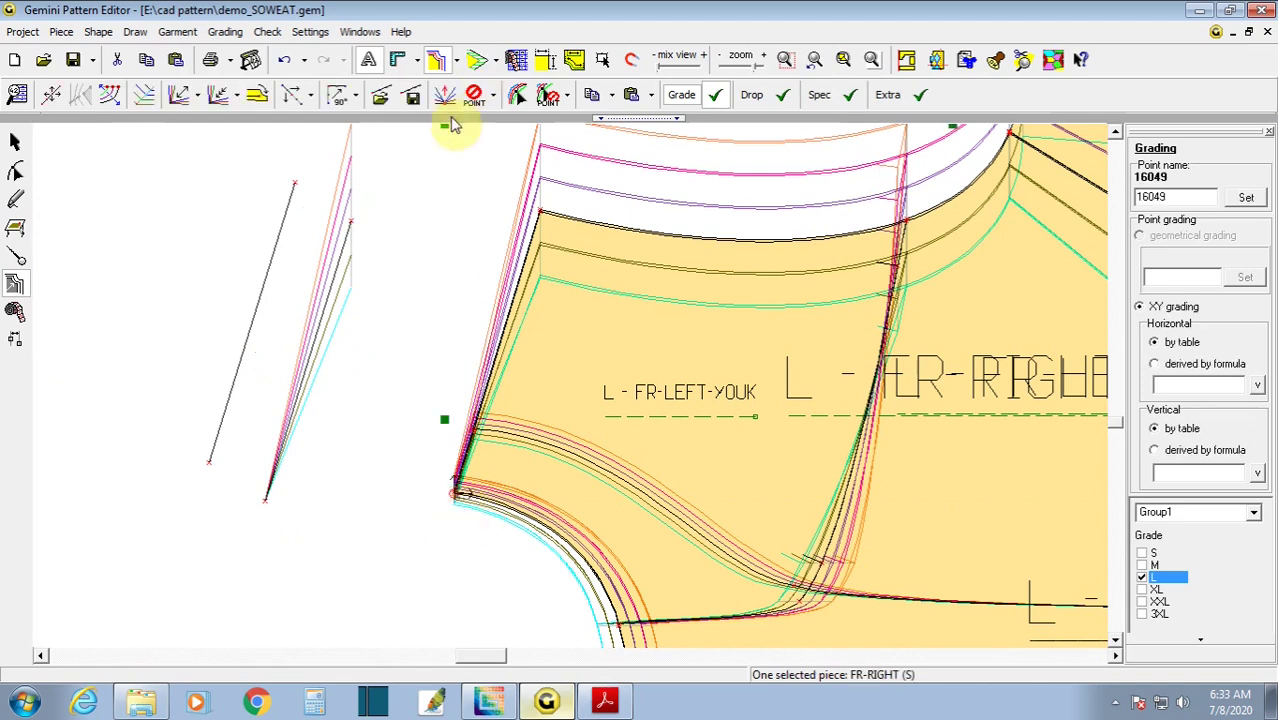
click(590, 97)
drag(171, 417, 316, 530)
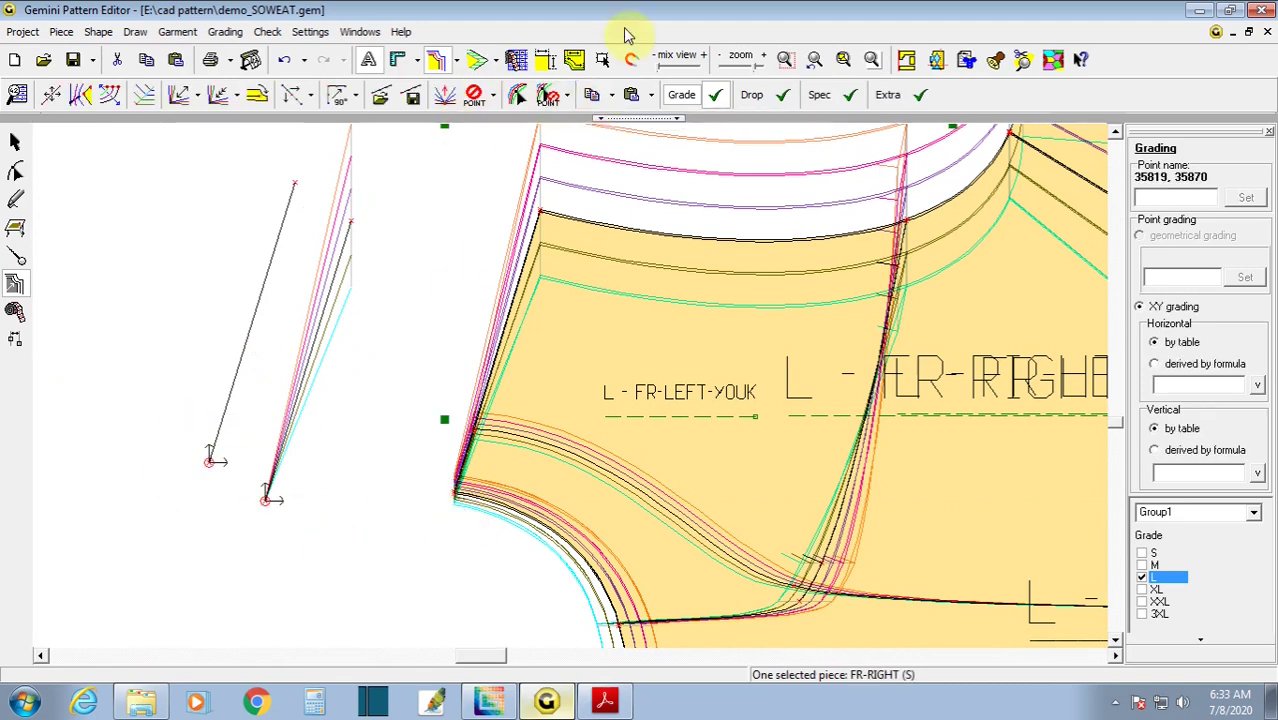
click(631, 95)
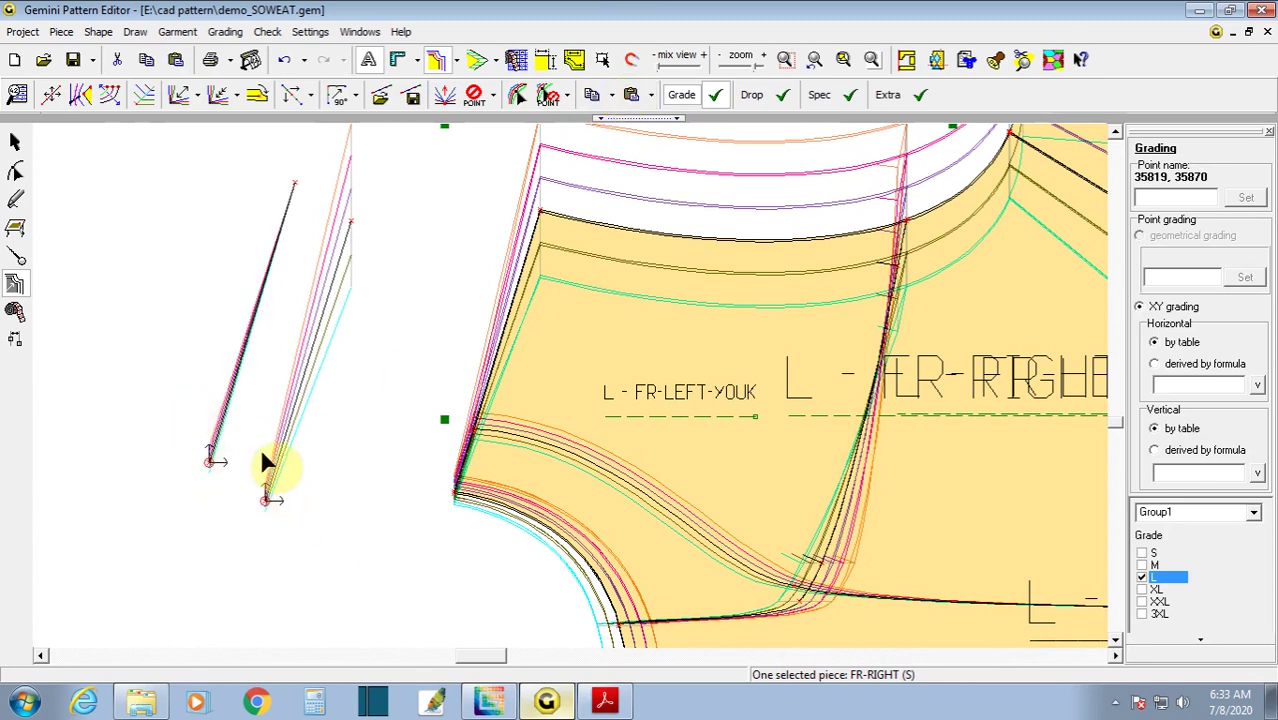
- Apply the yoke's top corner grading to the traced lines' top points, then return to piece selection
click(543, 214)
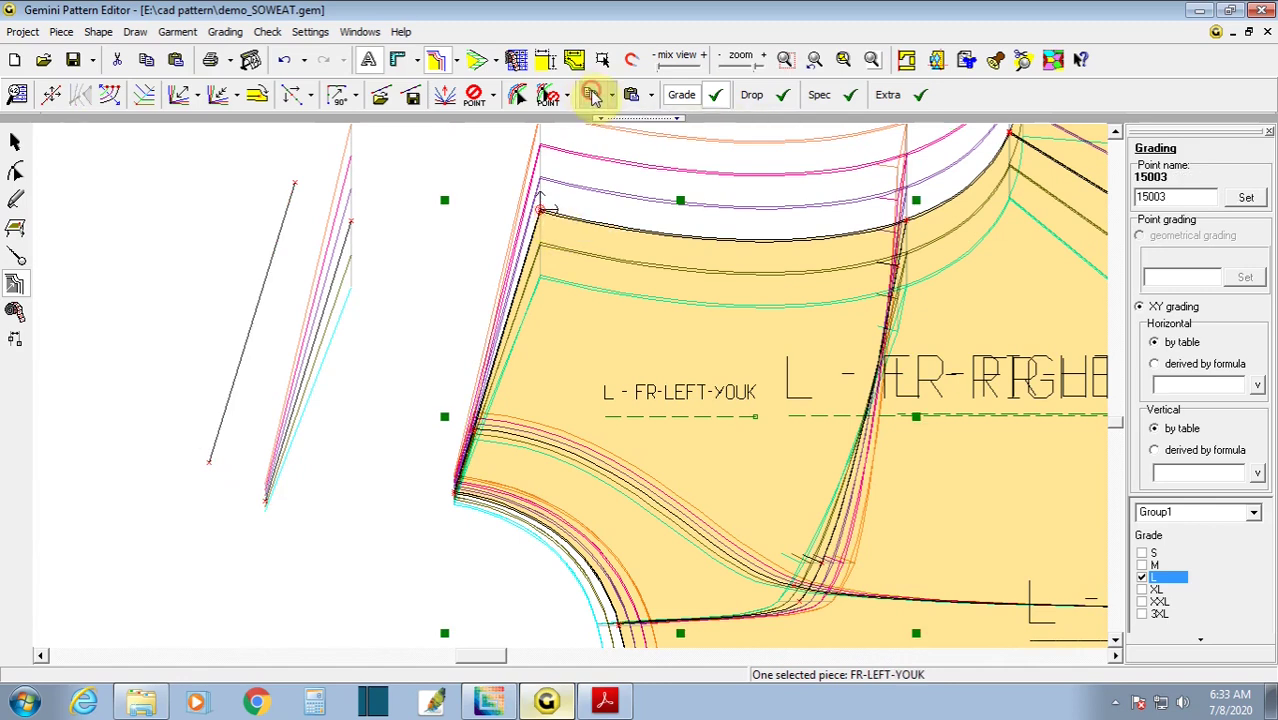
drag(274, 157, 385, 257)
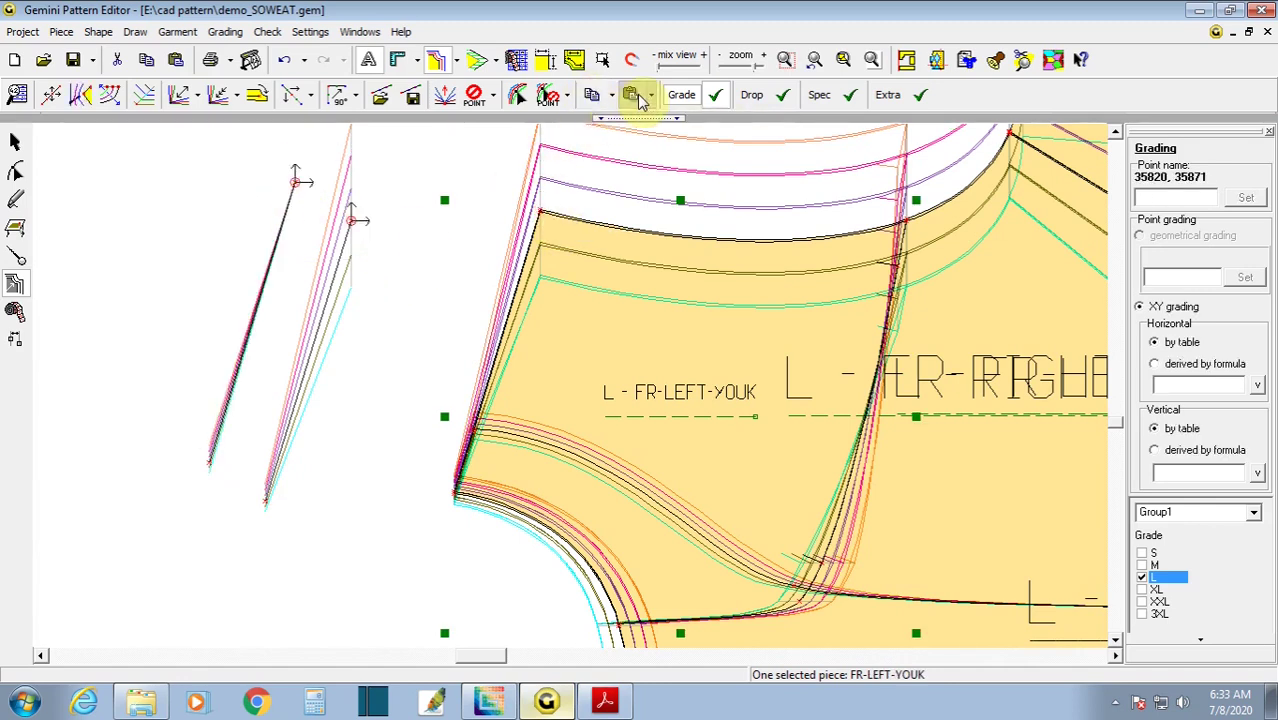
click(633, 94)
click(359, 296)
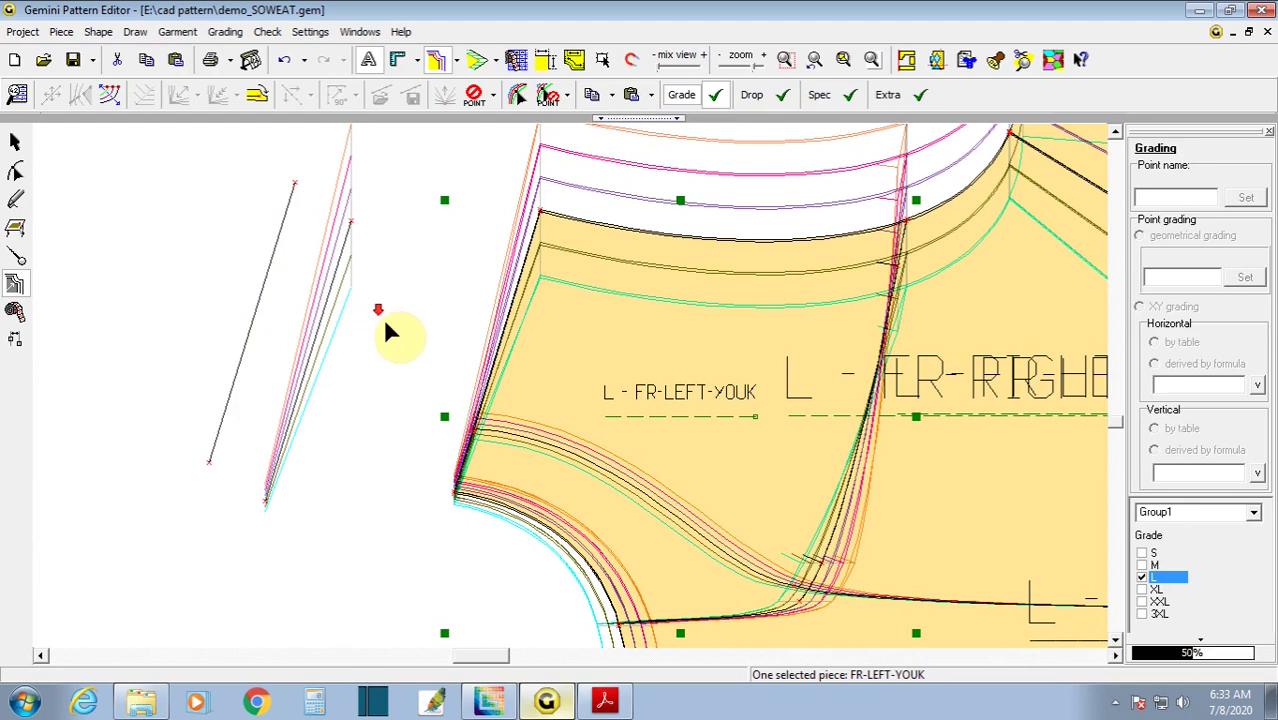
scroll(391, 328, down, 1)
scroll(579, 394, up, 1)
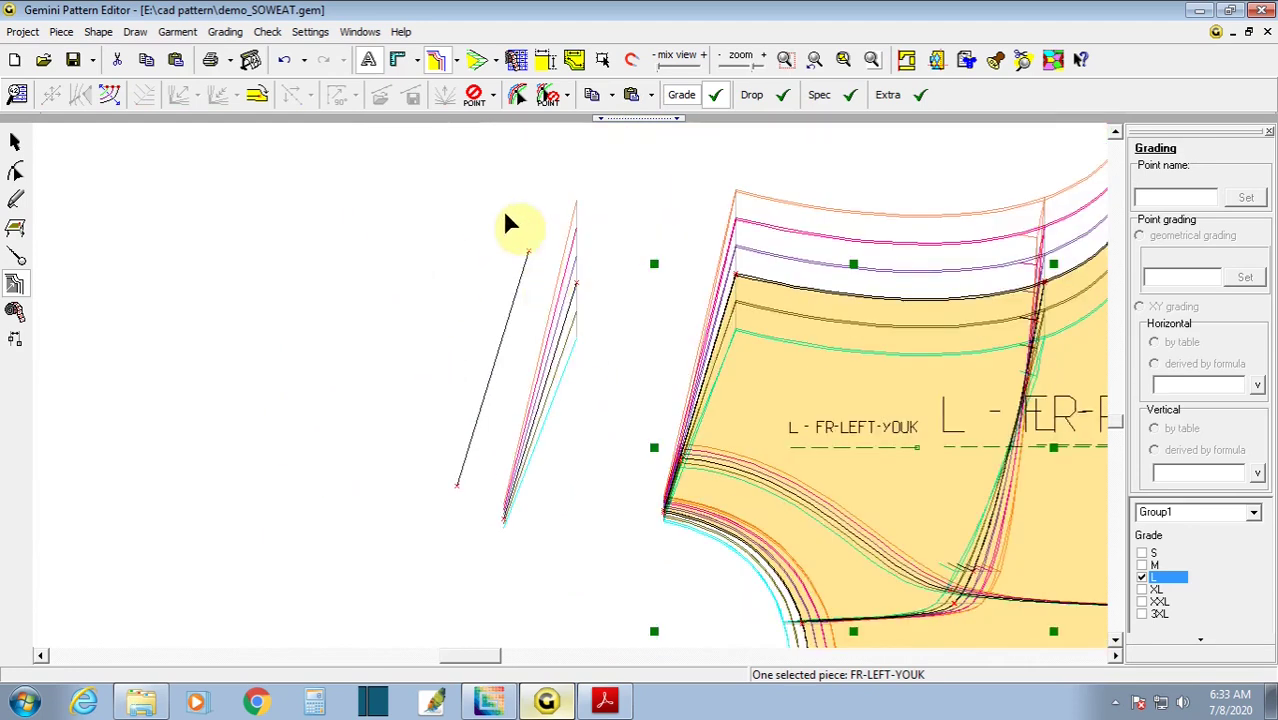
click(508, 225)
click(15, 141)
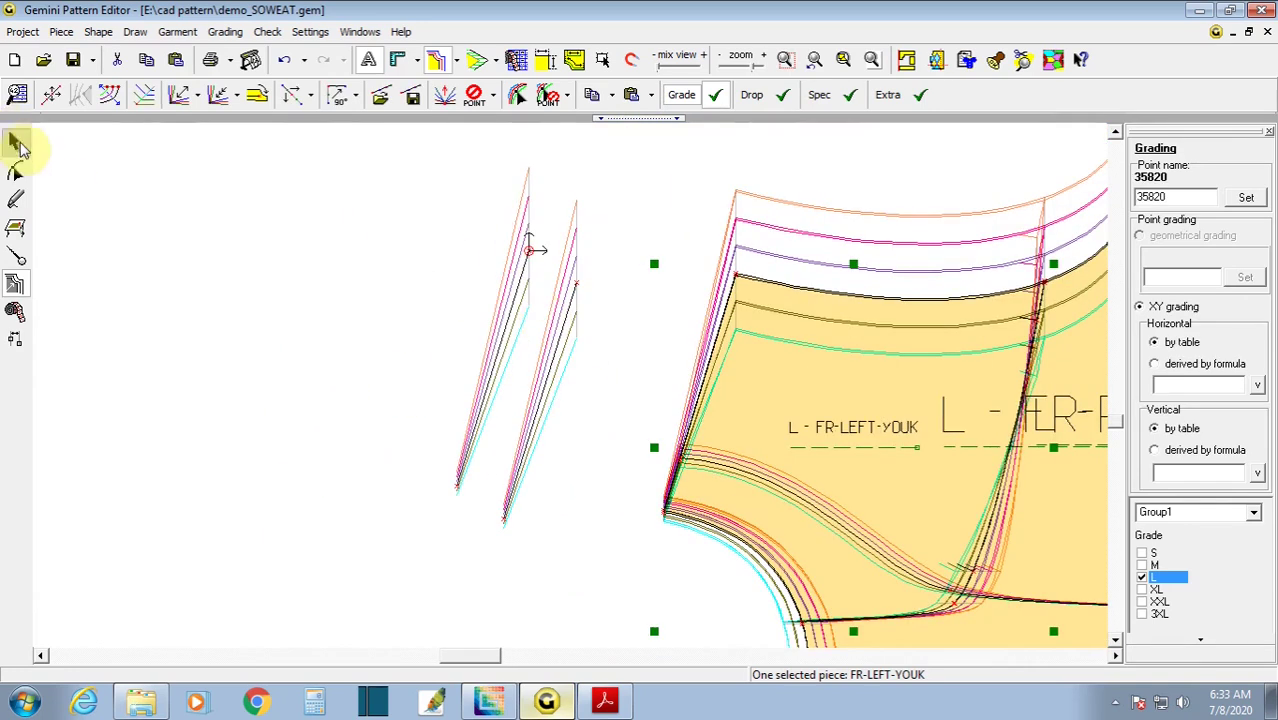
- Select both auxiliary lines and grade them across all sizes
click(488, 405)
drag(390, 212, 556, 436)
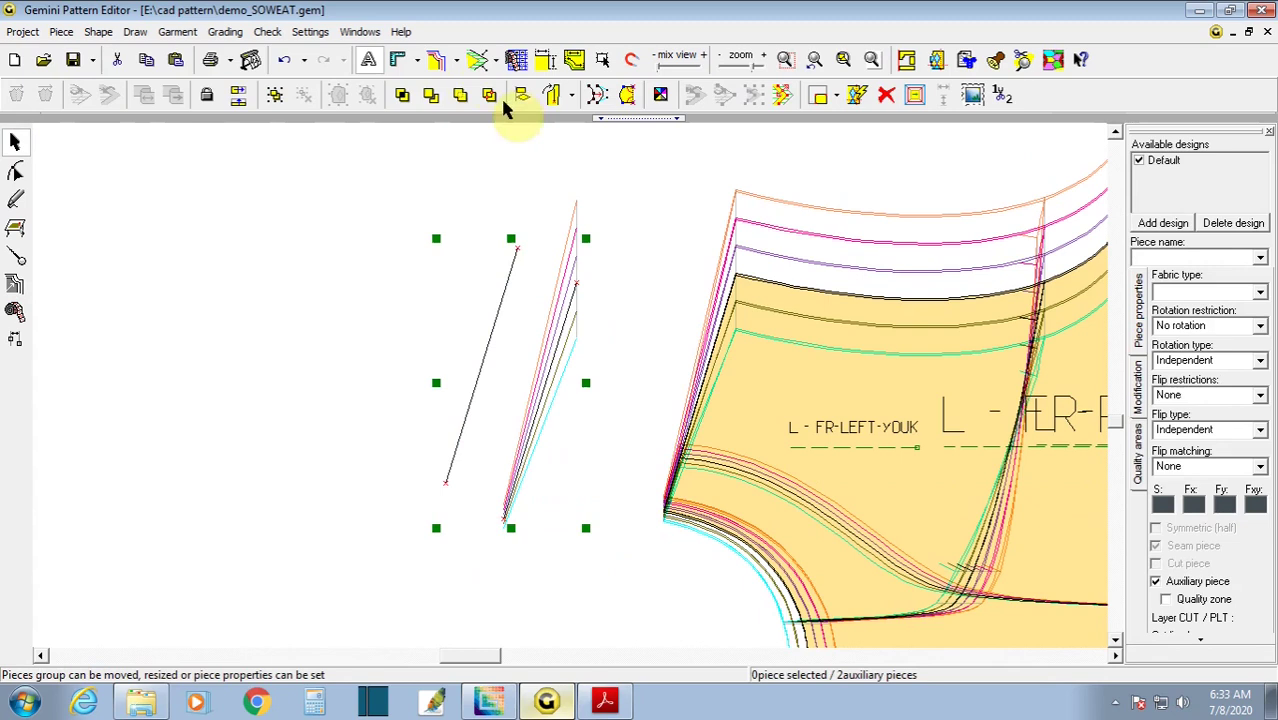
click(436, 59)
click(393, 209)
scroll(590, 388, up, 1)
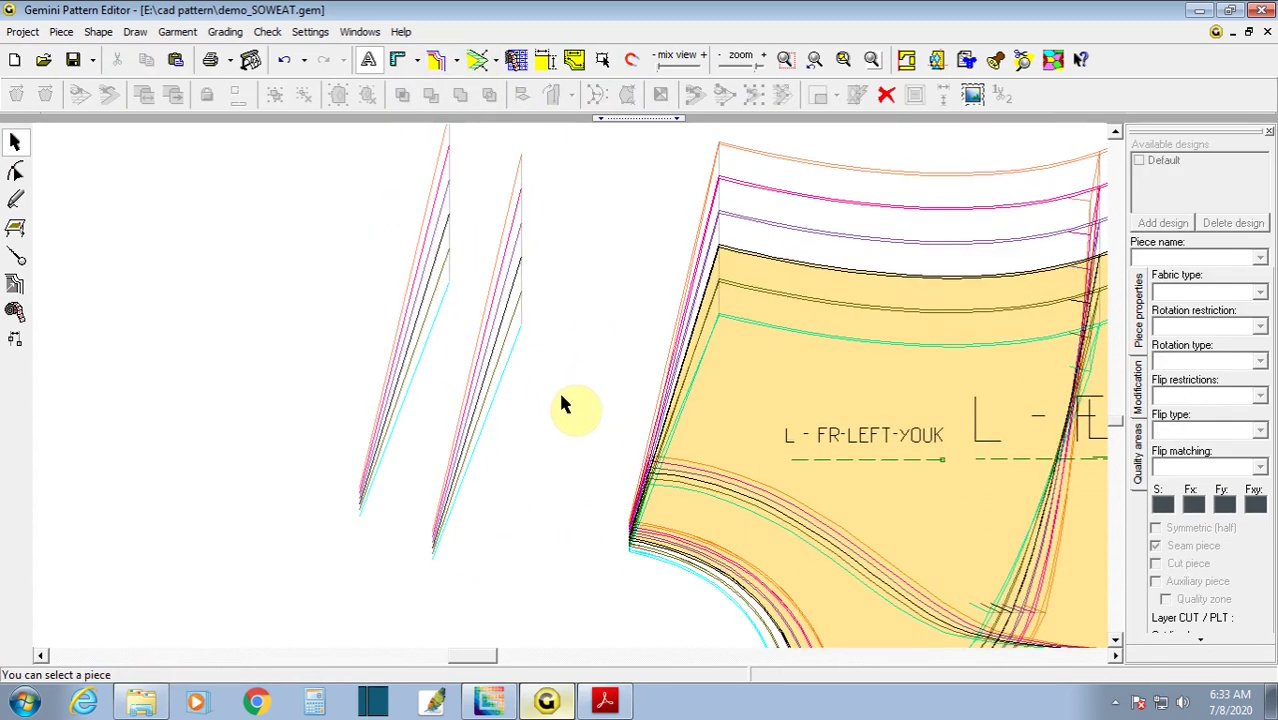
- Open the Modify curve length table for the right auxiliary line and move it aside
click(14, 284)
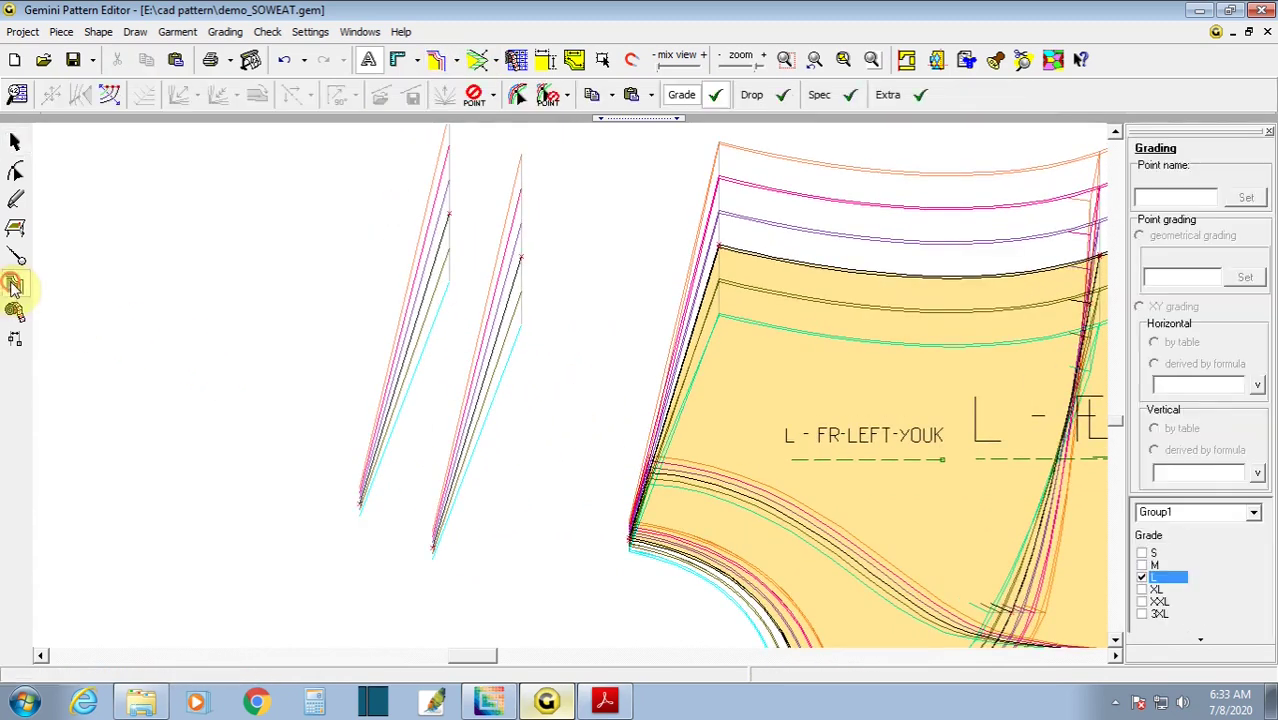
click(109, 96)
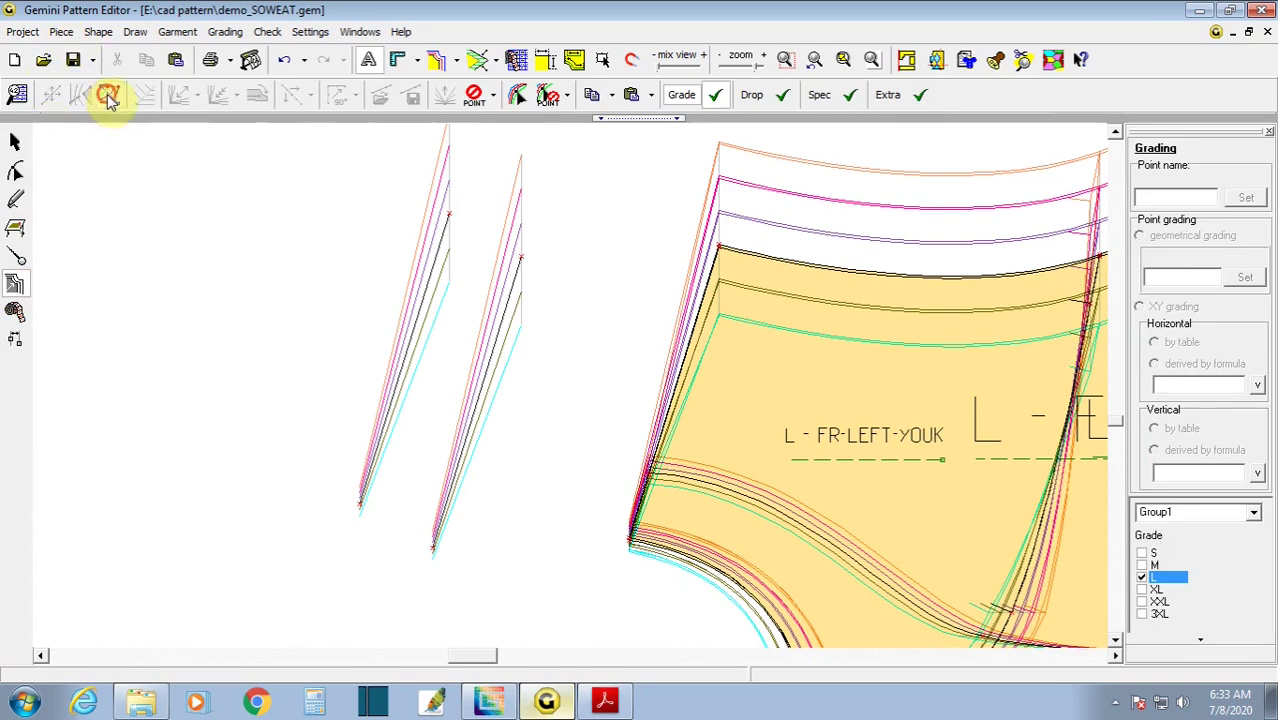
click(433, 550)
click(518, 260)
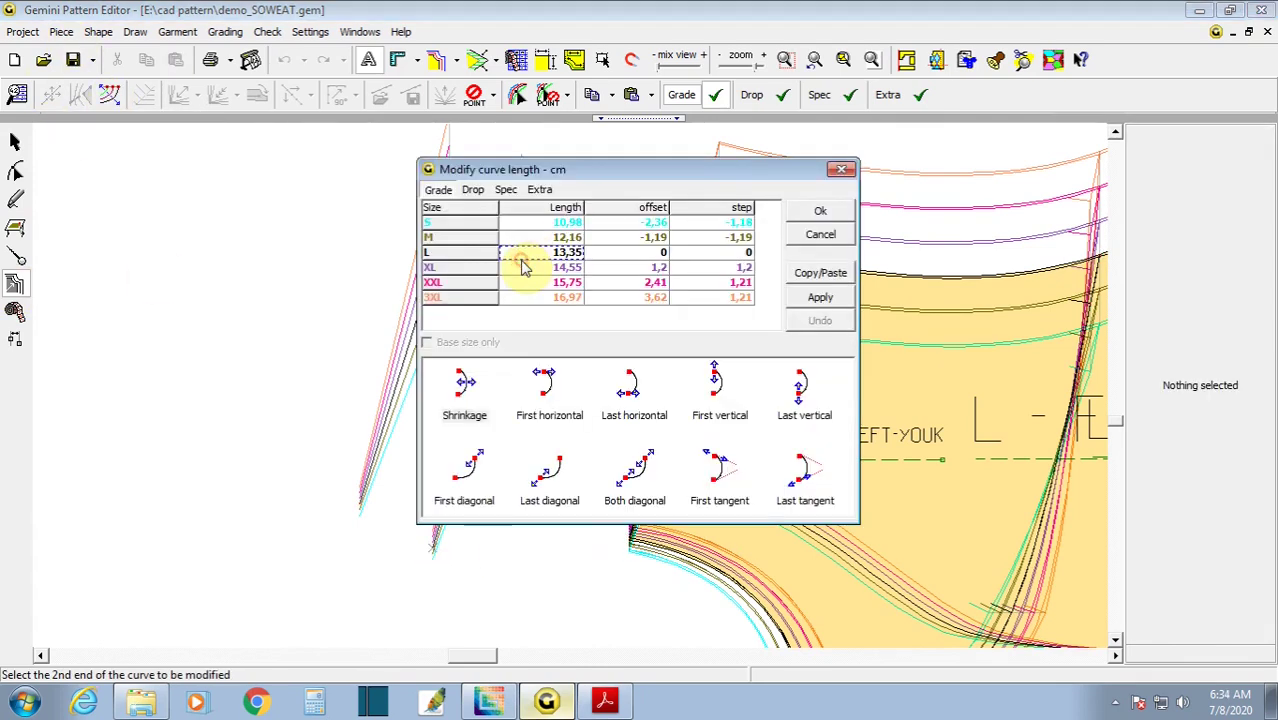
drag(554, 170, 695, 189)
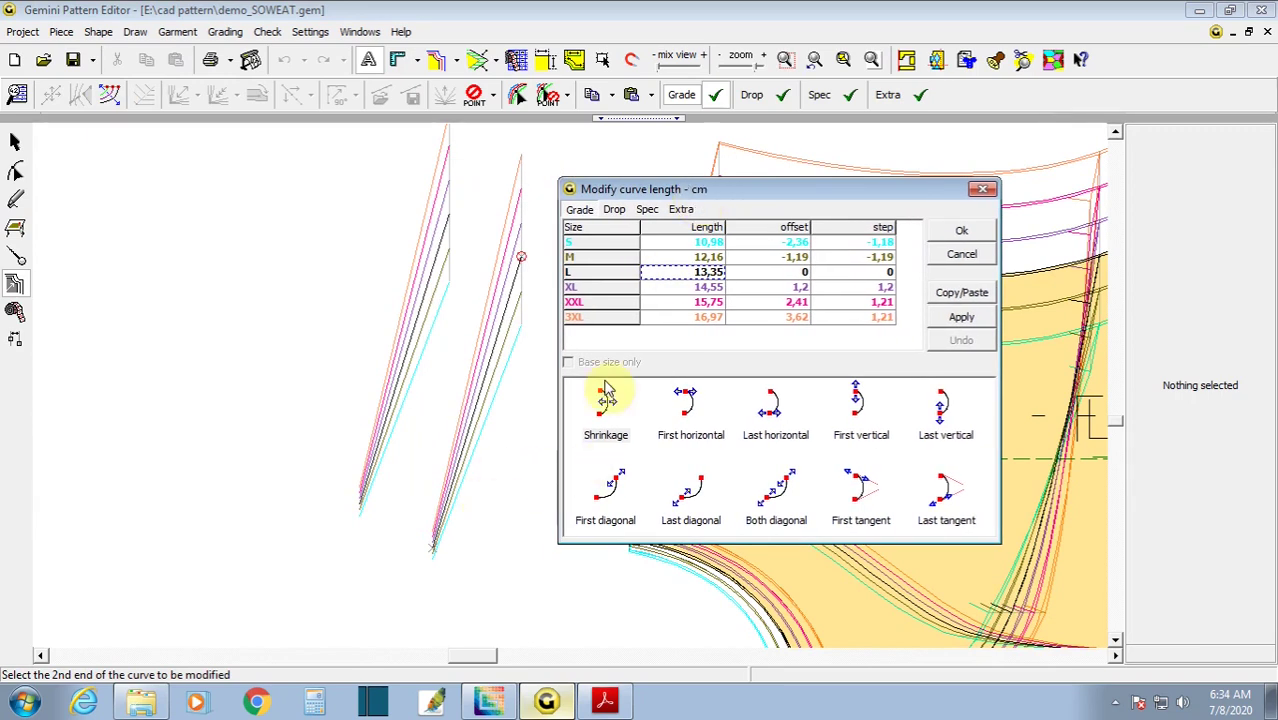
click(604, 701)
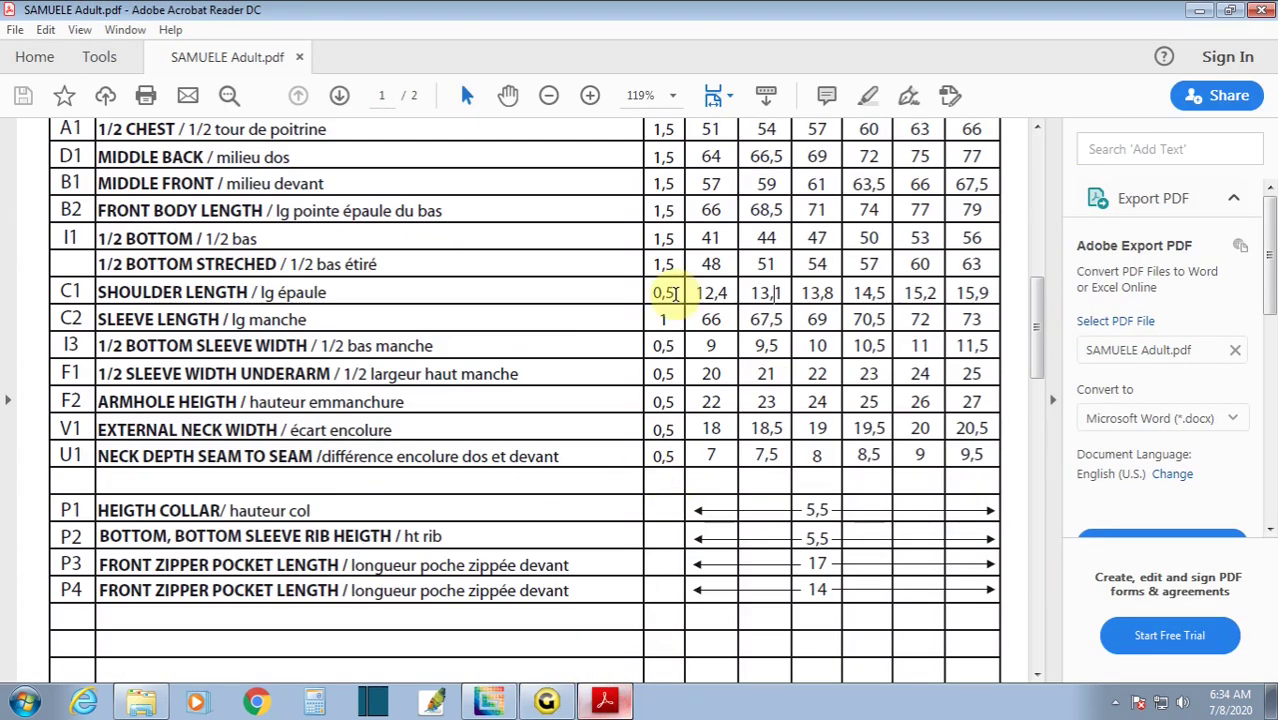
- Look up the SHOULDER LENGTH row, highlighting M's 13,1, then return to the curve length table
drag(698, 293, 768, 294)
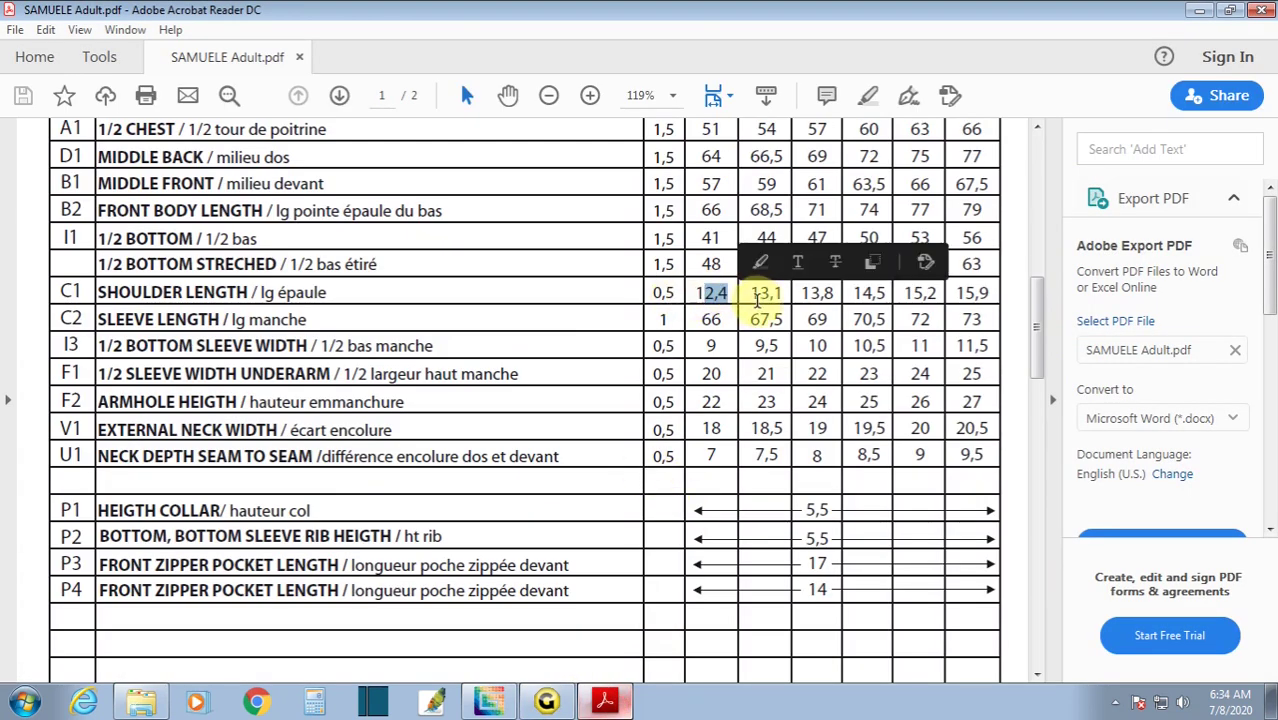
click(778, 294)
double_click(774, 294)
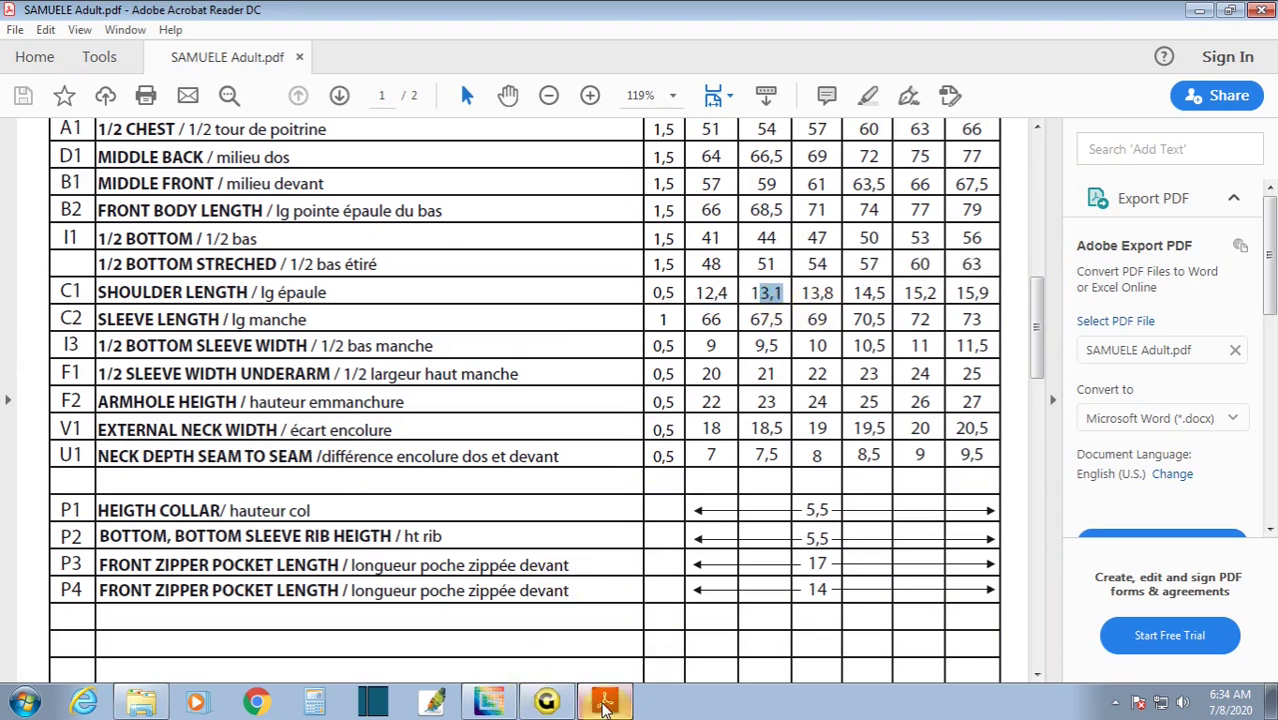
click(546, 701)
click(690, 243)
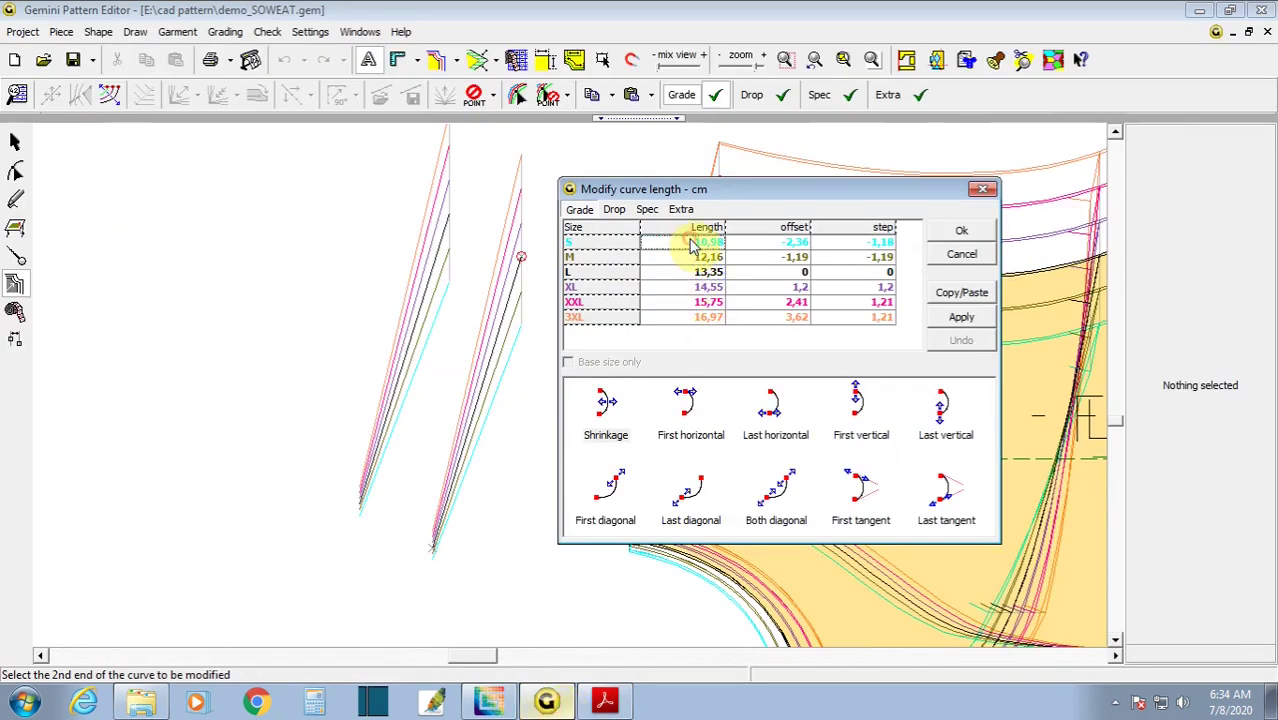
- Enter curve lengths 12,4 for S and 13,1 for M, checking the size chart
text(12.4)
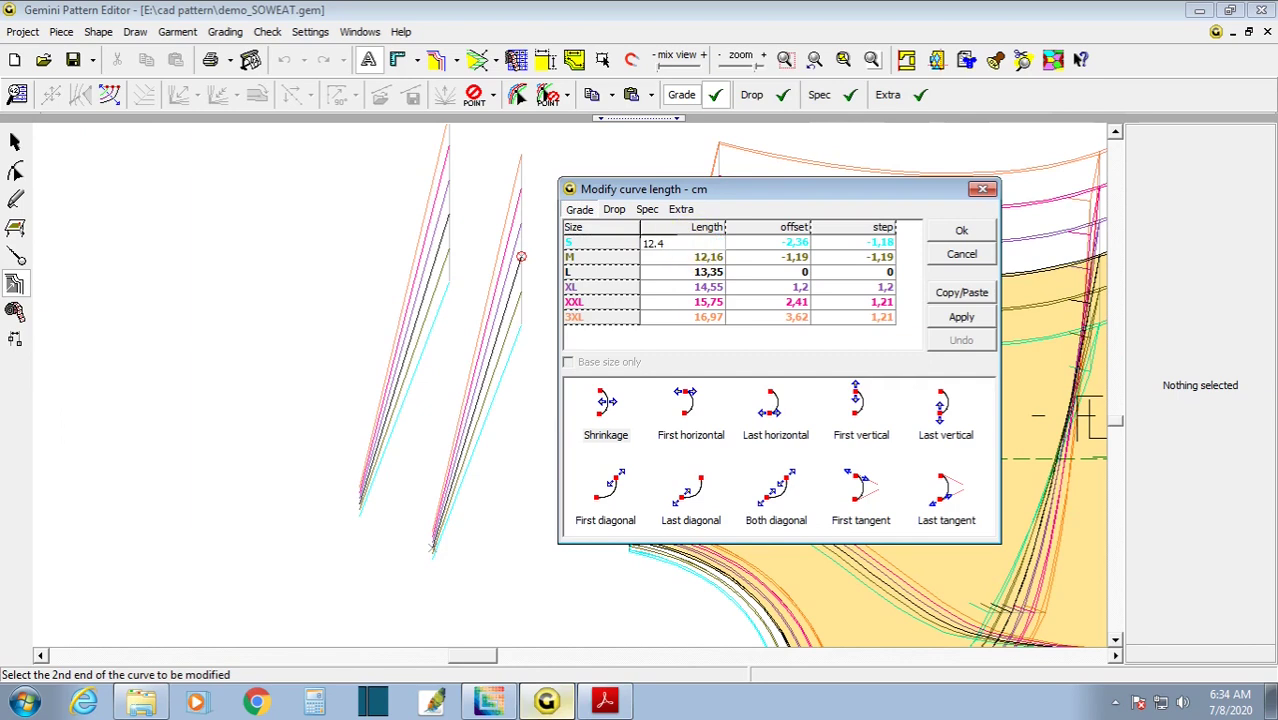
click(680, 262)
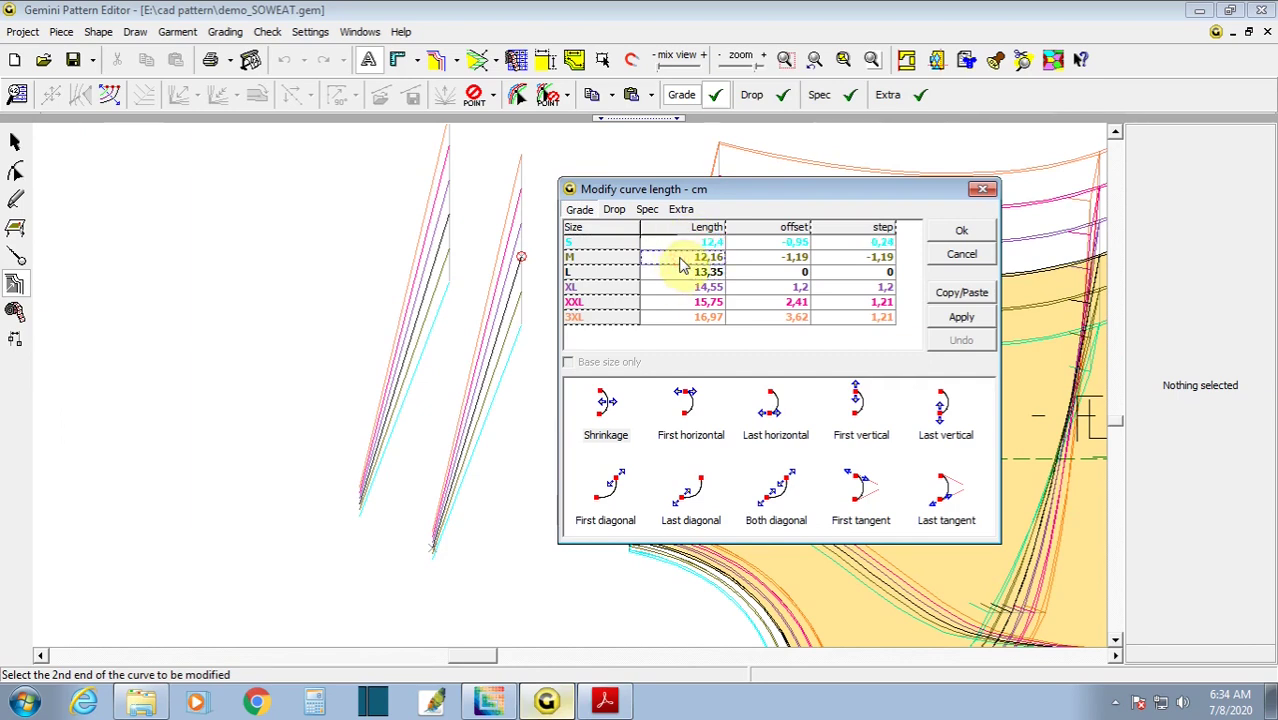
text(13.1)
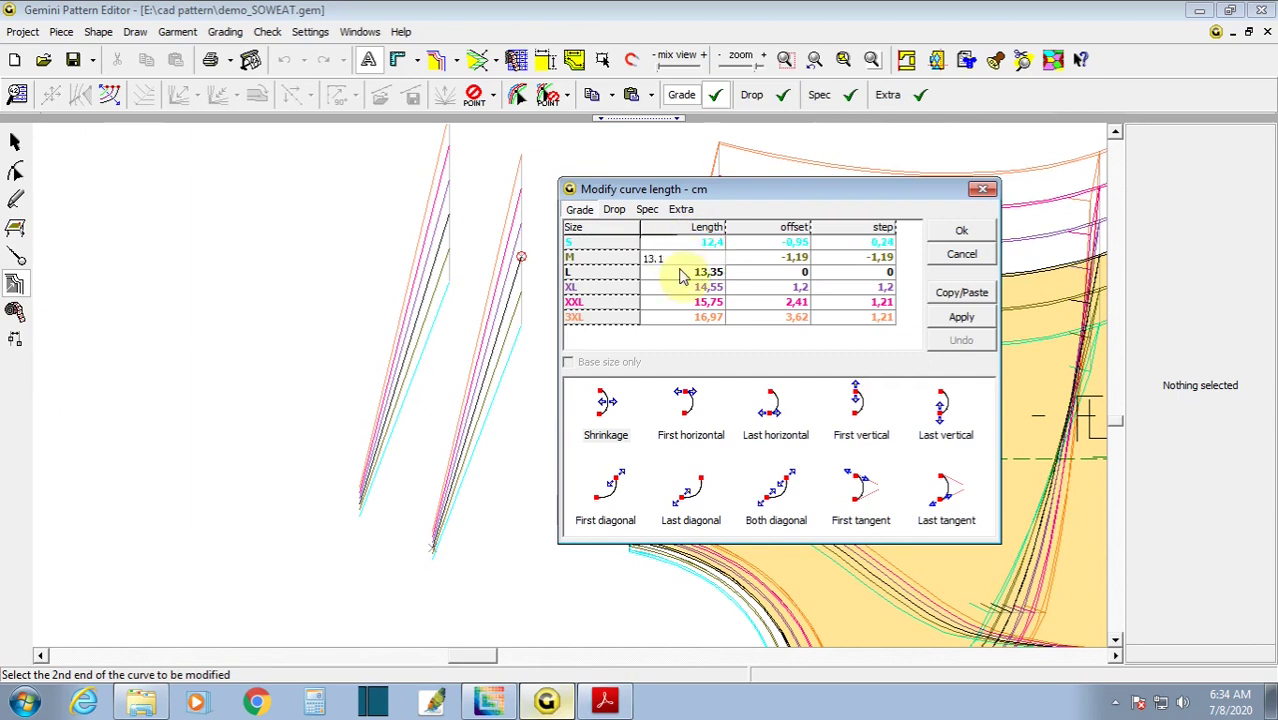
click(679, 277)
click(604, 700)
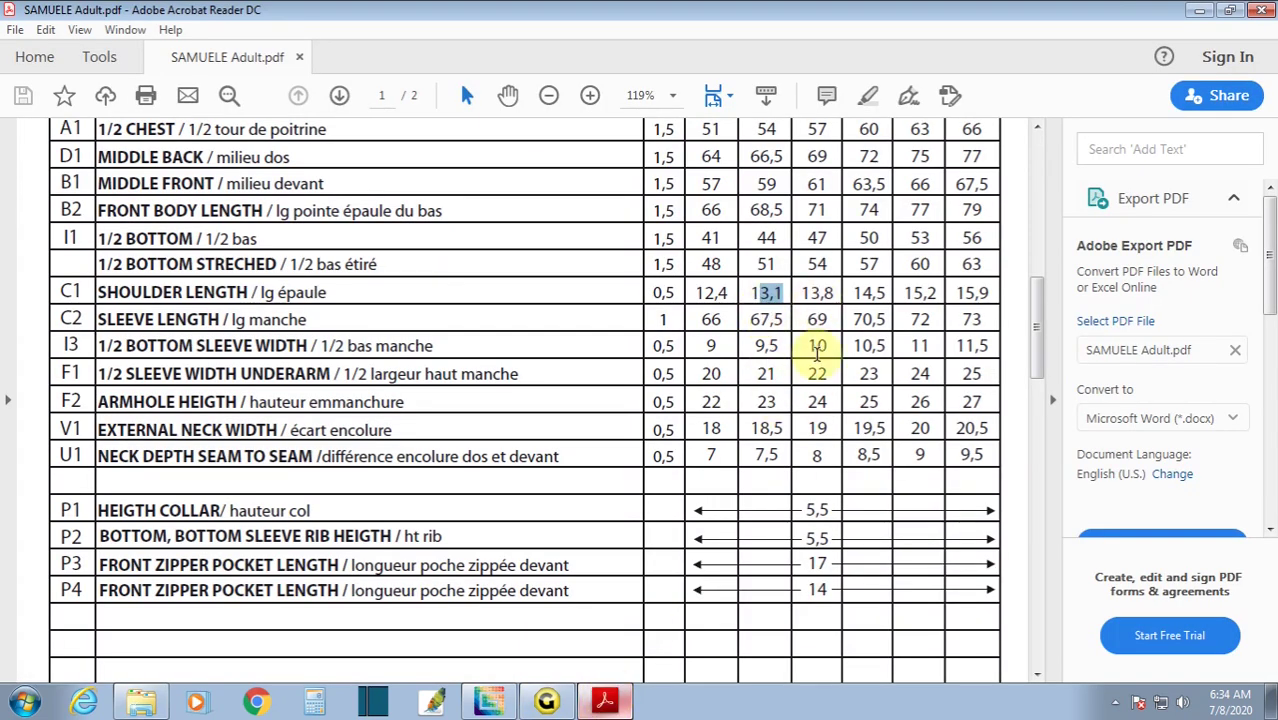
click(546, 700)
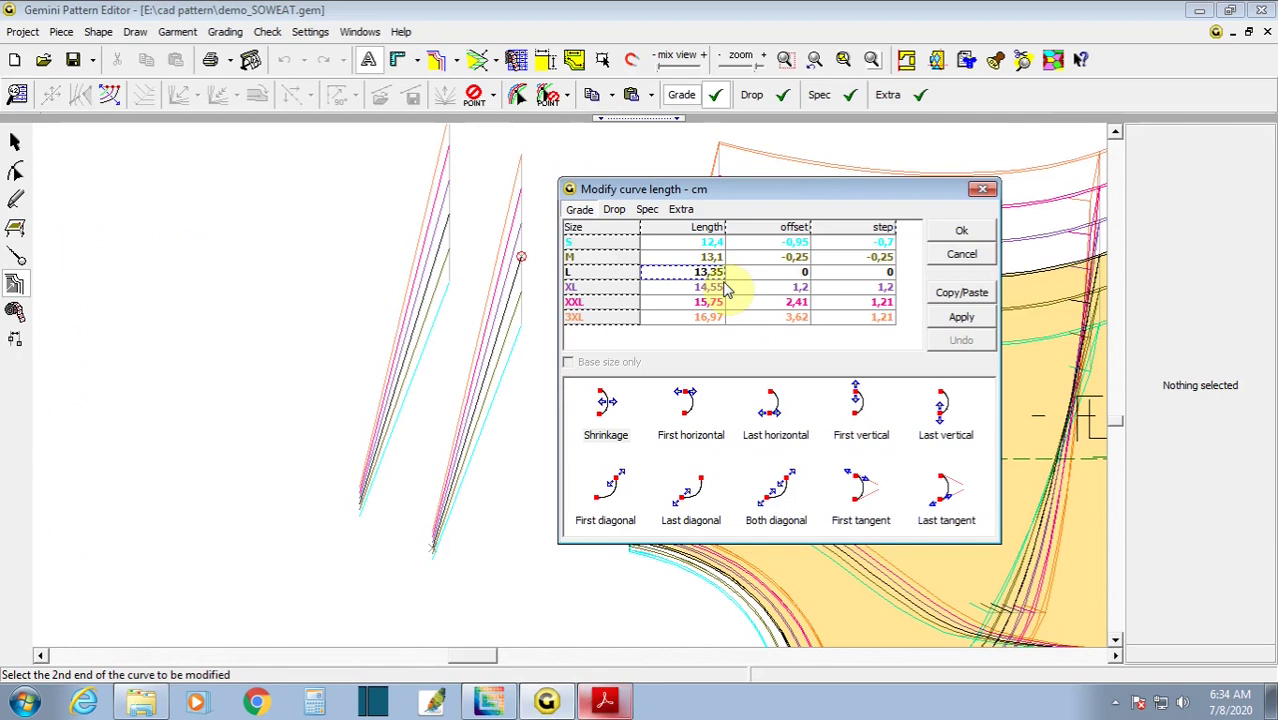
- Enter L 13,8, XL 15,5 and XXL 15,2, begin the 3XL value, and recheck the chart
text(13.8)
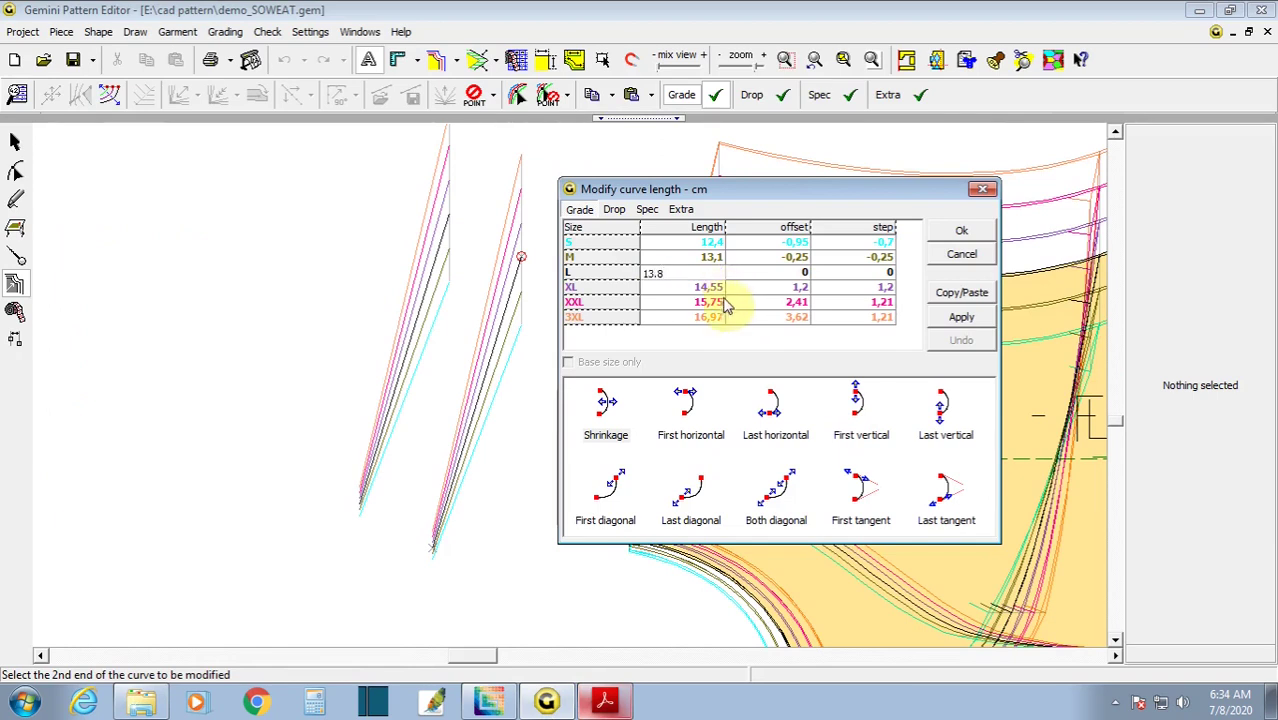
click(716, 291)
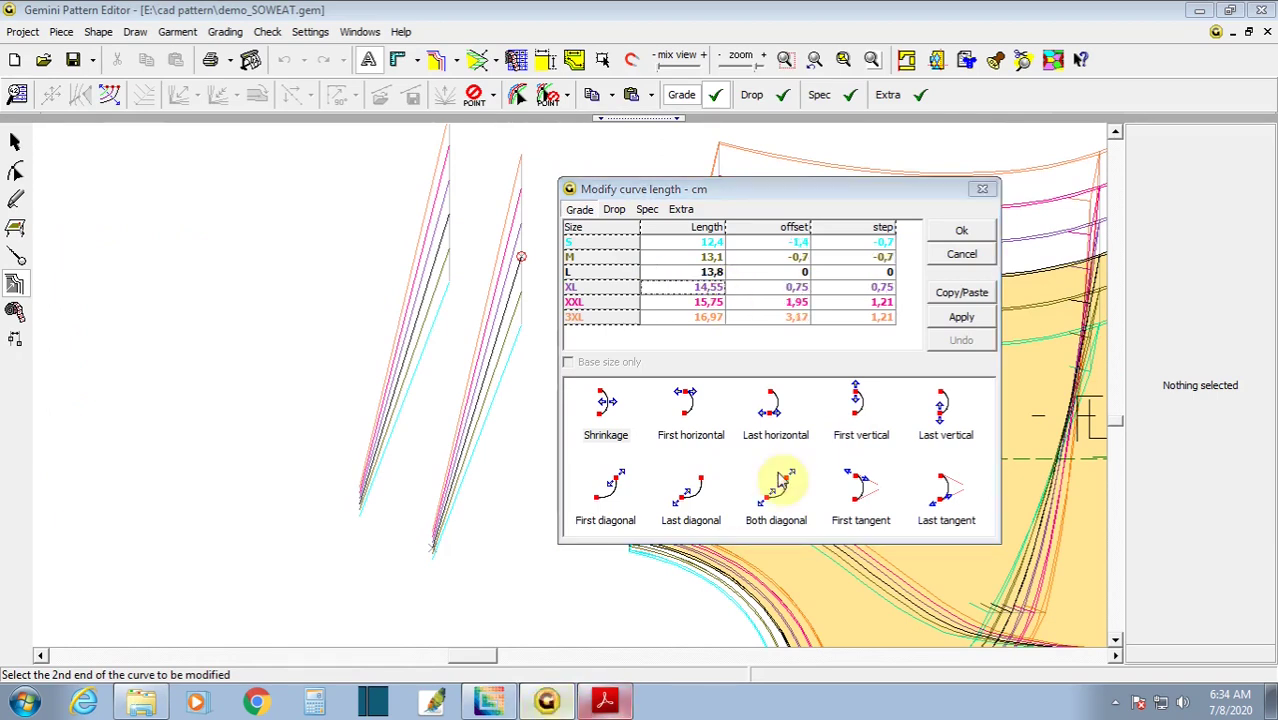
click(628, 694)
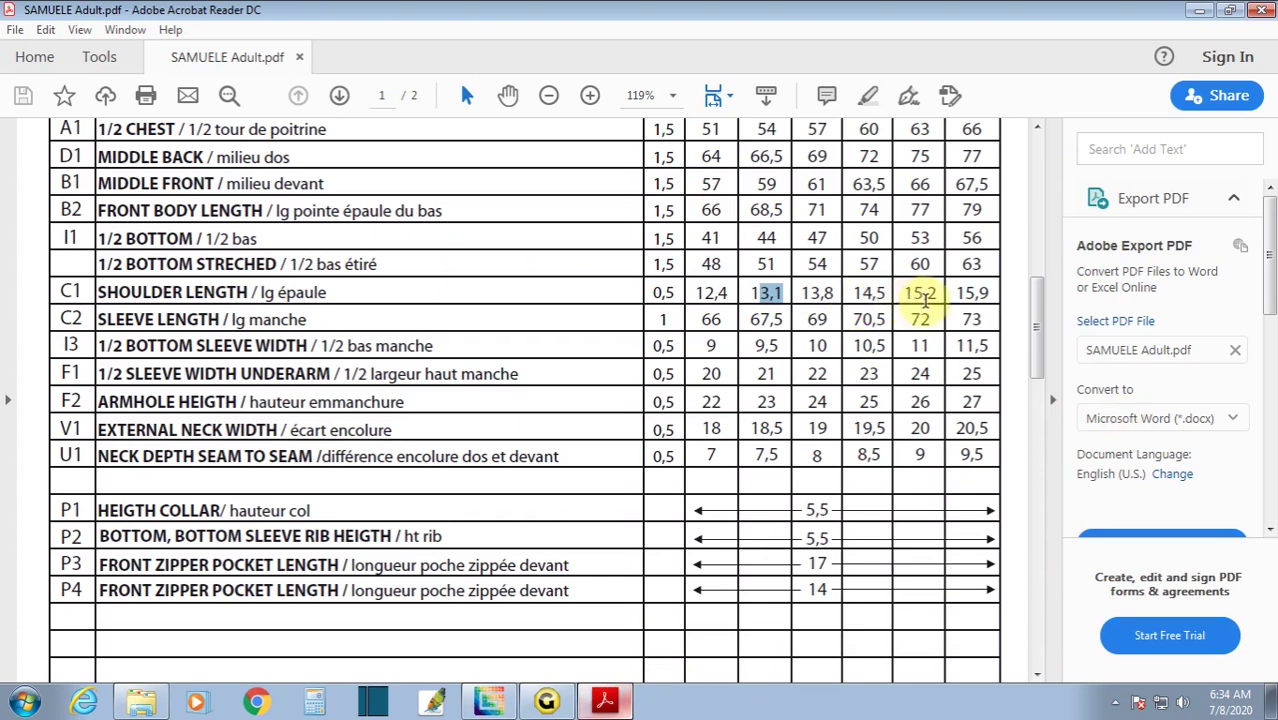
click(546, 702)
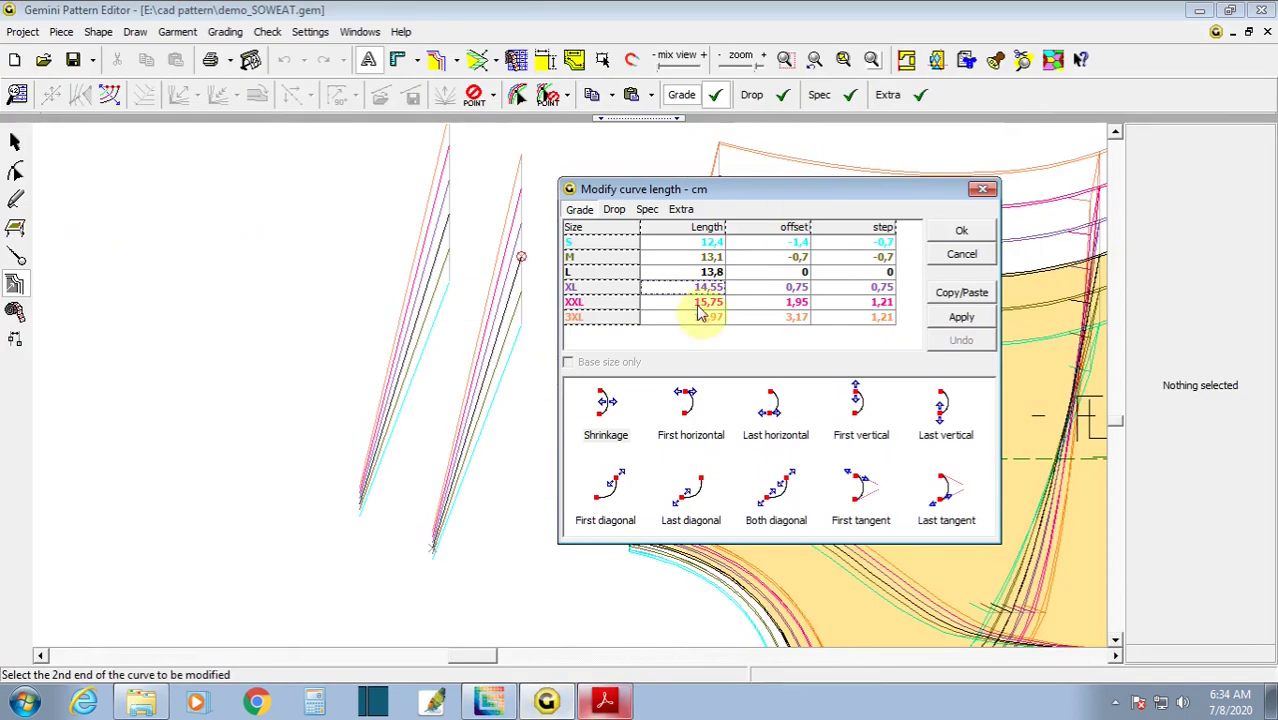
text(15)
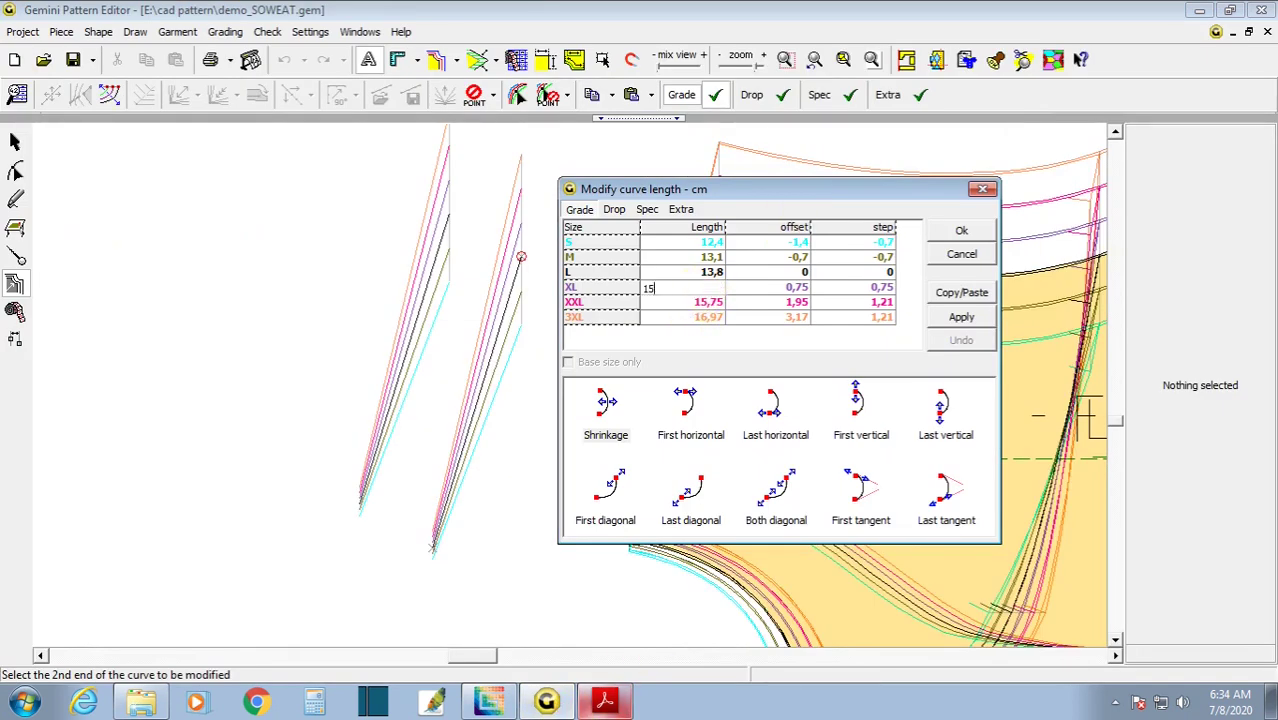
click(705, 308)
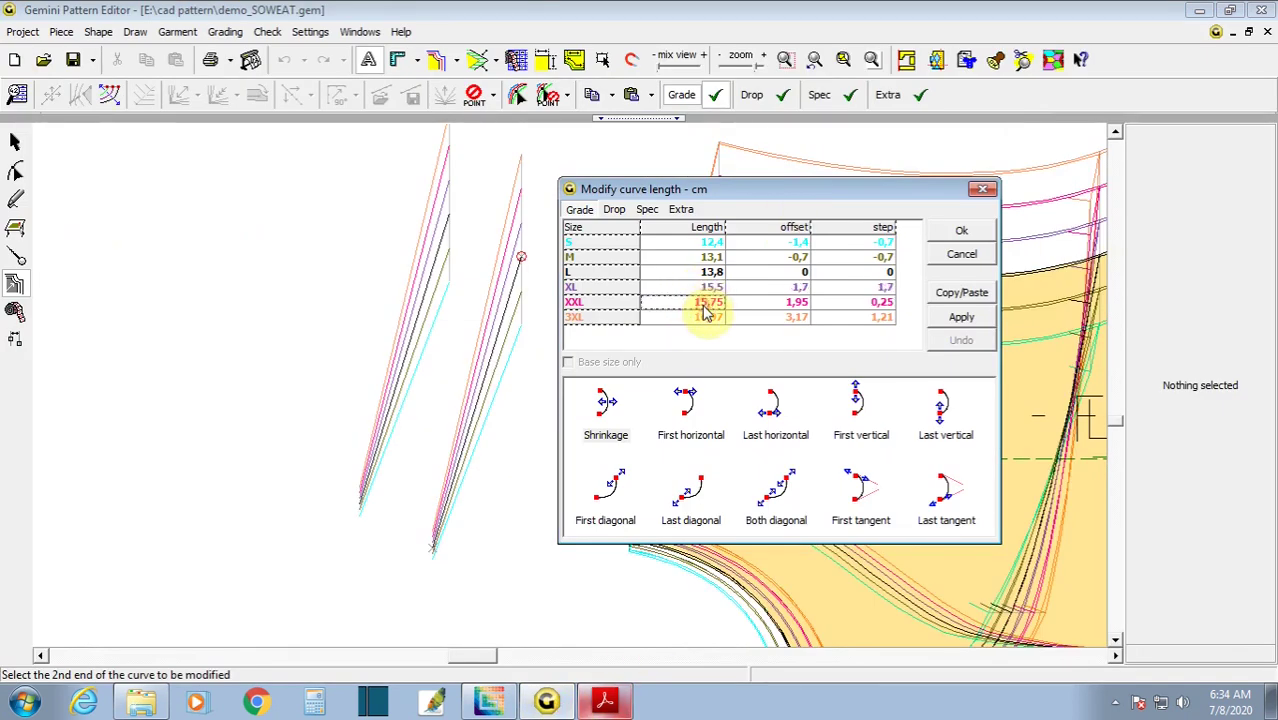
text(15.2)
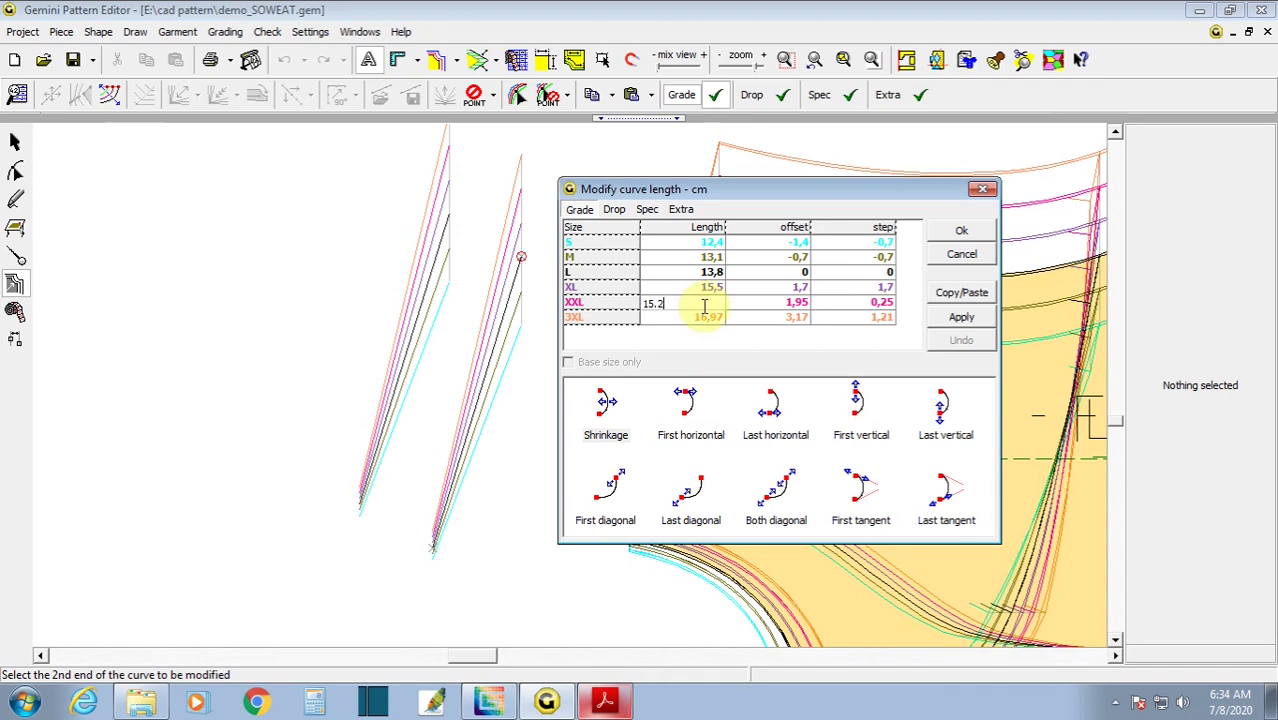
click(703, 318)
text(15.9)
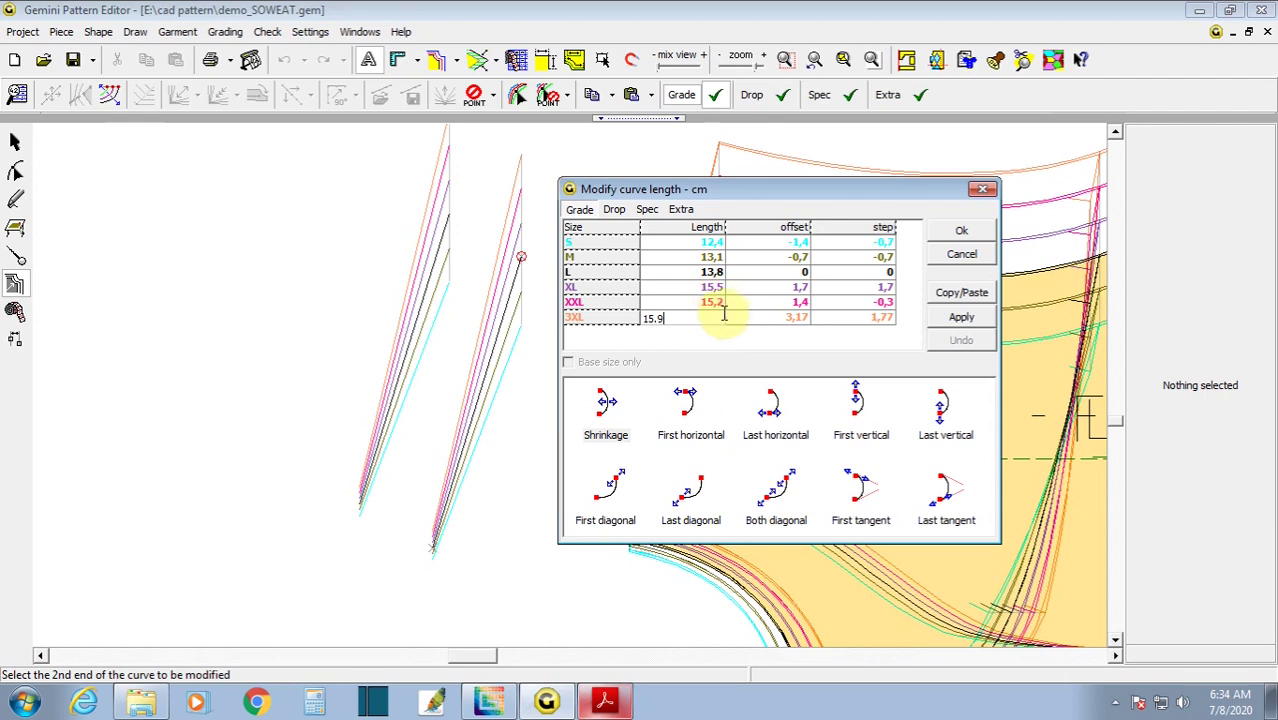
click(604, 701)
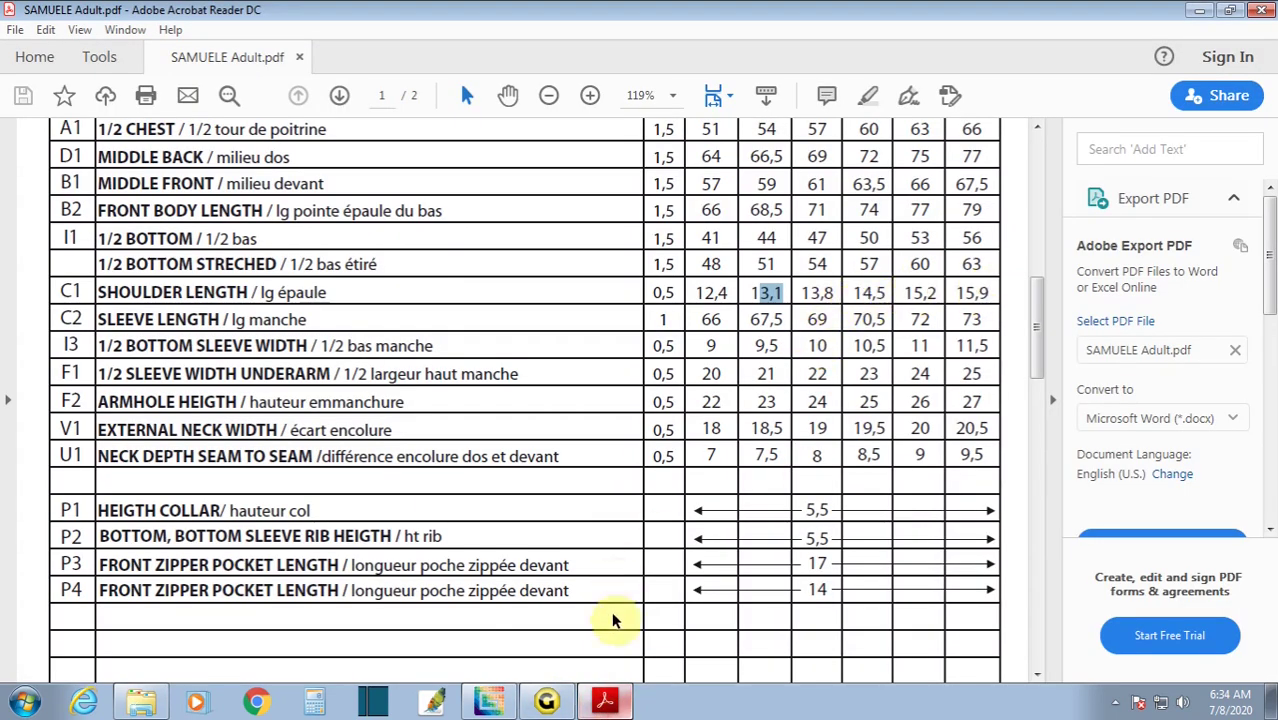
- Confirm the 3XL shoulder length of 15.9 in the size chart, then return to the curve length table
click(546, 701)
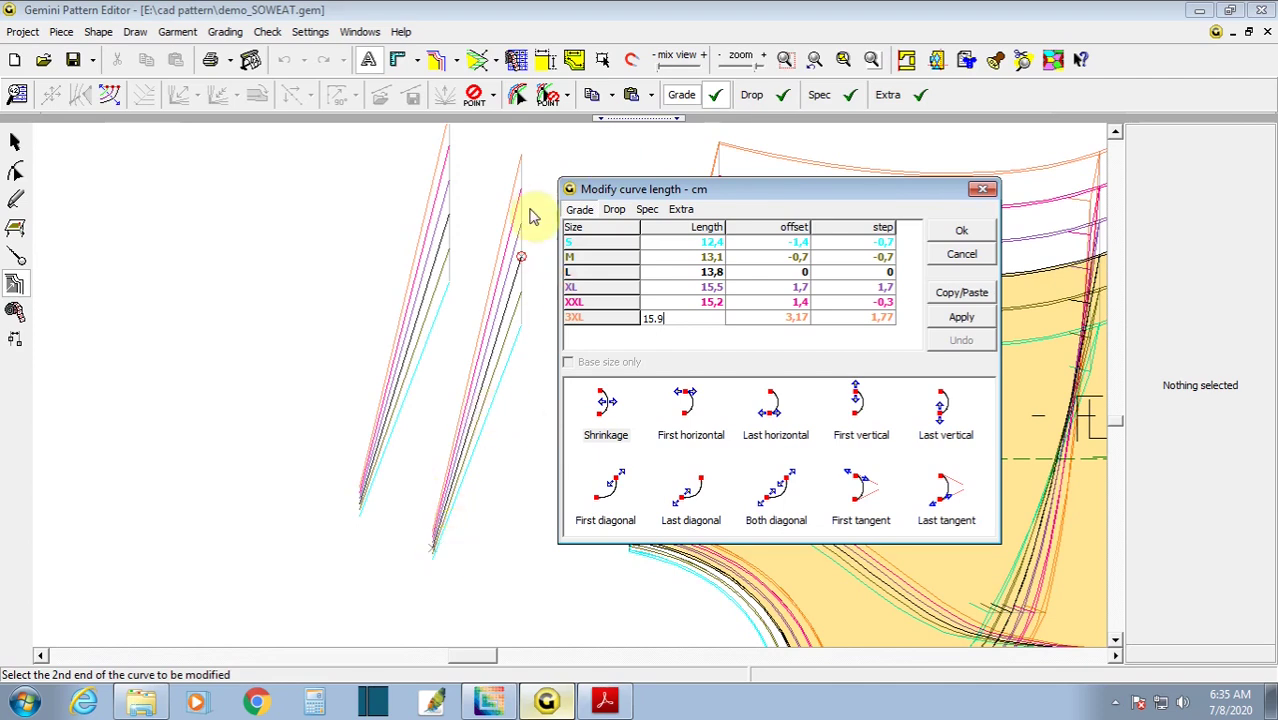
- Apply the new per-size lengths with Last vertical and close the length table
click(946, 435)
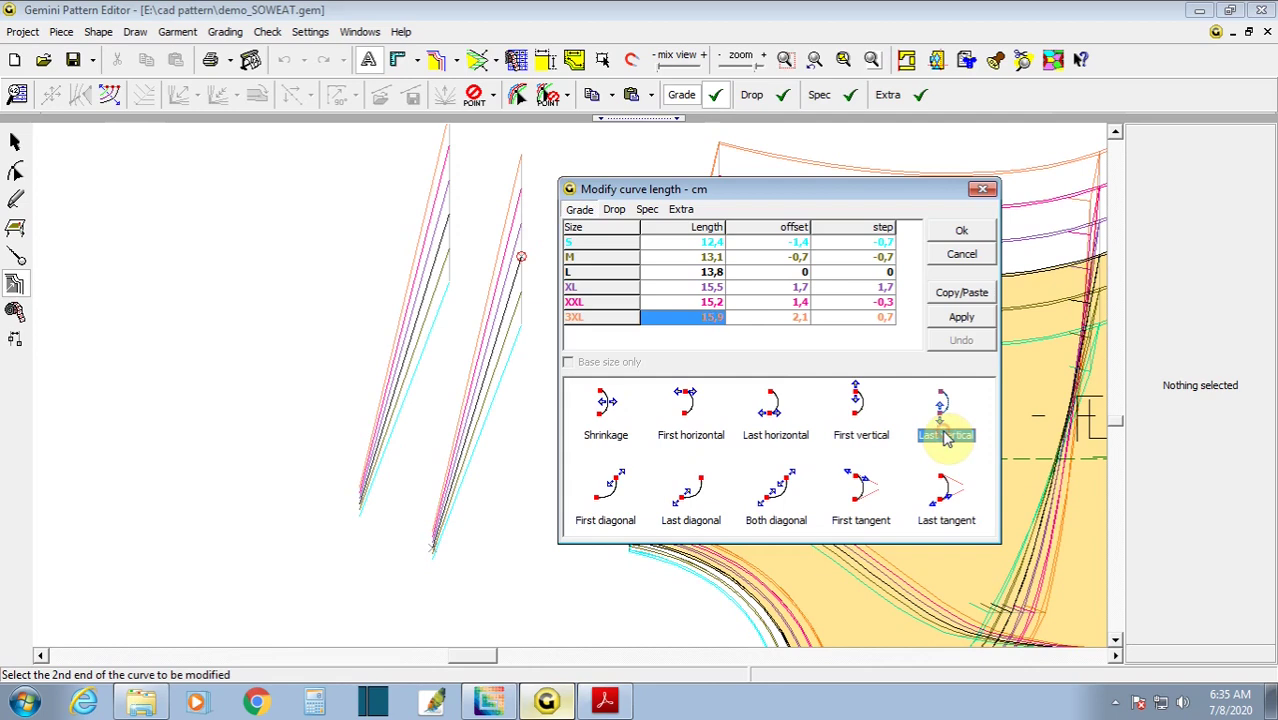
click(961, 318)
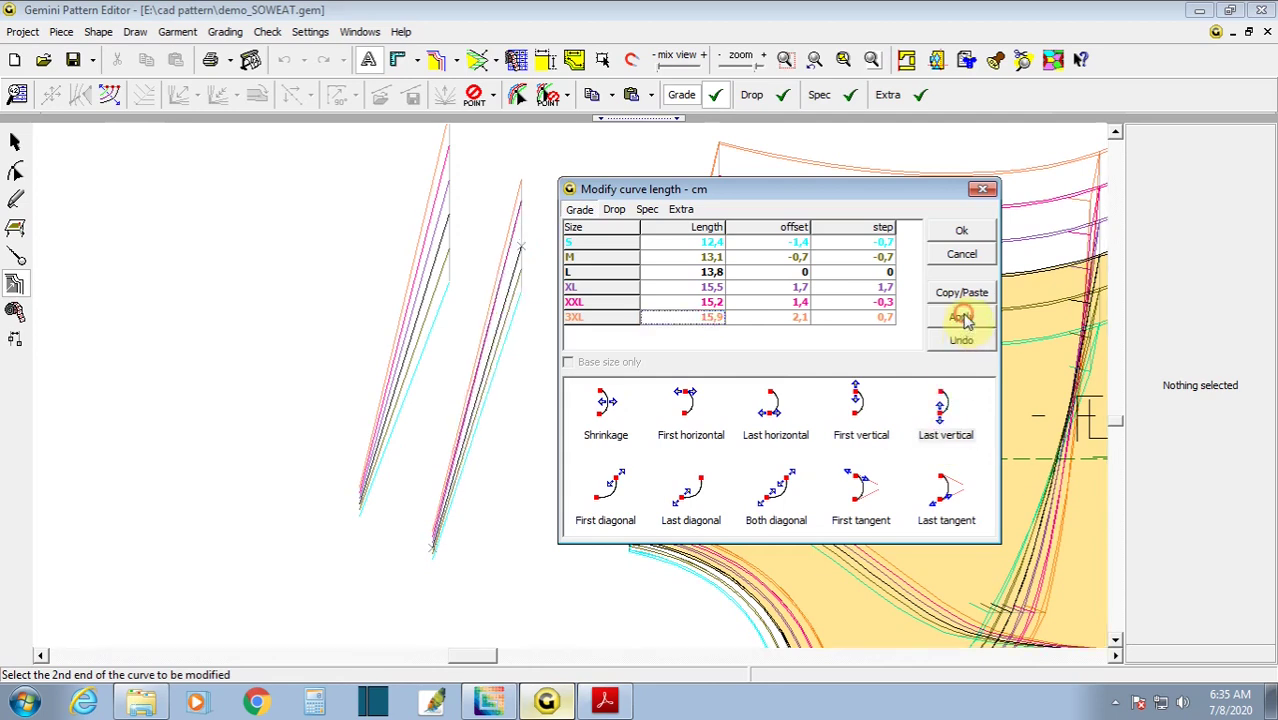
click(962, 230)
- Select the auxiliary line's top point and two grading points, then zoom out
drag(535, 279, 532, 277)
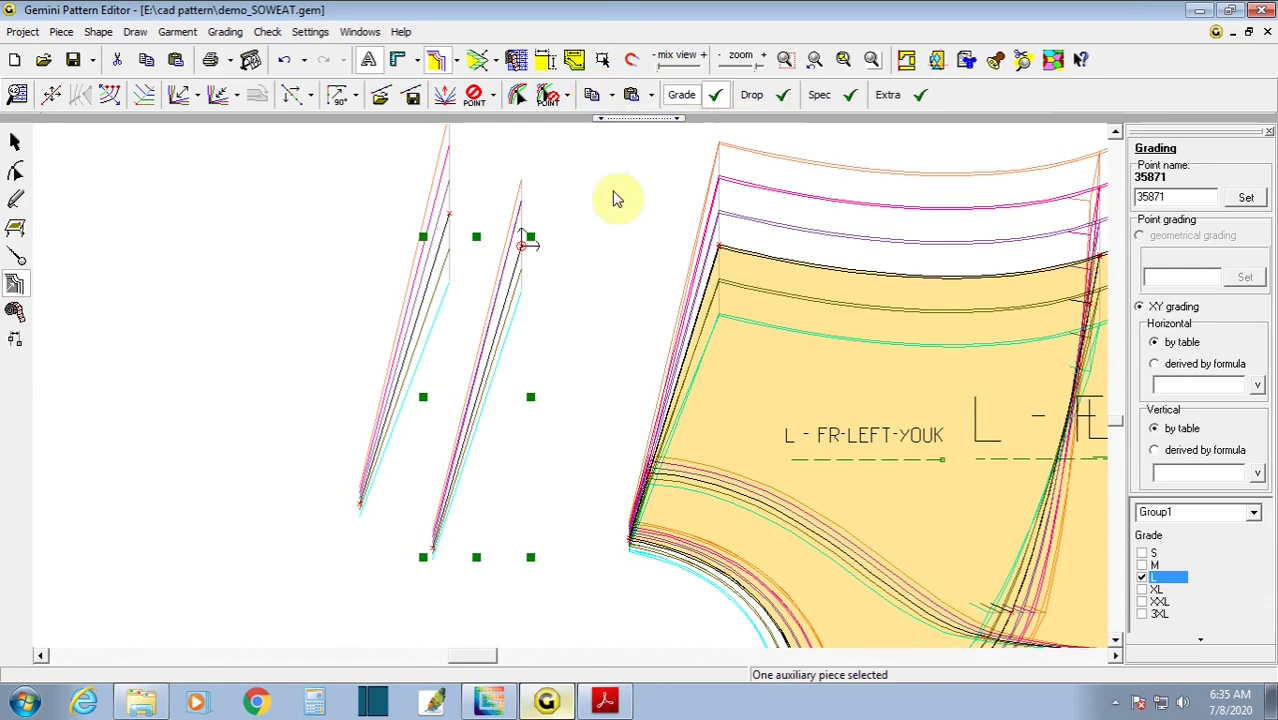
drag(613, 194, 756, 308)
scroll(776, 337, down, 2)
- Paste only the Y grading onto the neckline points, then zoom into the FR-LEFT-YOUK yoke
scroll(750, 360, down, 2)
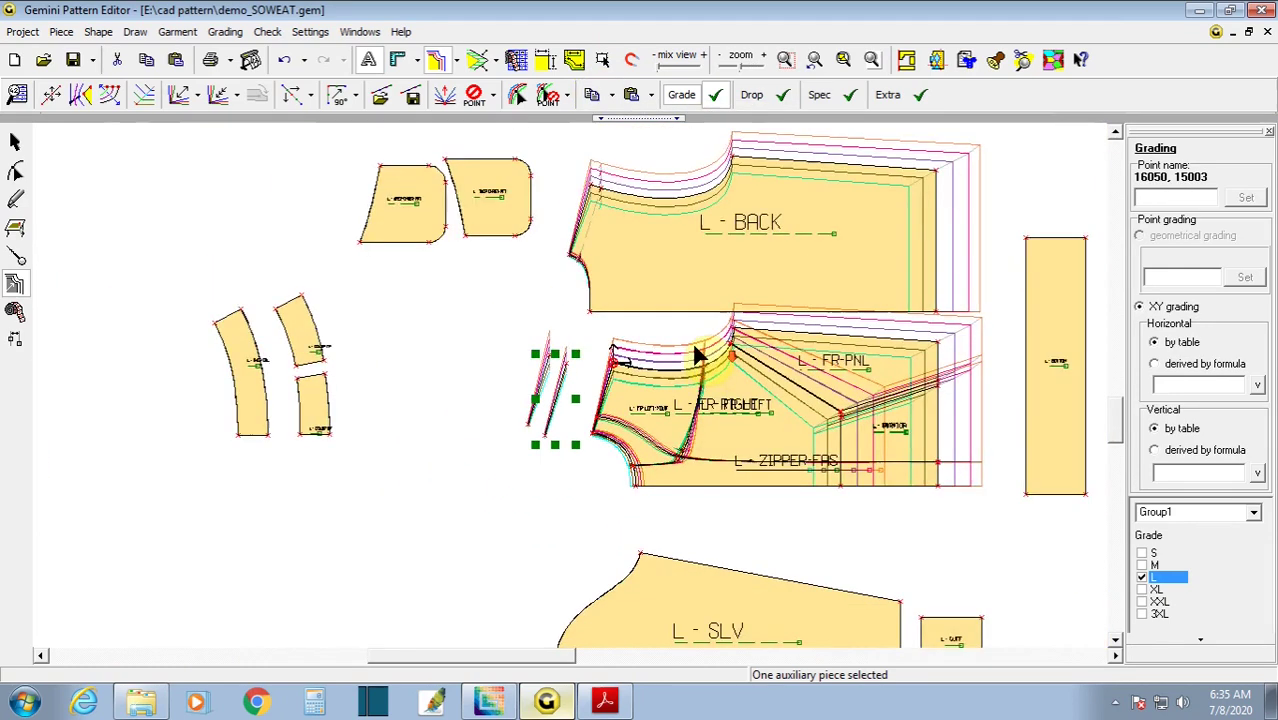
drag(625, 220, 632, 224)
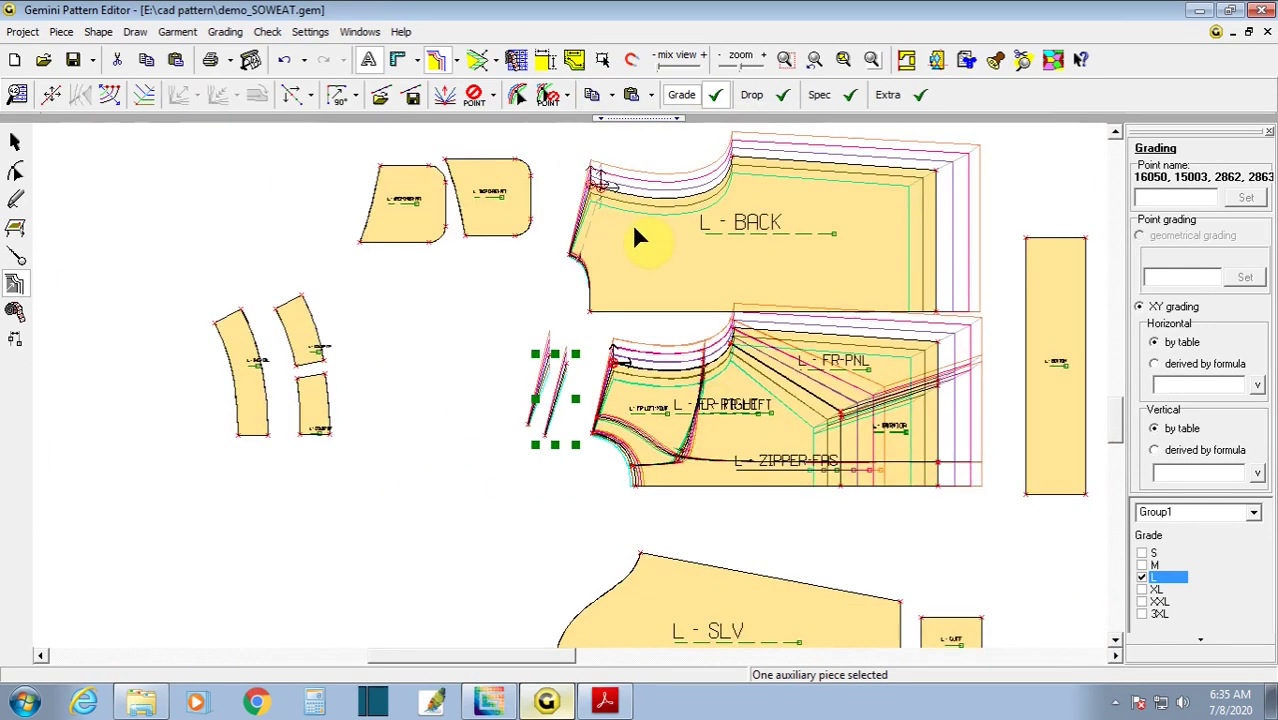
click(650, 100)
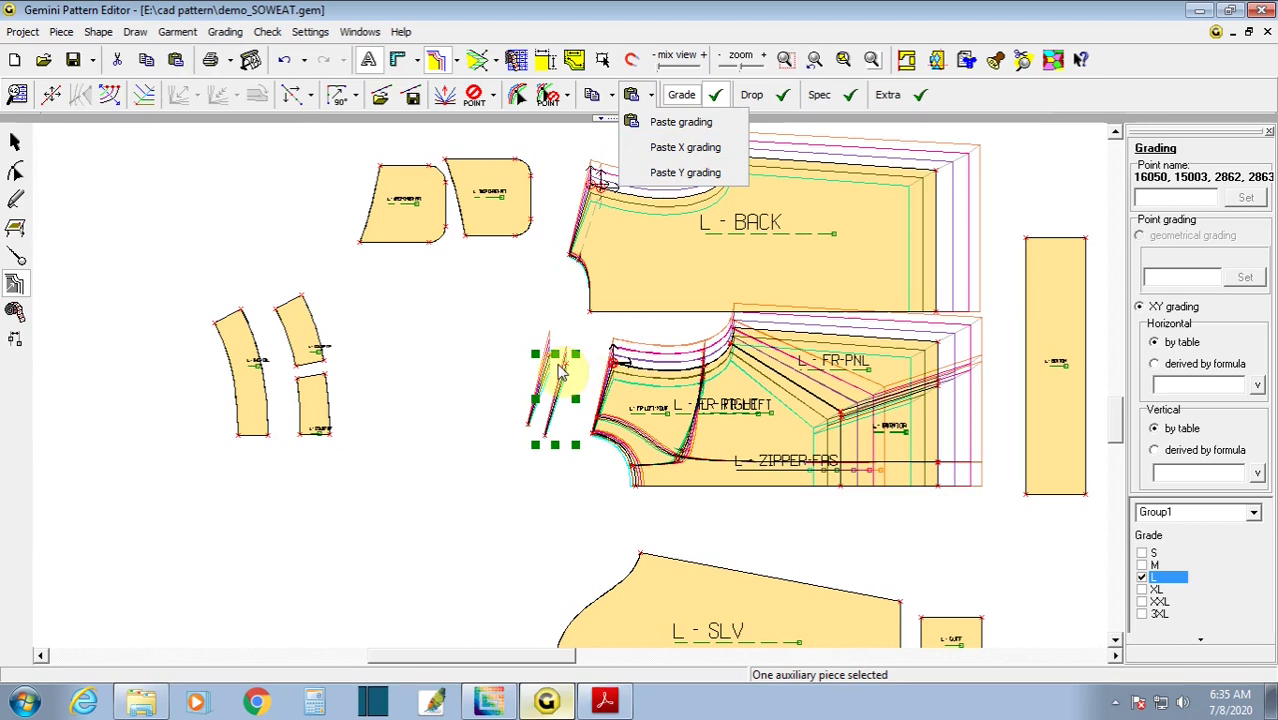
click(685, 173)
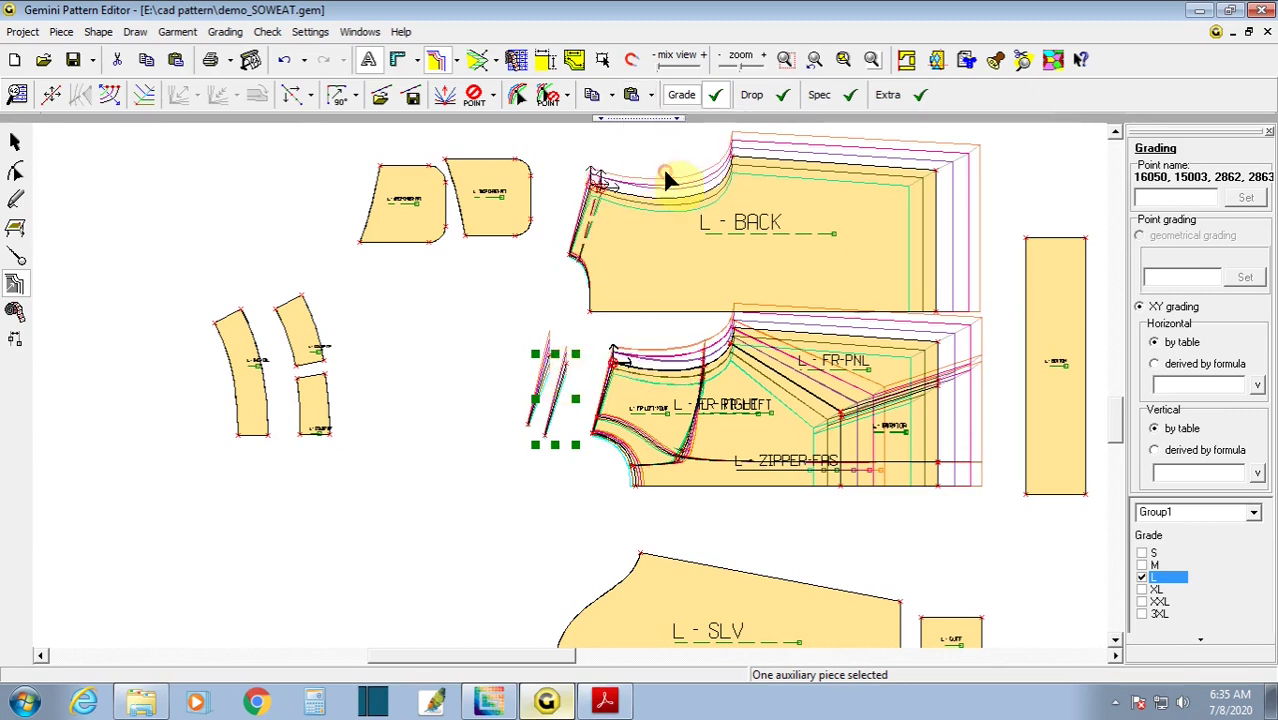
scroll(545, 430, up, 2)
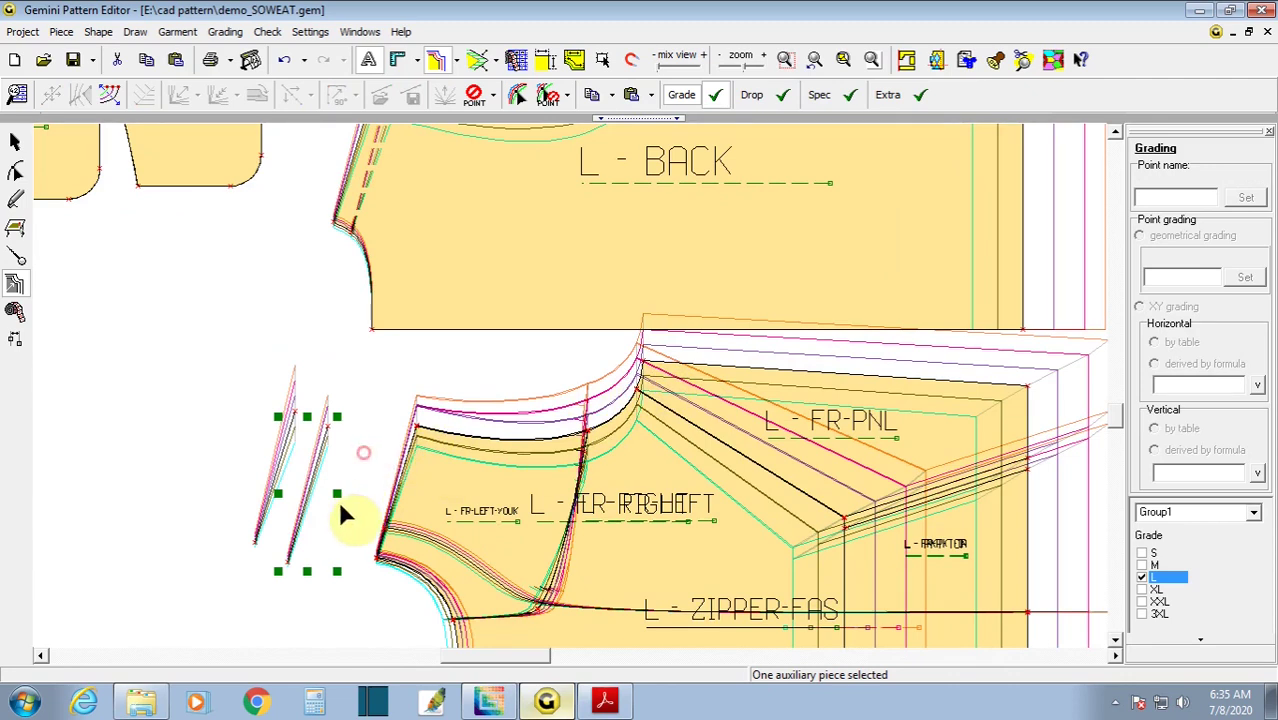
scroll(342, 512, up, 1)
scroll(640, 355, up, 1)
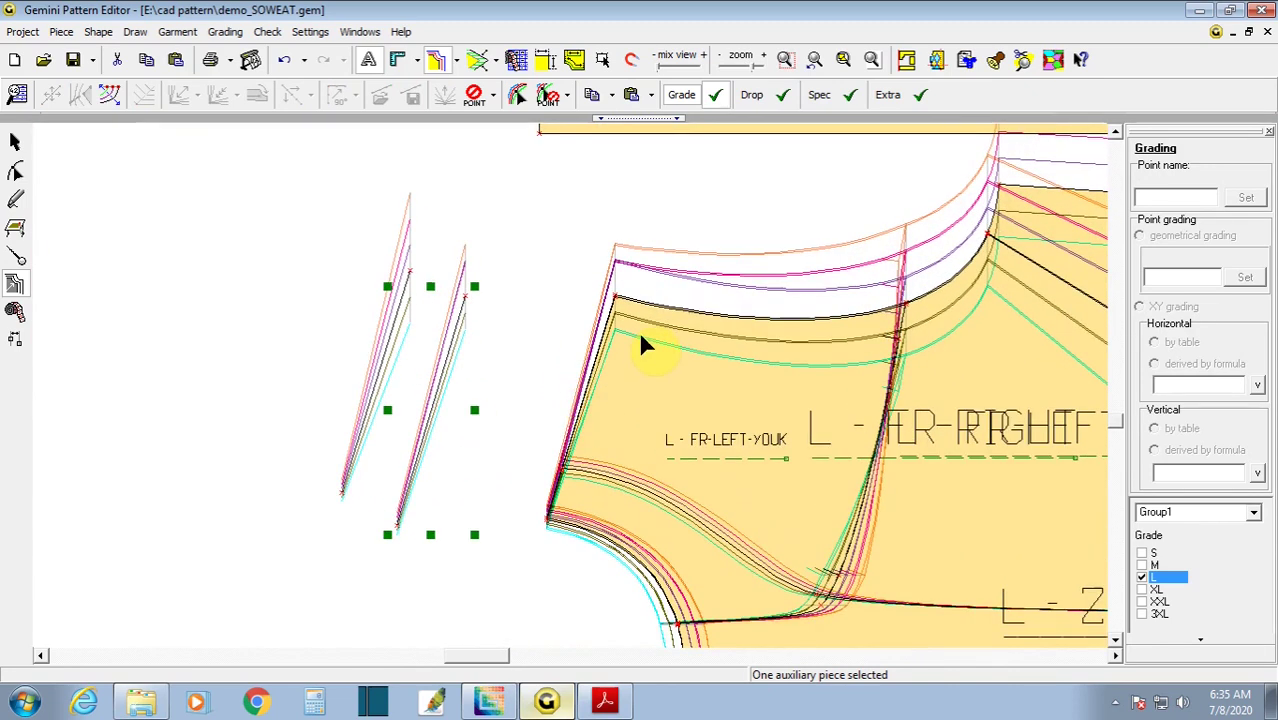
click(604, 703)
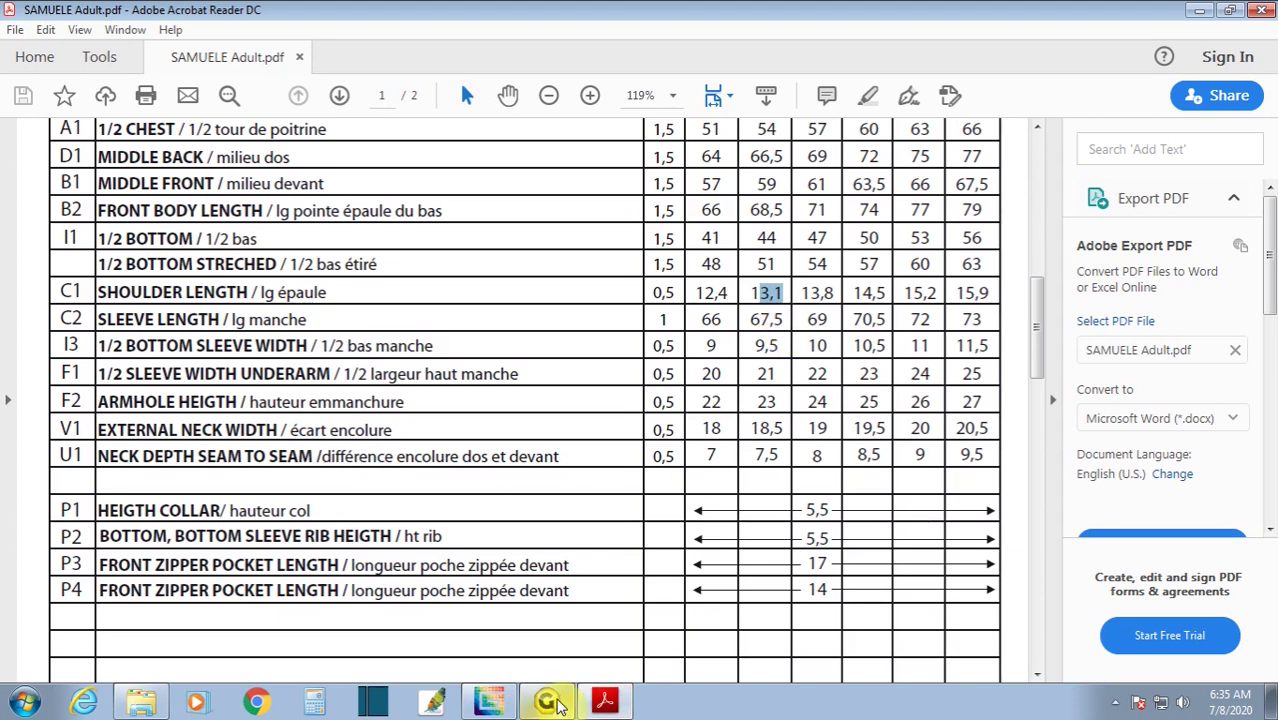
click(556, 703)
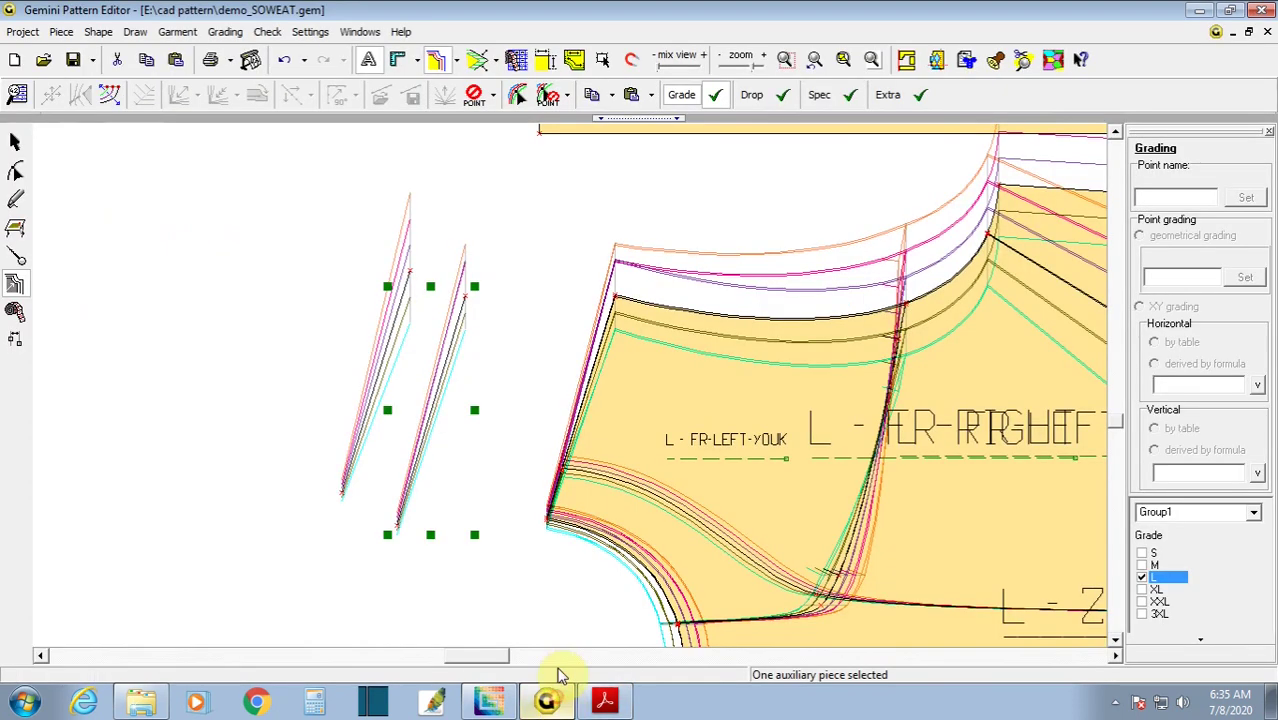
- Pick the left line's two ends for curve length, entering S 12.4 and M 13.1
click(14, 288)
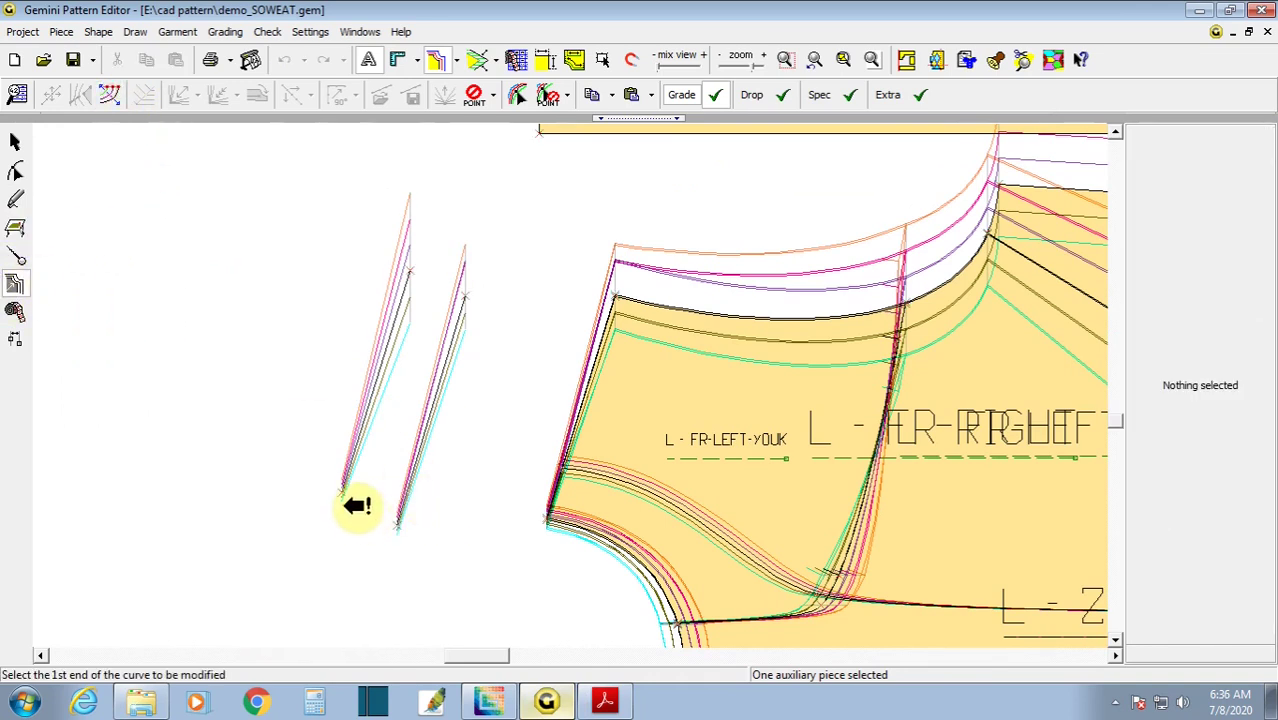
click(343, 491)
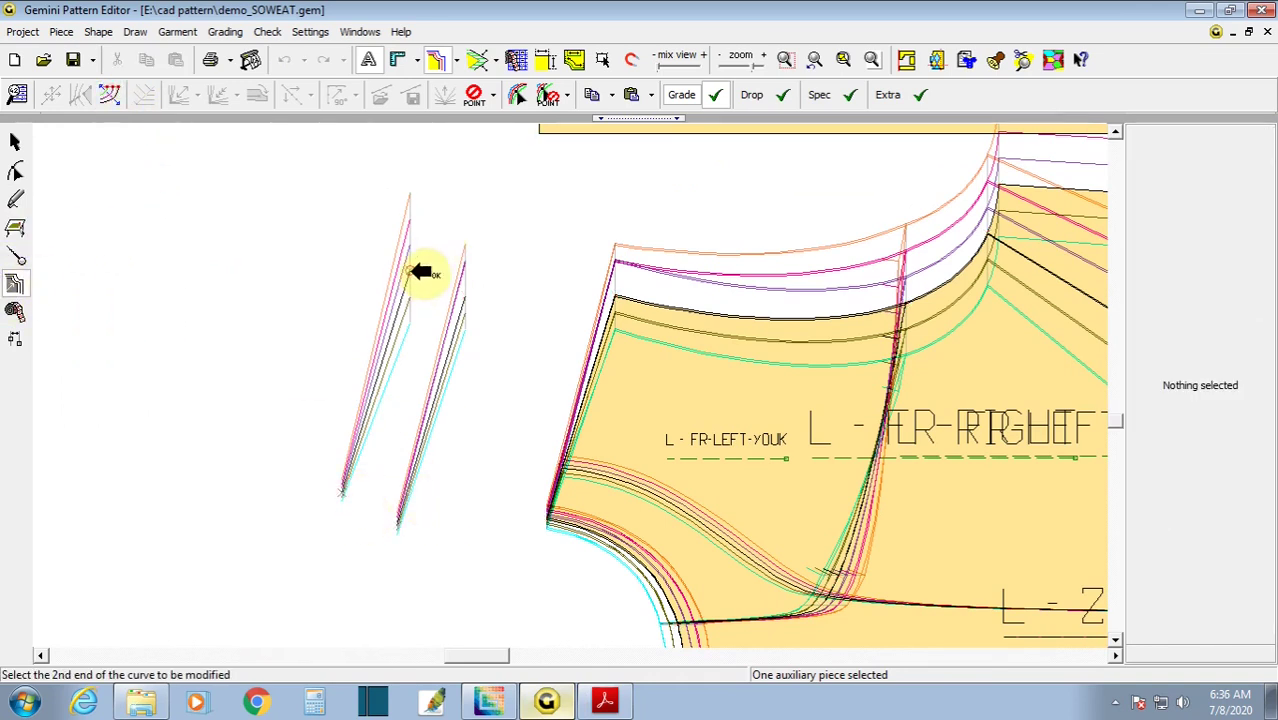
click(409, 270)
click(565, 223)
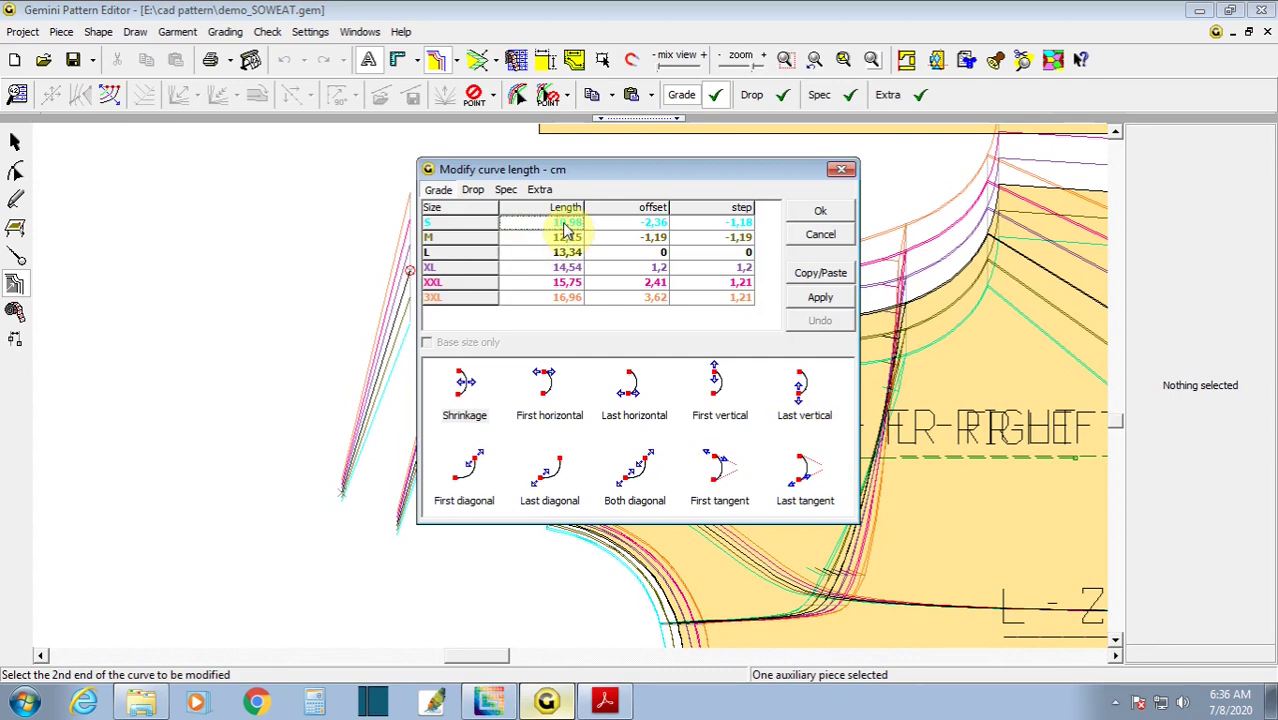
text(12.4)
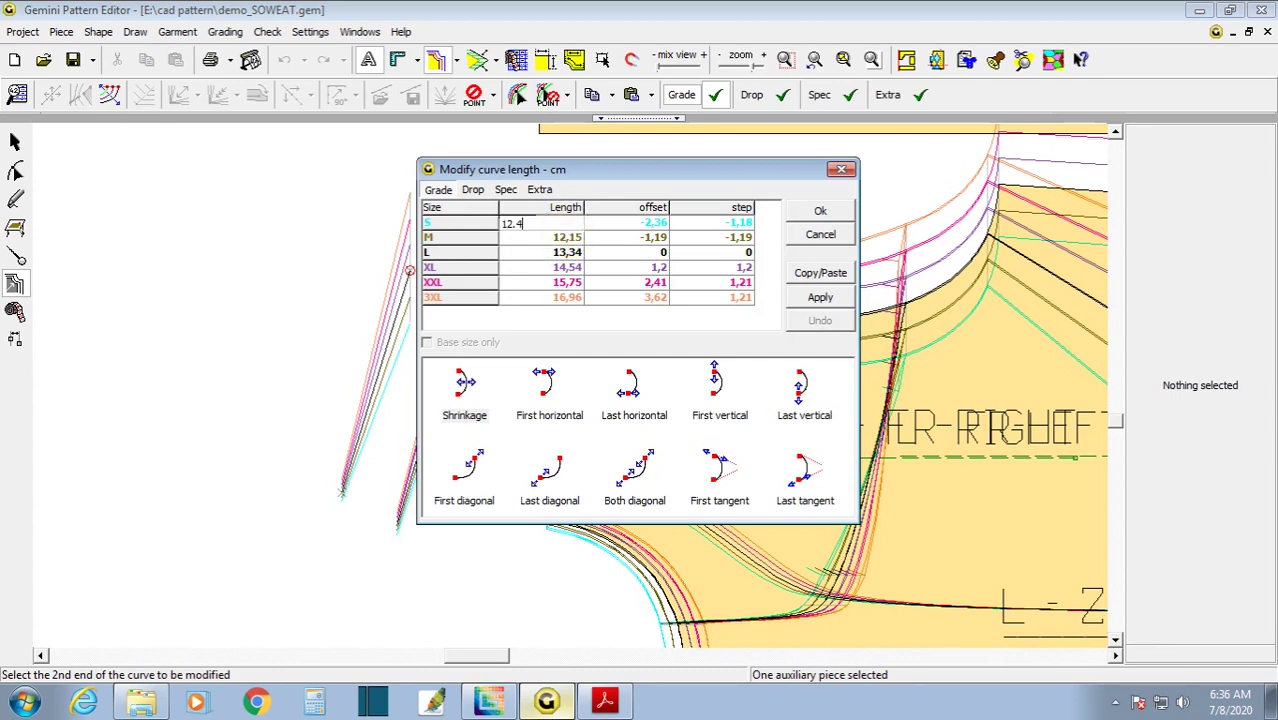
click(559, 241)
text(13.1)
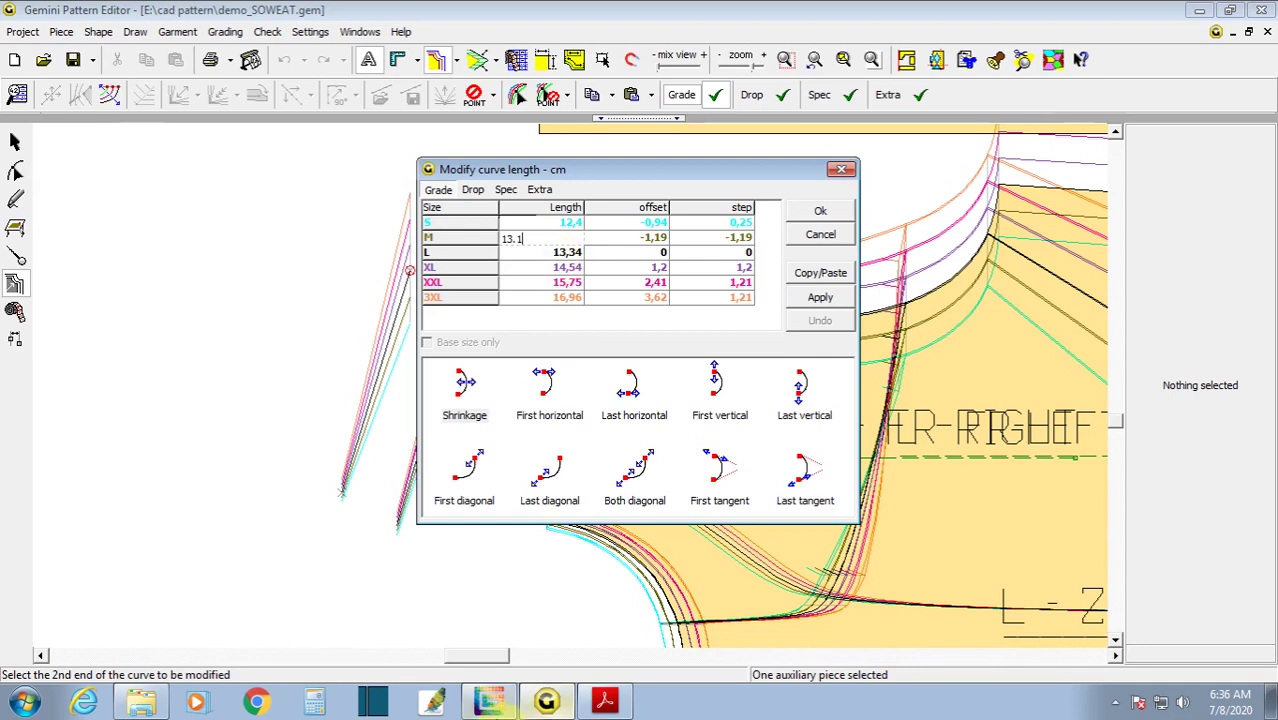
- Enter L 13.8, XL 14.5, XXL 15.2 and 3XL 15.9, checking the size chart
click(604, 703)
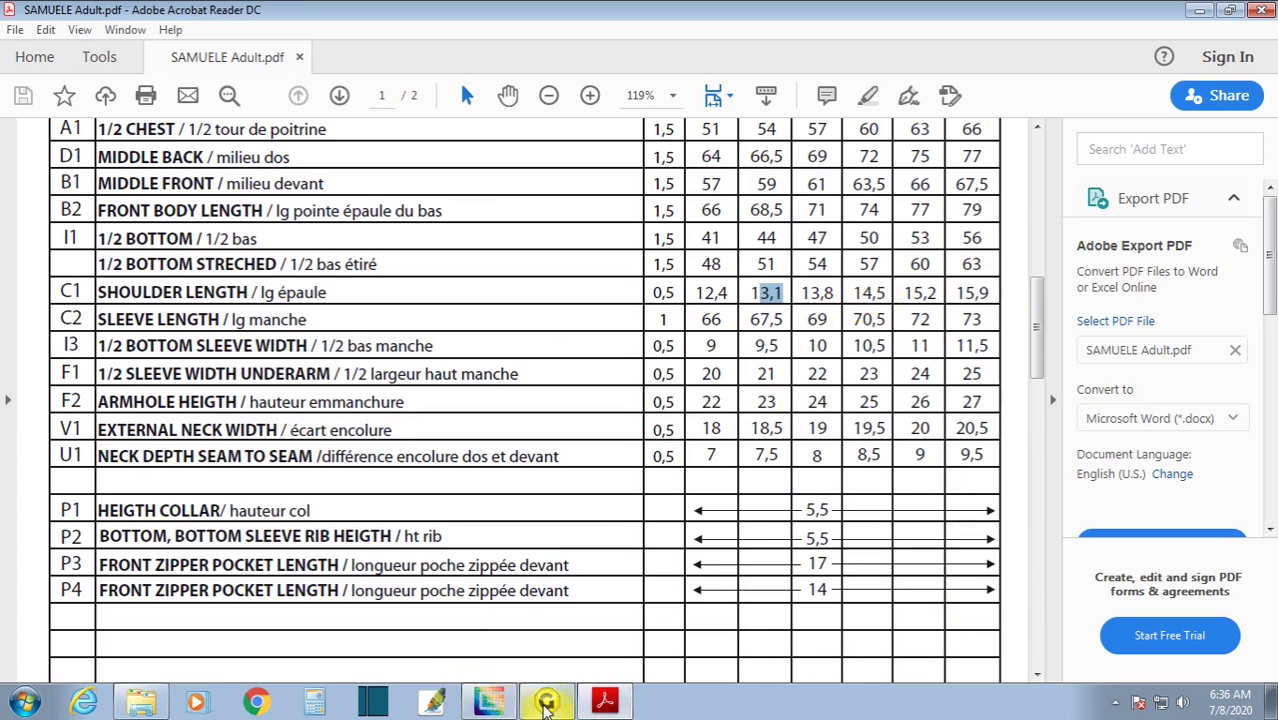
click(546, 705)
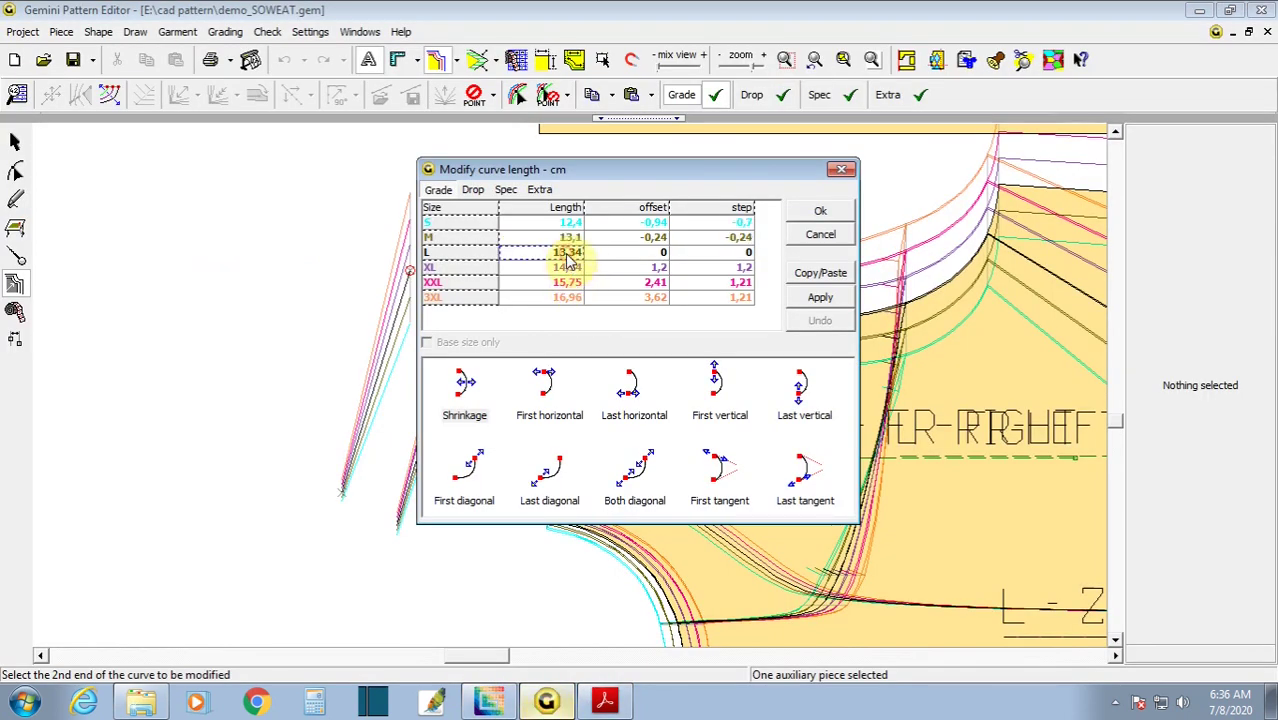
text(13.8)
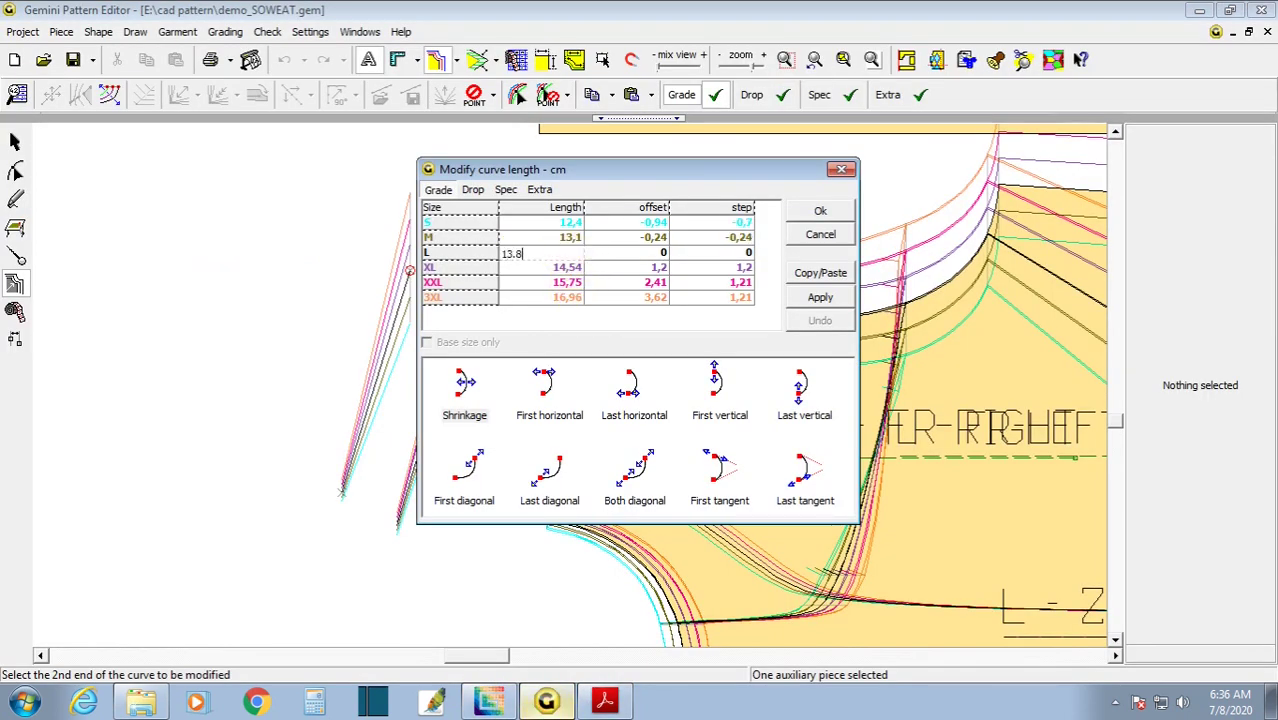
click(568, 277)
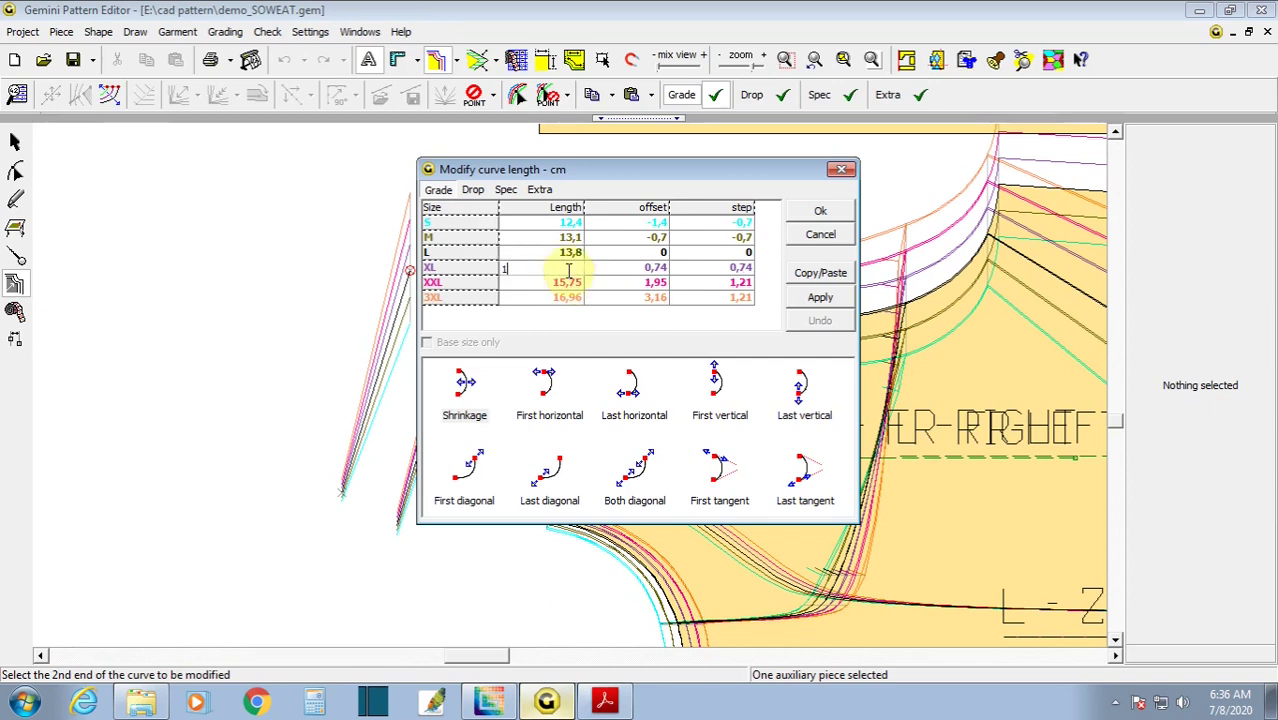
text(14.5)
click(570, 300)
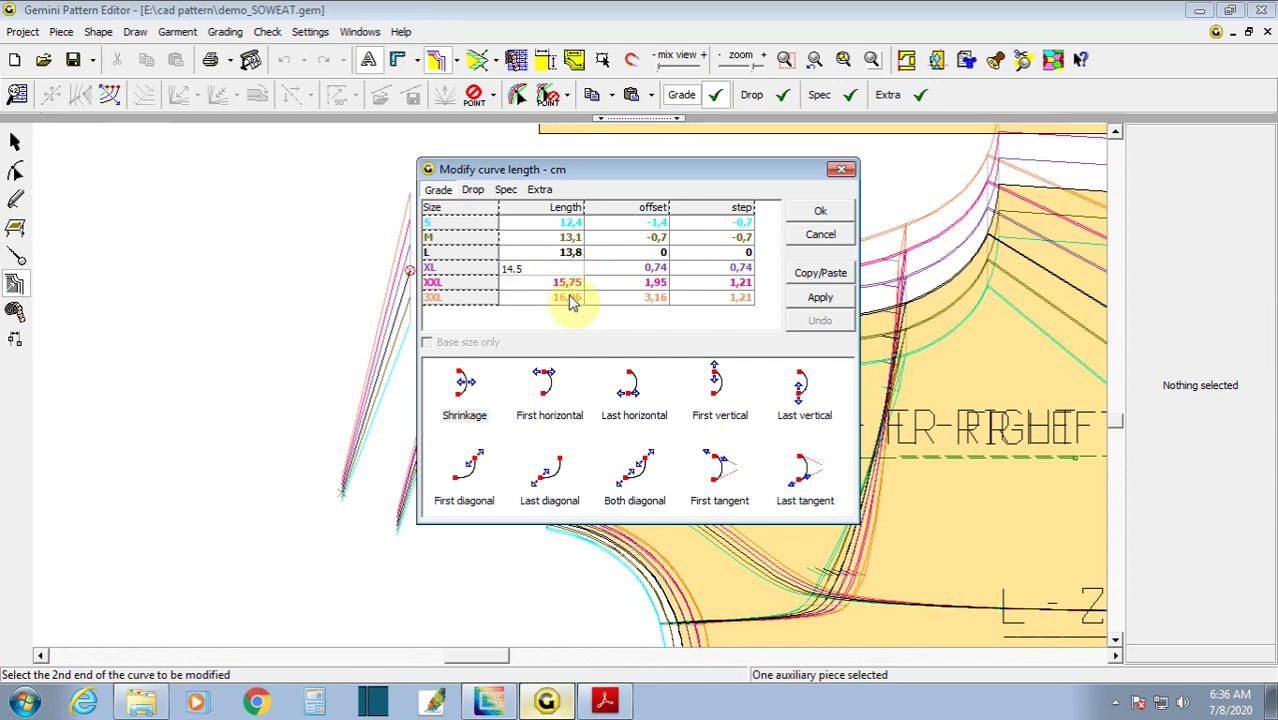
click(570, 284)
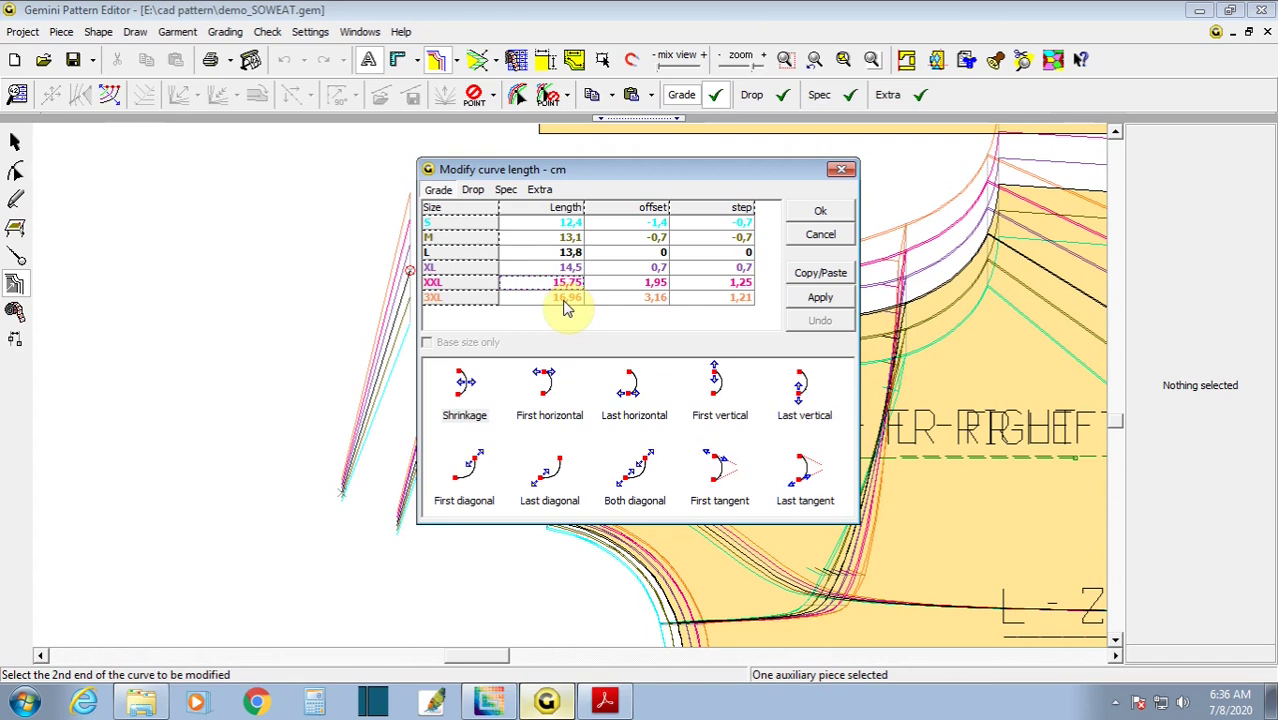
text(15.2)
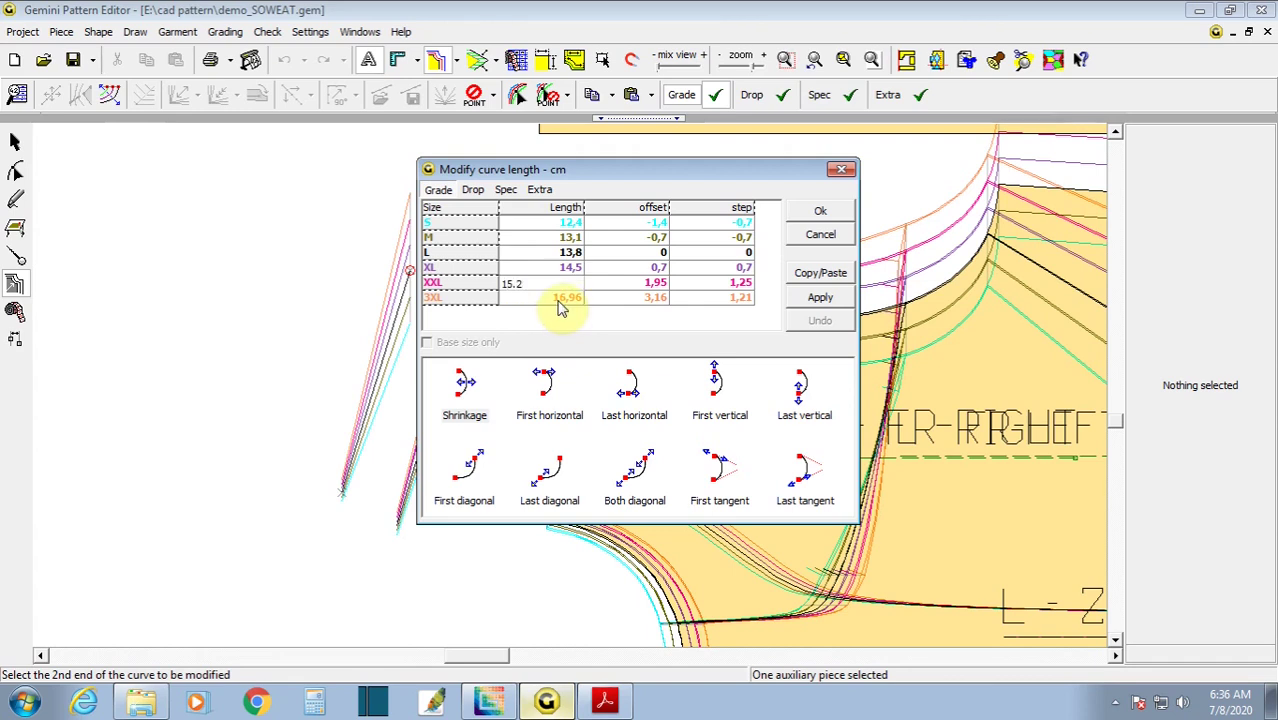
click(560, 303)
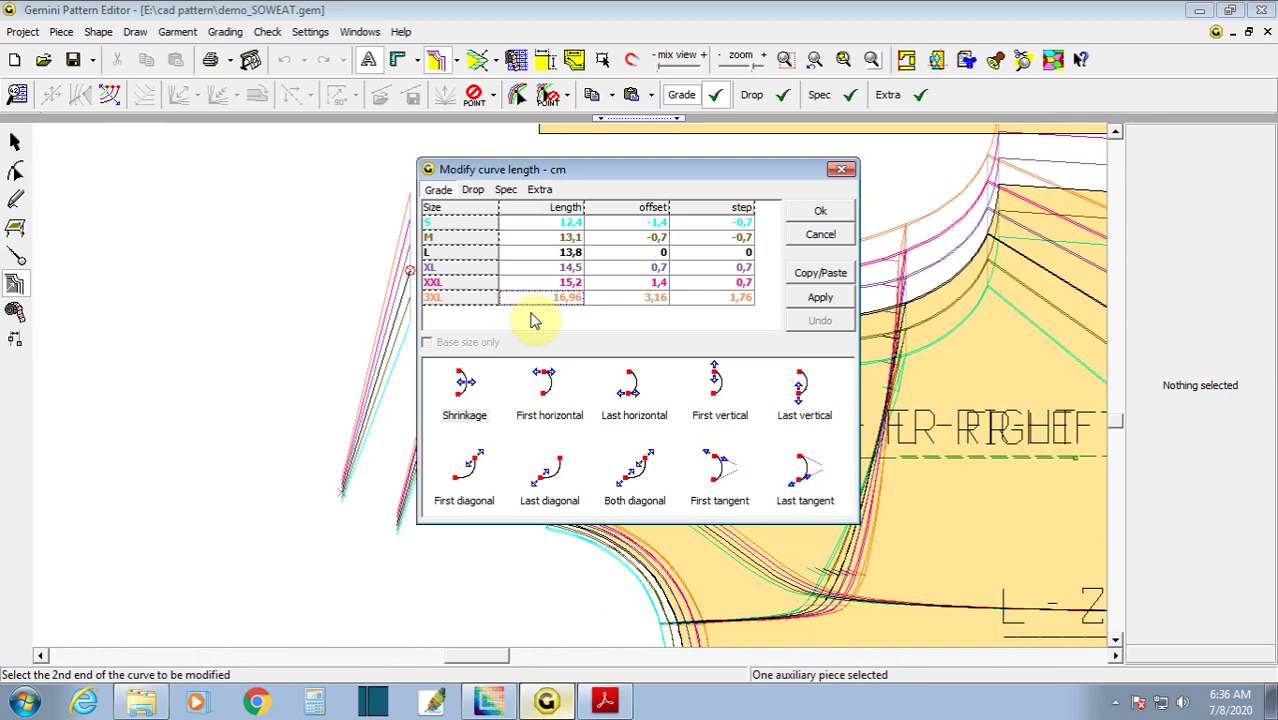
text(15.9)
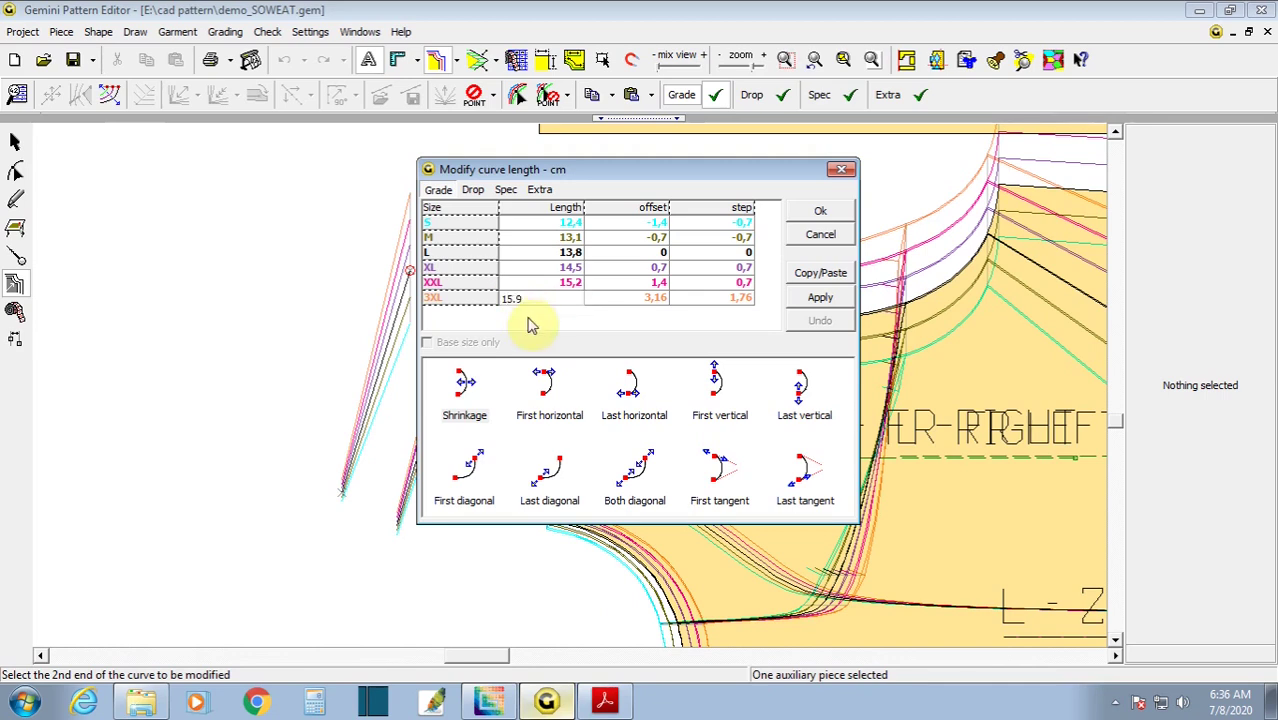
click(606, 703)
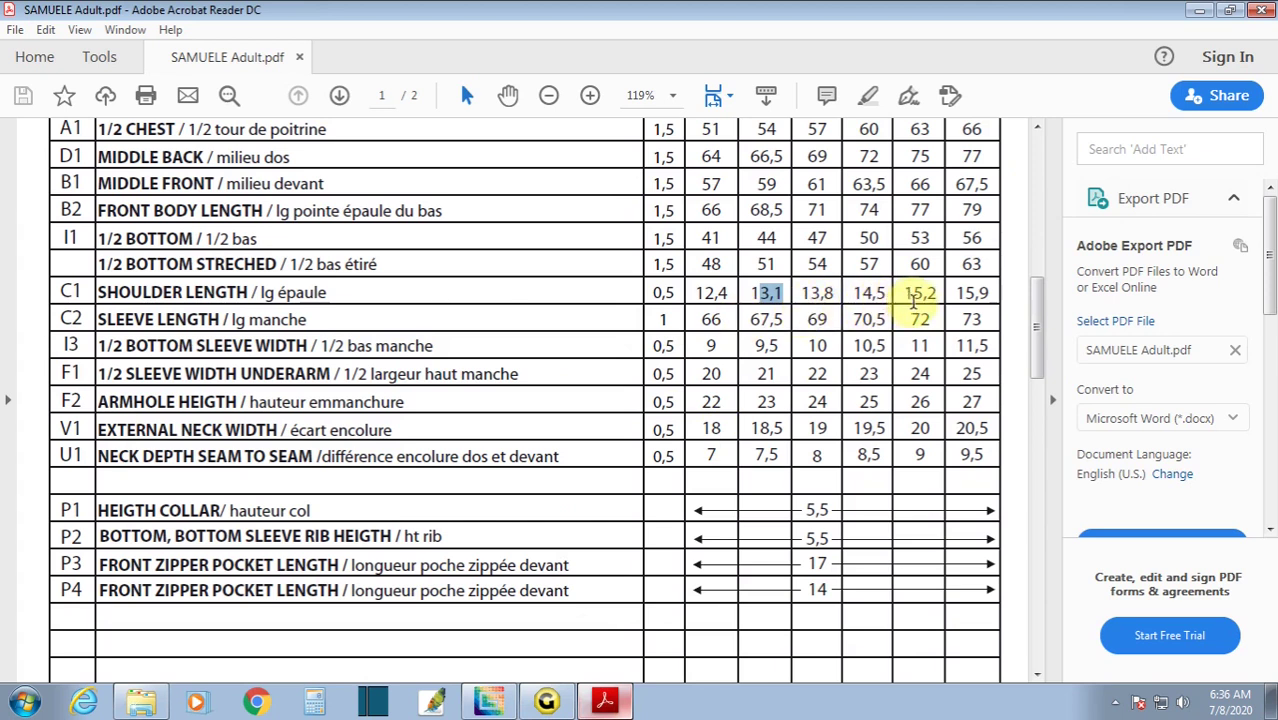
click(553, 703)
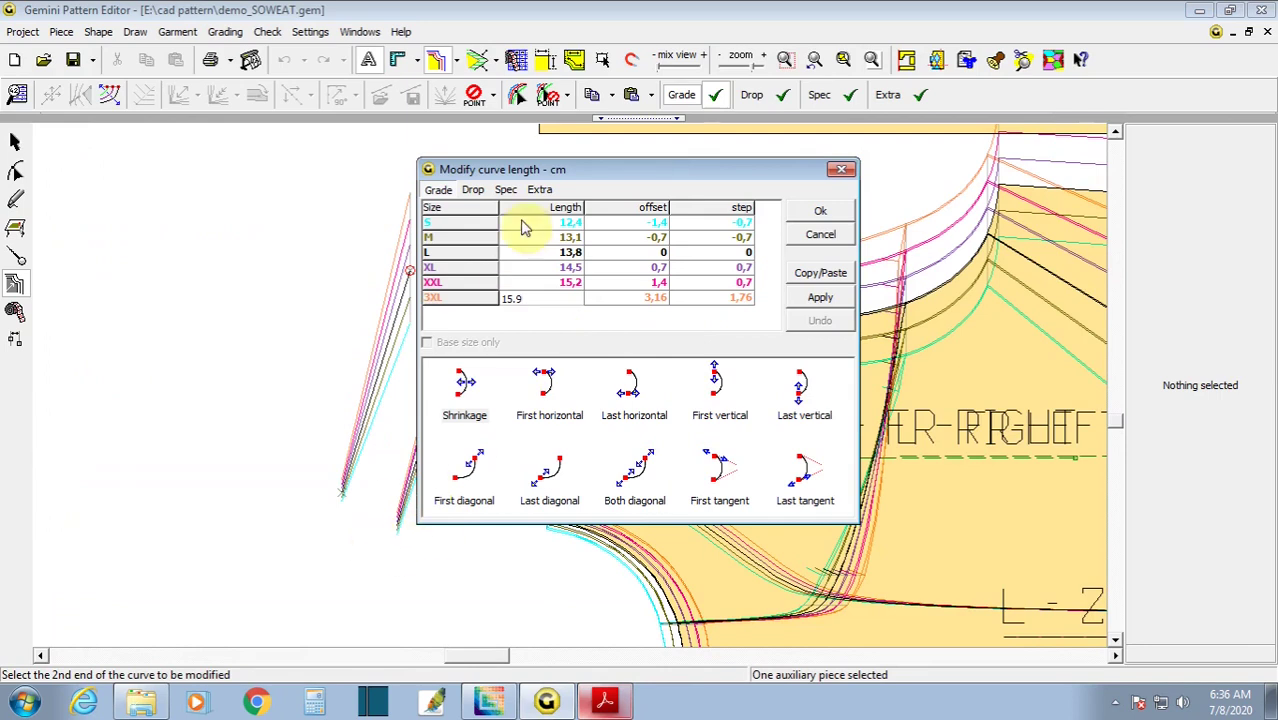
- Apply the lengths with Last vertical and close the length table
drag(580, 171, 717, 169)
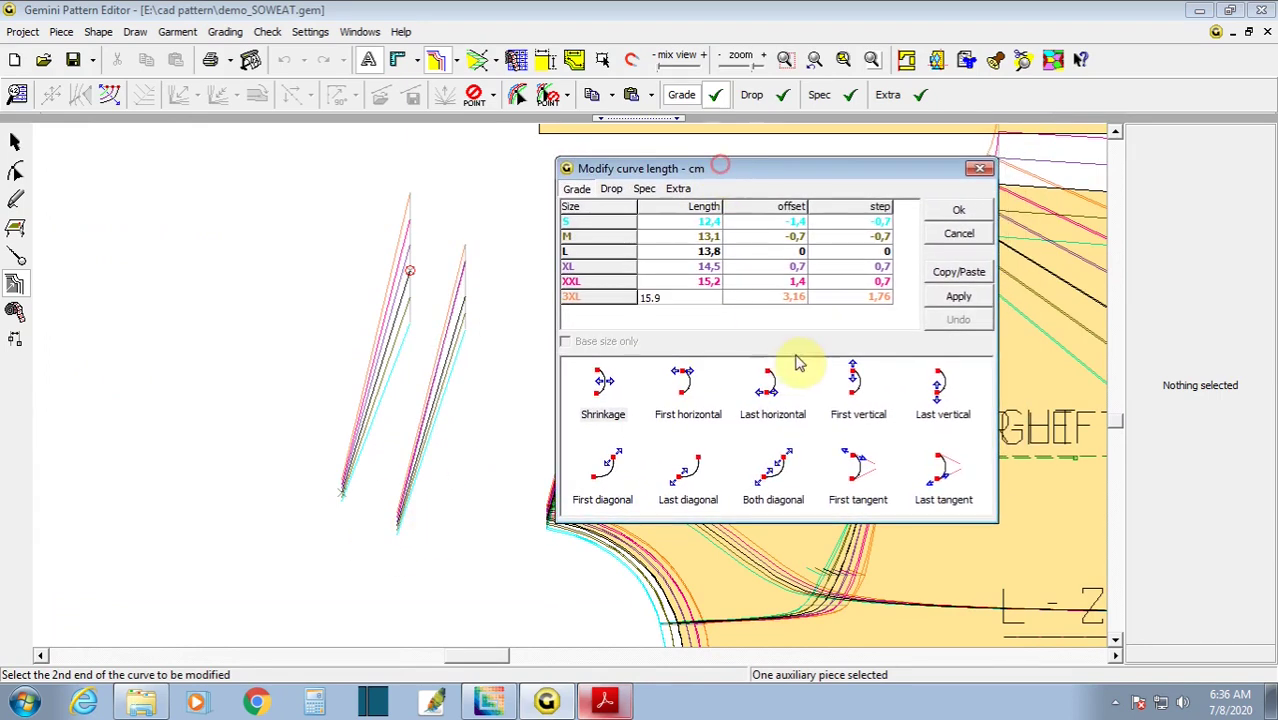
click(935, 410)
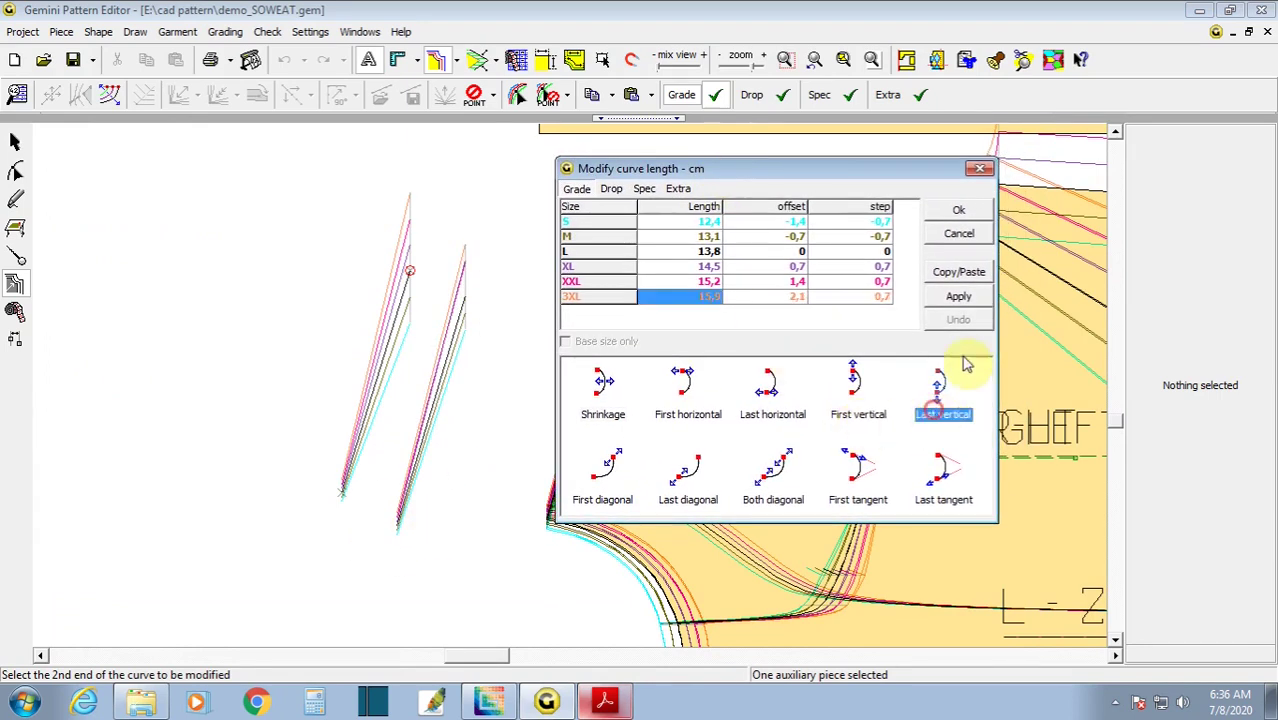
click(960, 297)
click(958, 211)
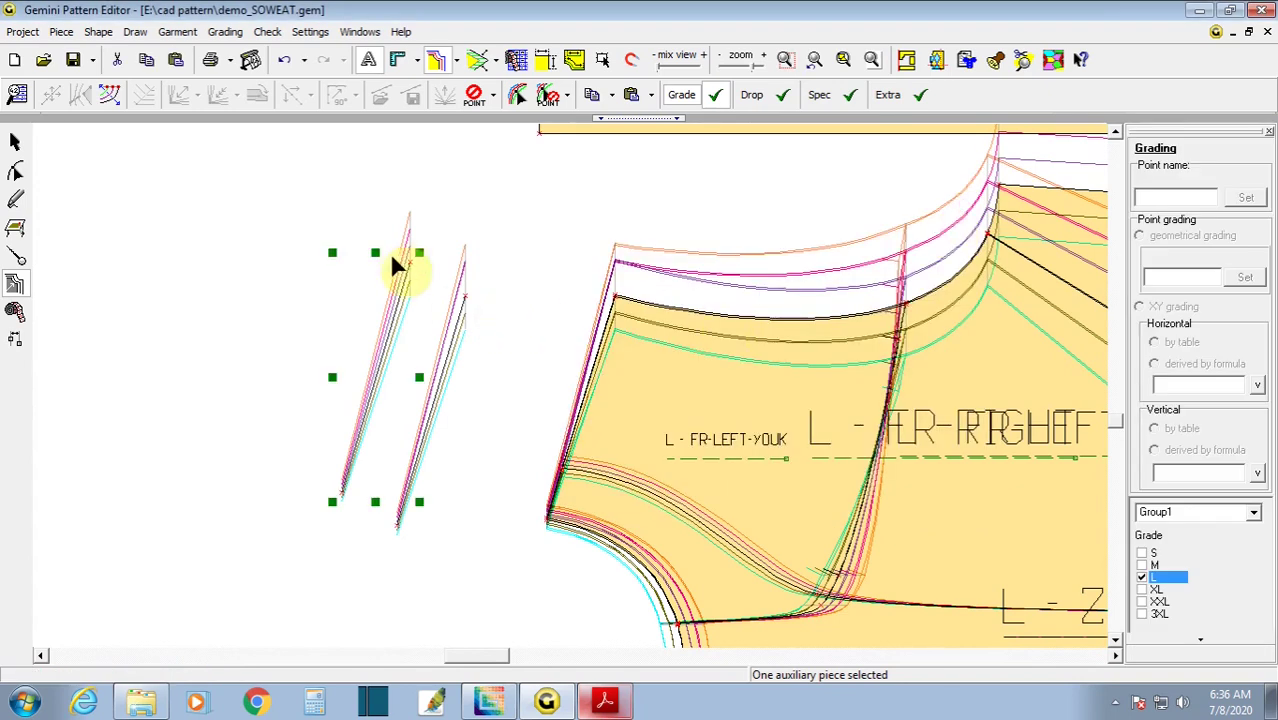
- Inspect the grading of both auxiliary lines' top points, then close the grading table
click(418, 287)
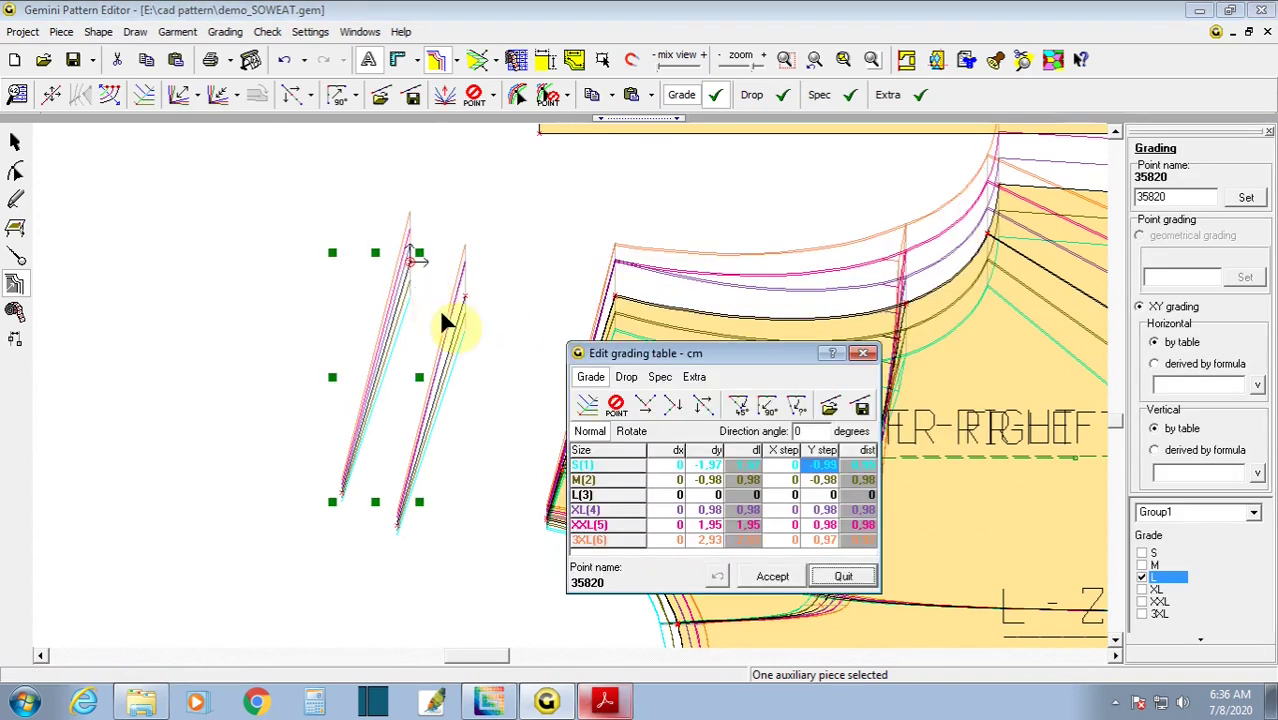
click(478, 311)
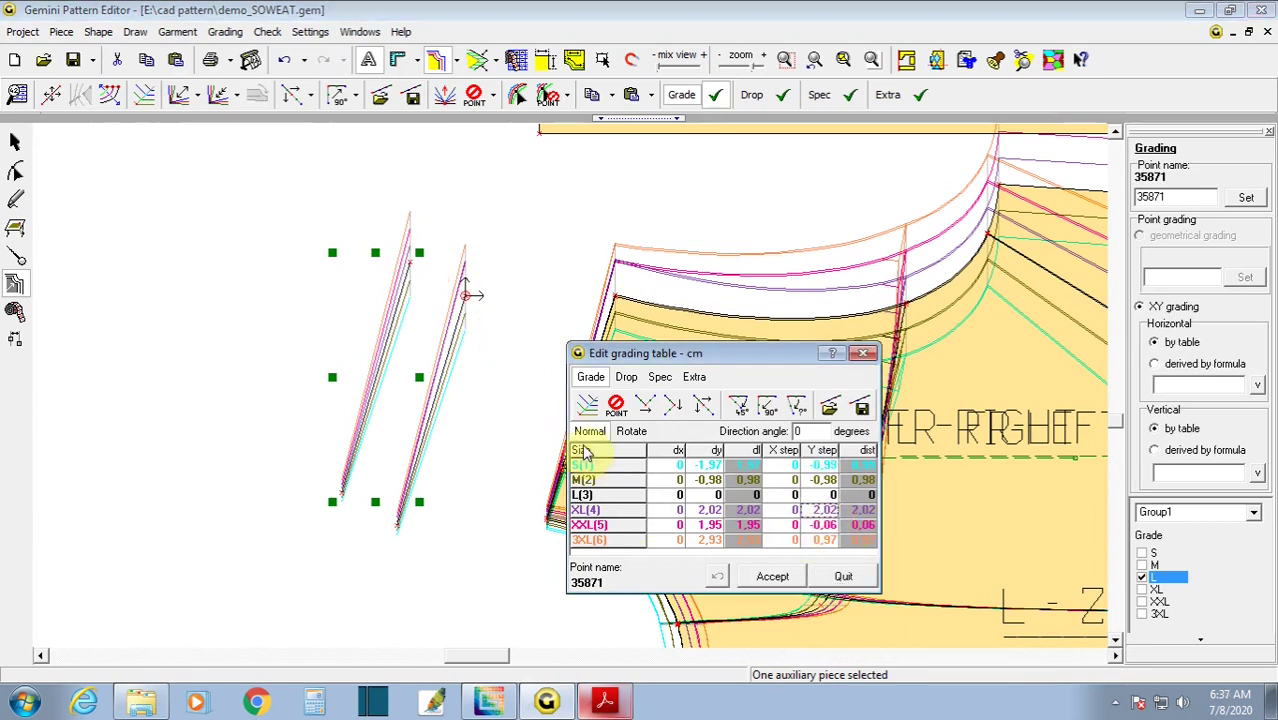
click(388, 218)
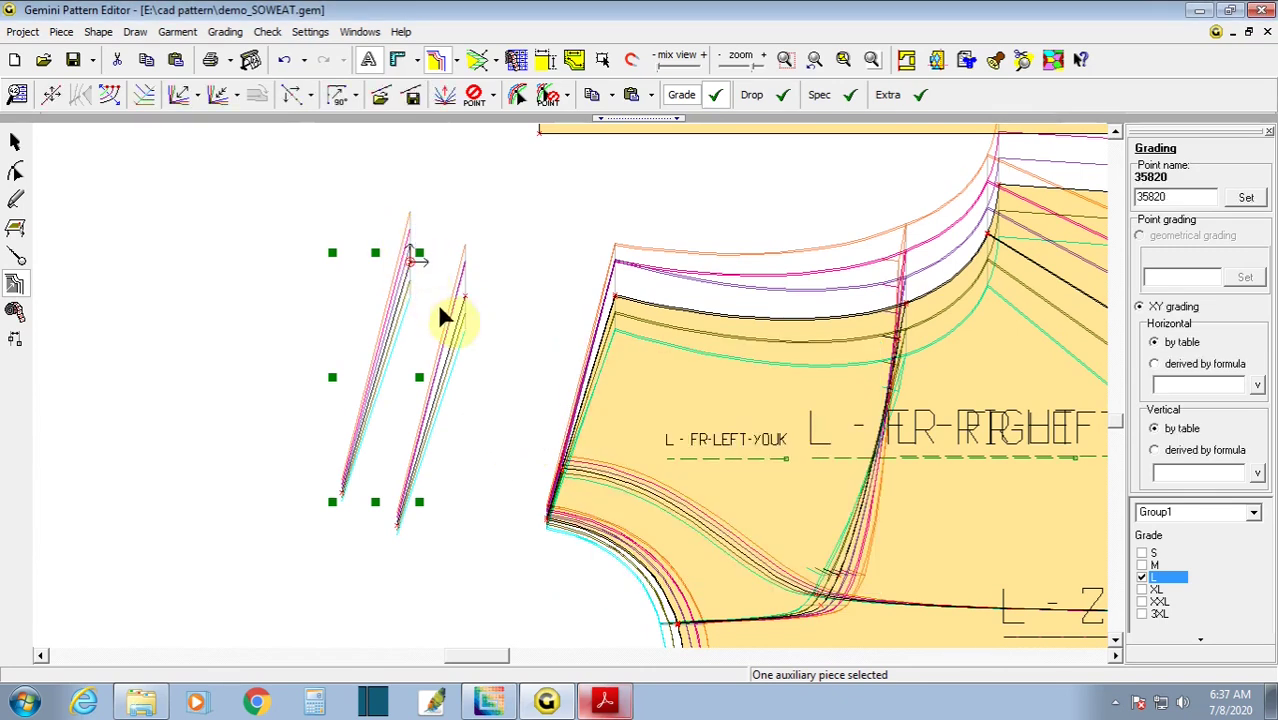
- Measure the left line along the contour, confirming 12,4–15,9 cm across sizes
click(15, 311)
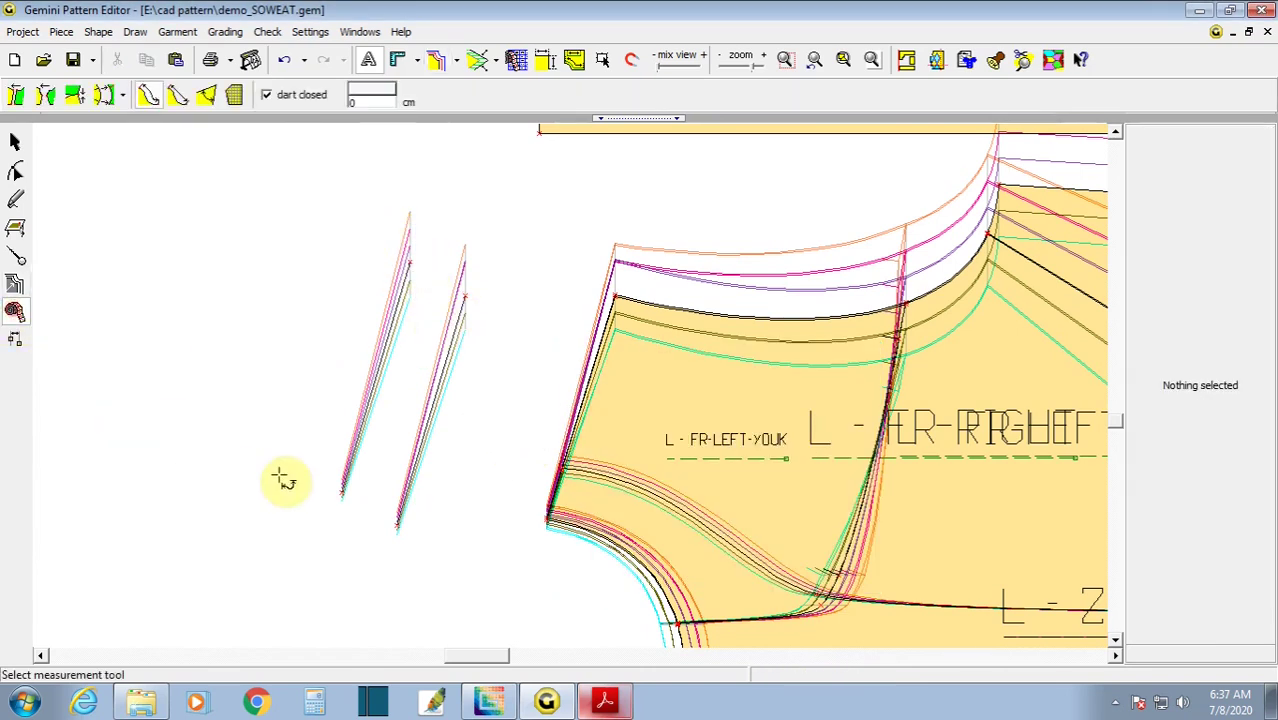
click(341, 493)
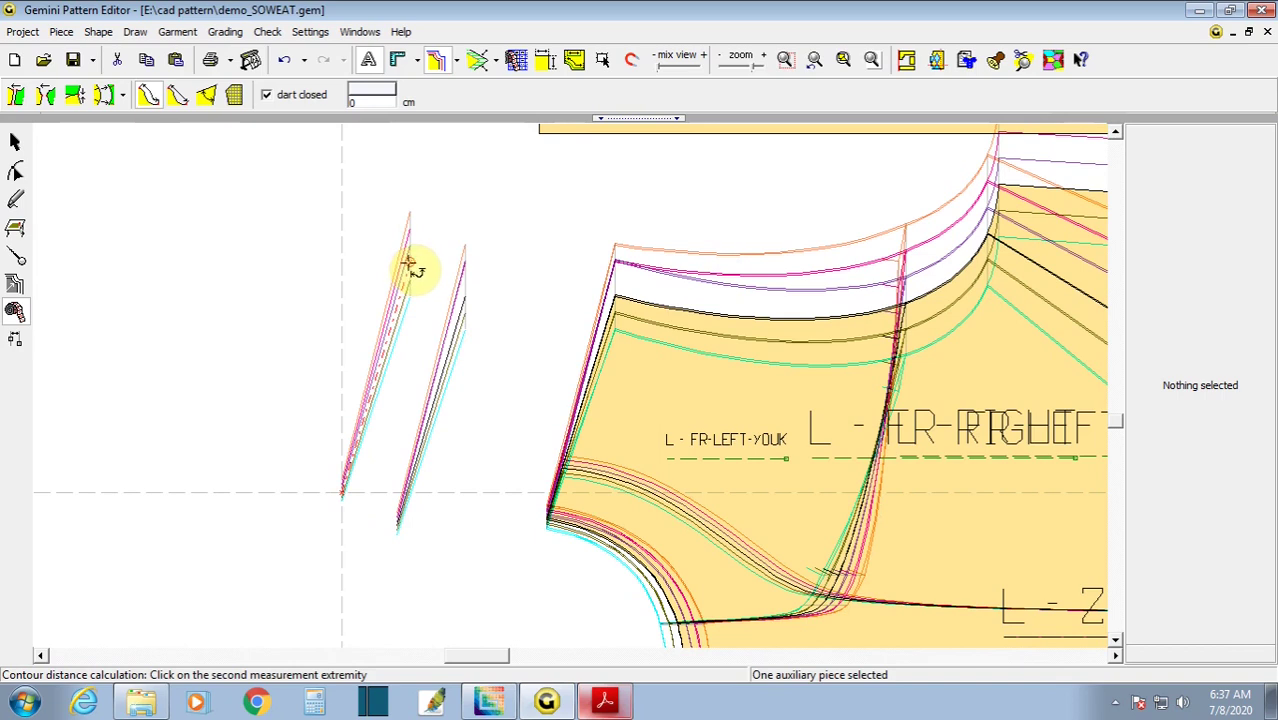
click(409, 264)
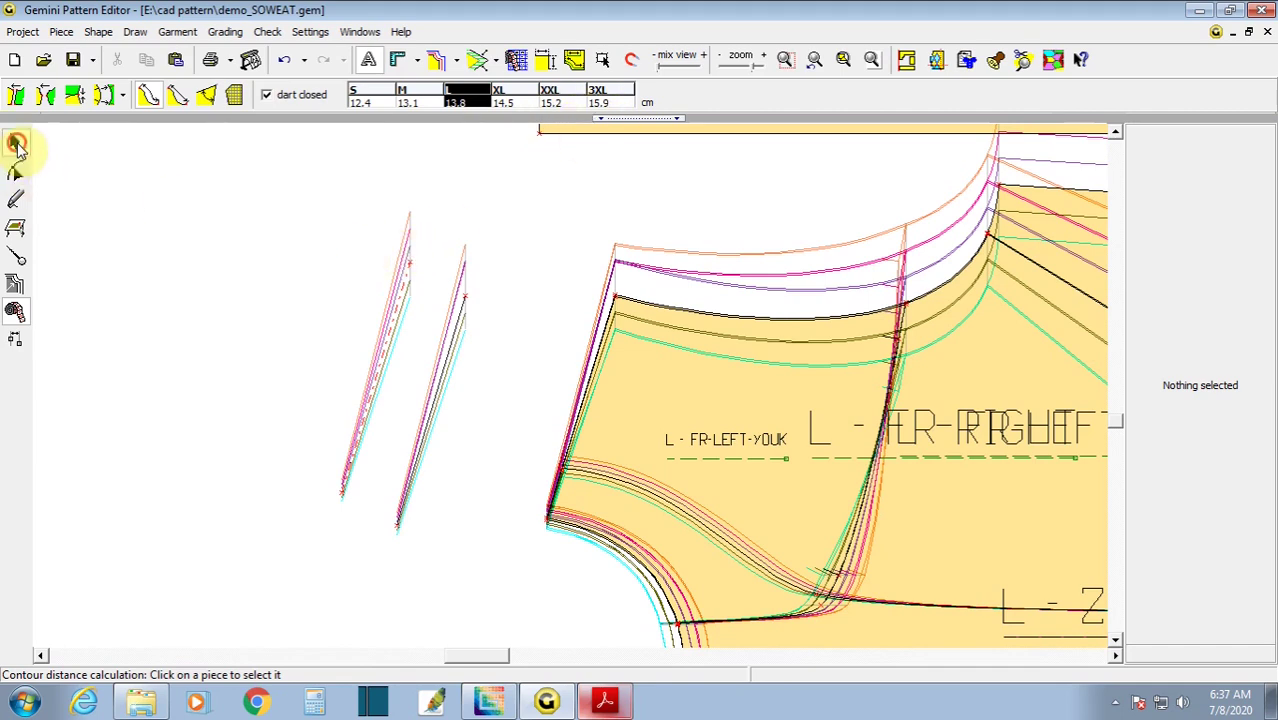
- Switch to point grading and select front neckline point 35820 to show its grading
click(17, 143)
click(15, 285)
drag(373, 229, 428, 294)
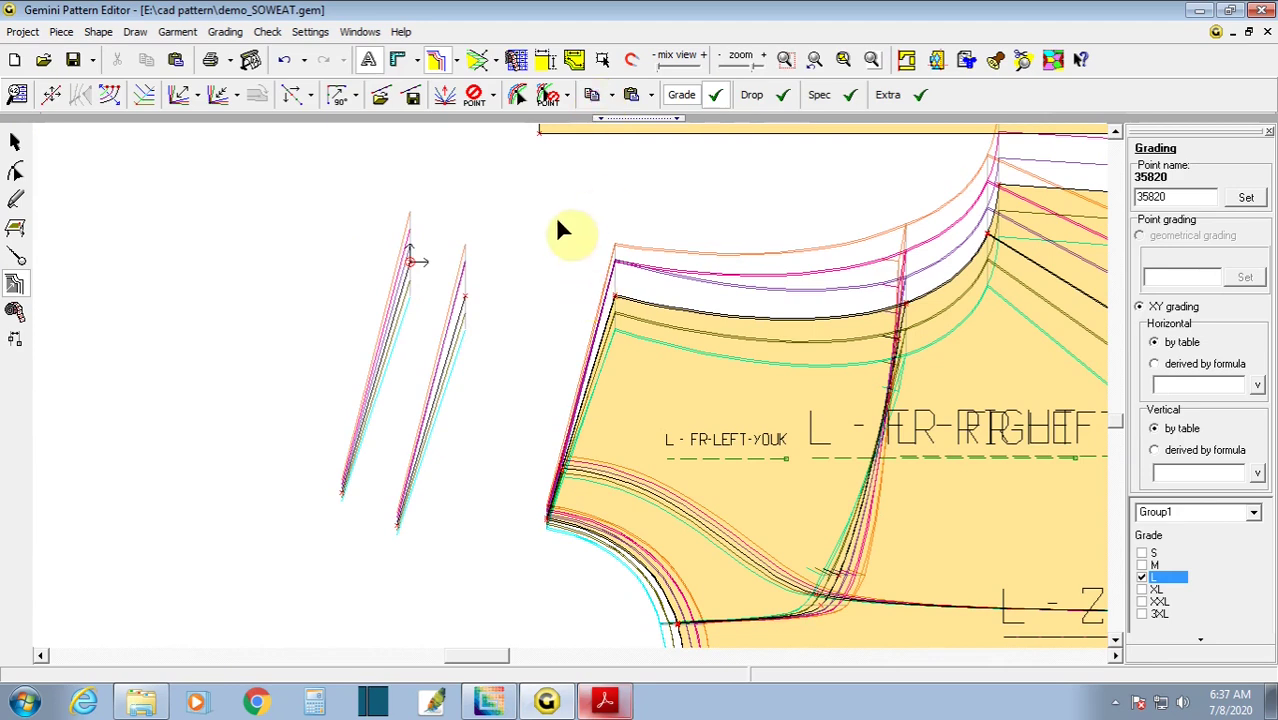
- Select the back neckline corner points, then clear the selection
drag(560, 216, 676, 383)
scroll(676, 383, down, 2)
scroll(643, 406, down, 1)
scroll(660, 318, up, 2)
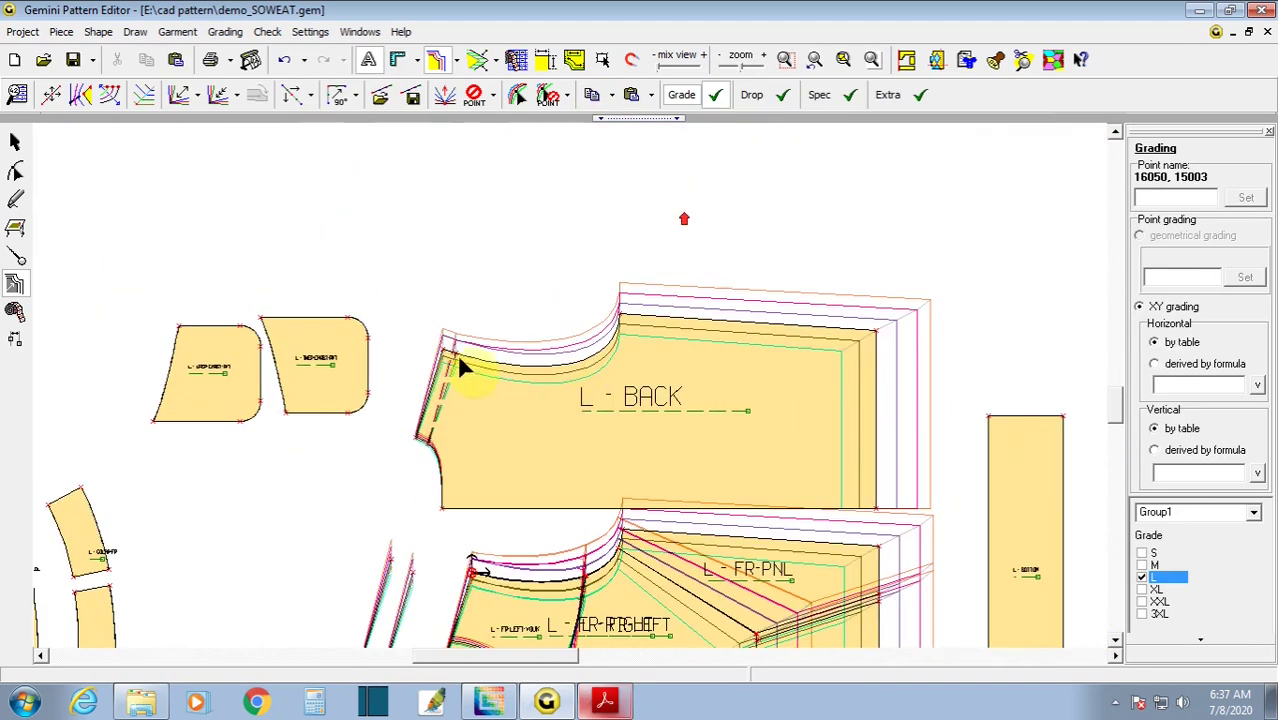
drag(408, 314, 519, 399)
scroll(528, 422, up, 1)
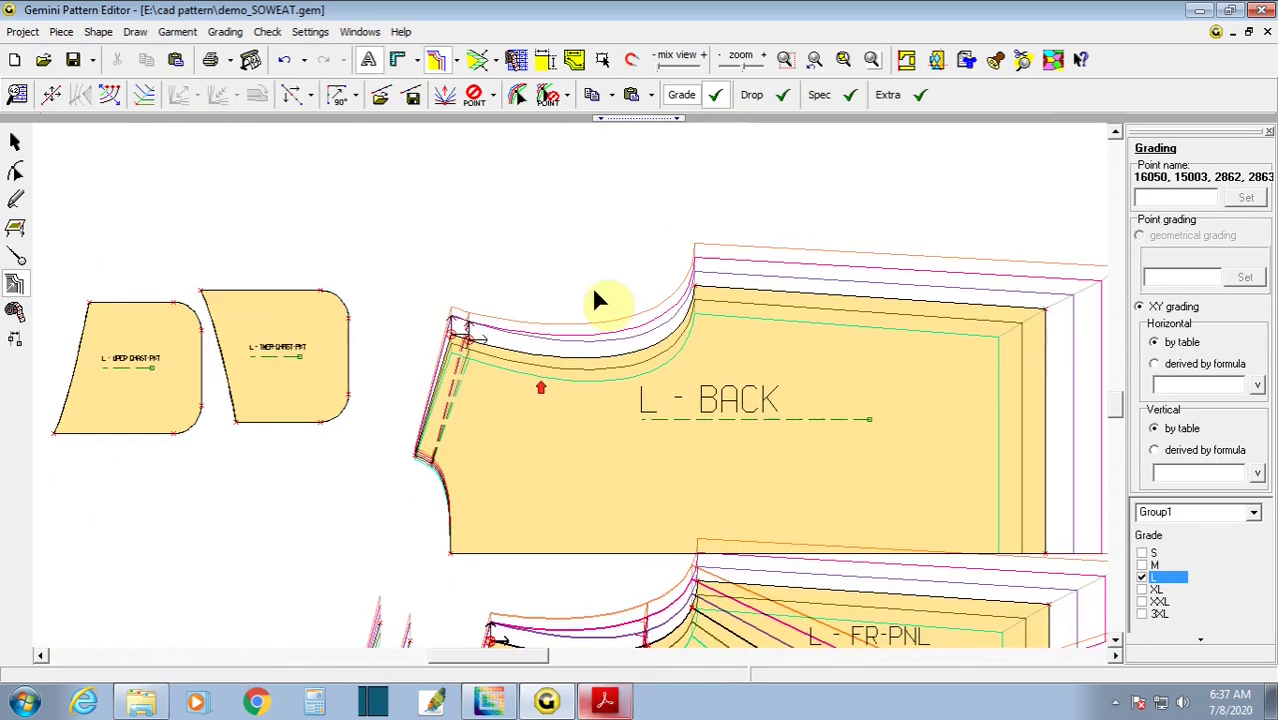
click(633, 95)
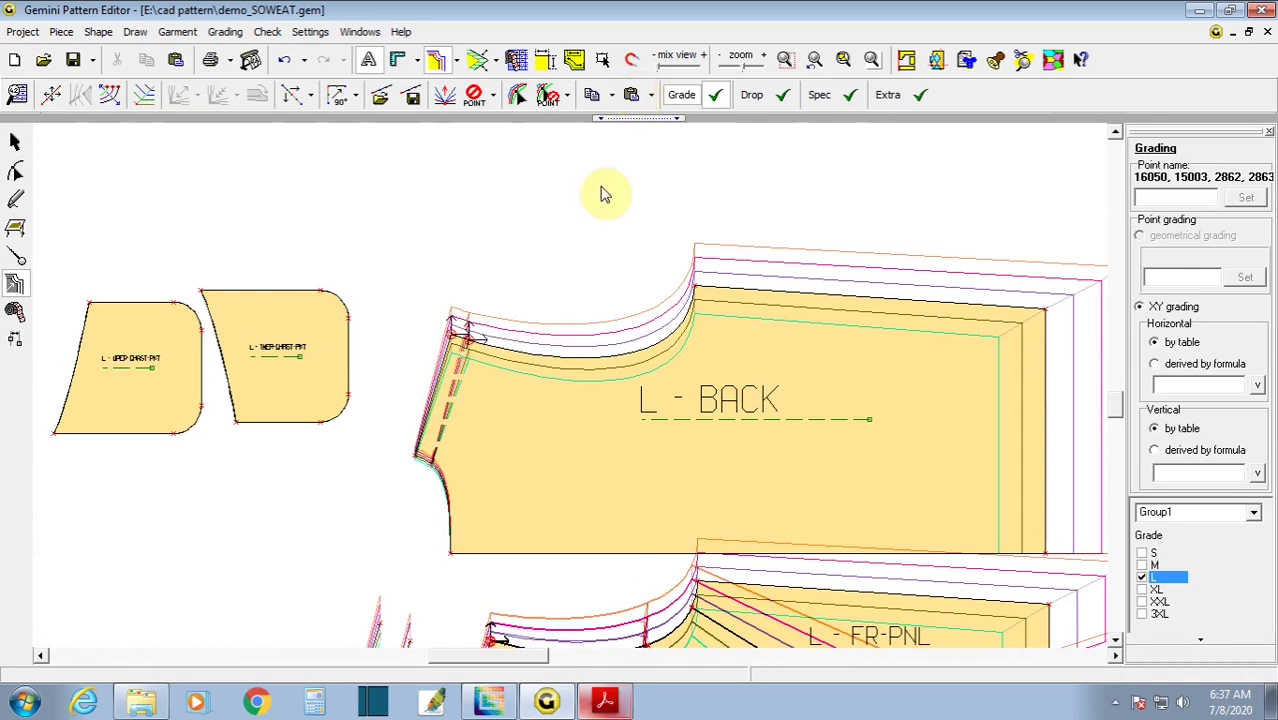
click(556, 240)
scroll(574, 345, up, 1)
scroll(550, 275, down, 1)
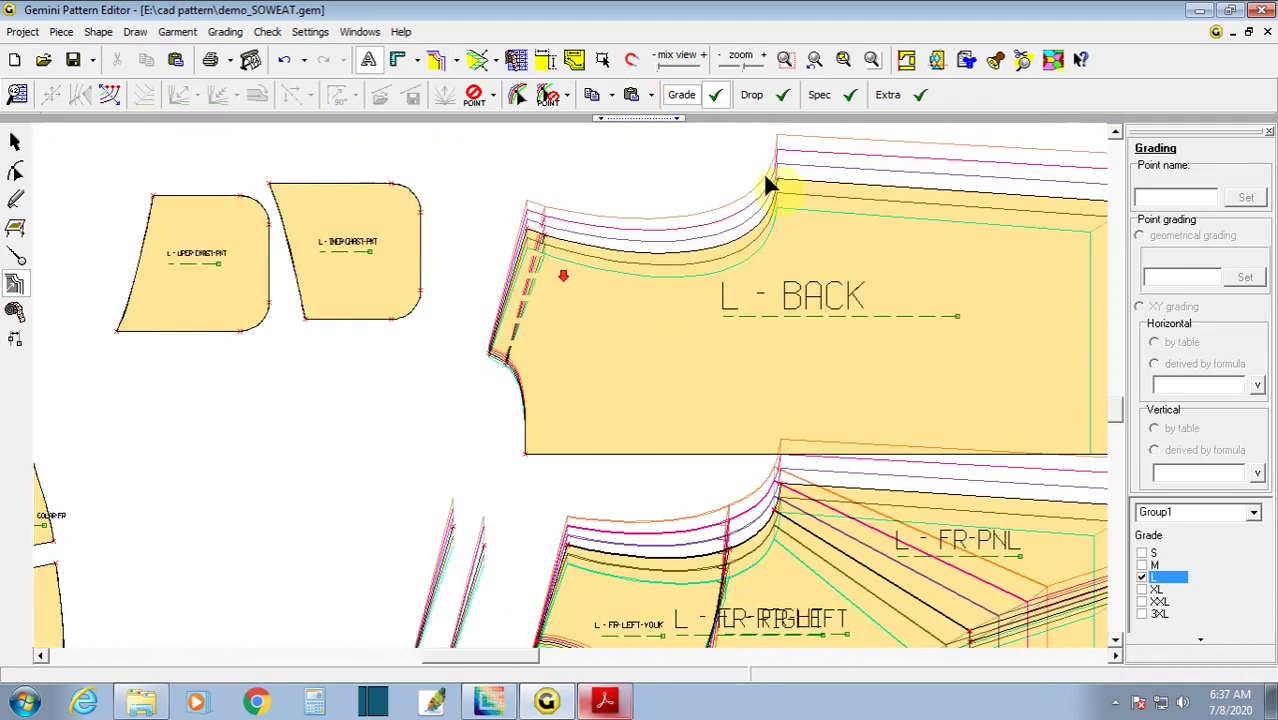
- Inspect the grading of back neck points 2864 and 2863, then close the table
double_click(789, 203)
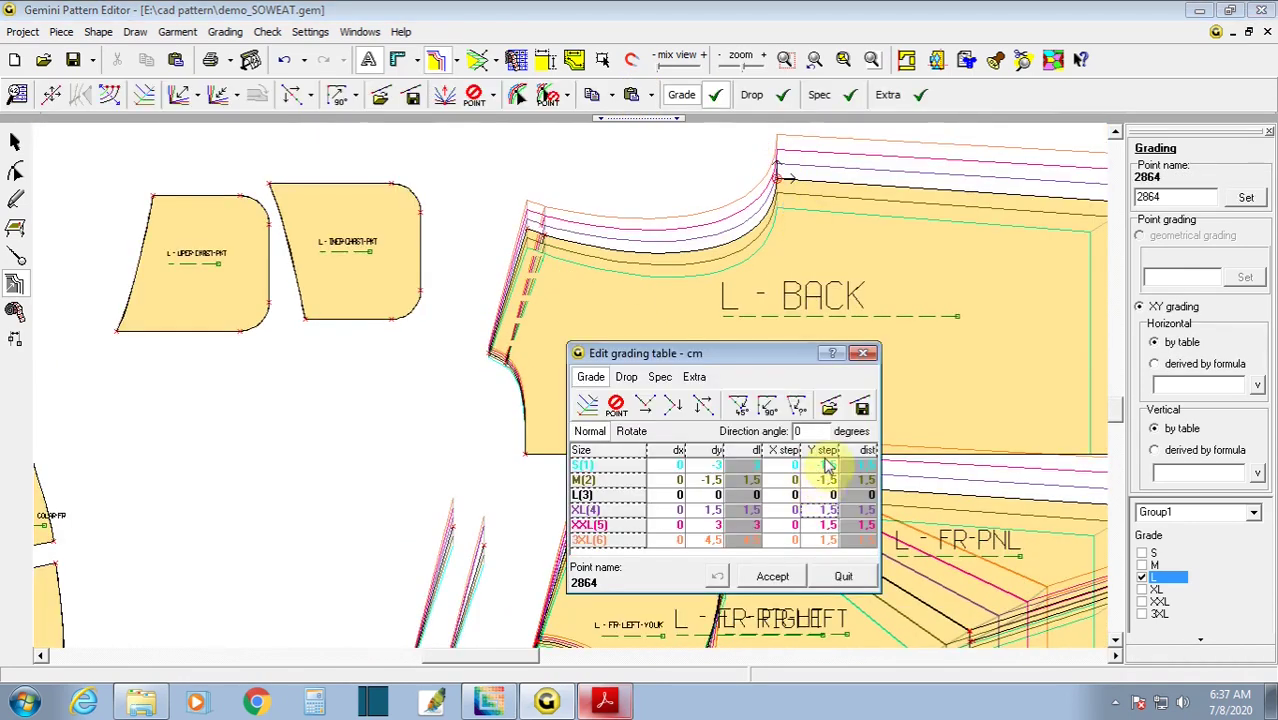
click(546, 241)
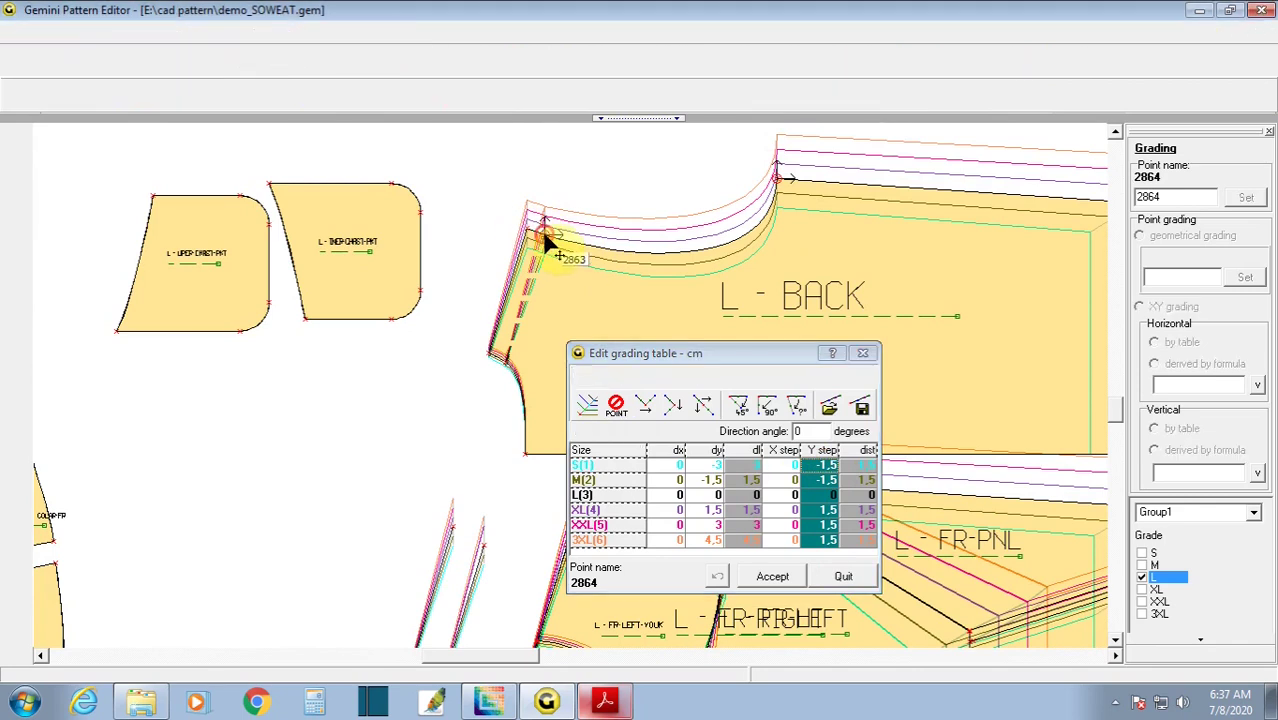
click(822, 450)
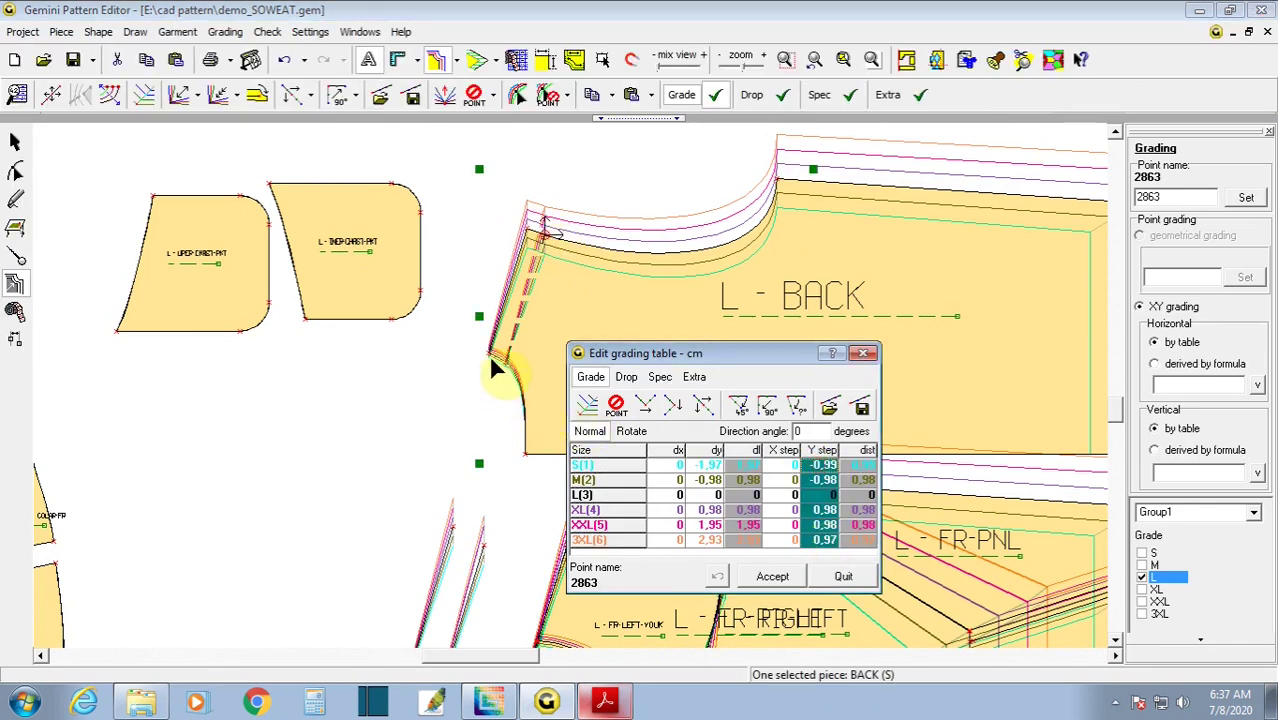
key(Escape)
scroll(489, 447, down, 2)
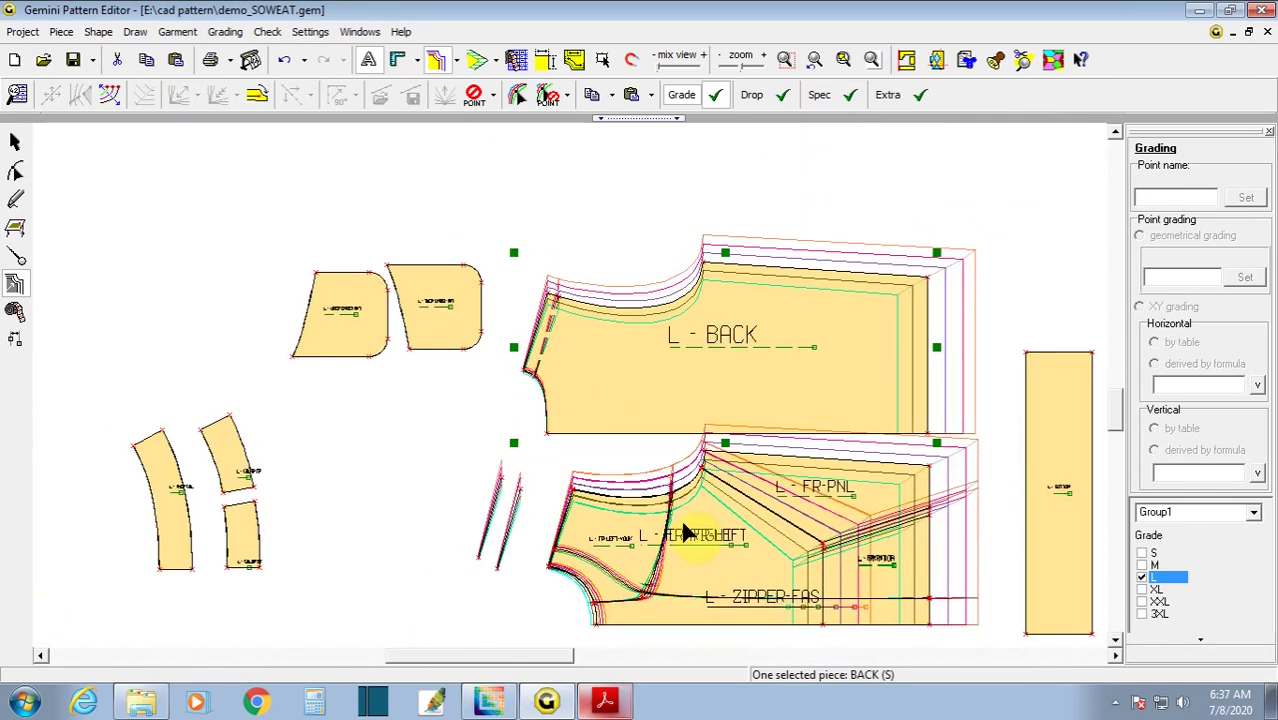
scroll(686, 531, up, 1)
scroll(521, 321, up, 2)
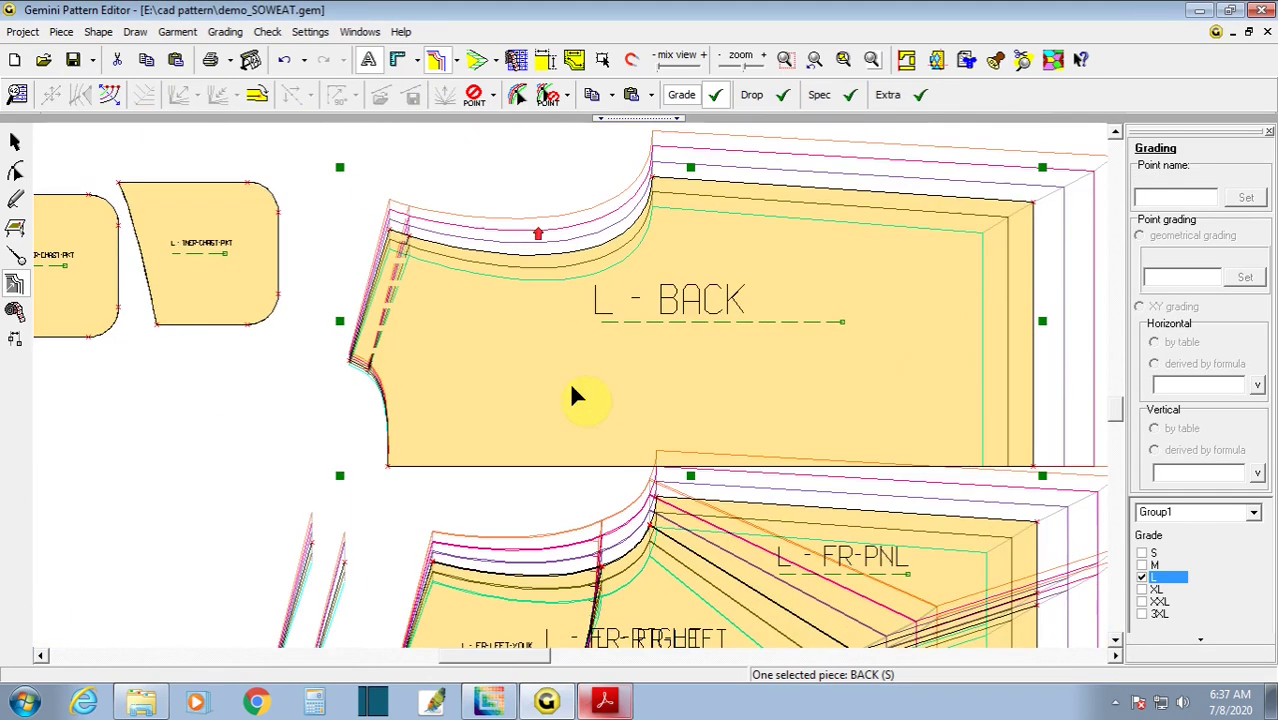
- Give the back neckline corner points a 0.1 cm X step, then check ARMHOLE HEIGTH in the size chart
drag(402, 518, 463, 591)
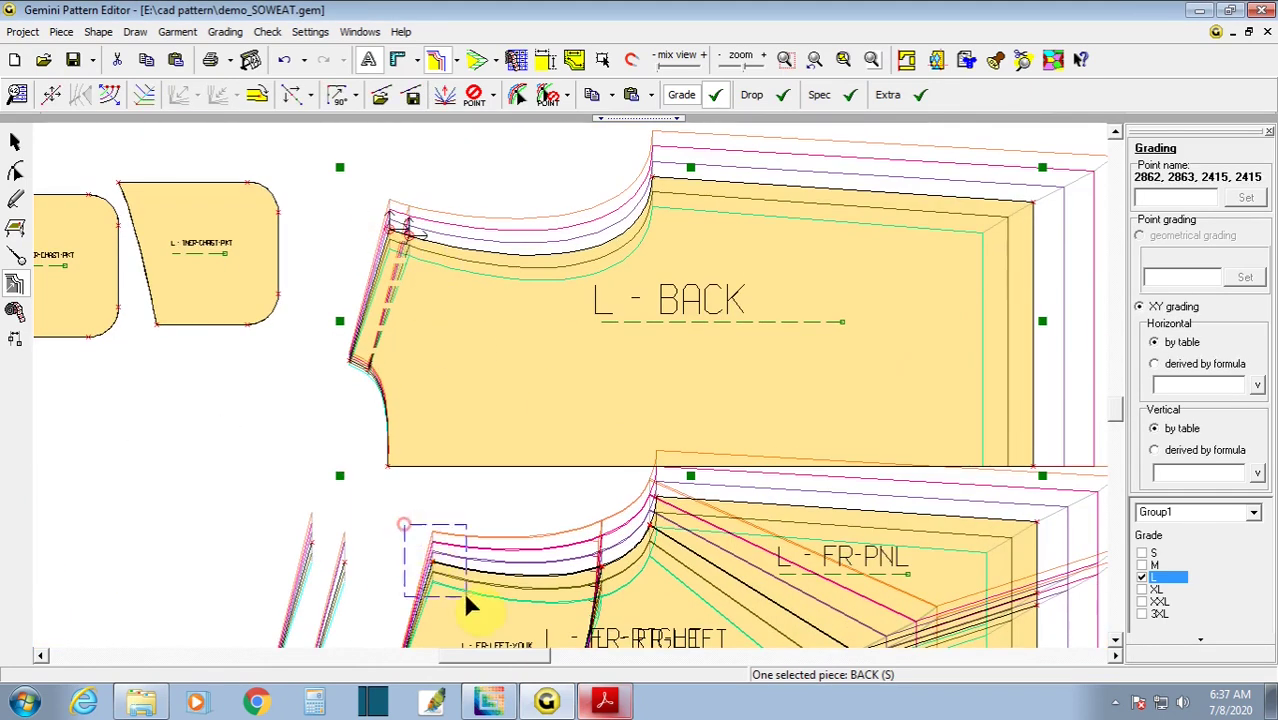
click(783, 450)
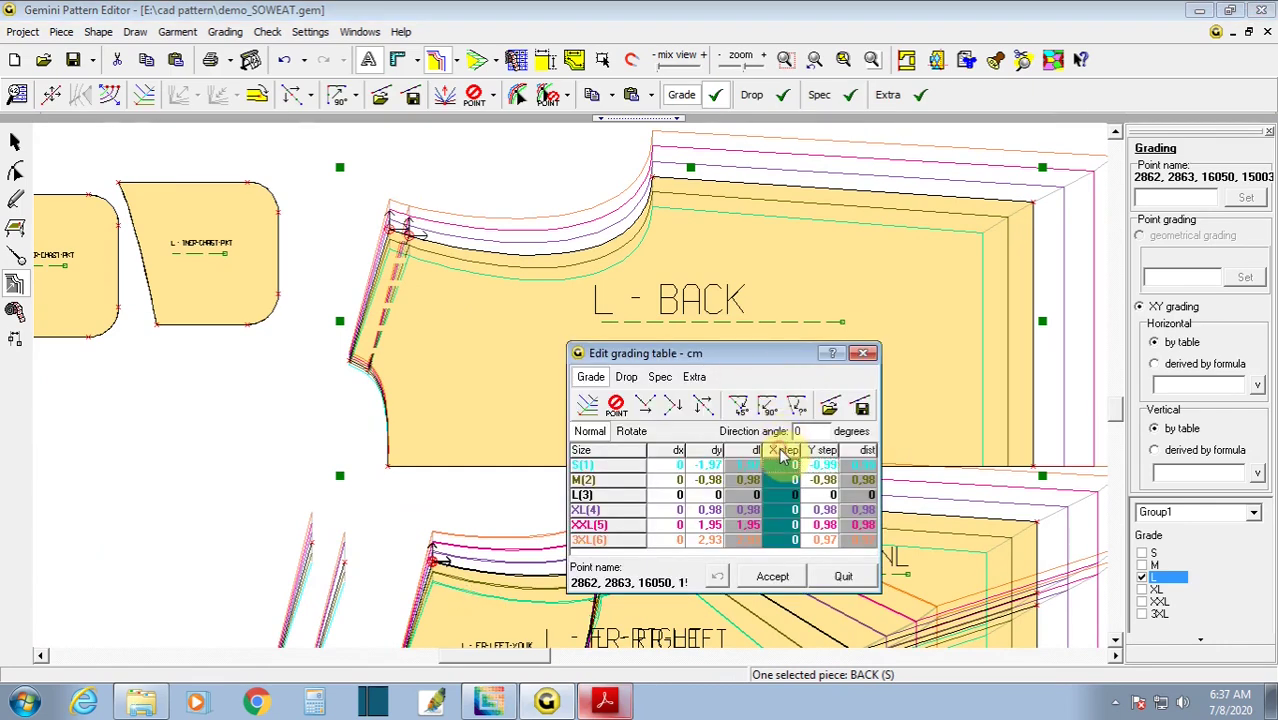
text(0.1)
key(Return)
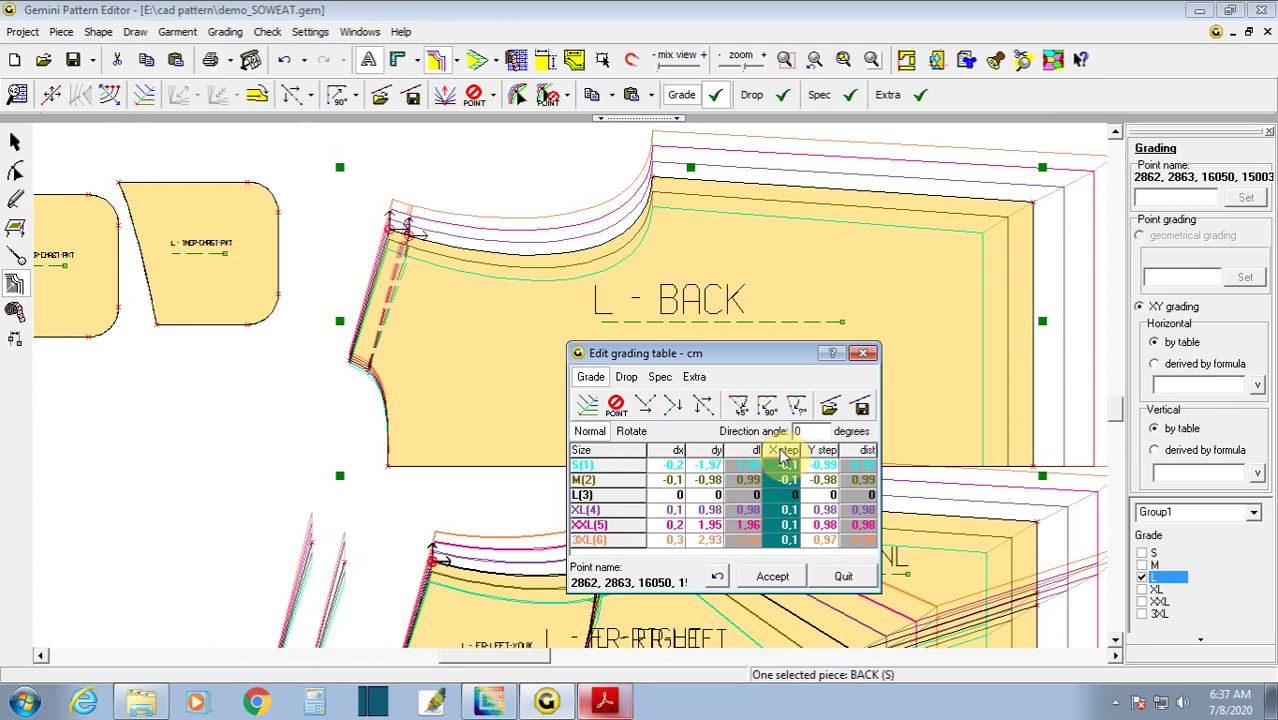
click(772, 576)
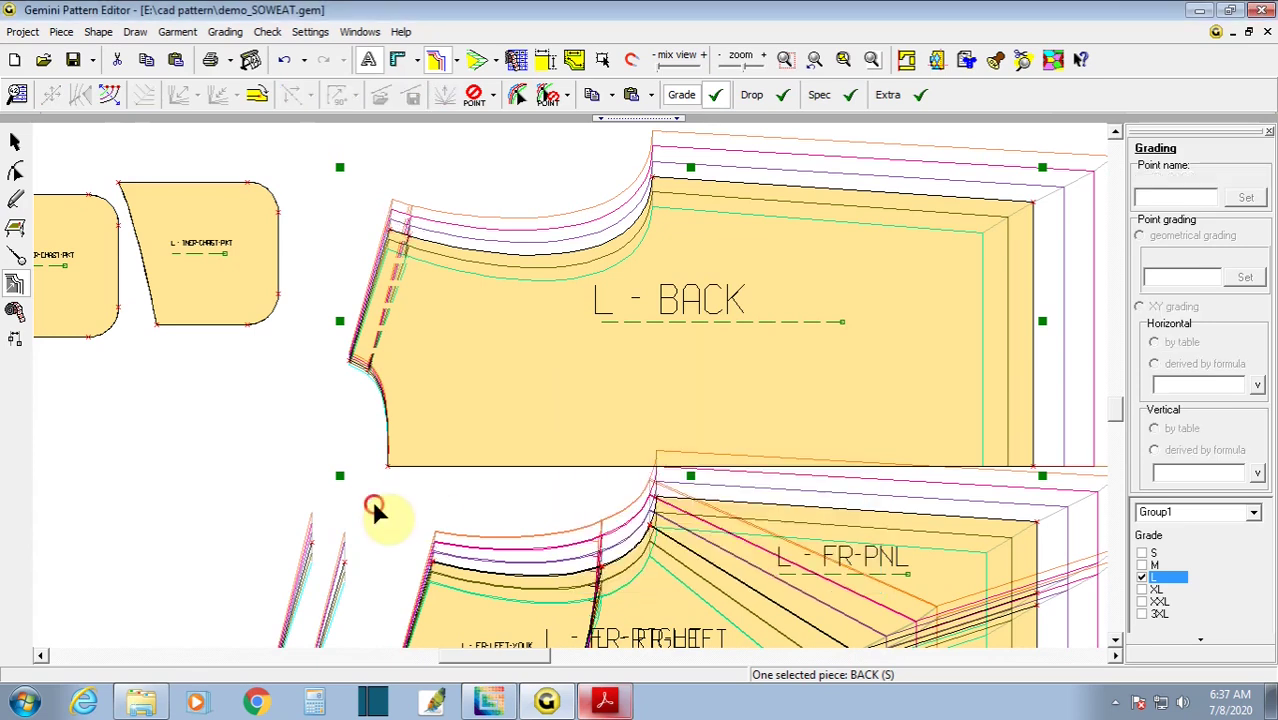
scroll(372, 499, down, 1)
scroll(586, 372, up, 1)
scroll(558, 367, up, 1)
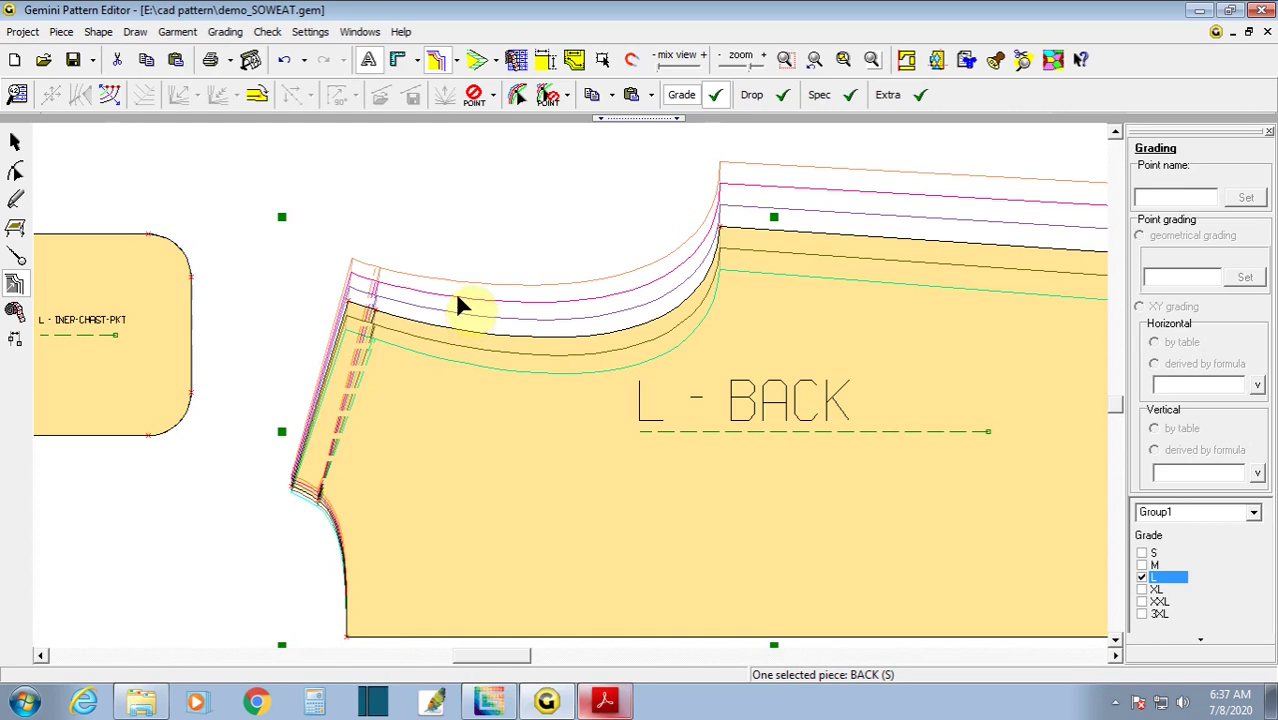
click(604, 700)
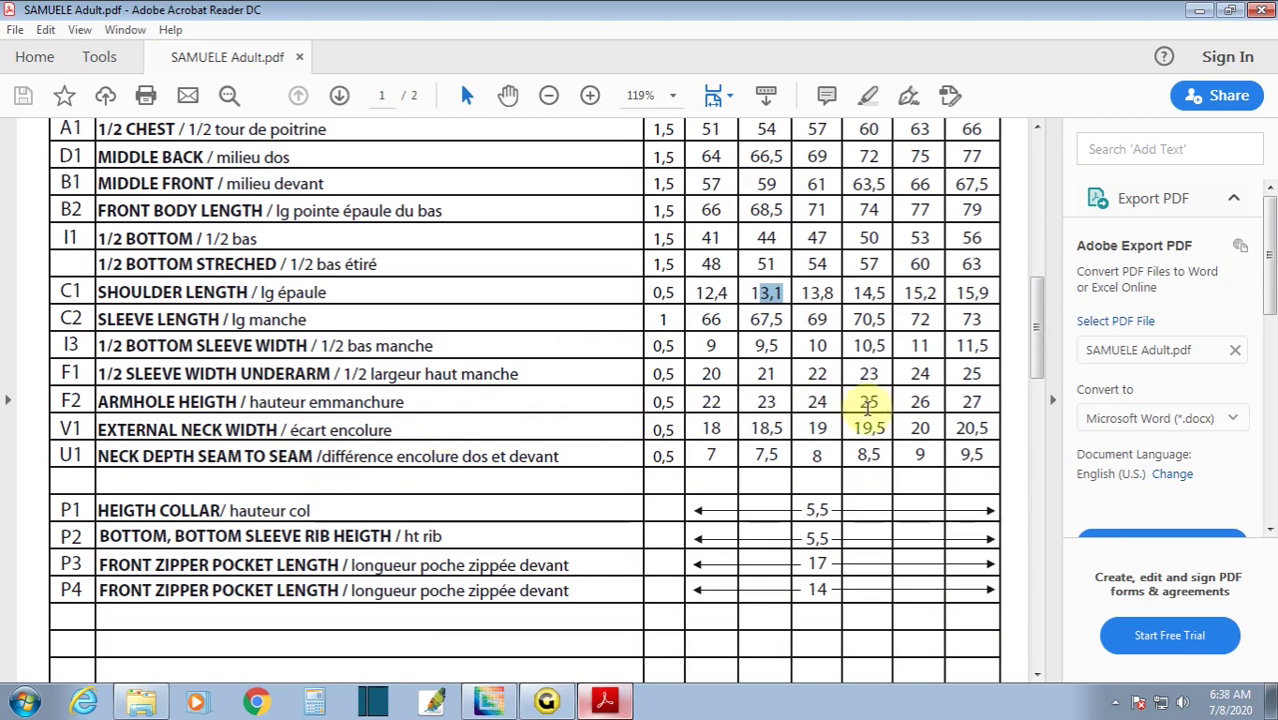
click(550, 702)
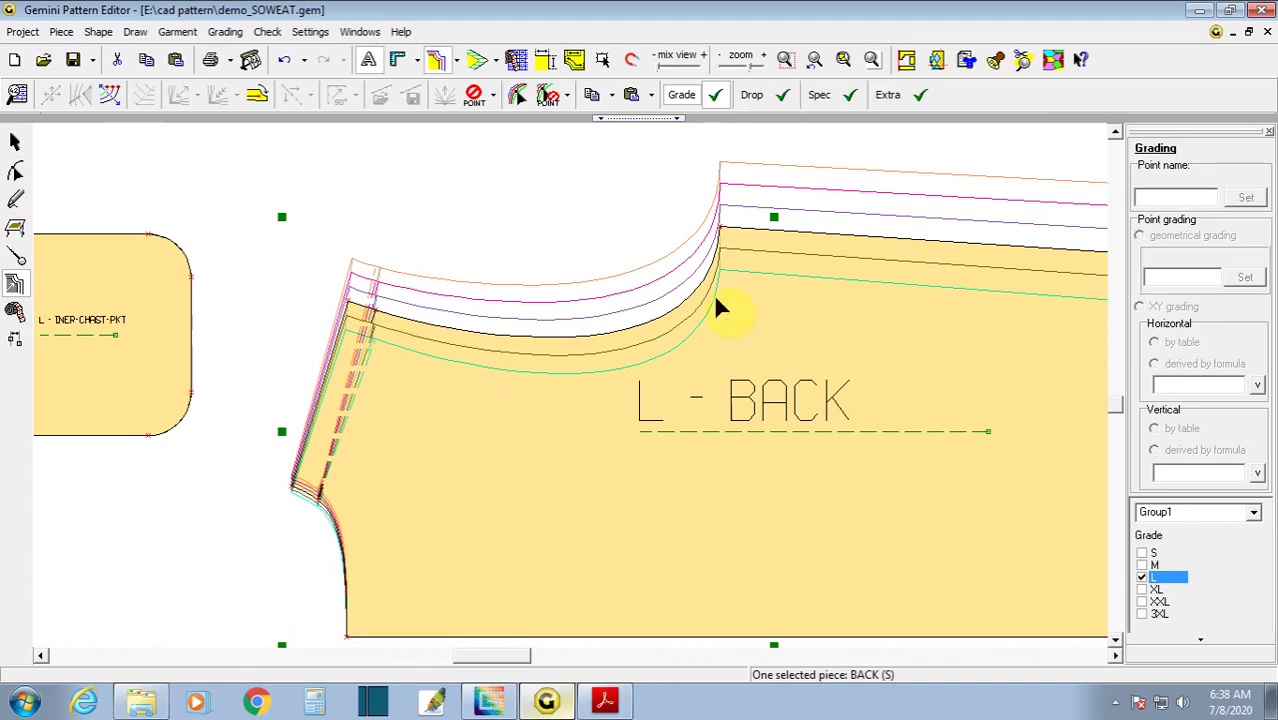
- Set back neck point 2864's X step to 1 cm per size (dx −2 to 3)
click(15, 285)
click(727, 206)
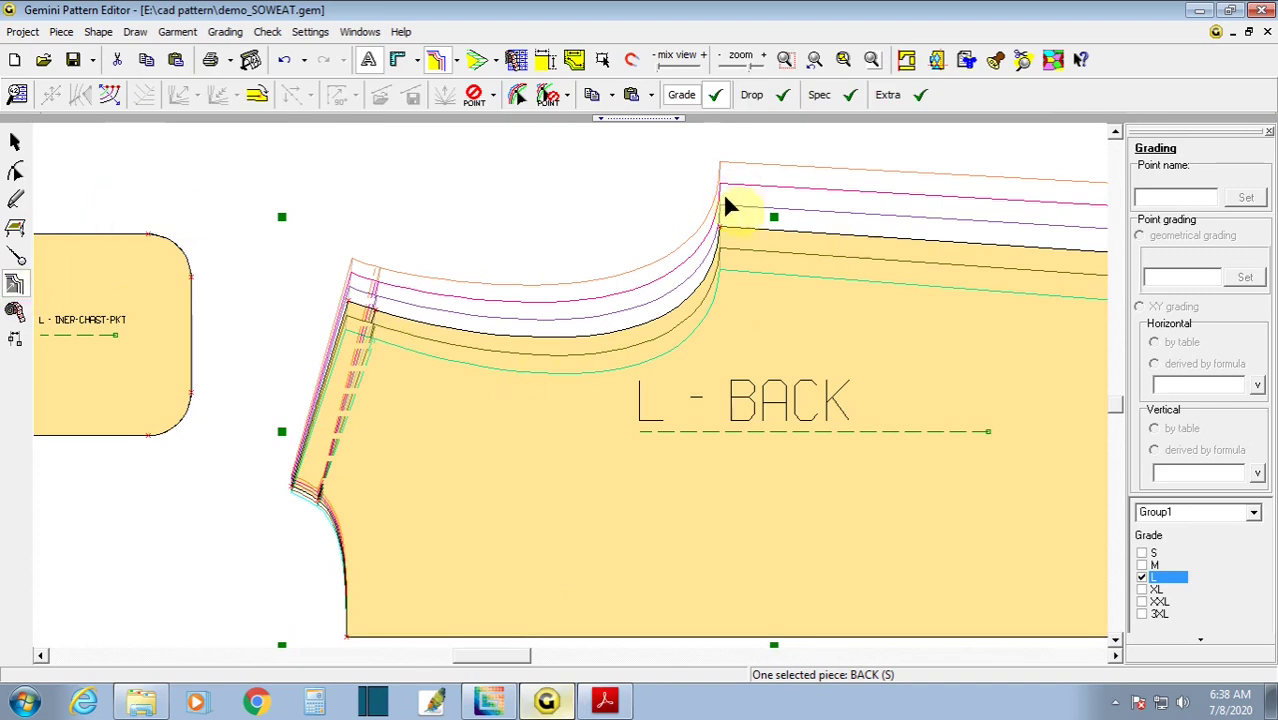
drag(765, 284, 760, 290)
drag(759, 348, 1003, 166)
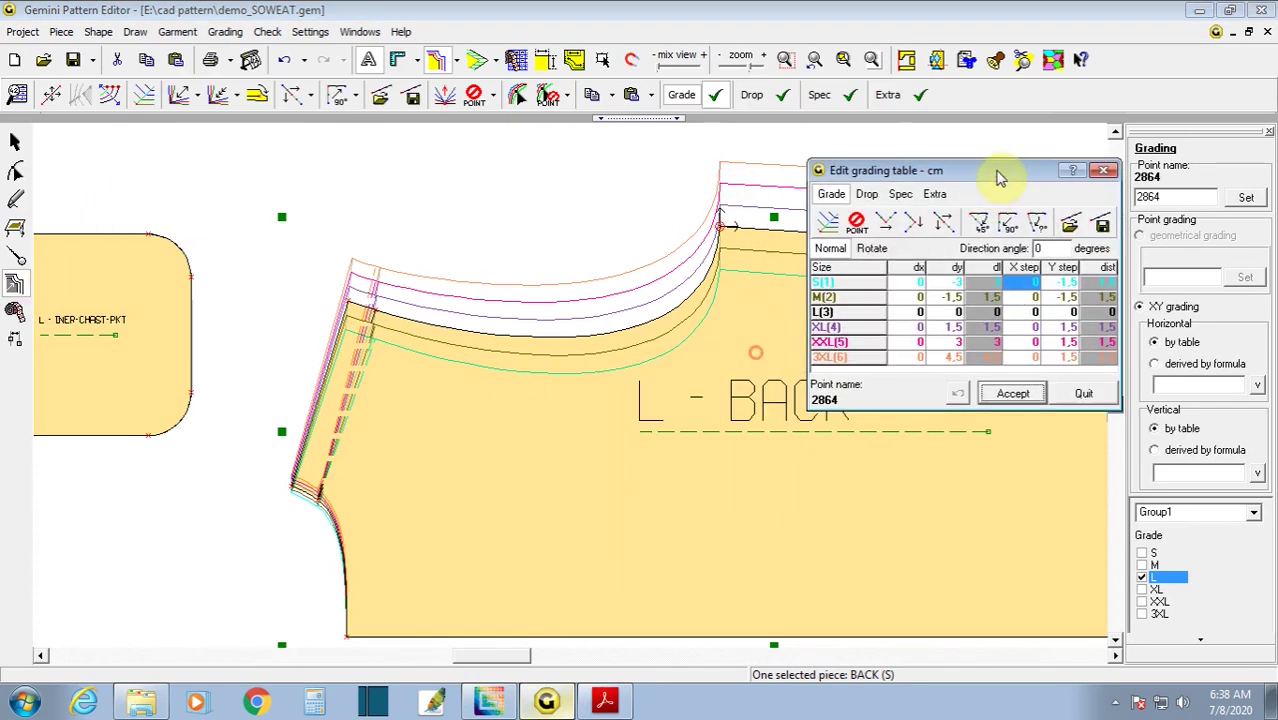
click(1017, 268)
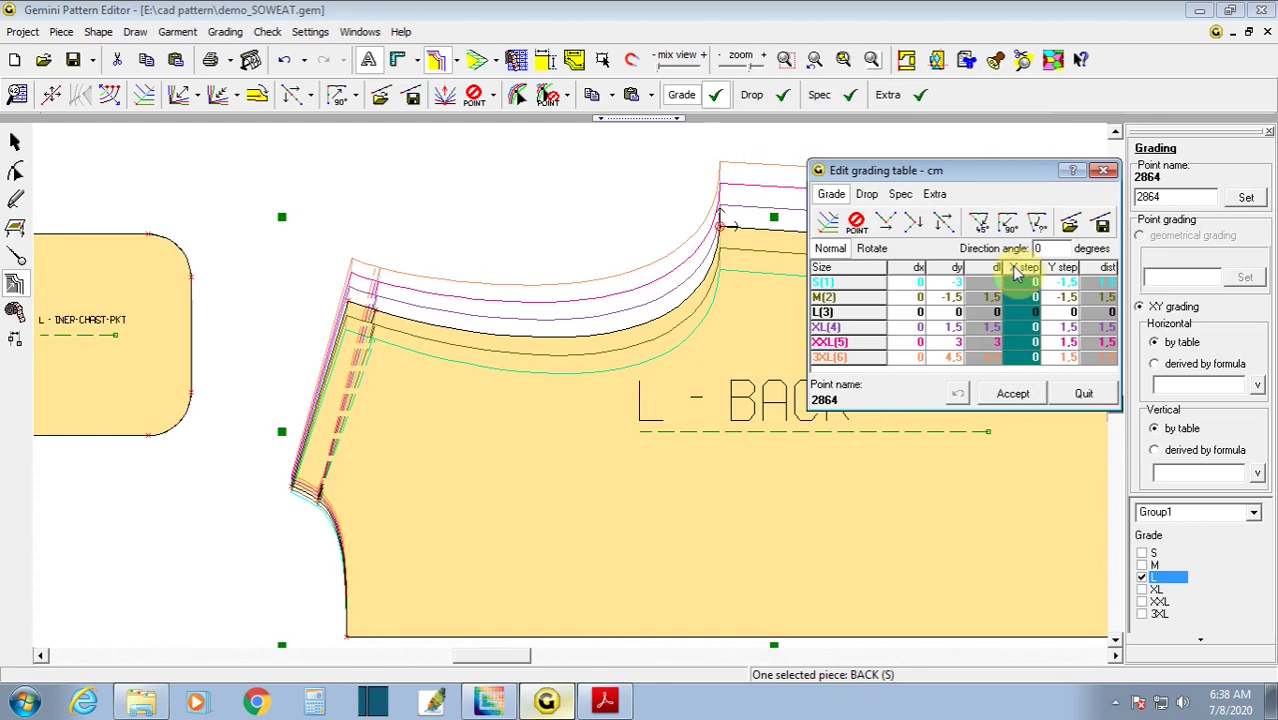
text(1)
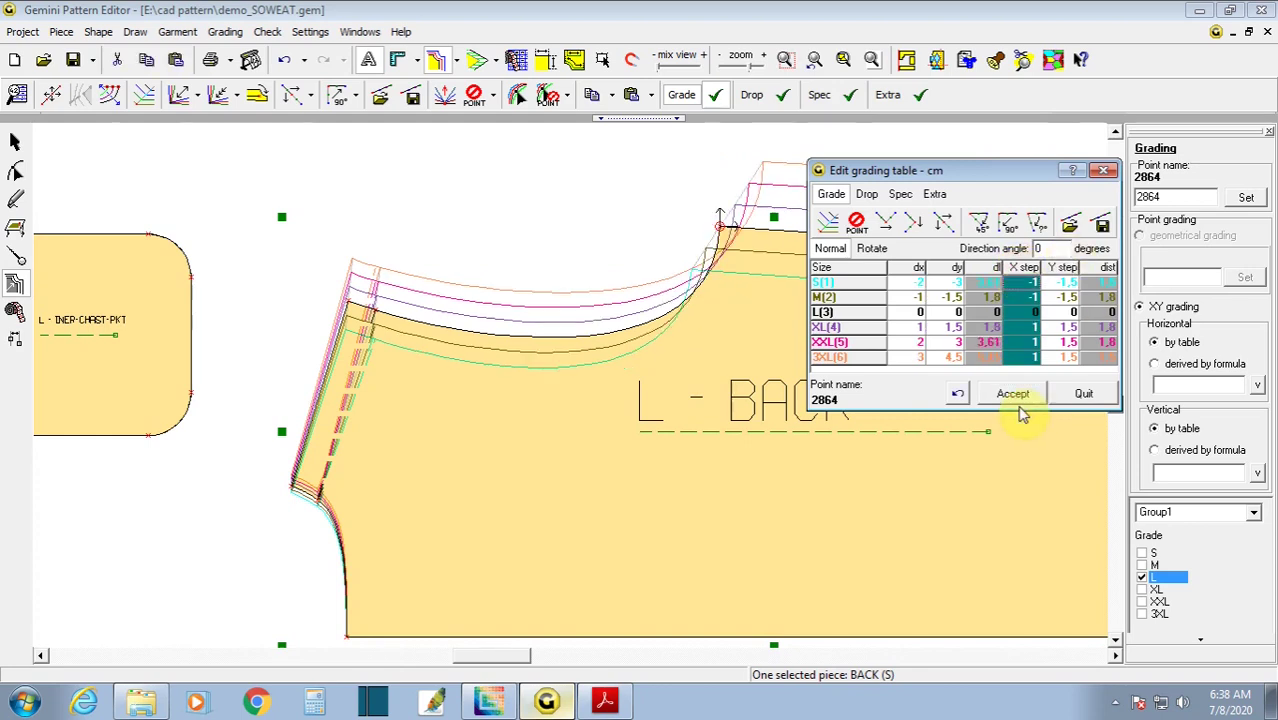
click(1013, 394)
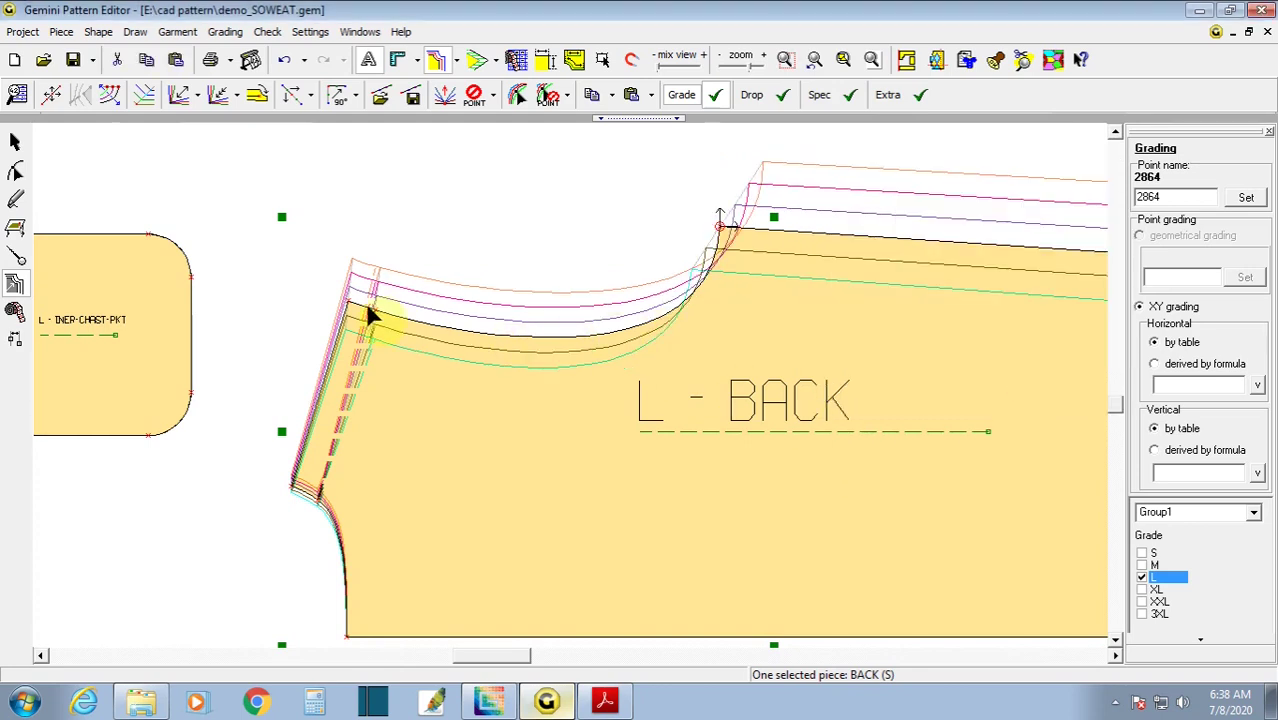
- Measure the BACK neck width, 22,71–27,7 cm, and add it to the measurement table
click(14, 310)
click(175, 94)
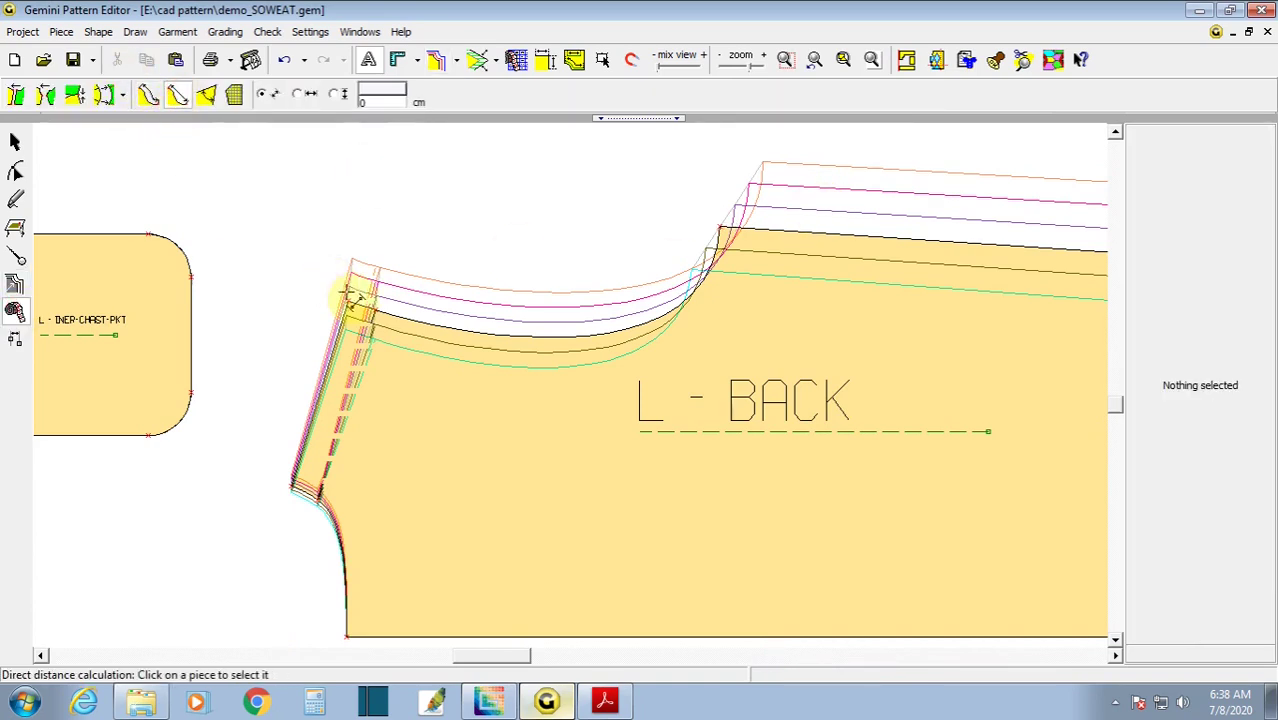
click(374, 310)
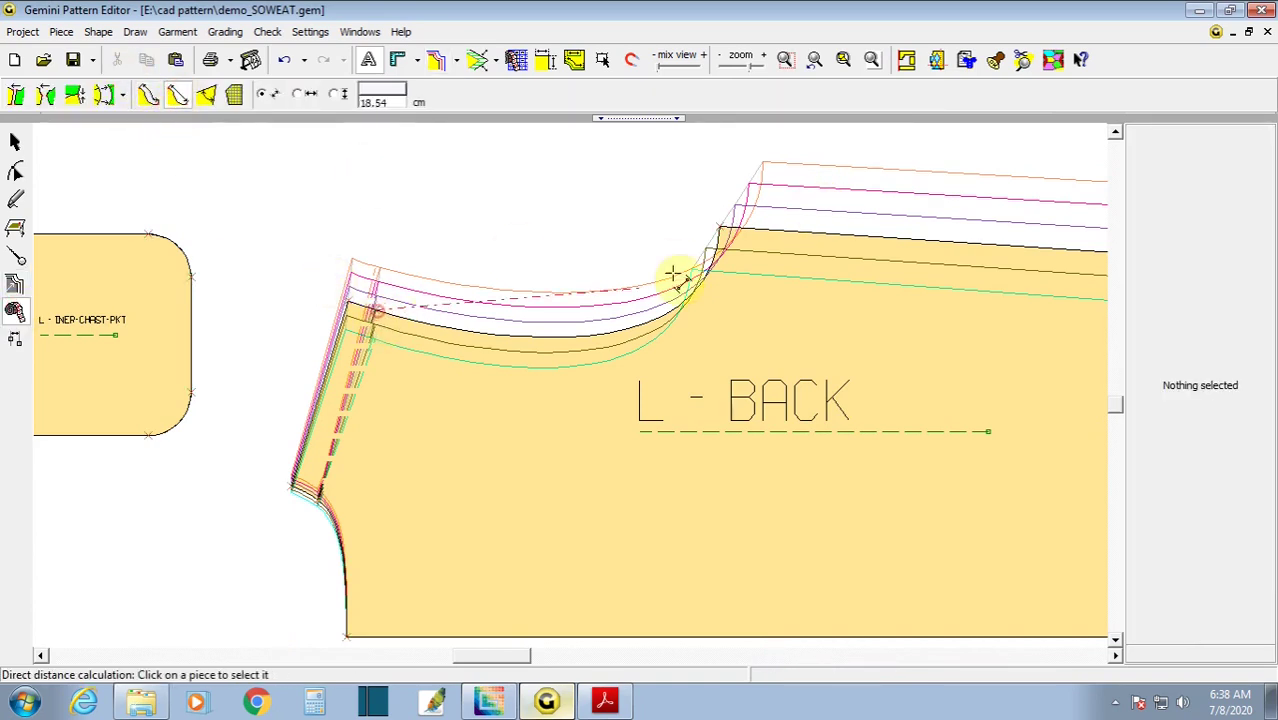
click(719, 229)
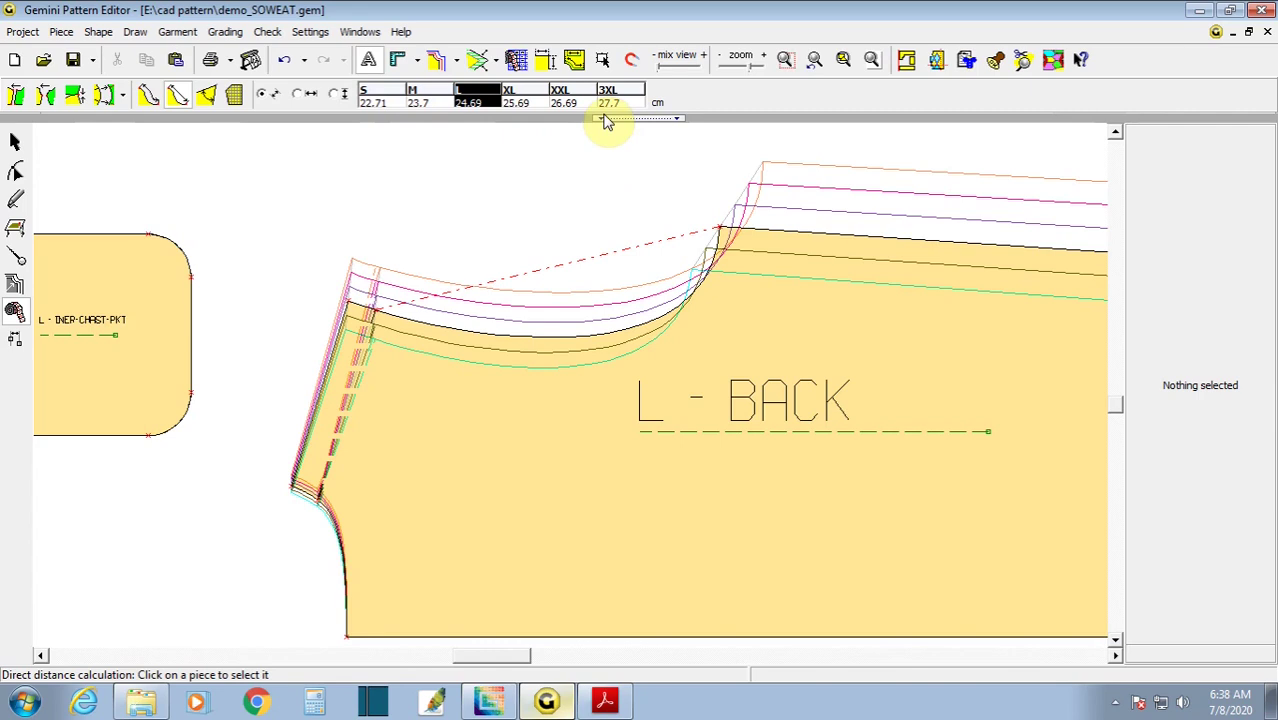
click(516, 59)
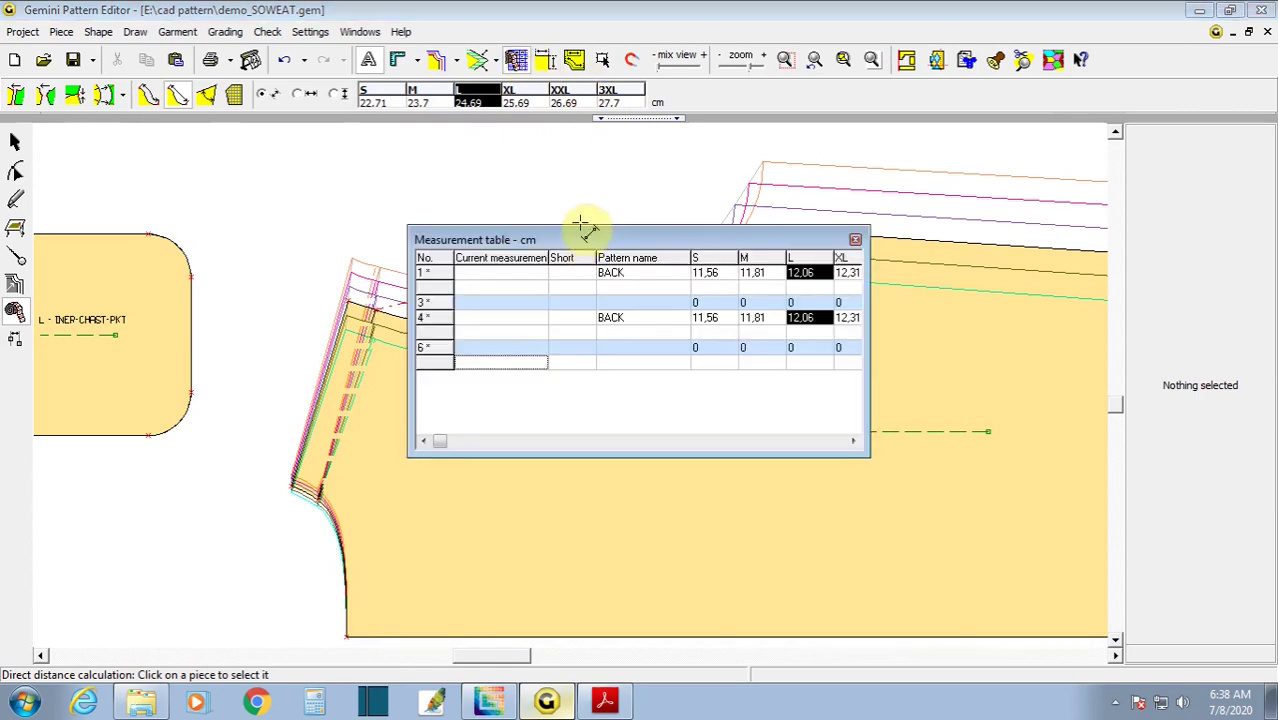
drag(583, 227, 845, 25)
click(740, 154)
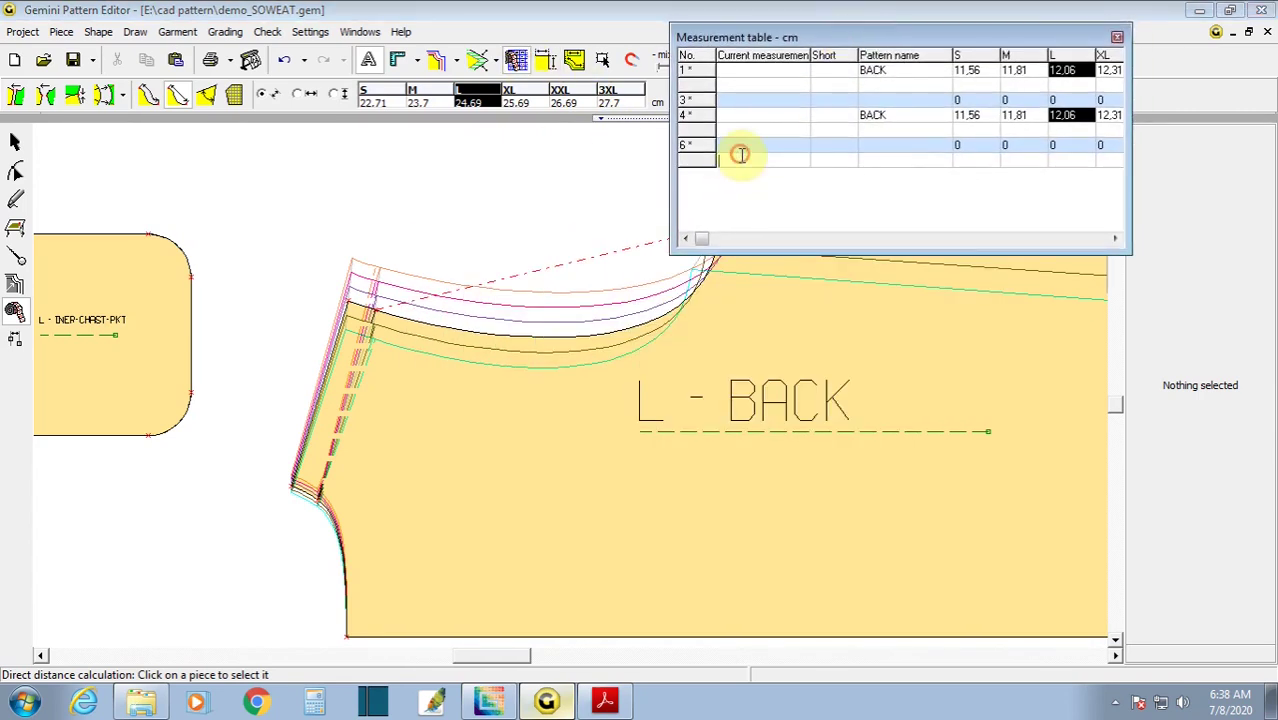
right_click(740, 154)
click(778, 174)
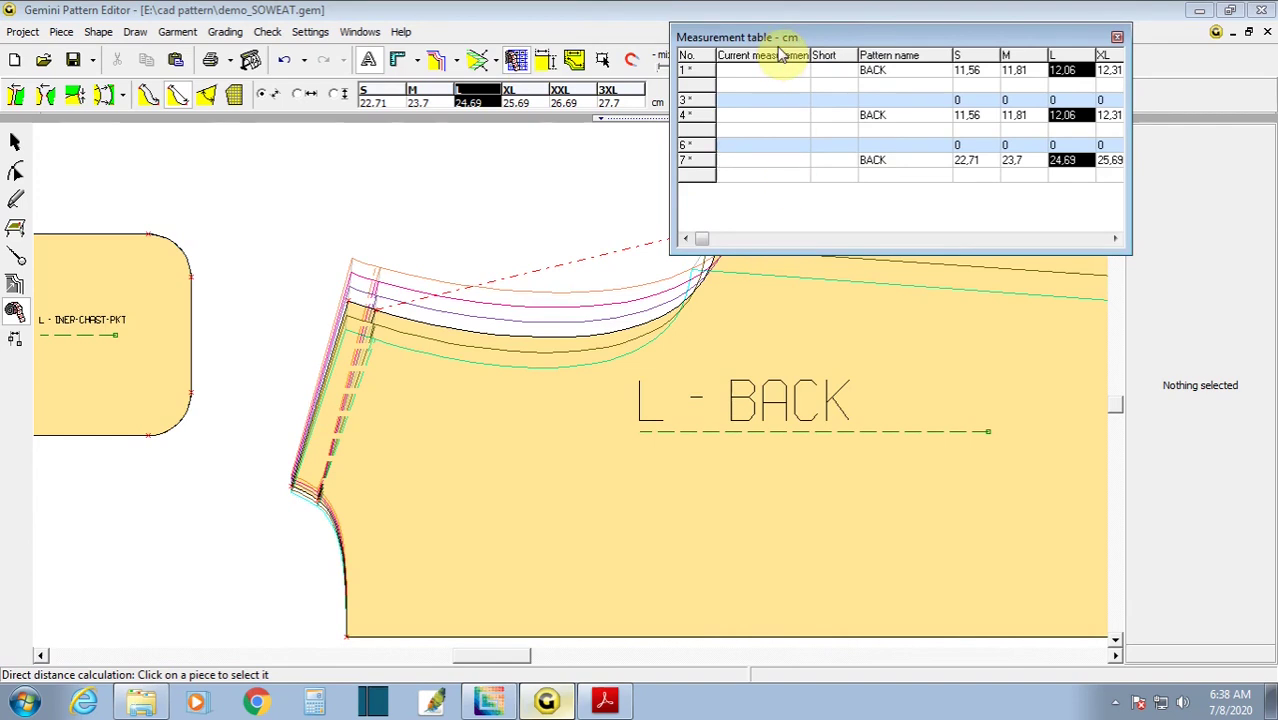
drag(783, 37, 700, 18)
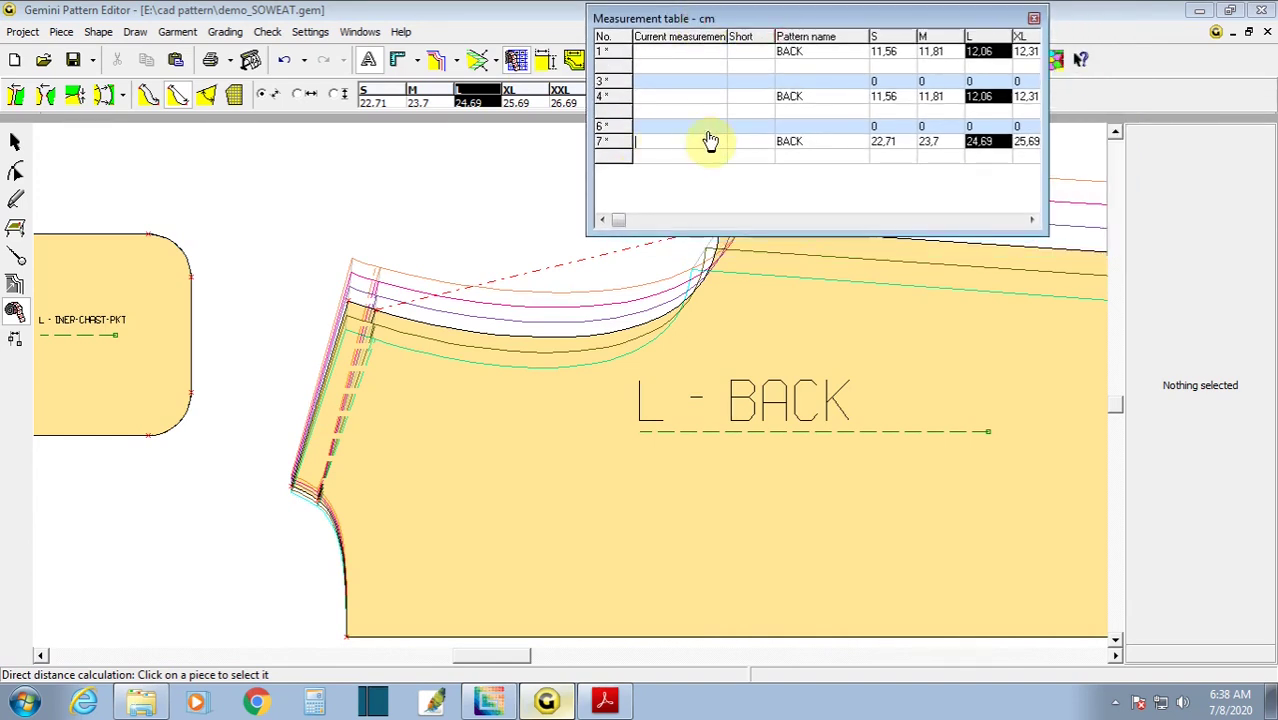
drag(1040, 190, 1186, 190)
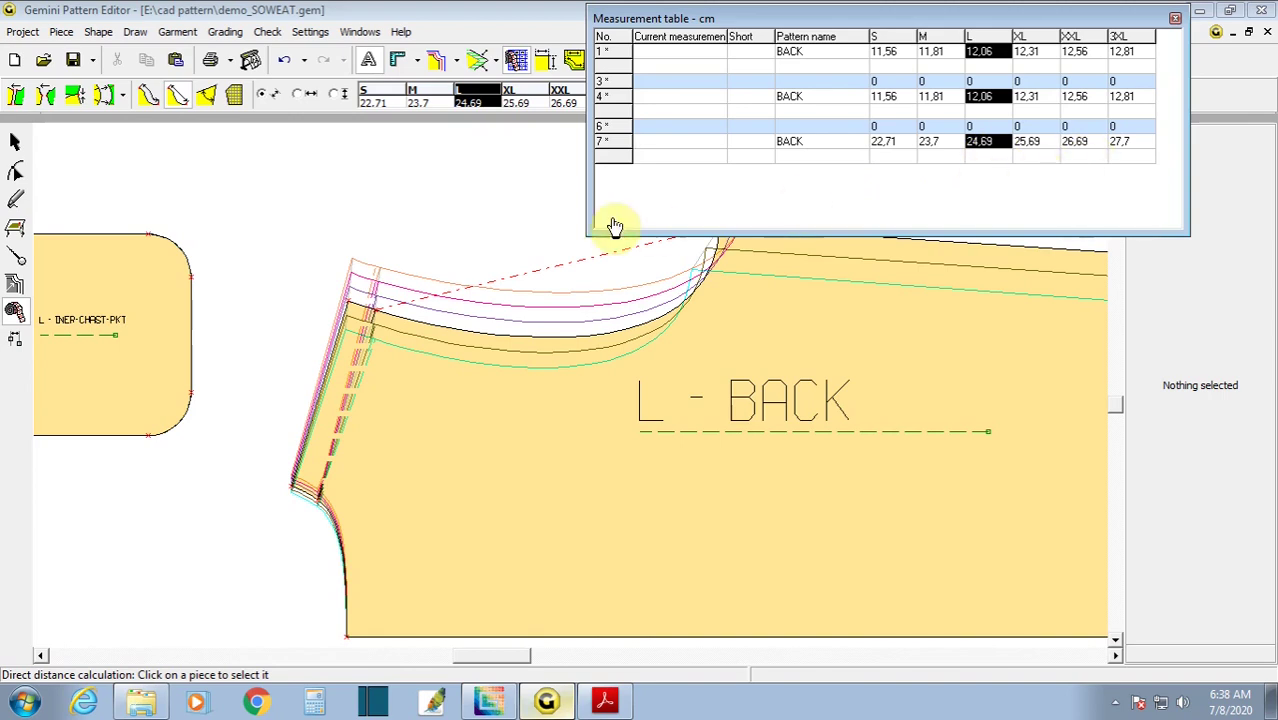
- Save demo_SOWEAT.gem and dismiss the demo-version warning
click(75, 58)
click(699, 411)
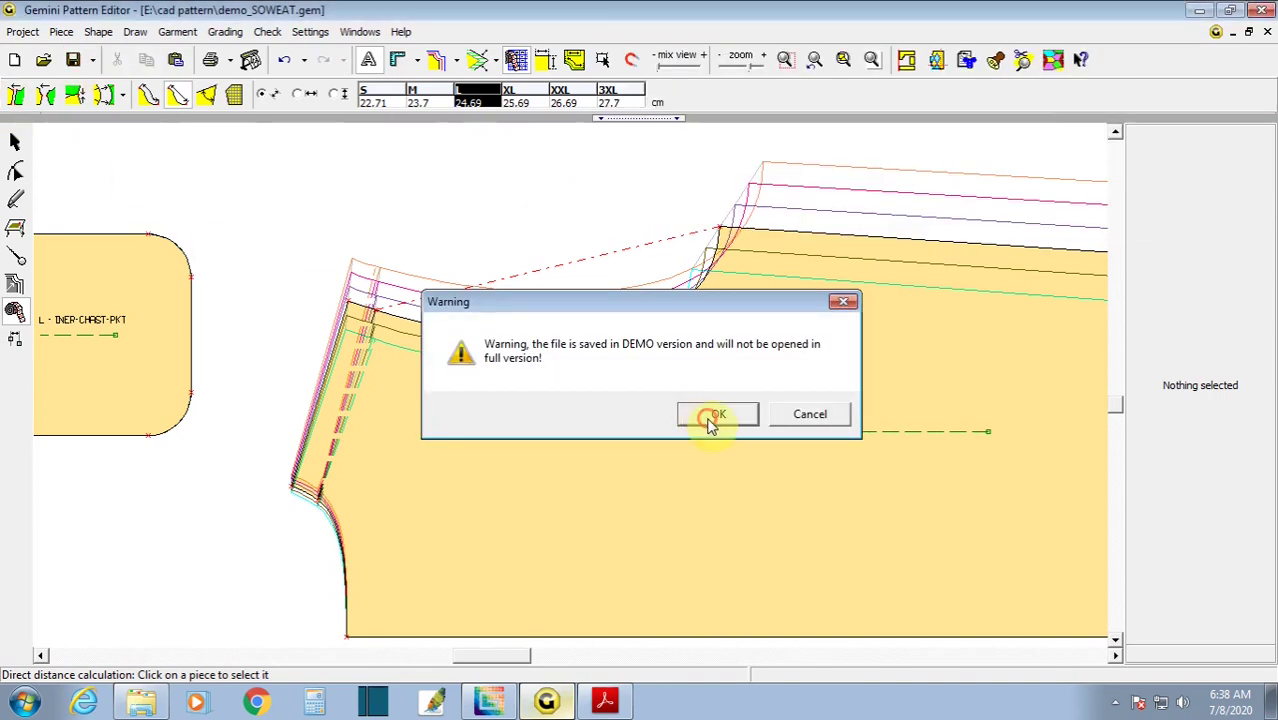
scroll(645, 380, up, 2)
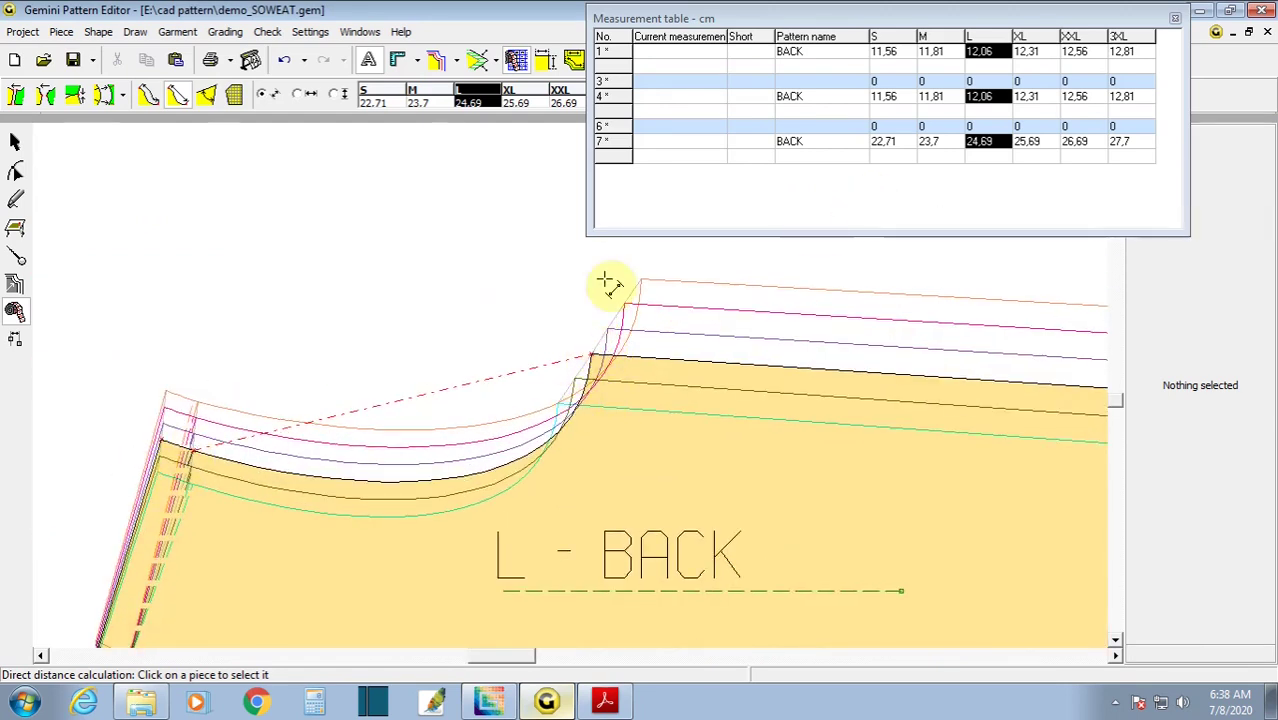
- Draw a line from the BACK neckline corner to its top and move it above the piece
click(14, 201)
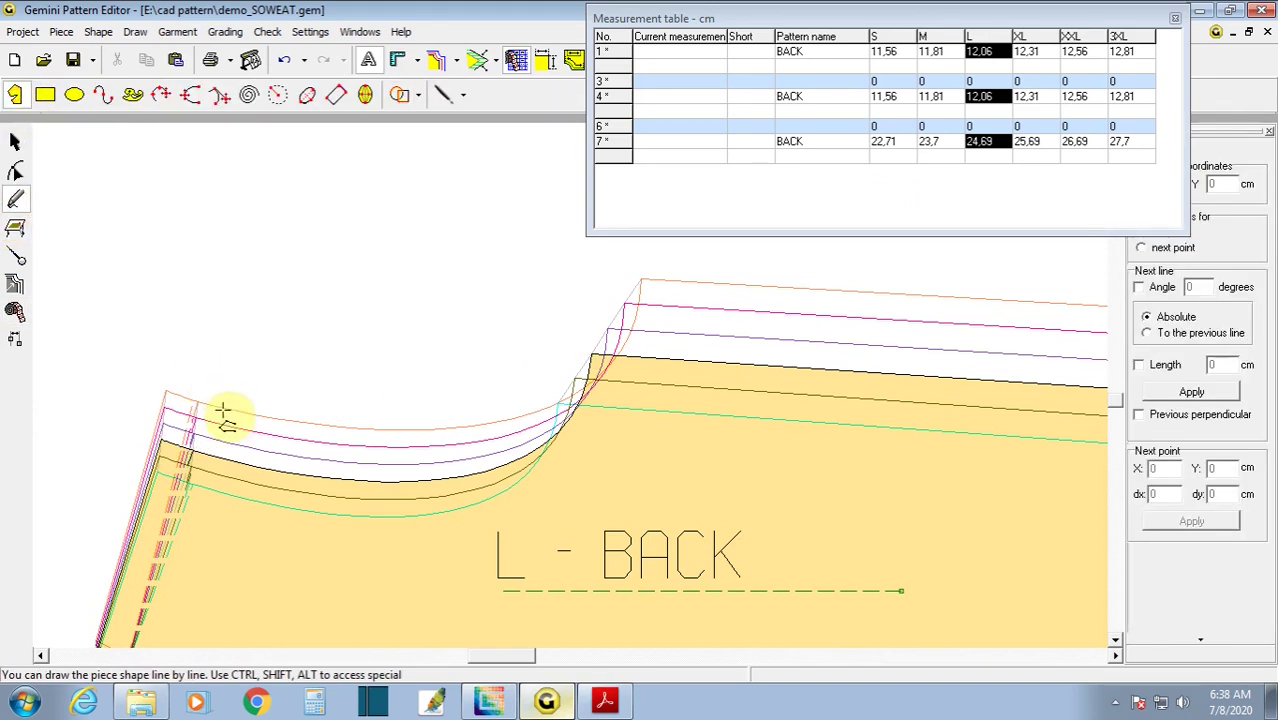
click(192, 457)
click(591, 357)
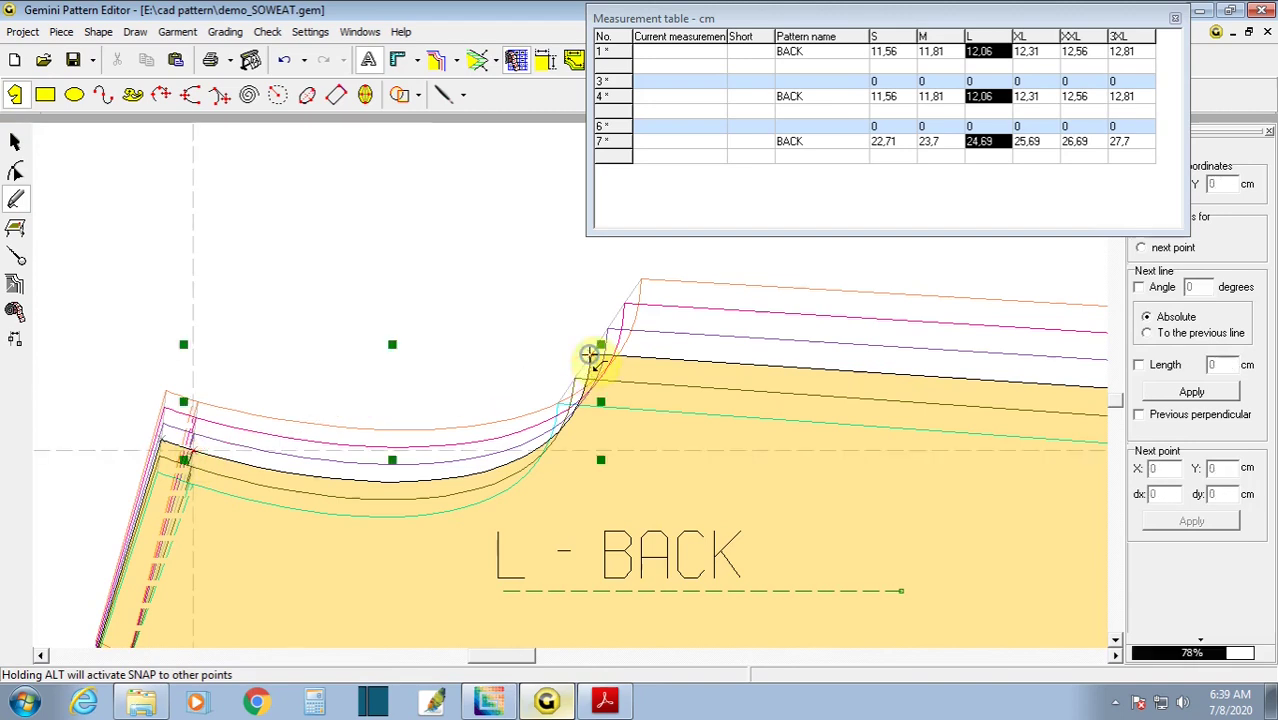
click(12, 142)
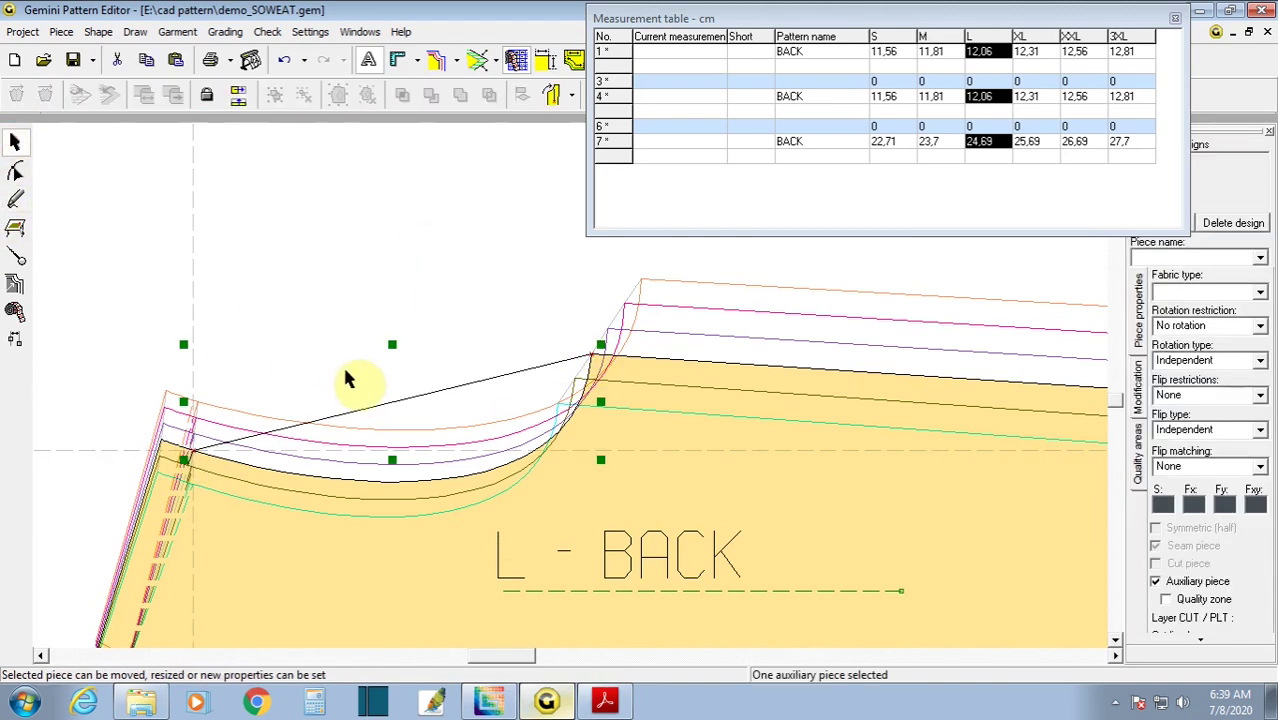
drag(367, 399, 333, 262)
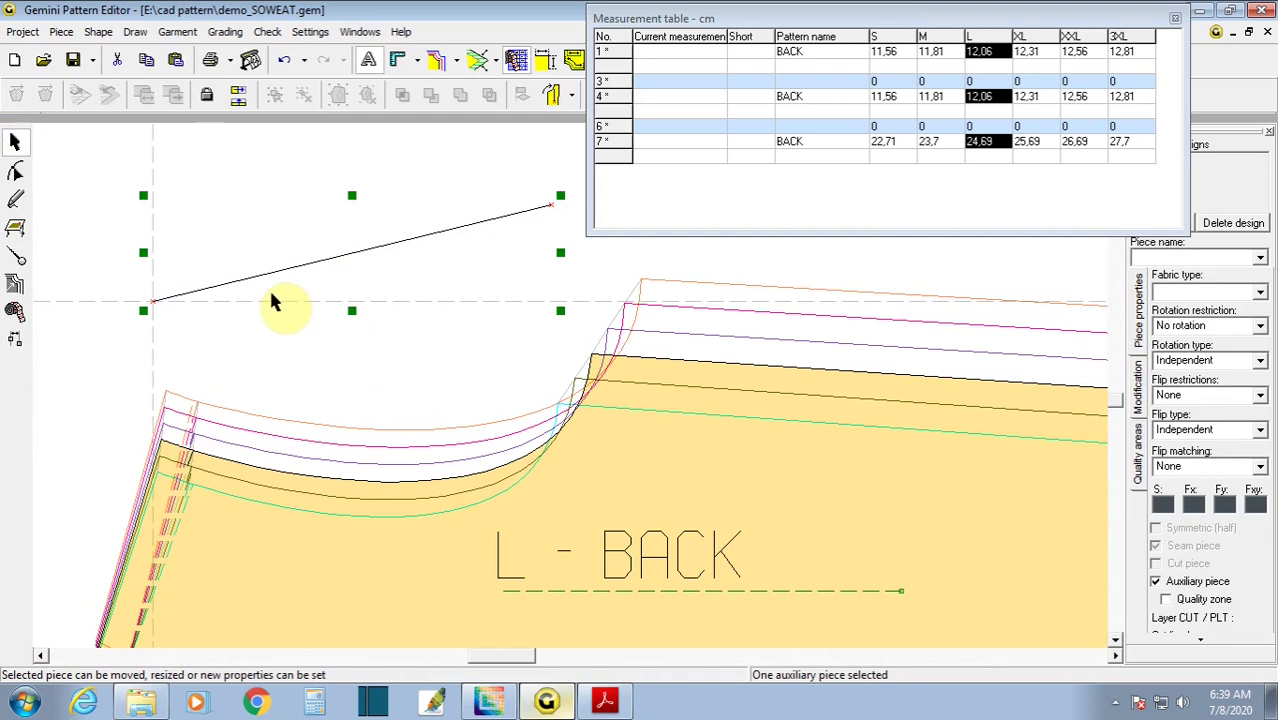
- Remove all grading from the new auxiliary line
click(15, 284)
click(196, 455)
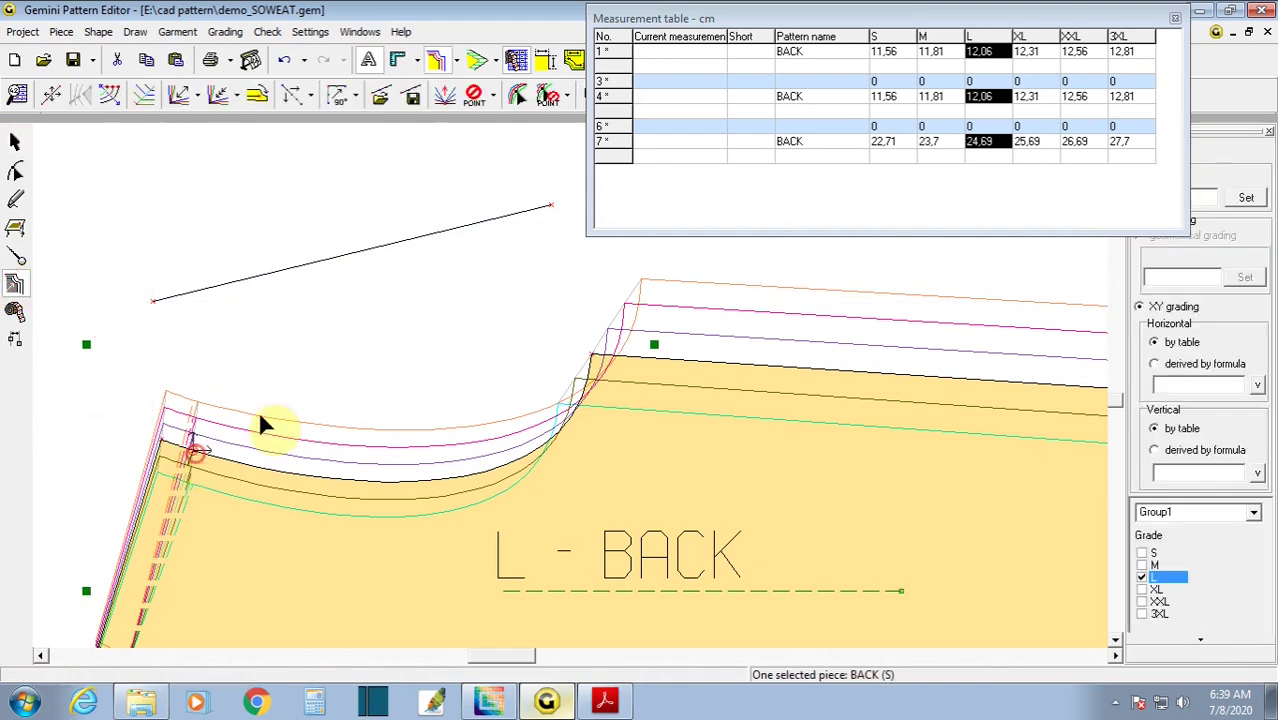
drag(655, 27, 859, 122)
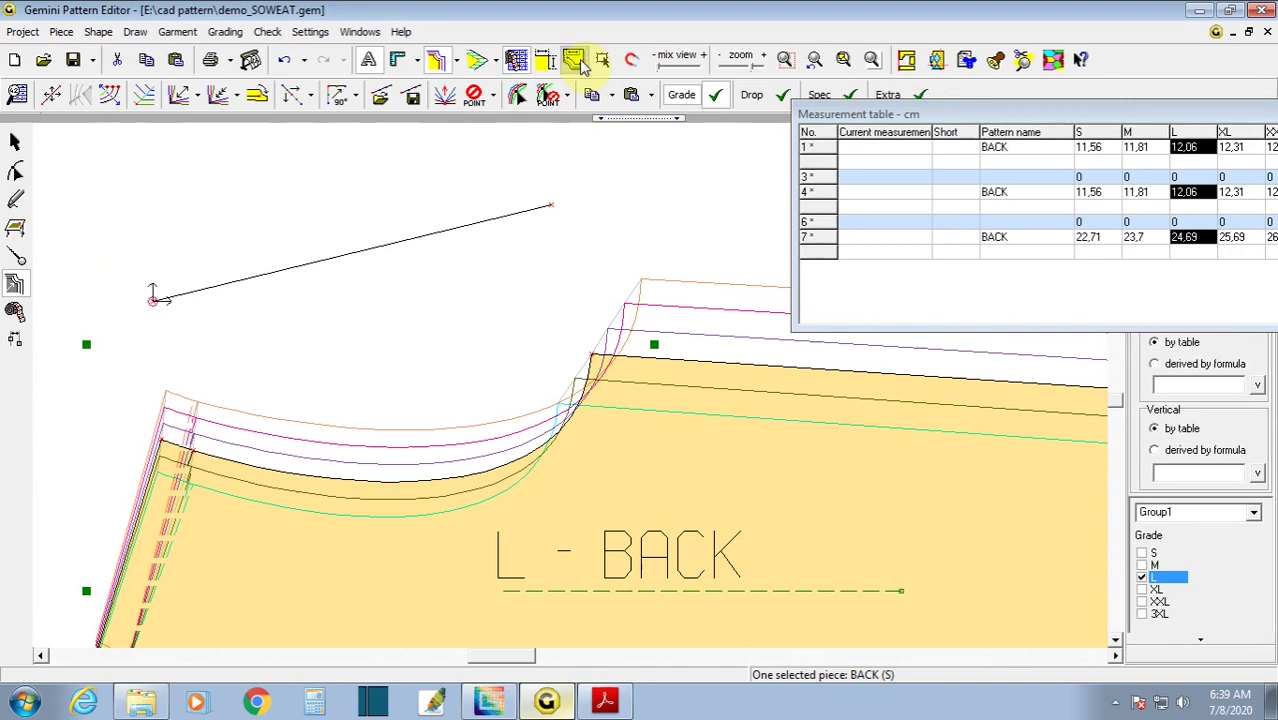
click(631, 94)
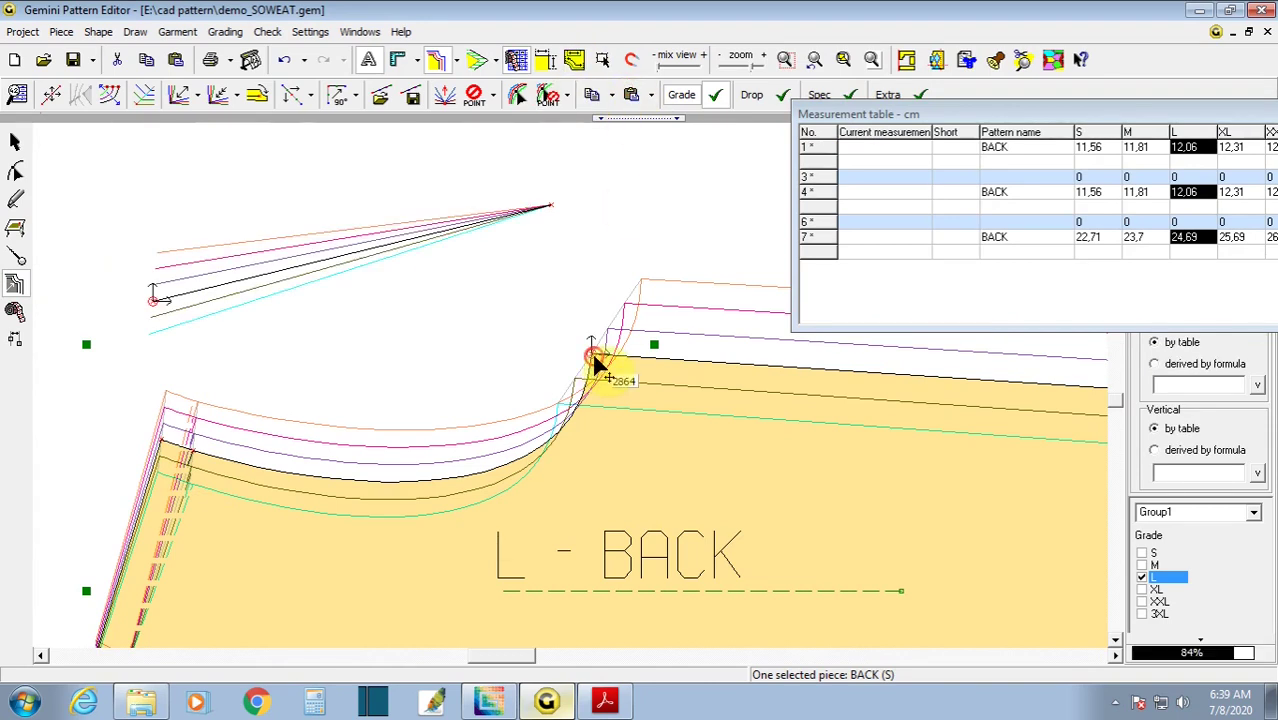
click(550, 204)
click(631, 94)
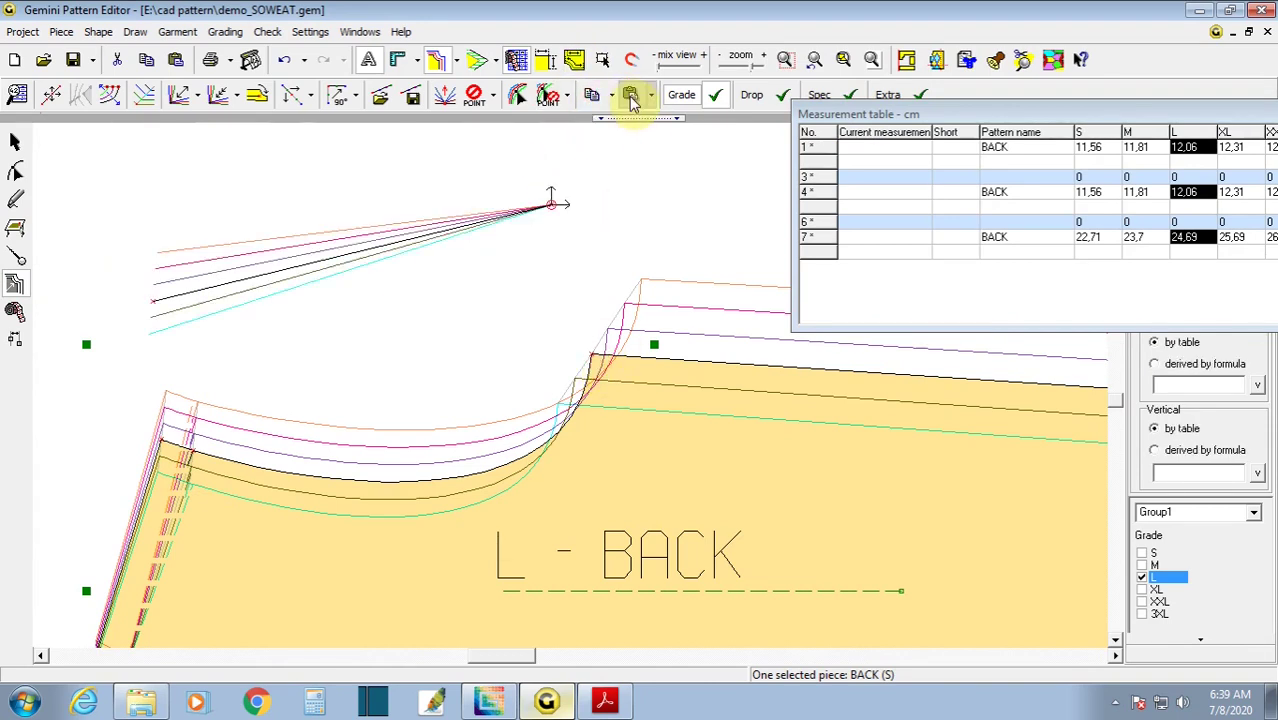
click(570, 253)
- Open the curve-length table for the new line and bring up the SAMUELE Adult.pdf size chart
click(140, 100)
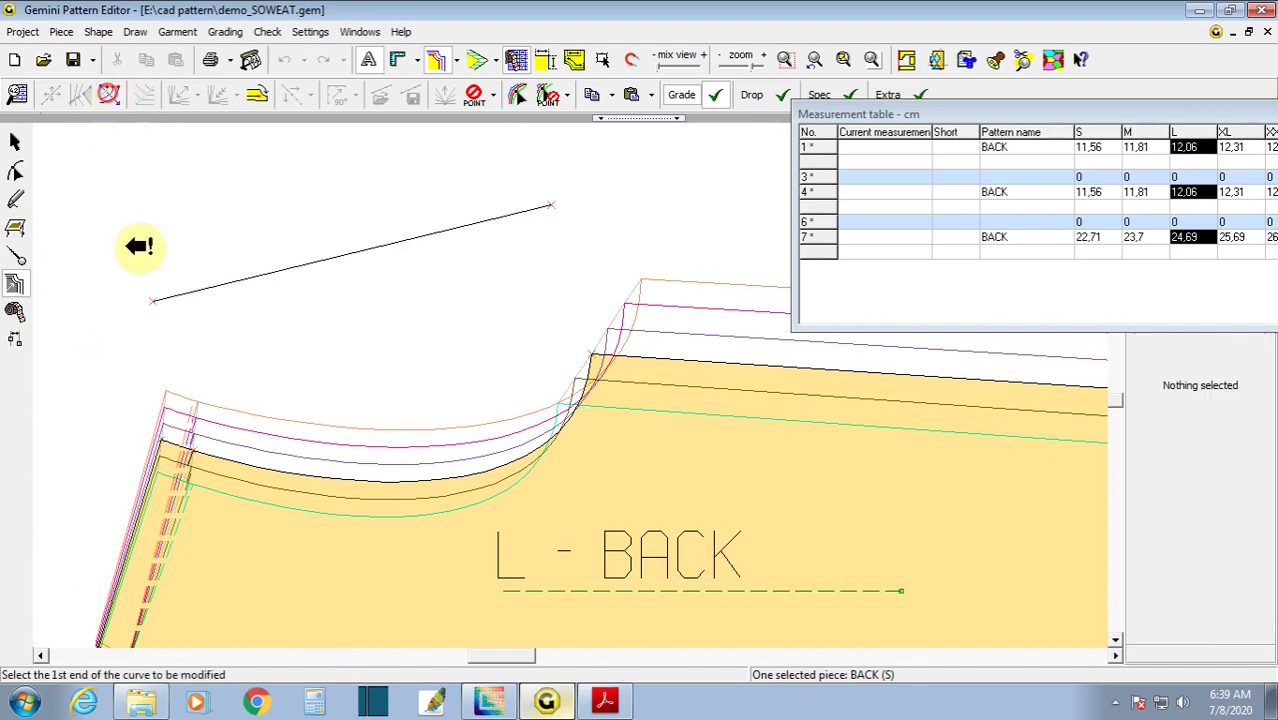
click(152, 301)
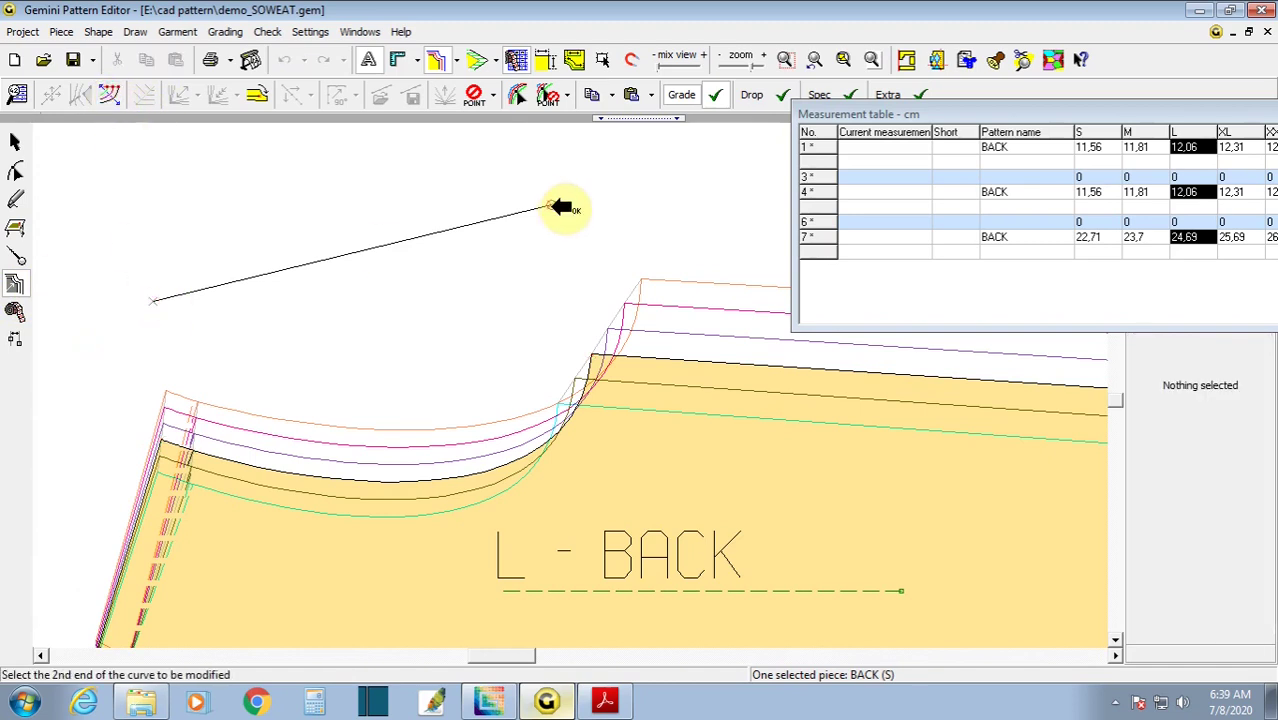
click(549, 207)
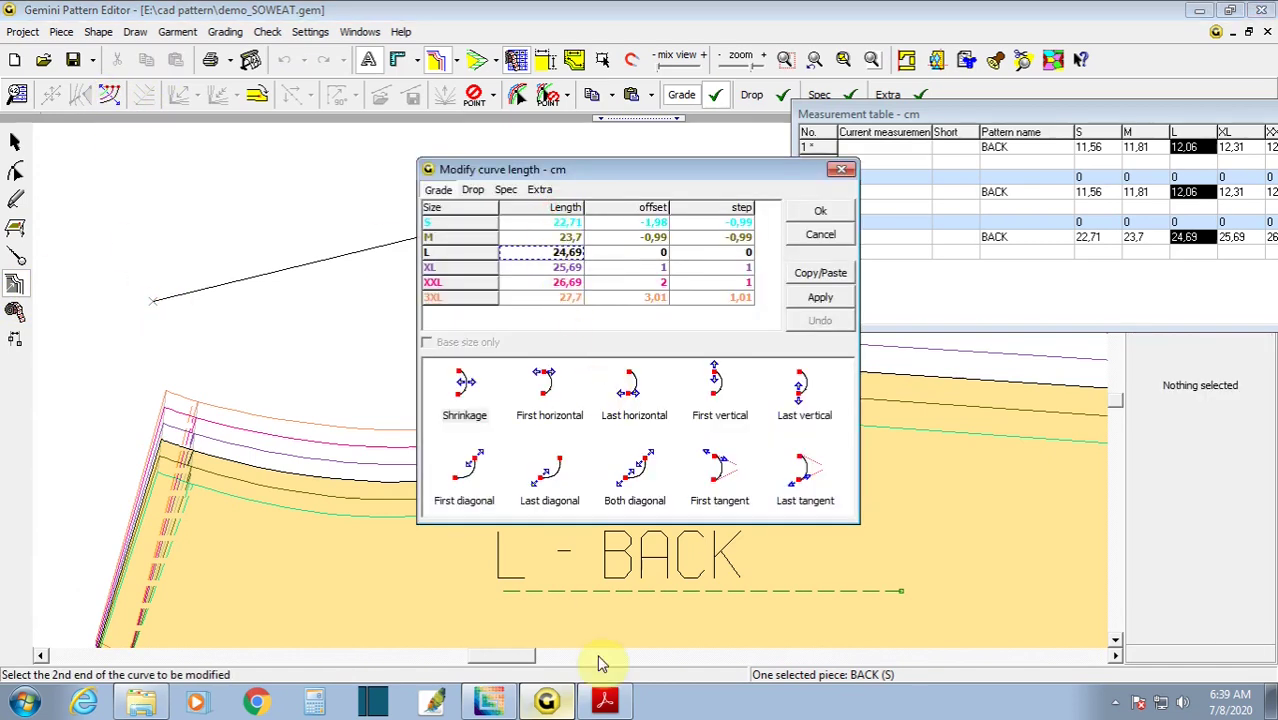
click(604, 700)
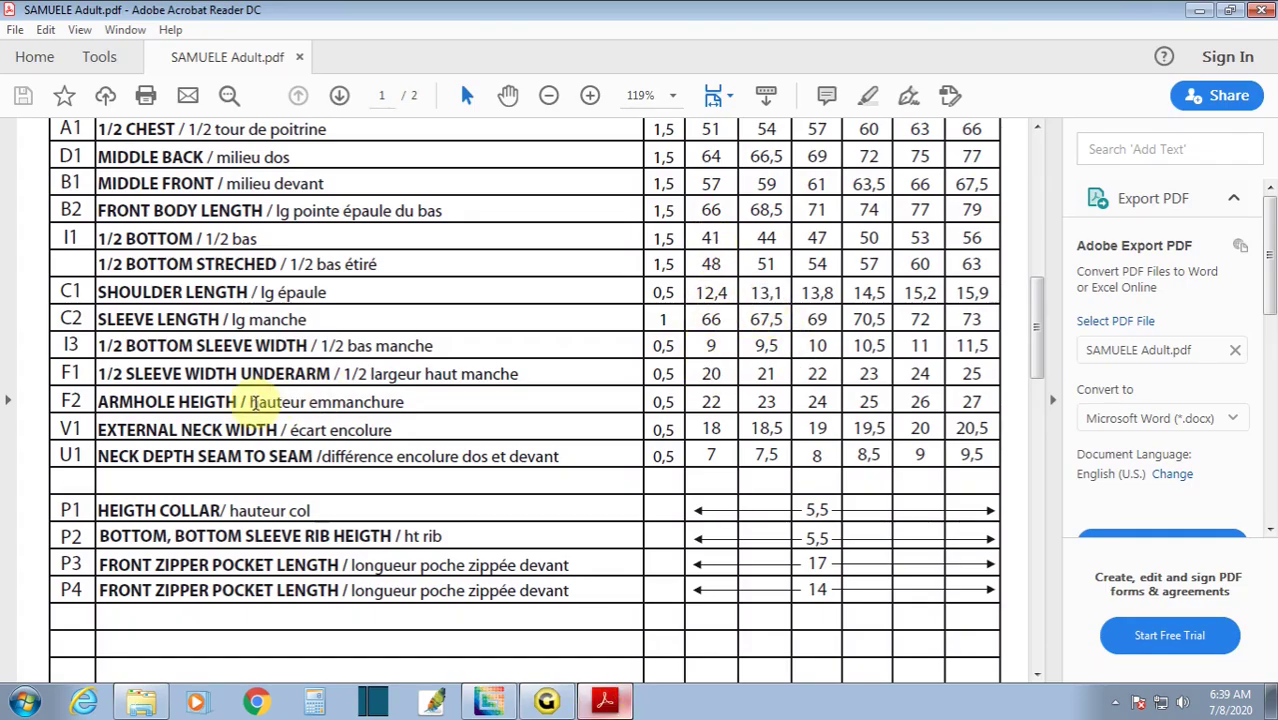
- Check the S armhole height of 22 in the Acrobat size chart, then go back to Gemini
double_click(711, 401)
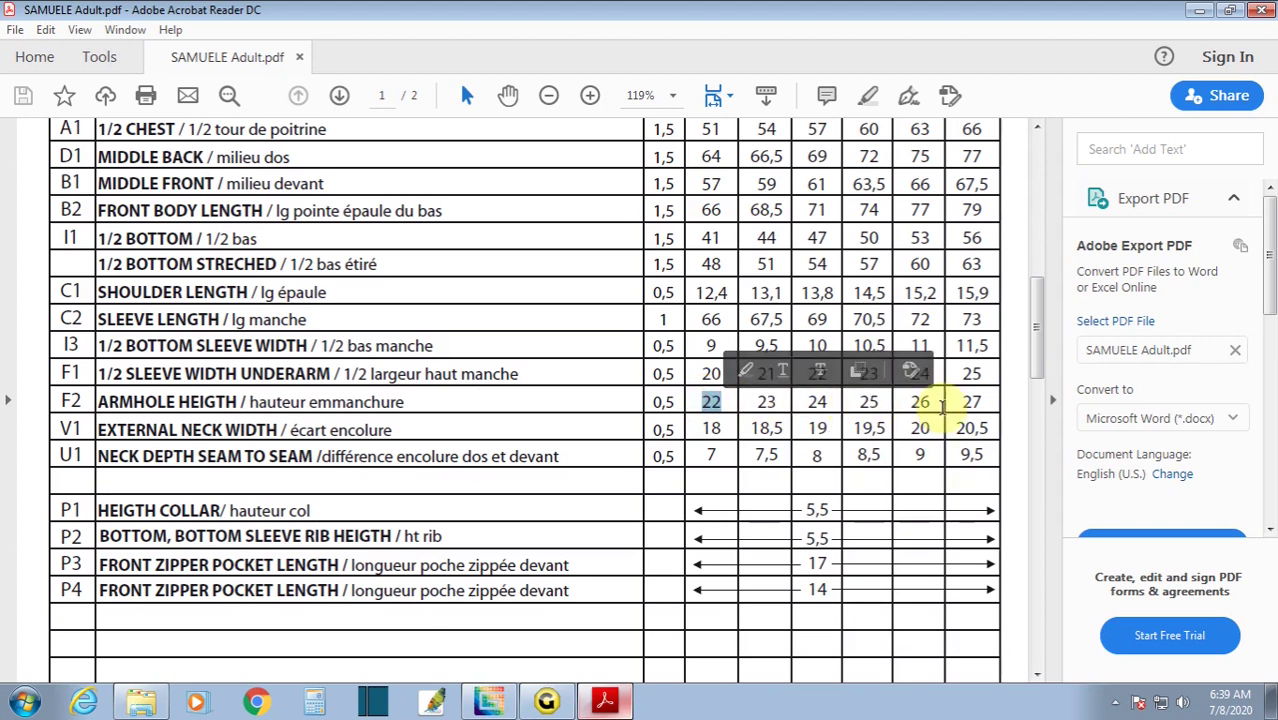
click(565, 706)
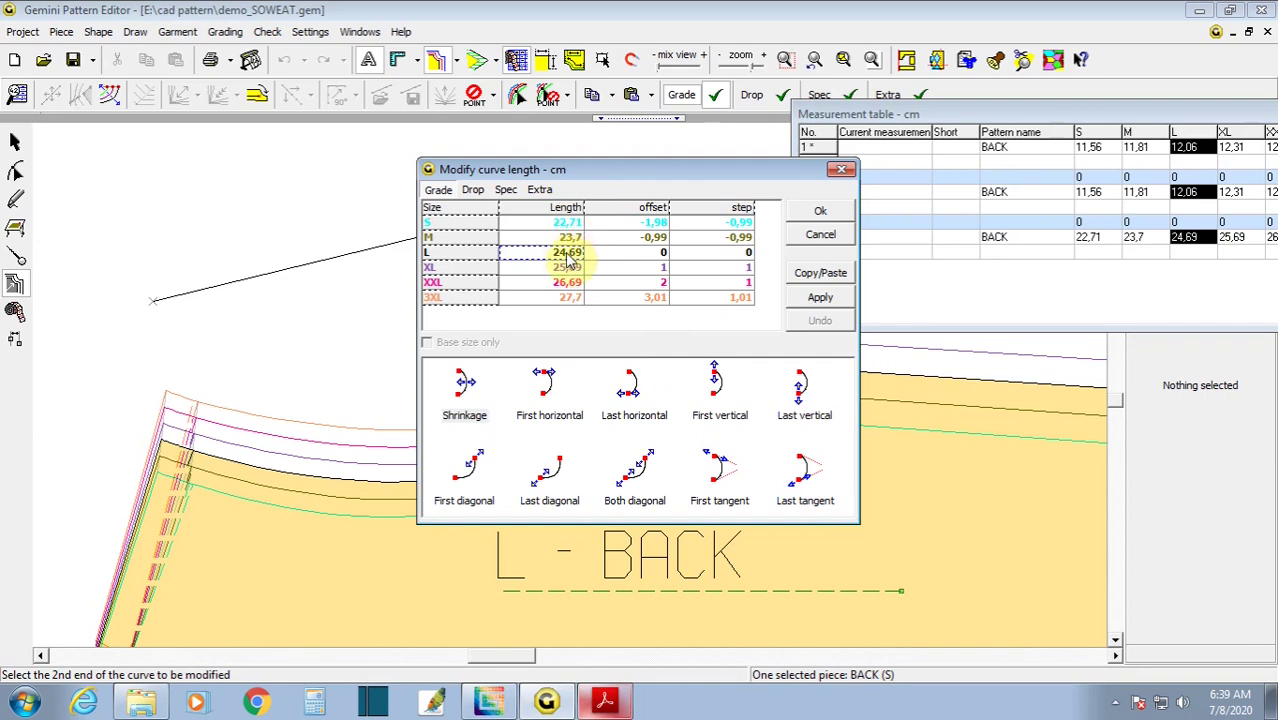
- Set the S, M and L auxiliary line lengths to 22, 23 and 24 cm
click(570, 223)
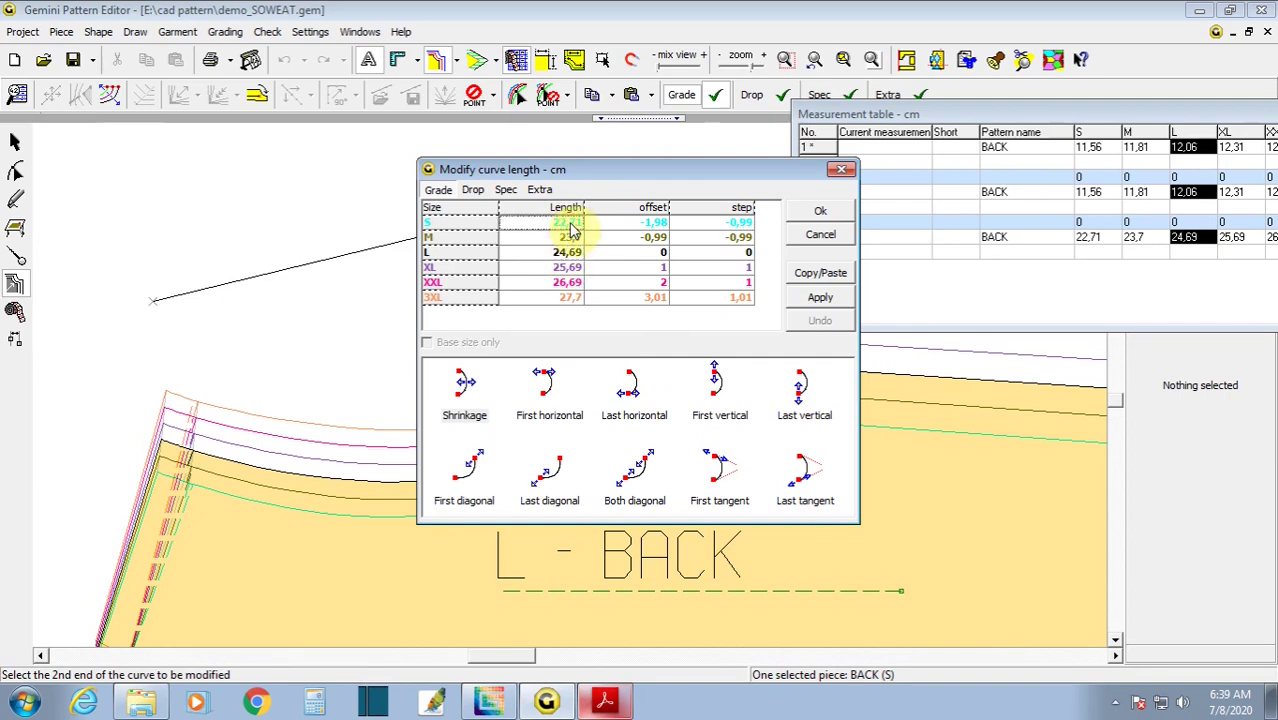
double_click(572, 223)
text(22)
key(Return)
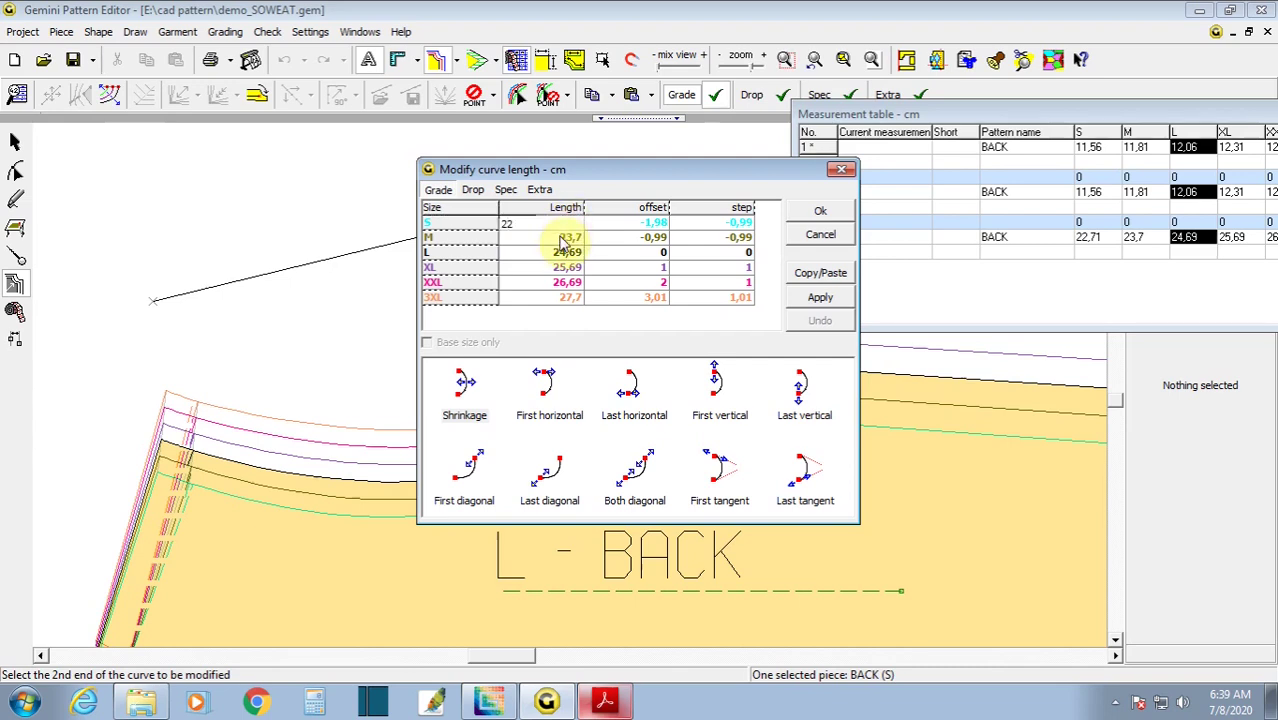
double_click(563, 238)
text(23)
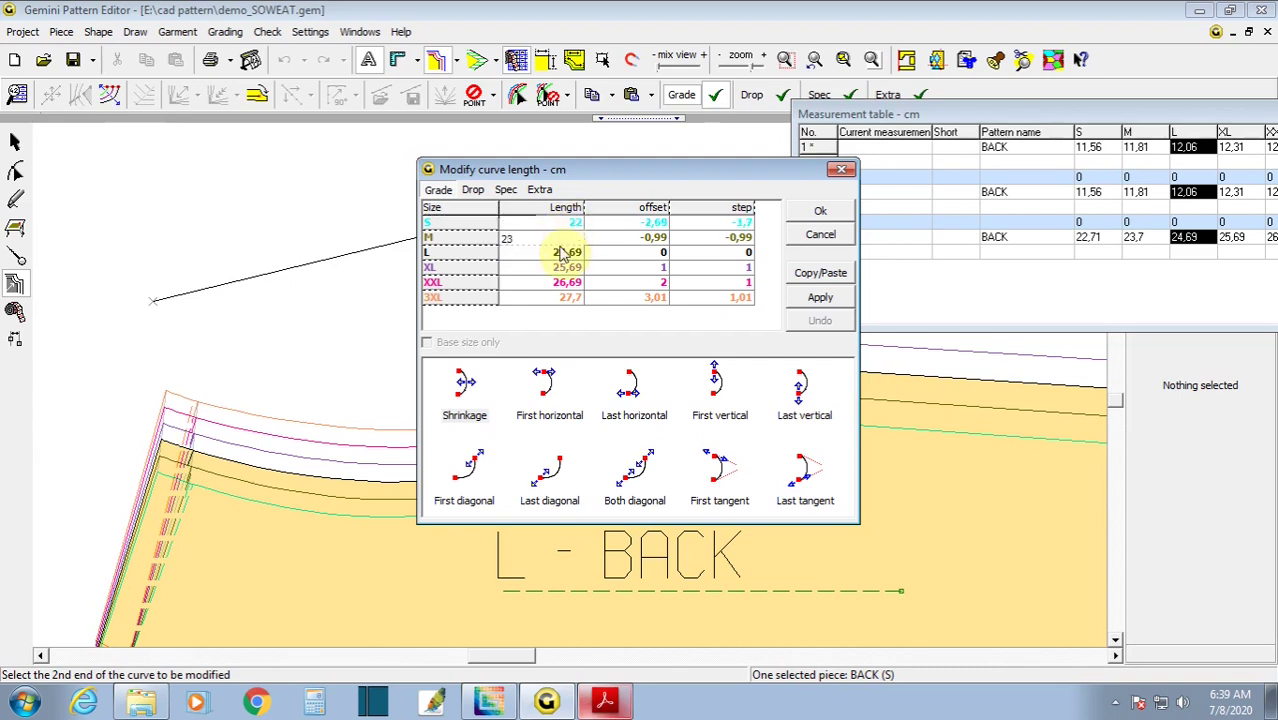
key(Return)
double_click(565, 254)
text(24)
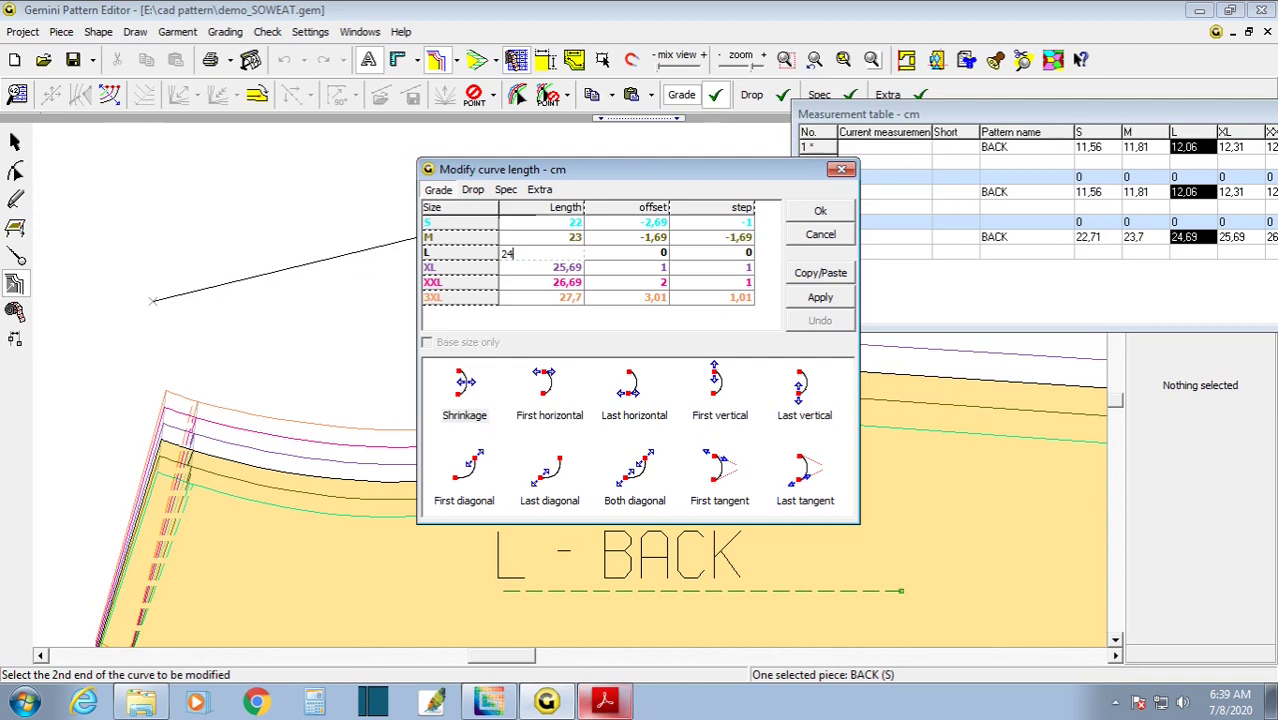
key(Return)
- Set XL, XXL and 3XL to 25, 26 and 27 cm with Last horizontal, and apply
double_click(567, 266)
text(25)
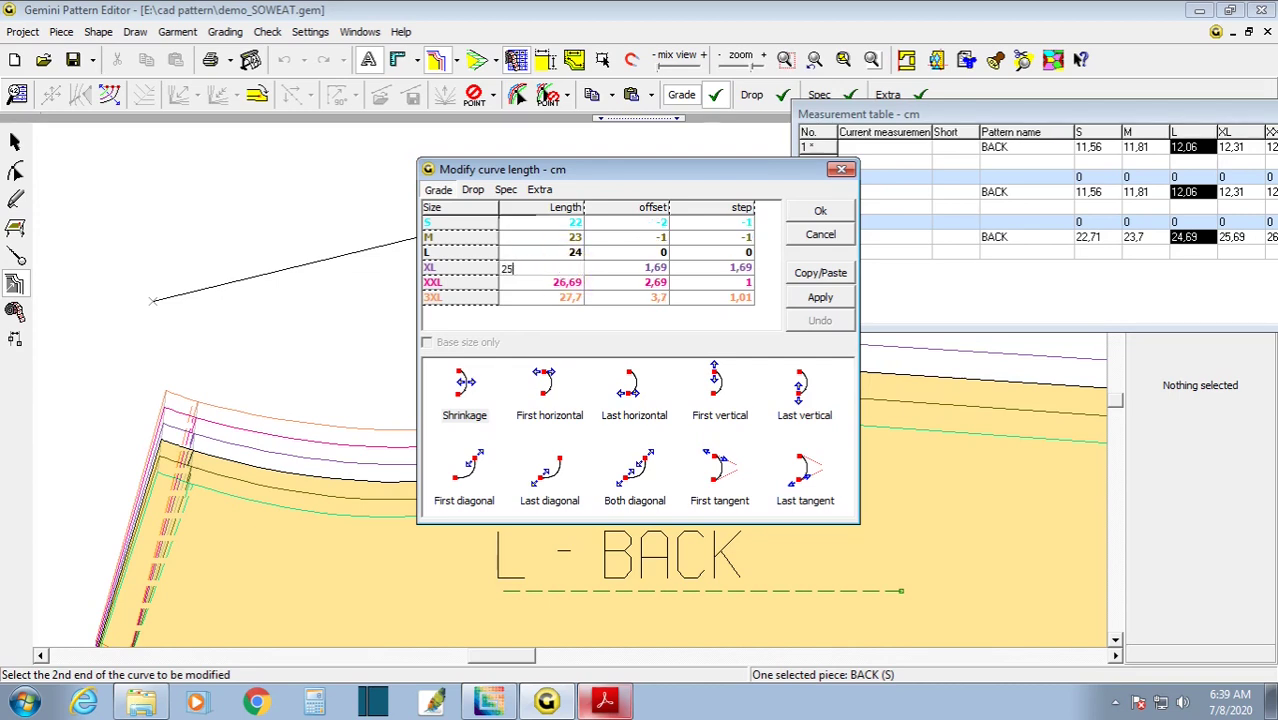
key(Return)
double_click(567, 284)
text(26)
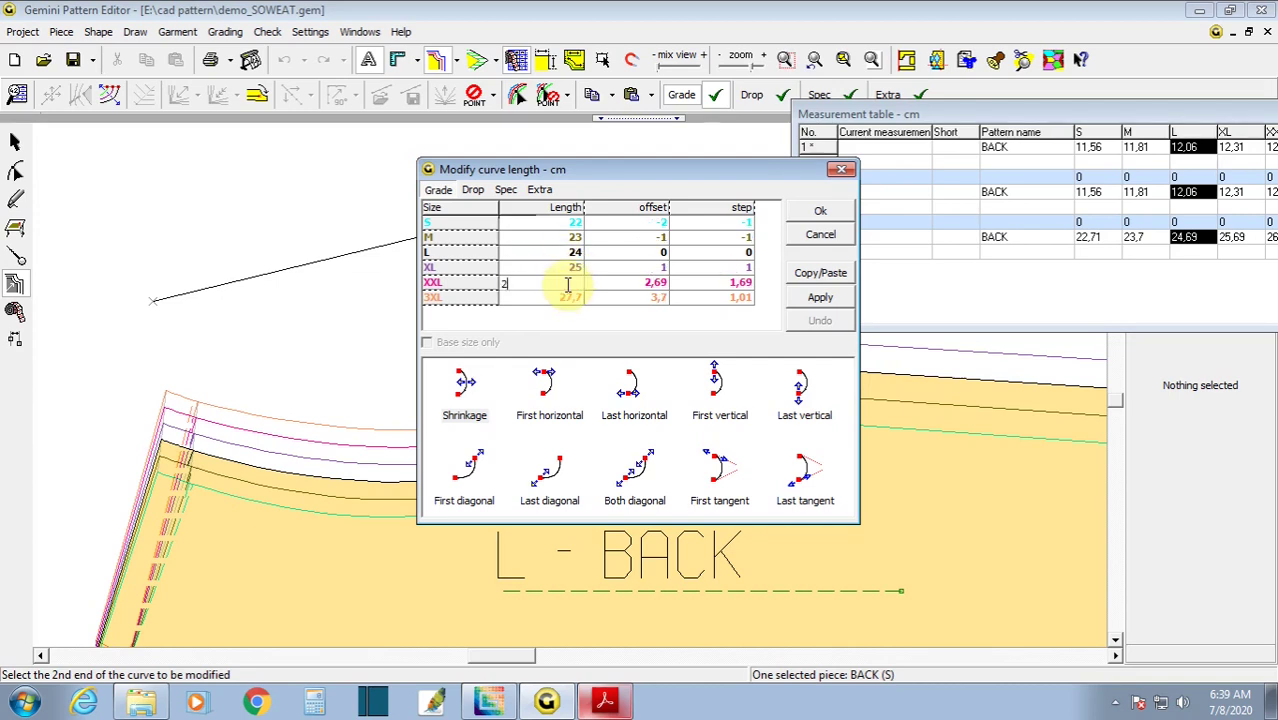
key(Return)
double_click(577, 300)
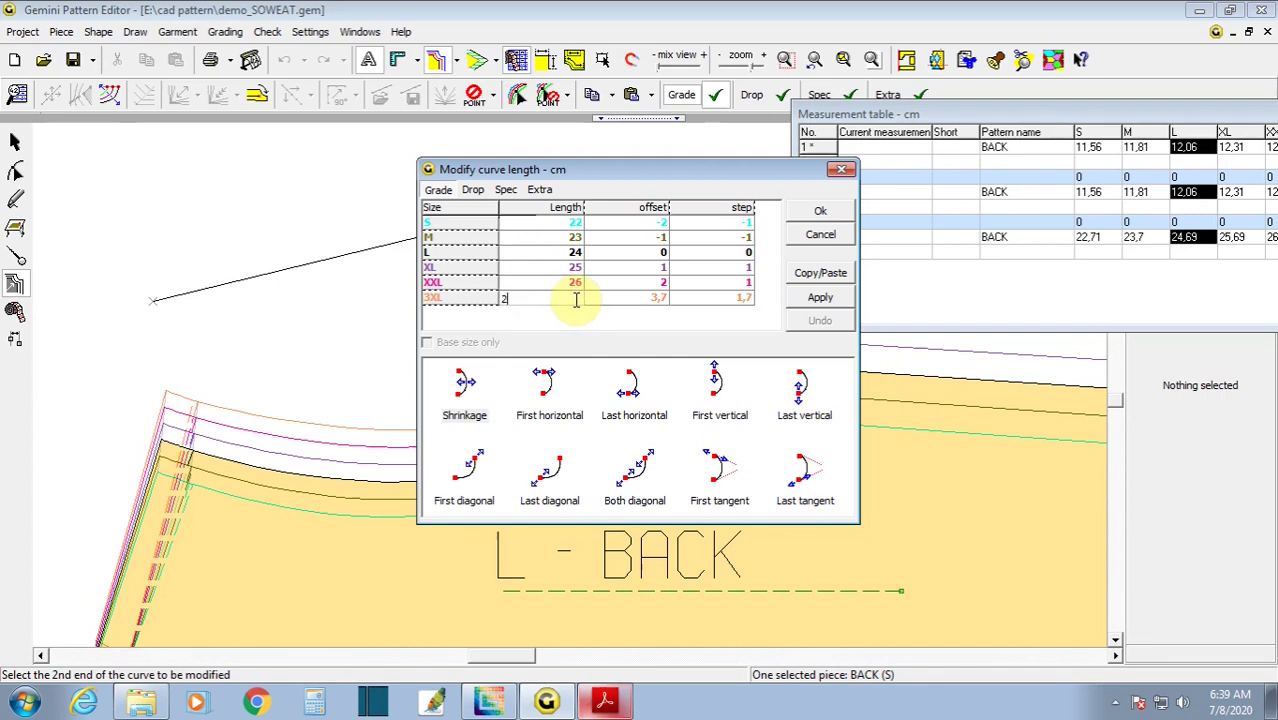
text(27)
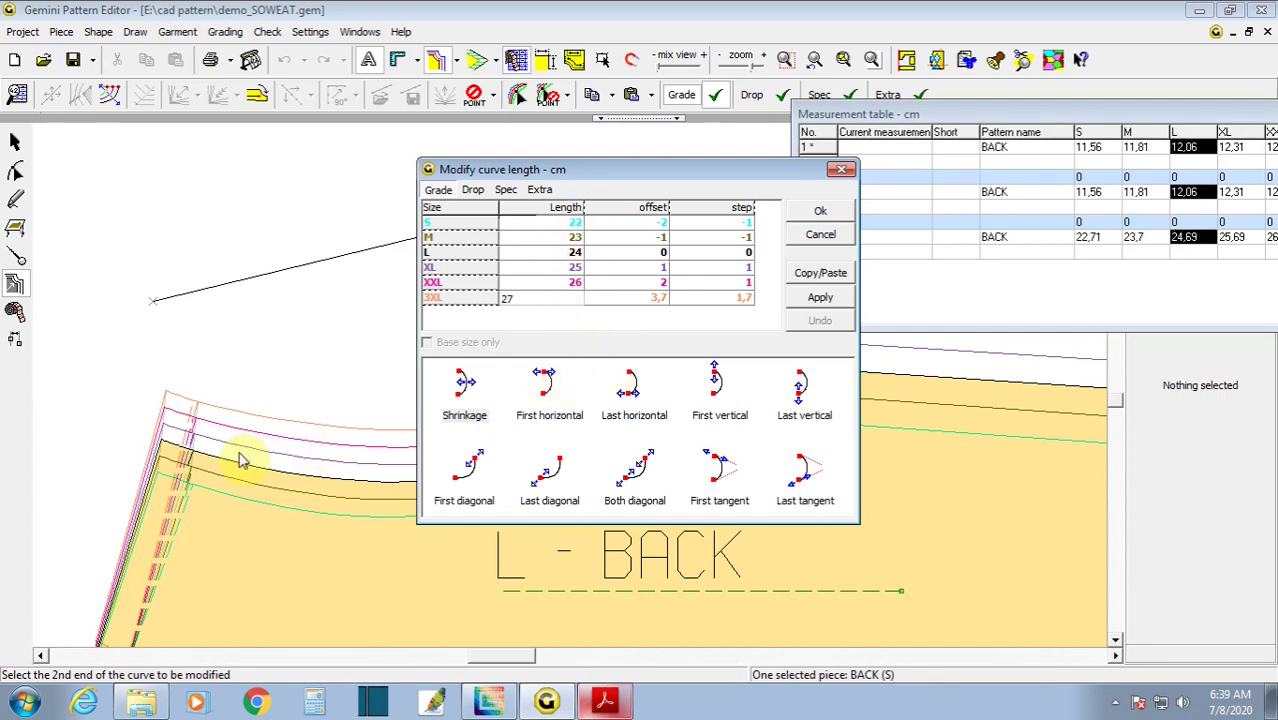
drag(602, 170, 628, 286)
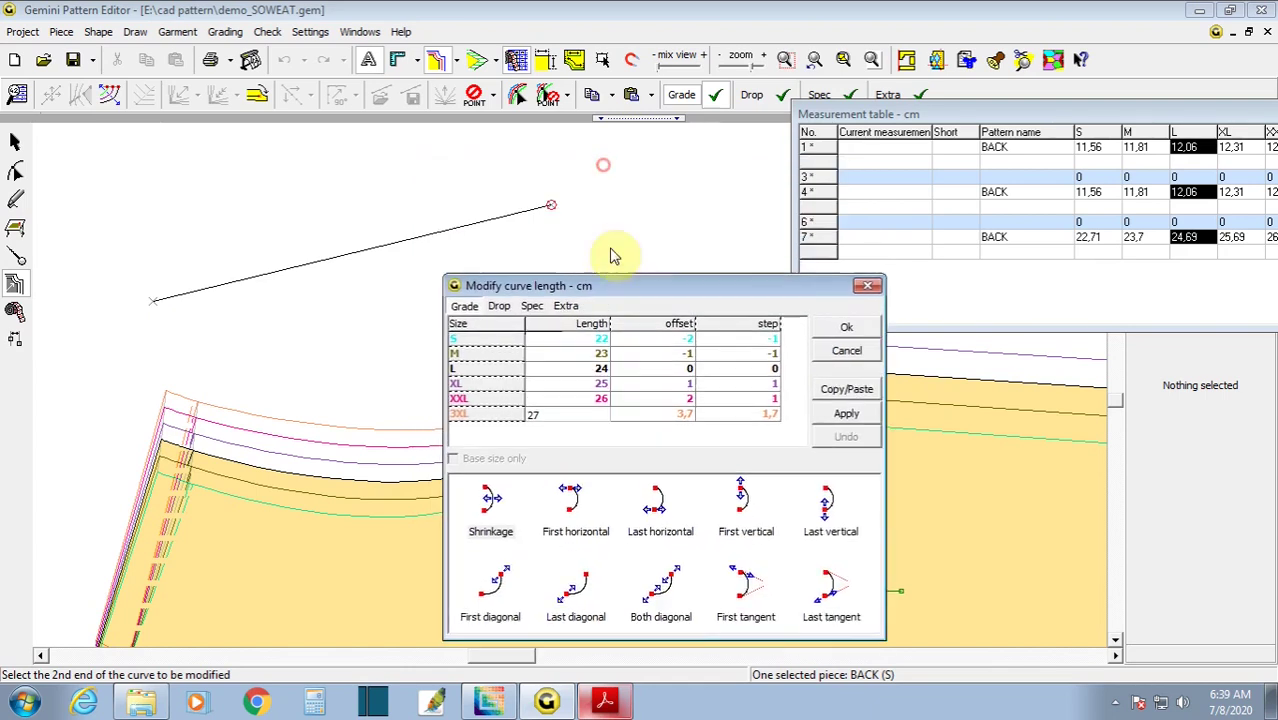
click(660, 515)
click(845, 414)
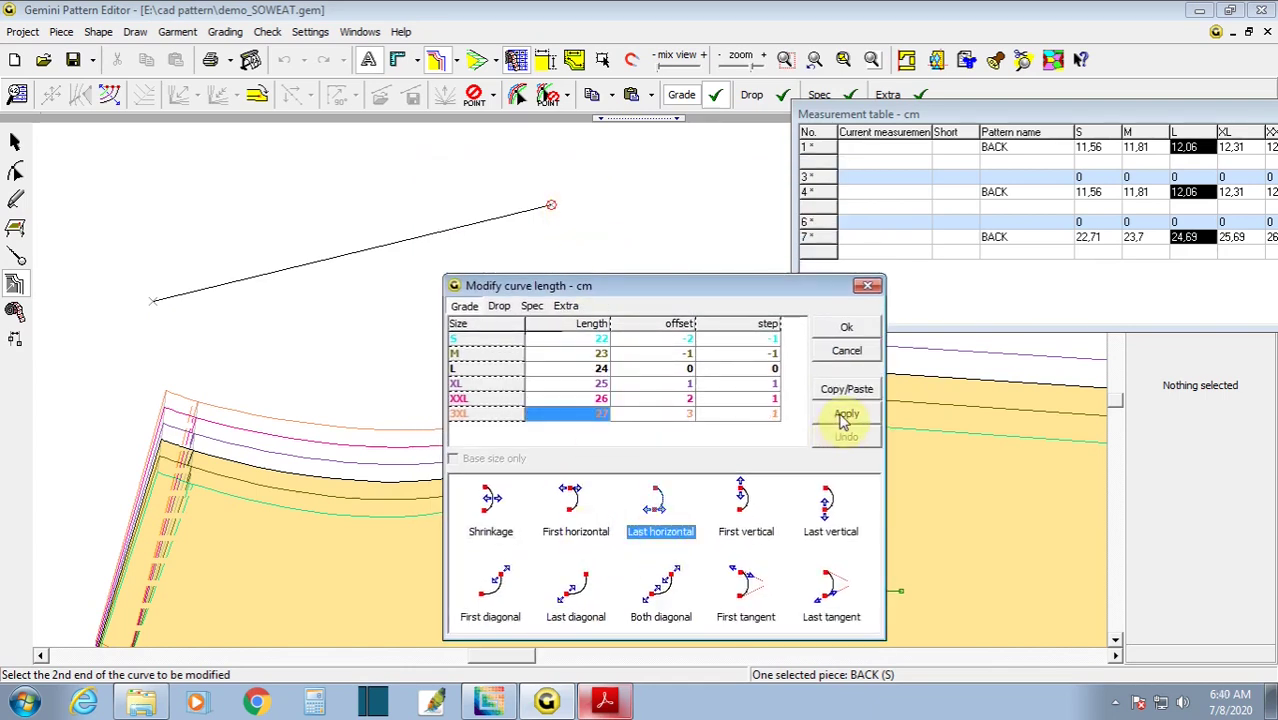
- Confirm the lengths and paste only the X grading onto the BACK shoulder neck point
click(846, 328)
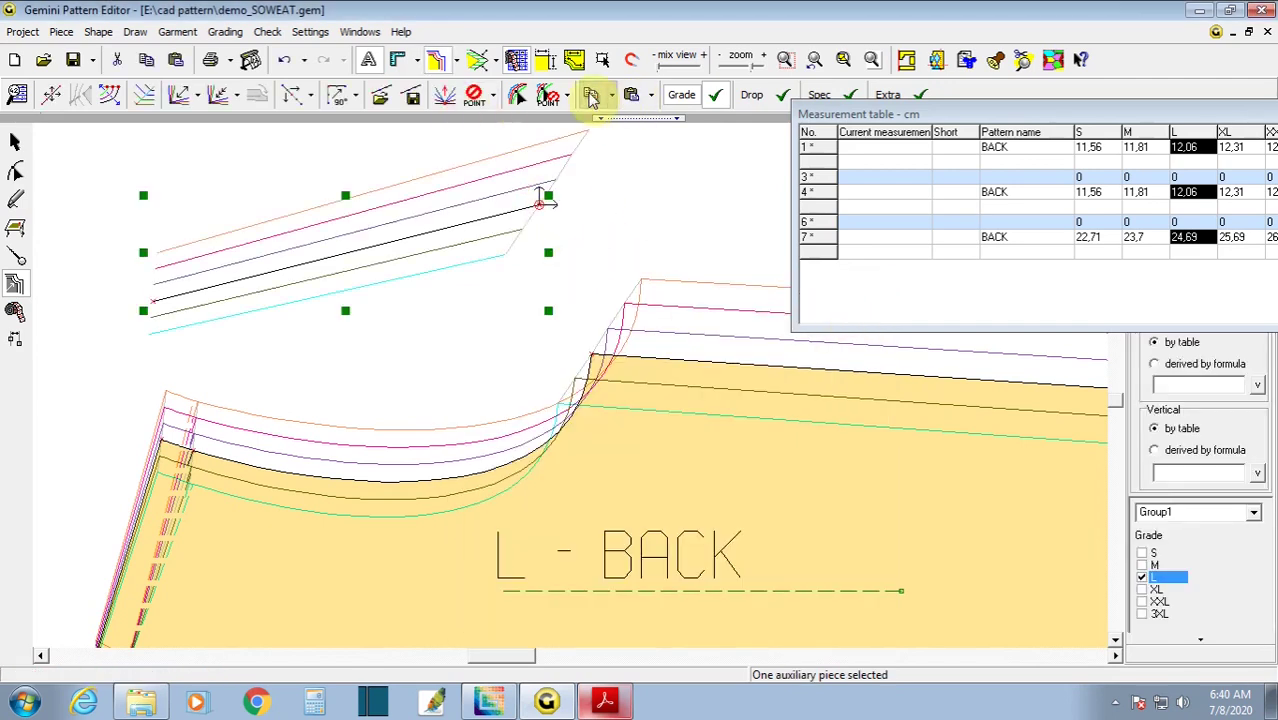
drag(552, 292, 620, 404)
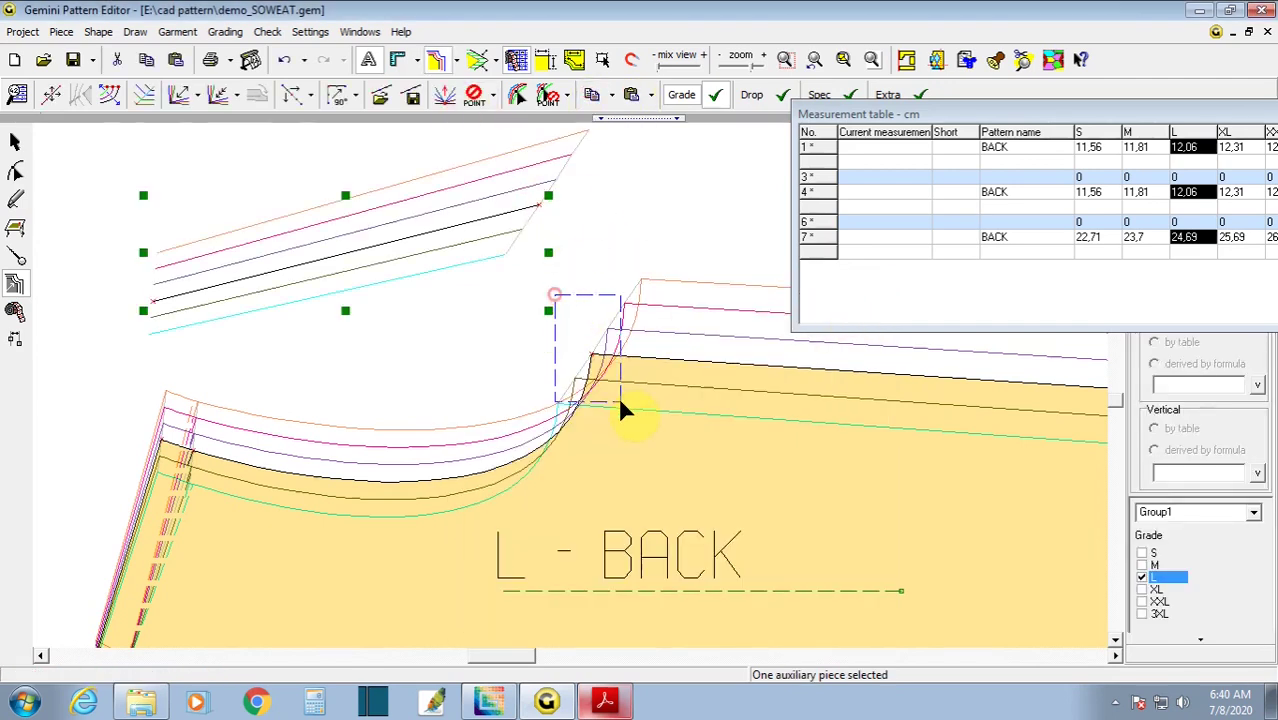
click(648, 97)
click(660, 150)
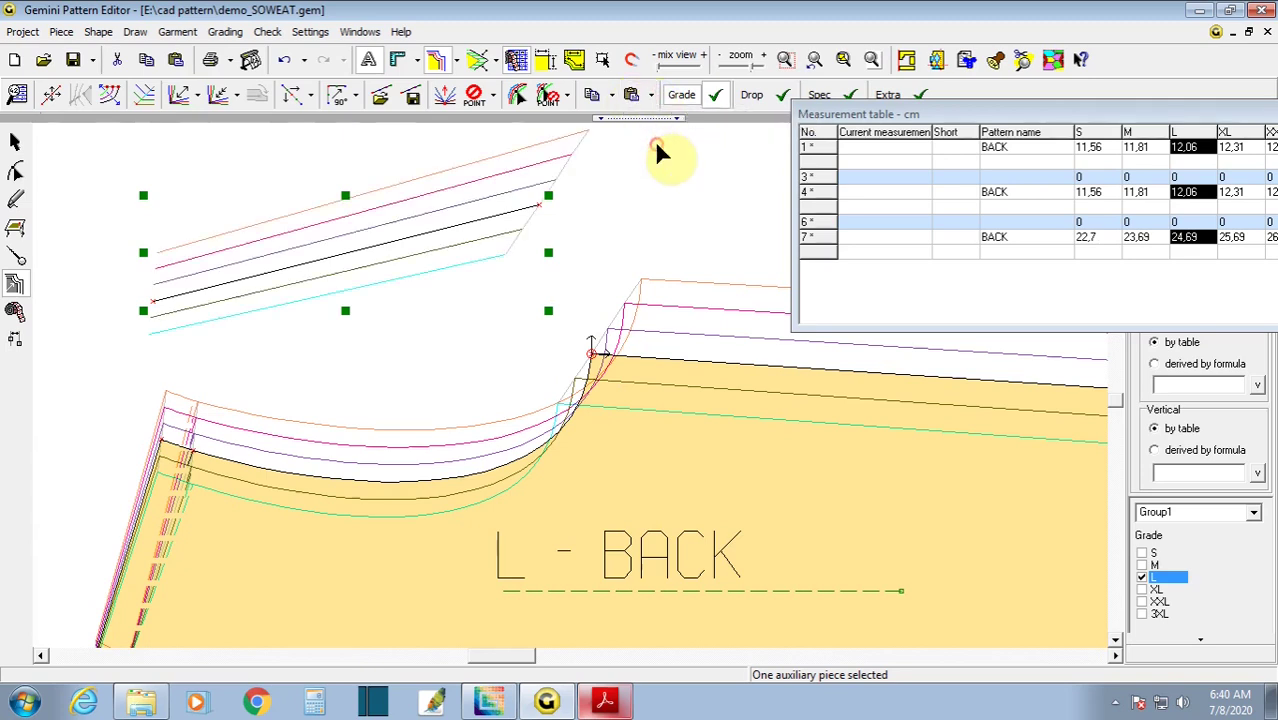
drag(973, 107, 719, 73)
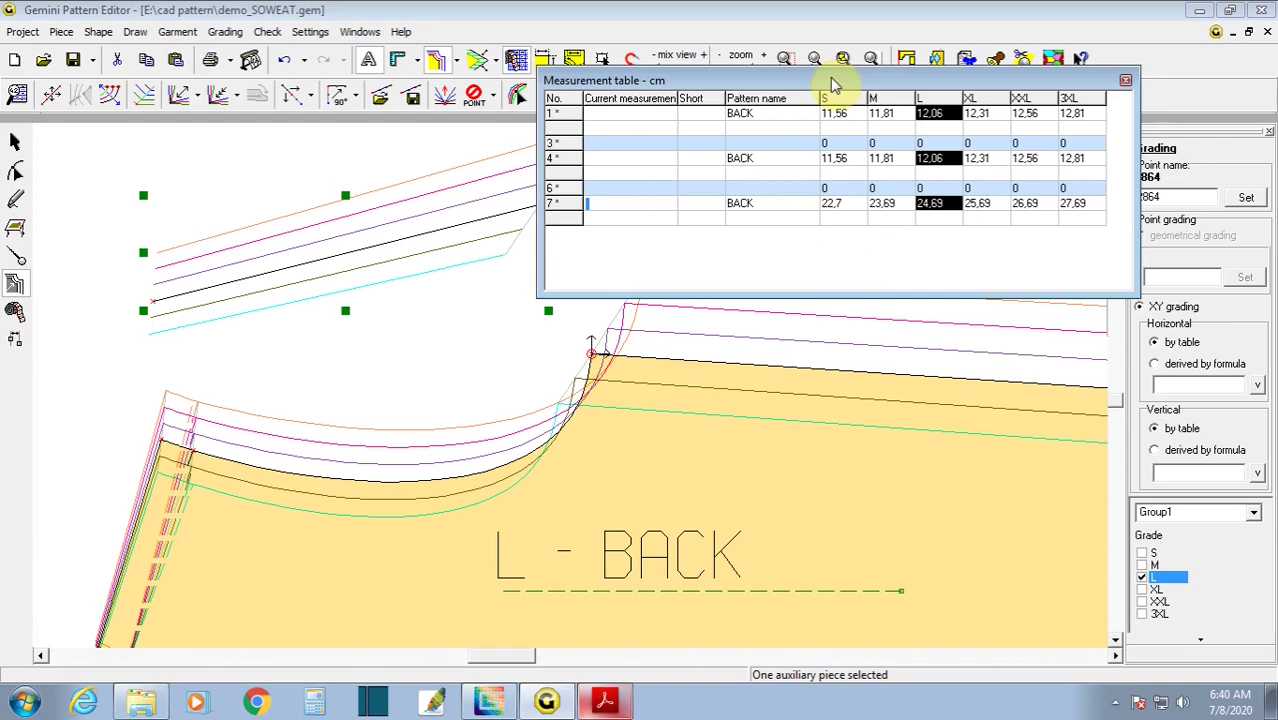
- Nudge the auxiliary line up slightly with the piece selection tool
drag(833, 85, 1039, 209)
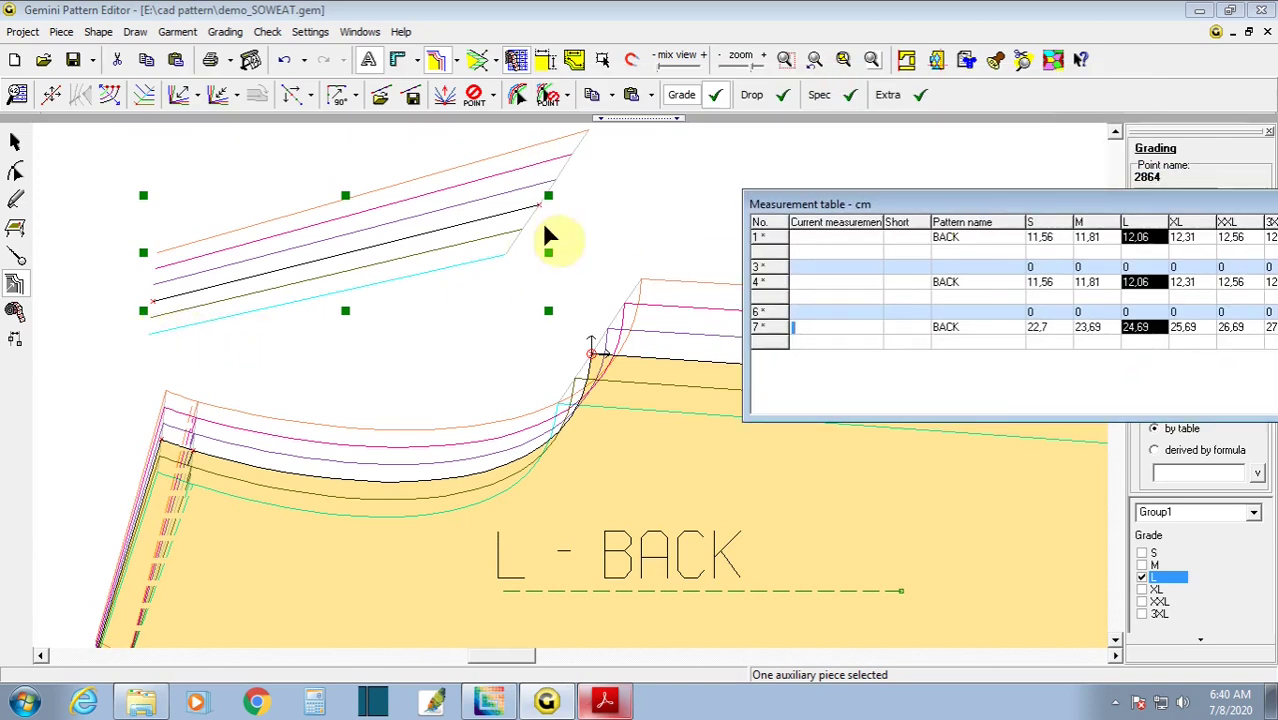
click(14, 141)
key(Up)
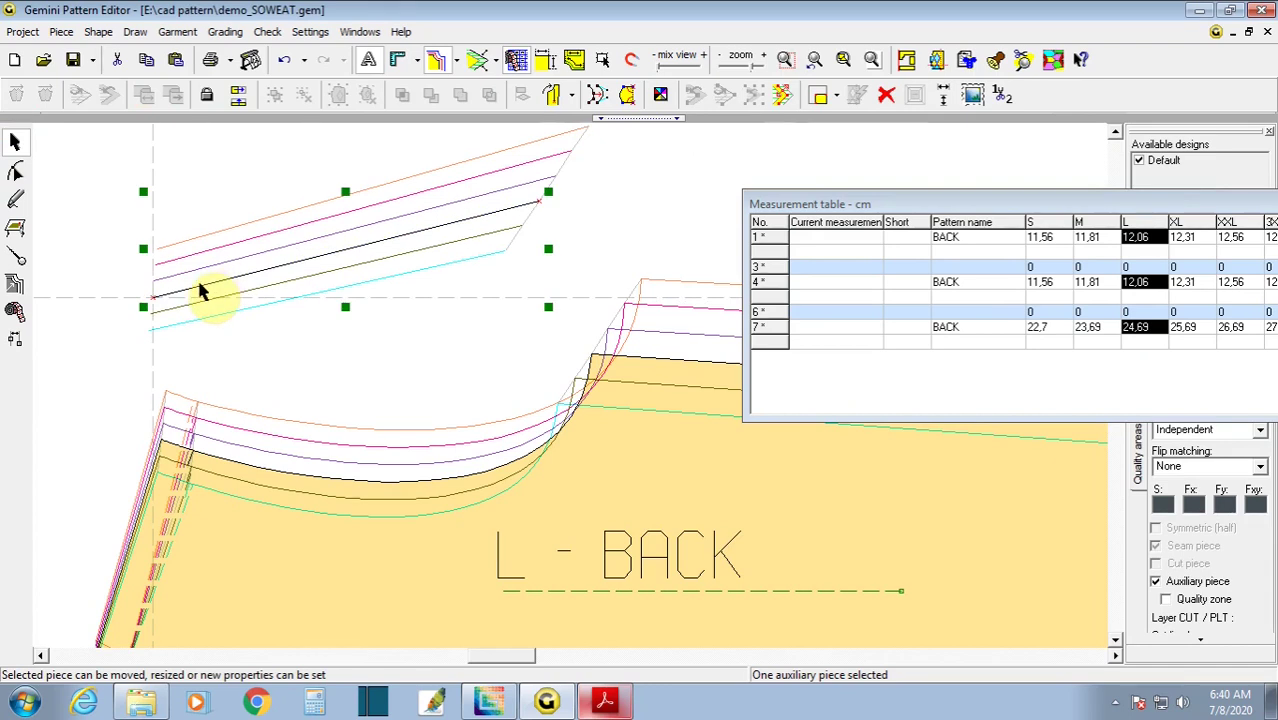
- Save demo_SOWEAT.gem and accept the demo-version save warning
click(78, 62)
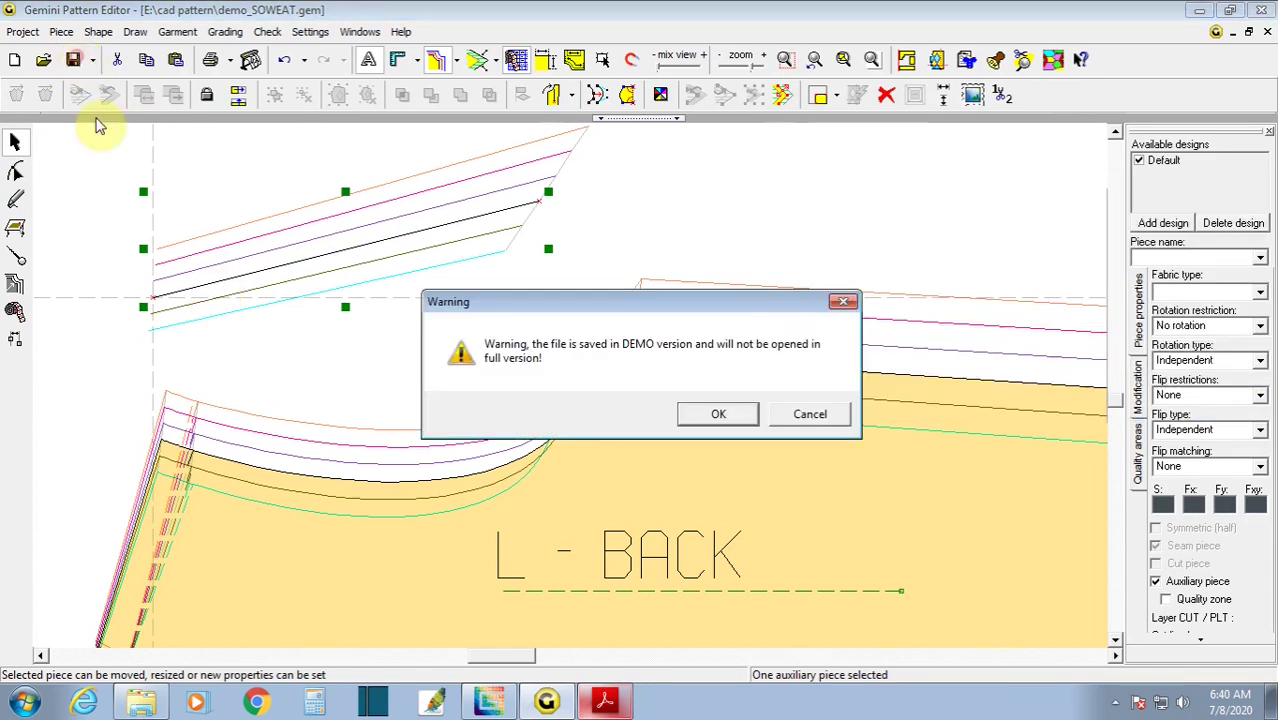
click(722, 411)
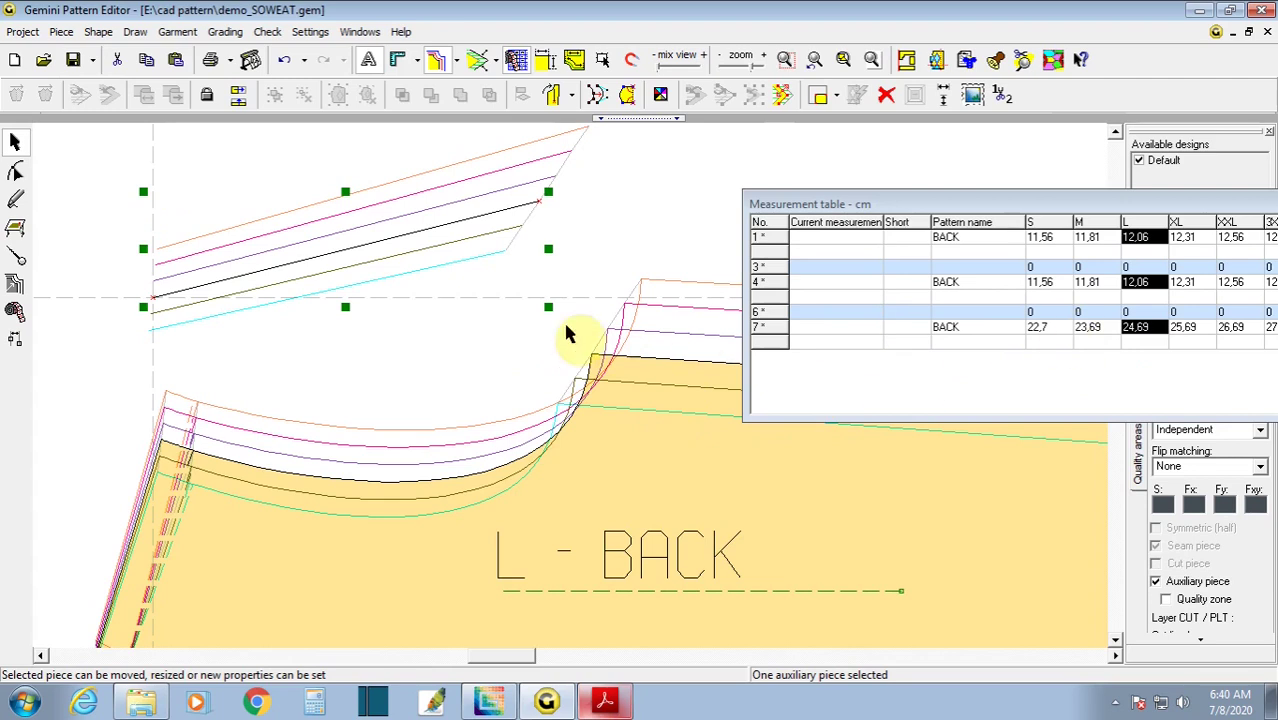
click(530, 333)
- Delete the small auxiliary line above BACK and the two slash-shaped lines beside FR-LEFT
scroll(550, 380, down, 2)
scroll(553, 382, down, 1)
scroll(655, 510, down, 1)
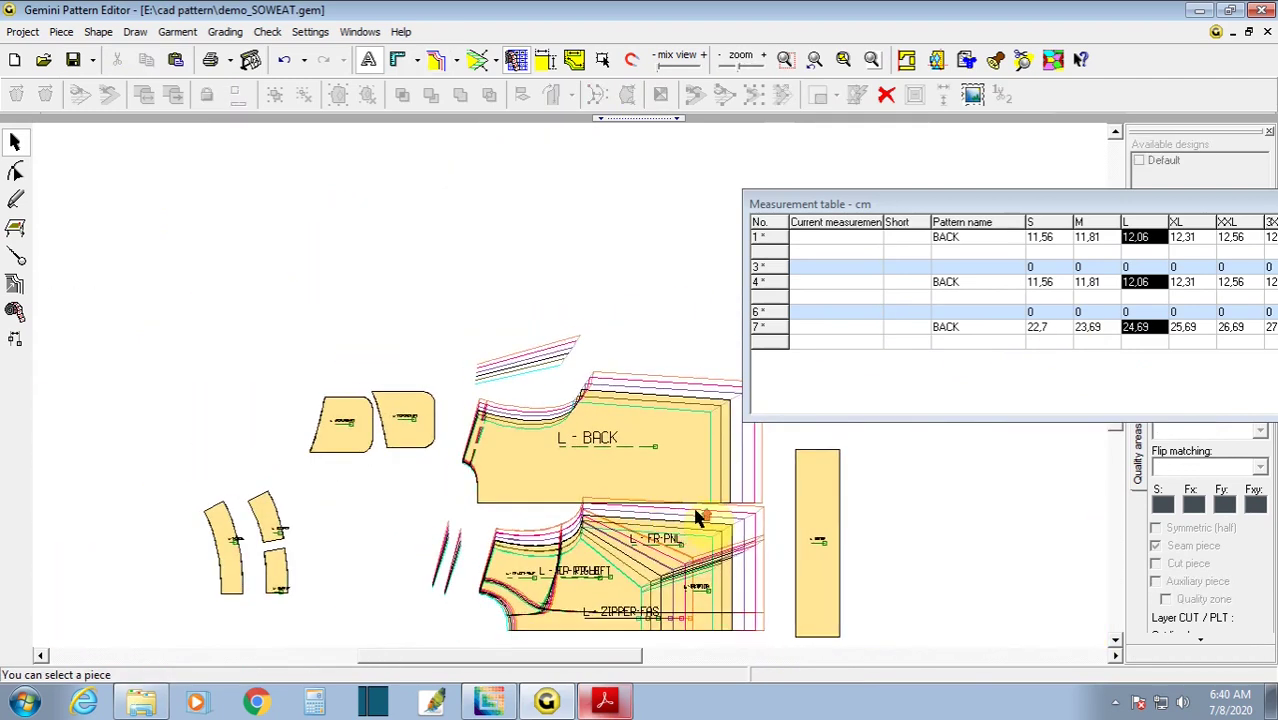
scroll(640, 480, down, 1)
click(318, 195)
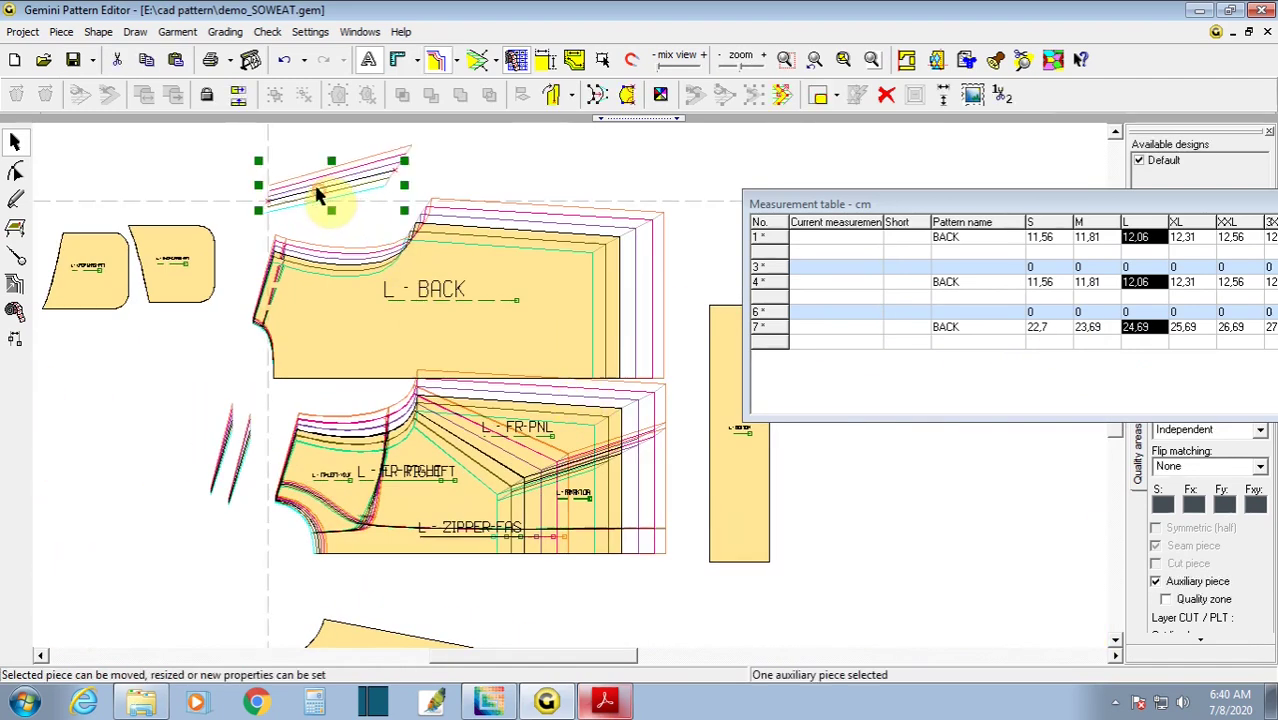
key(Delete)
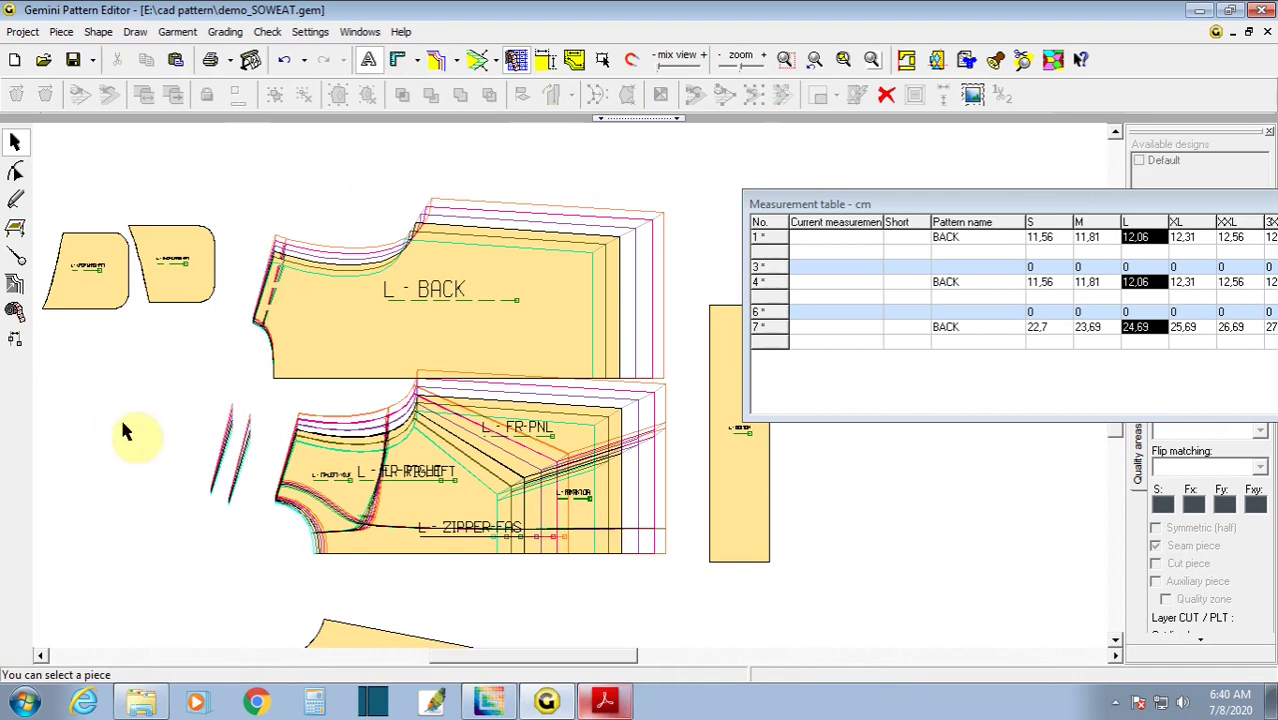
drag(185, 430, 266, 524)
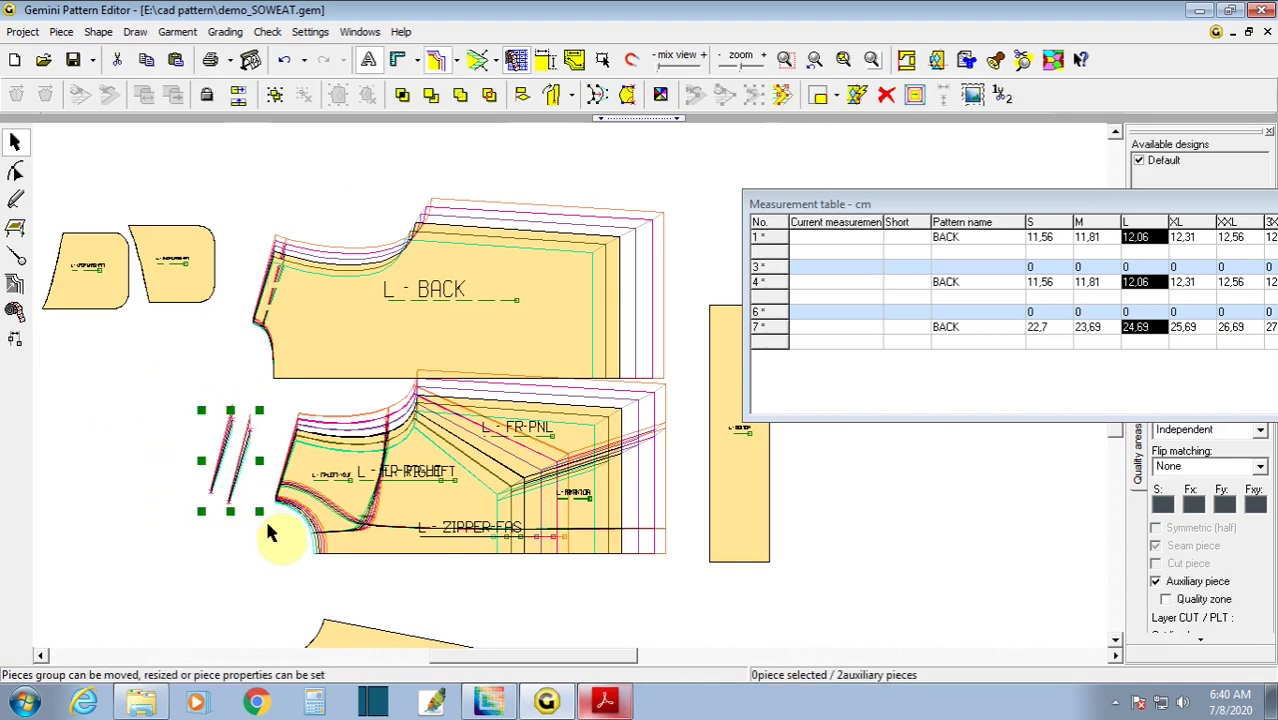
key(Delete)
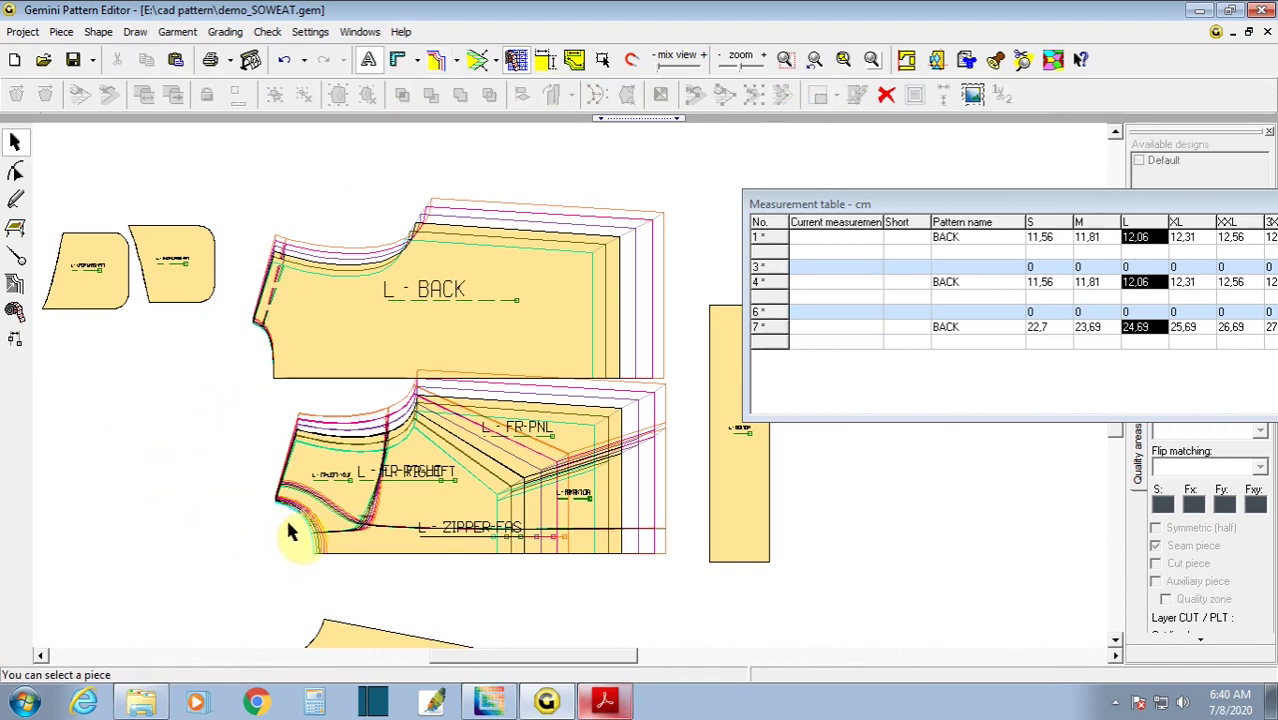
scroll(585, 379, up, 1)
scroll(676, 351, up, 1)
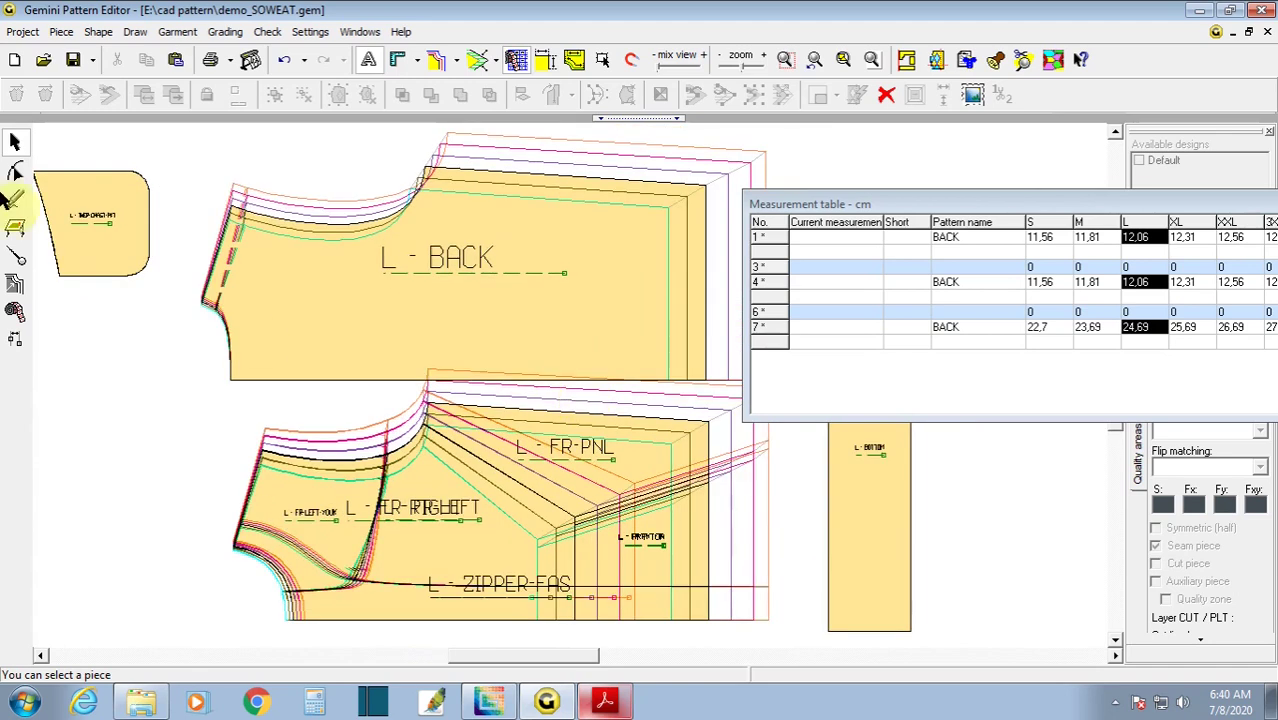
click(15, 288)
- Copy the X grading steps for all sizes from BACK neckline point 2864
click(430, 177)
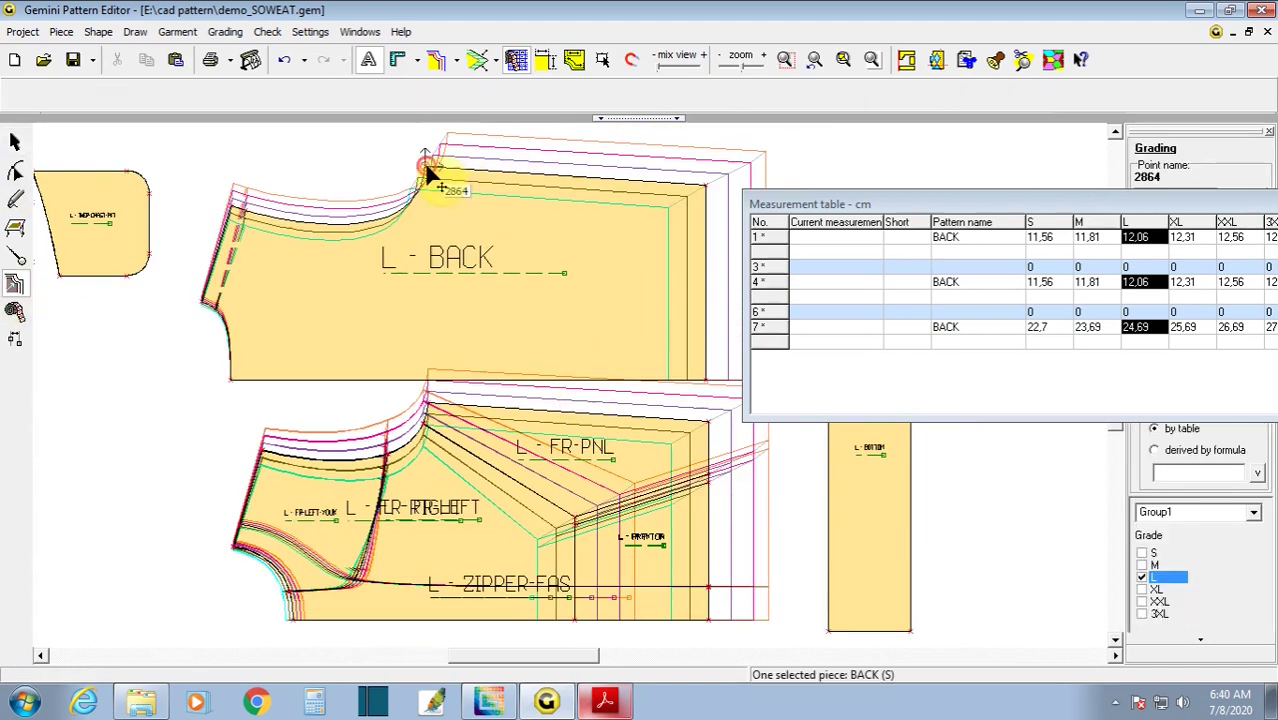
click(430, 177)
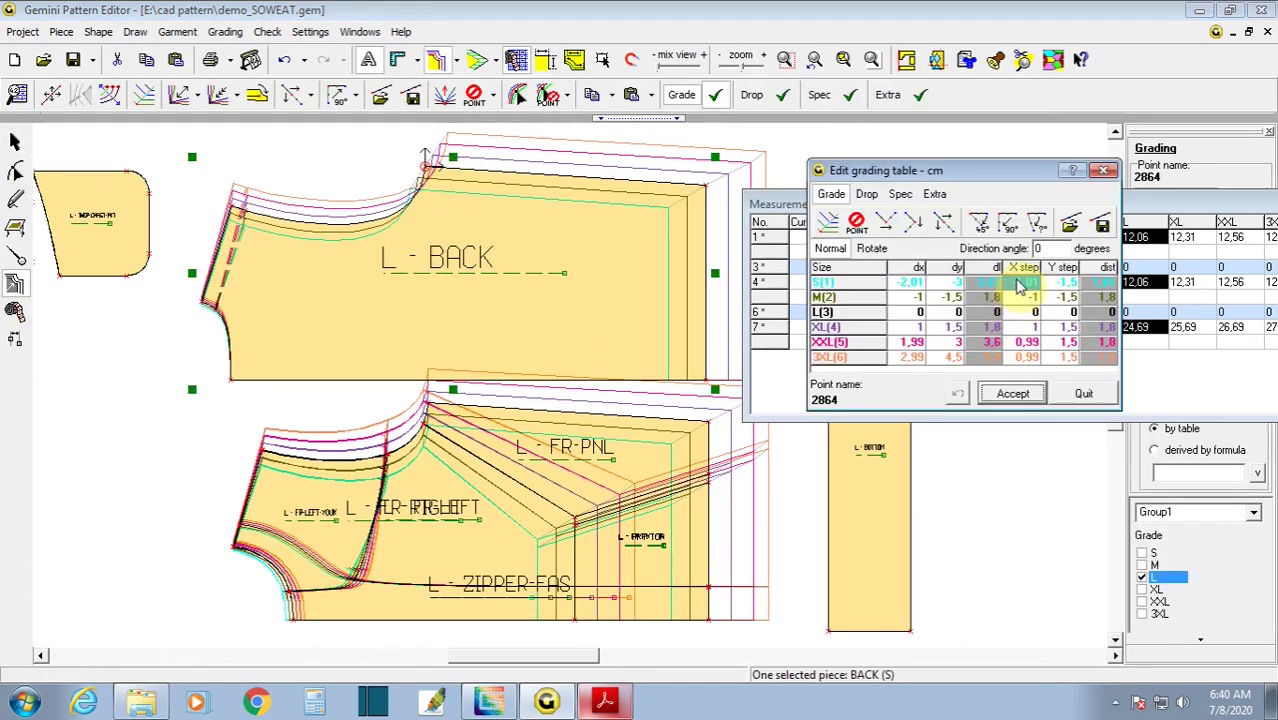
drag(1020, 287, 1020, 350)
click(1022, 358)
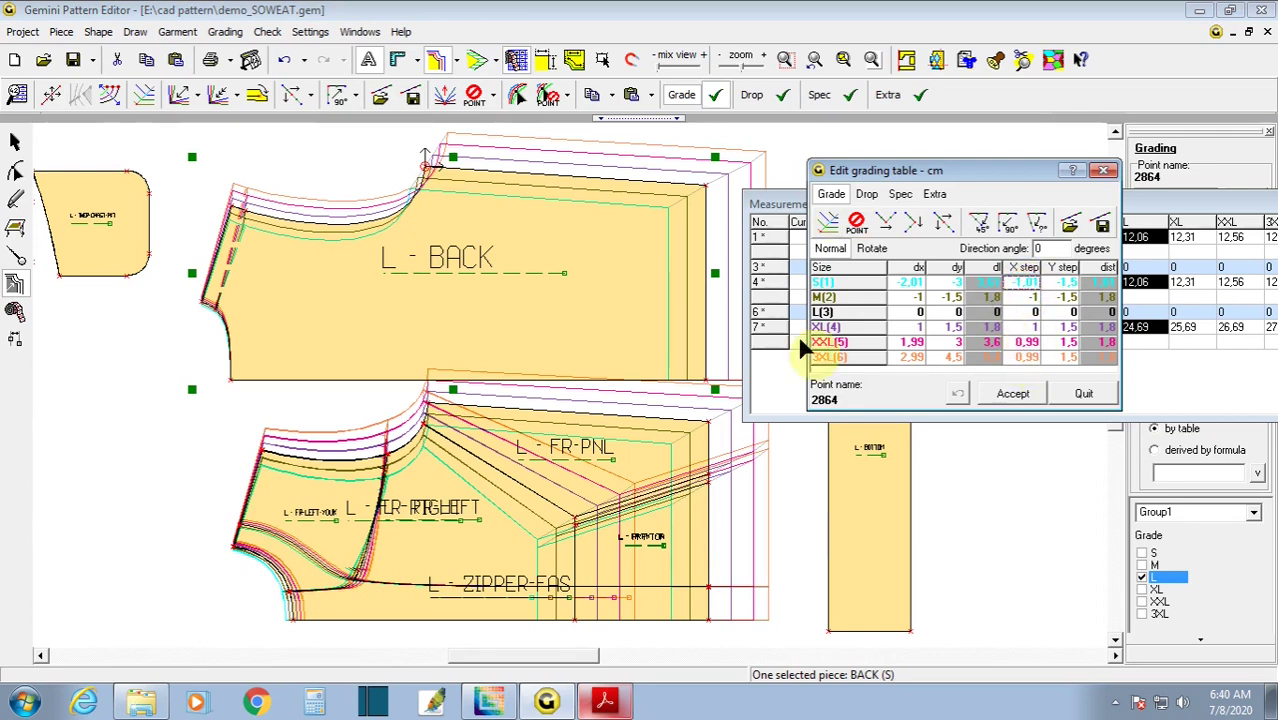
click(1012, 393)
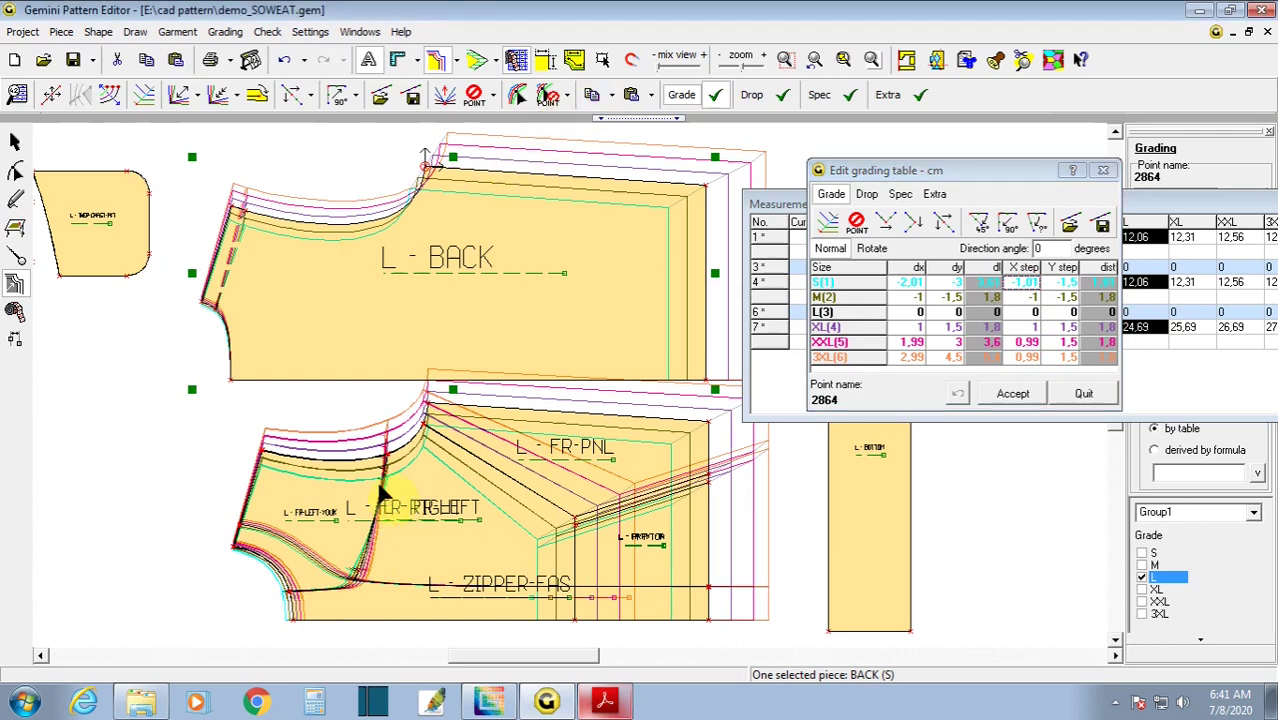
- Paste the copied grading onto the front neckline corner point
click(399, 387)
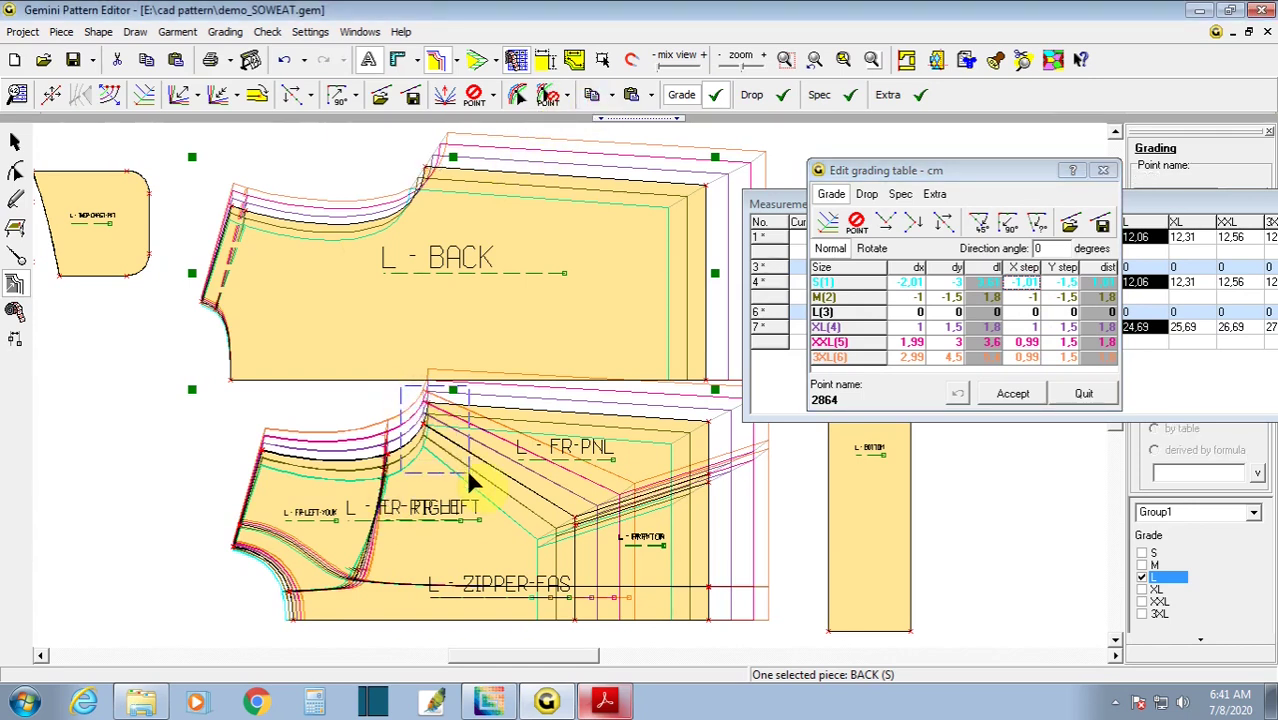
click(466, 468)
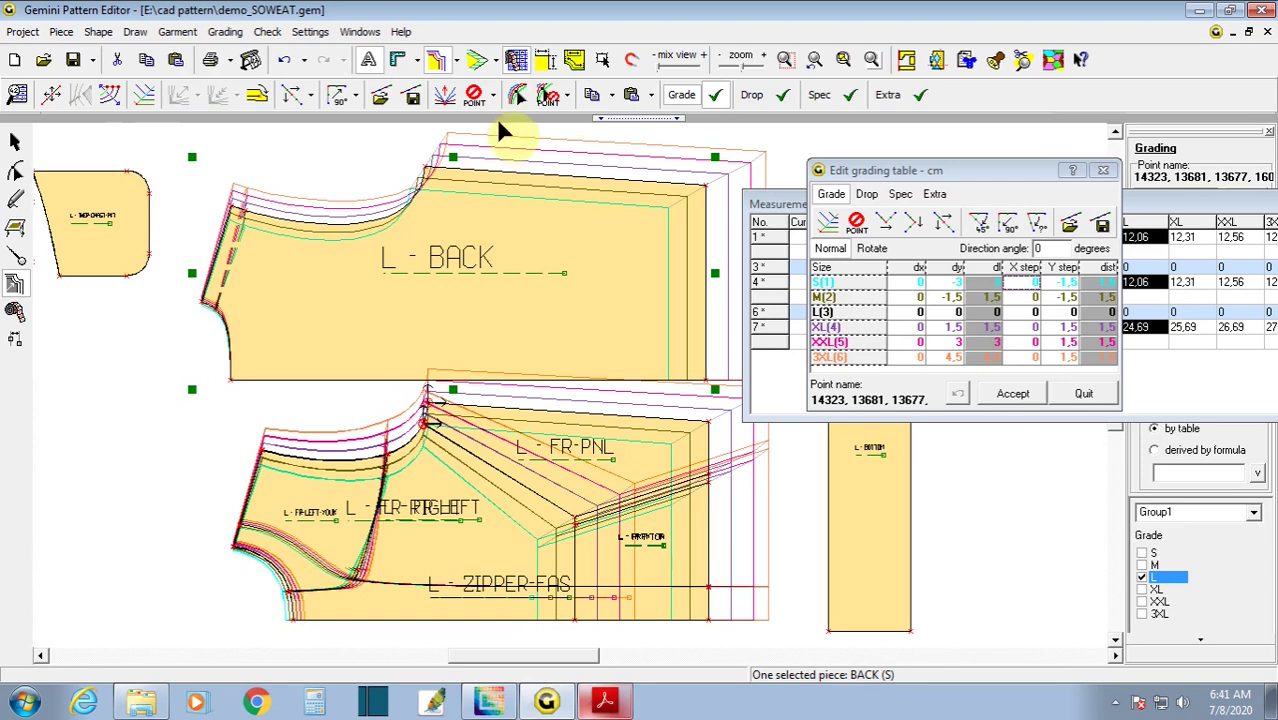
click(631, 94)
scroll(397, 512, up, 2)
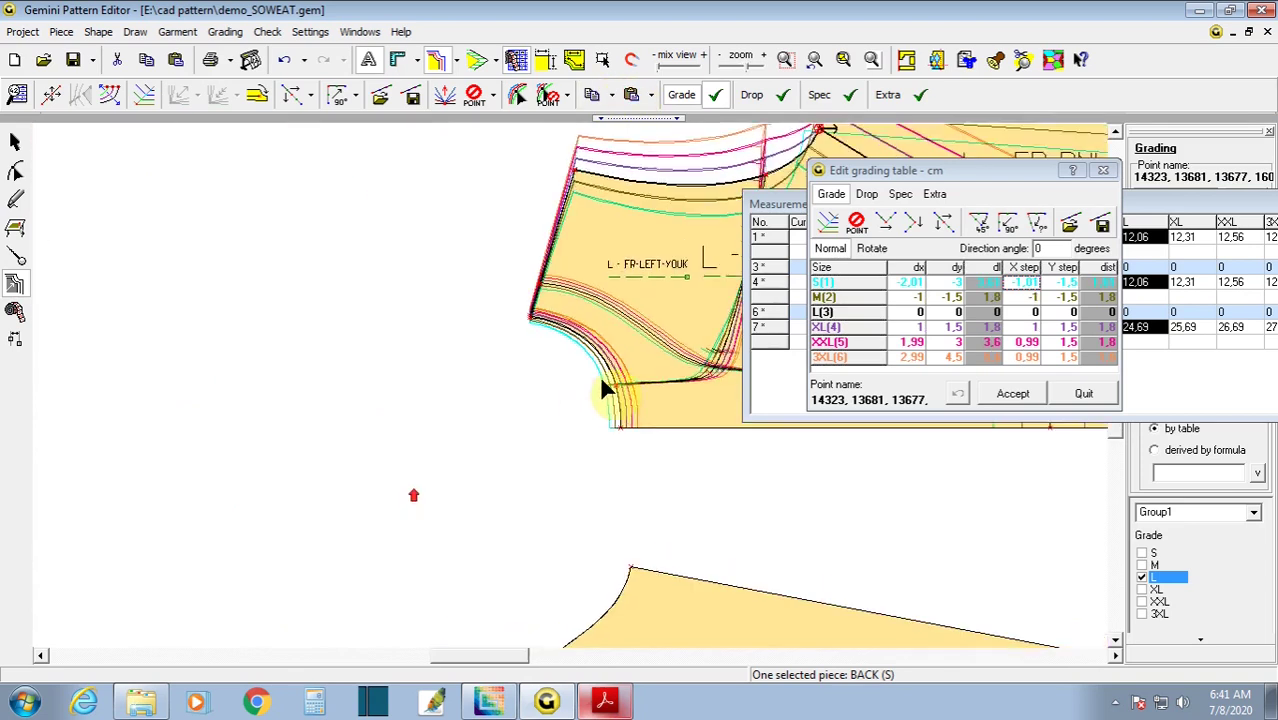
scroll(573, 394, up, 1)
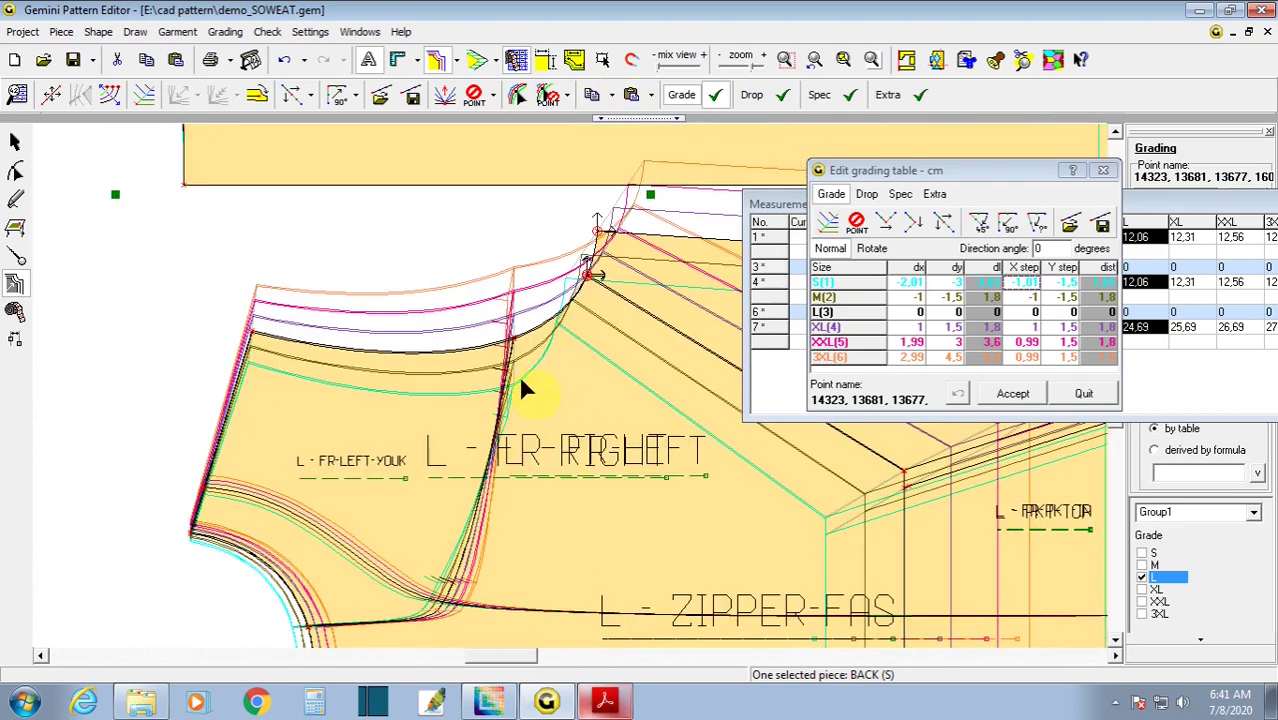
- Paste only the X grading onto the three FR-LEFT neckline points
click(310, 626)
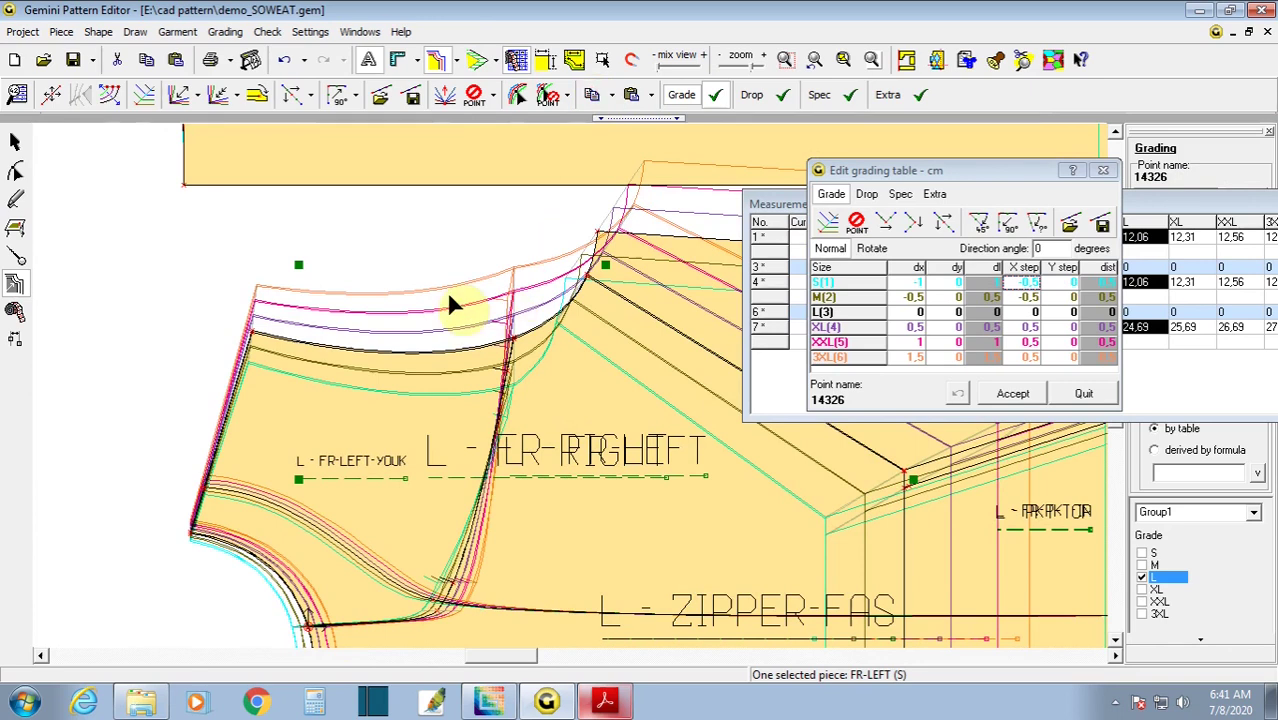
drag(448, 297, 535, 400)
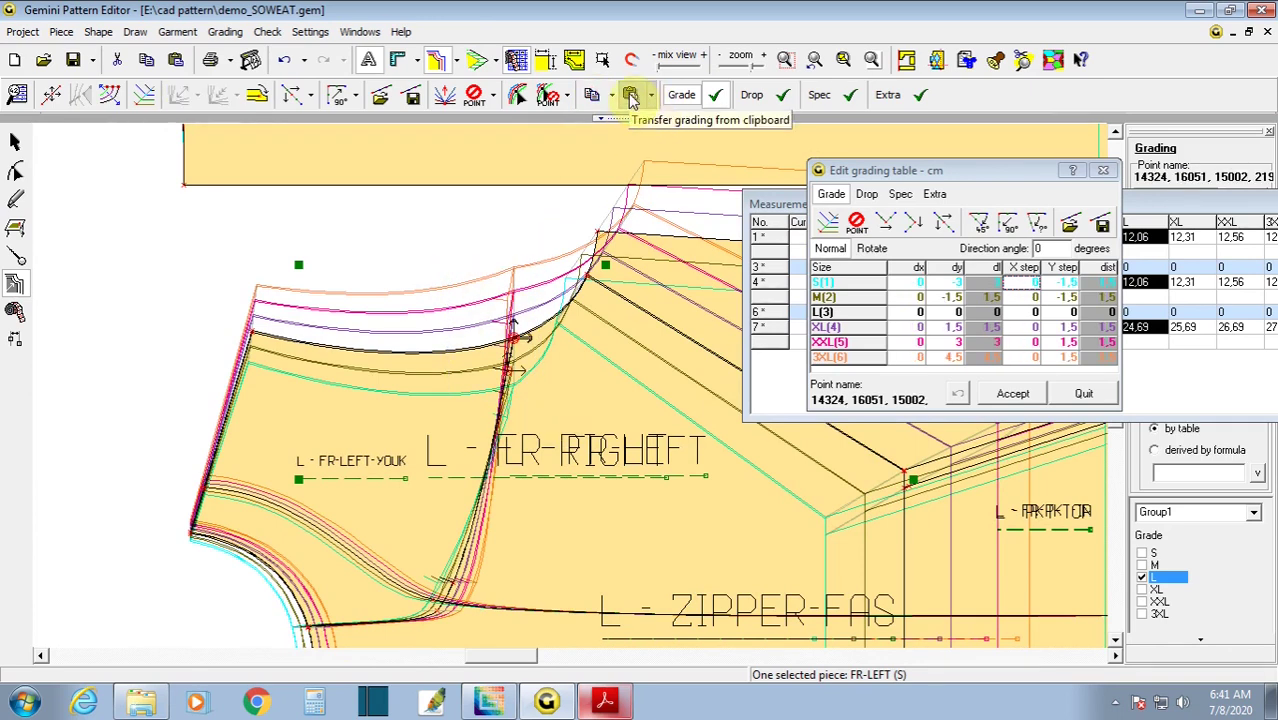
click(653, 104)
click(656, 148)
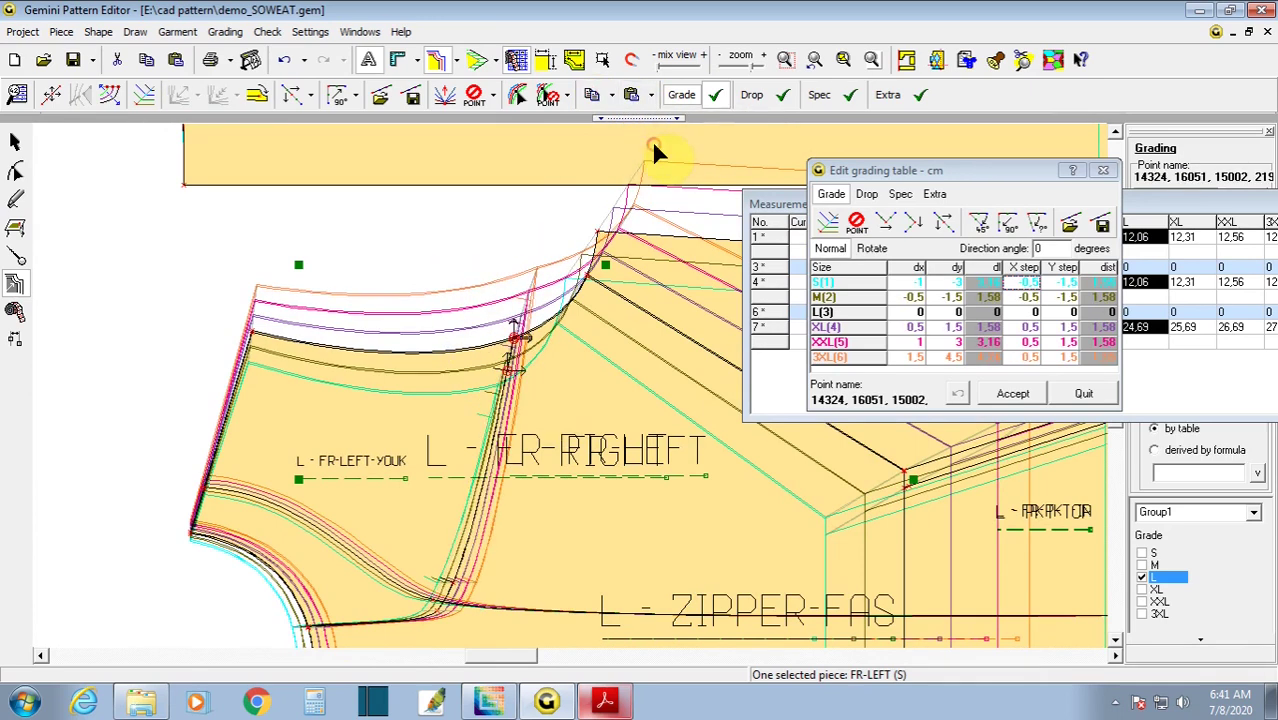
scroll(548, 292, down, 4)
scroll(573, 396, up, 3)
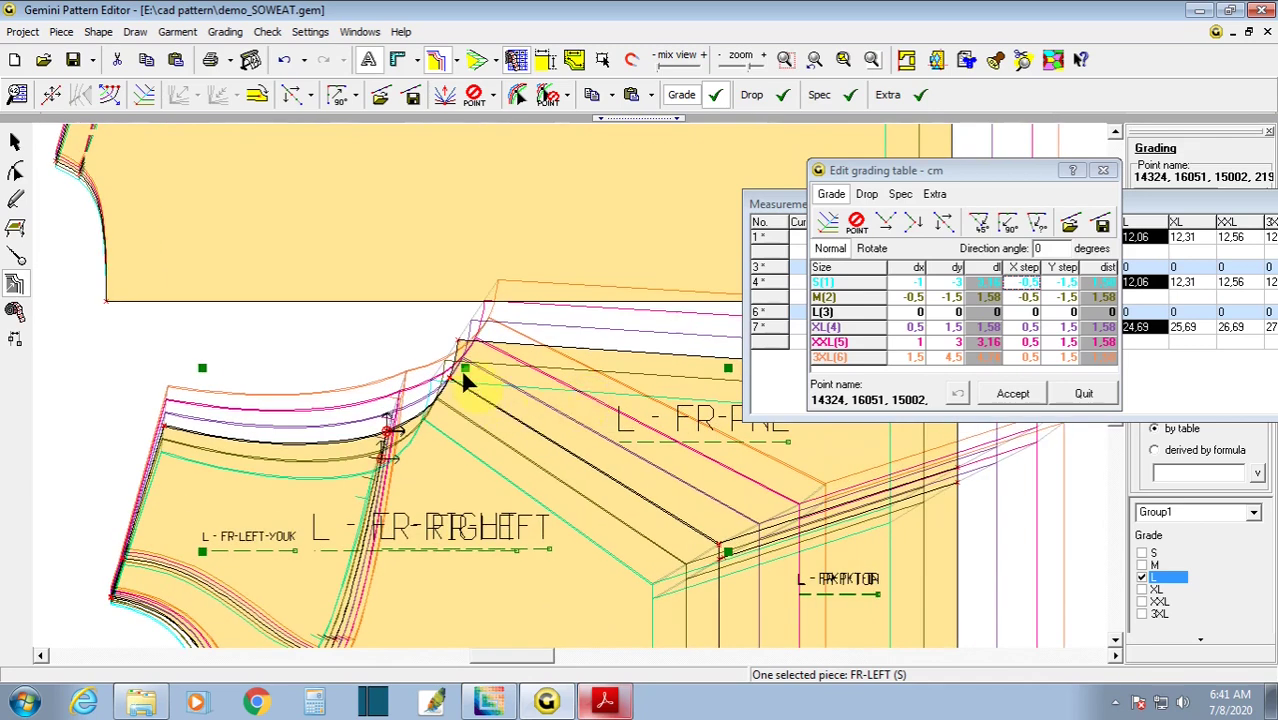
- Paste the X grading onto the FR-PNL neckline points around corner point 13681
click(458, 341)
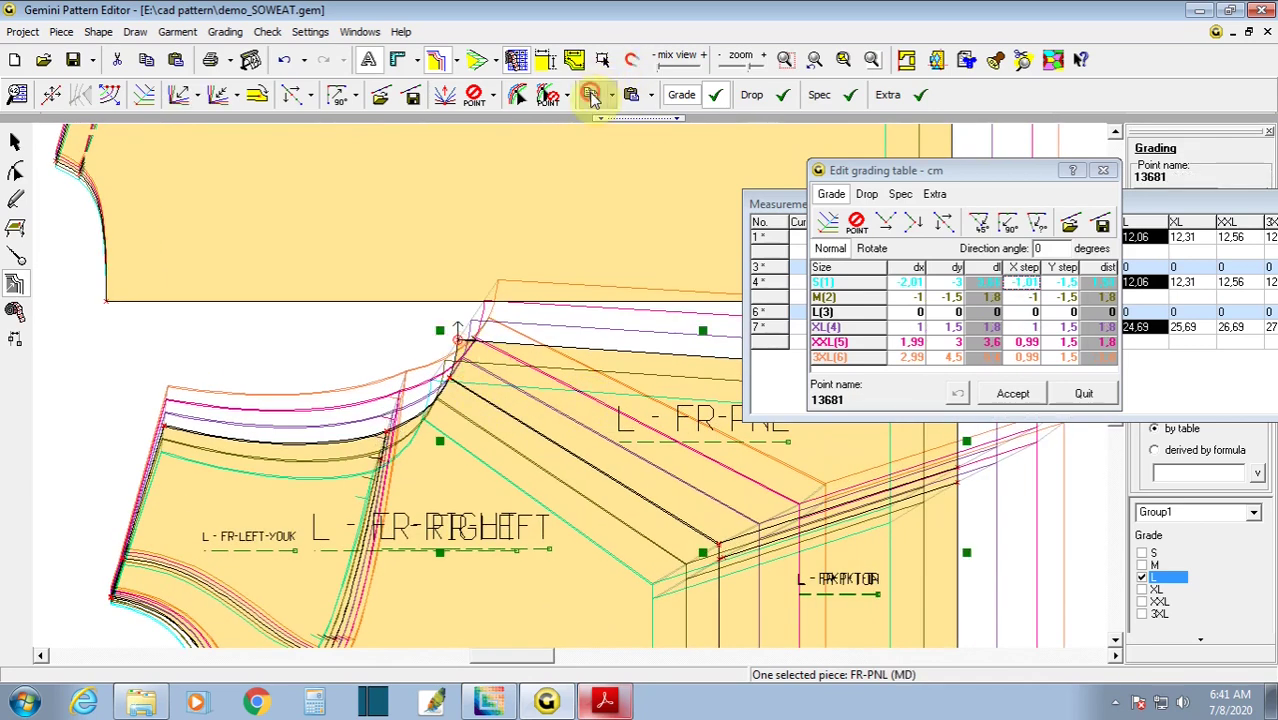
drag(356, 346, 476, 492)
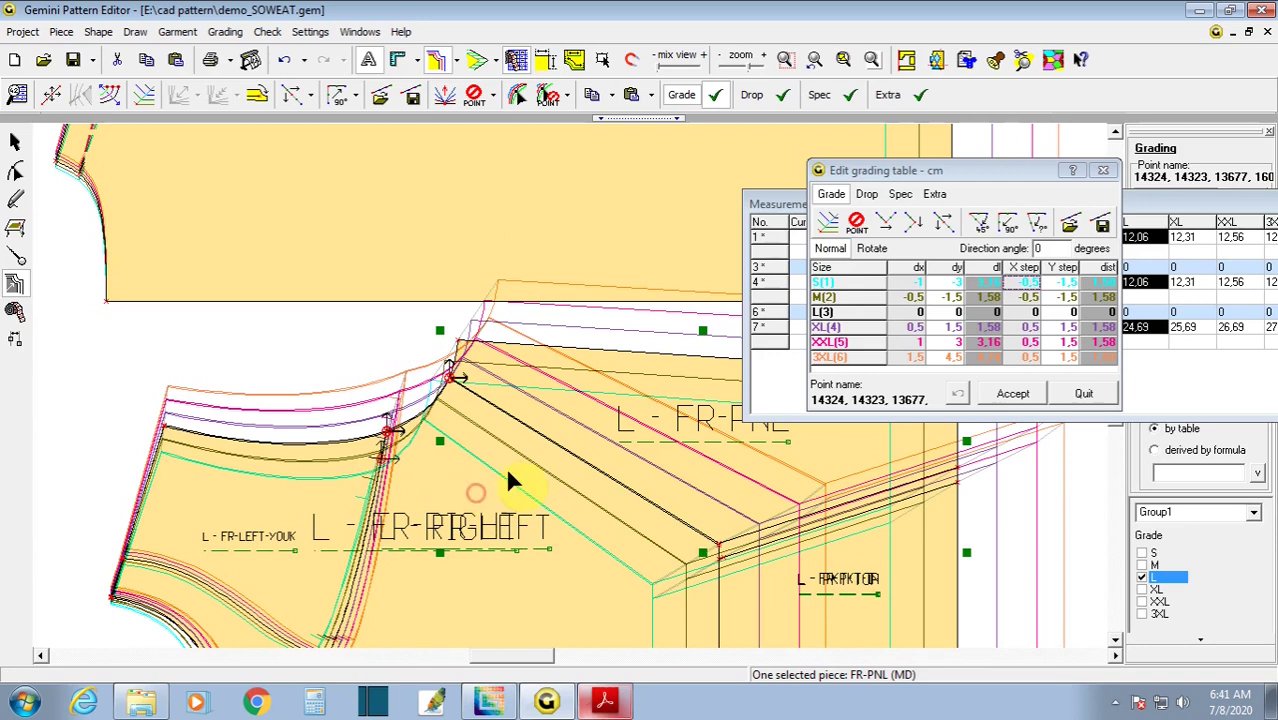
click(650, 96)
click(668, 148)
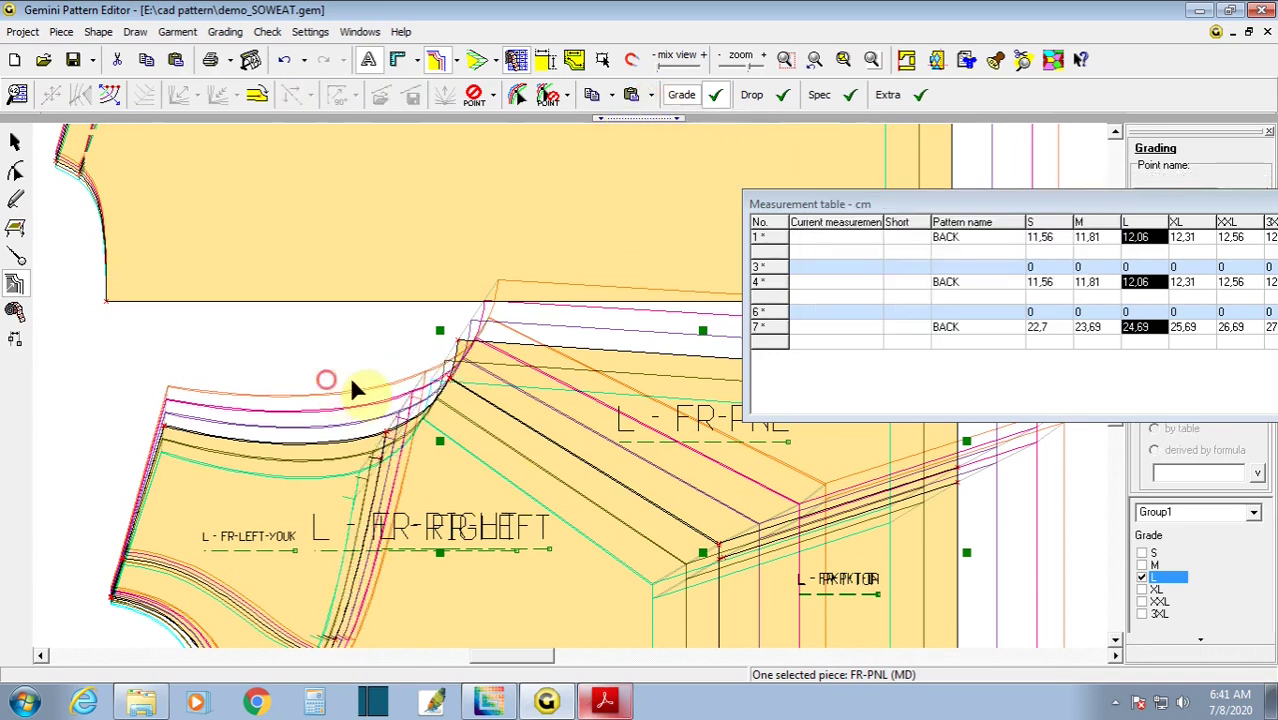
- Save the regraded pattern and dismiss the demo-version warning
scroll(530, 408, down, 2)
scroll(572, 408, up, 1)
scroll(572, 408, up, 1)
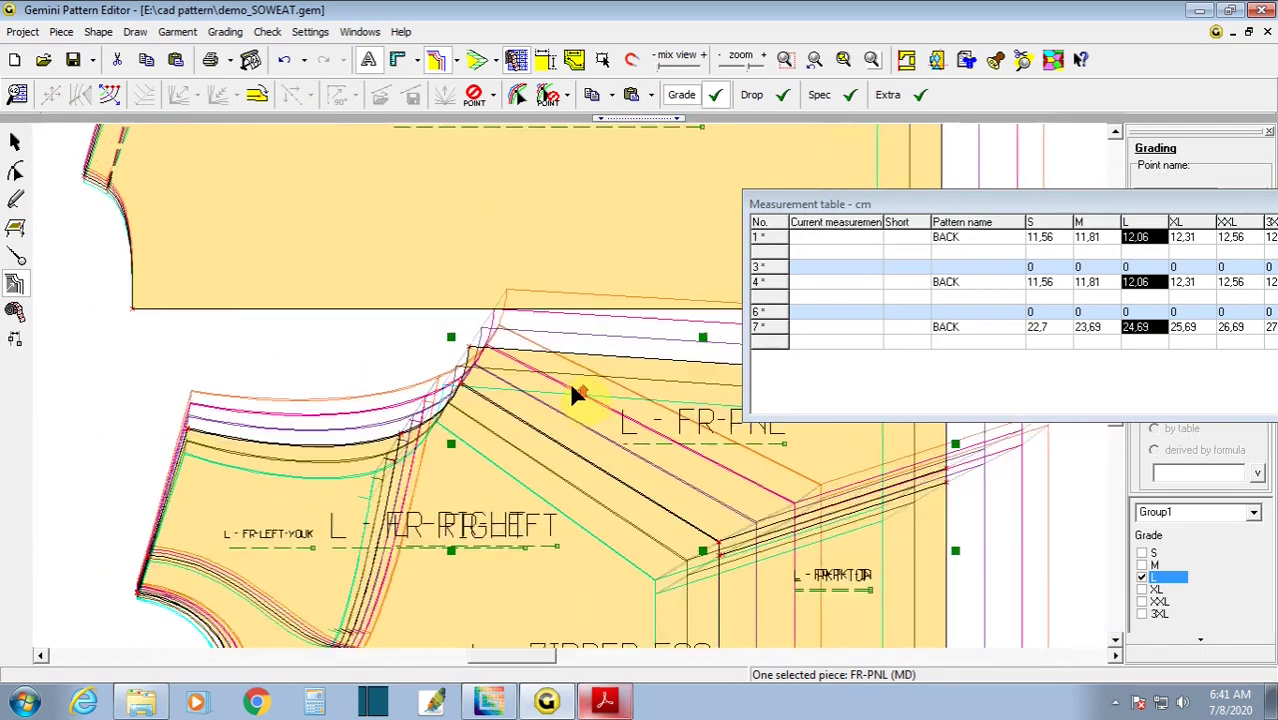
scroll(575, 400, up, 1)
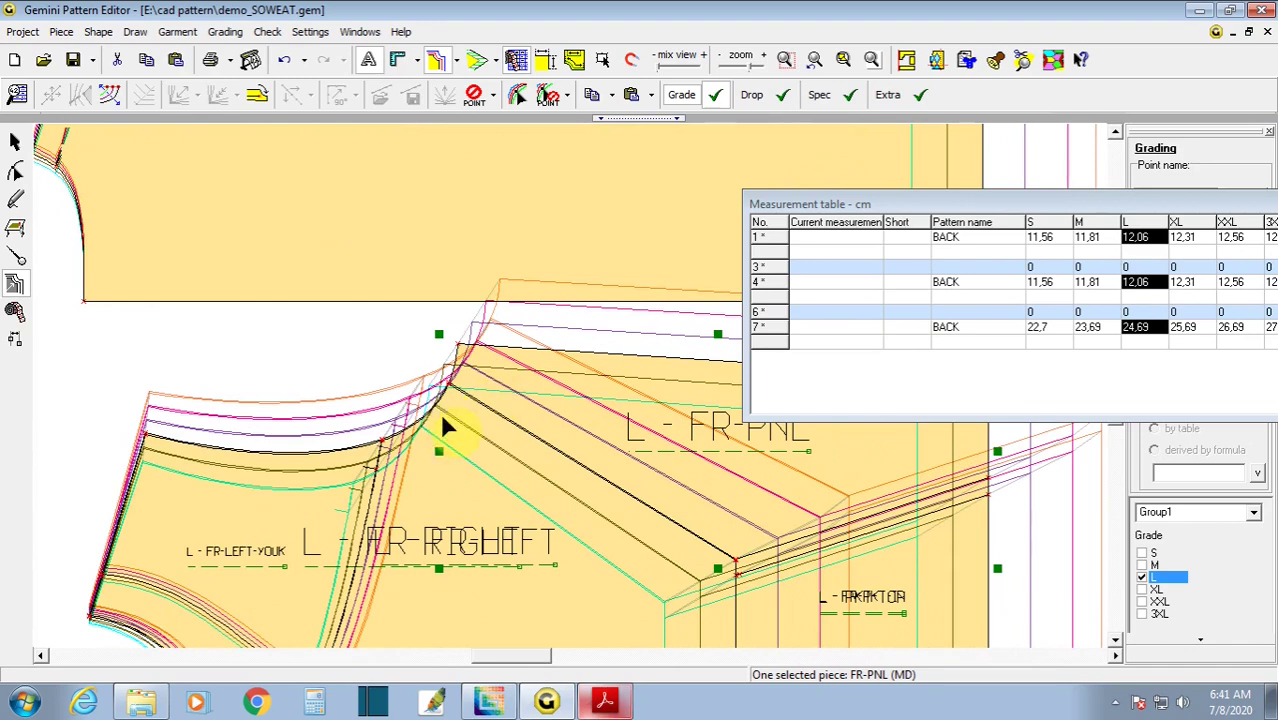
scroll(465, 415, down, 2)
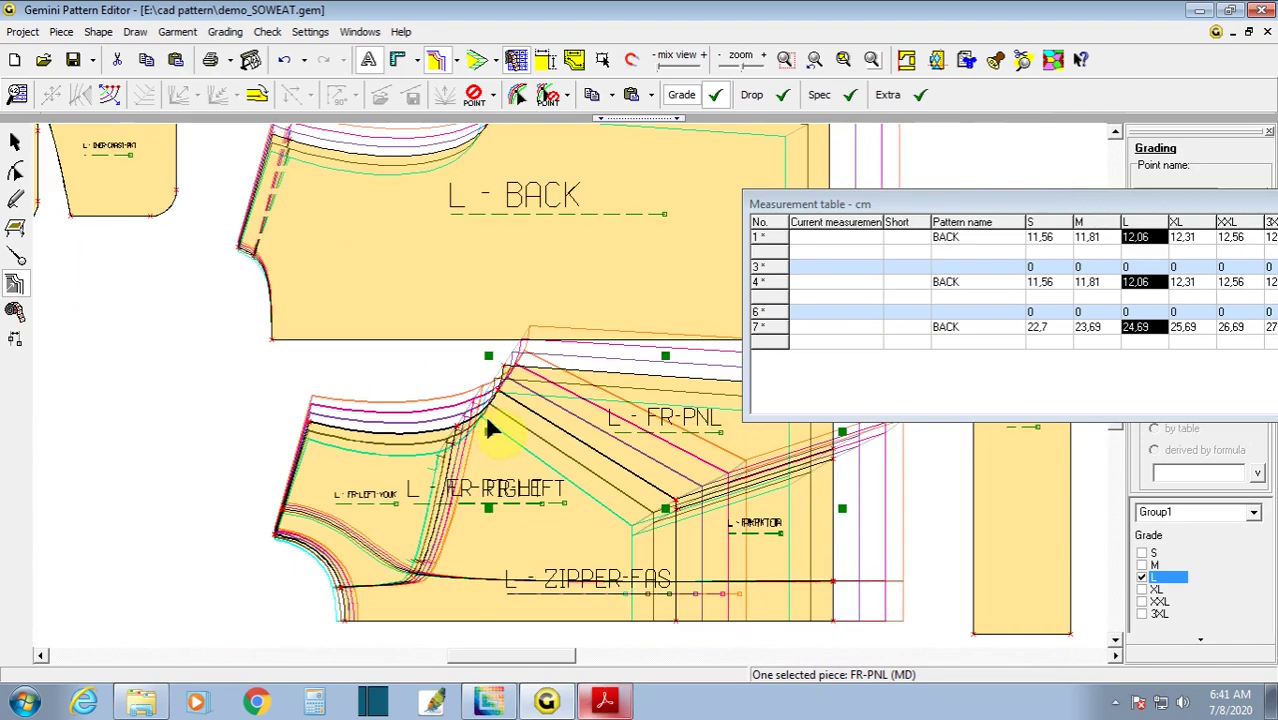
click(73, 60)
click(713, 411)
- Close the measurement table listing the BACK 22,7–27,69 cm row
scroll(255, 395, down, 2)
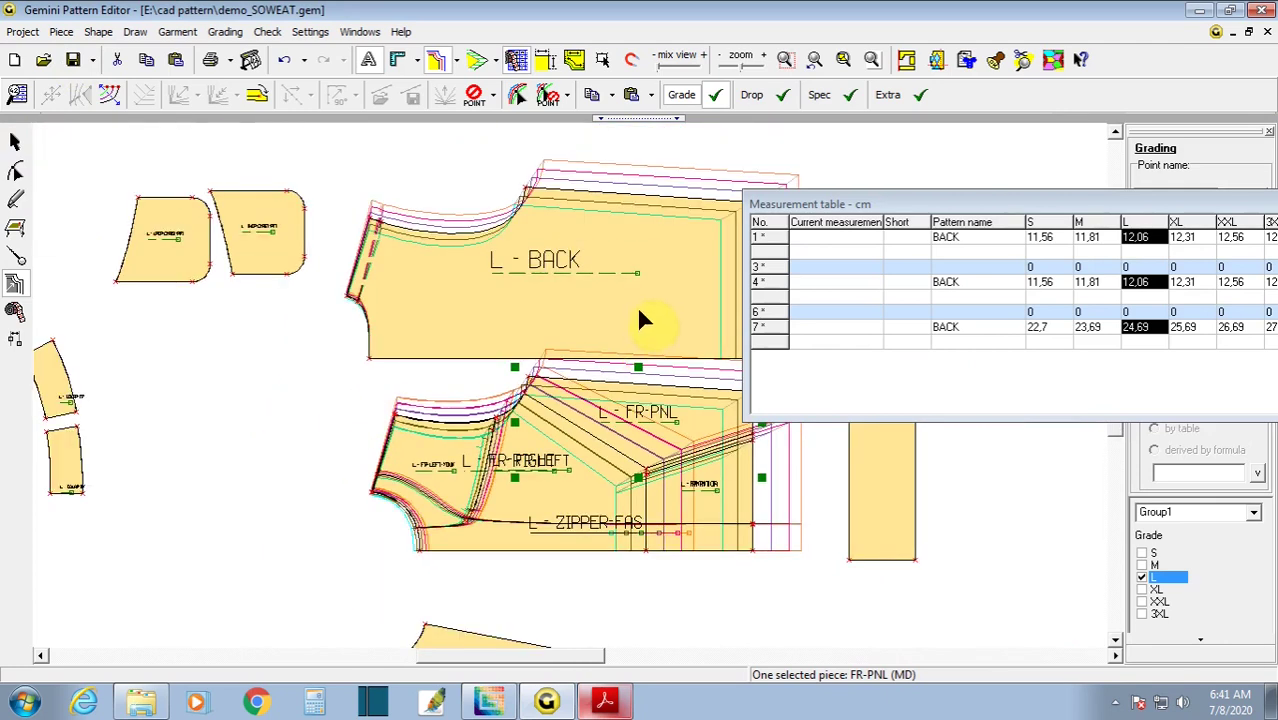
mouse_move(888, 210)
mouse_down()
mouse_move(590, 335)
mouse_move(531, 332)
mouse_up()
click(981, 325)
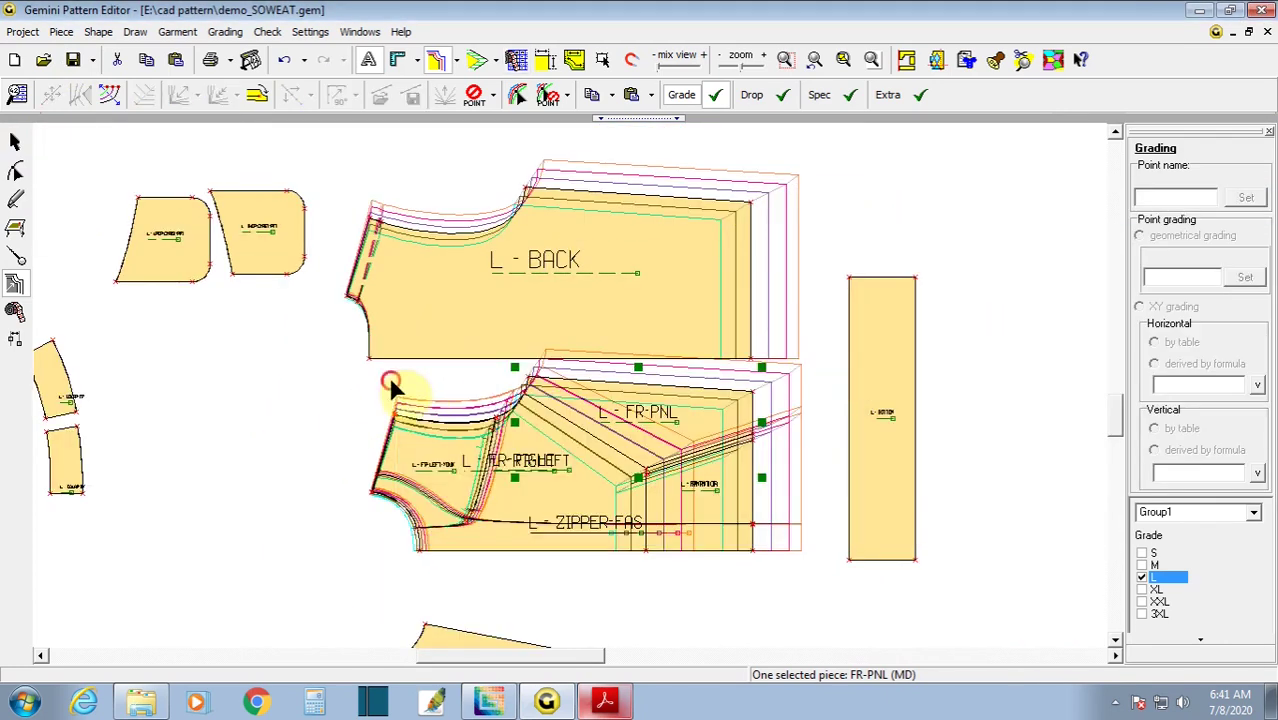
scroll(513, 442, up, 1)
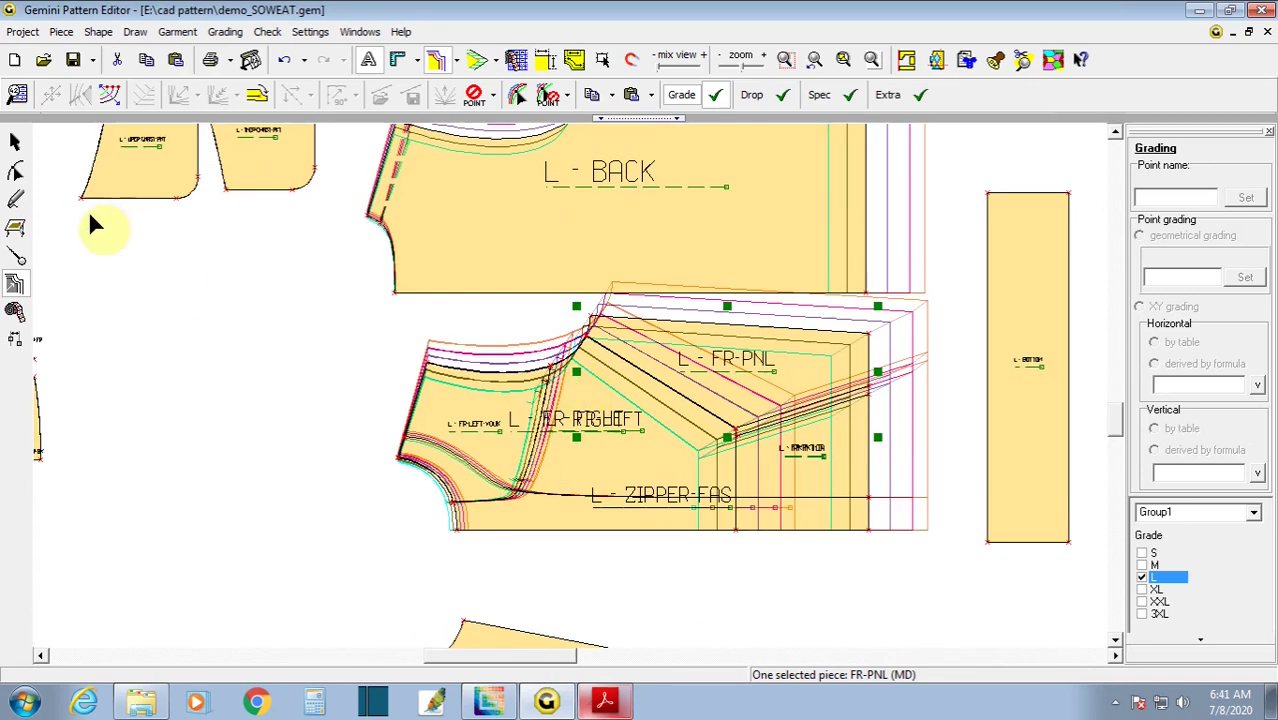
- Drag the BACK piece down over the front pieces so the necklines overlap
click(14, 141)
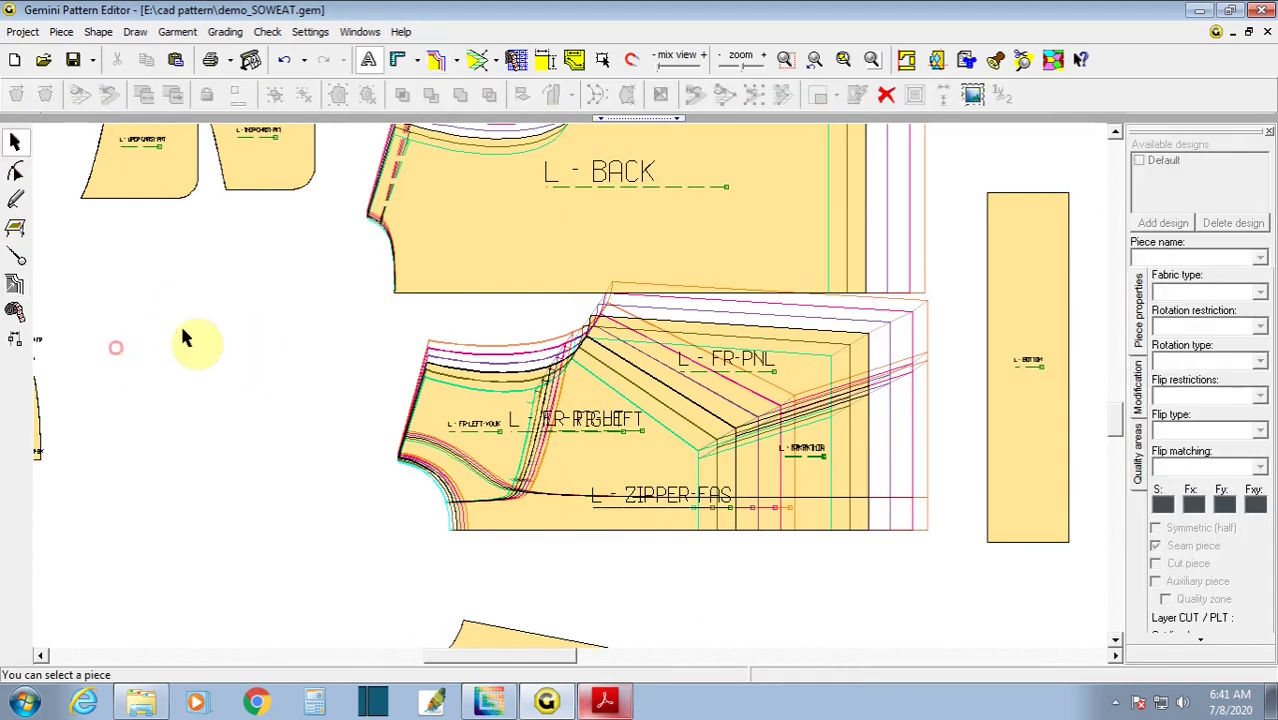
click(271, 322)
scroll(355, 338, down, 2)
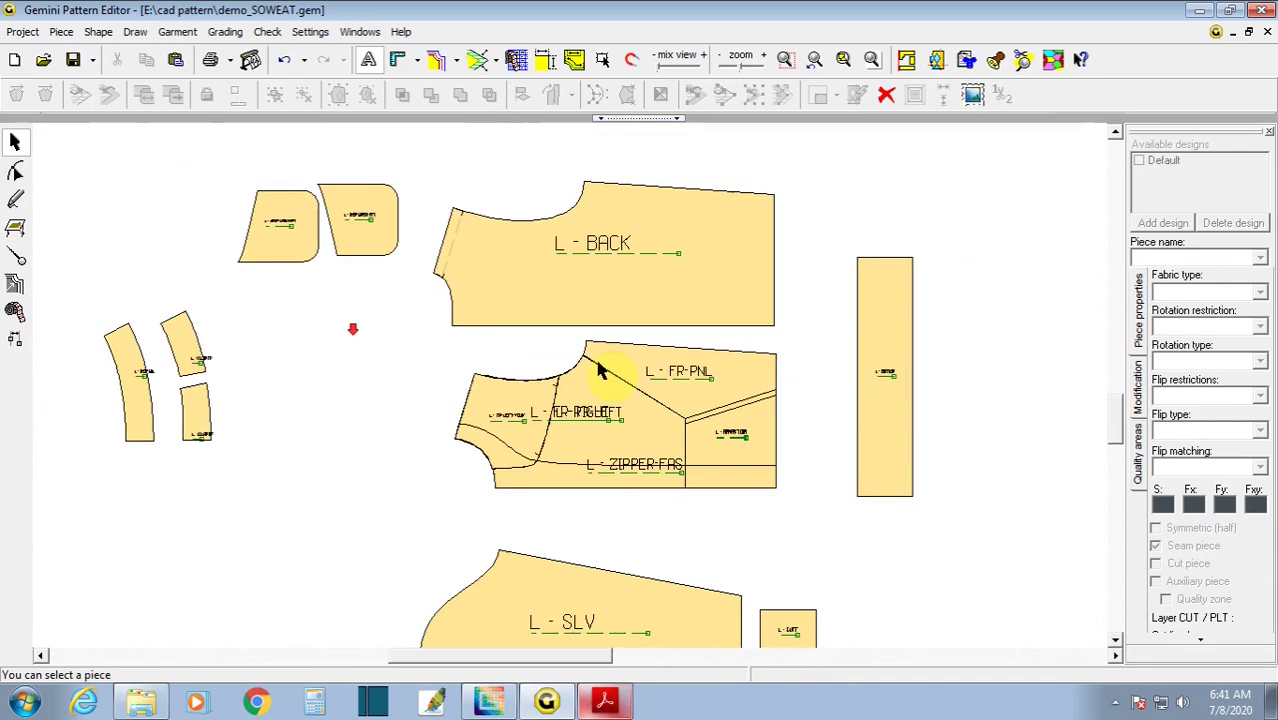
scroll(575, 393, up, 1)
click(575, 393)
mouse_move(536, 226)
mouse_down()
mouse_move(540, 450)
mouse_move(536, 428)
mouse_up()
scroll(599, 371, up, 2)
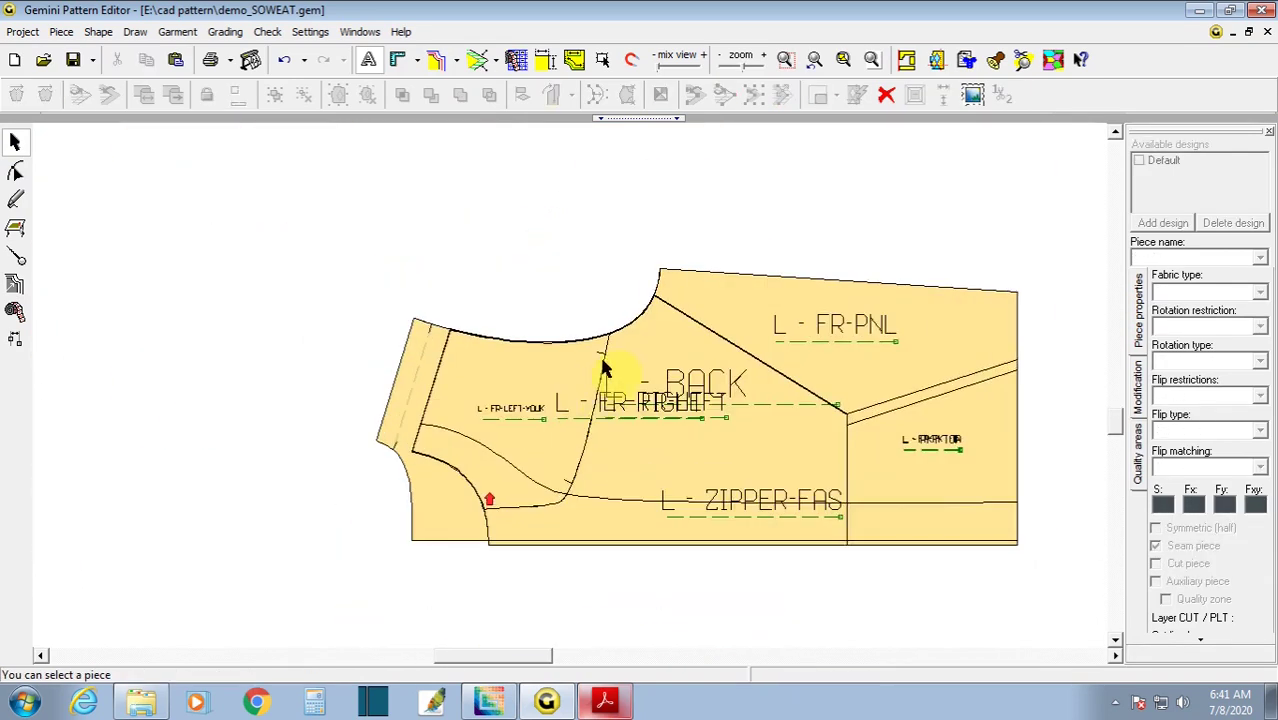
scroll(573, 393, up, 2)
scroll(573, 393, up, 1)
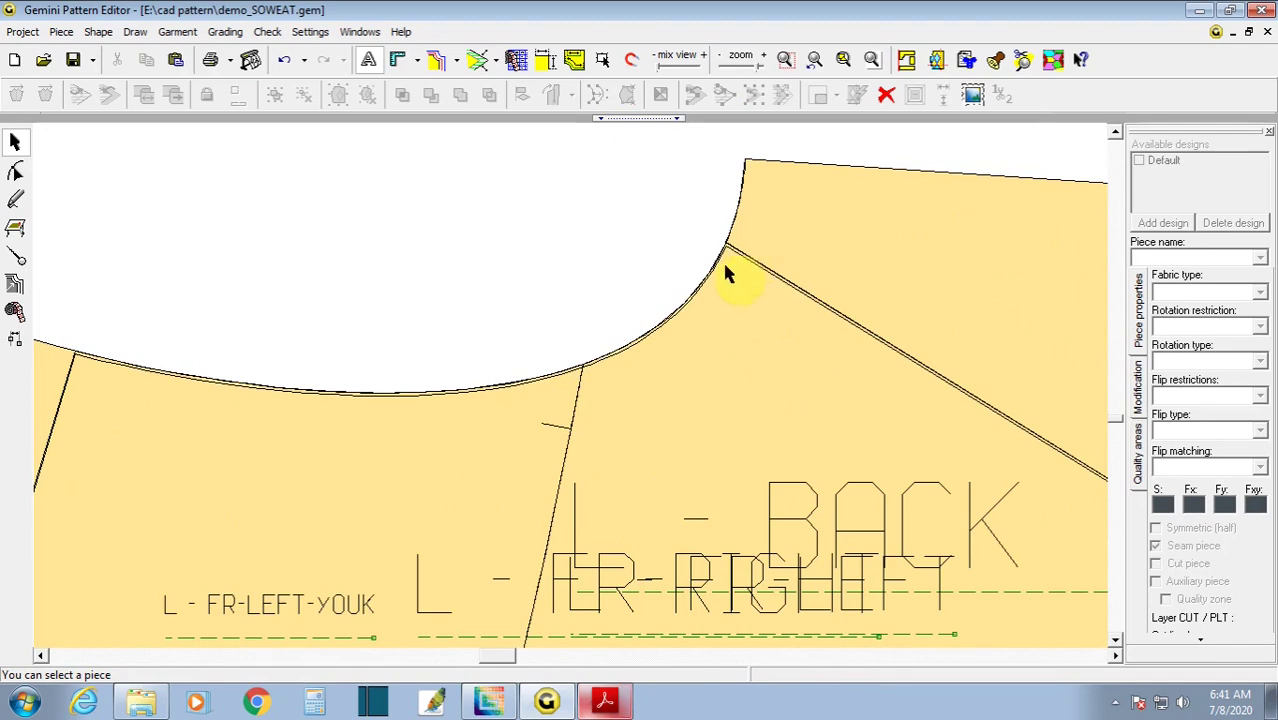
scroll(724, 268, down, 3)
scroll(560, 400, up, 1)
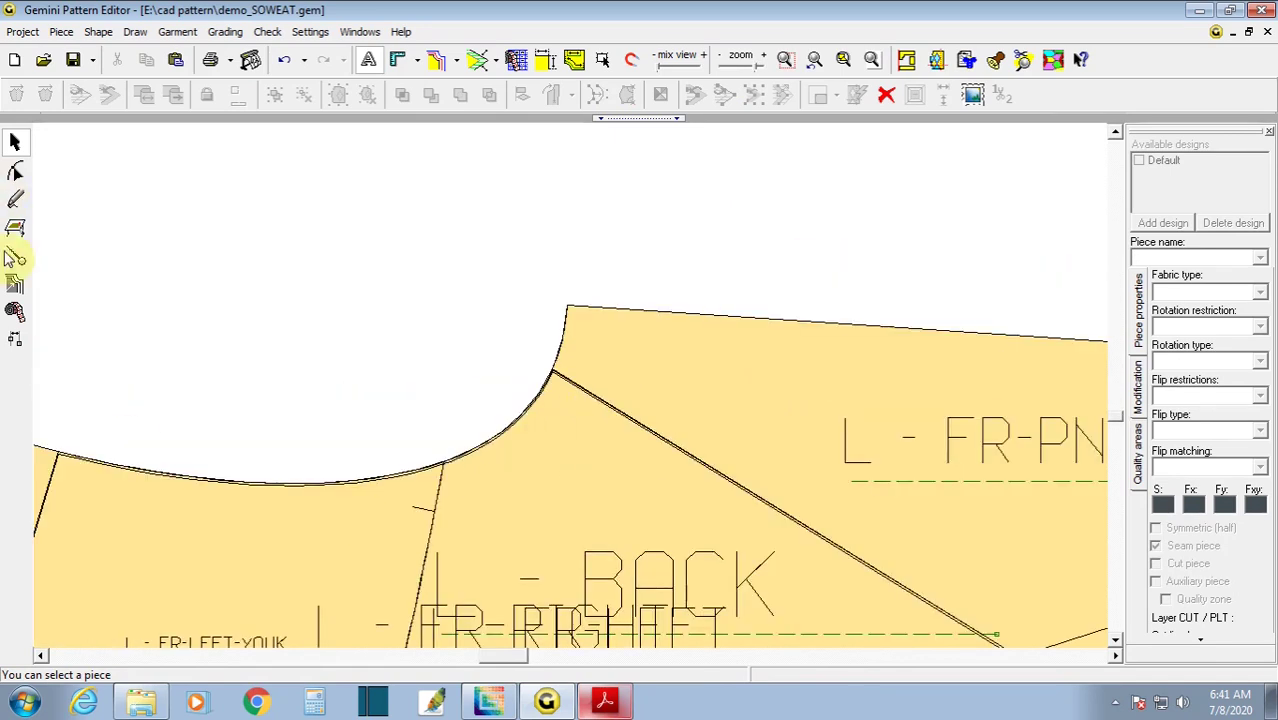
click(15, 284)
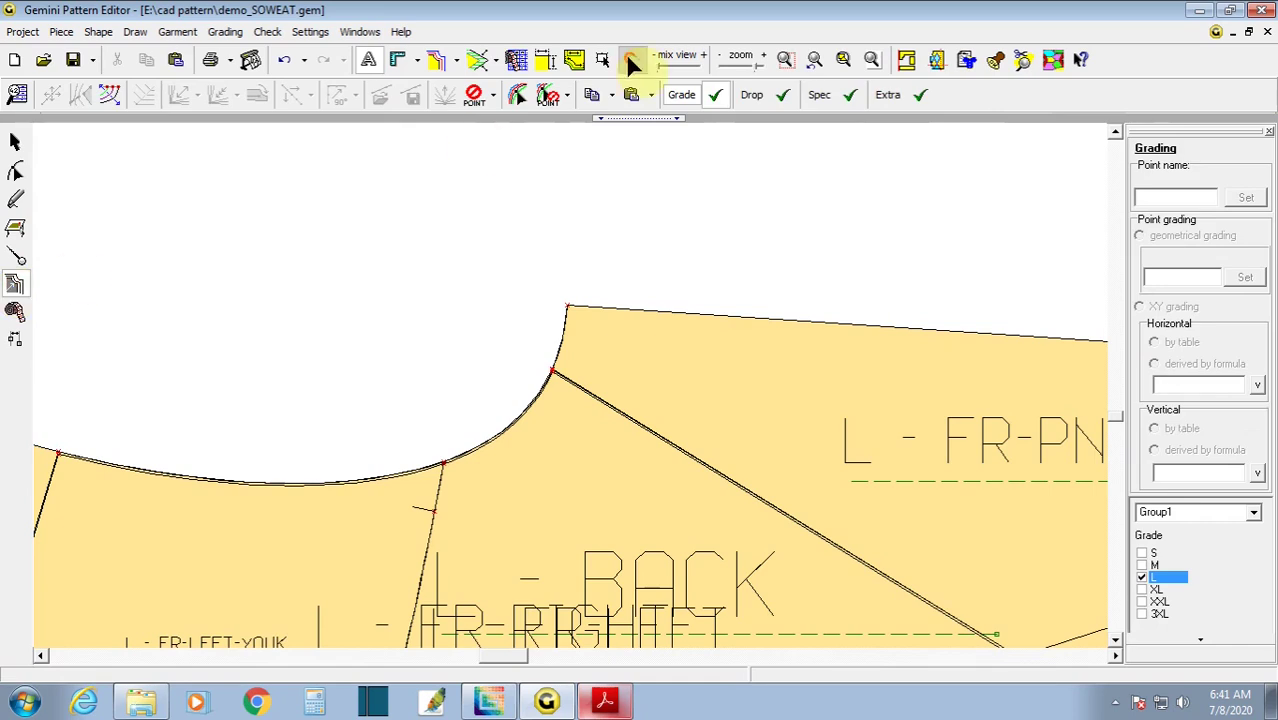
- Using Modify shape on base size, move the 3XL FR-RIGHT neckline point onto the other outline
click(512, 94)
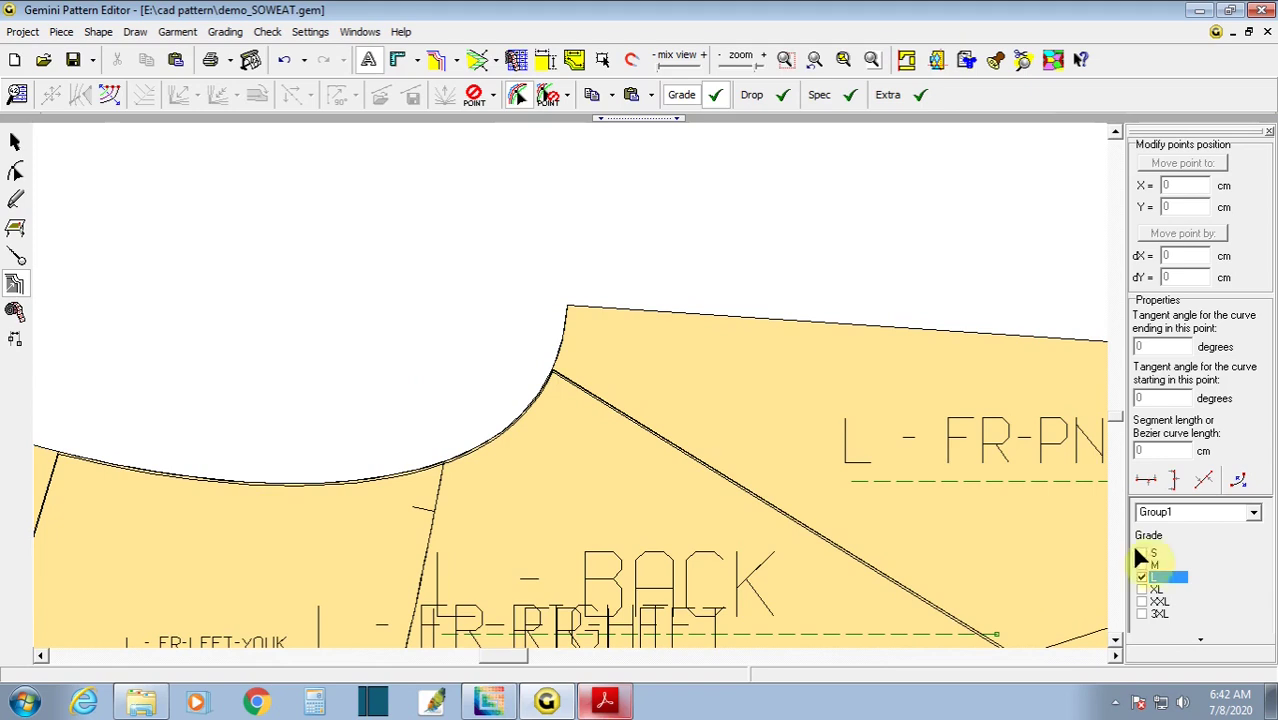
click(1142, 614)
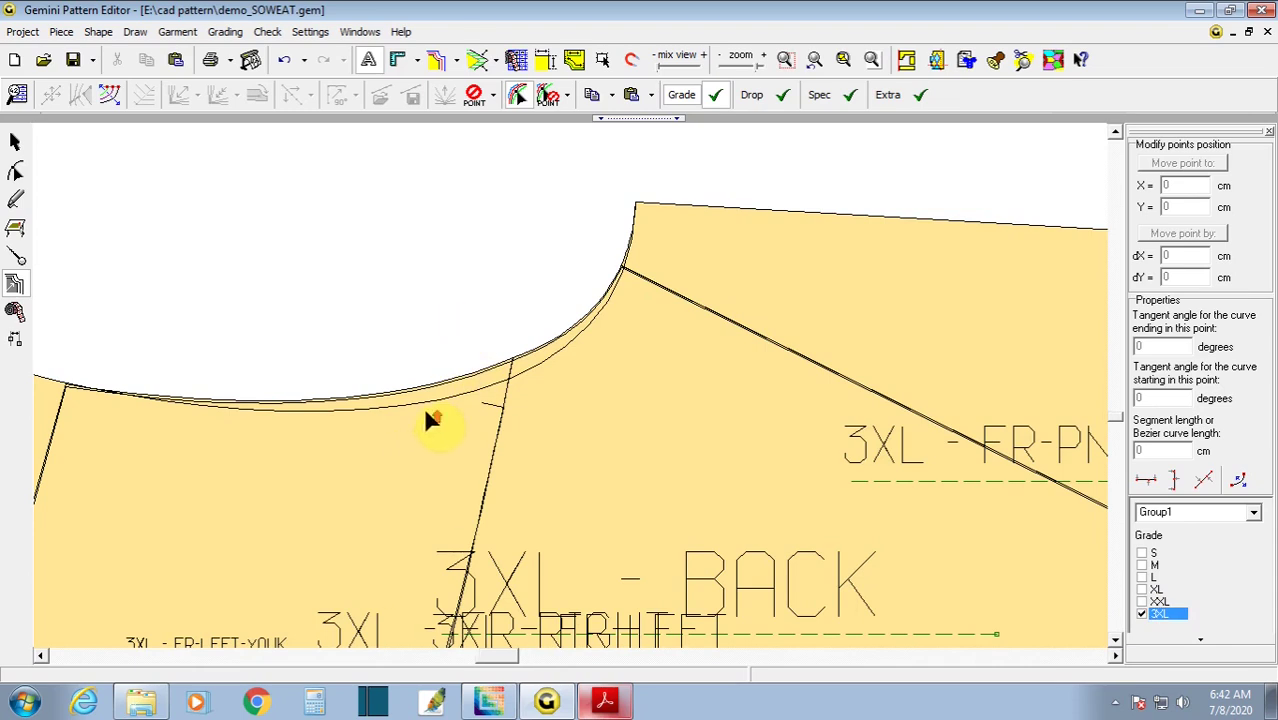
middle_drag(423, 410, 590, 388)
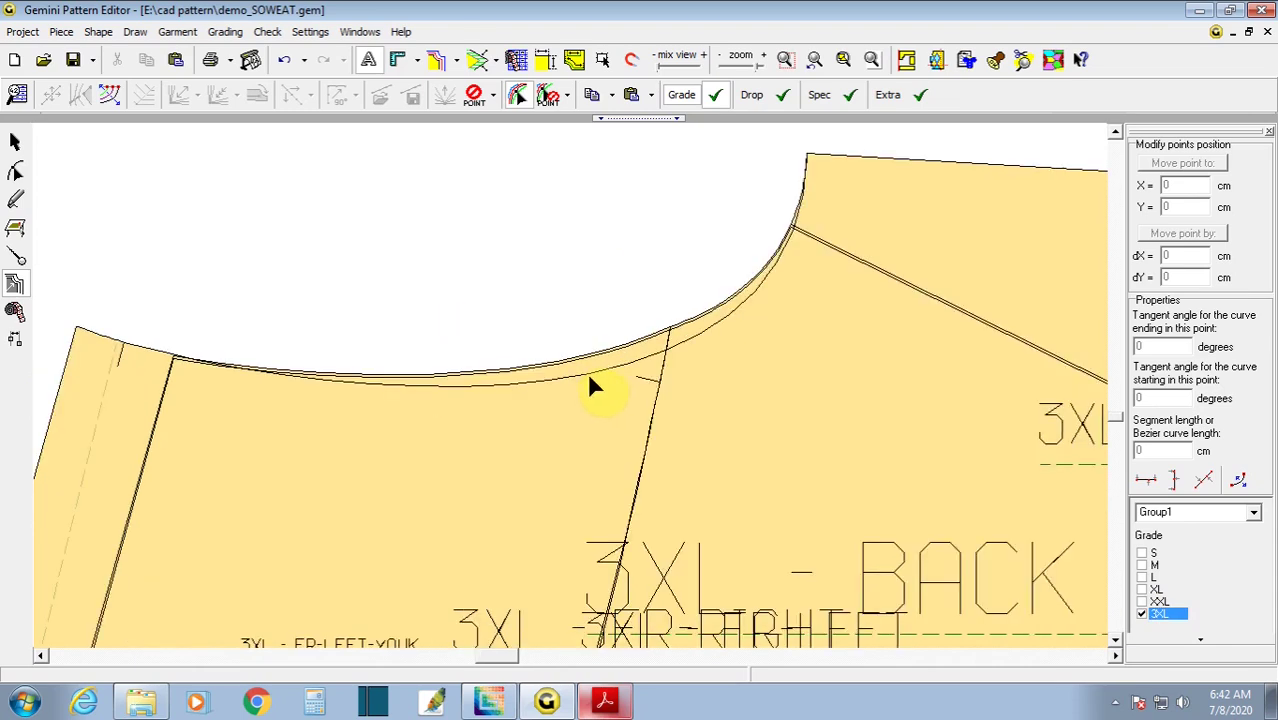
click(672, 340)
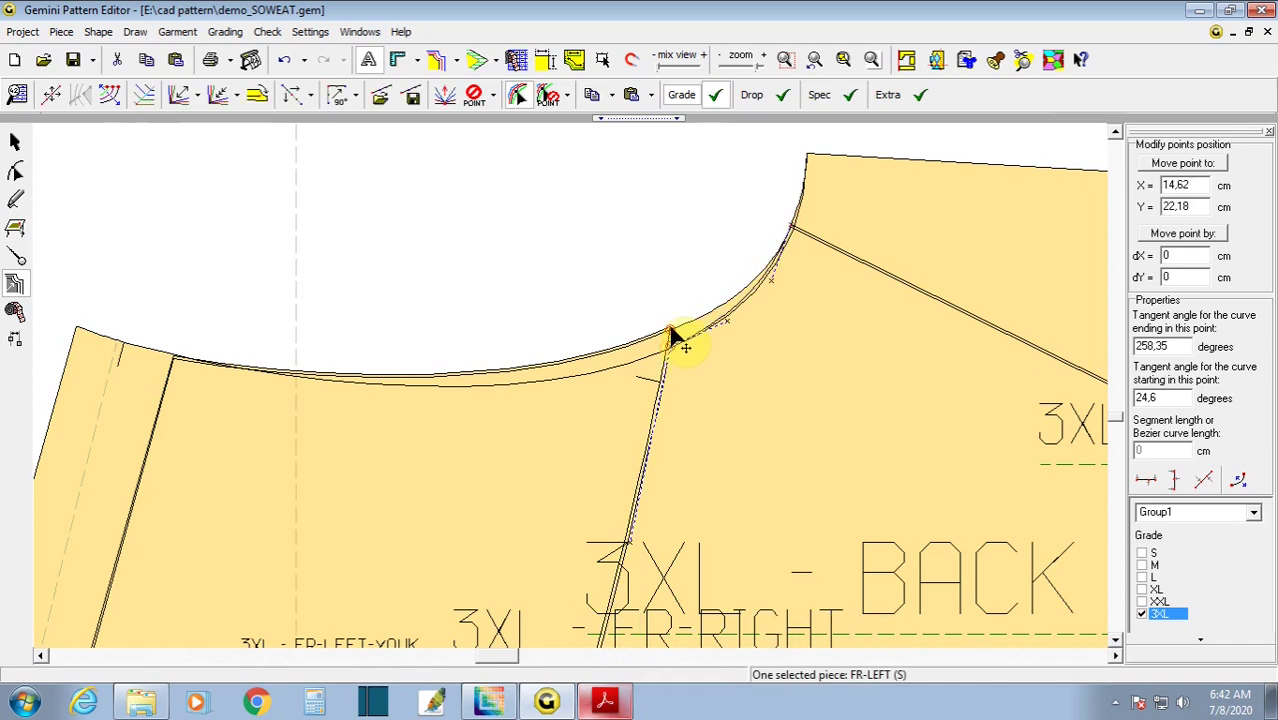
click(671, 348)
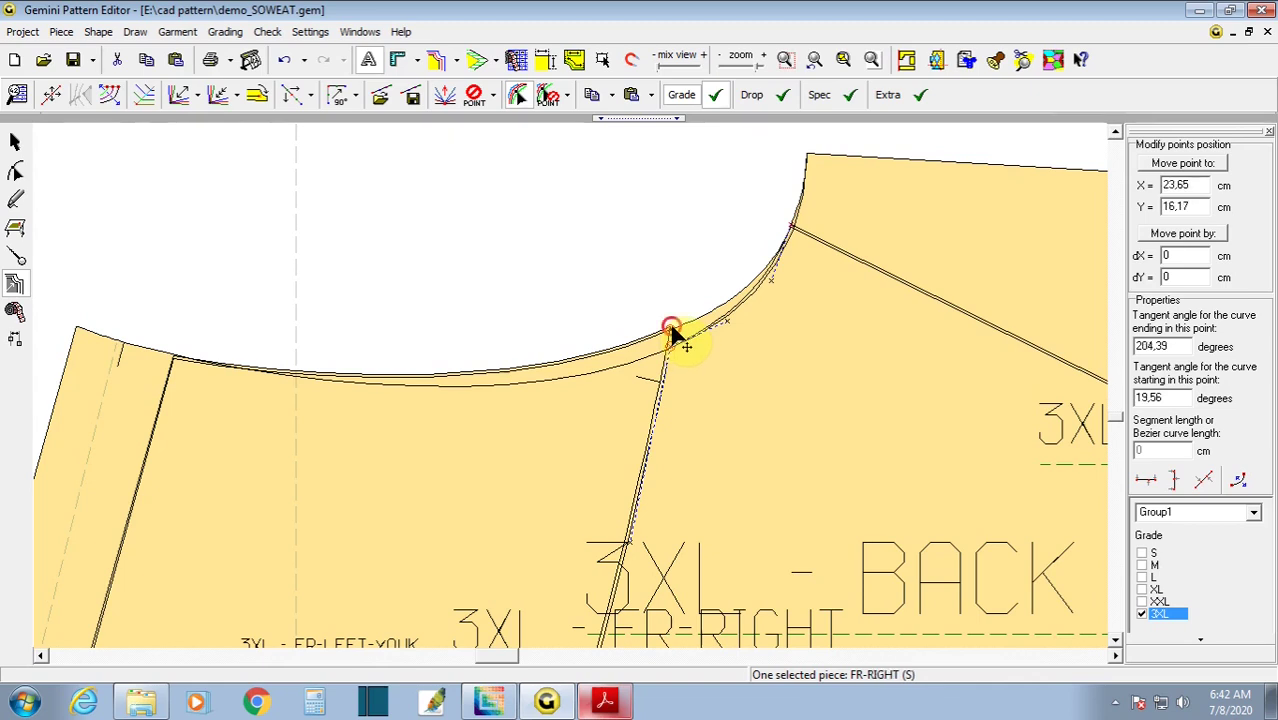
drag(671, 351, 671, 336)
click(670, 340)
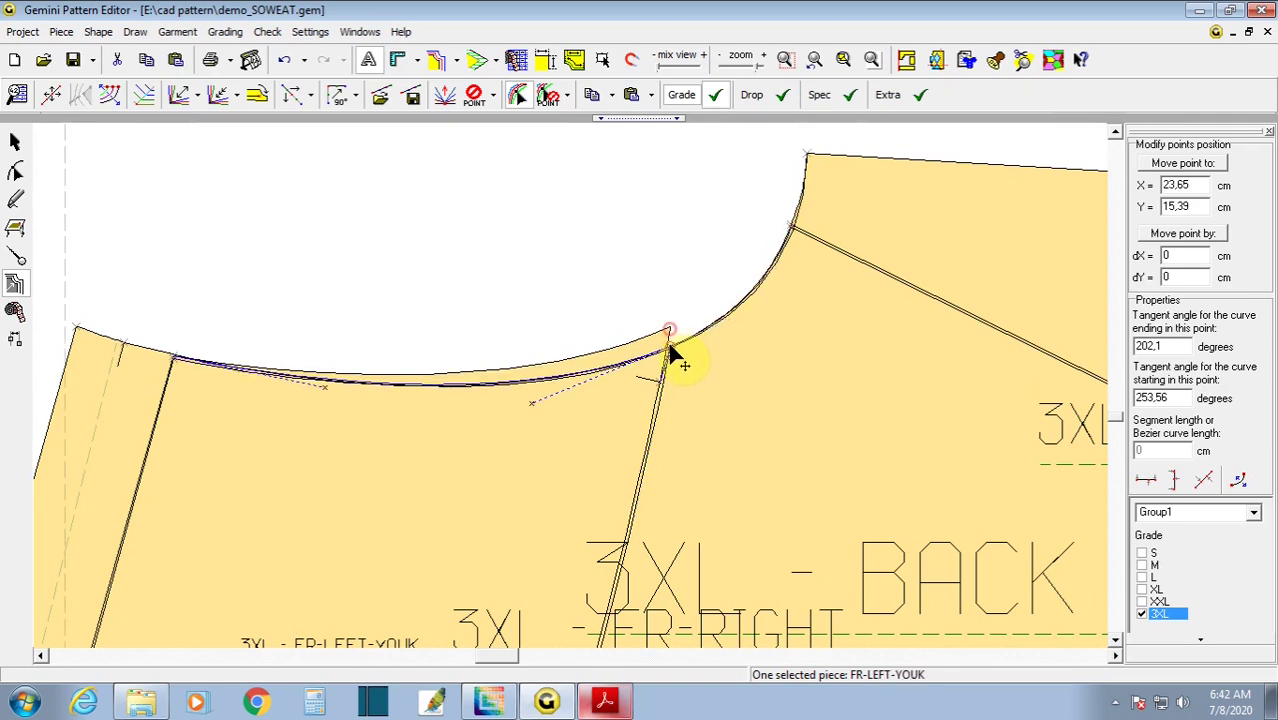
- Move the XXL front neckline point down to line up with the other pieces
click(1150, 601)
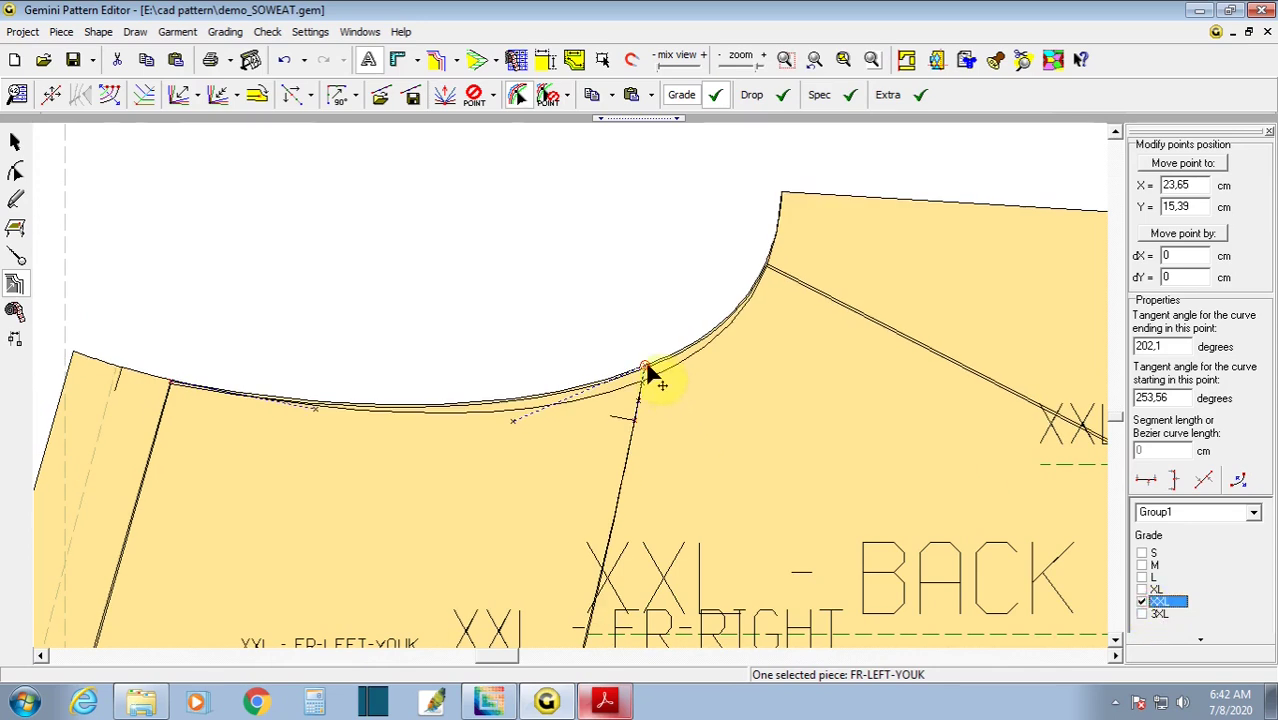
drag(648, 372, 650, 388)
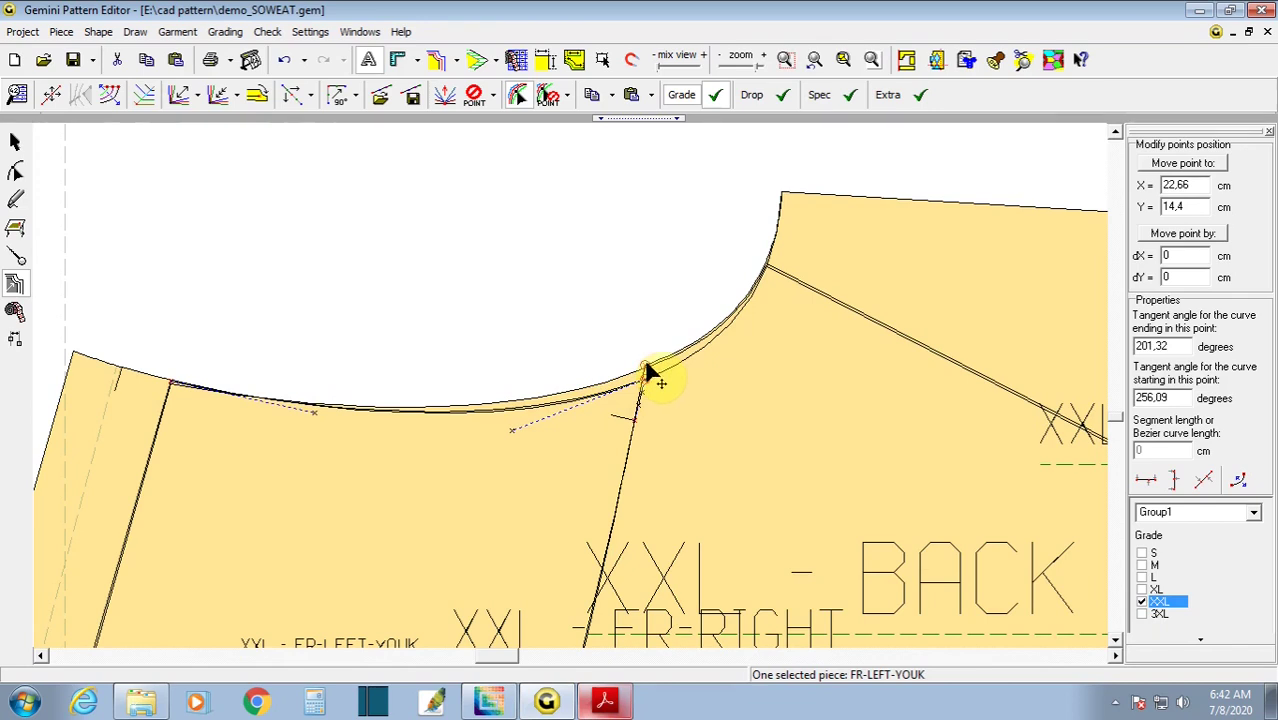
click(647, 372)
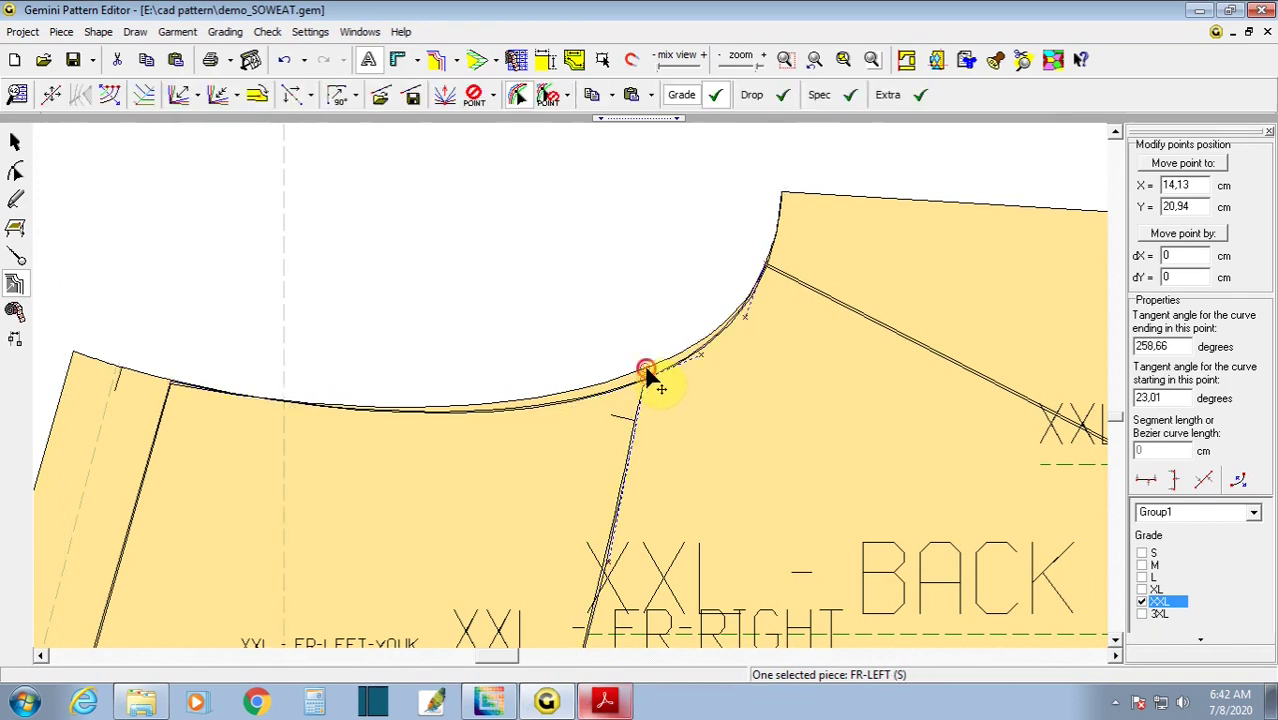
click(647, 372)
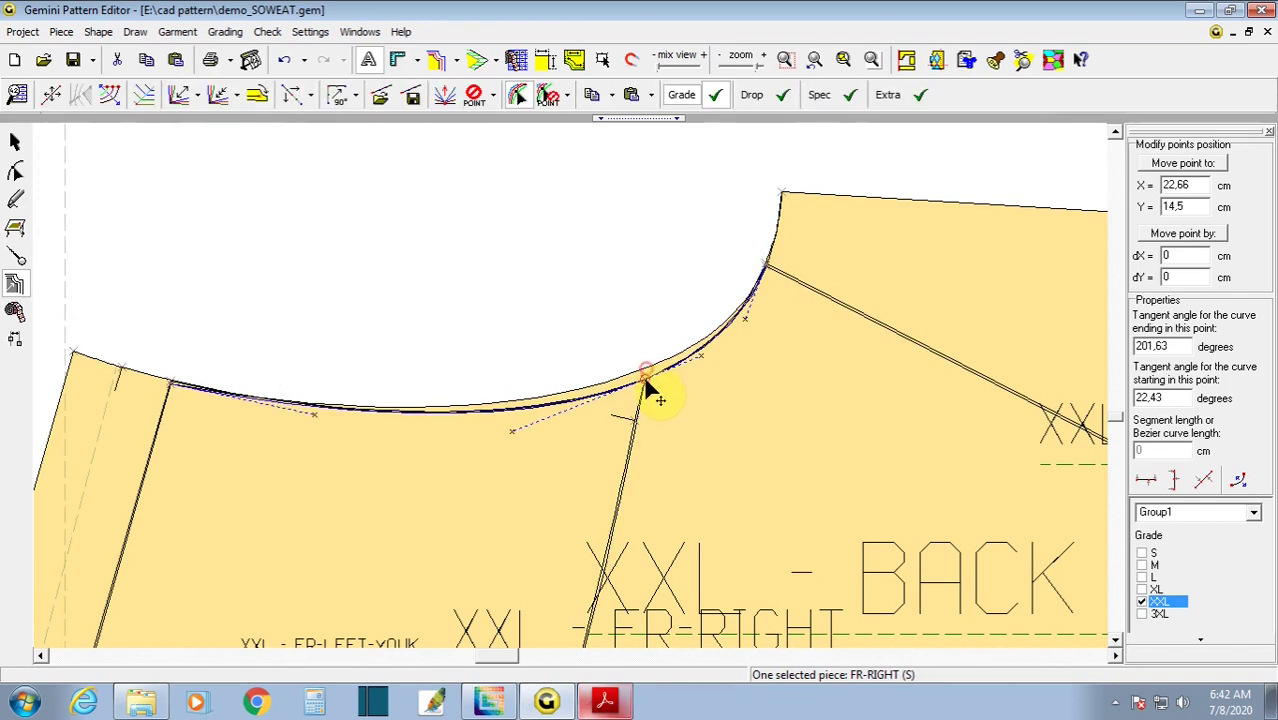
- Nudge the XL front neckline junction point down so the neck curves run together
click(1143, 590)
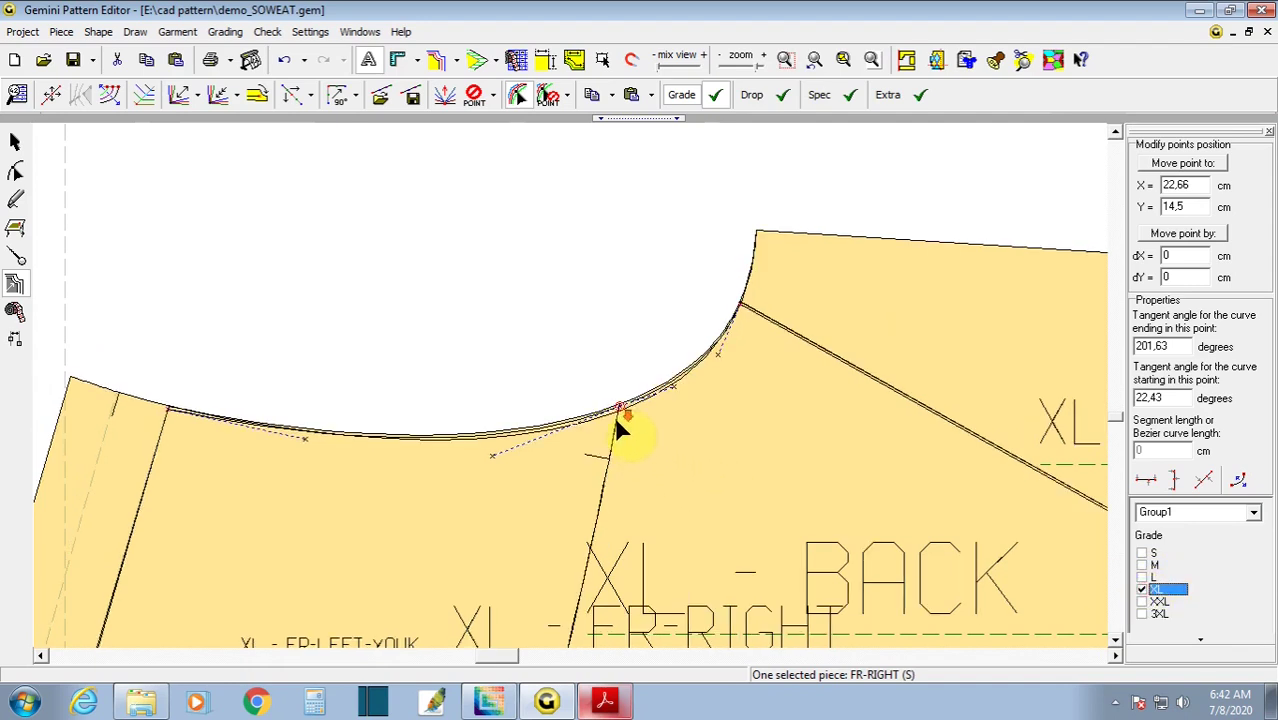
scroll(631, 434, up, 2)
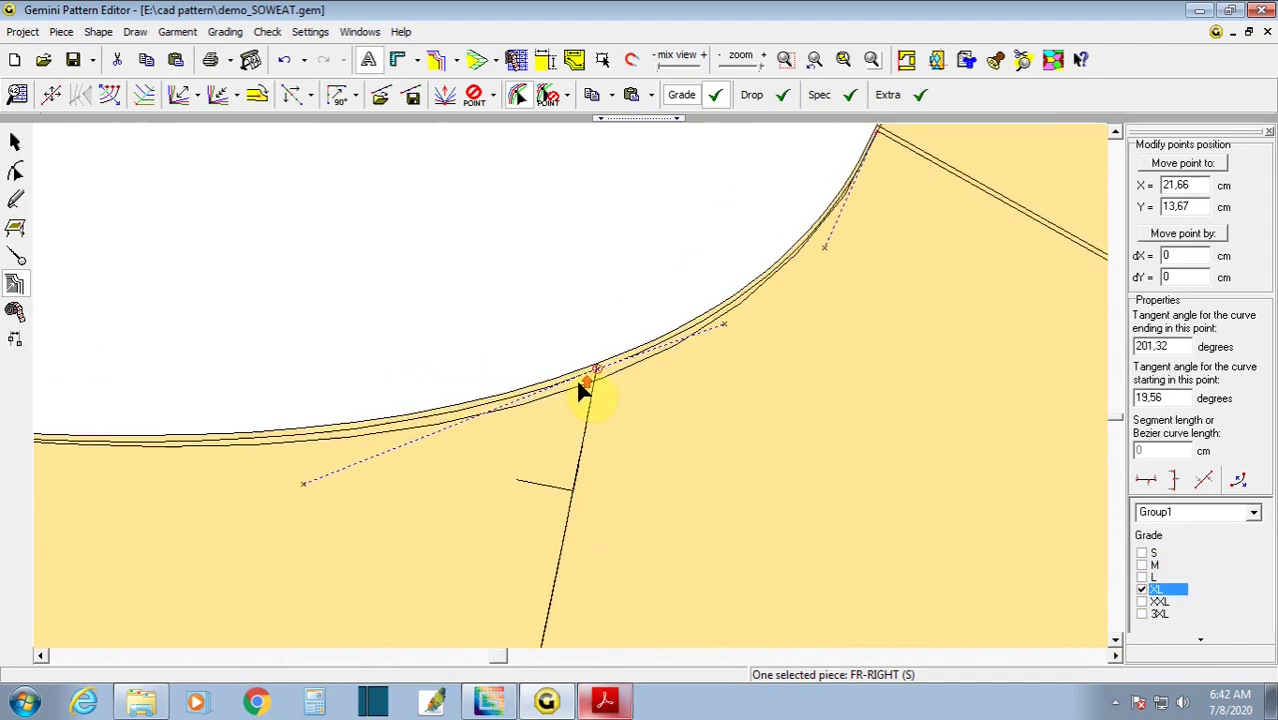
drag(595, 369, 594, 378)
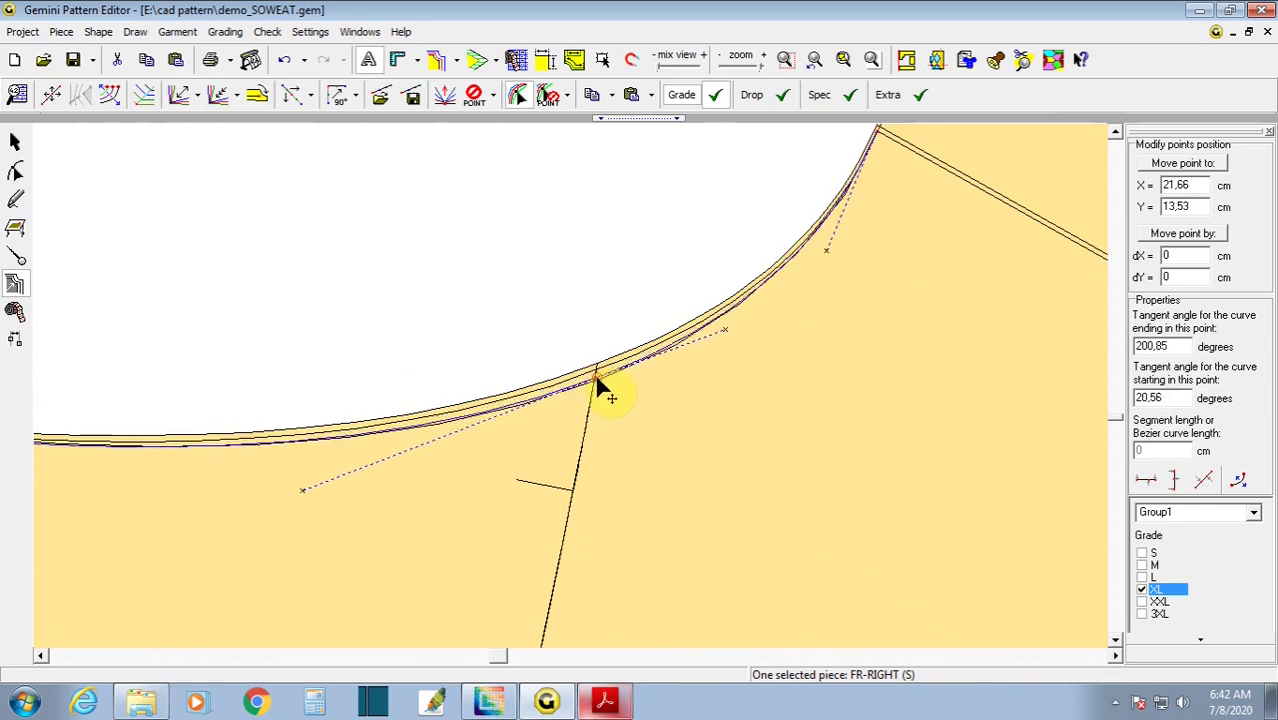
click(596, 377)
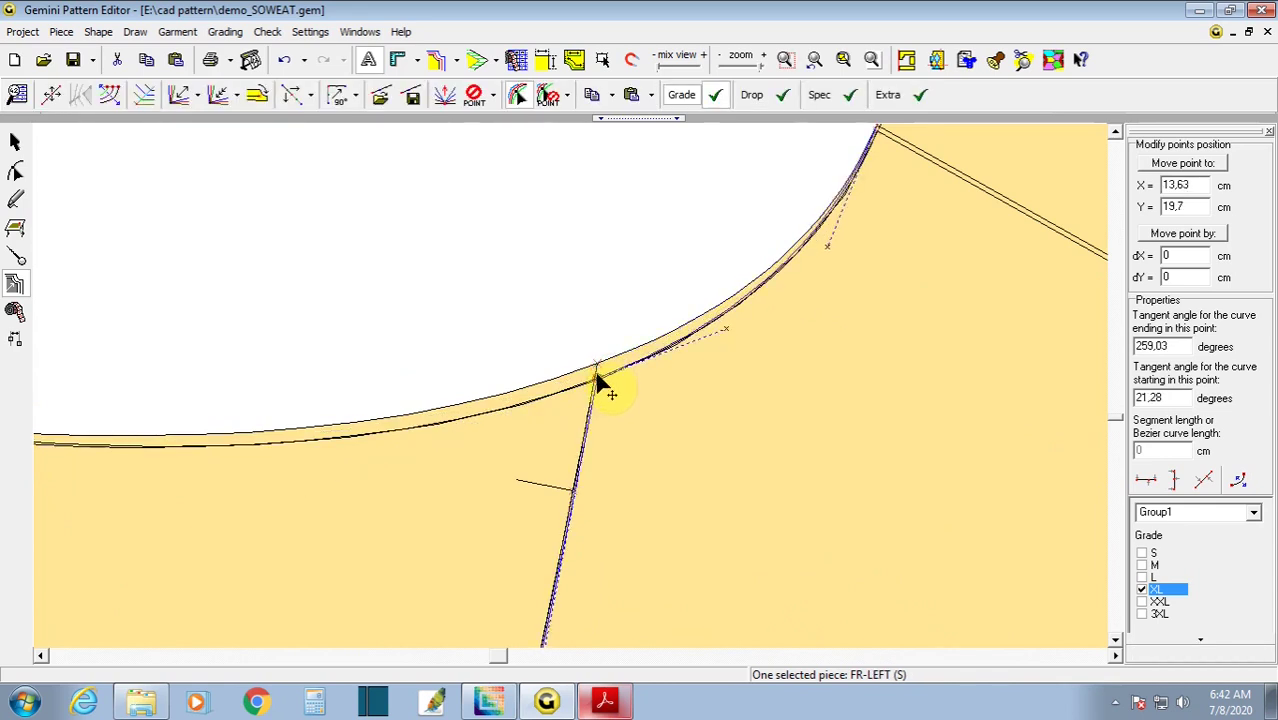
click(596, 377)
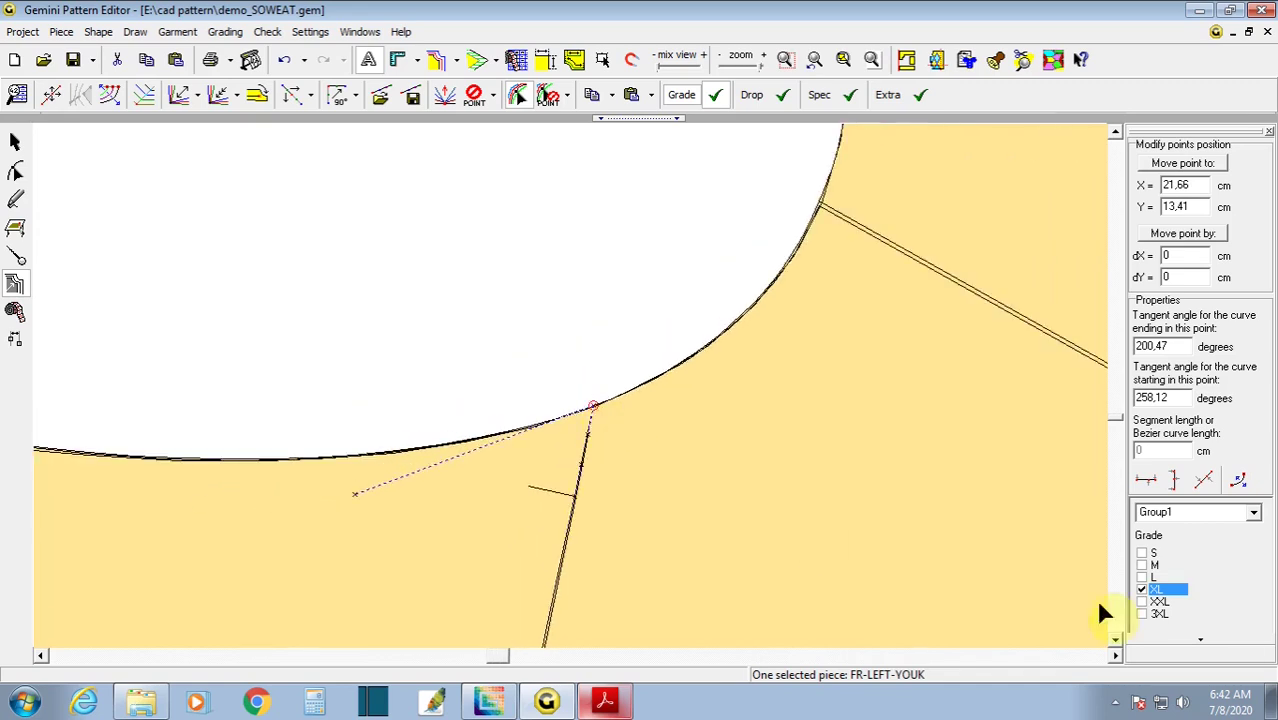
- Align the FR-LEFT-YOUK and FR-RIGHT neckline points at size L, undoing one misplaced move
click(1142, 577)
click(562, 514)
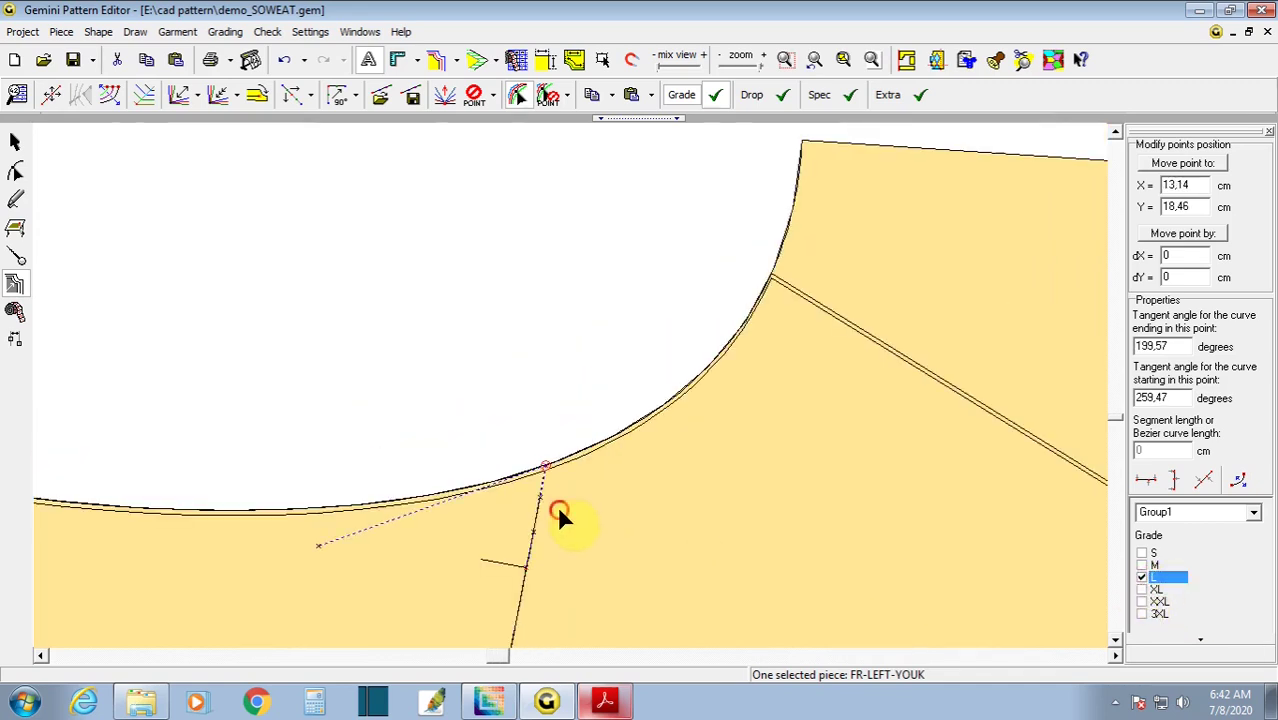
scroll(578, 398, up, 1)
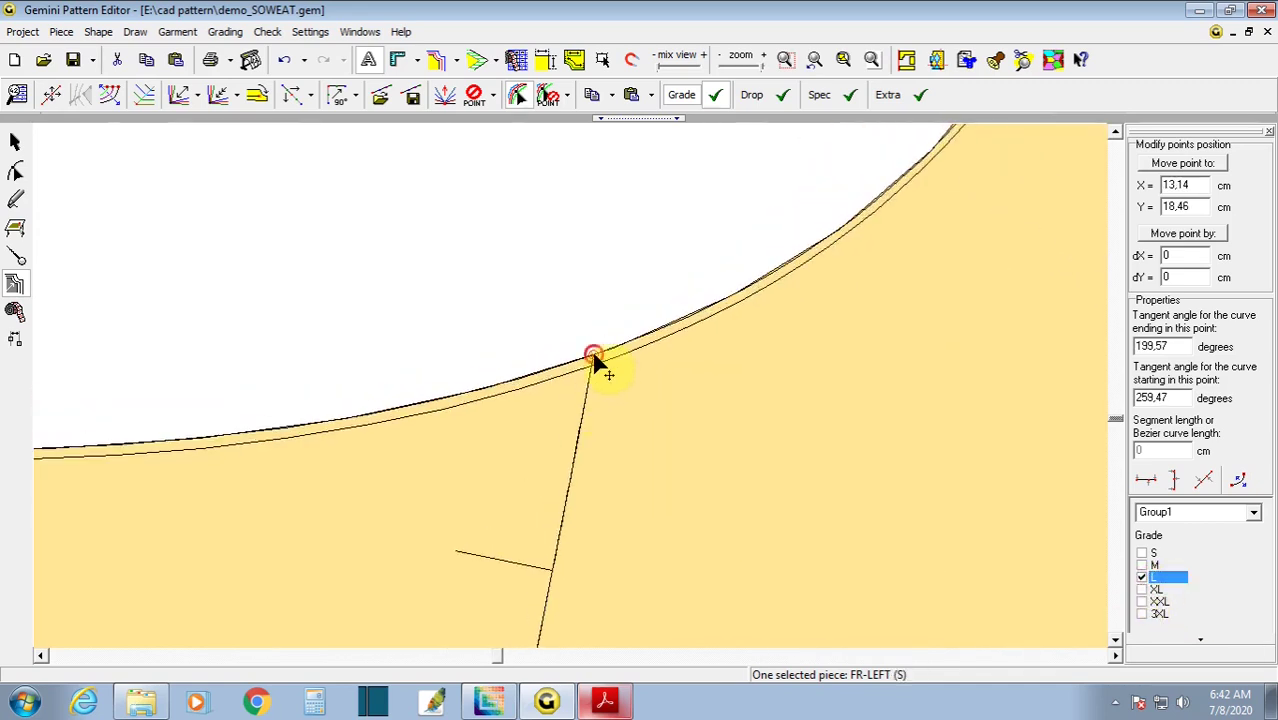
drag(594, 362, 594, 375)
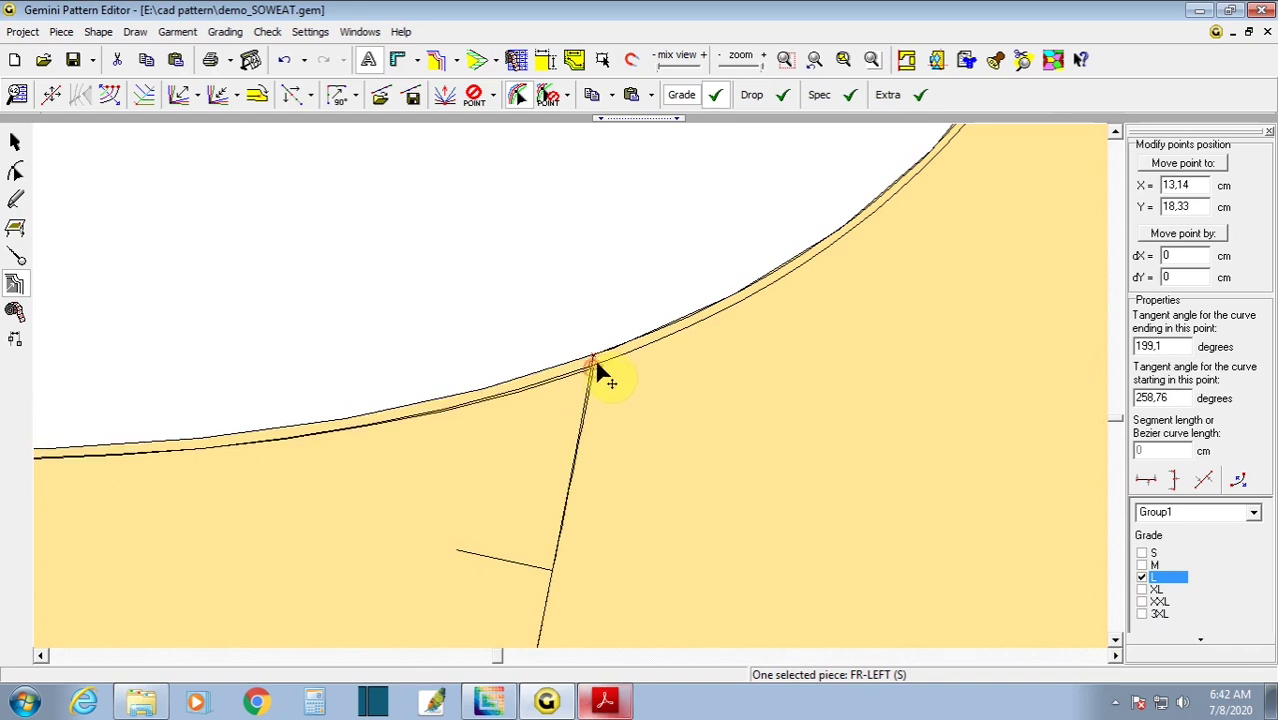
drag(594, 373, 594, 370)
drag(616, 341, 599, 371)
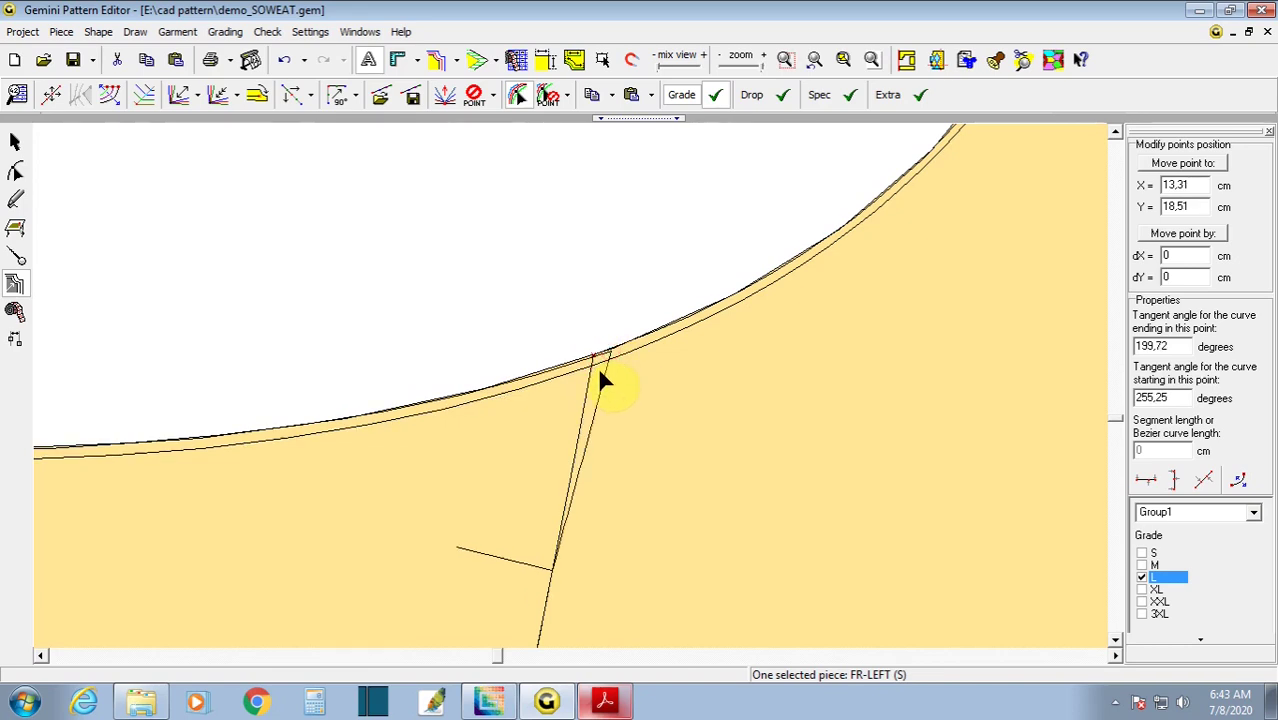
key(ctrl+z)
mouse_move(593, 368)
mouse_down()
mouse_move(603, 361)
mouse_move(595, 368)
mouse_up()
key(super)
click(595, 370)
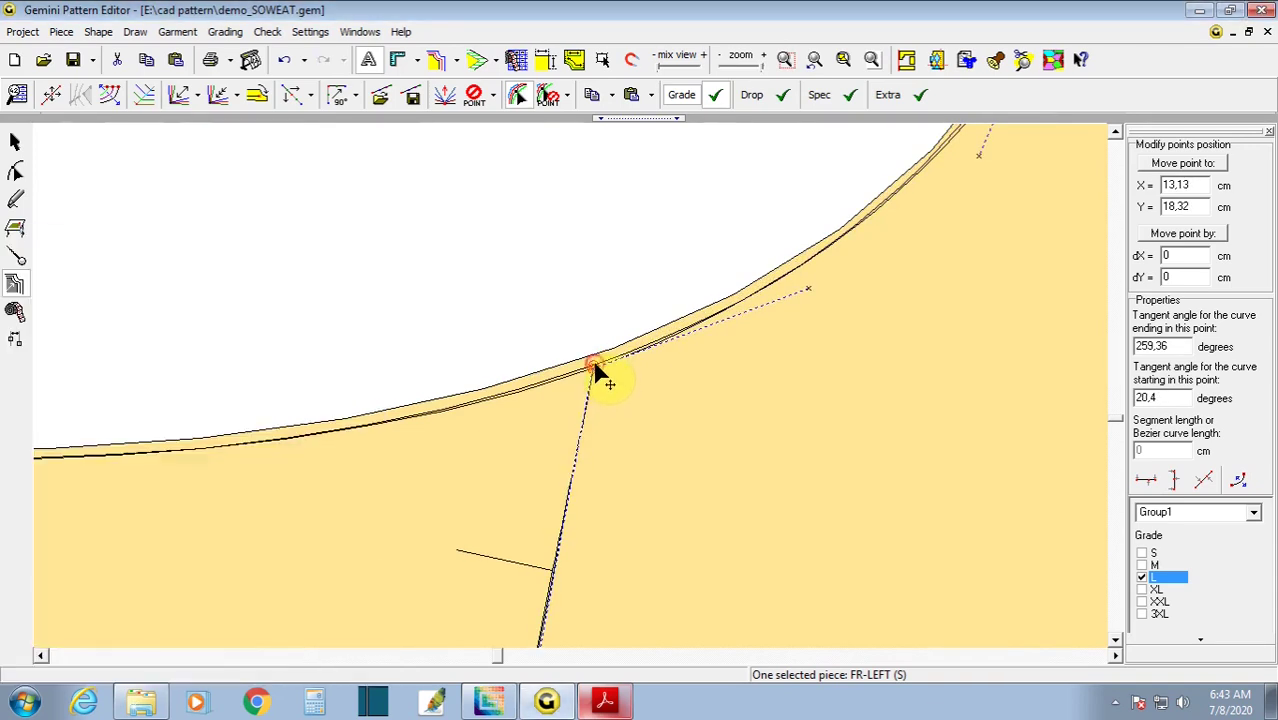
click(595, 370)
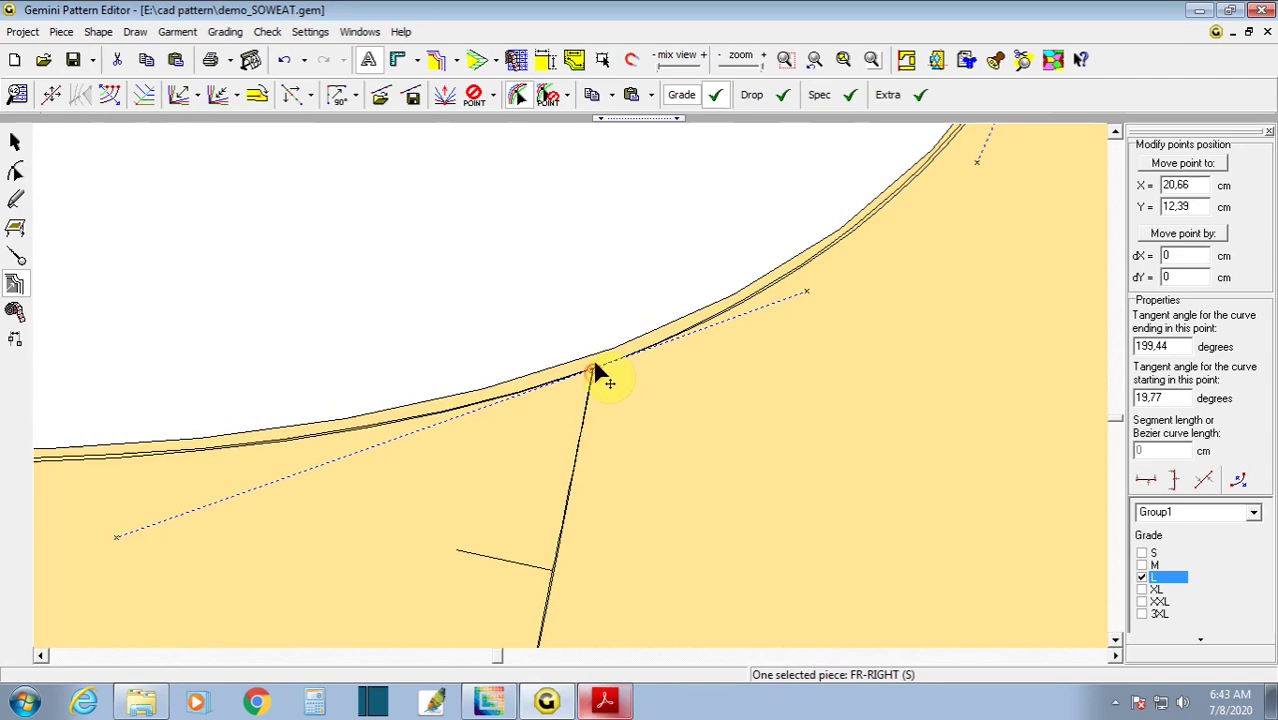
- Reshape the L-size BACK neckline curve to meet the fronts, then show size M
click(594, 358)
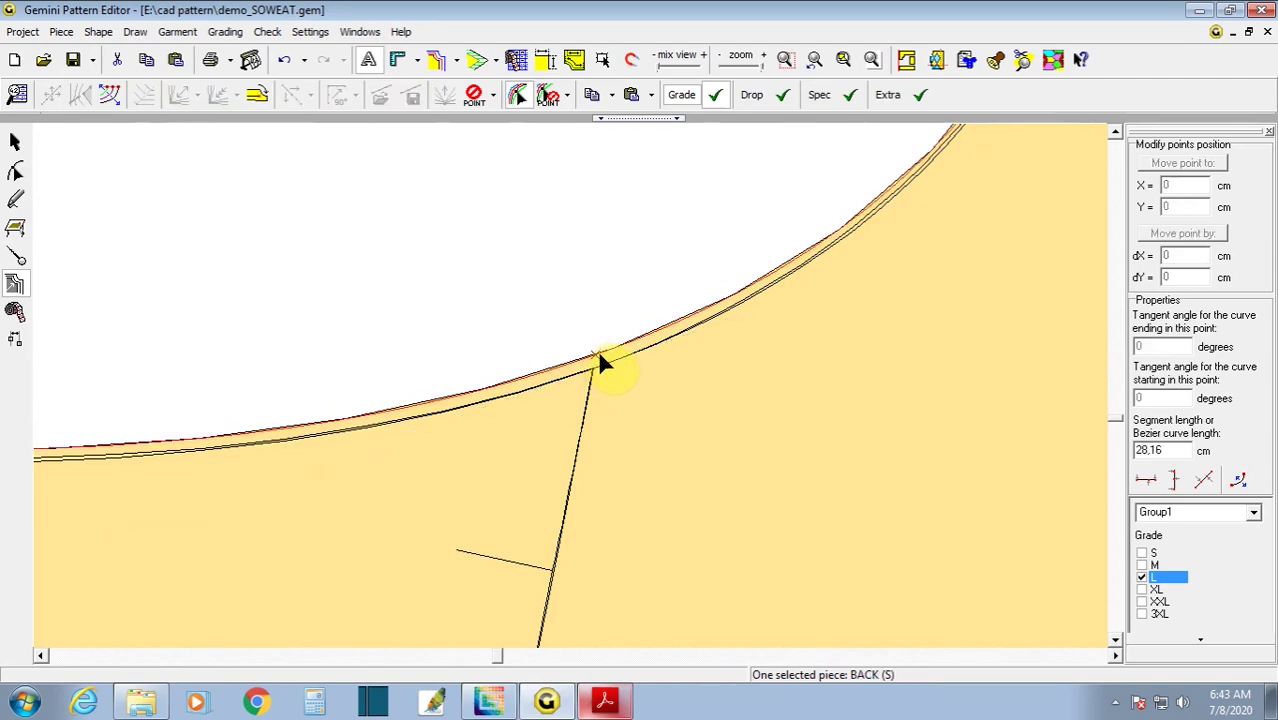
drag(594, 358, 594, 372)
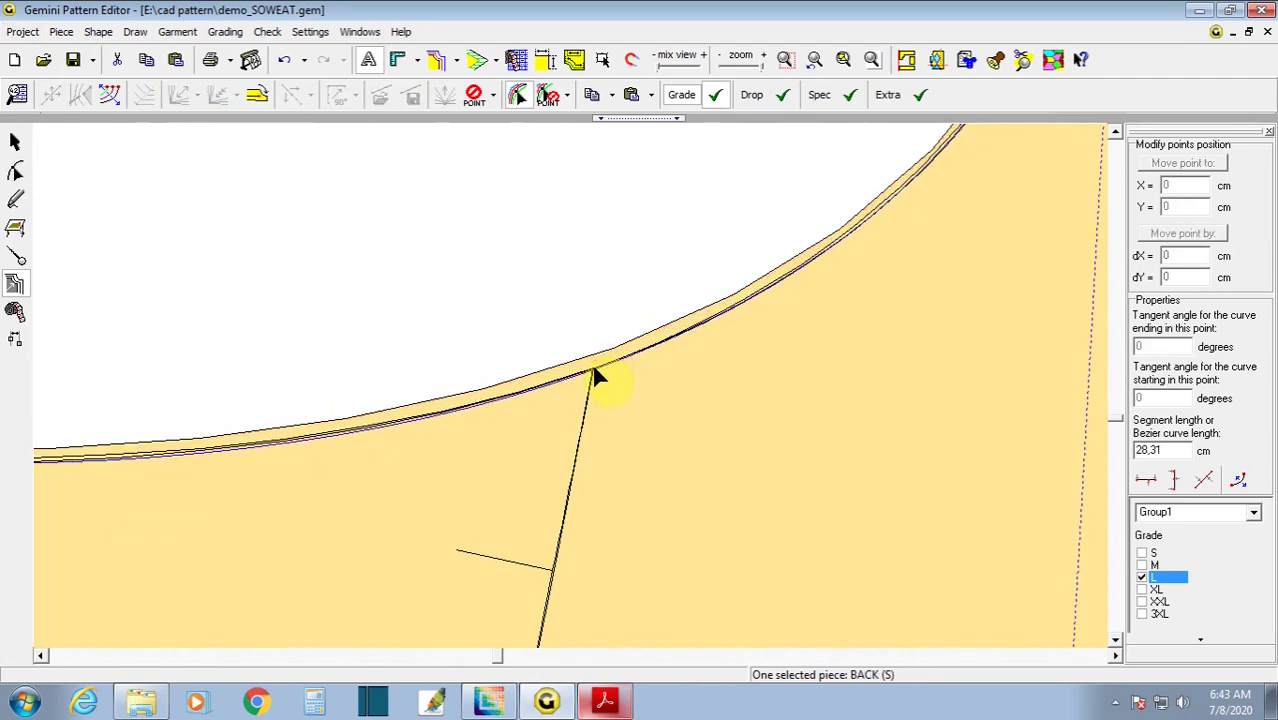
click(594, 370)
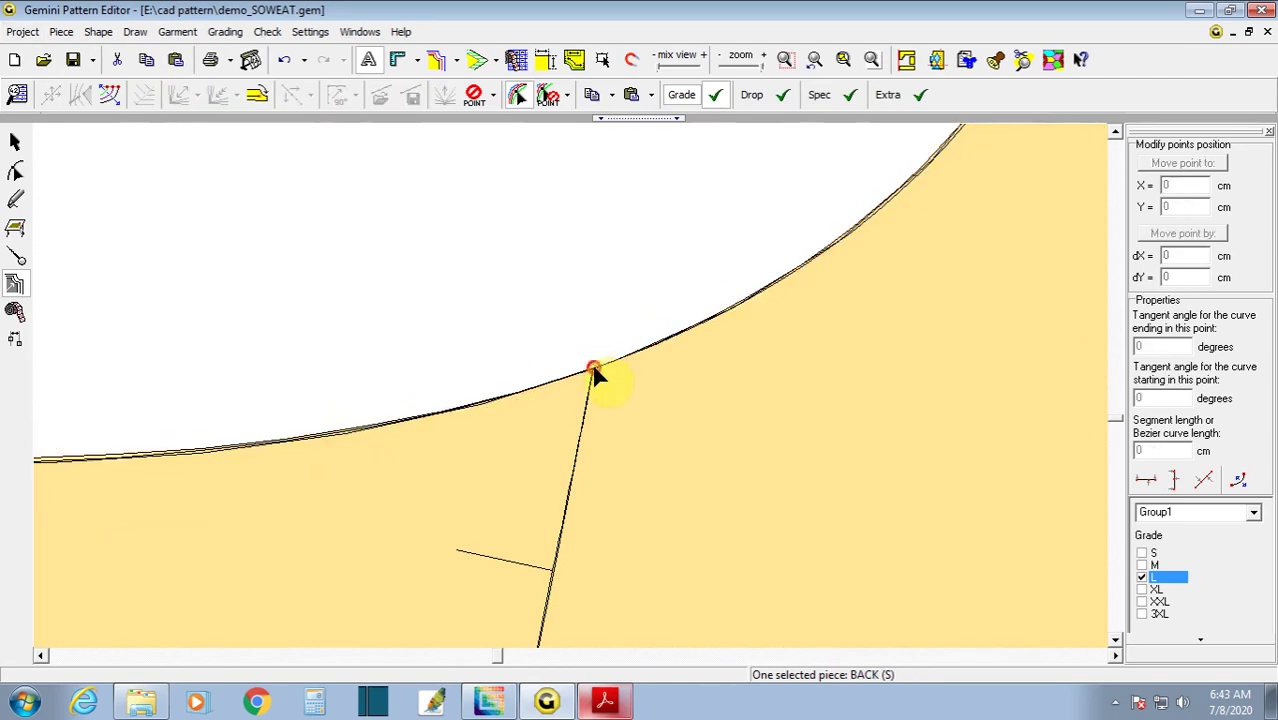
click(1143, 565)
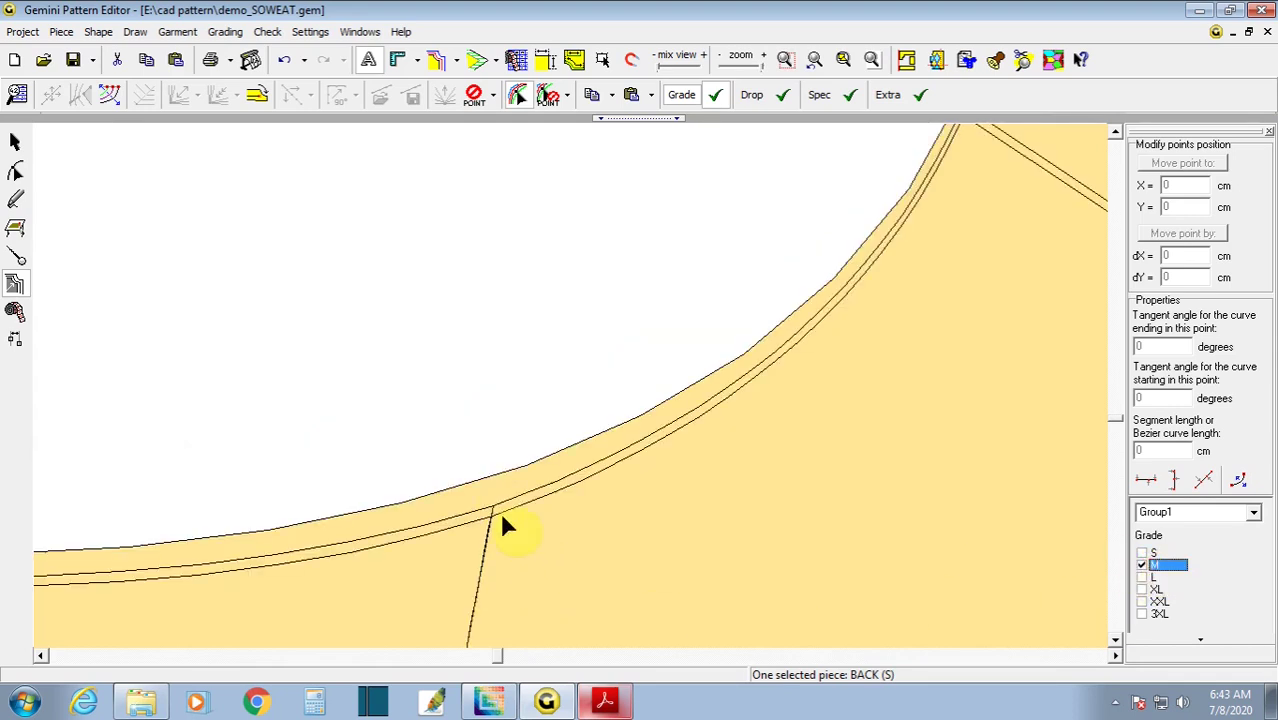
click(492, 498)
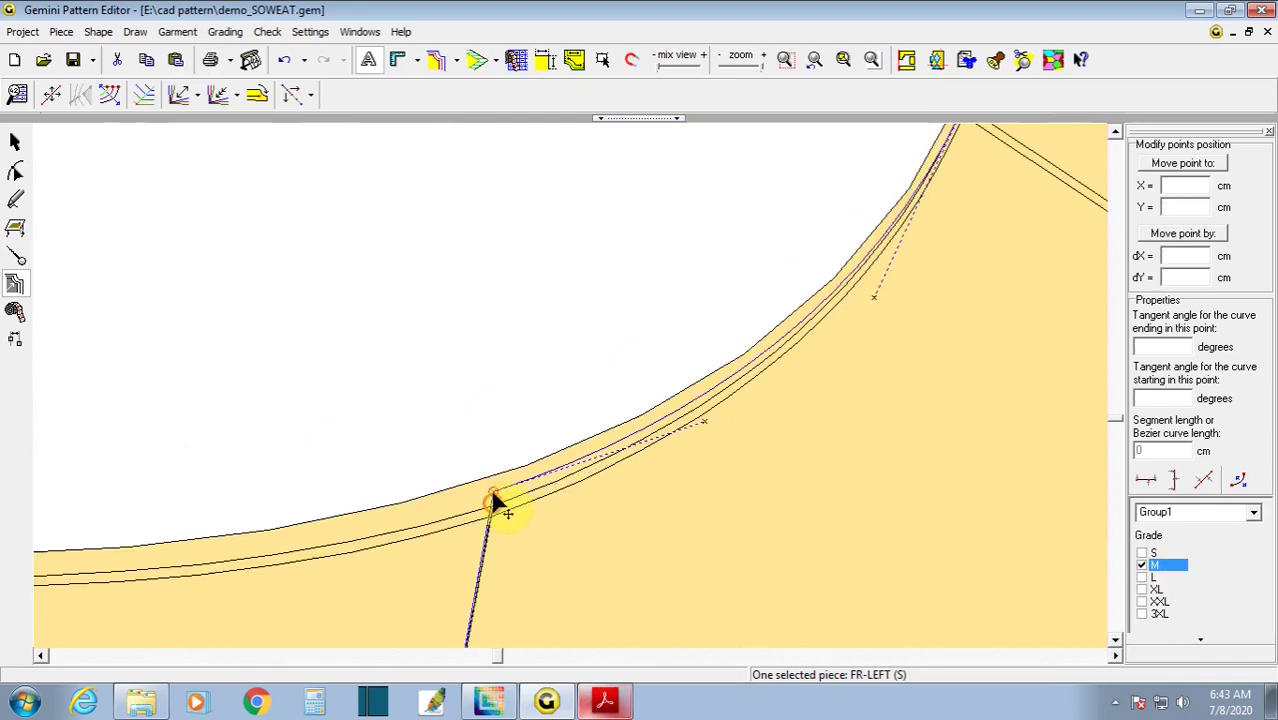
click(495, 506)
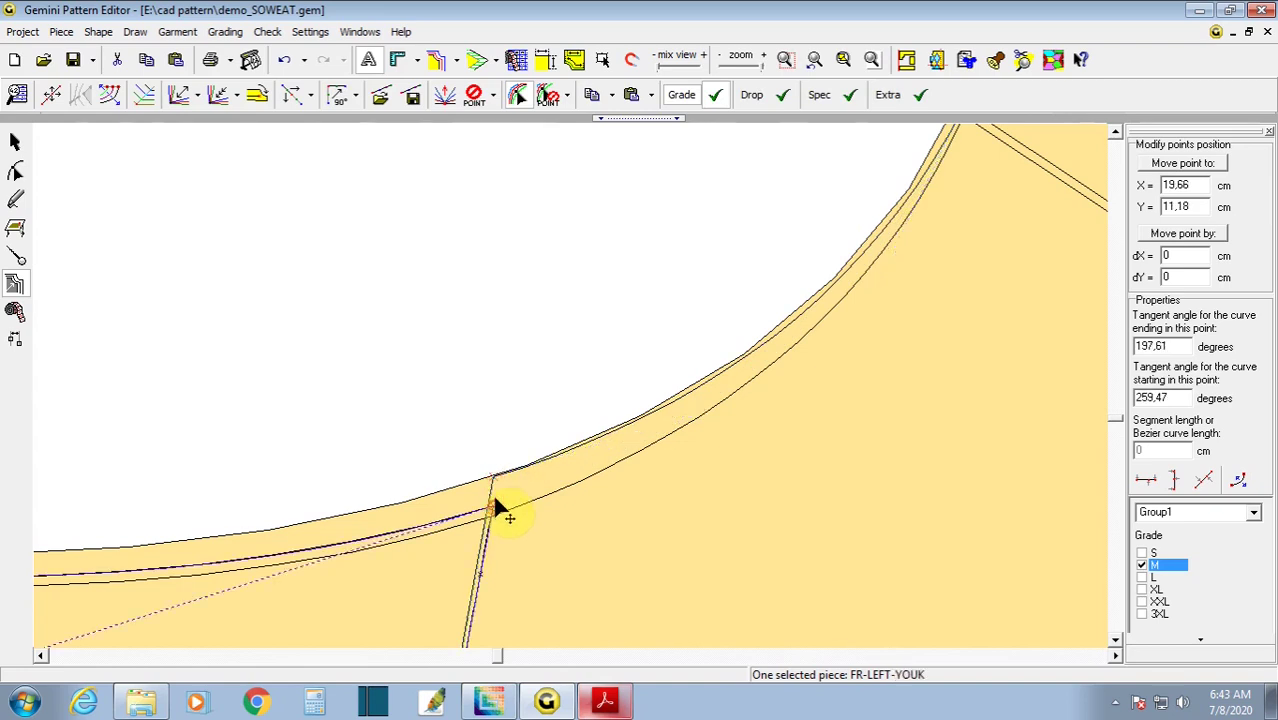
click(494, 505)
click(493, 489)
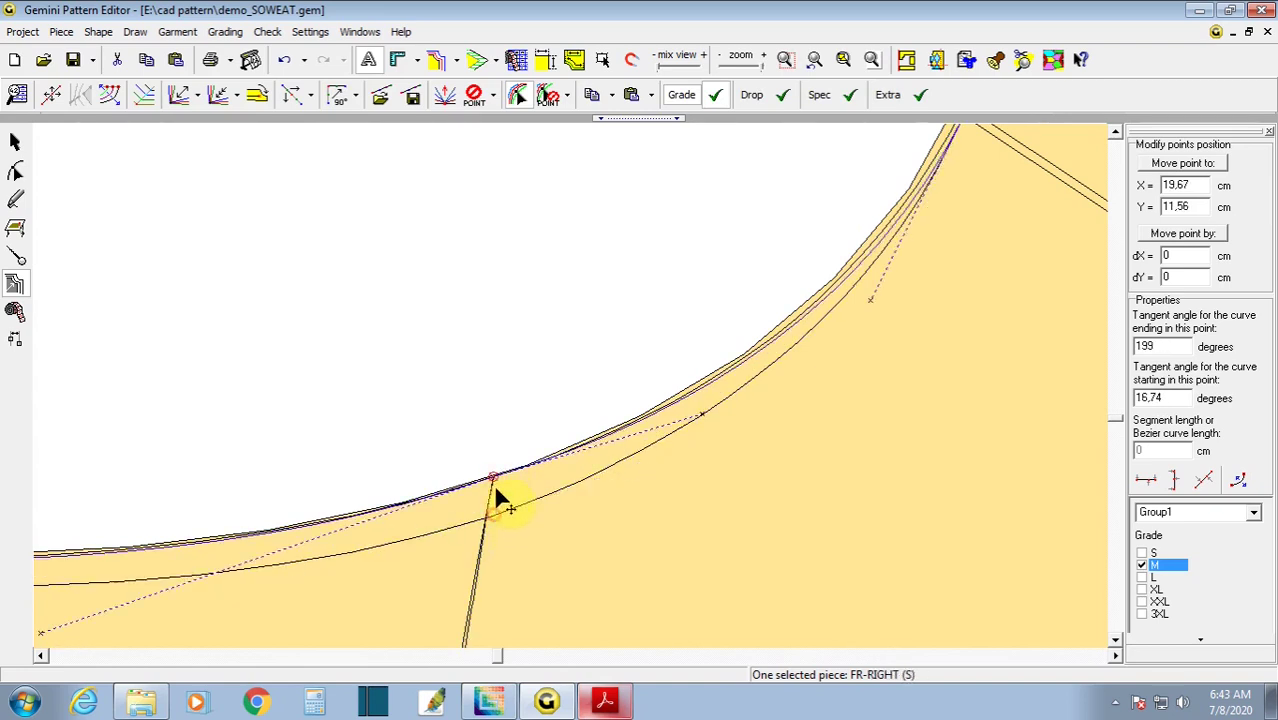
scroll(494, 478, down, 2)
scroll(517, 479, down, 2)
scroll(540, 450, down, 2)
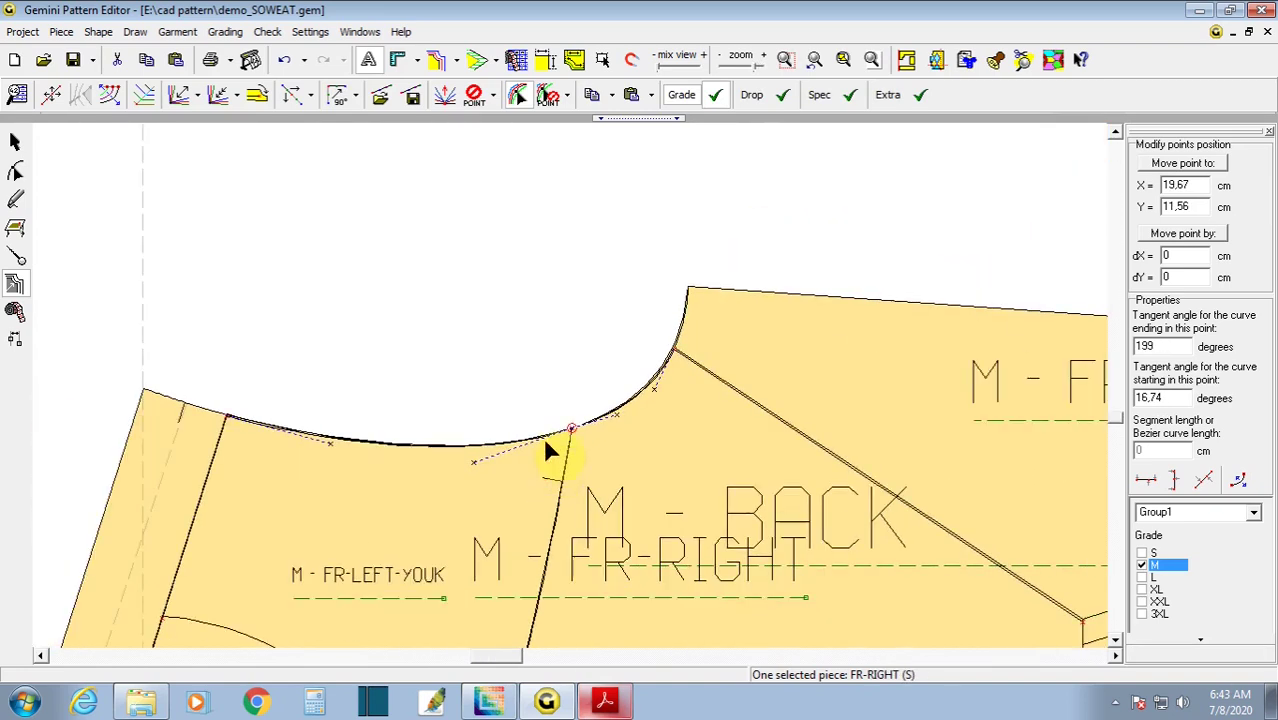
click(535, 379)
scroll(610, 395, up, 2)
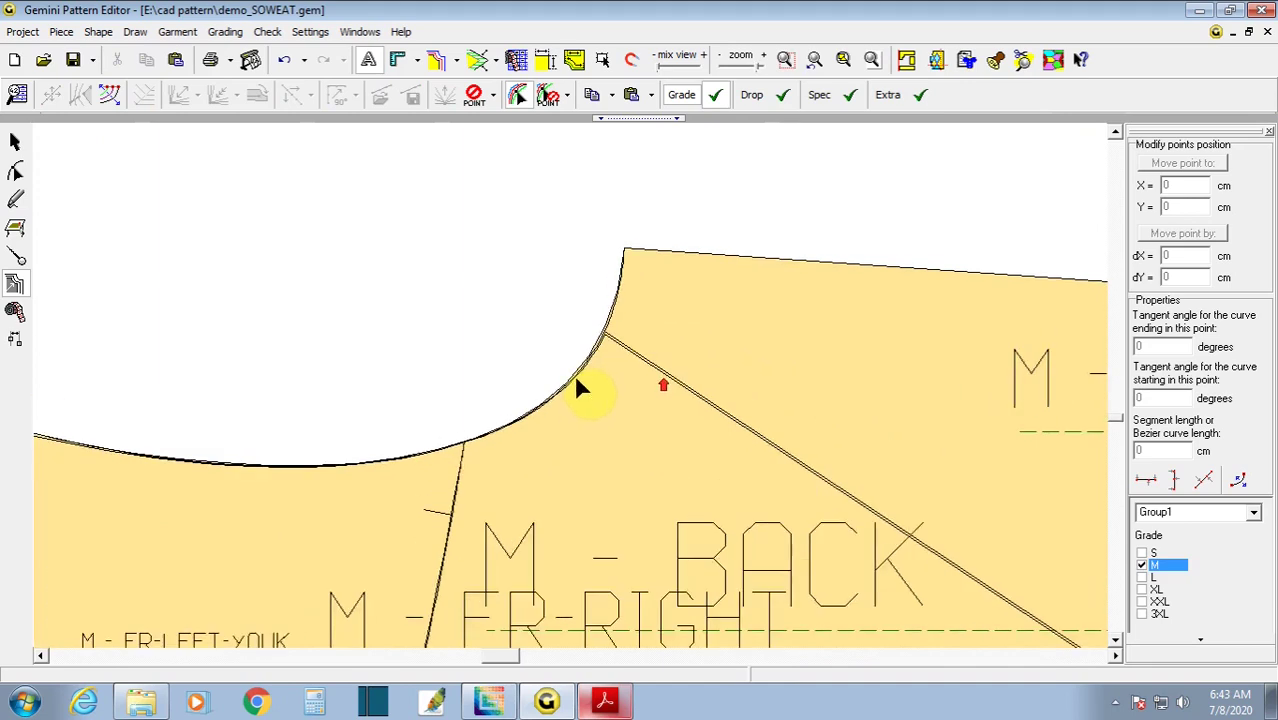
scroll(578, 380, up, 2)
scroll(595, 378, up, 2)
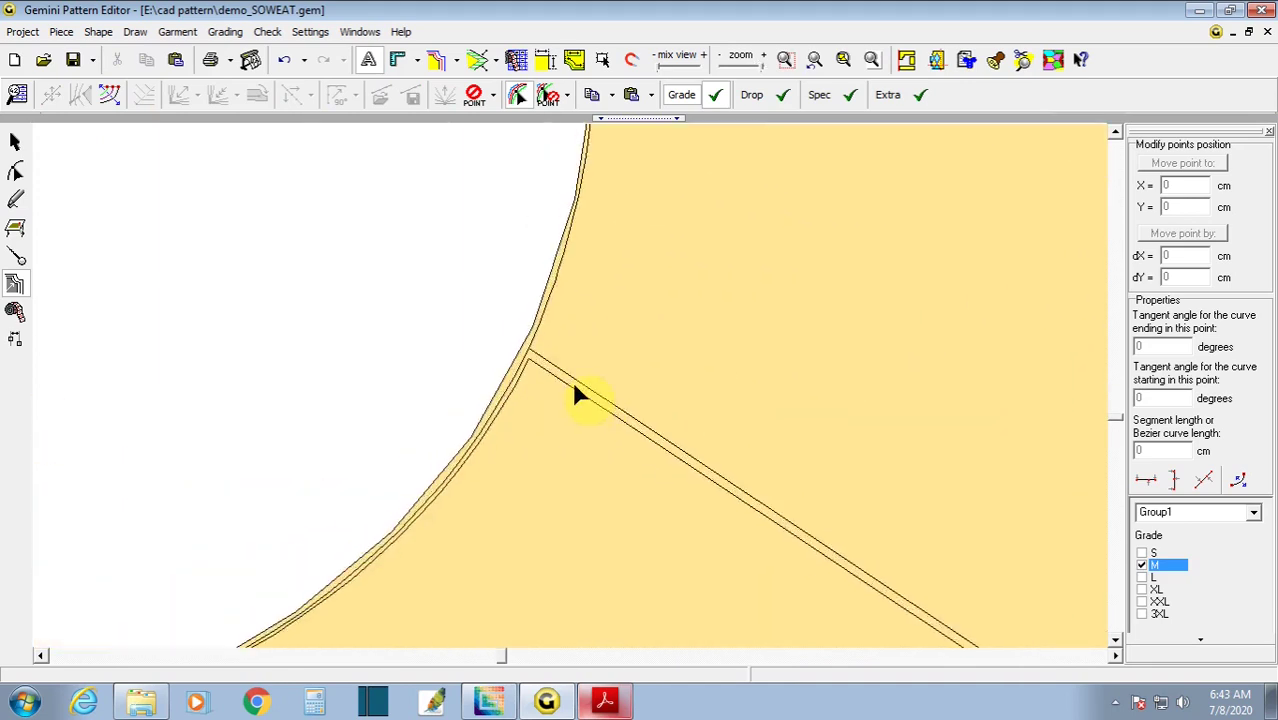
click(514, 351)
scroll(490, 420, down, 1)
scroll(550, 435, down, 1)
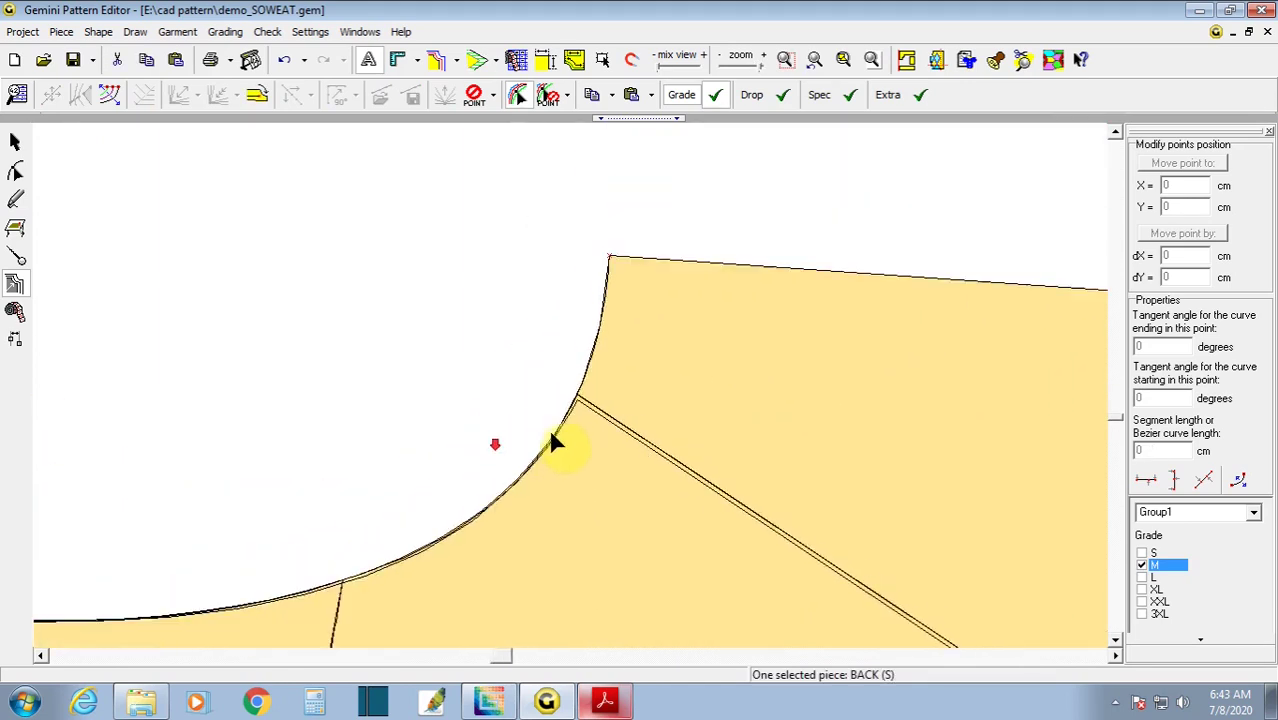
scroll(560, 435, down, 1)
click(534, 424)
scroll(540, 420, down, 2)
scroll(555, 465, down, 1)
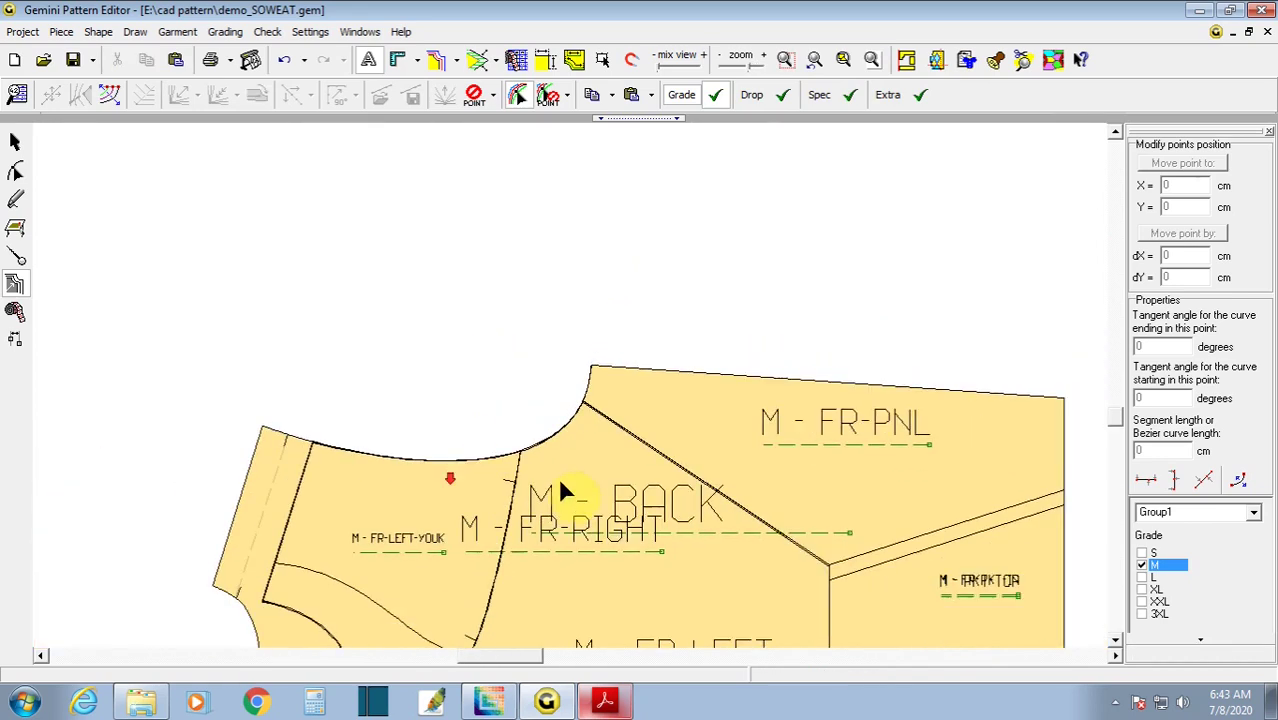
- Switch the displayed size to L and try saving, dismissing the demo-version save warning
click(1142, 578)
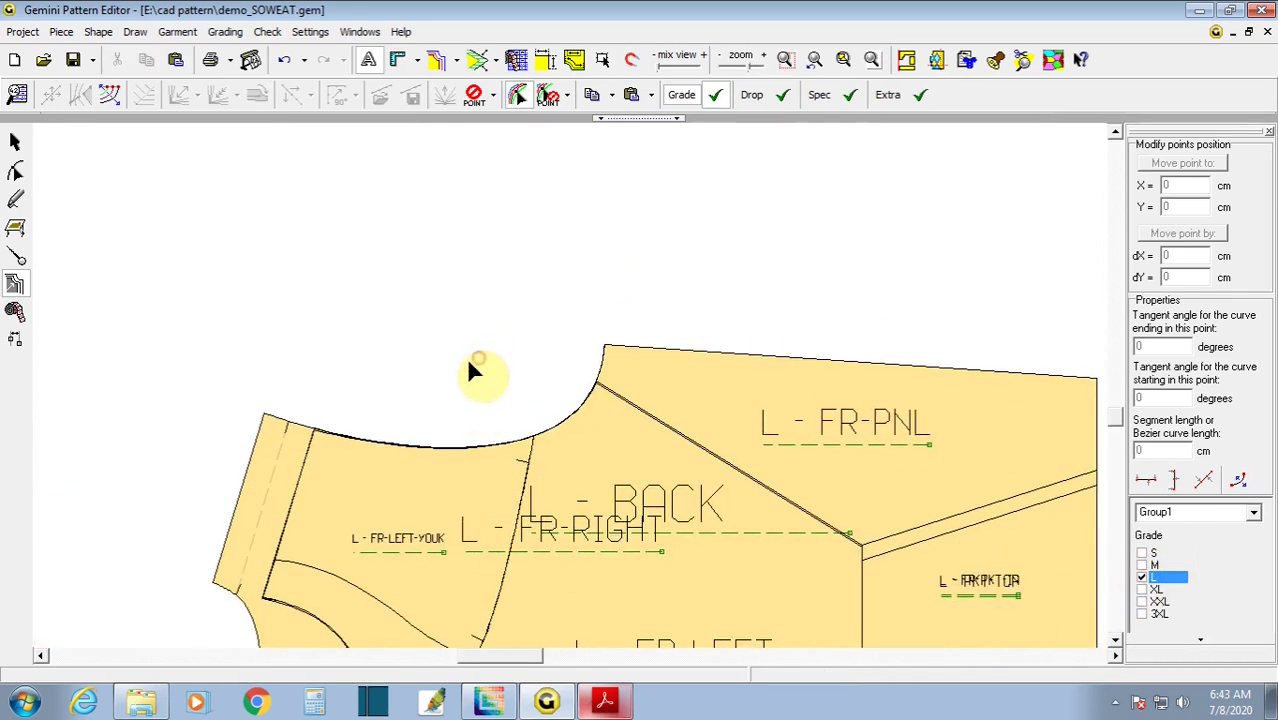
key(ctrl+s)
click(718, 414)
scroll(502, 380, down, 2)
scroll(575, 395, up, 2)
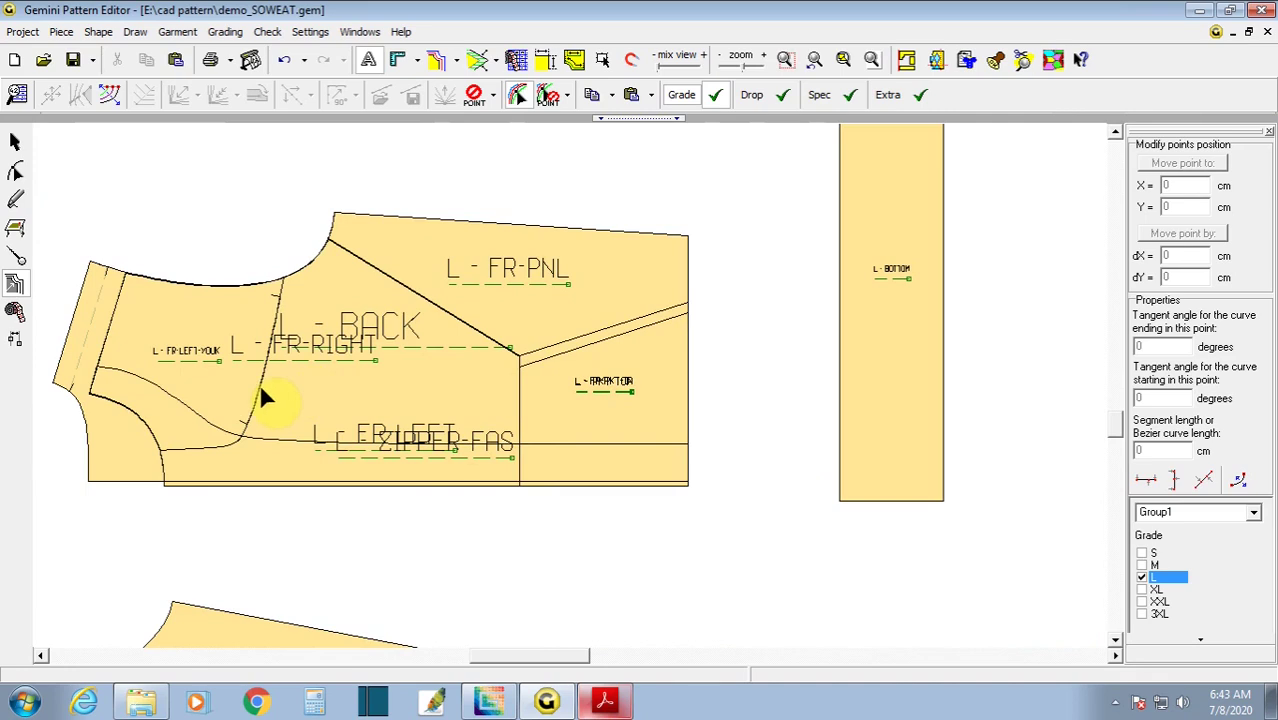
- Select the BACK piece so its neckline lies along the front neck curves
click(121, 403)
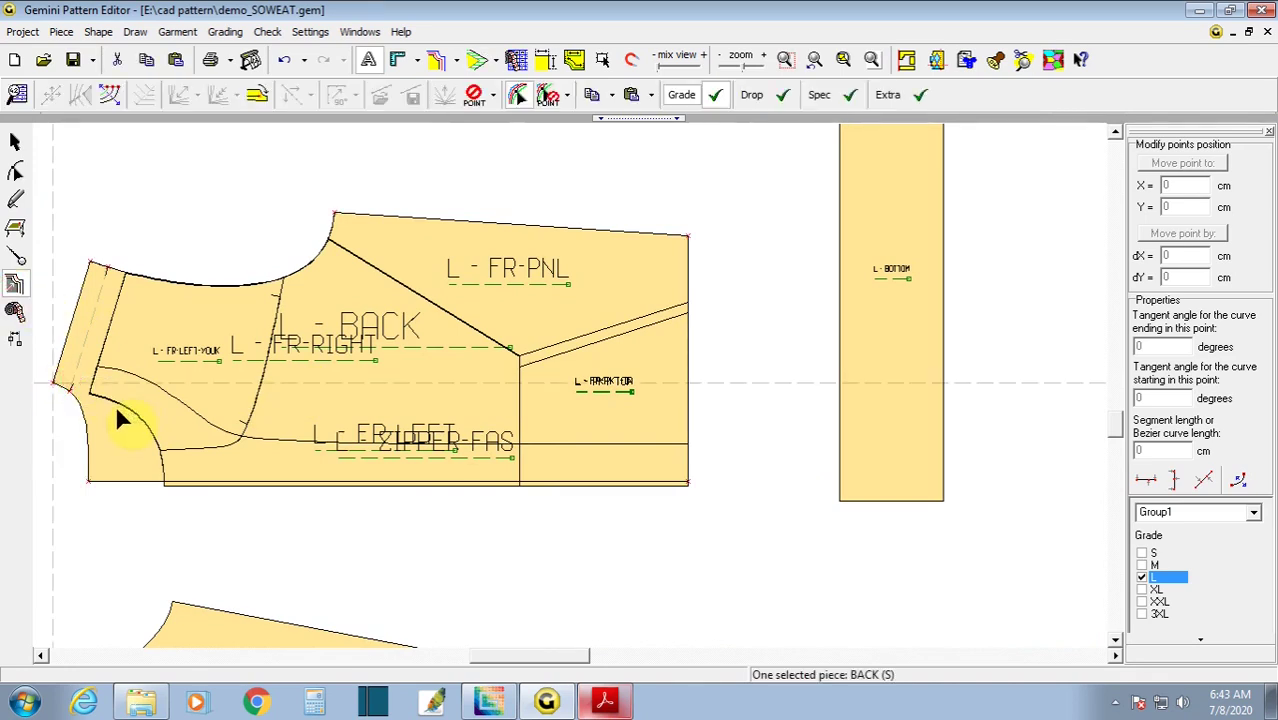
scroll(590, 355, down, 2)
scroll(590, 388, up, 1)
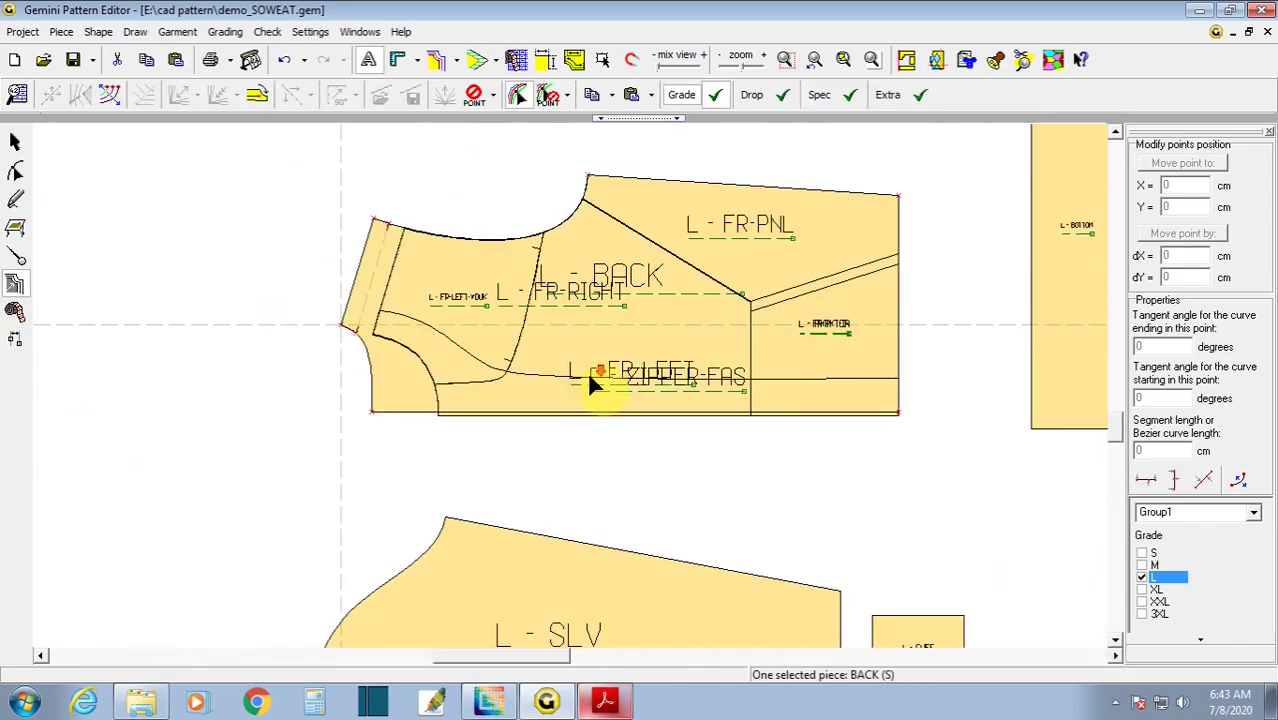
scroll(620, 340, down, 1)
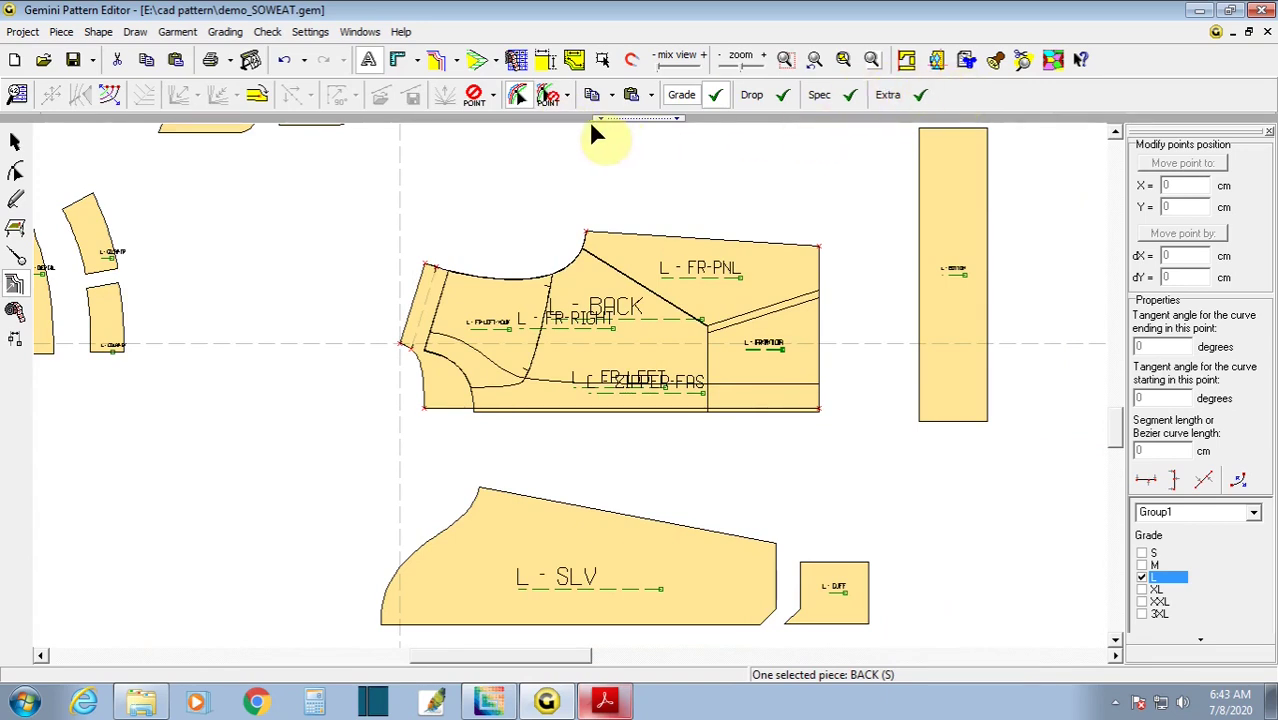
- Try giving the BACK piece a white colour, then cancel the change
click(15, 142)
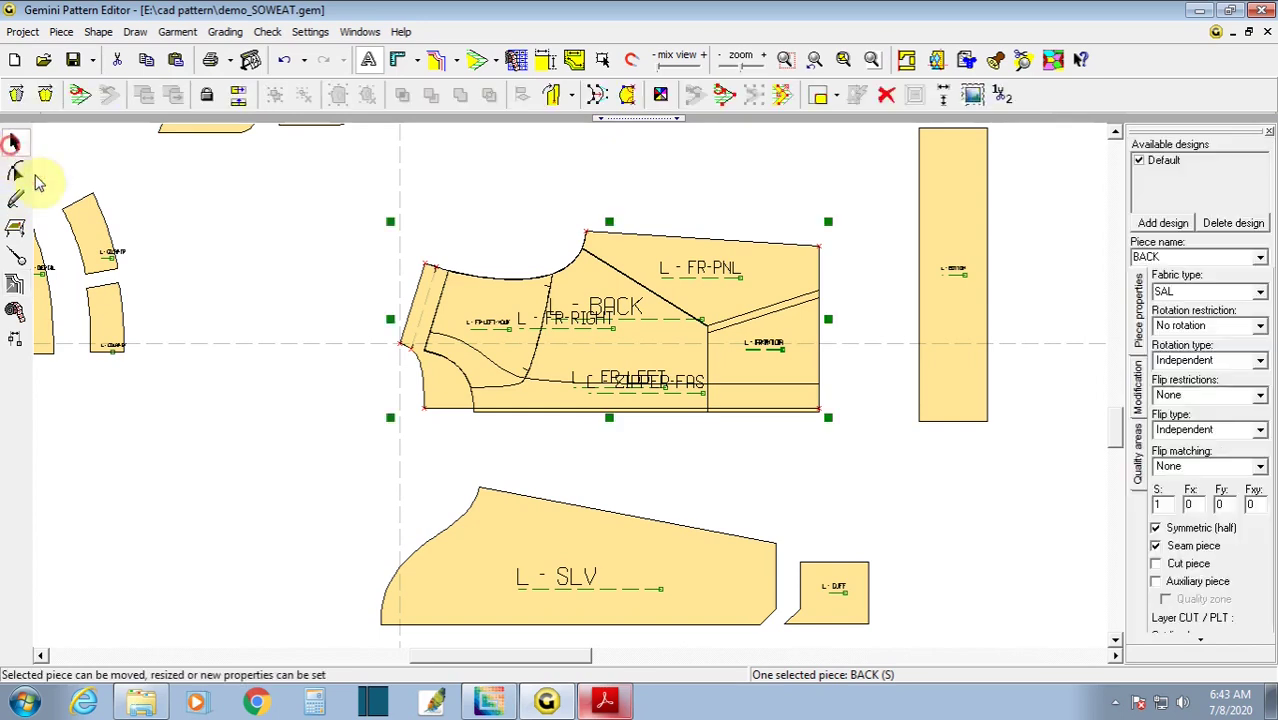
click(660, 95)
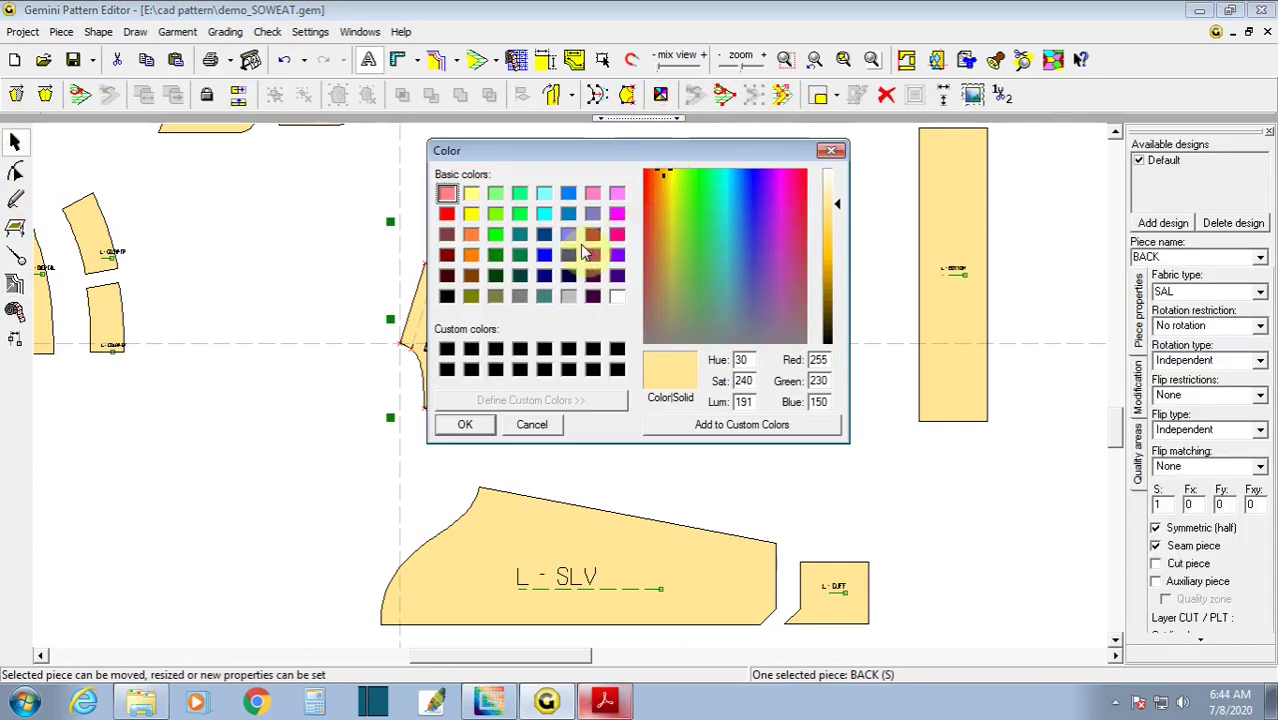
click(616, 298)
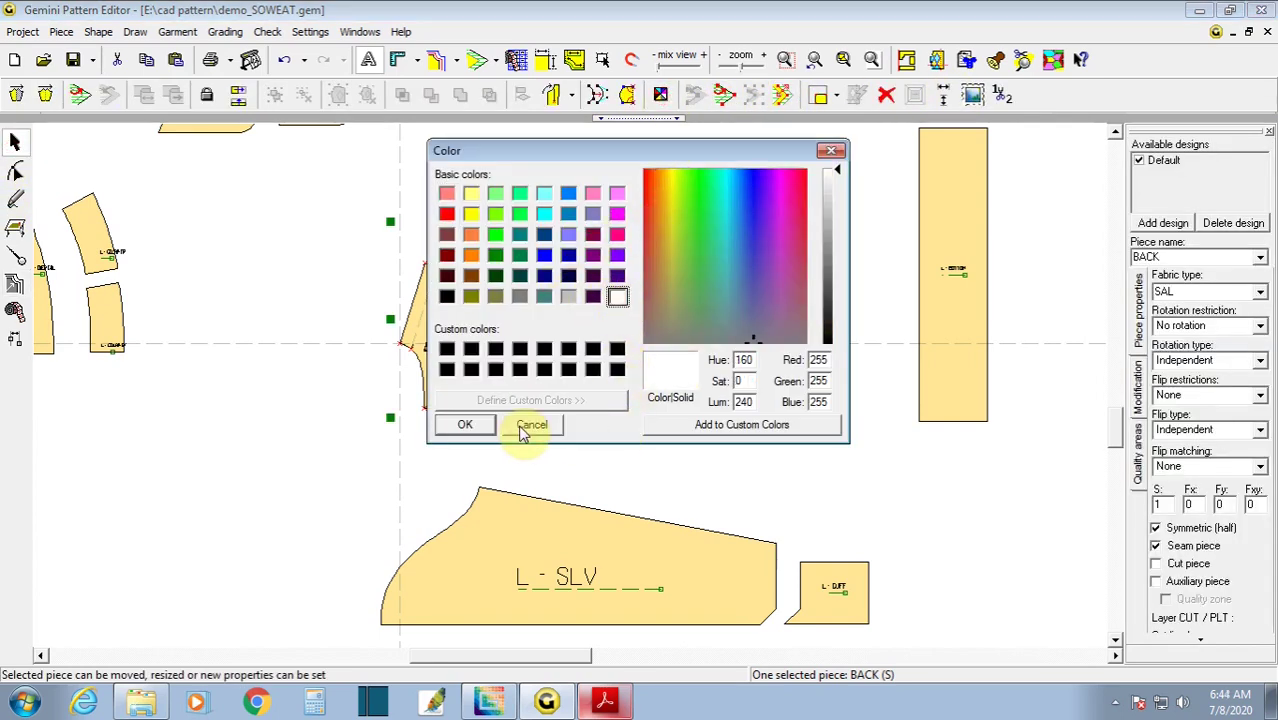
click(478, 430)
- Give all sixteen pattern pieces a white fill, then deselect them
key(ctrl+a)
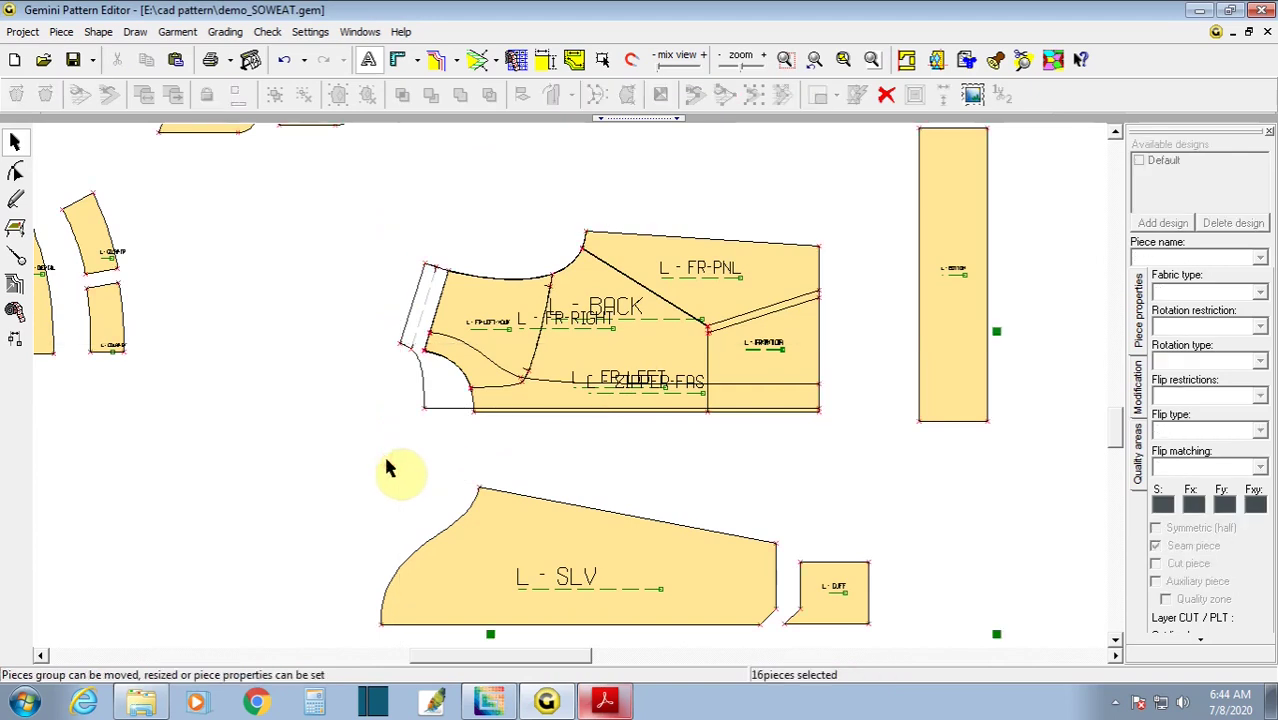
click(660, 95)
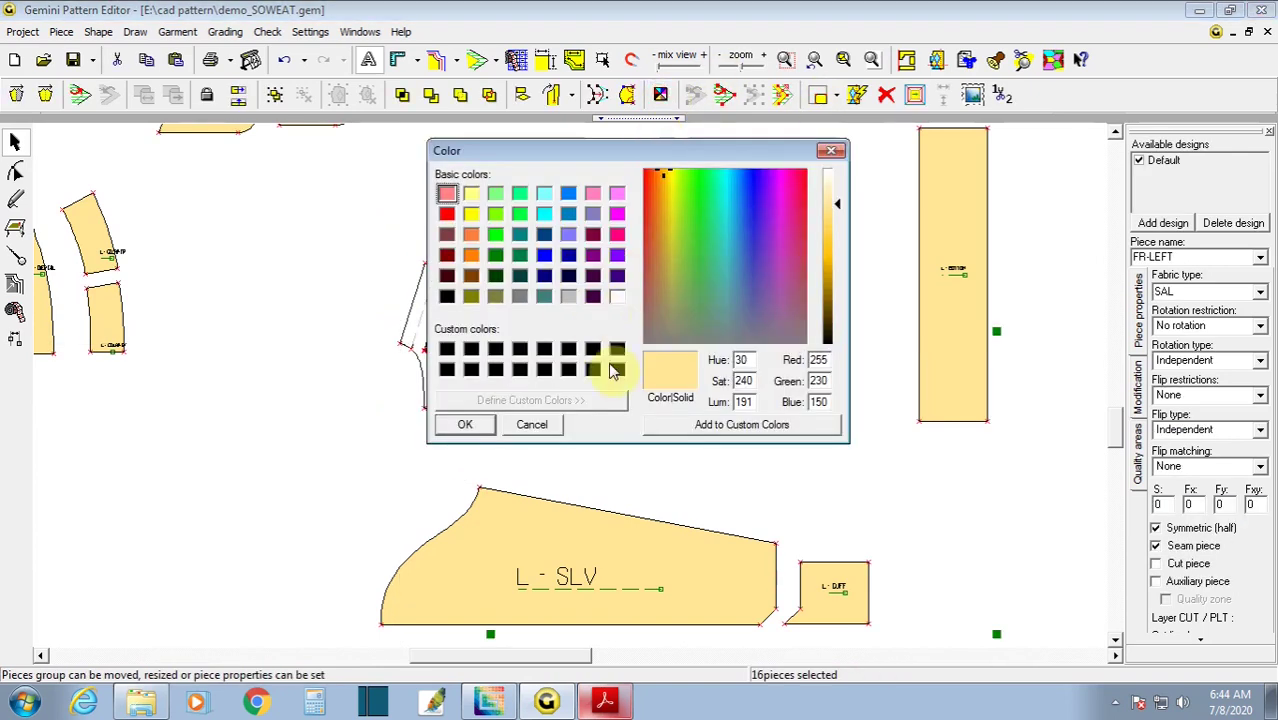
click(614, 298)
click(465, 424)
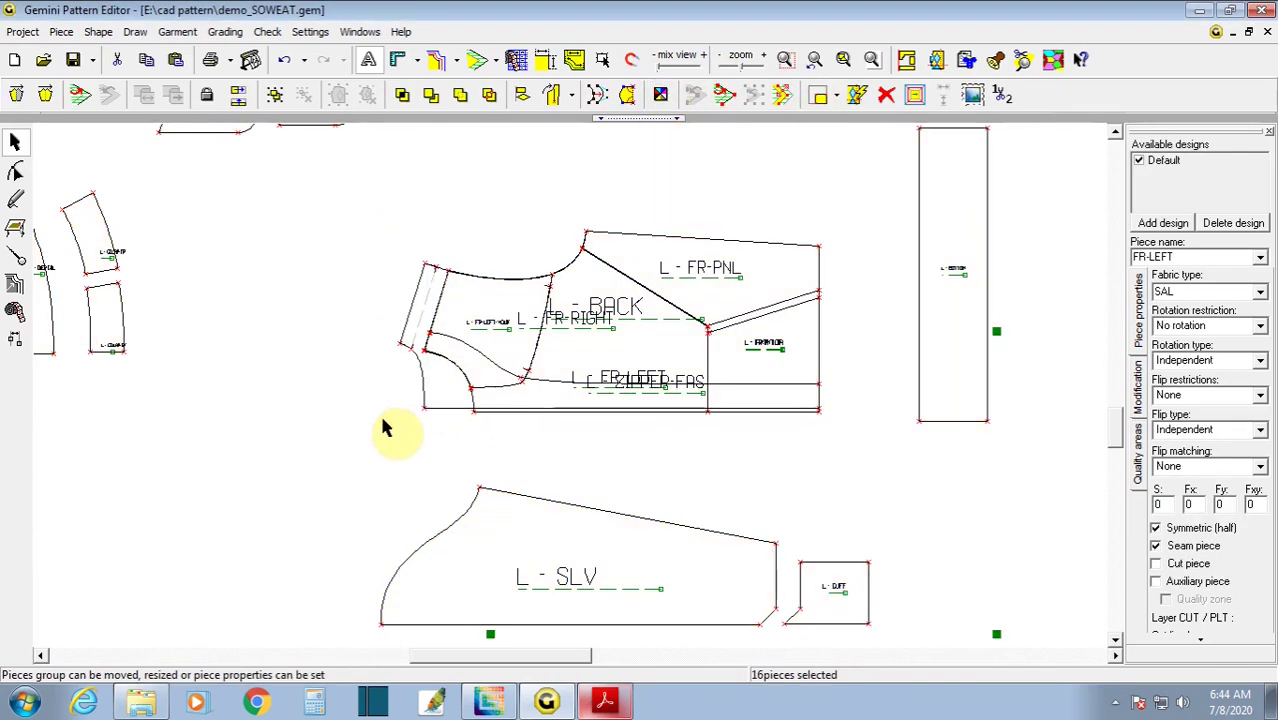
click(378, 419)
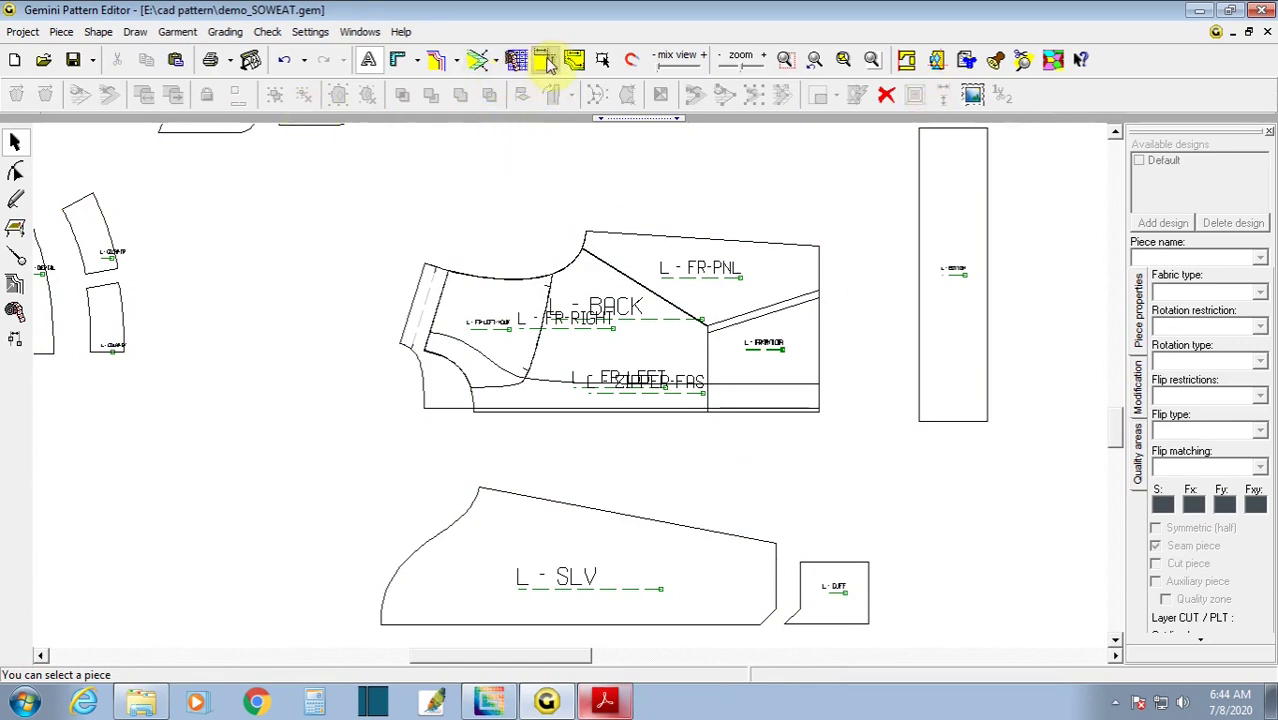
- Show every graded size of all 16 pieces as nested outlines
key(ctrl+a)
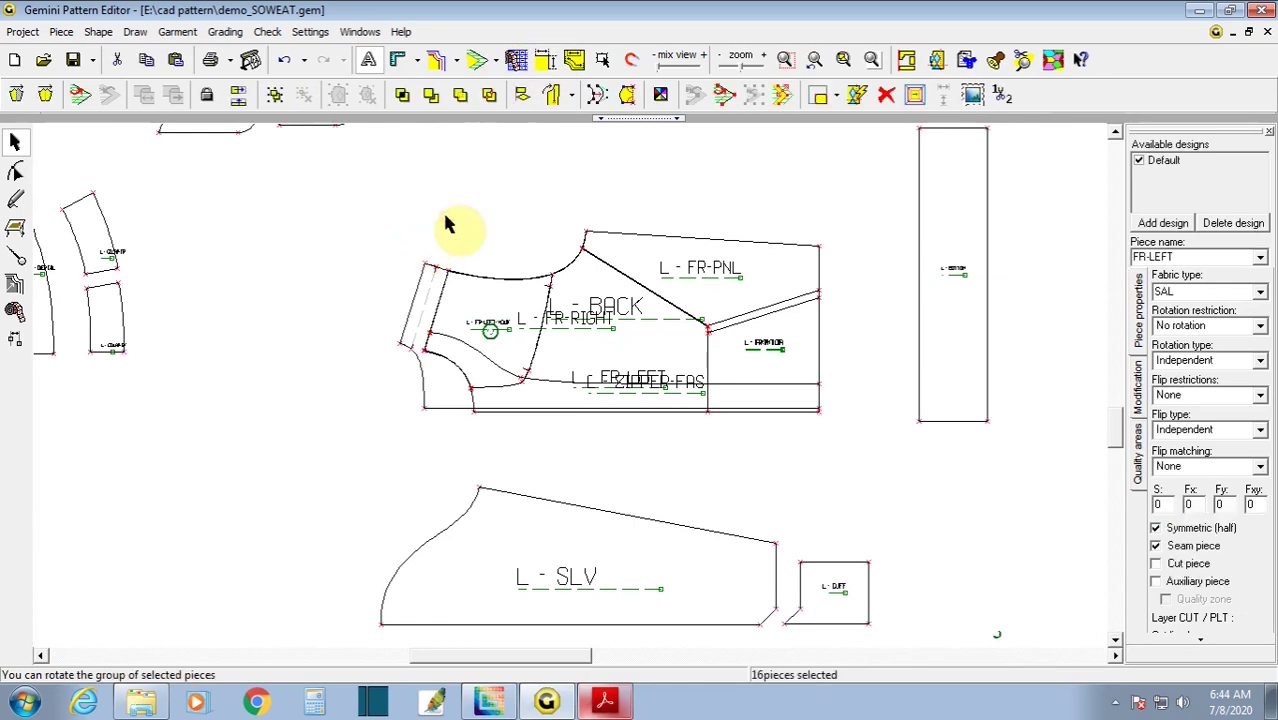
click(435, 60)
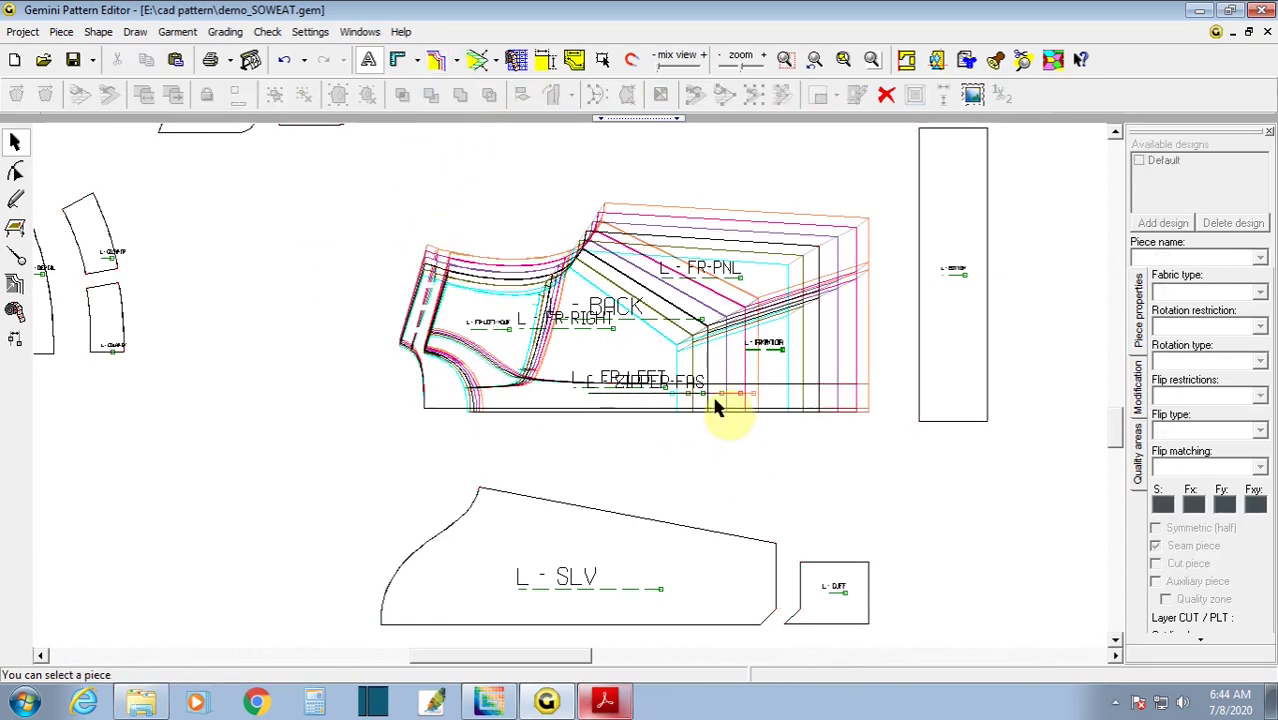
scroll(572, 395, up, 1)
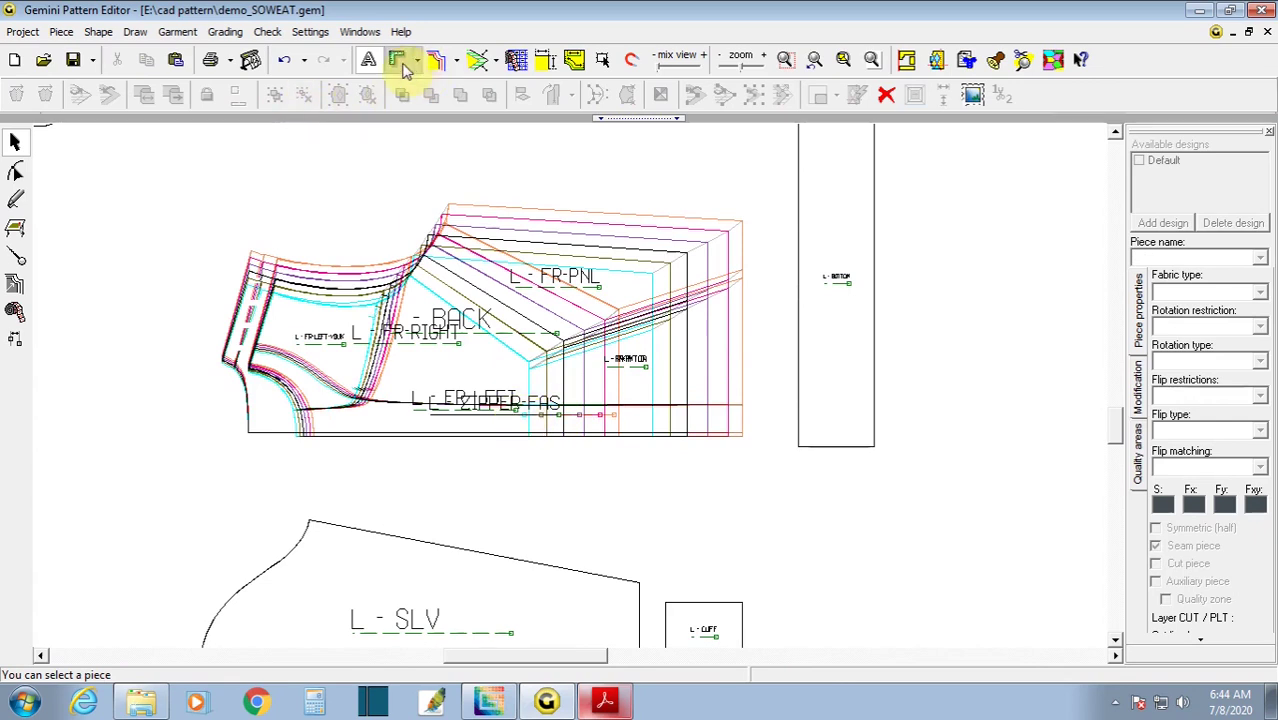
- Hide the piece names, then bring the SAMUELE Adult.pdf chart forward in Acrobat Reader
click(369, 61)
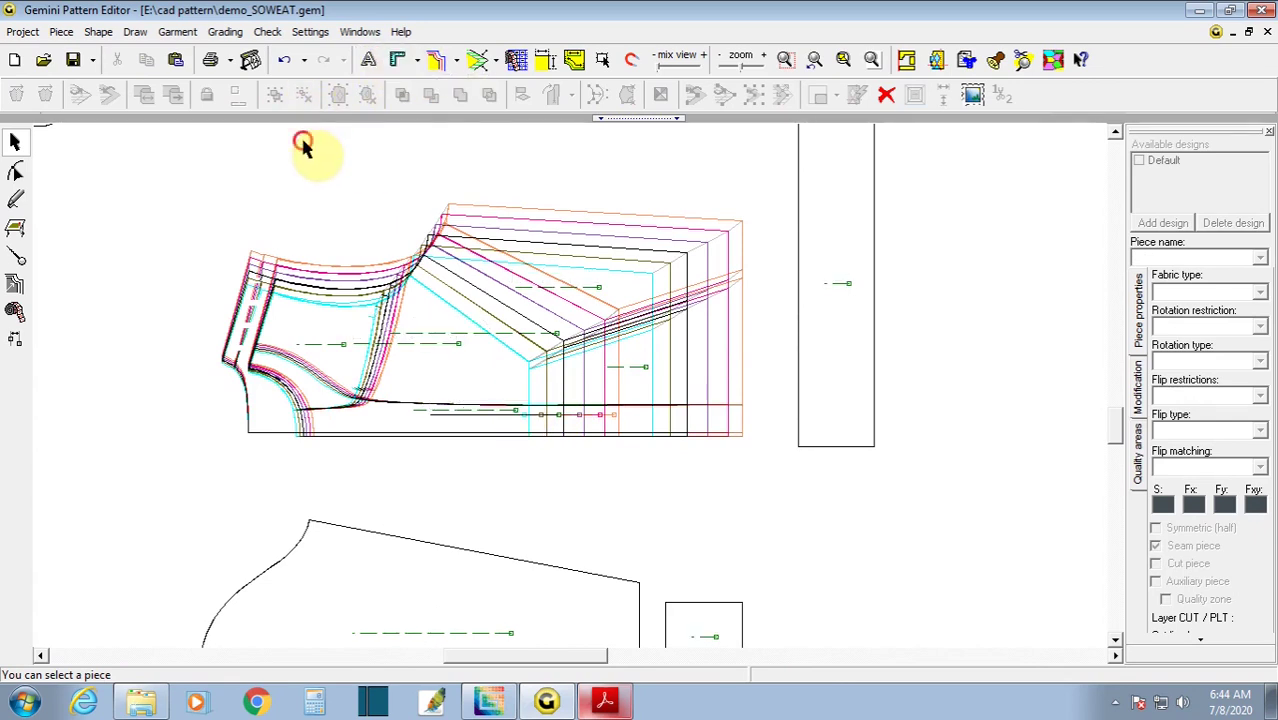
scroll(417, 405, up, 1)
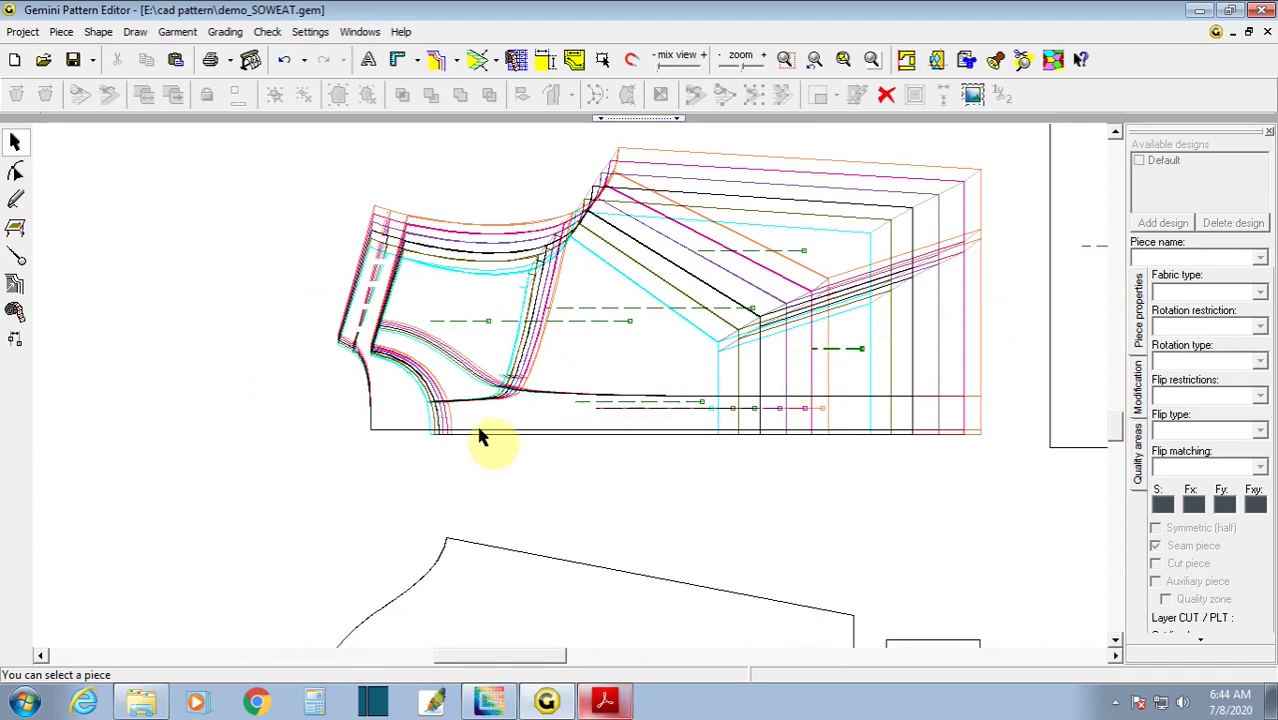
scroll(445, 390, down, 1)
scroll(530, 465, down, 1)
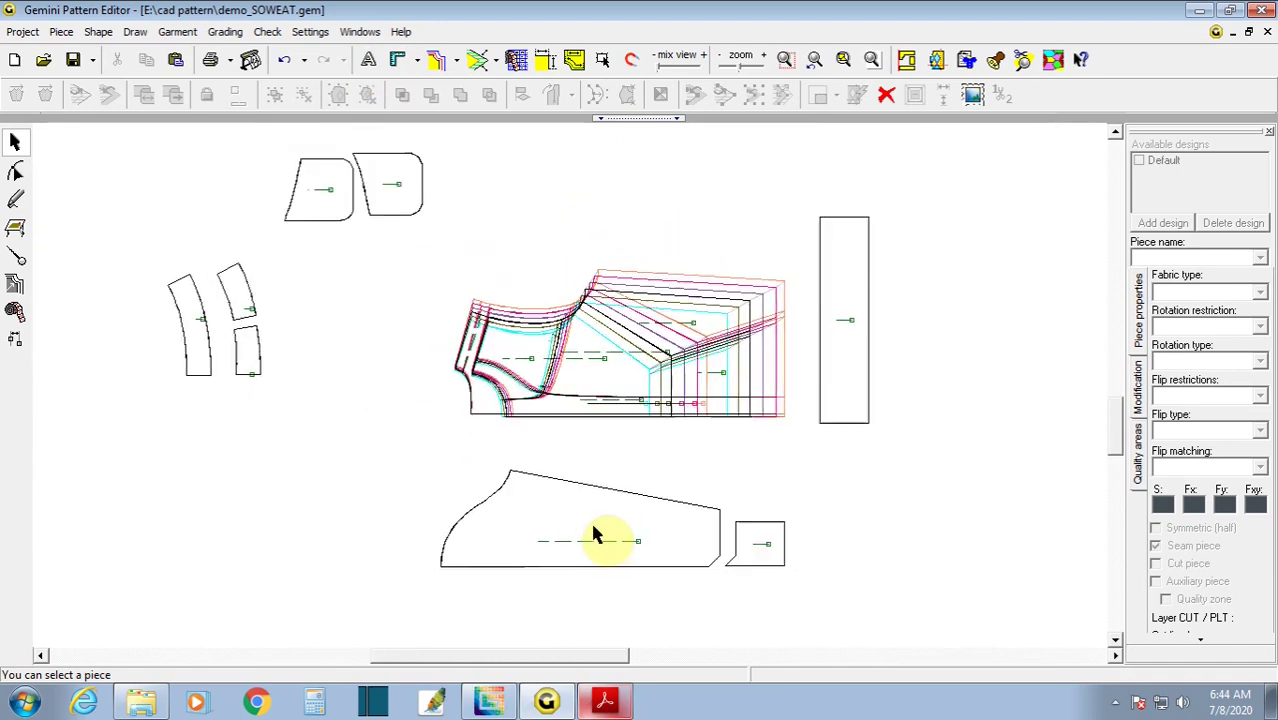
scroll(585, 470, up, 2)
click(606, 701)
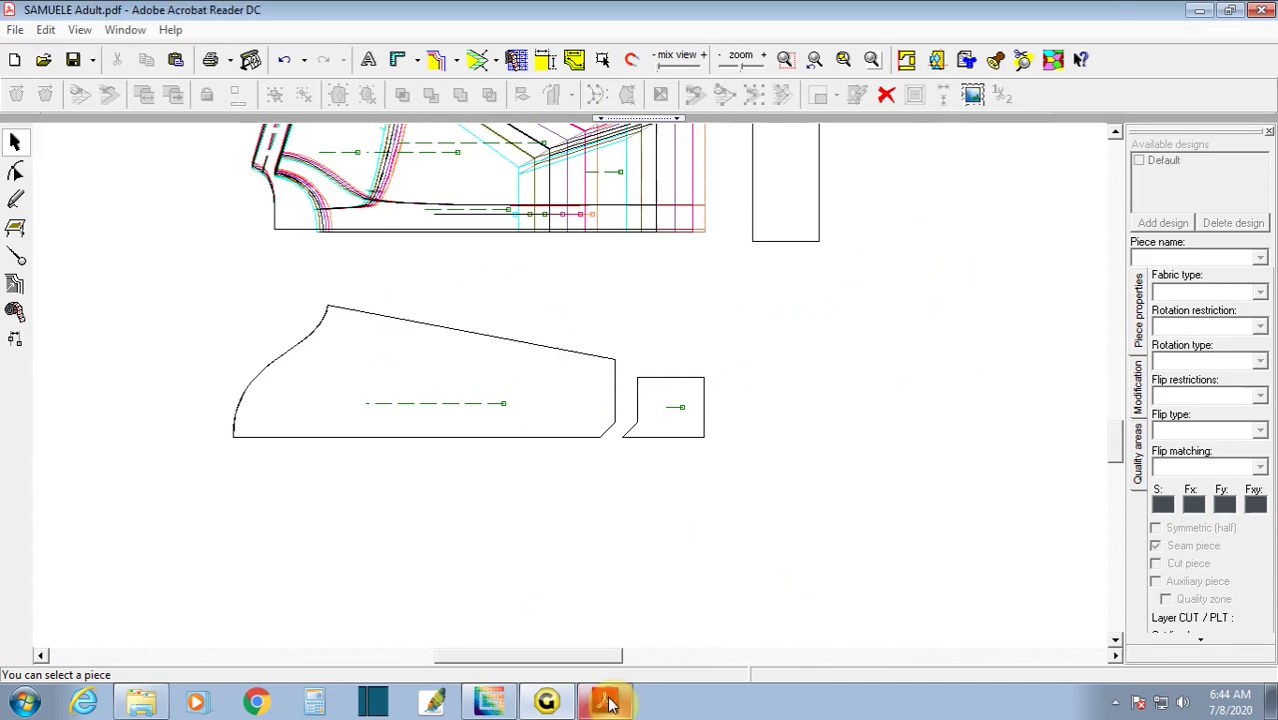
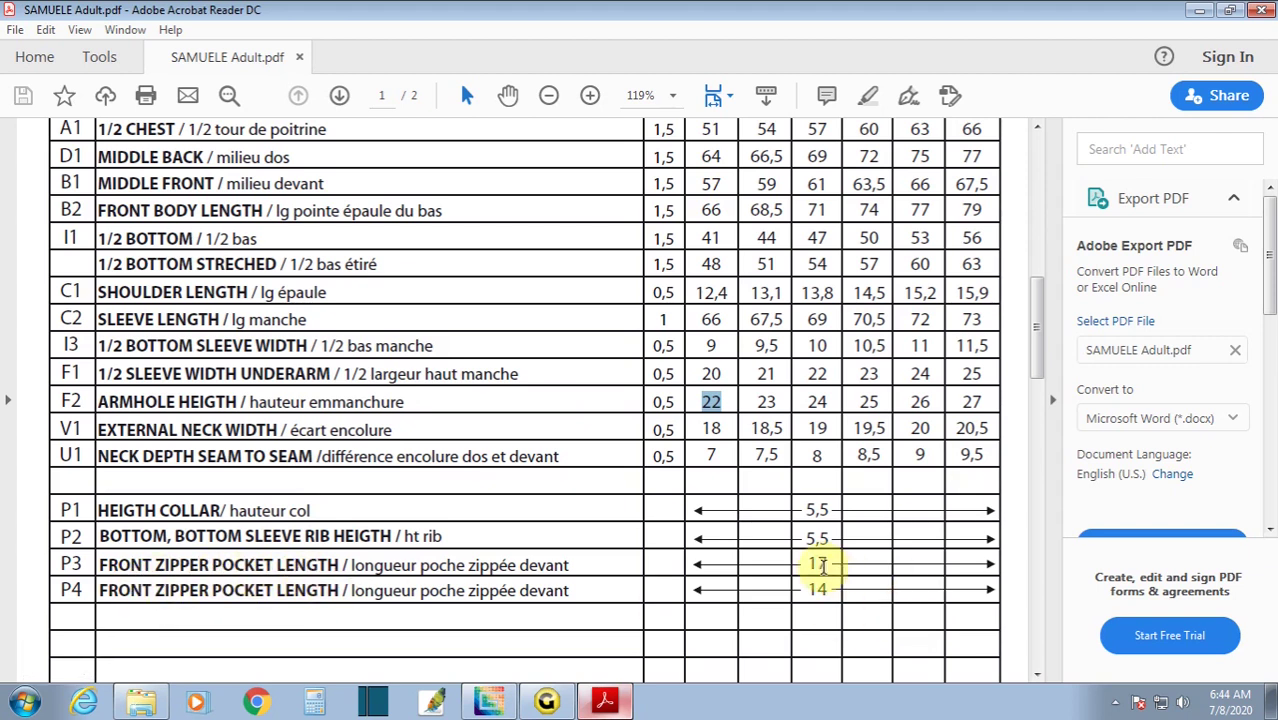
- Mark the P3 front zipper pocket length of 17 in Acrobat, then return to demo_SOWEAT.gem
drag(803, 562, 830, 566)
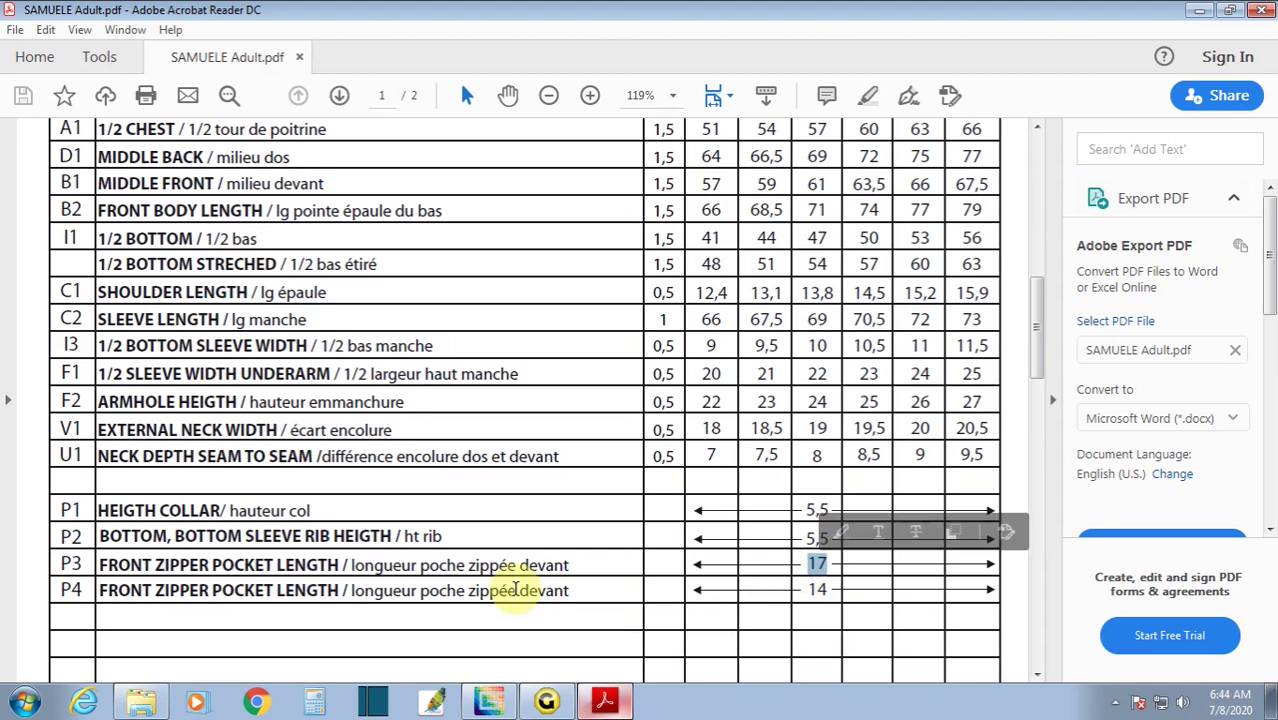
click(546, 700)
- Inspect the grading values of a few pattern points with the grading tool
scroll(675, 316, down, 1)
scroll(648, 302, up, 2)
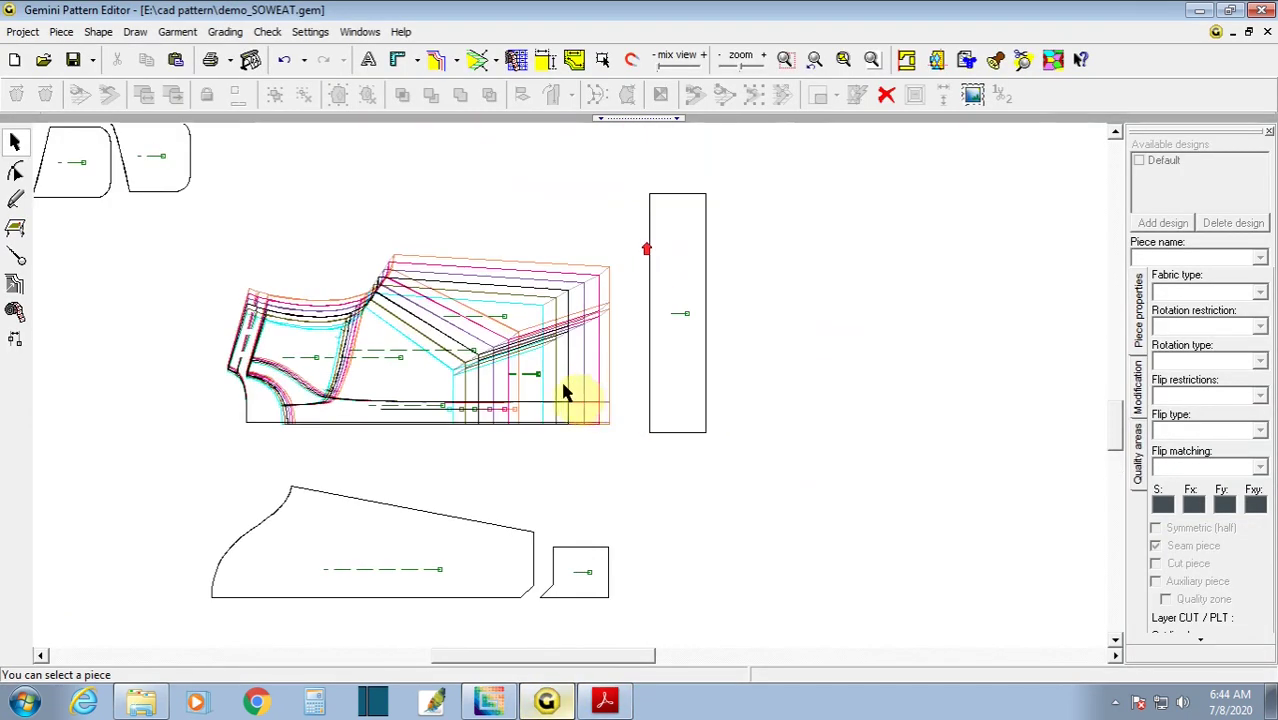
scroll(570, 399, up, 2)
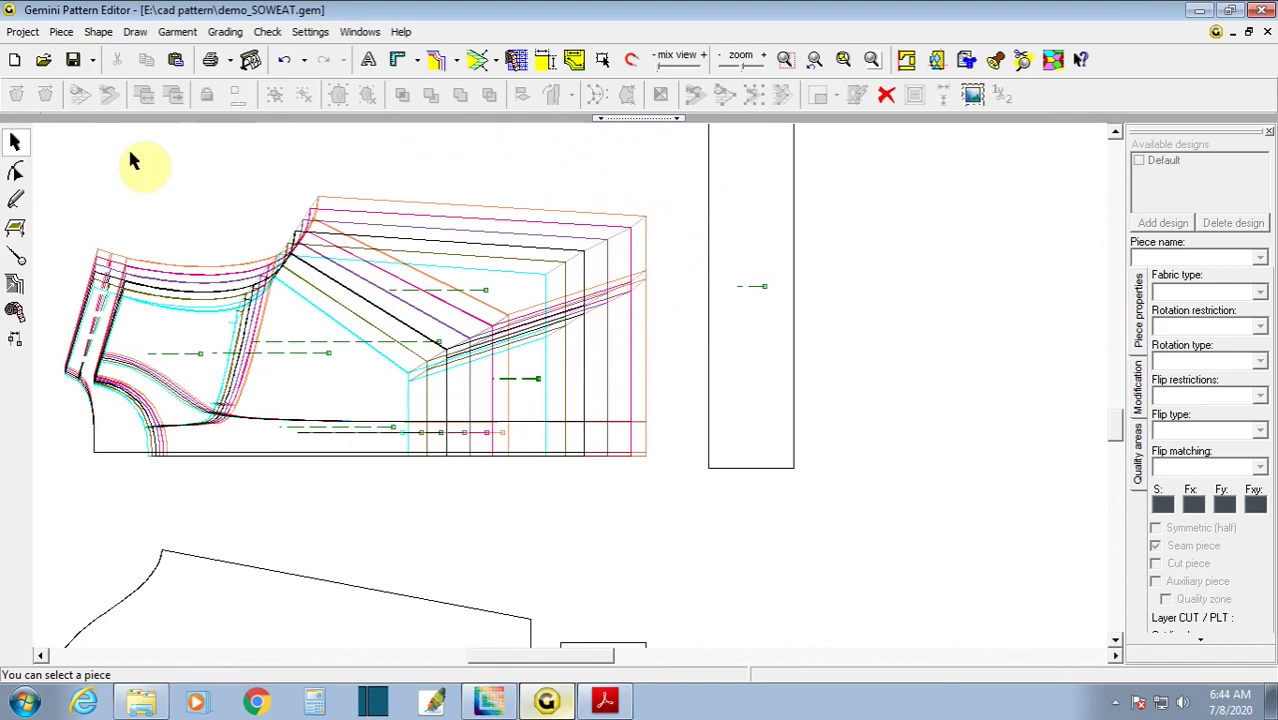
click(14, 284)
click(583, 249)
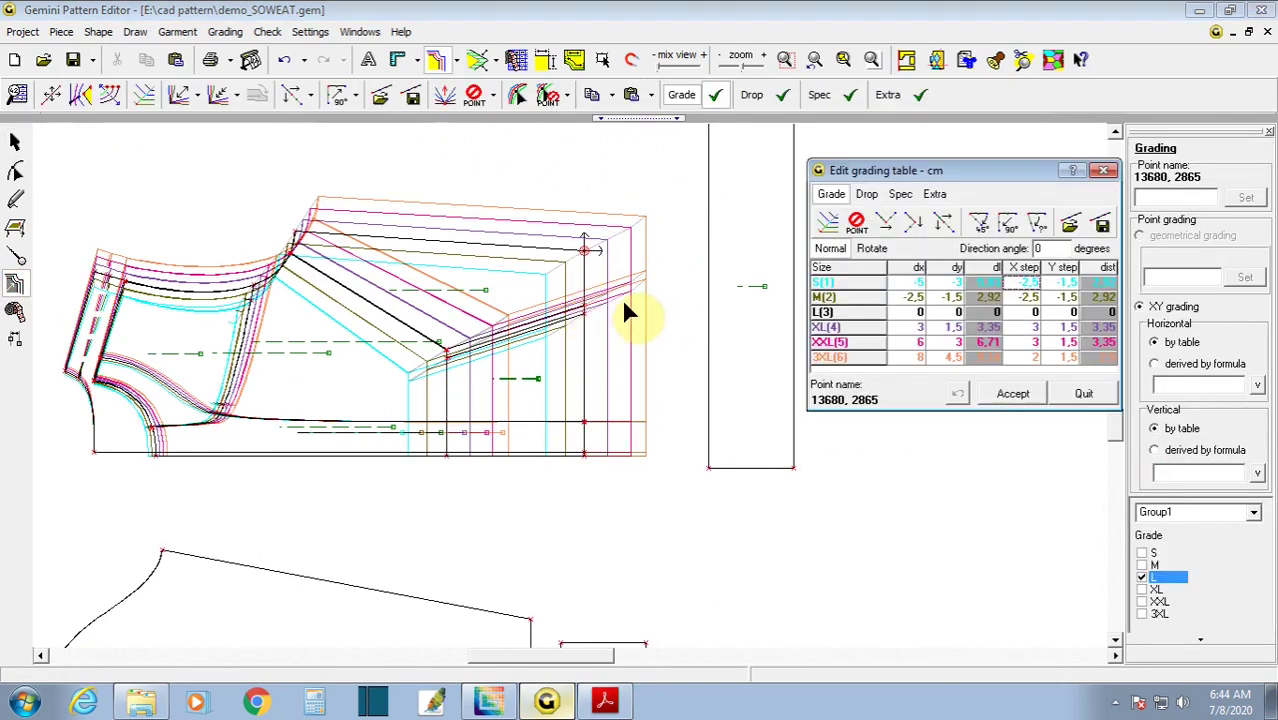
drag(622, 290, 415, 372)
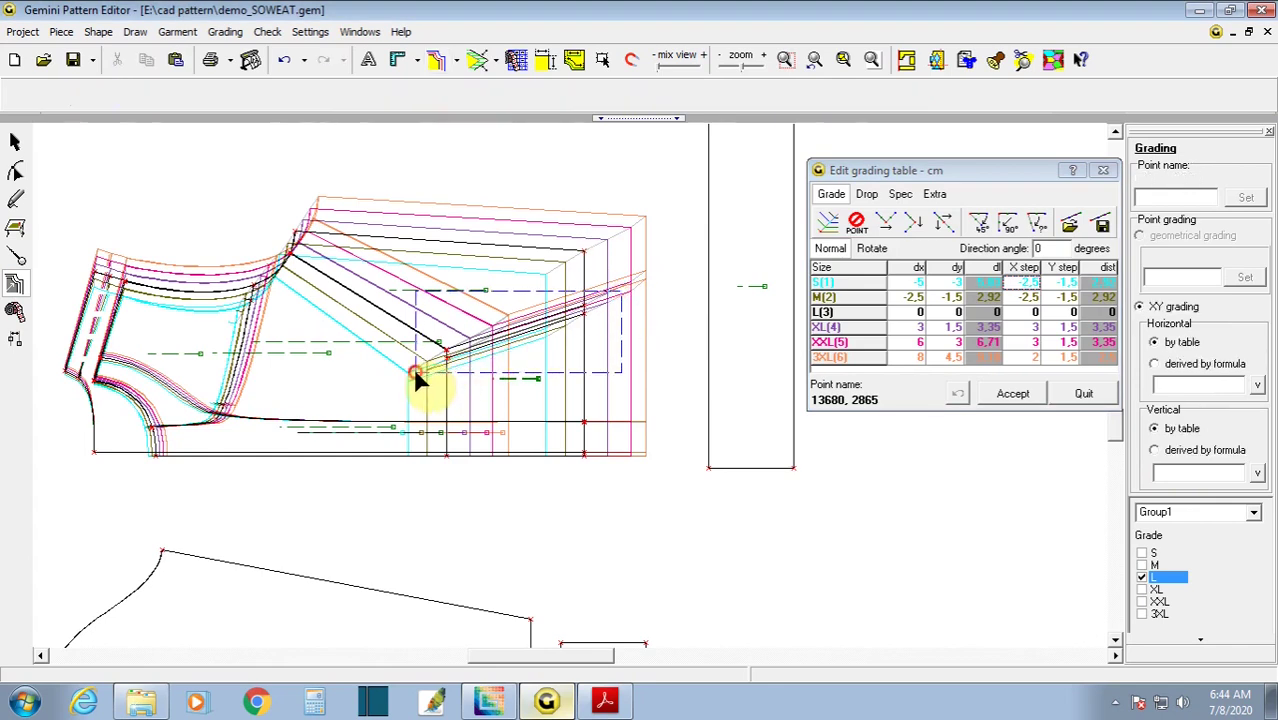
key(Escape)
- Set the Y grading step of the PKT-TOP edge points to 1 for all sizes
scroll(573, 390, up, 2)
scroll(573, 393, up, 1)
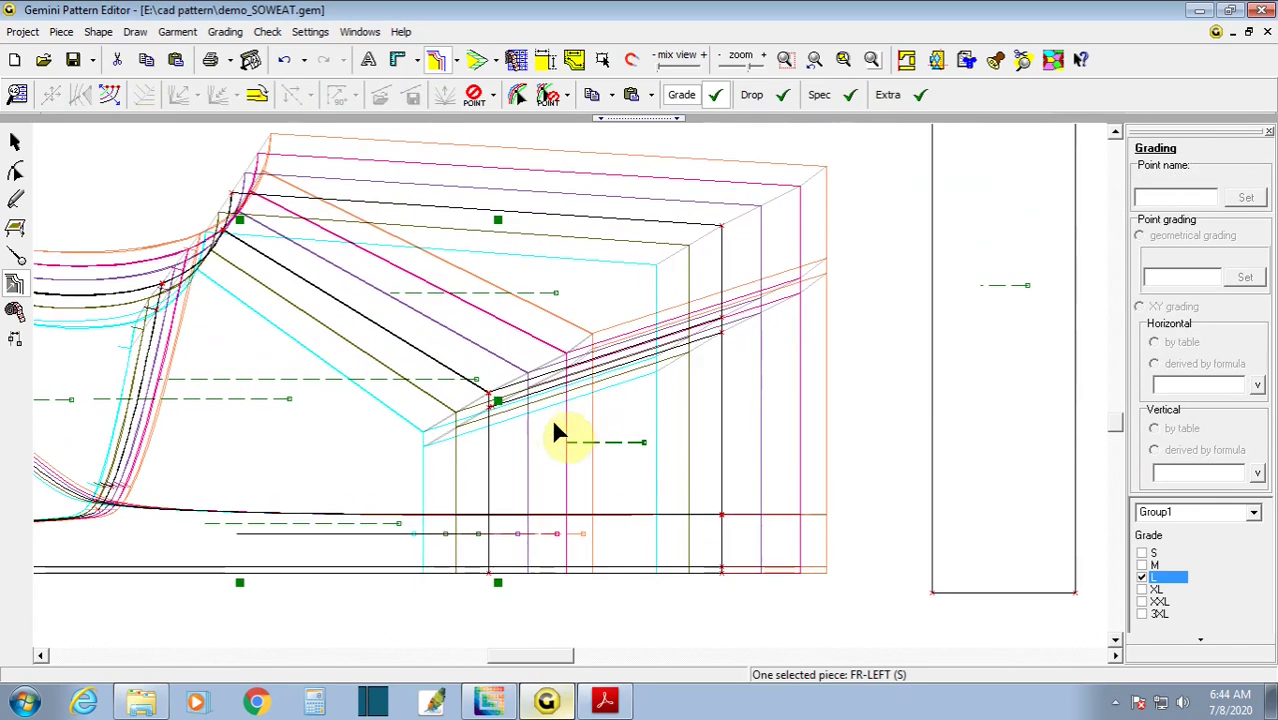
click(515, 428)
click(480, 388)
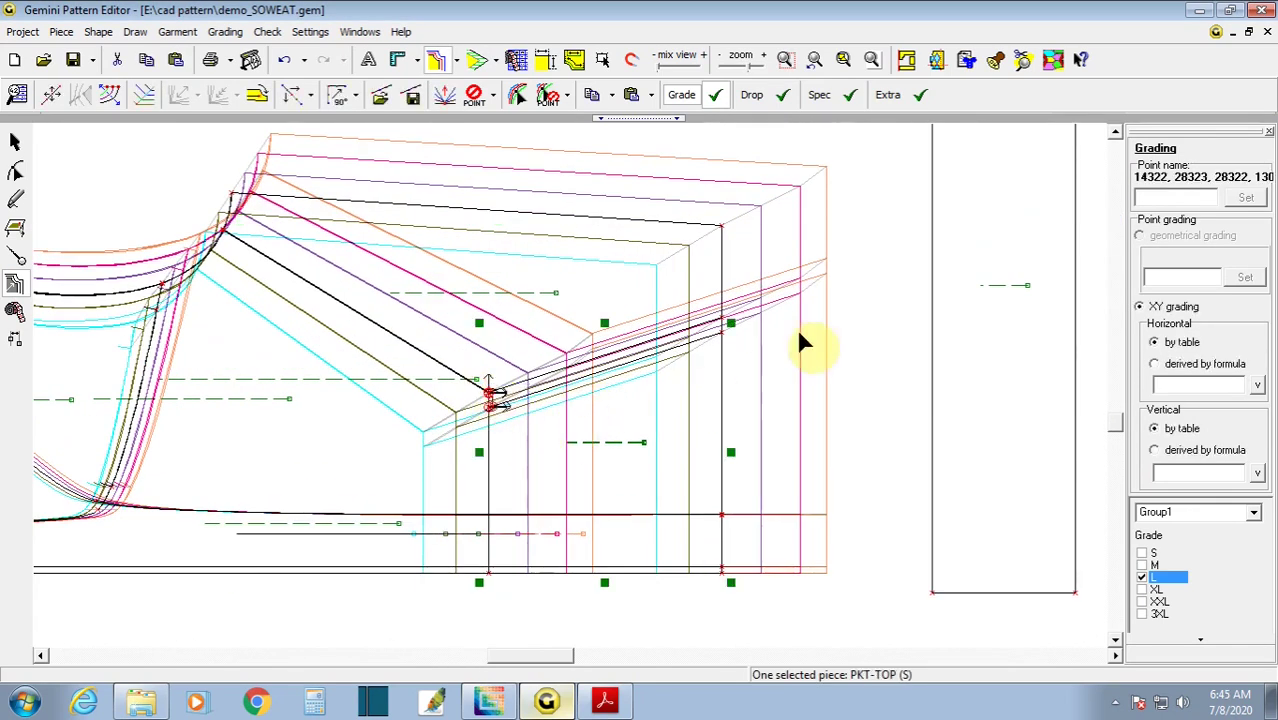
drag(812, 285, 684, 352)
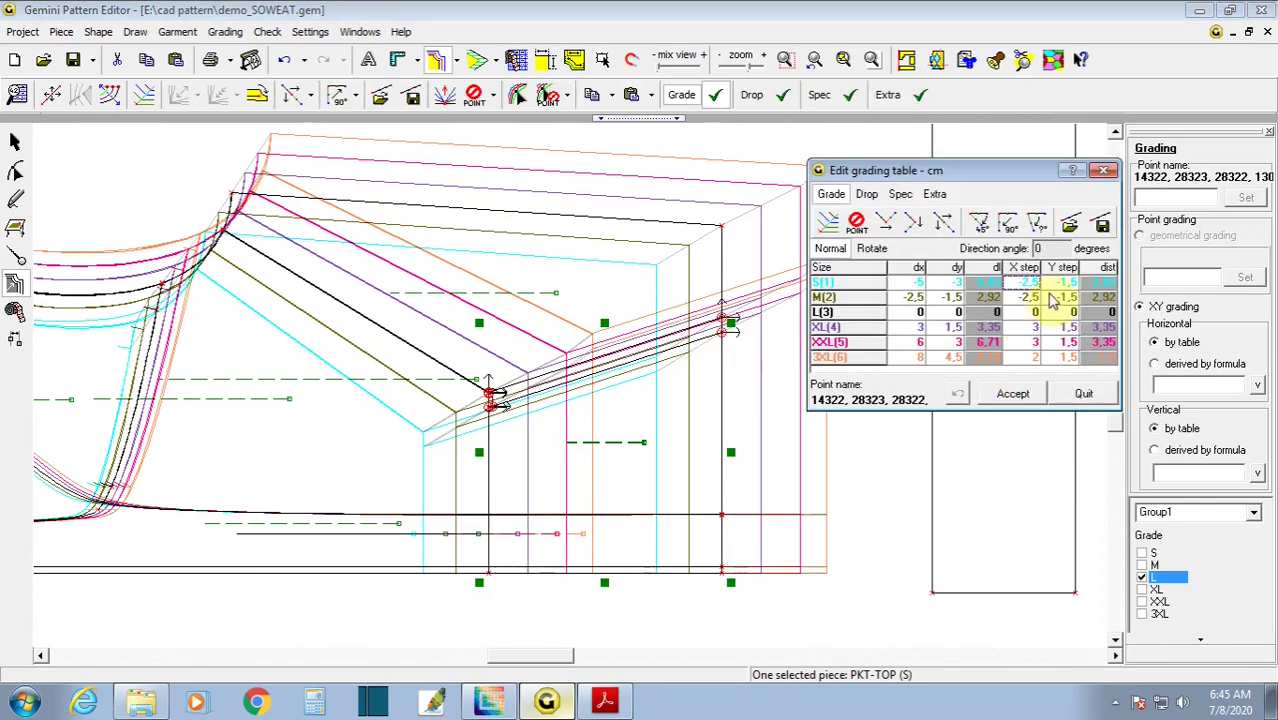
click(1062, 267)
text(1)
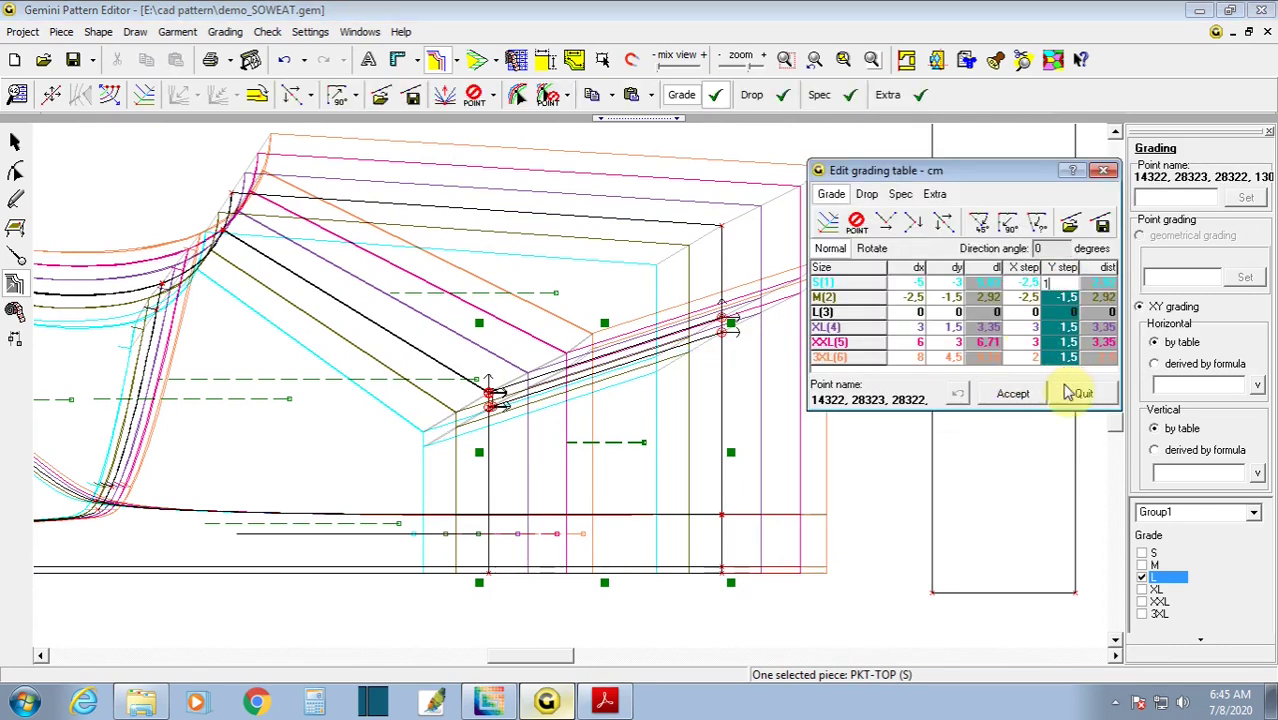
key(Return)
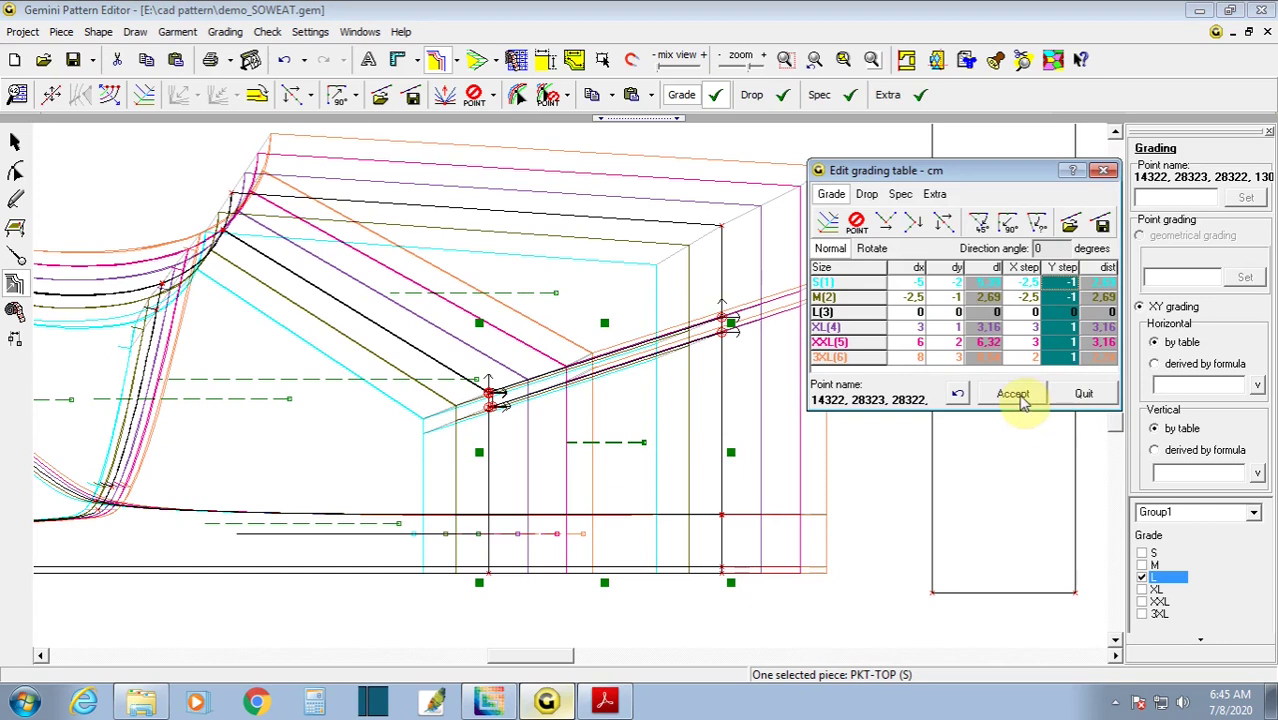
click(1015, 395)
- Inspect the grading of the FR-LEFT zipper-line points and pocket-top point 13042
click(853, 458)
scroll(800, 480, down, 1)
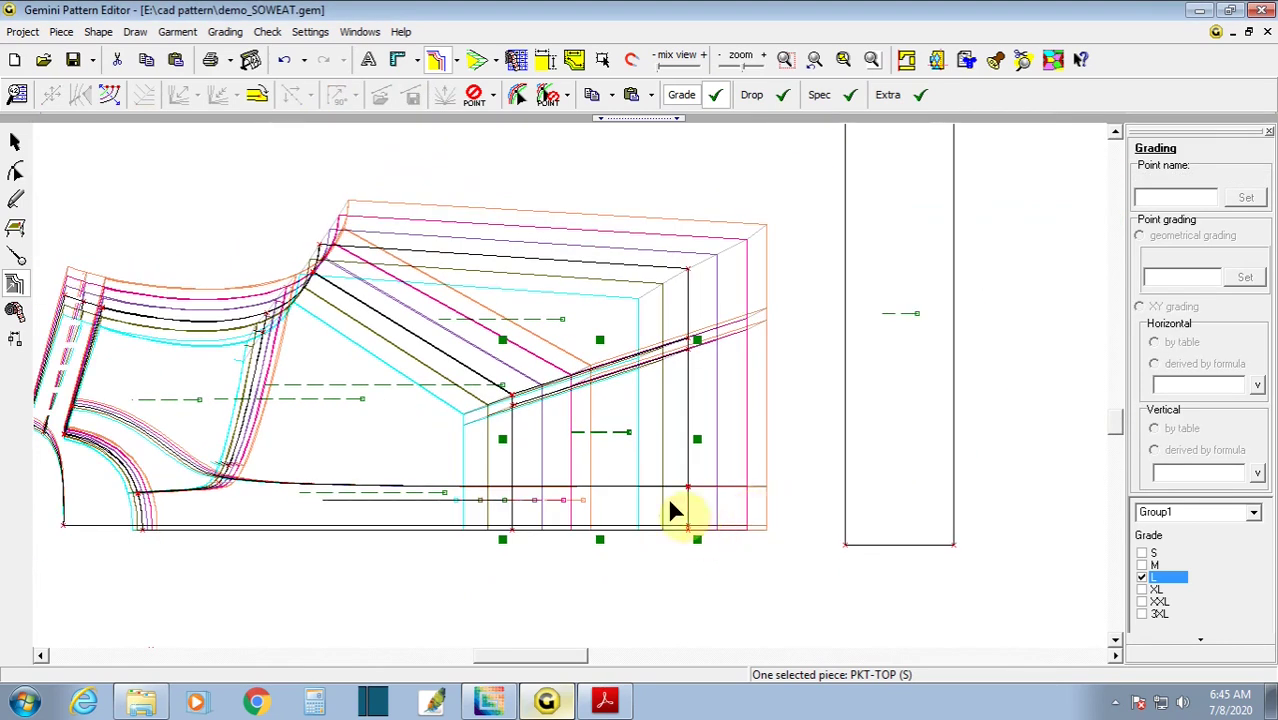
scroll(612, 490, up, 1)
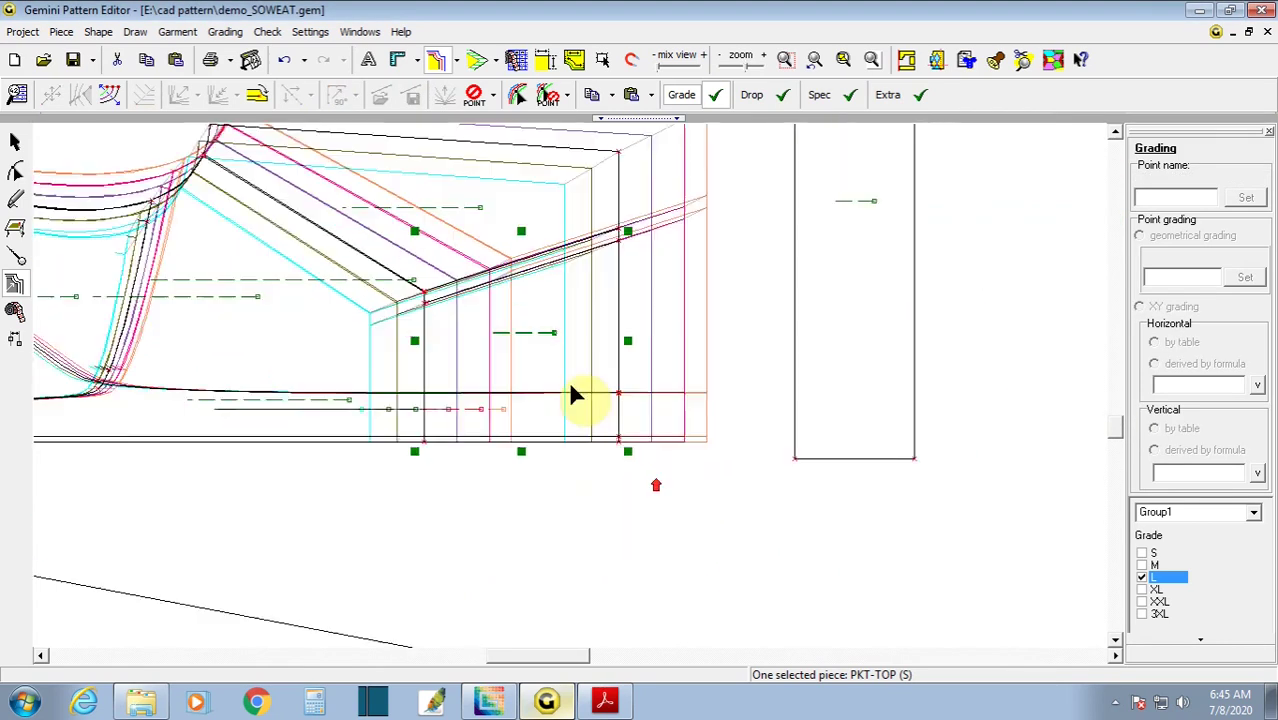
scroll(560, 385, up, 1)
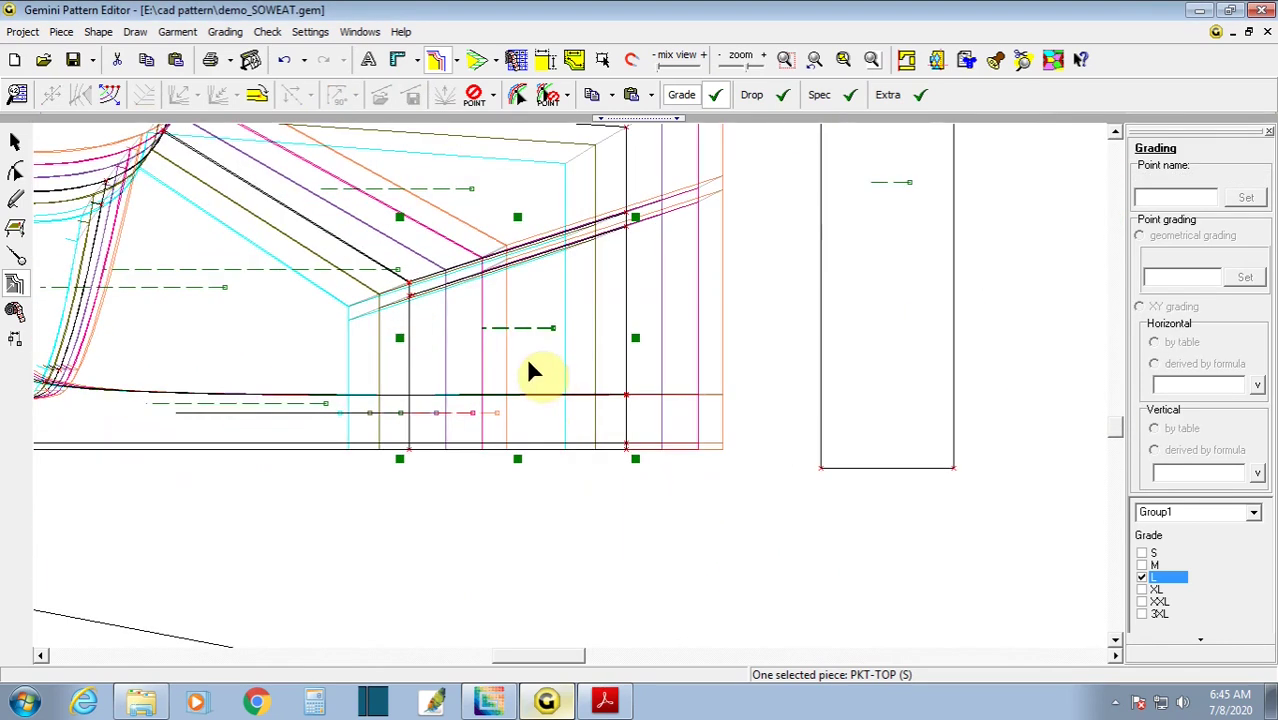
click(402, 290)
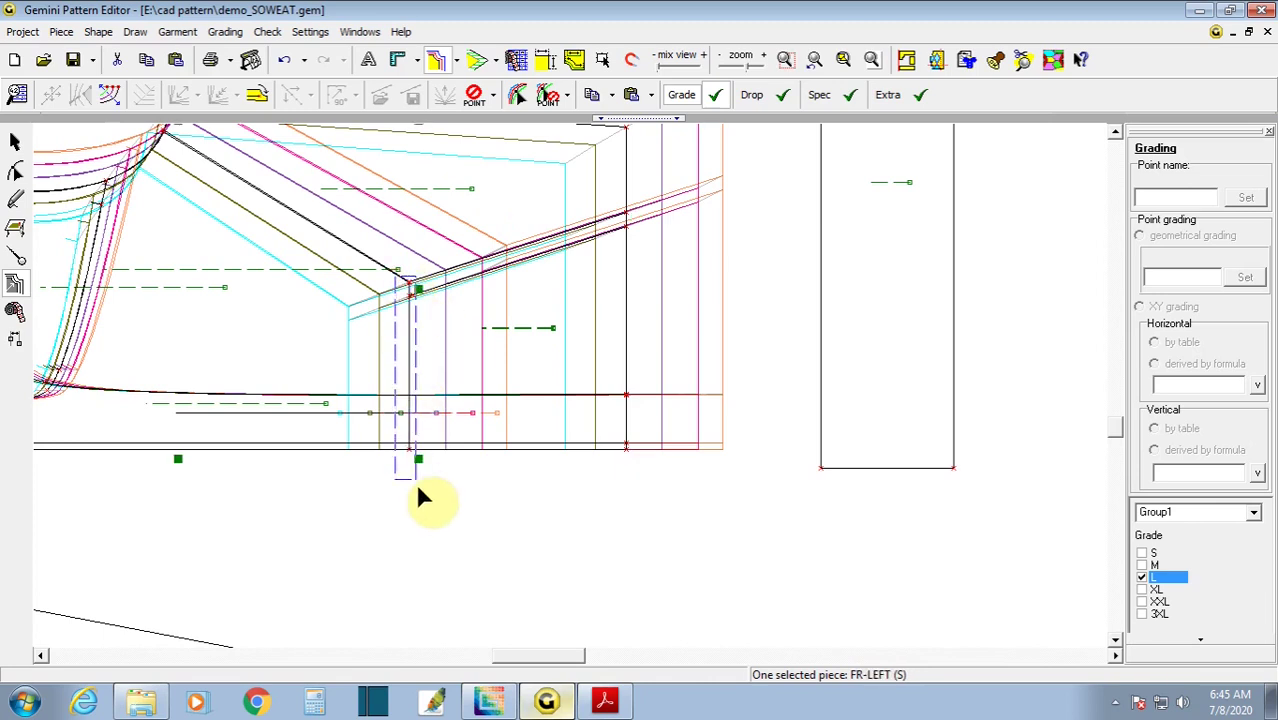
drag(419, 489, 421, 491)
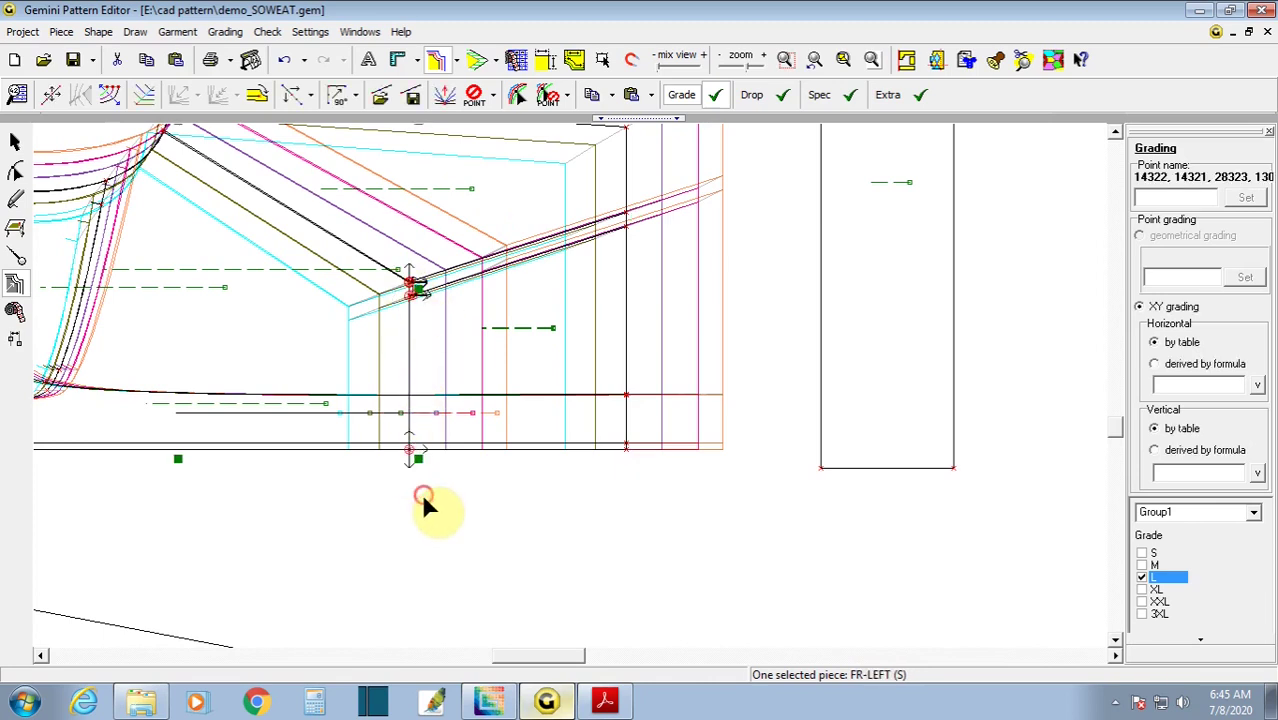
click(612, 443)
double_click(625, 446)
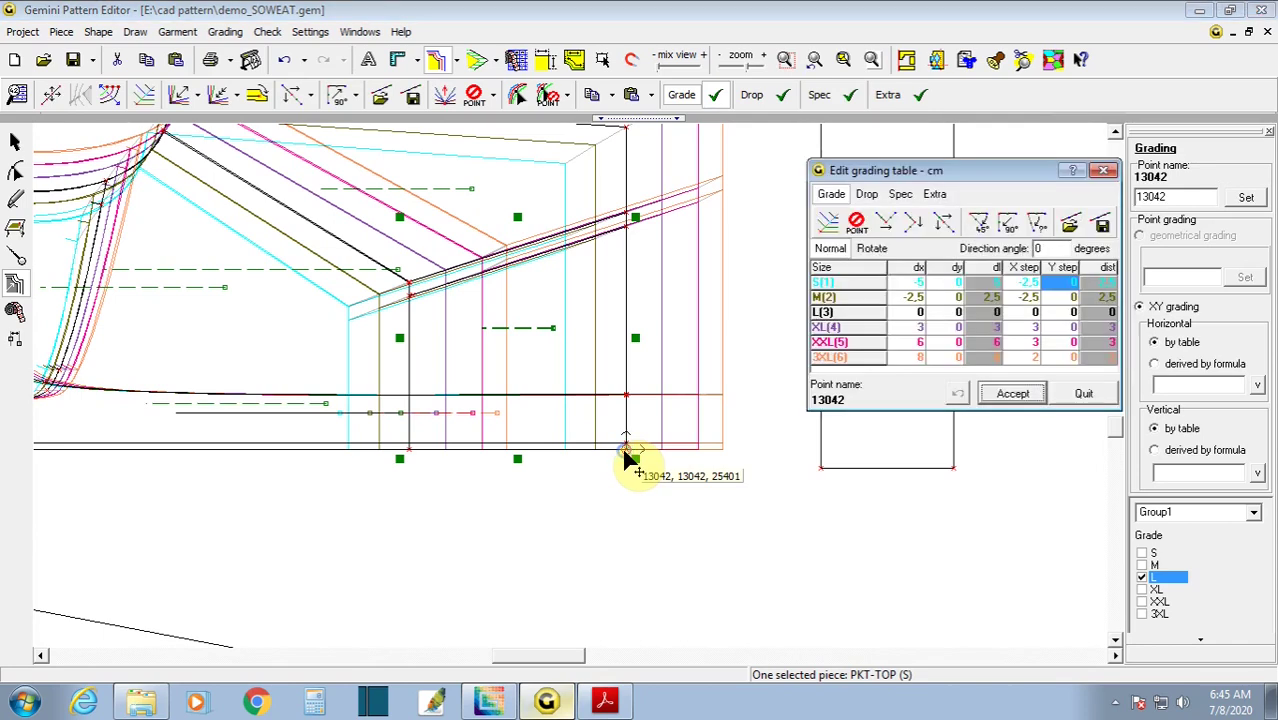
drag(1030, 283, 1033, 364)
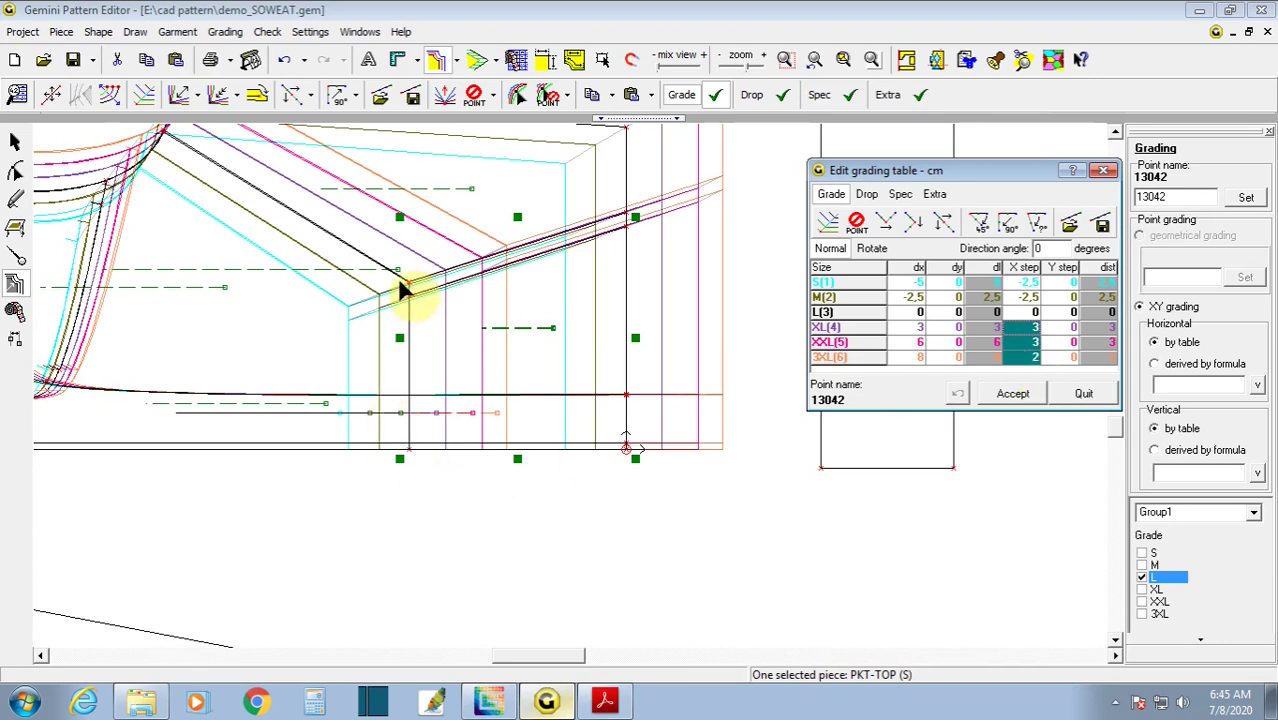
click(392, 287)
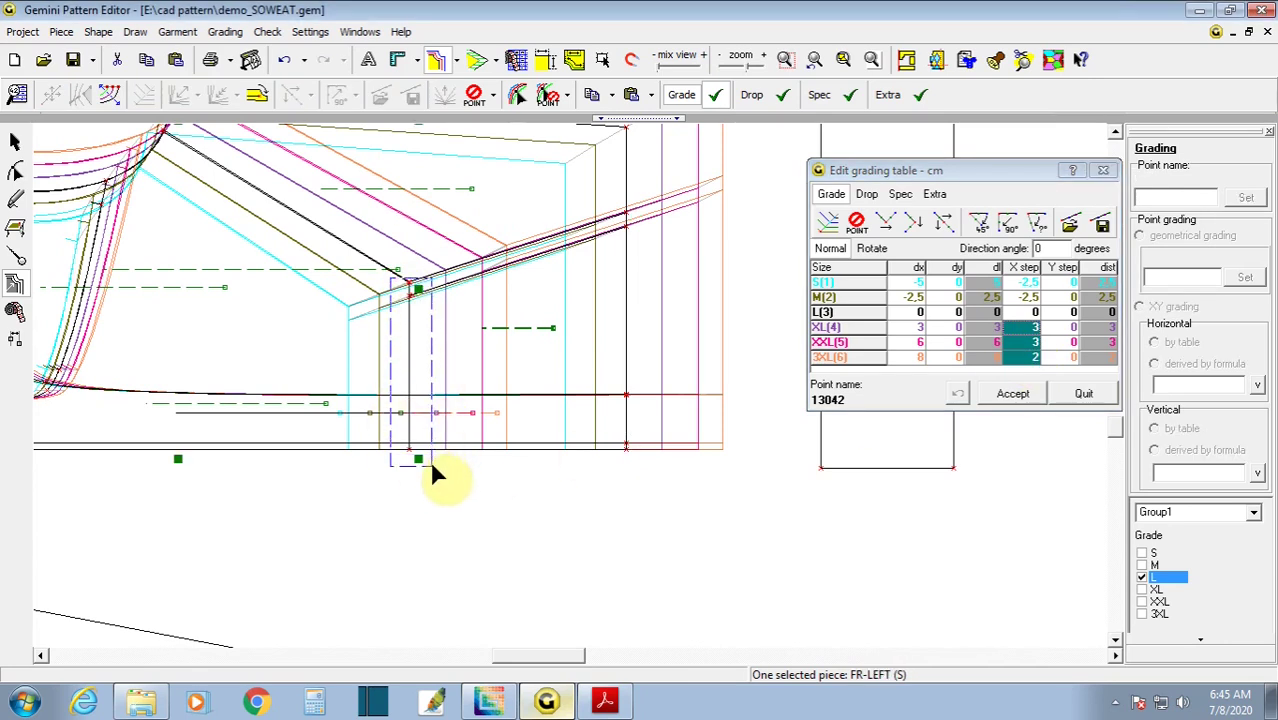
- Set the X grading step for sizes S and M on the FR-LEFT zipper-line points to -1,5
click(420, 466)
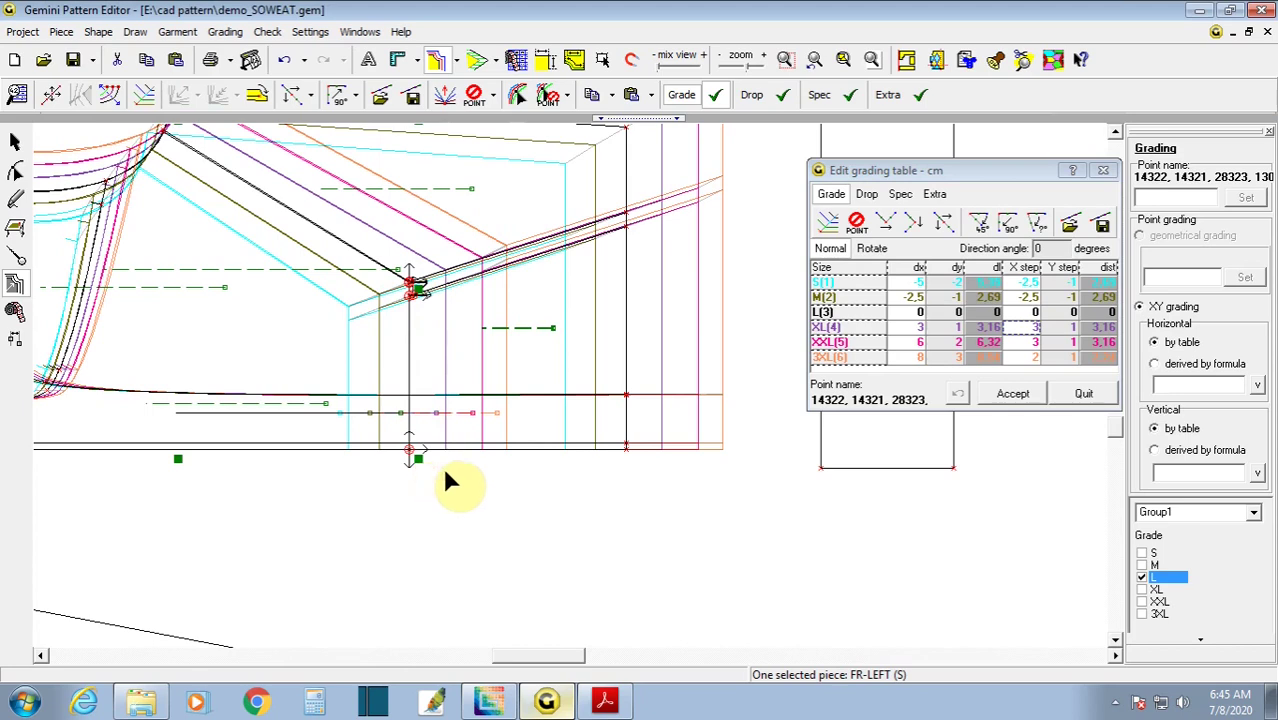
click(1027, 284)
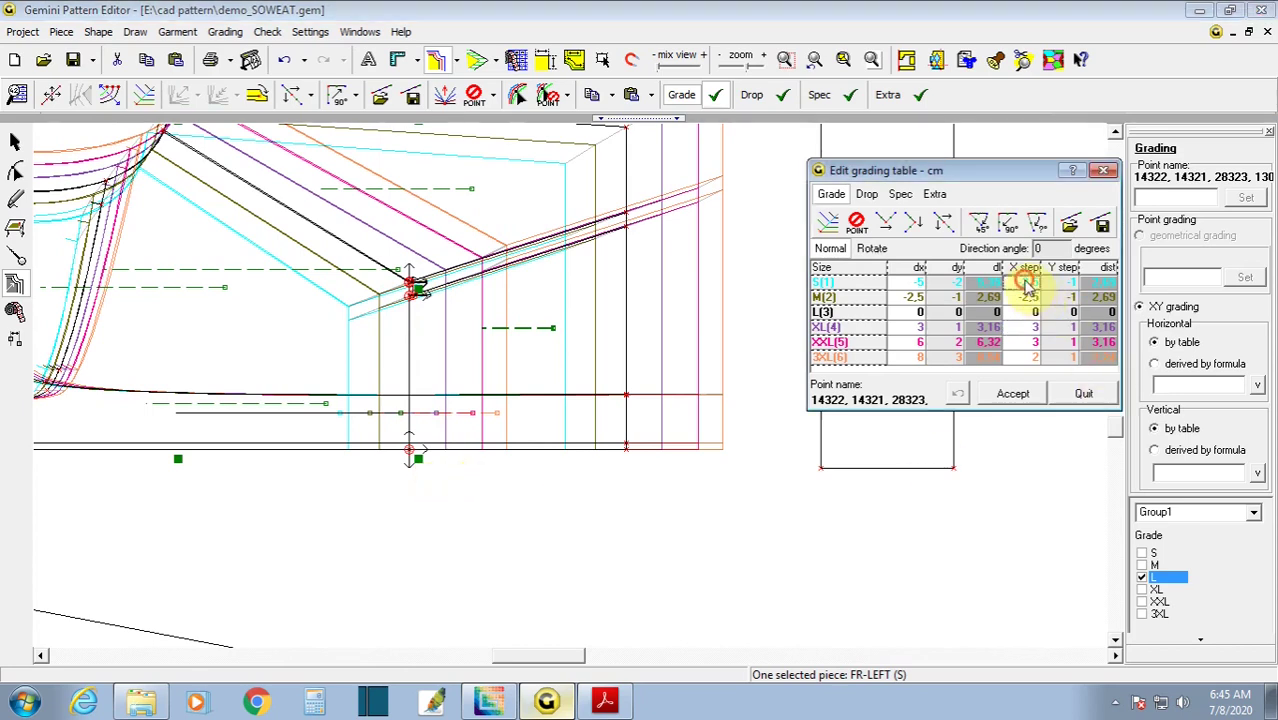
drag(1027, 284, 1027, 311)
text(1)
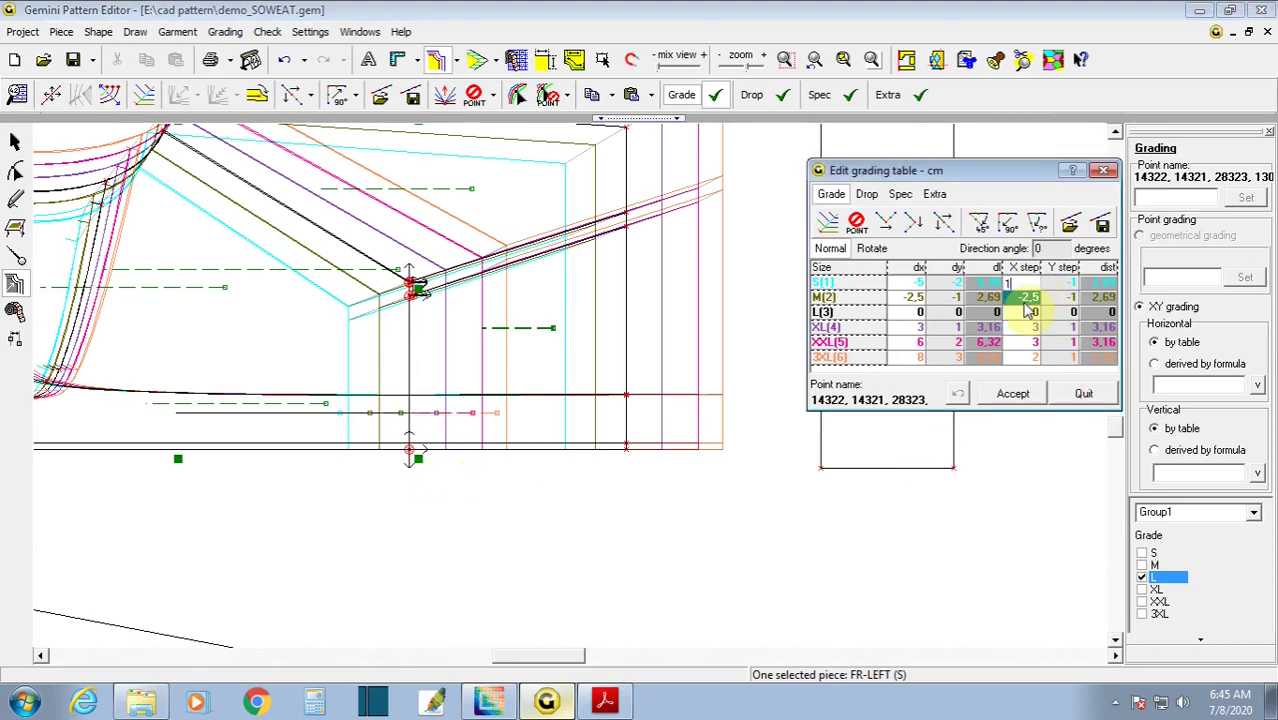
text(5)
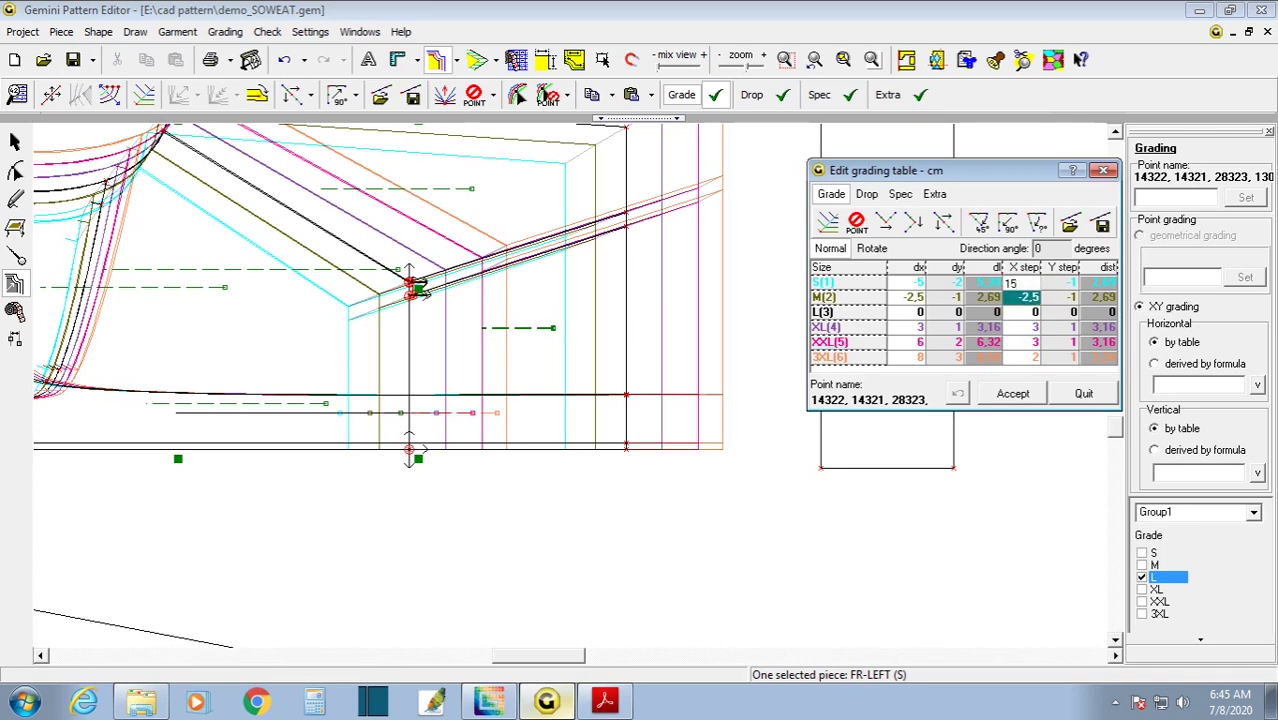
key(Return)
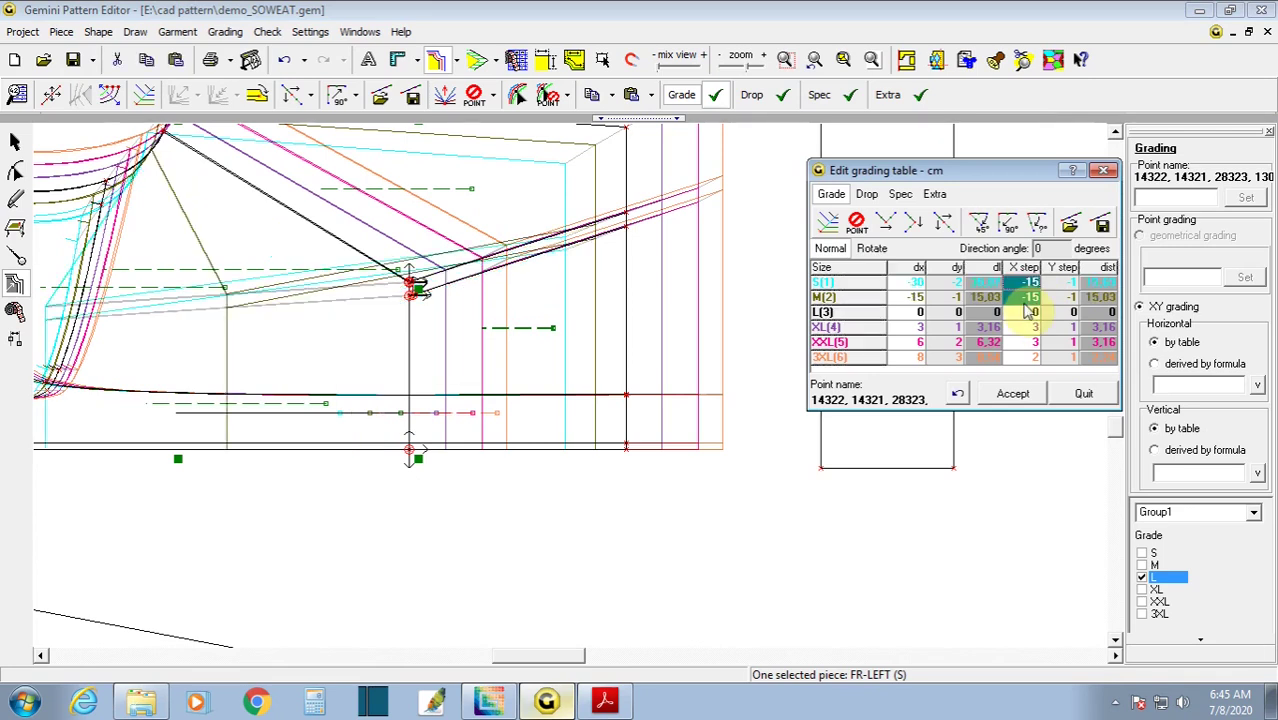
text(1)
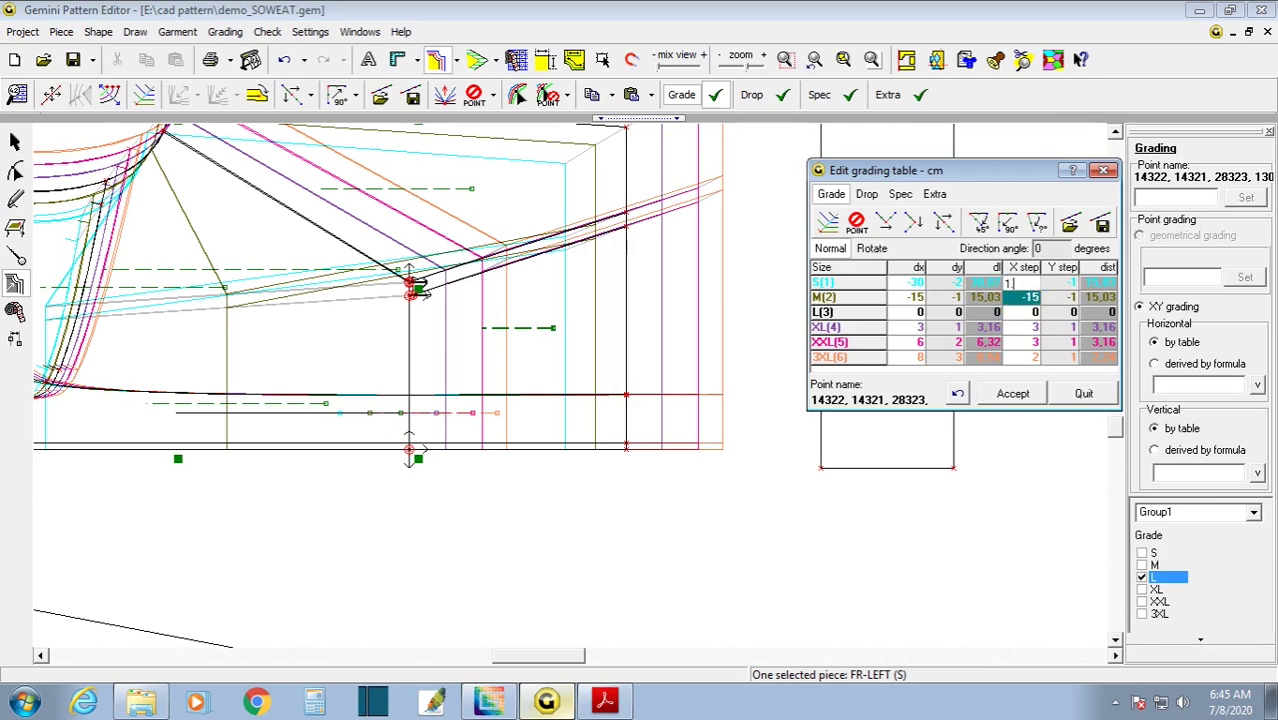
key(Return)
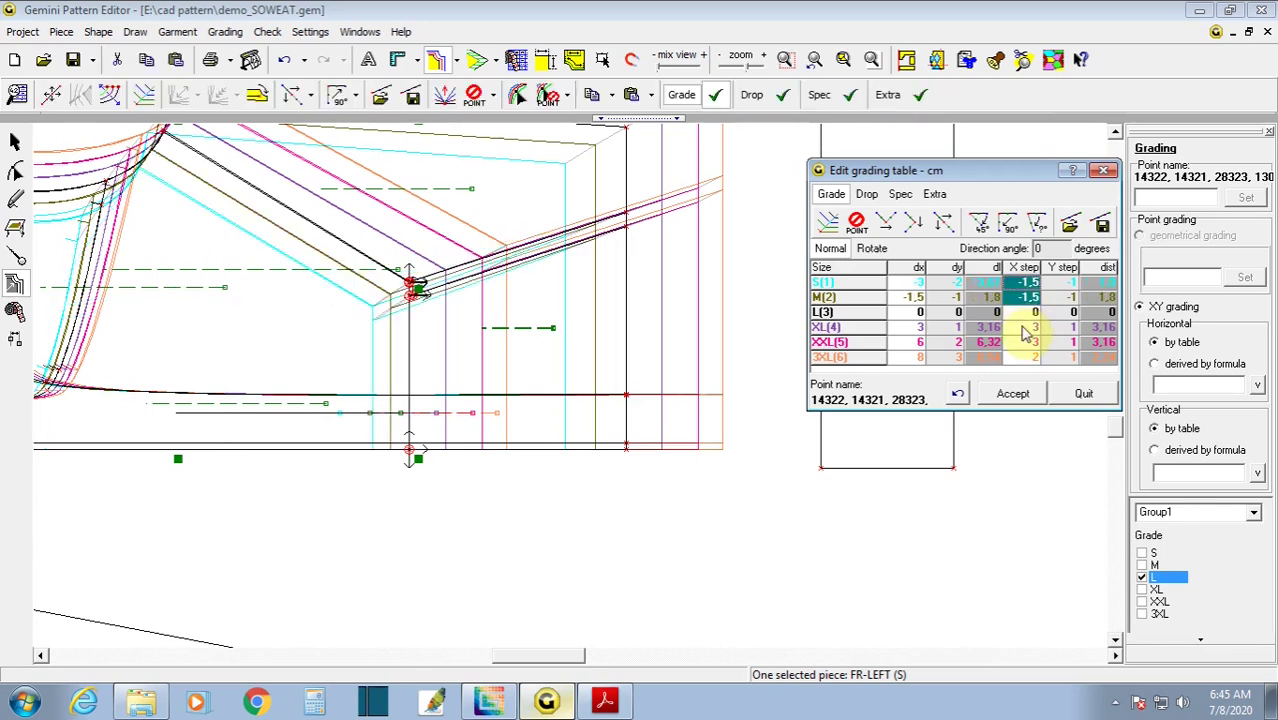
- Review the XL and XXL X steps, then close the grading table
drag(1025, 331, 1028, 346)
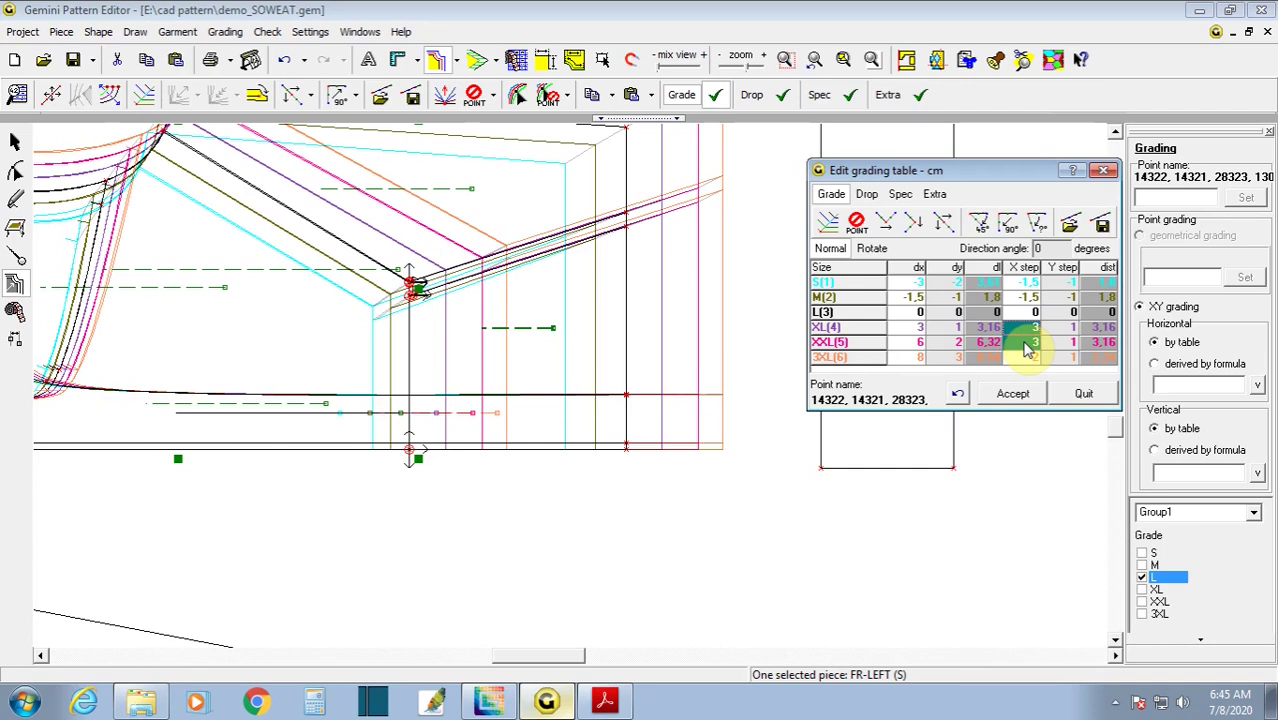
shift+click(1028, 344)
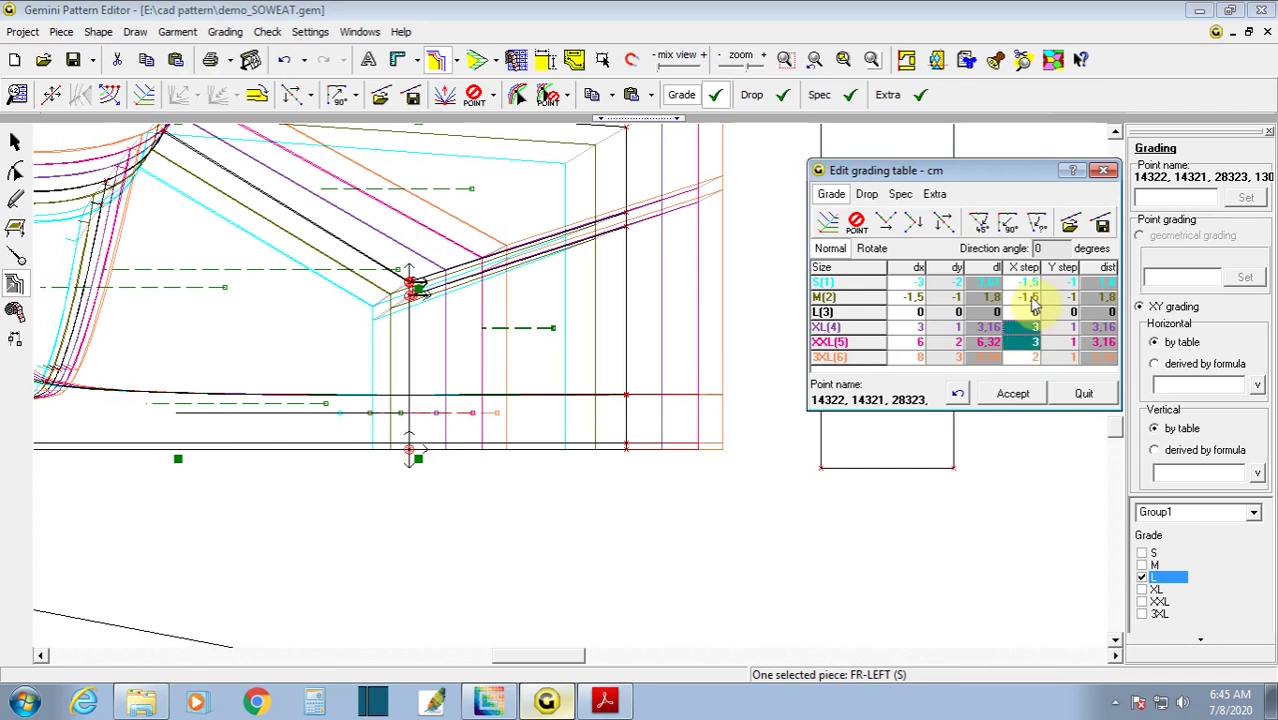
click(1082, 393)
mouse_move(620, 474)
middle_down()
mouse_move(441, 334)
mouse_move(570, 378)
middle_up()
scroll(445, 345, up, 1)
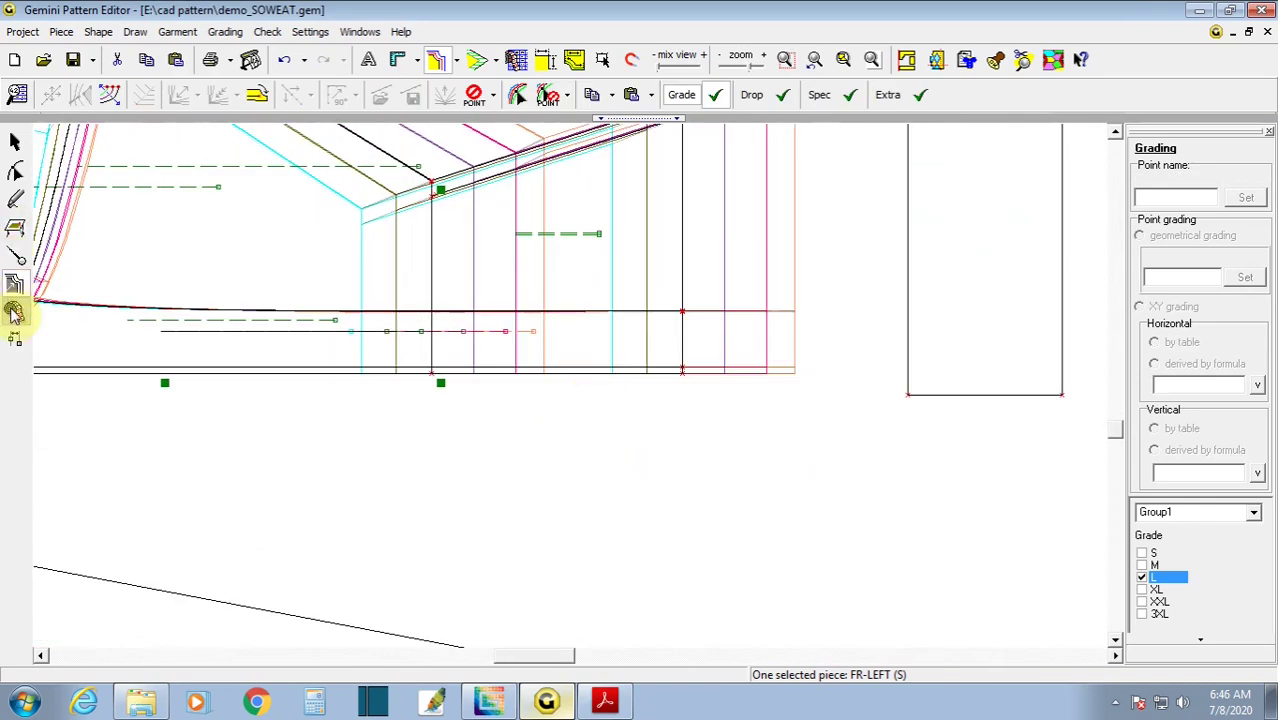
- Draw a horizontal auxiliary zipper line below the front piece
click(18, 202)
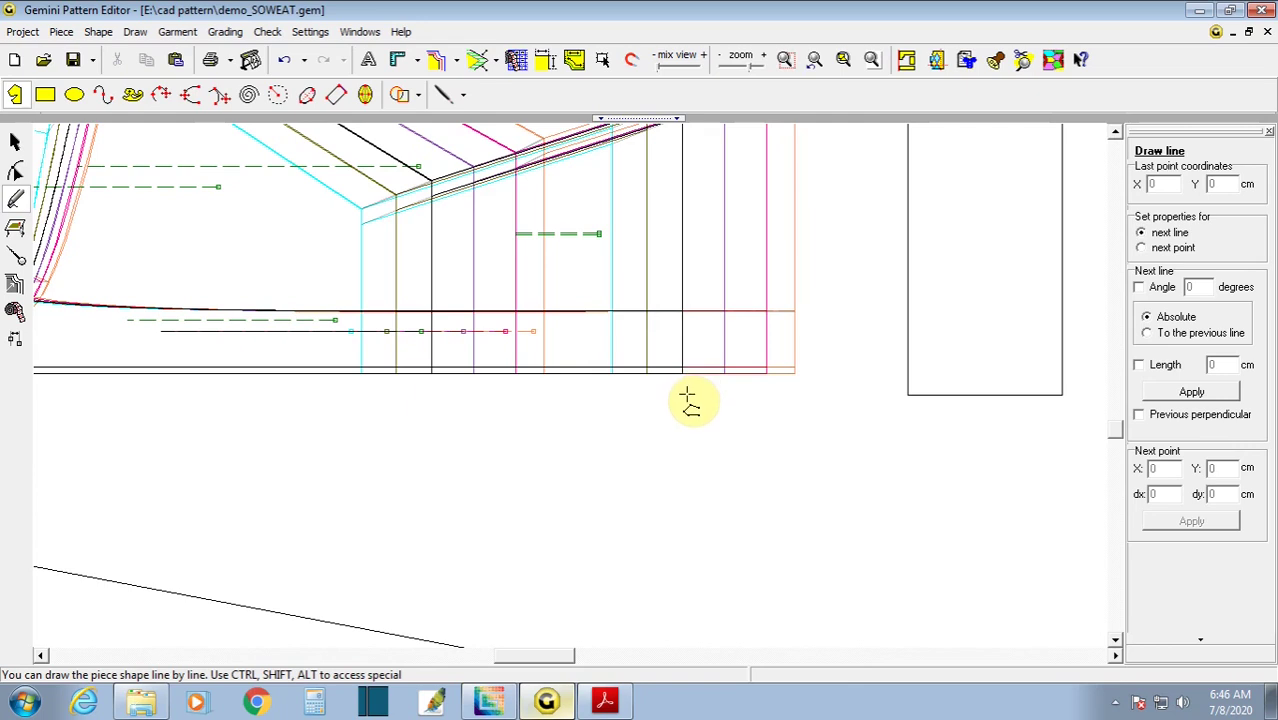
click(694, 440)
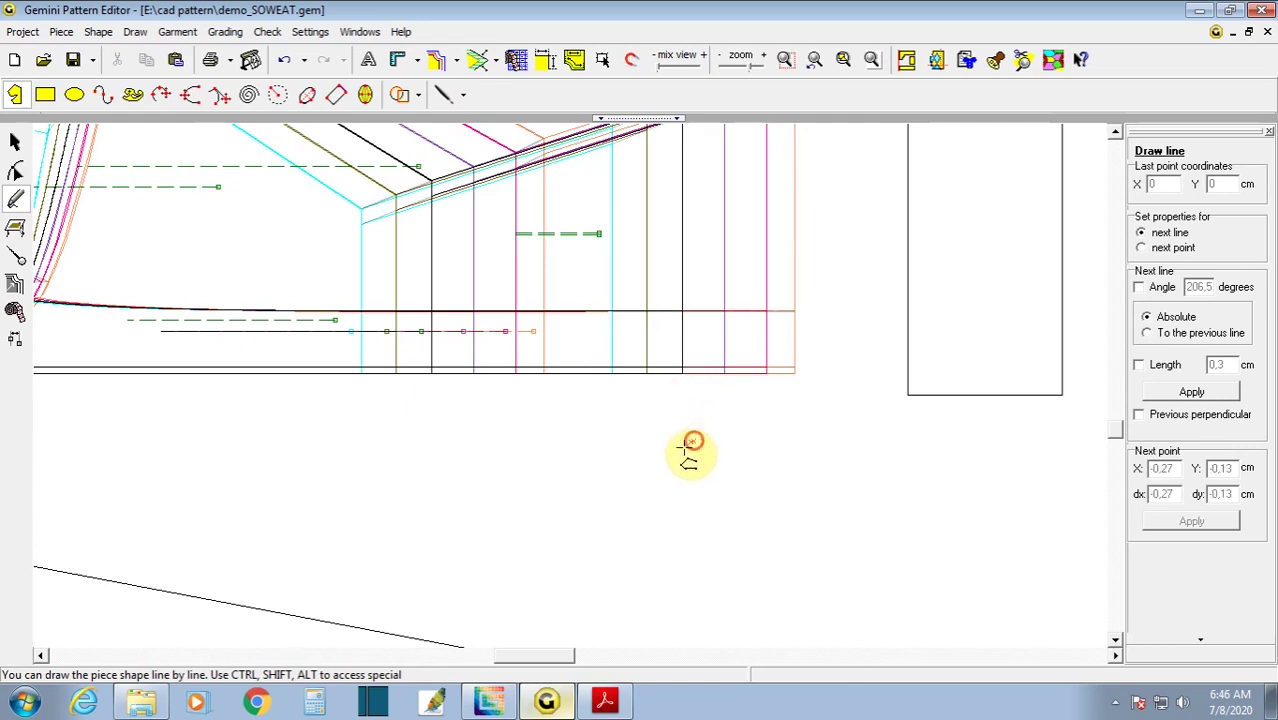
double_click(402, 458)
click(14, 283)
click(150, 93)
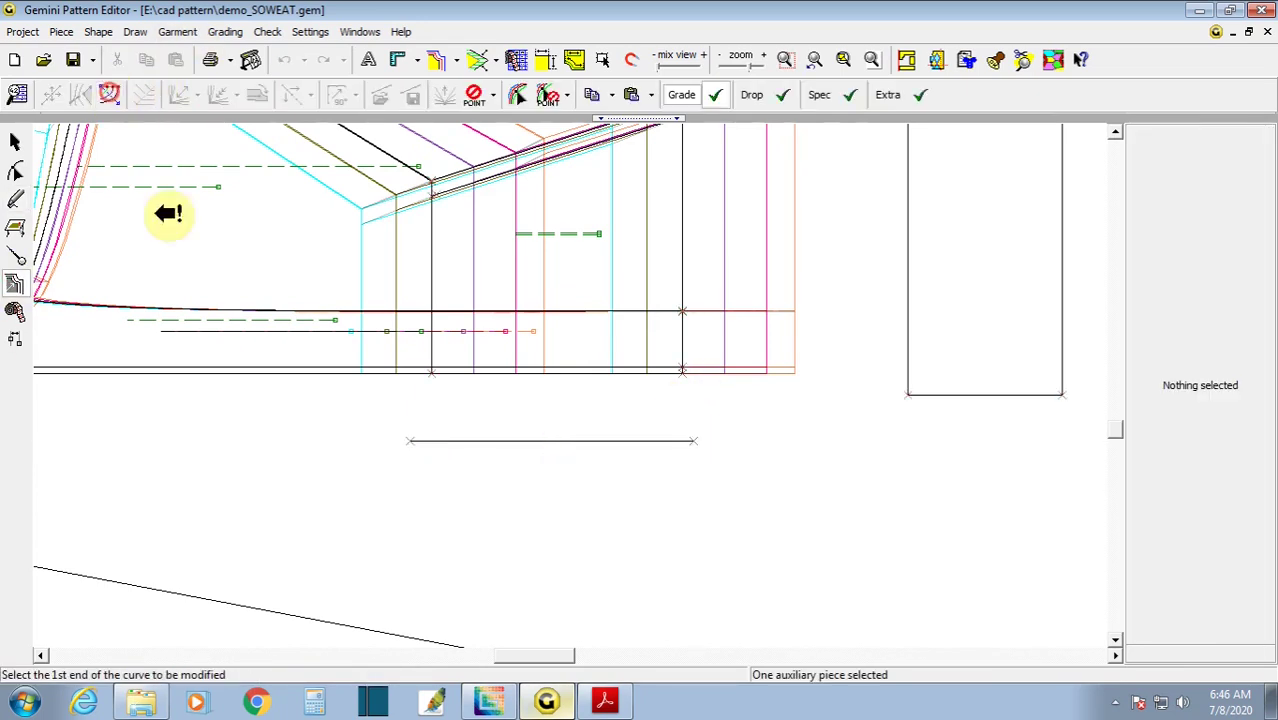
click(14, 142)
click(14, 283)
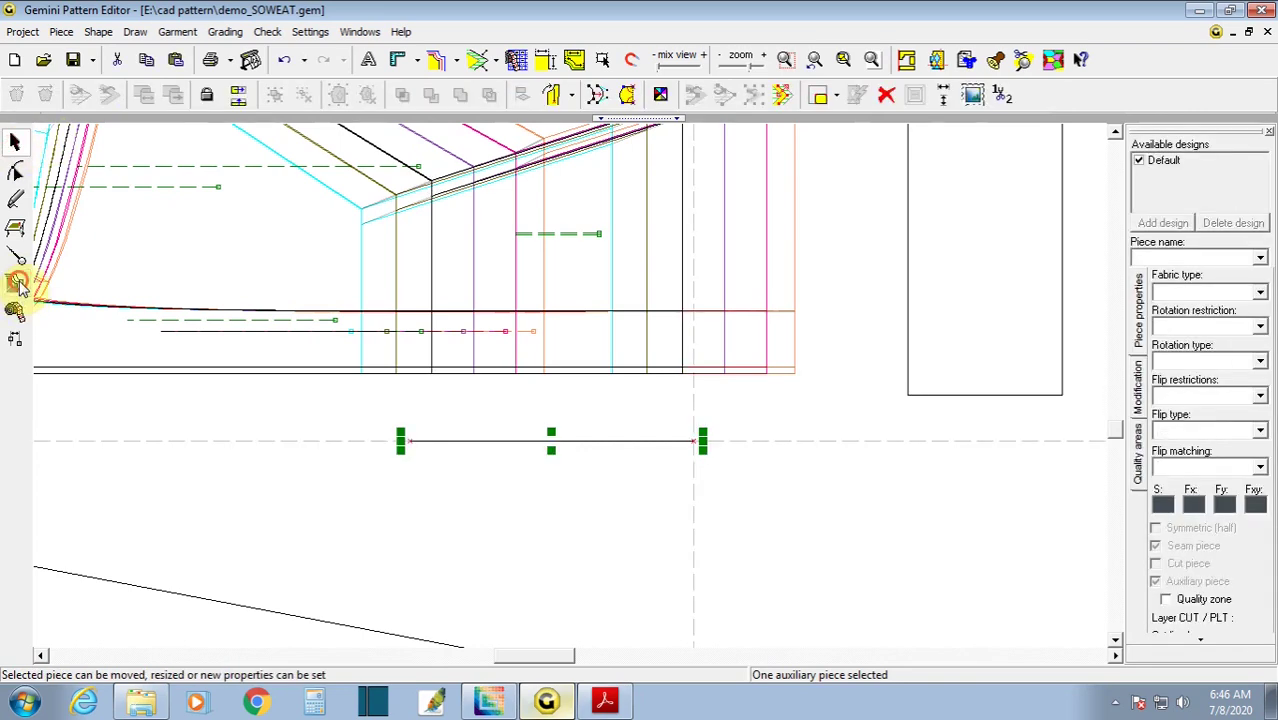
- Paste the PKT-TOP corner point's grading onto the zipper line's right end
click(686, 378)
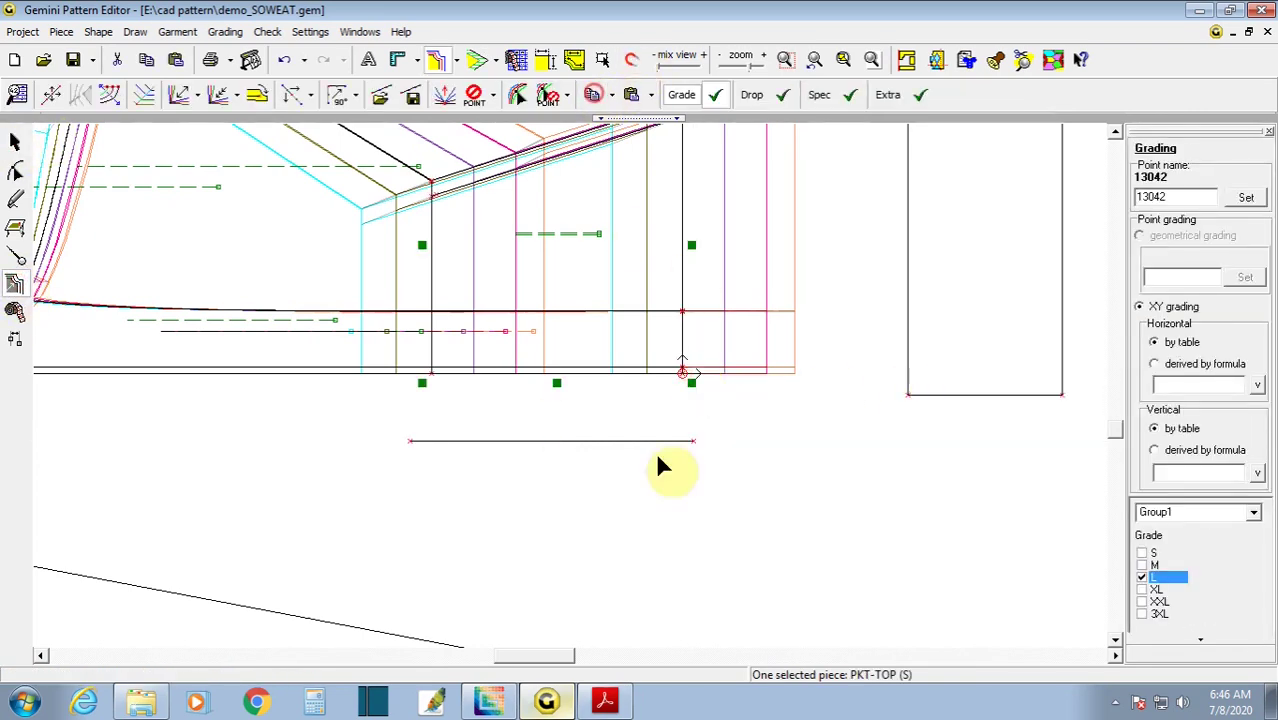
drag(662, 408, 735, 472)
click(648, 95)
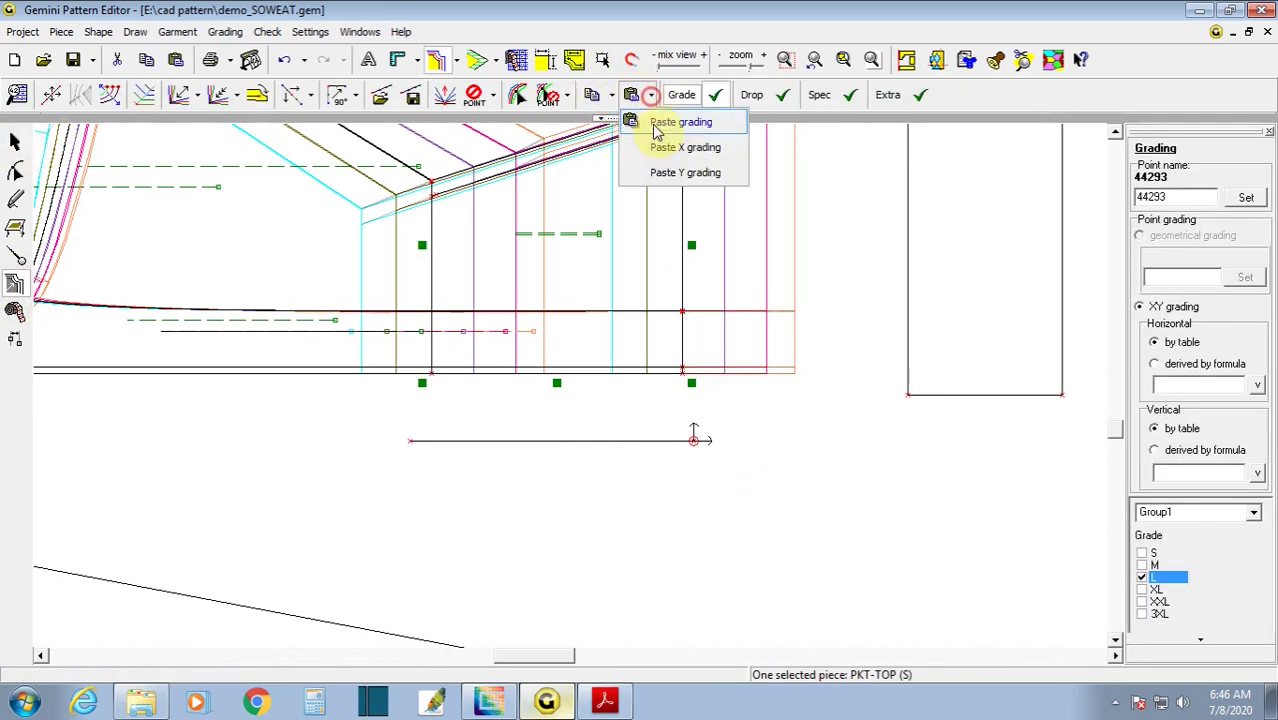
click(663, 150)
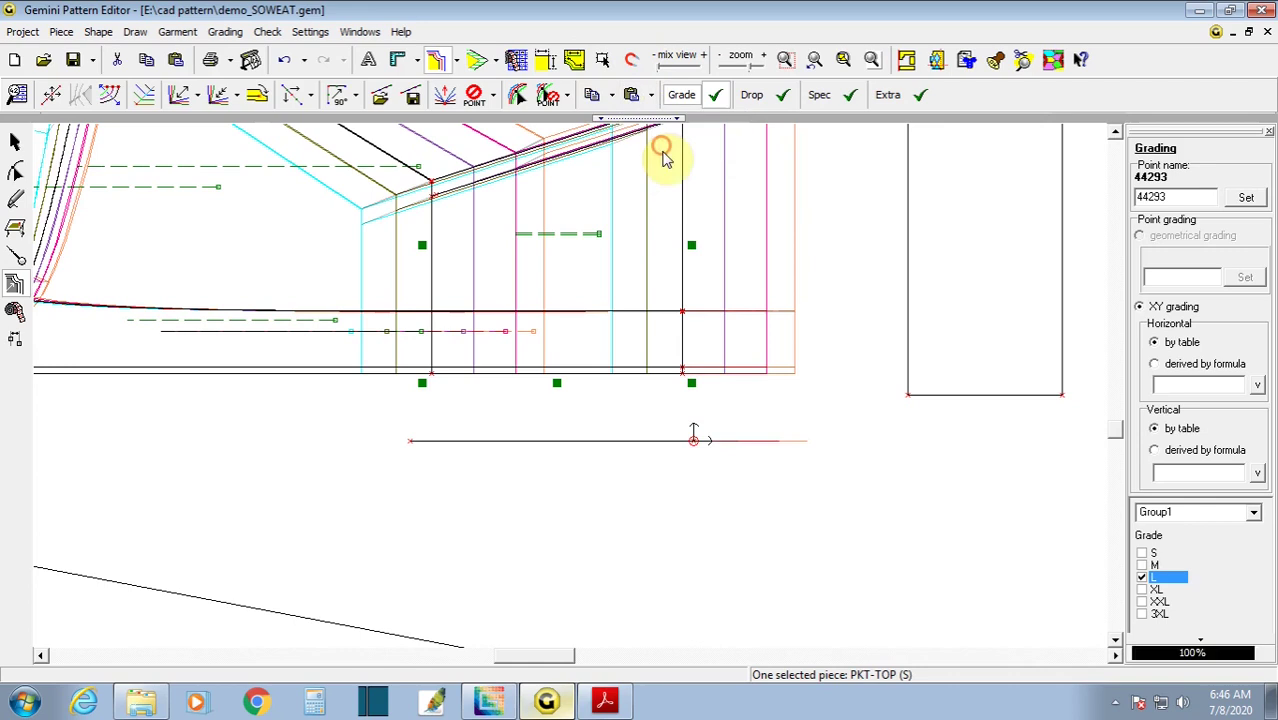
- Bring up the zipper line's per-size lengths, 15,26 cm (S) to 28,26 cm (3XL)
click(110, 95)
click(408, 441)
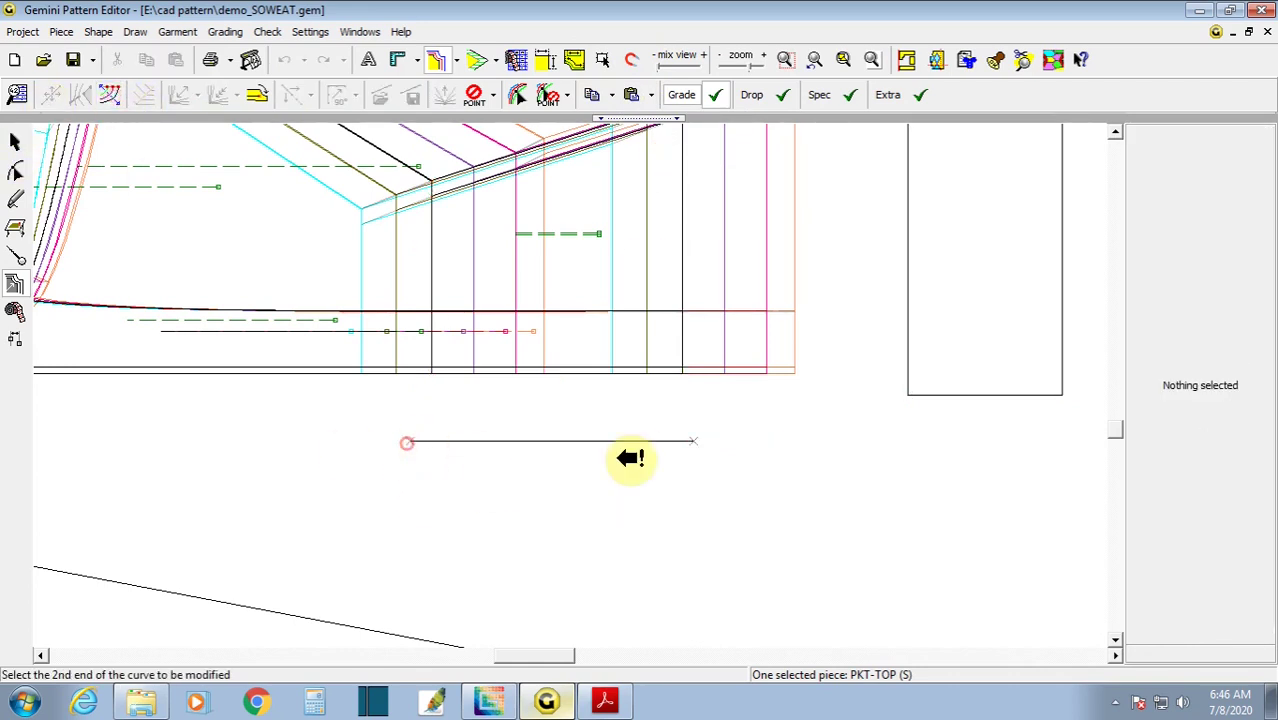
click(693, 441)
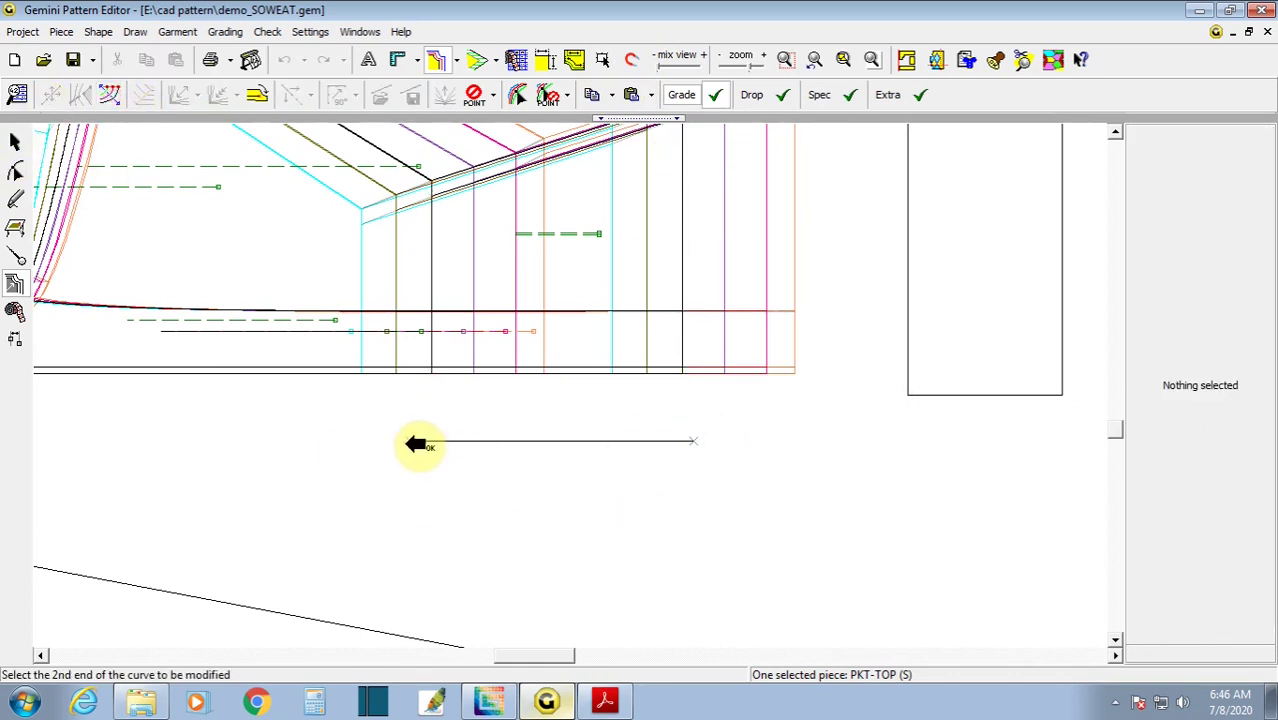
click(14, 284)
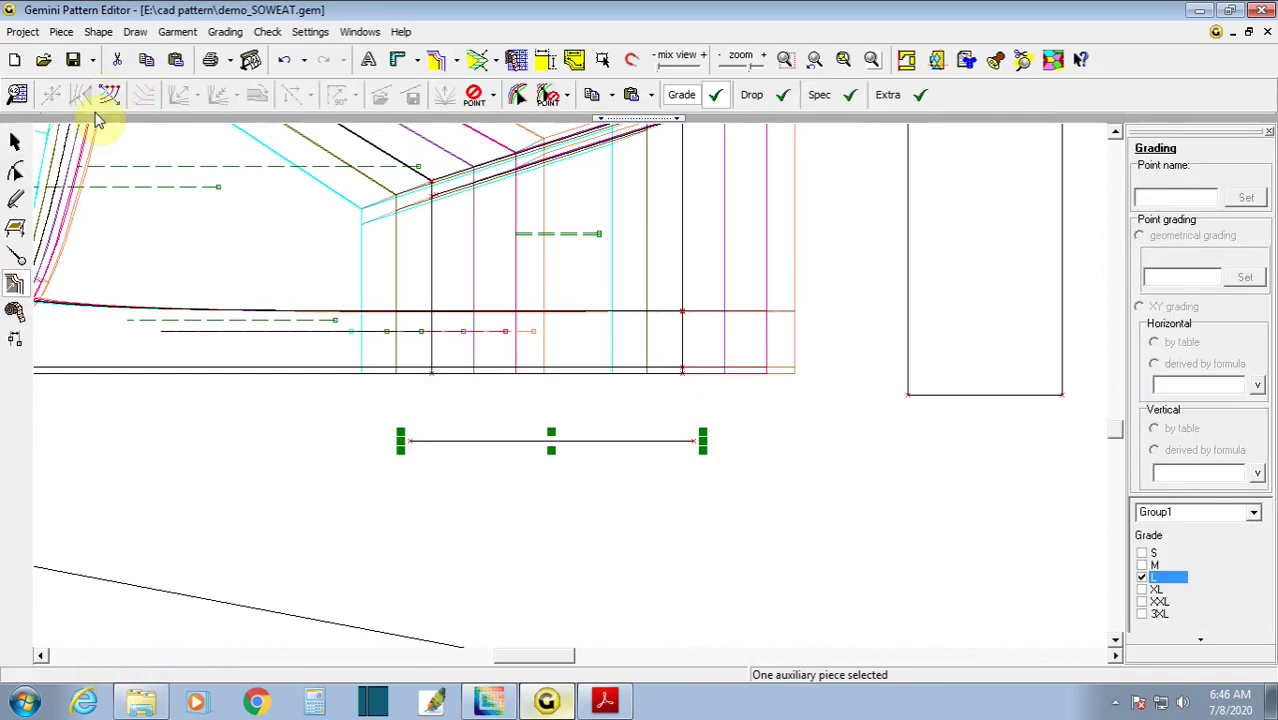
click(700, 440)
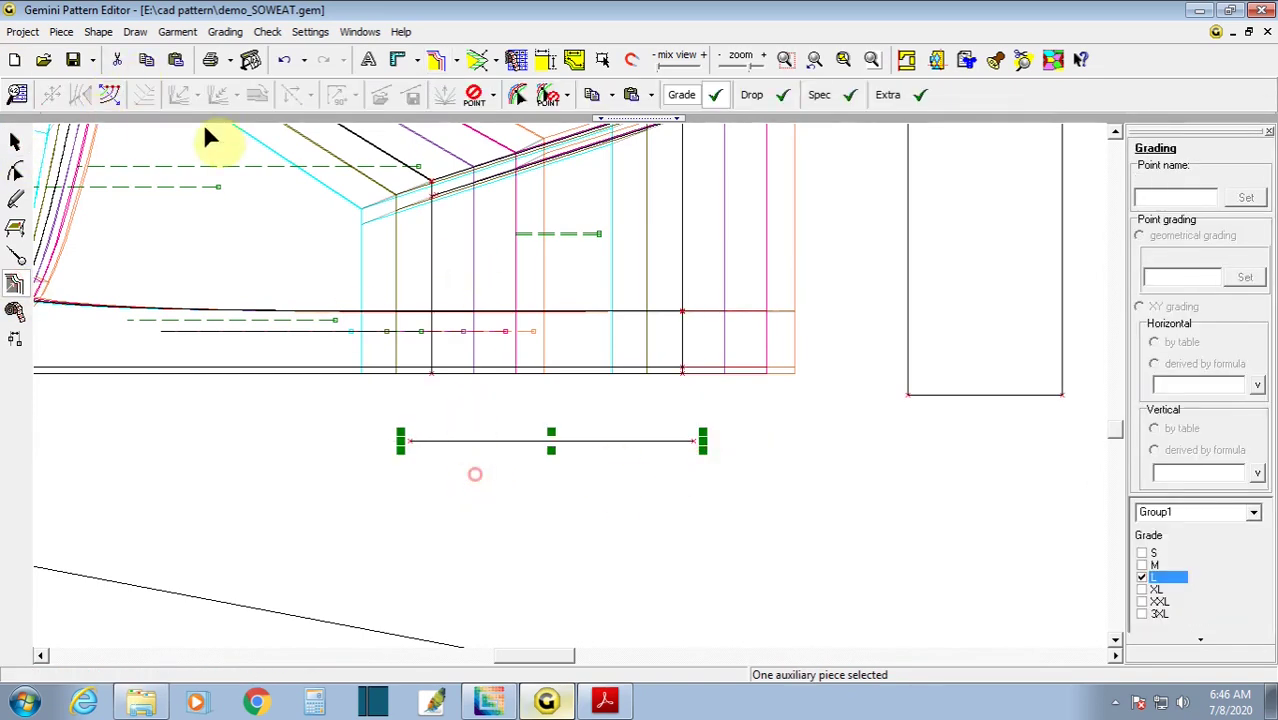
click(109, 94)
click(695, 443)
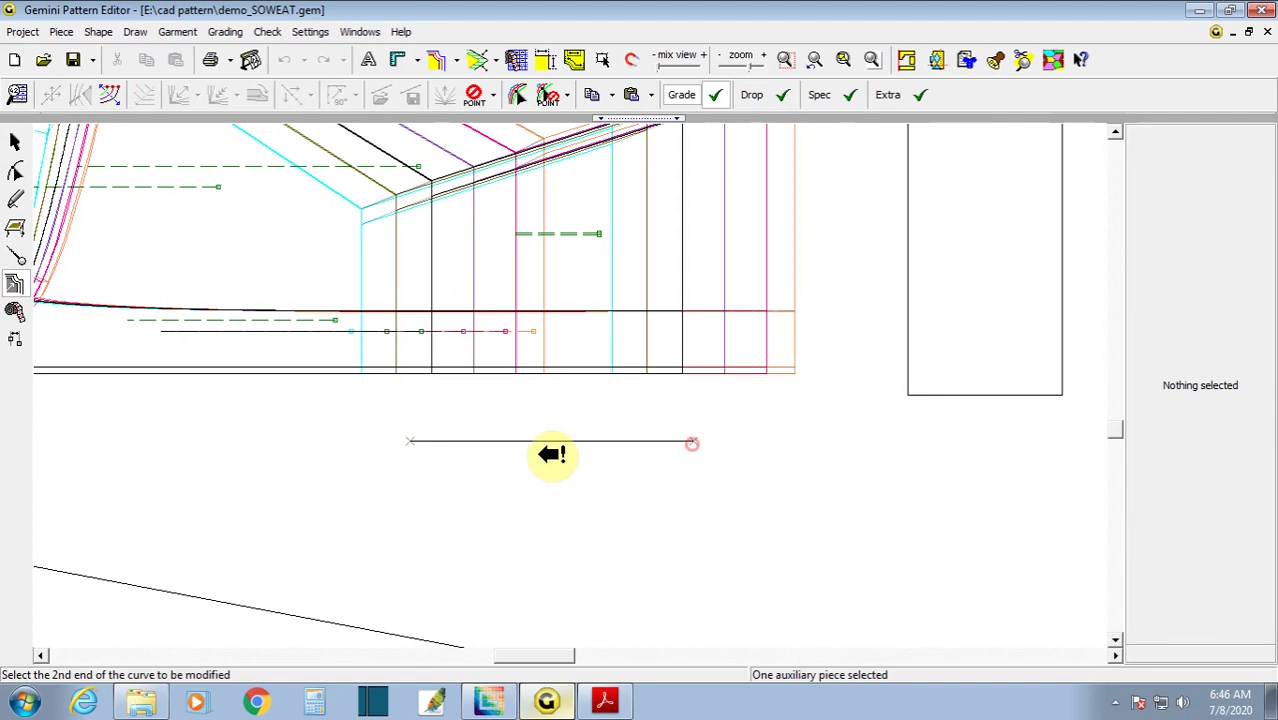
click(410, 440)
- Enter zipper line lengths 15, 16, 17, 18, 19 and 20 cm for sizes S through 3XL
drag(618, 170, 921, 187)
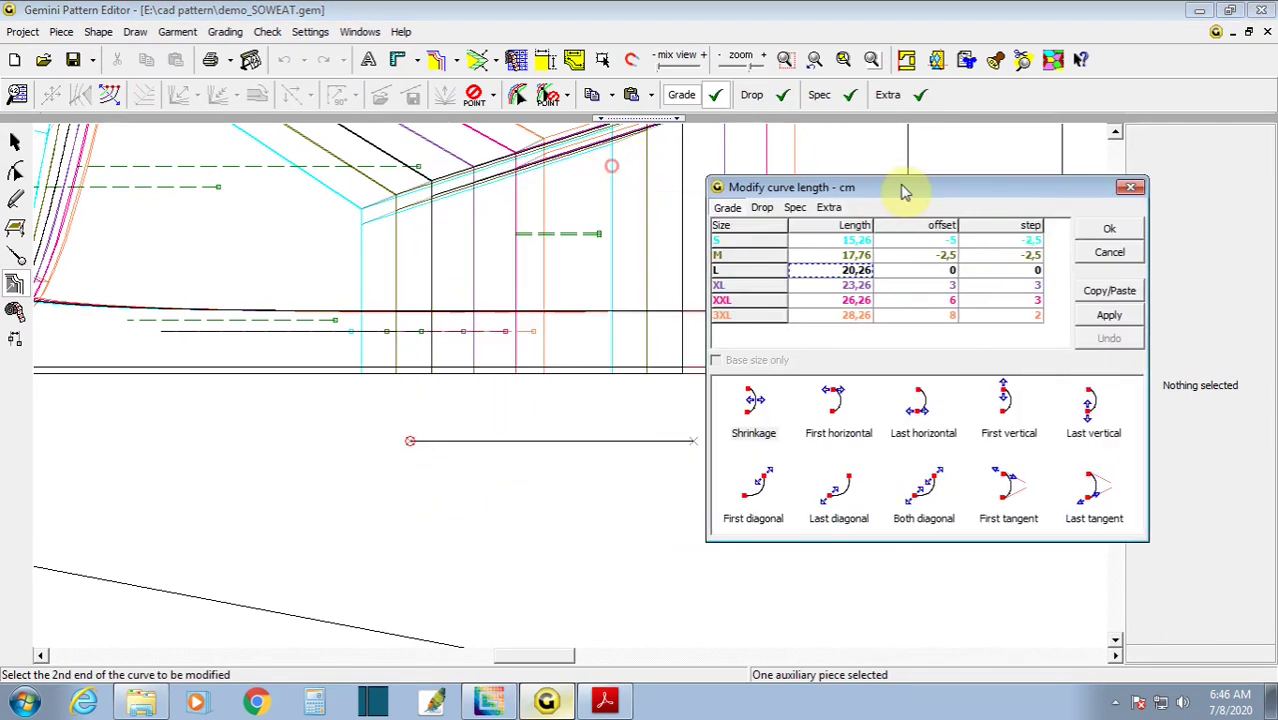
click(875, 243)
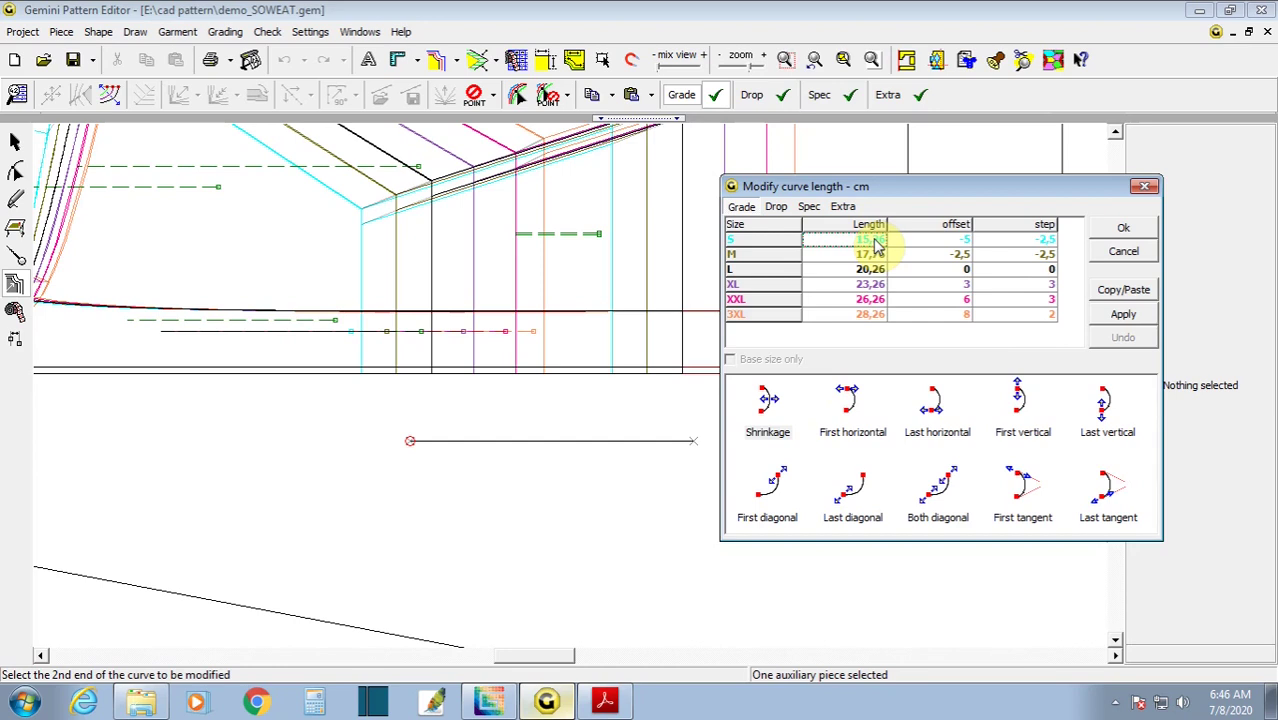
text(15)
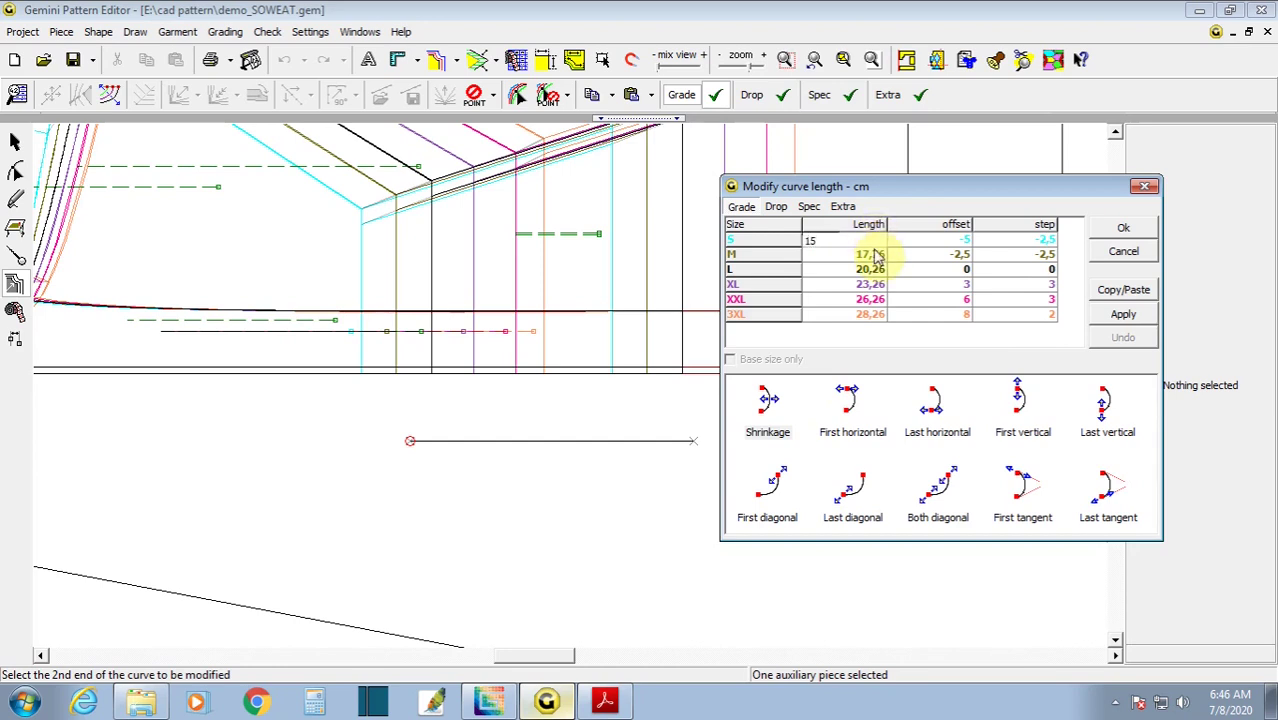
click(876, 256)
text(6)
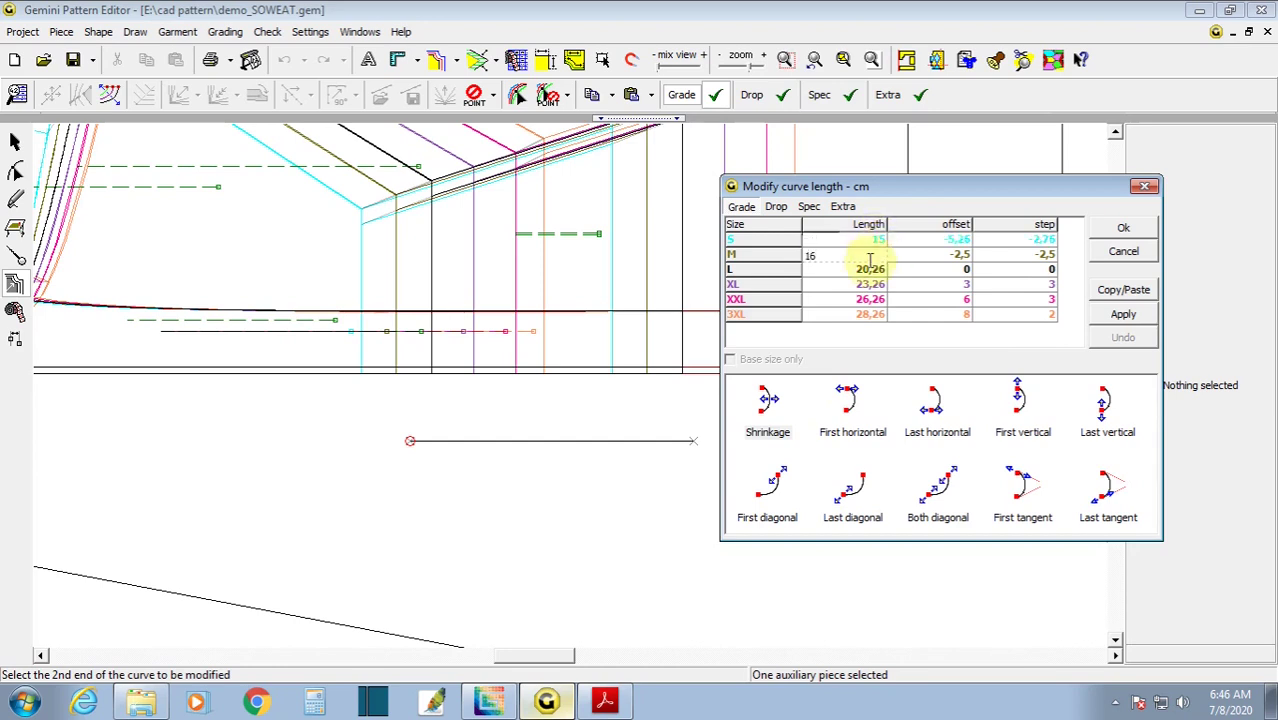
click(869, 271)
text(17)
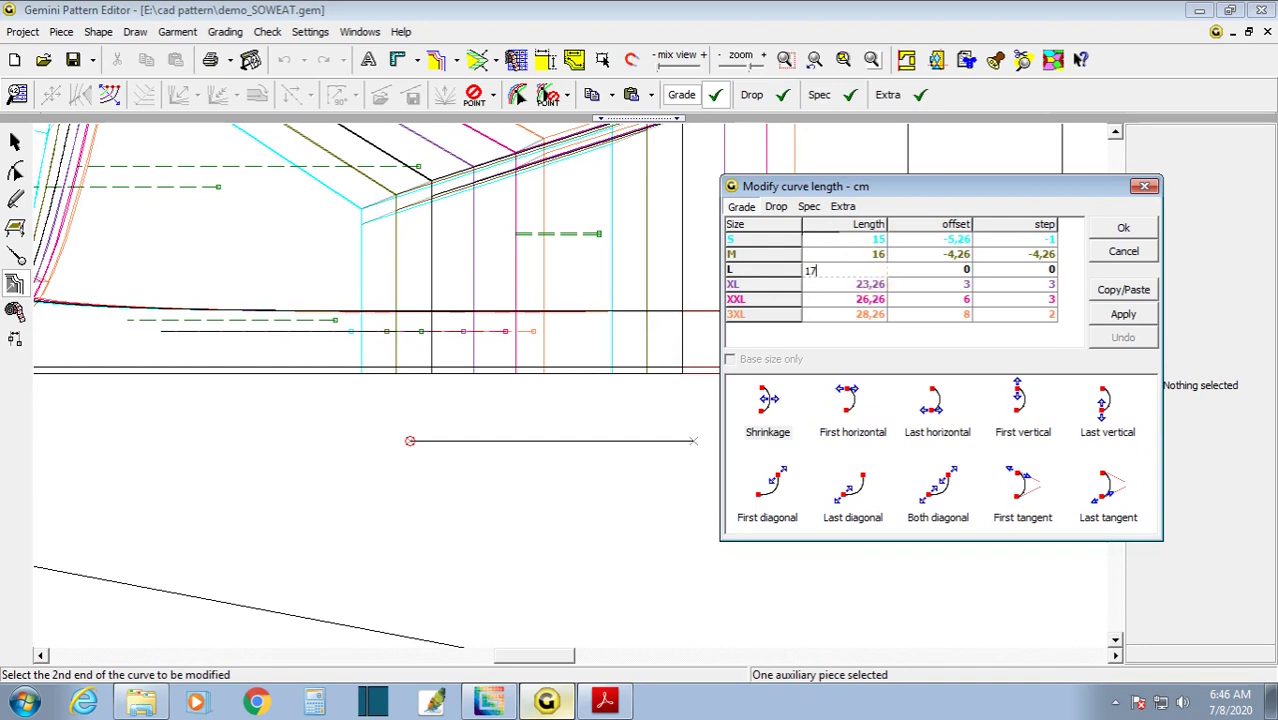
click(873, 288)
text(8)
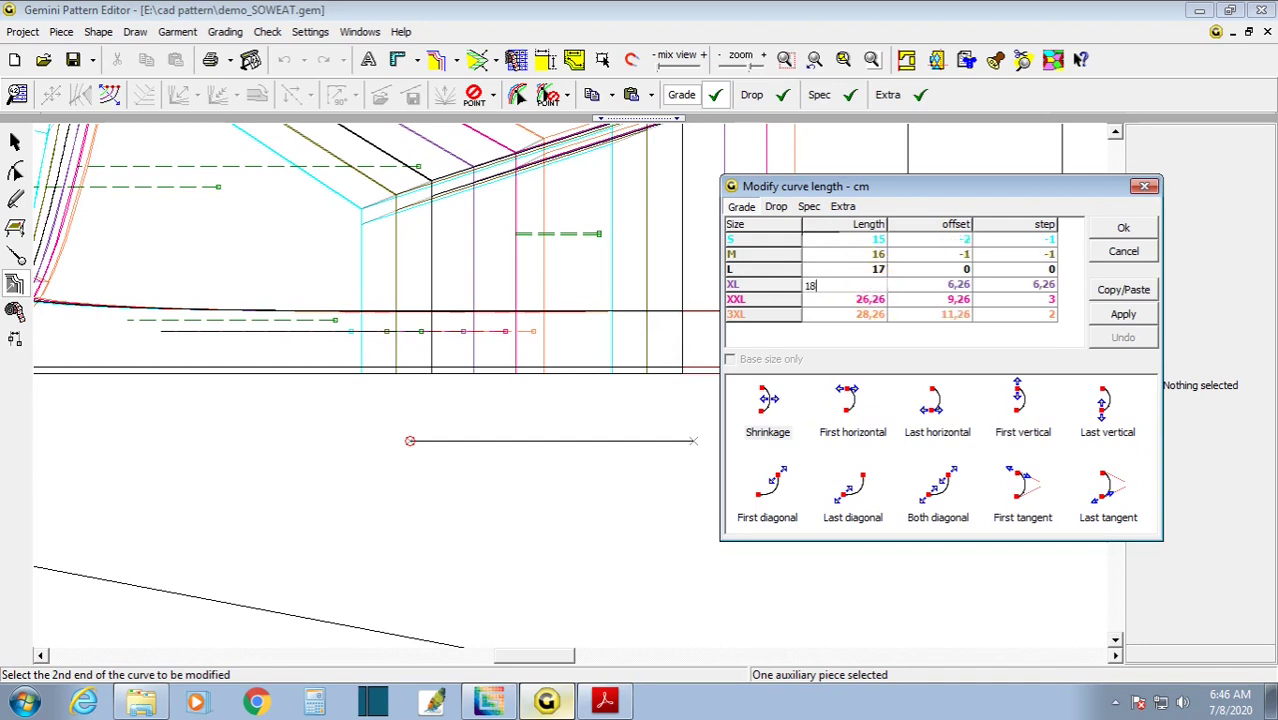
click(872, 302)
text(19)
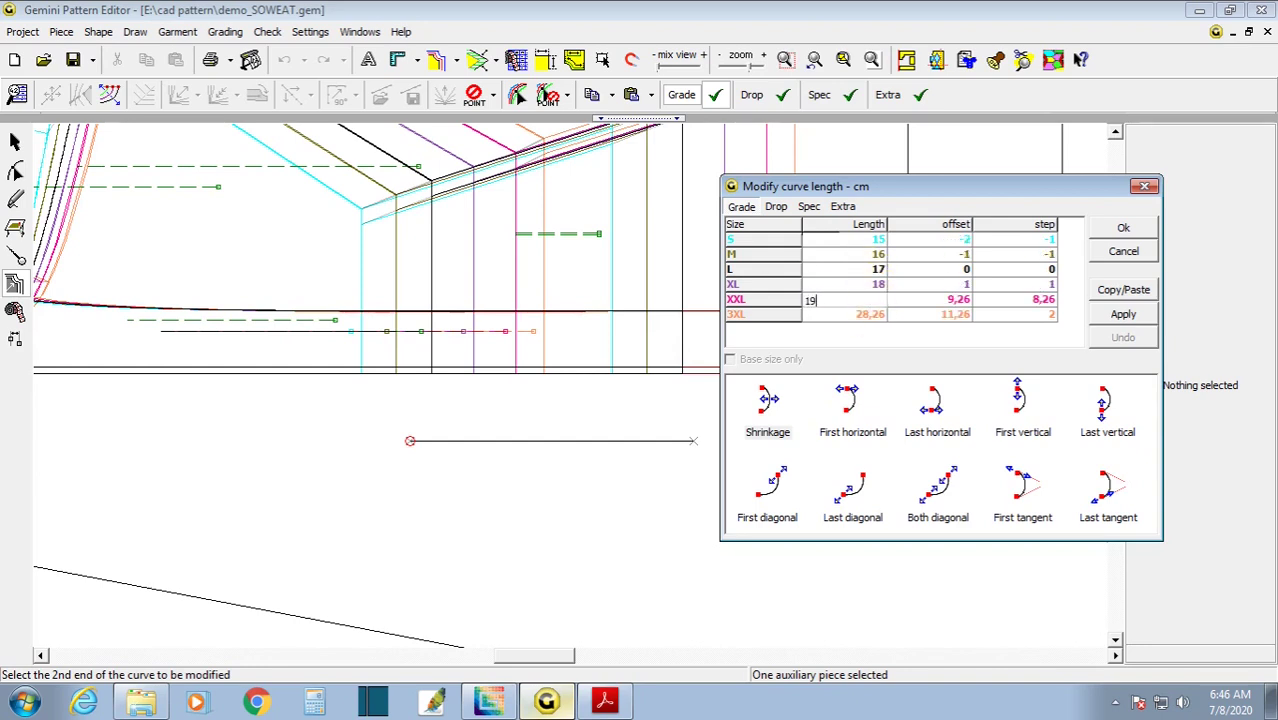
click(880, 316)
text(20)
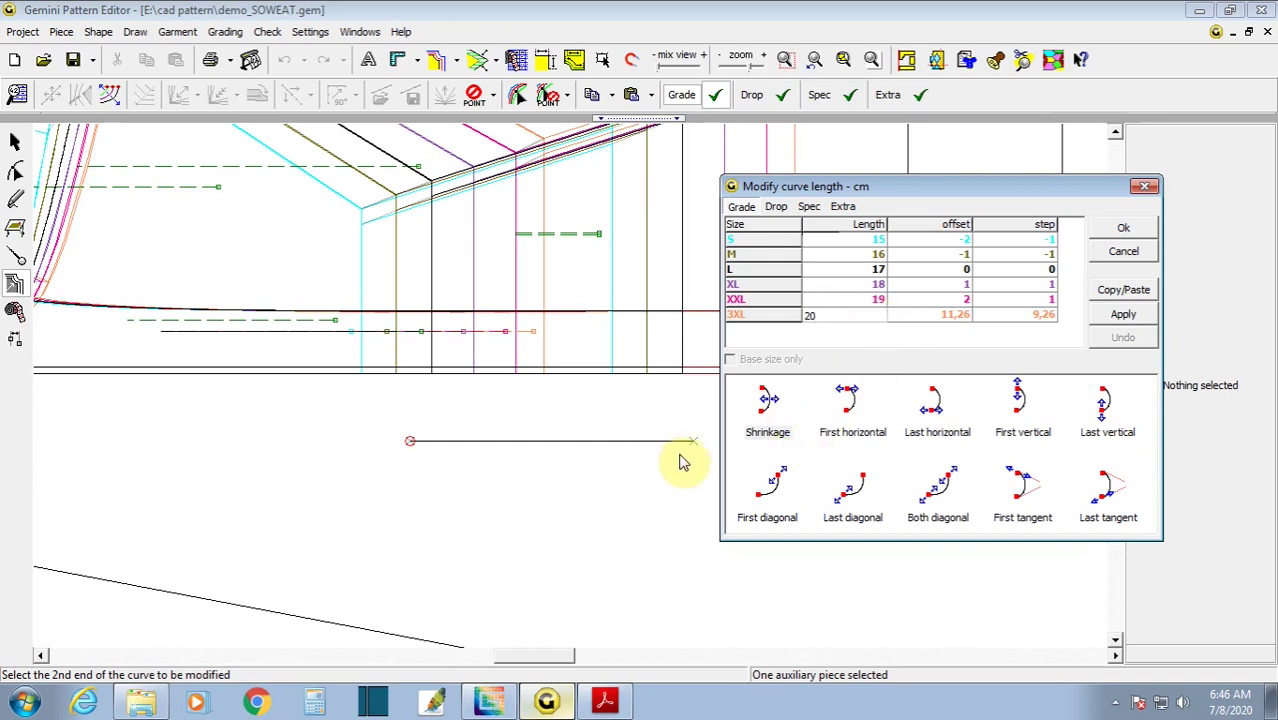
- Apply the new lengths using Last horizontal and confirm with Ok
click(935, 425)
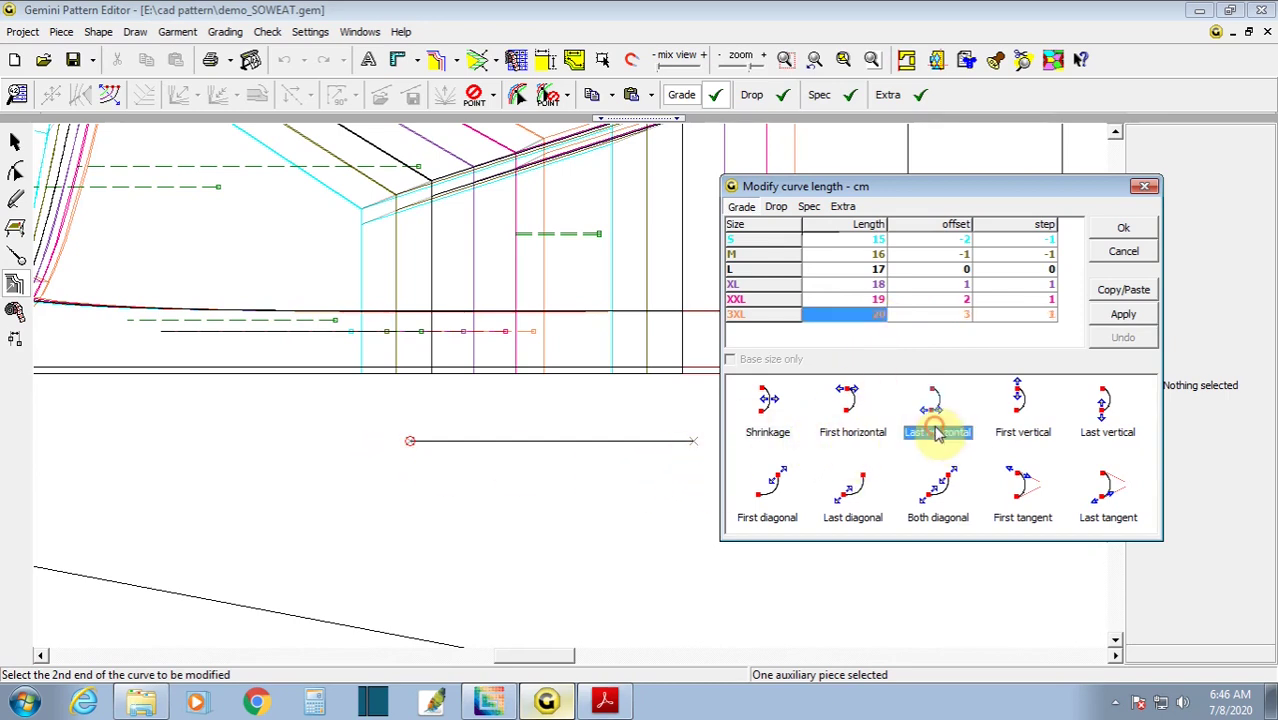
click(1115, 315)
click(1128, 231)
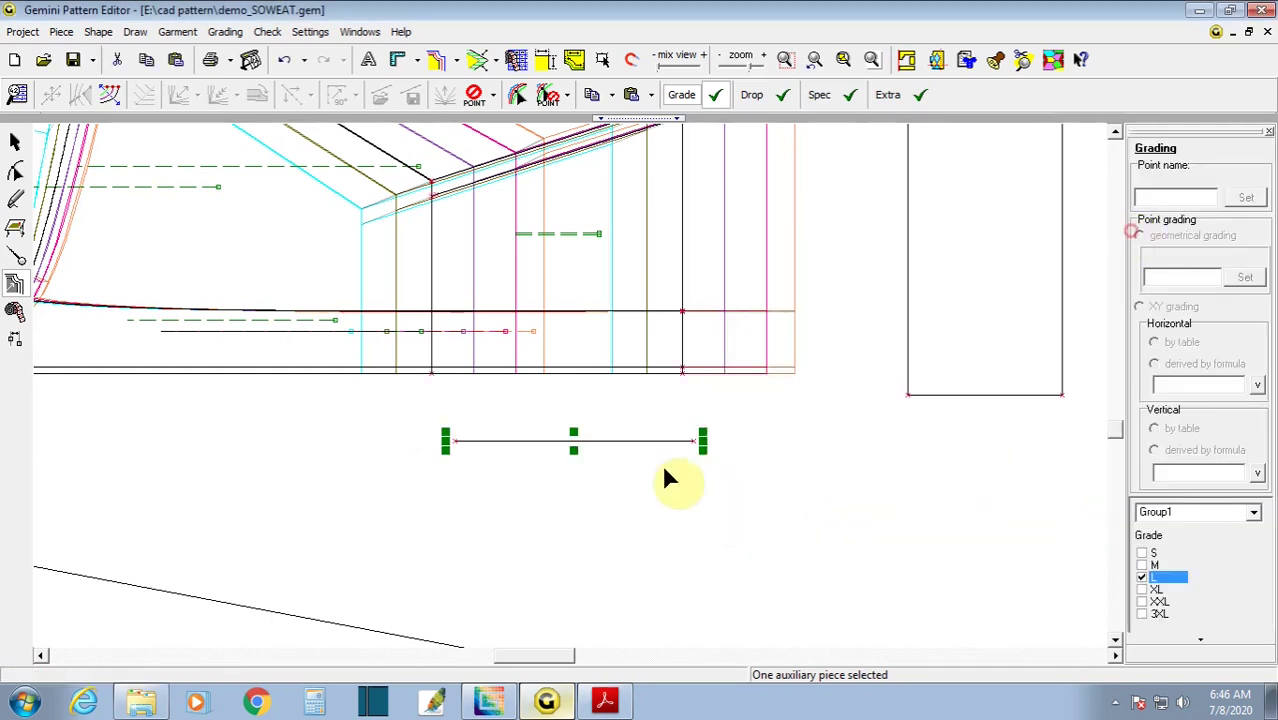
- Paste only the horizontal grading onto the FR-PNL front panel's points along the zipper
click(450, 440)
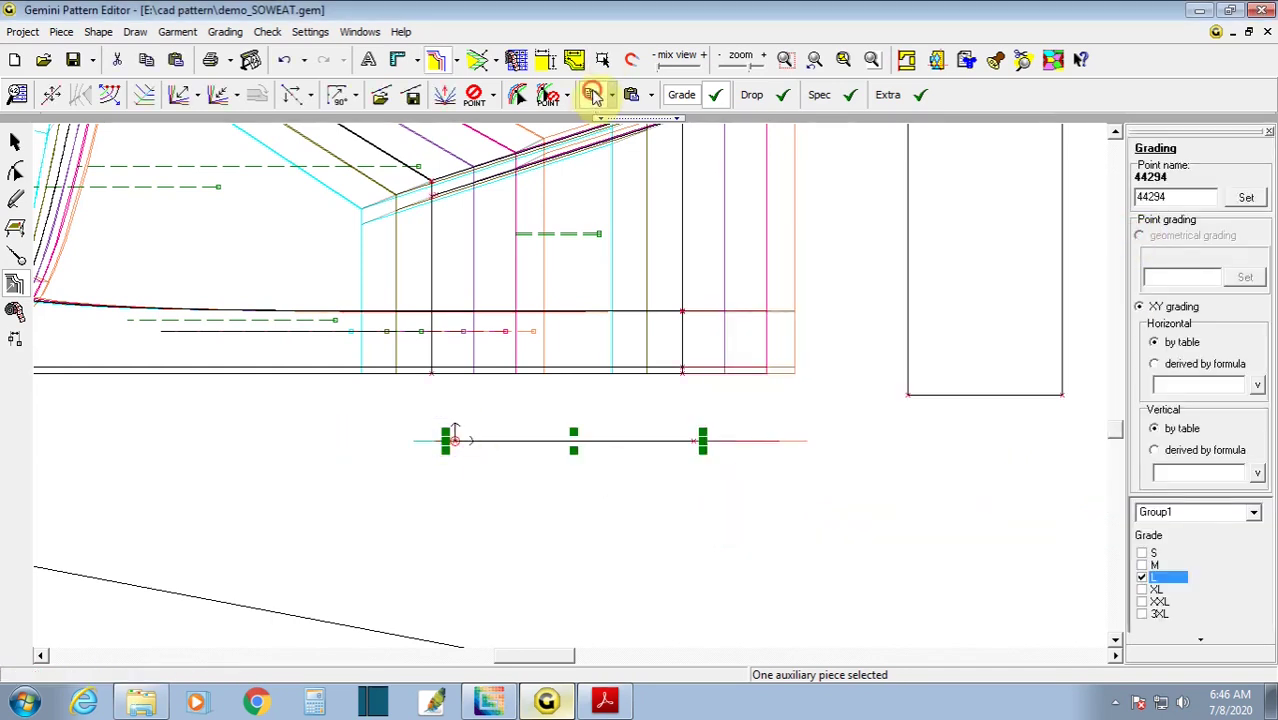
scroll(485, 296, down, 1)
click(468, 238)
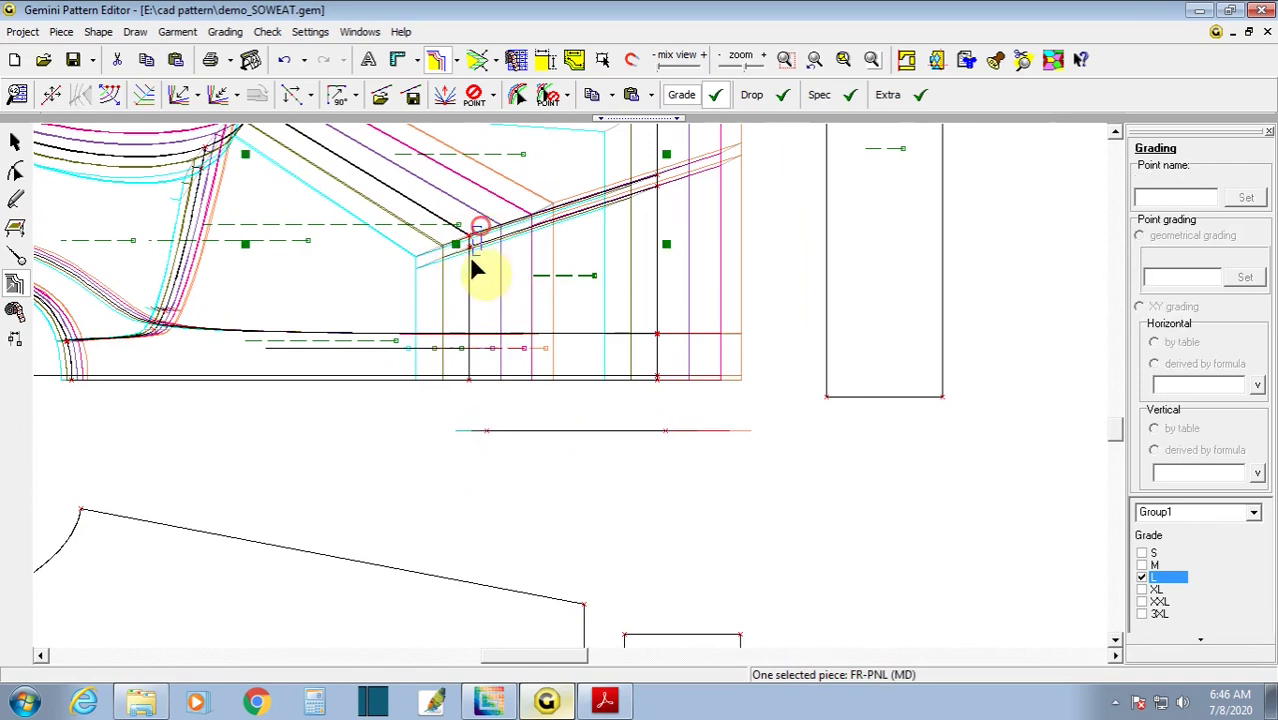
drag(452, 389, 451, 390)
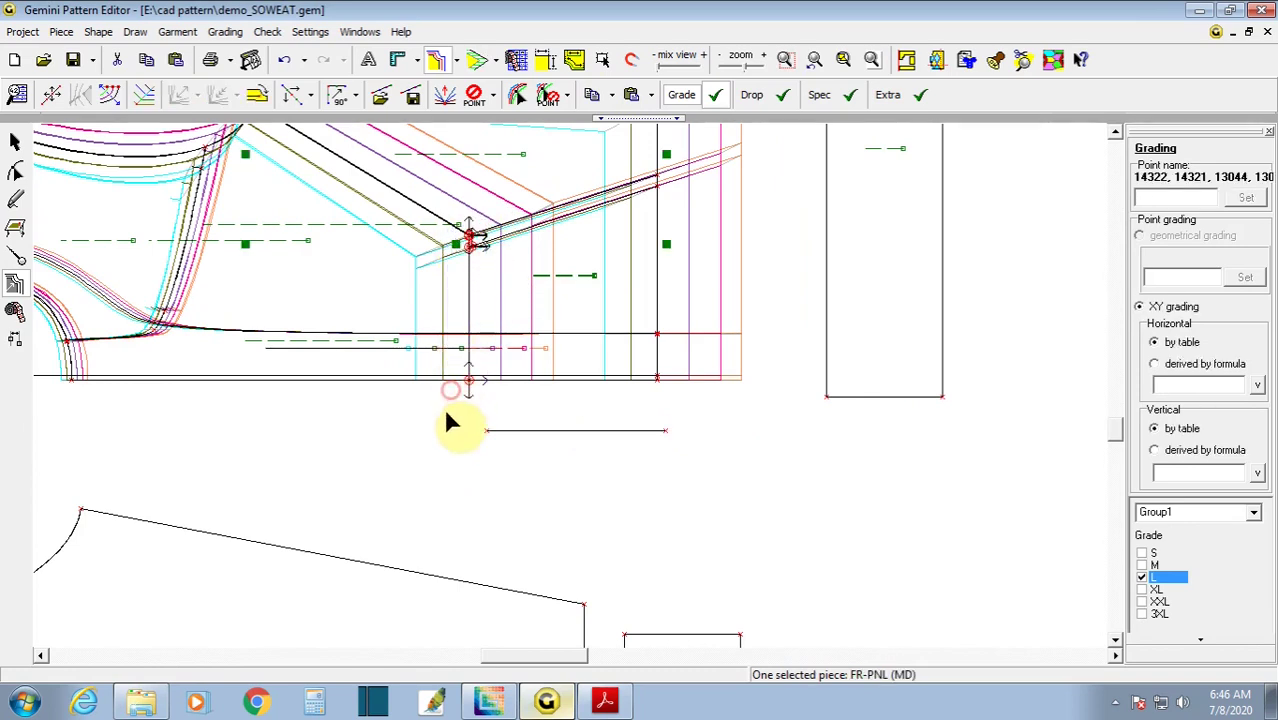
click(650, 95)
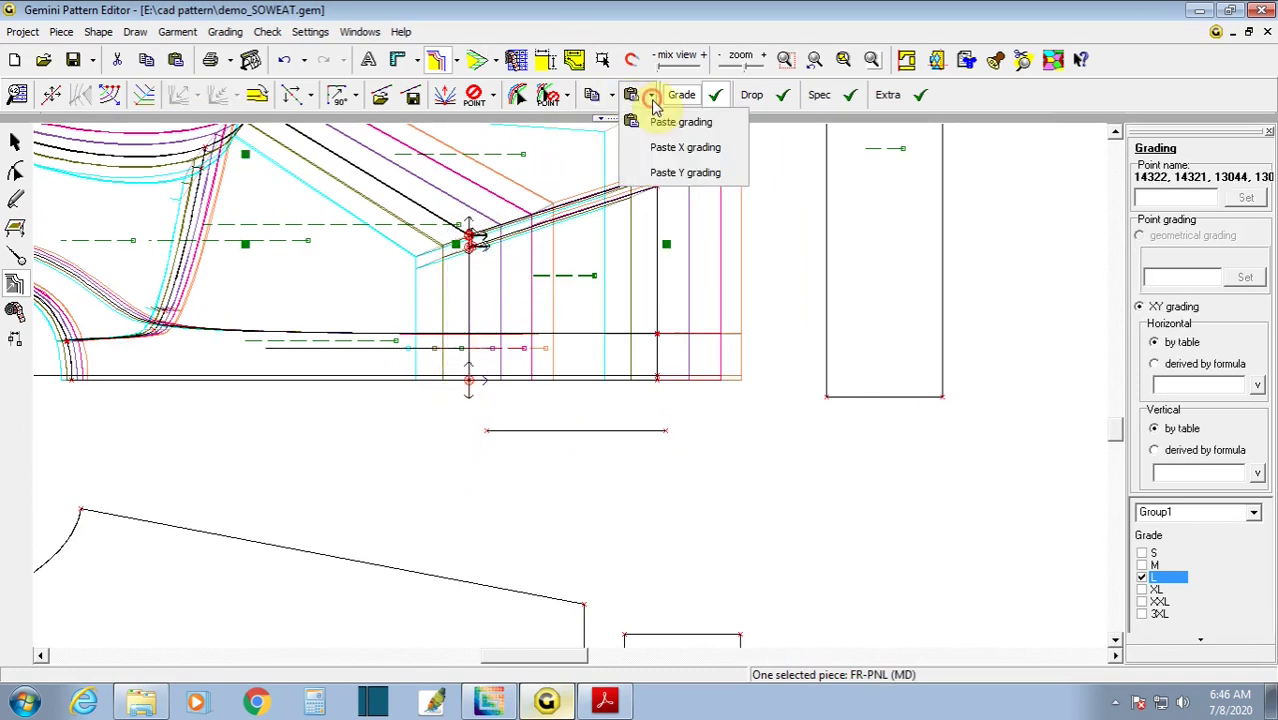
click(667, 150)
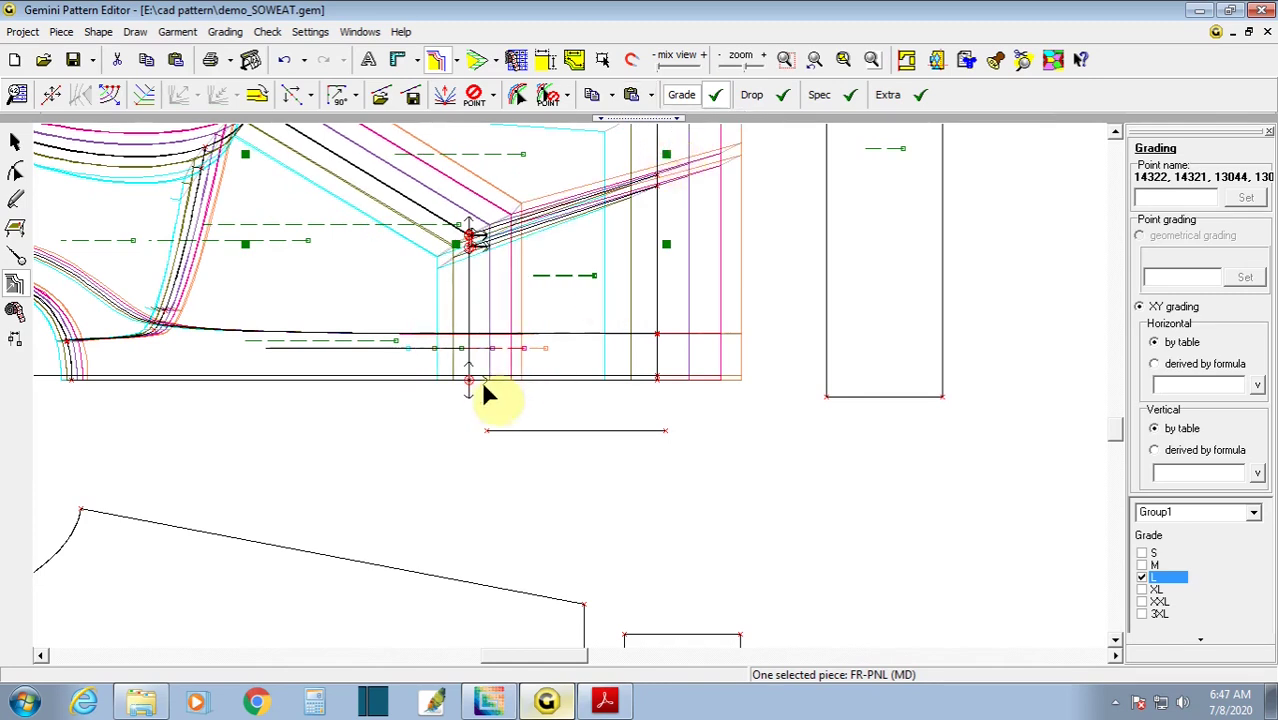
- Try a grading change on pocket corner point 13042, then undo it
scroll(505, 400, down, 2)
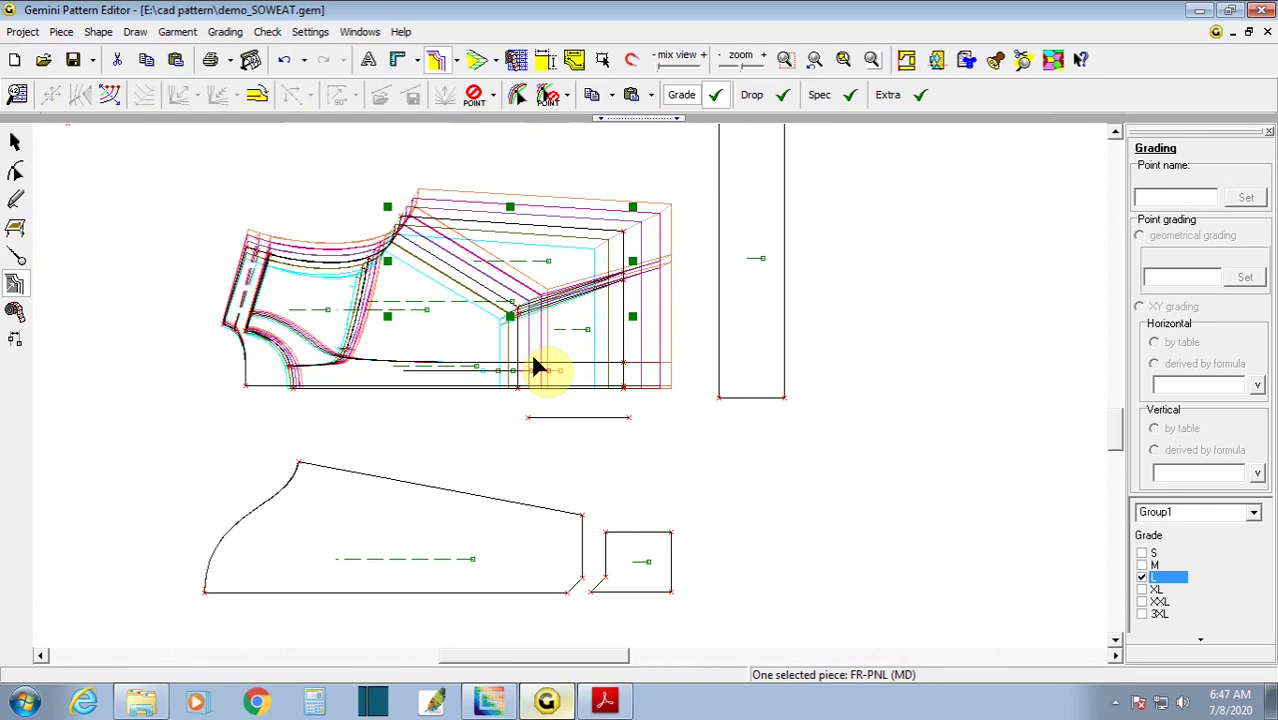
scroll(575, 395, up, 1)
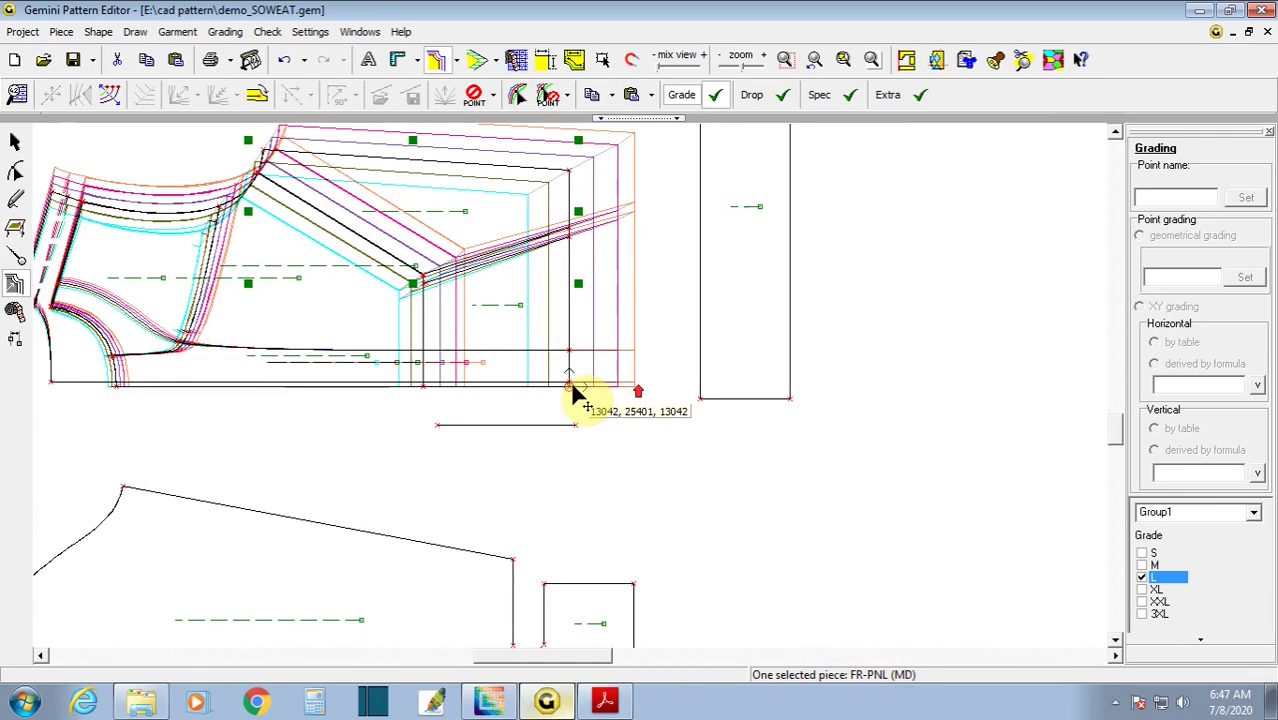
click(571, 388)
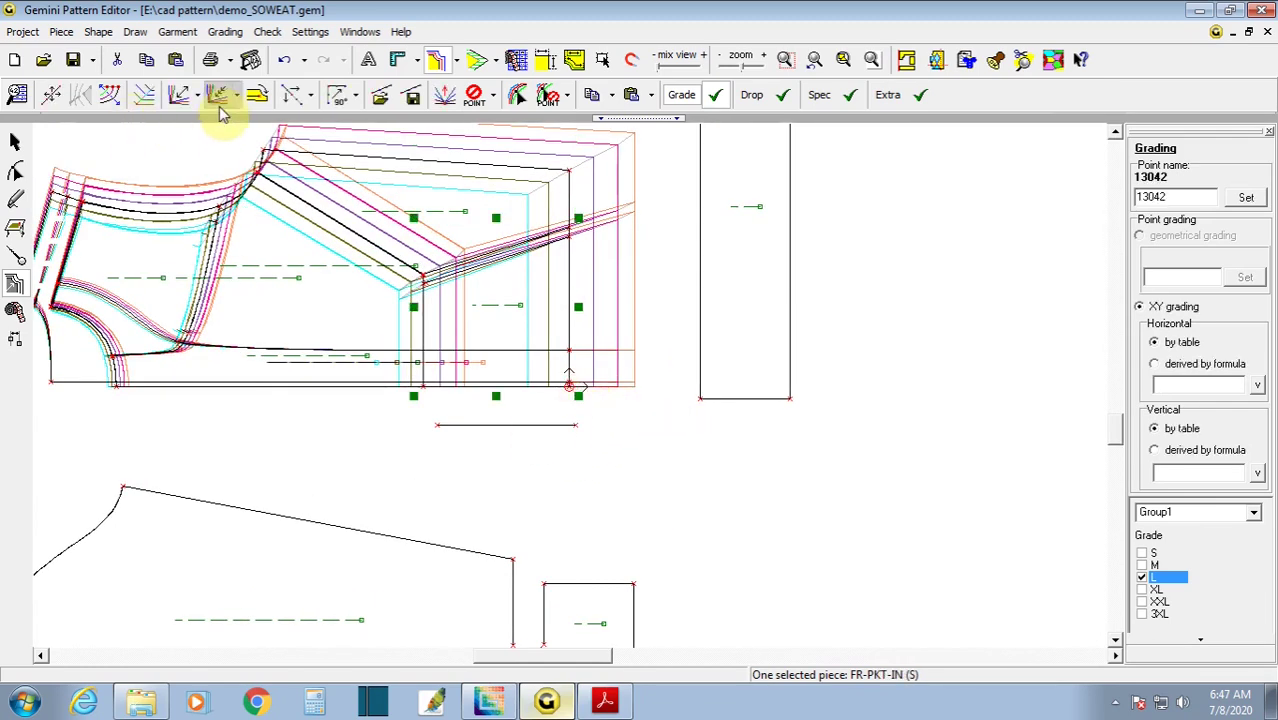
click(178, 96)
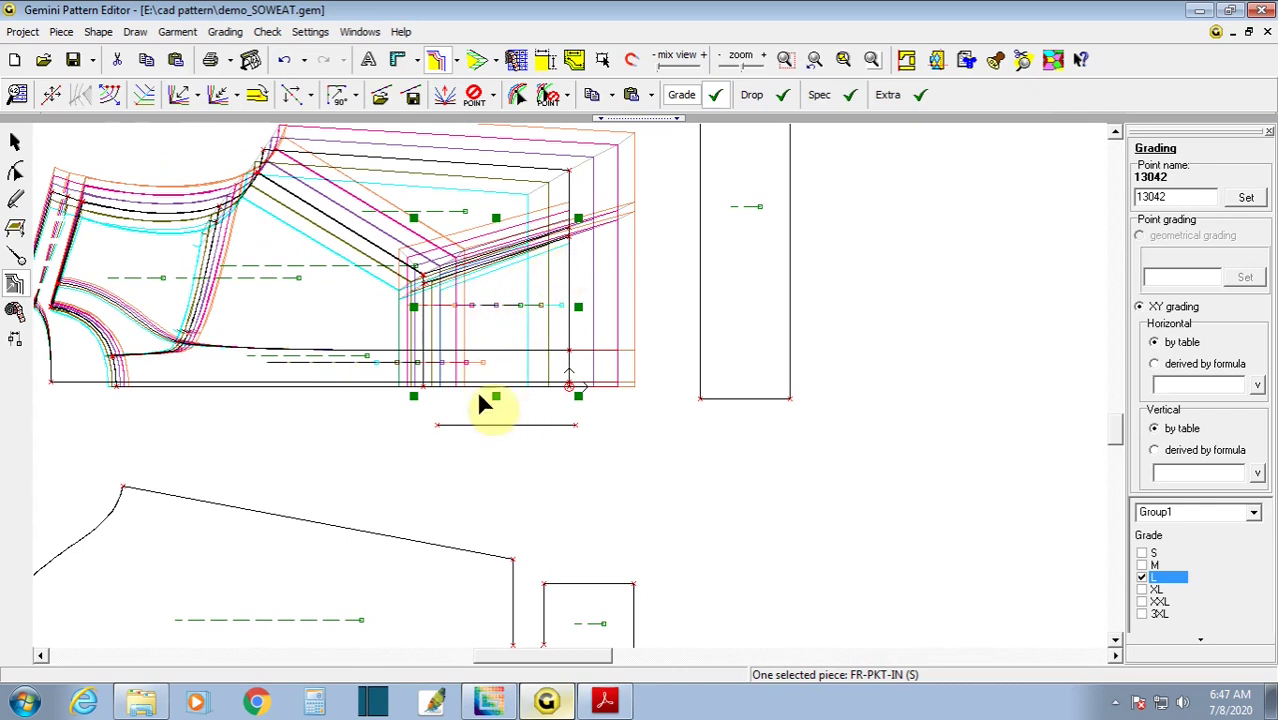
key(ctrl+z)
- Apply a grading change to the FR-PKT-IN pocket's lower corner, then undo it
click(14, 141)
click(337, 328)
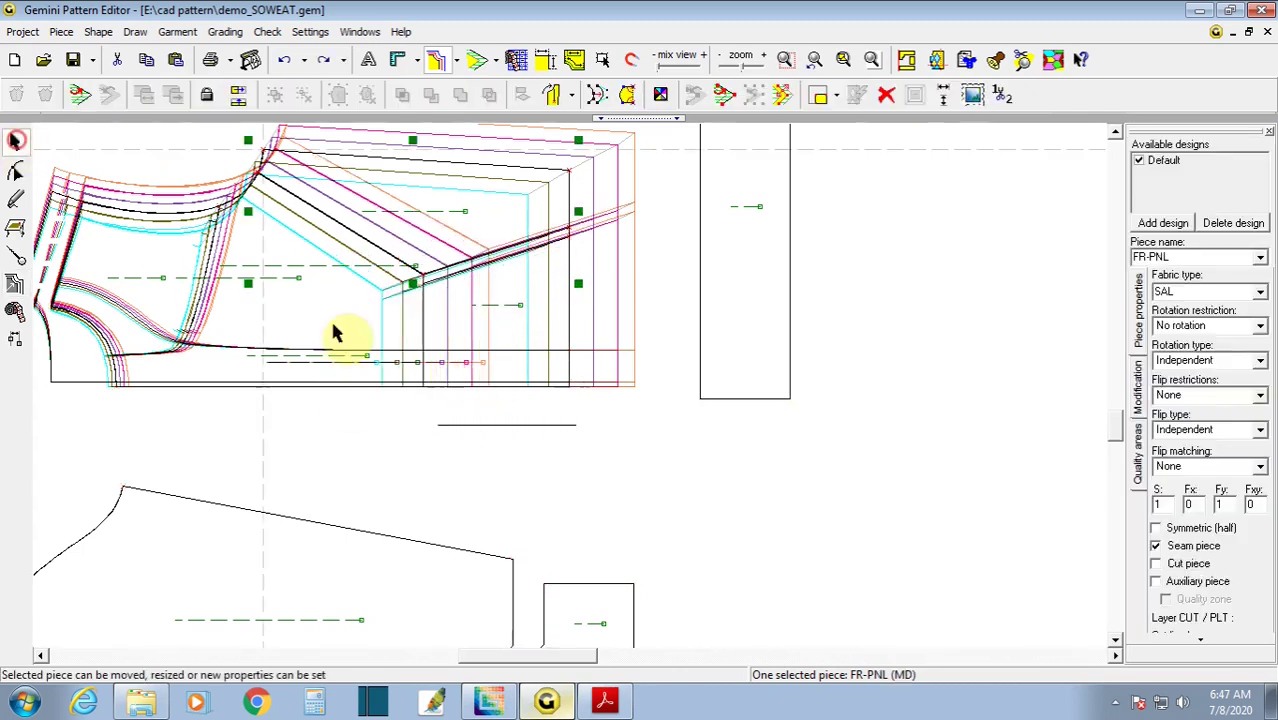
scroll(522, 359, down, 2)
click(800, 490)
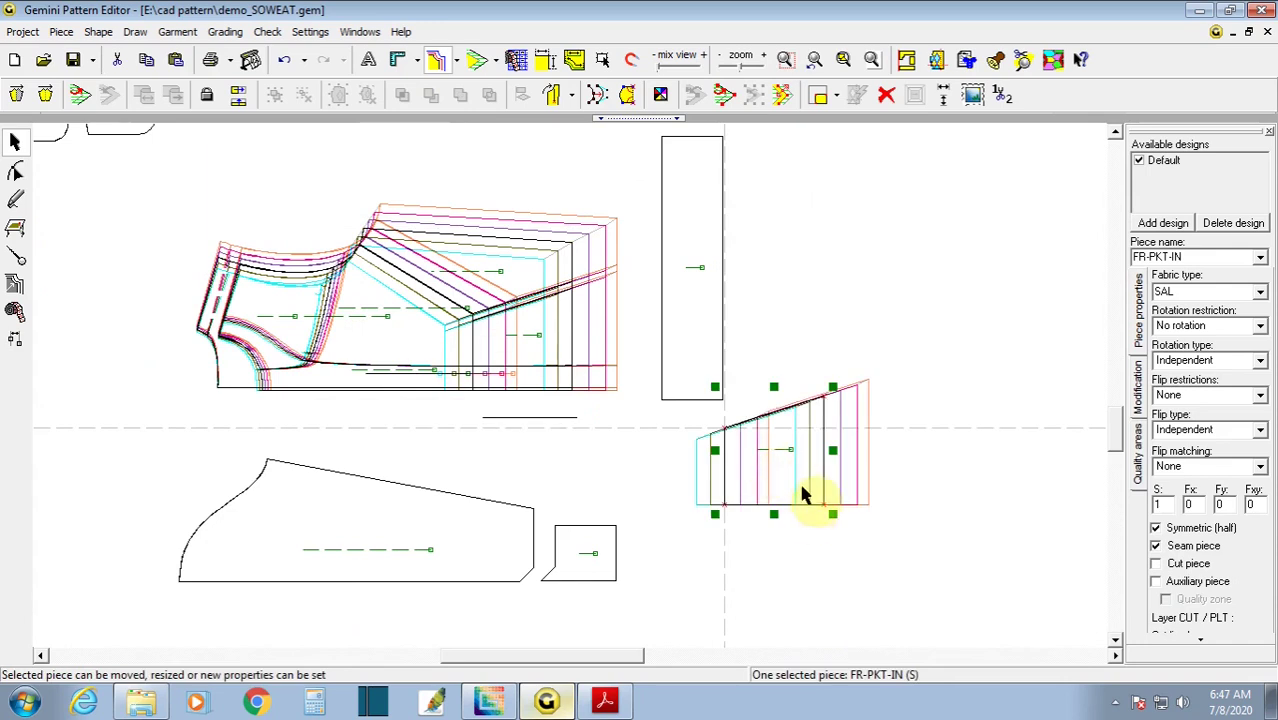
scroll(805, 500, up, 3)
click(14, 284)
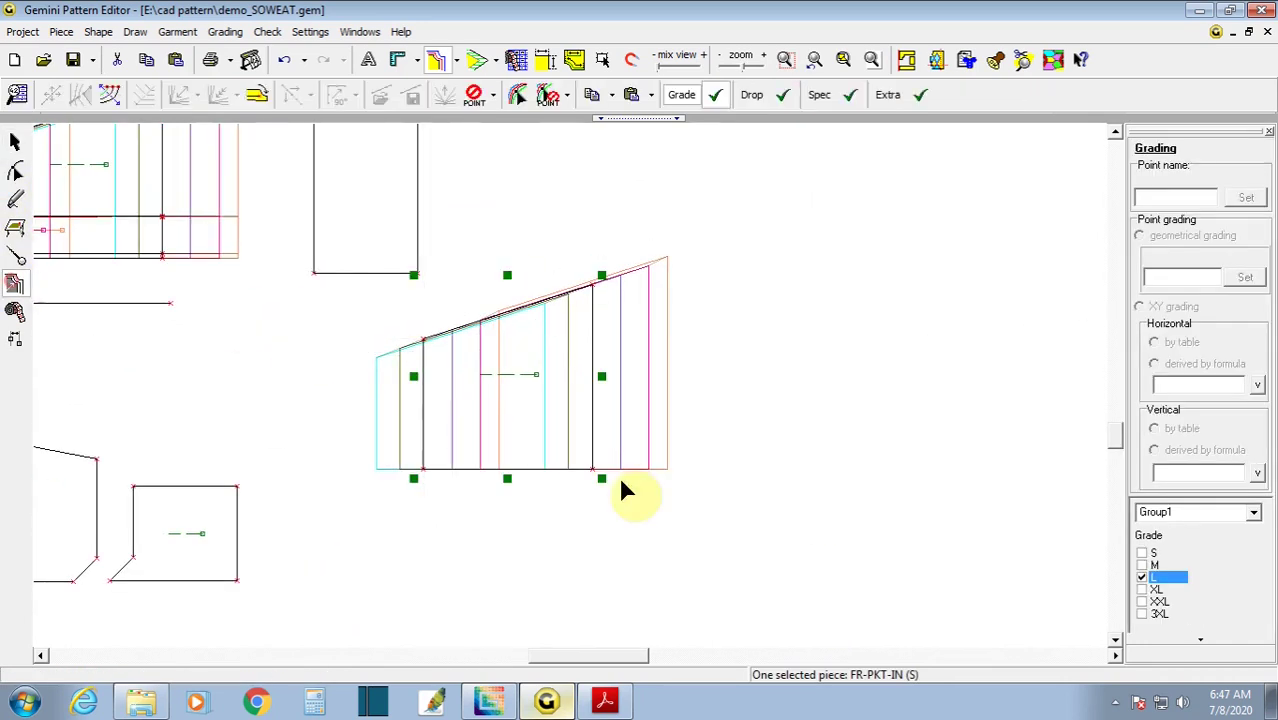
click(591, 468)
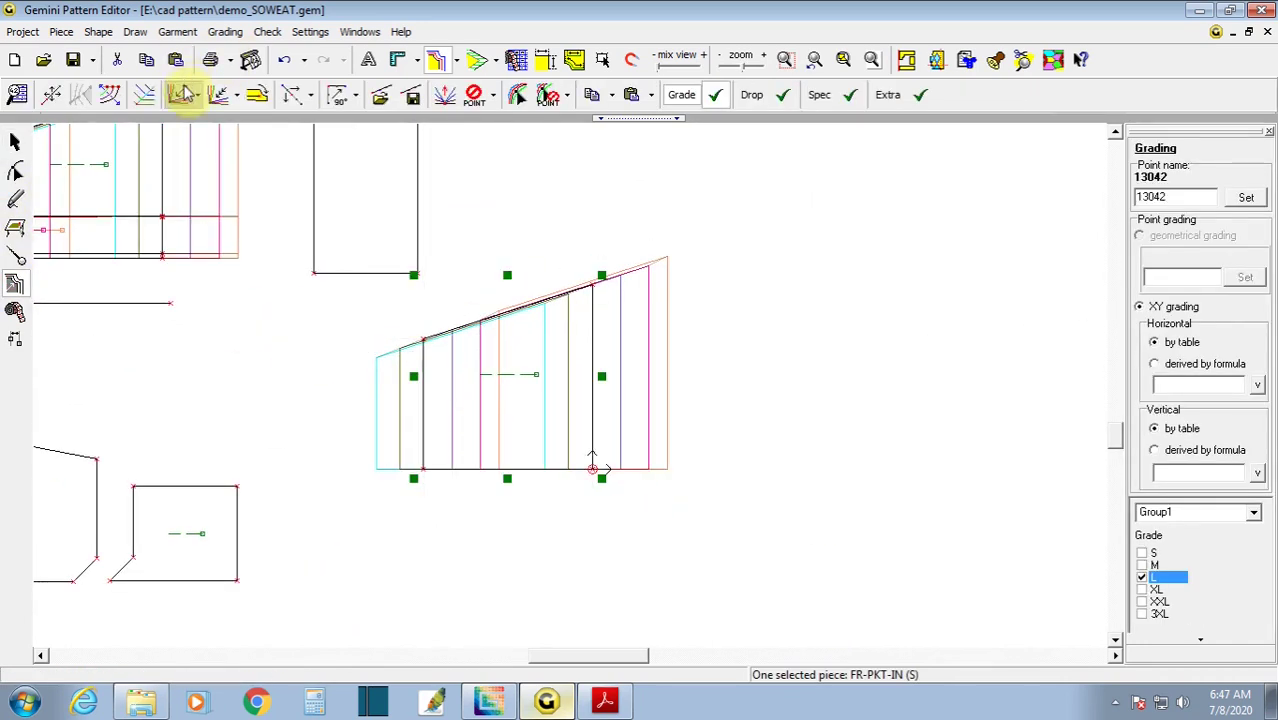
click(180, 94)
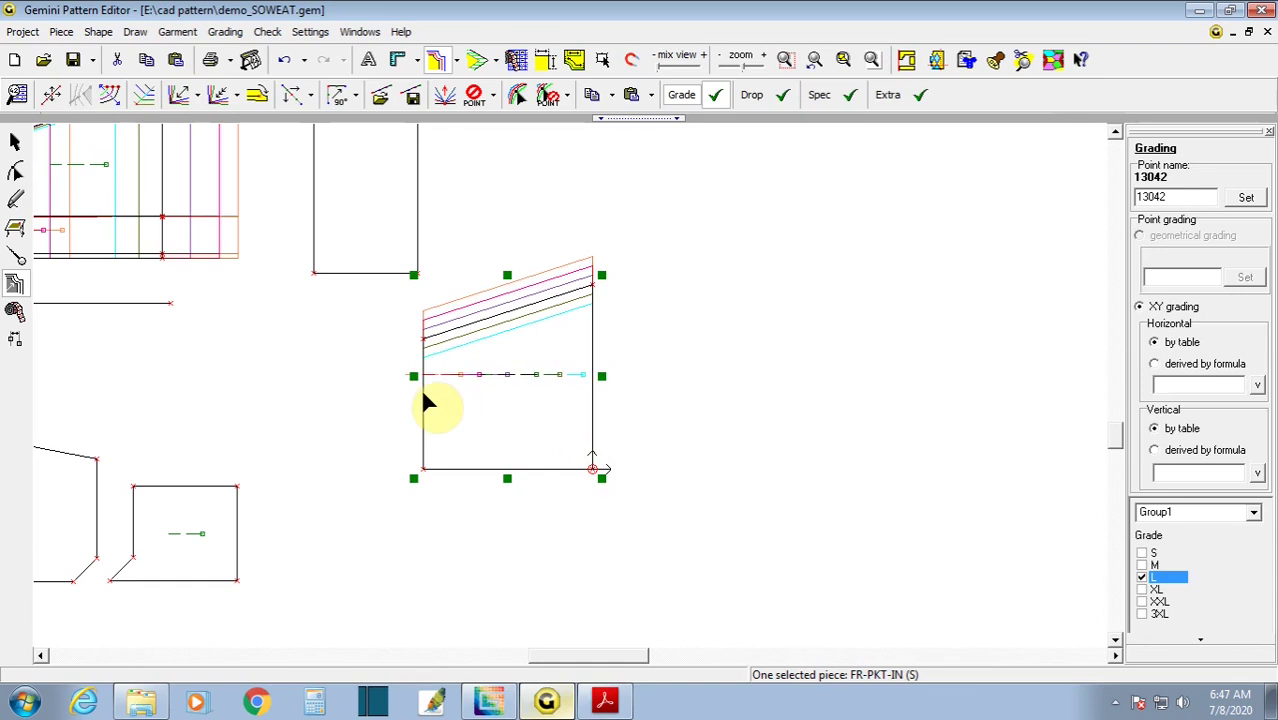
key(ctrl+z)
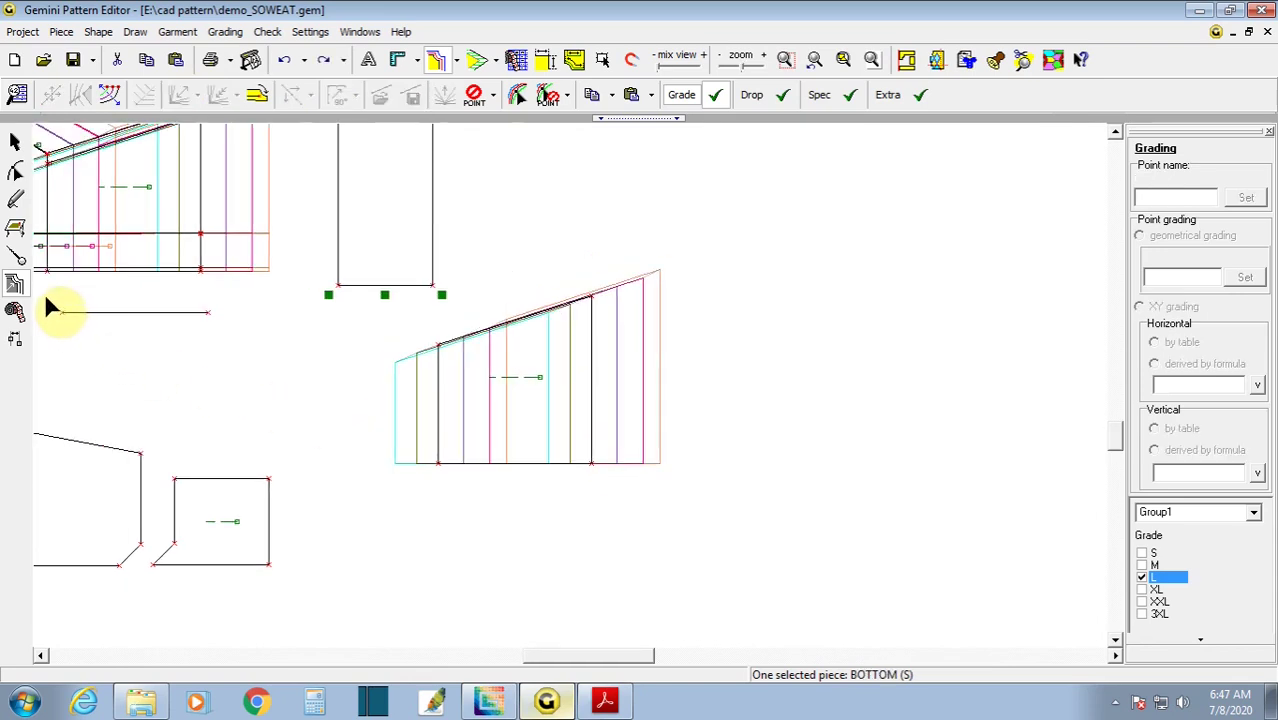
- Open the zipper line's left-end grading, comparing it with the right end
double_click(60, 311)
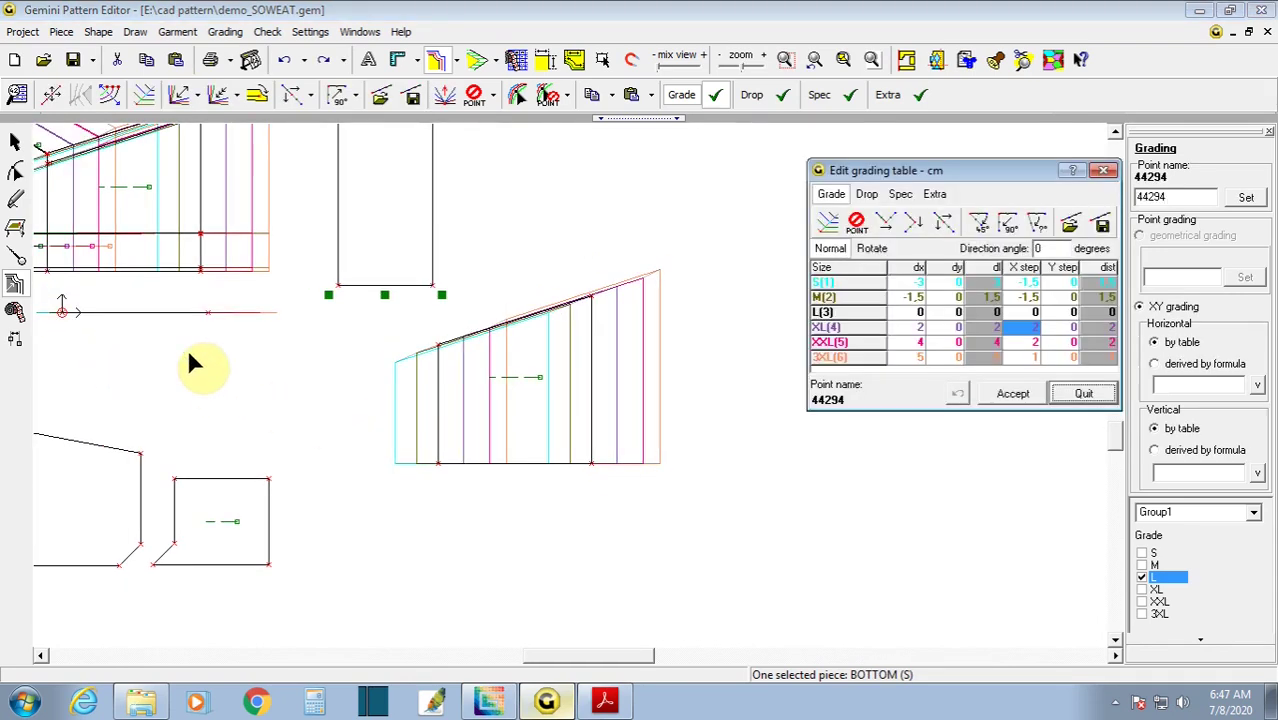
double_click(207, 311)
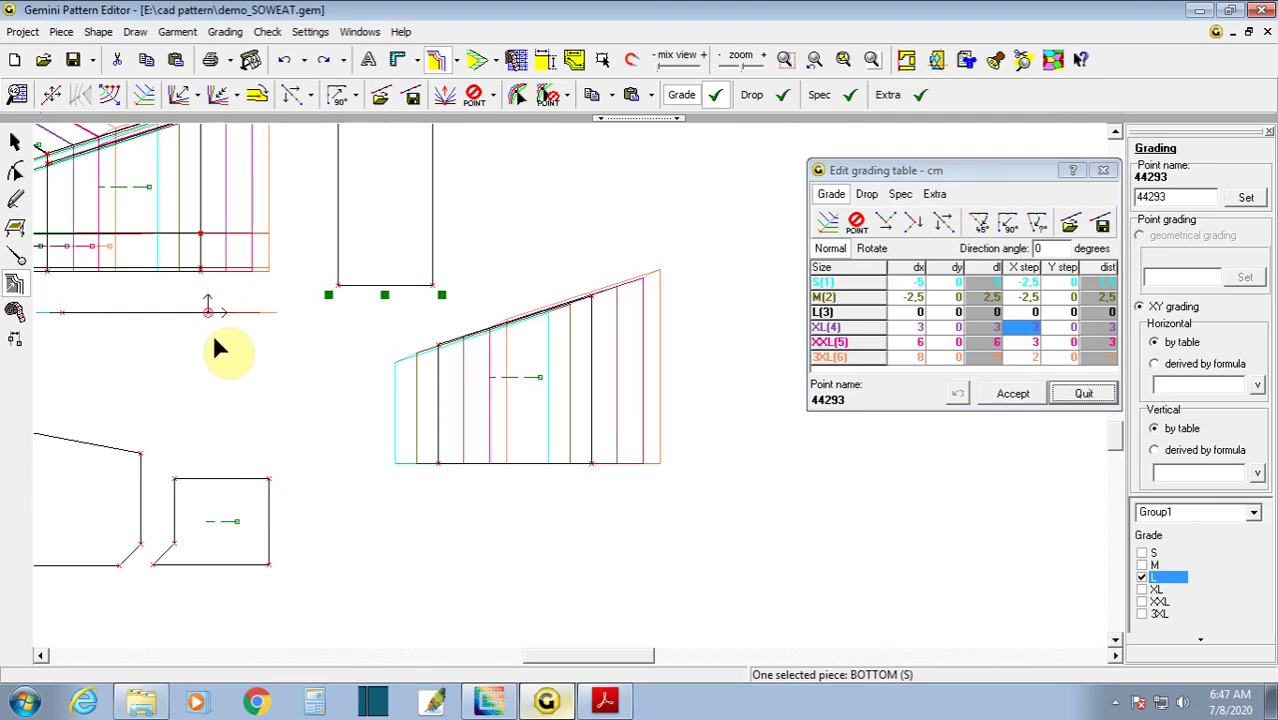
scroll(220, 348, down, 1)
double_click(190, 333)
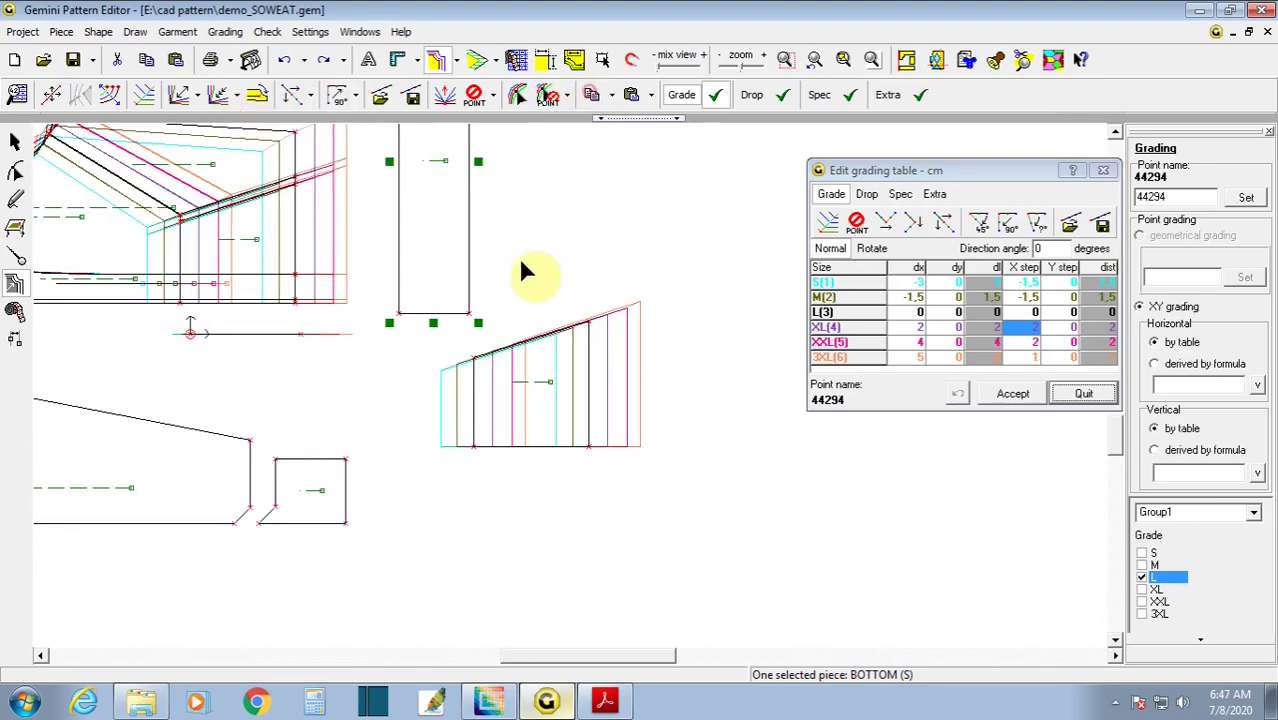
- Paste X grading -1,5, -1,5, 0, 2, 2, 1 onto the FR-PKT-IN pocket's left-edge corners
double_click(473, 356)
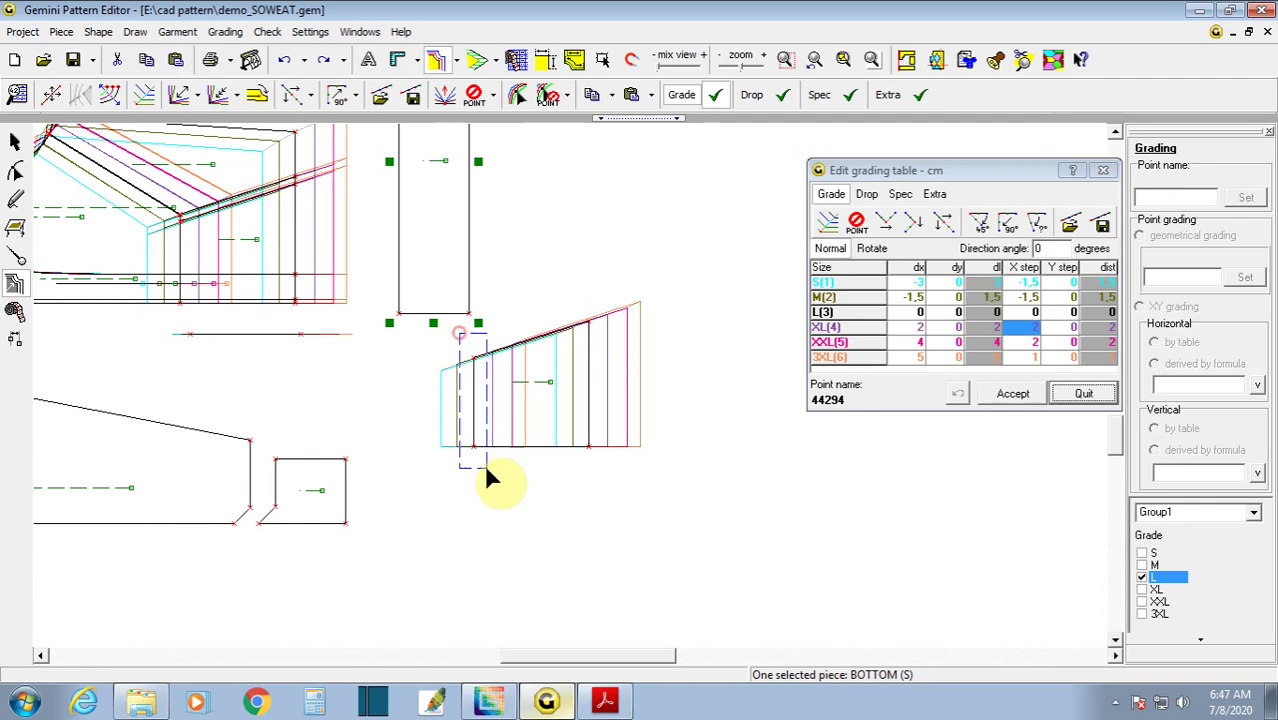
click(655, 100)
click(656, 146)
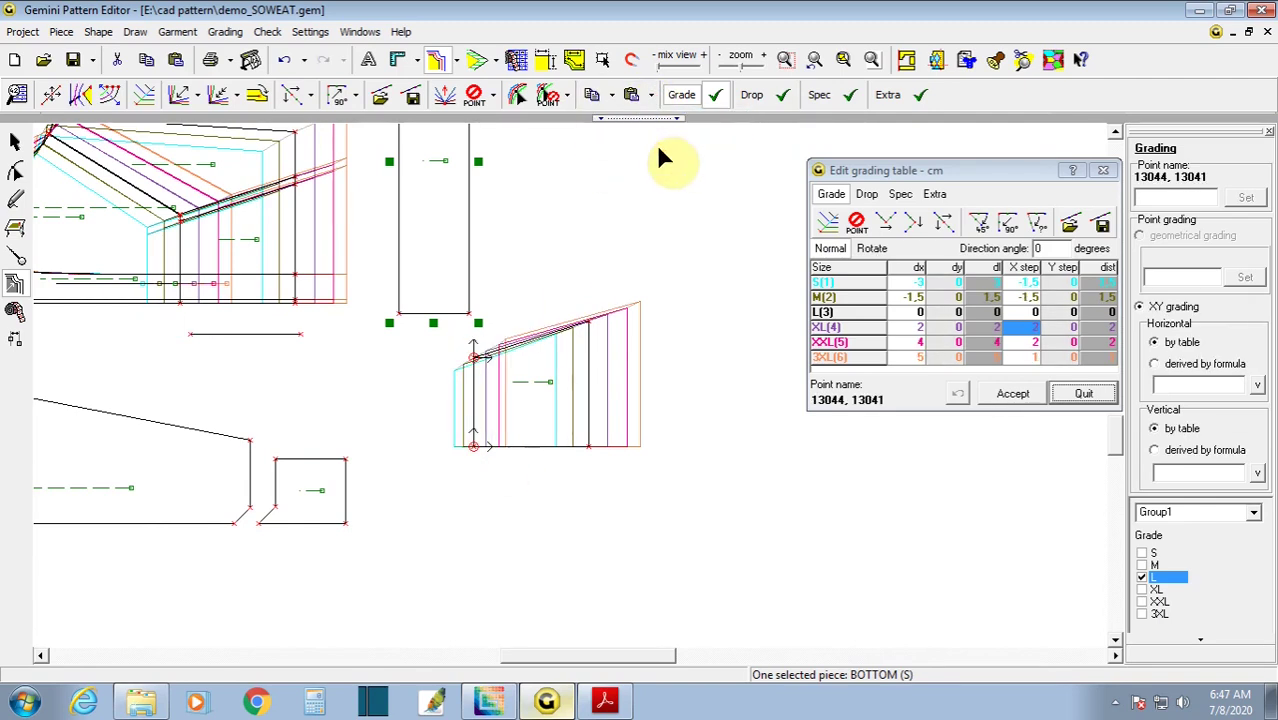
key(Escape)
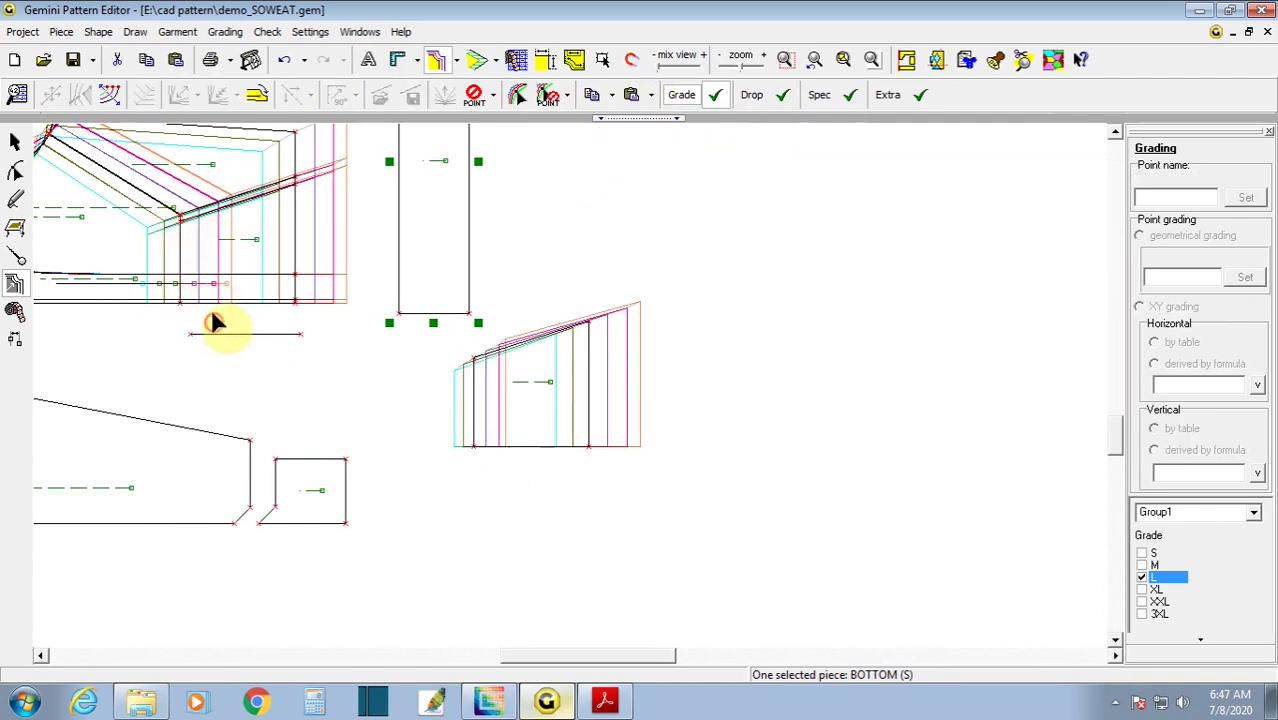
scroll(569, 380, up, 2)
drag(527, 248, 492, 456)
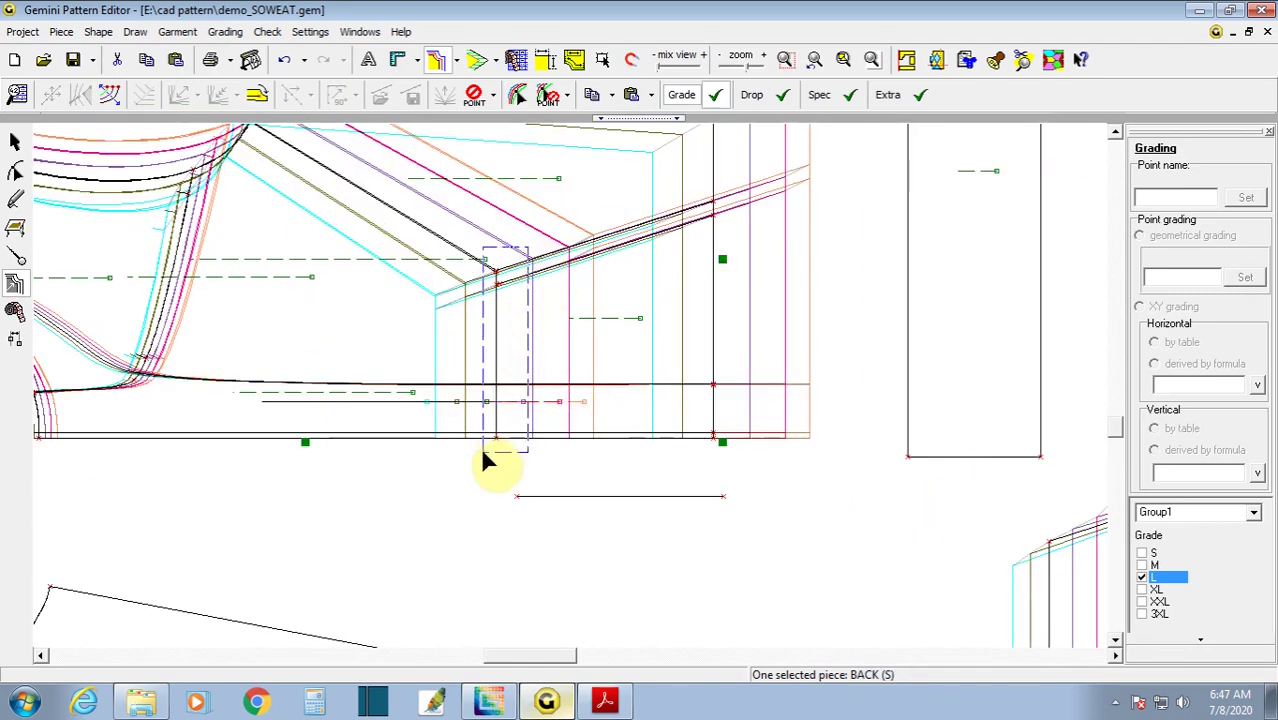
- Dismiss the paste options and try a grading change on the FR-PKT-IN pocket's bottom-right point
click(650, 95)
click(657, 150)
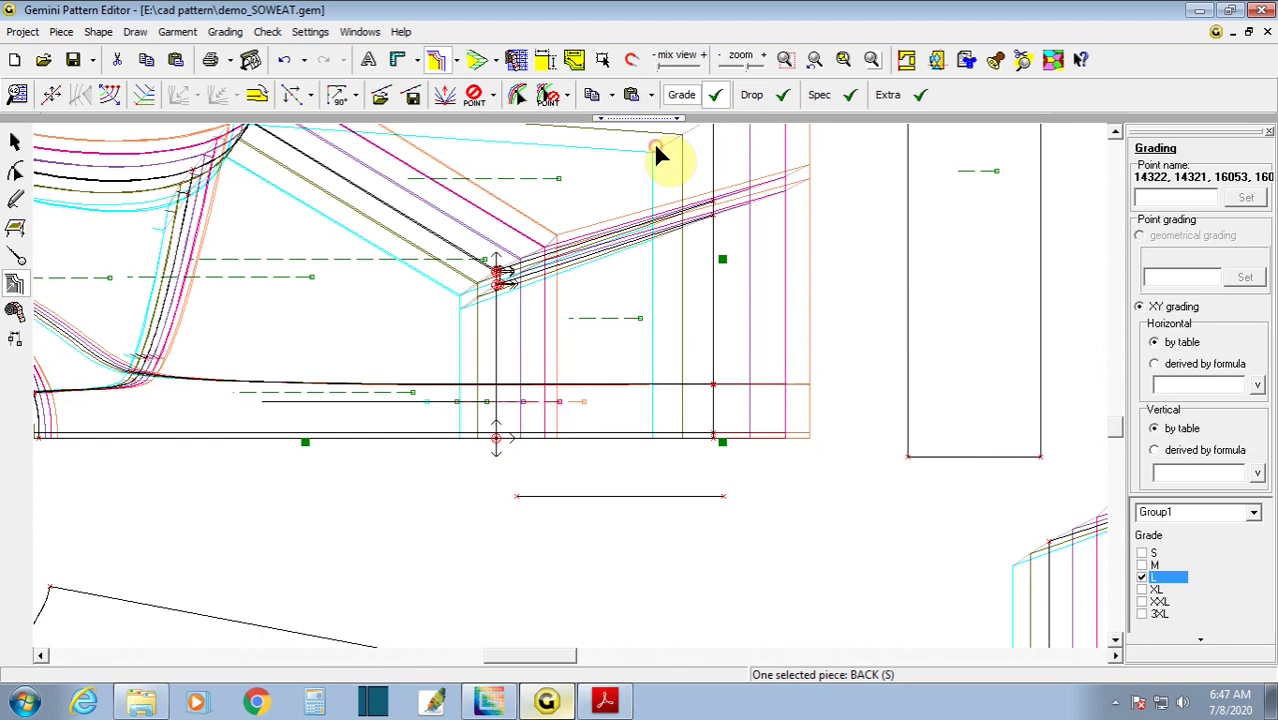
click(822, 372)
scroll(822, 372, down, 2)
scroll(700, 390, up, 1)
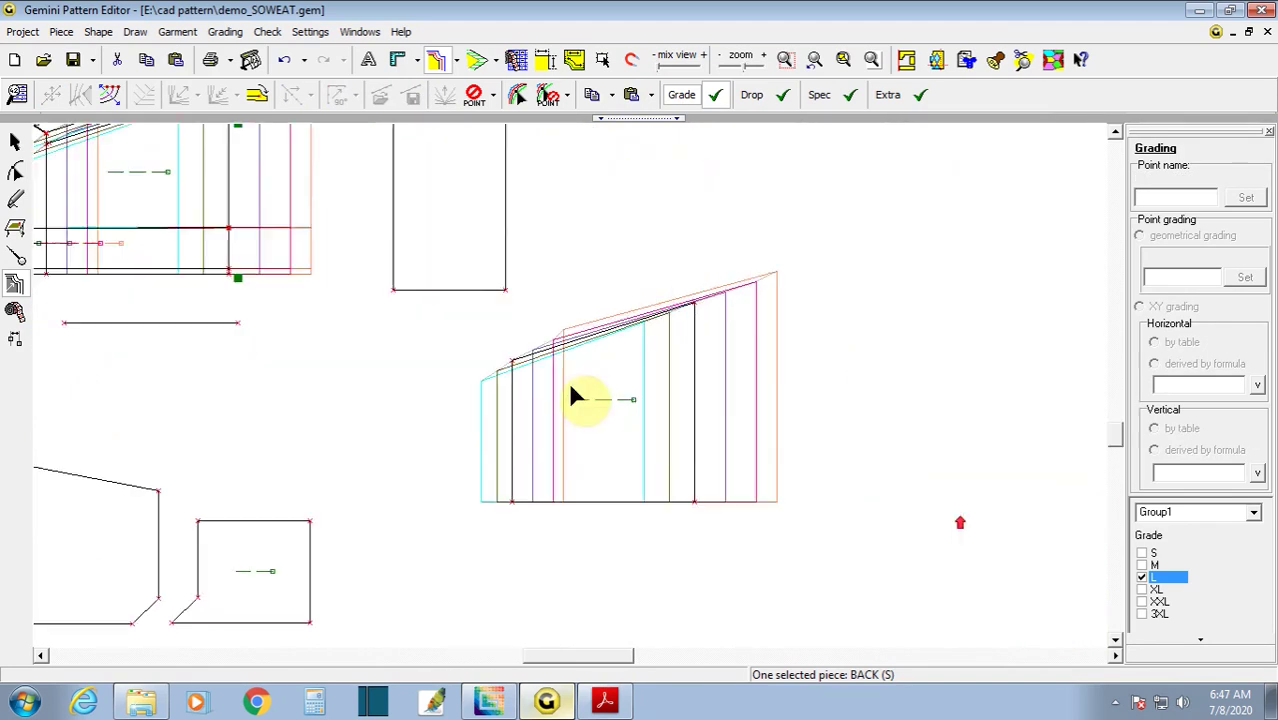
click(694, 501)
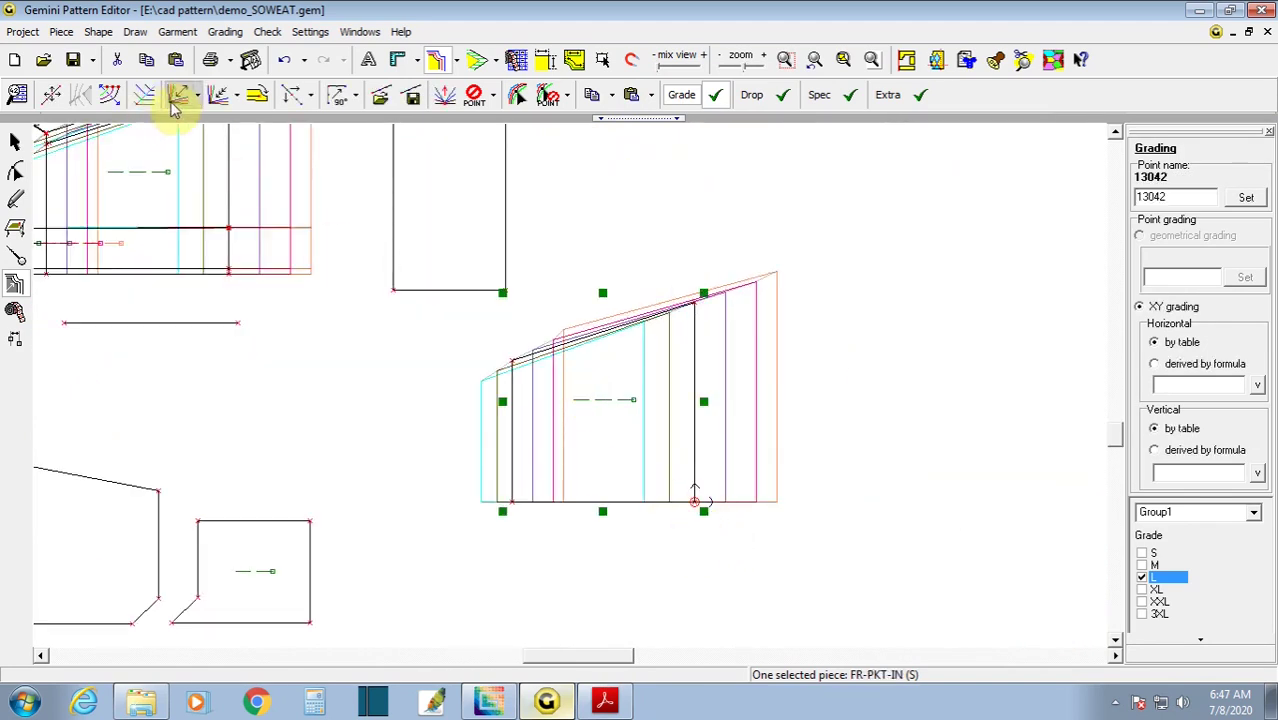
click(177, 94)
click(391, 411)
click(694, 501)
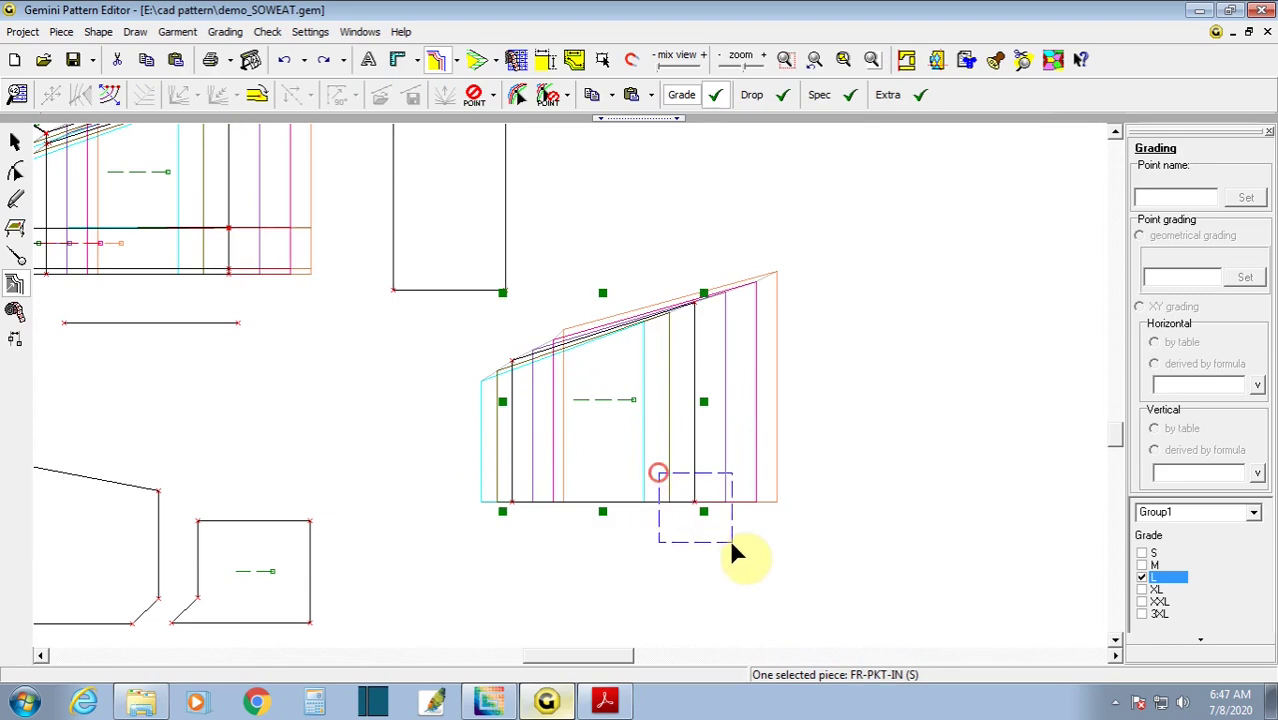
click(177, 94)
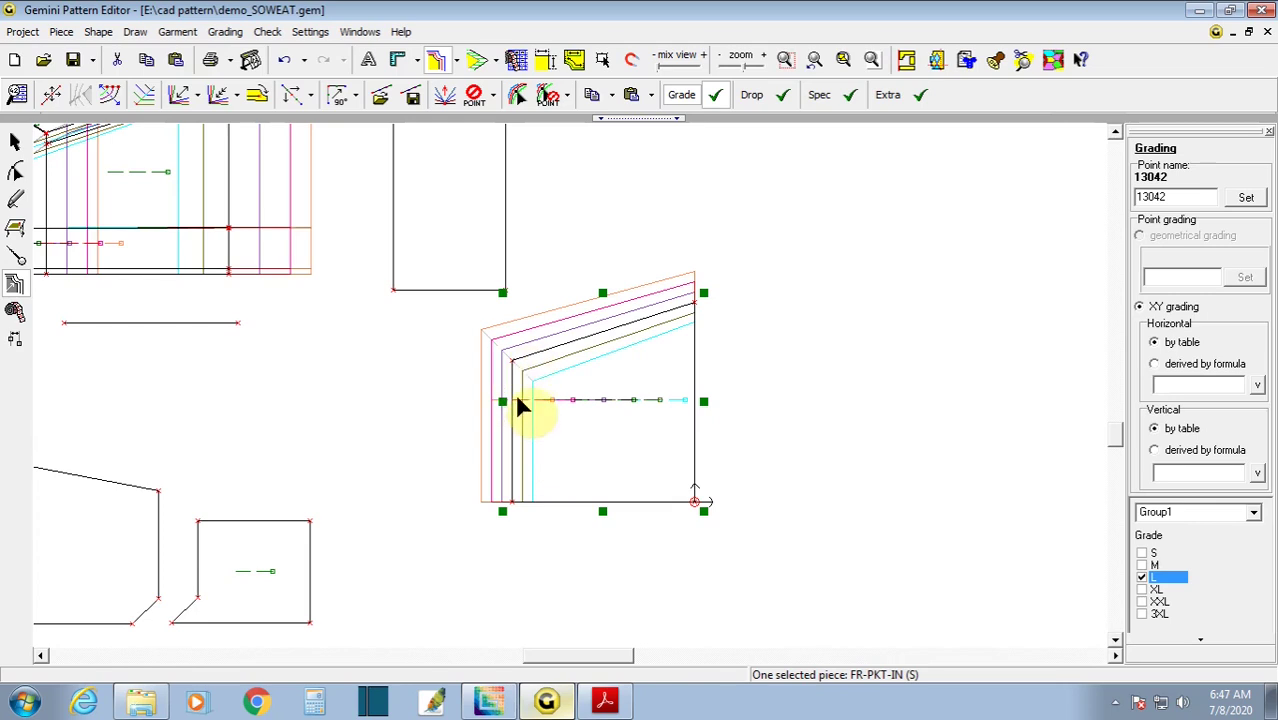
- Set the pocket's upper-left corner Y grading step to 0.75 for all sizes
click(483, 358)
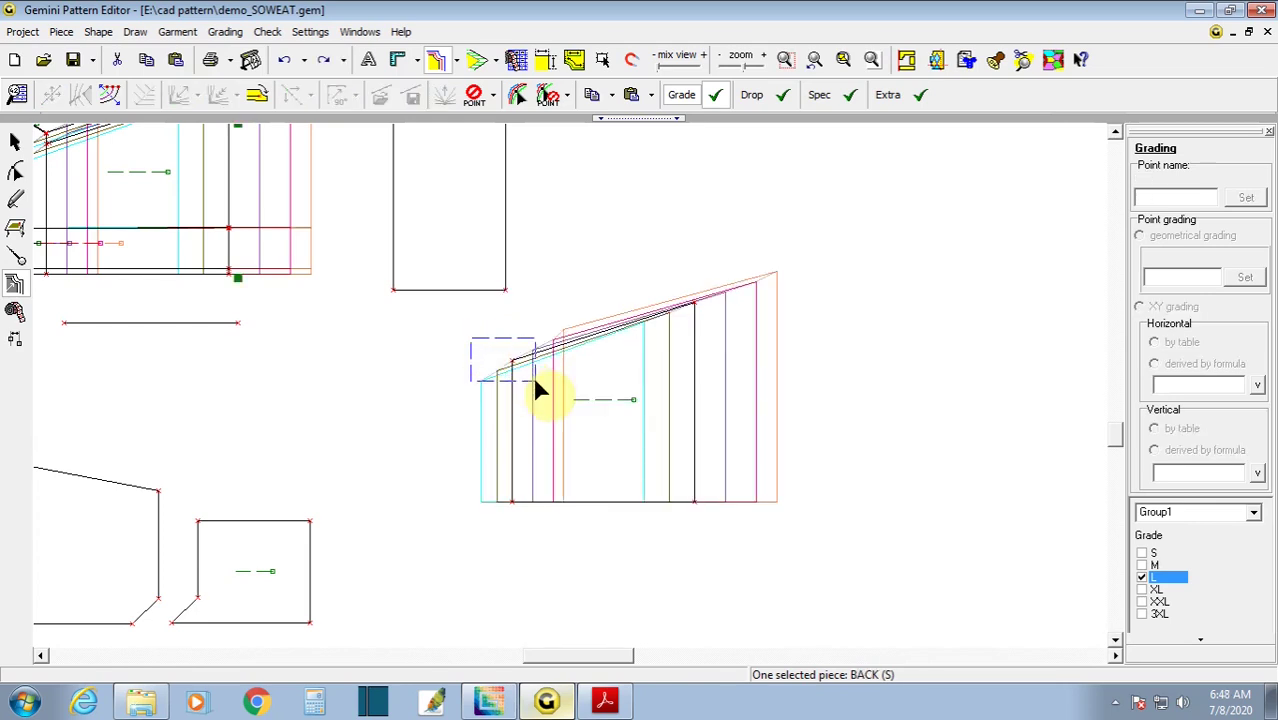
double_click(533, 375)
click(1062, 268)
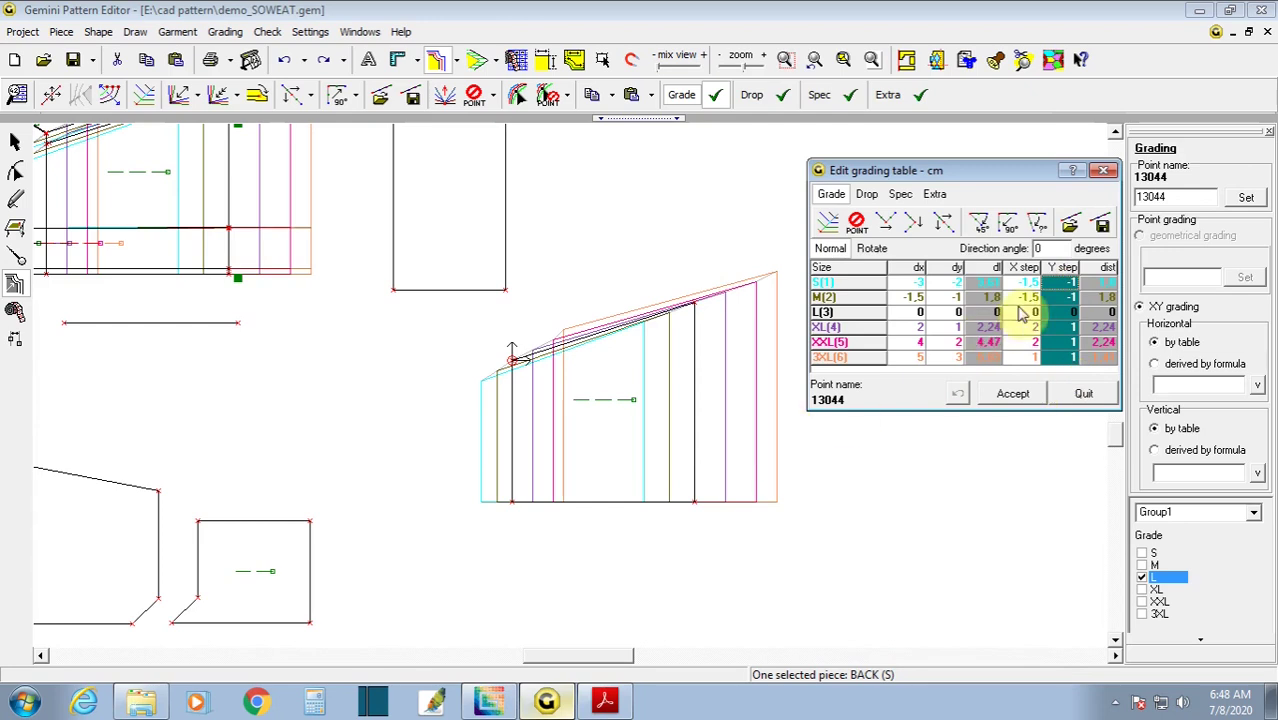
click(1058, 268)
text(,75)
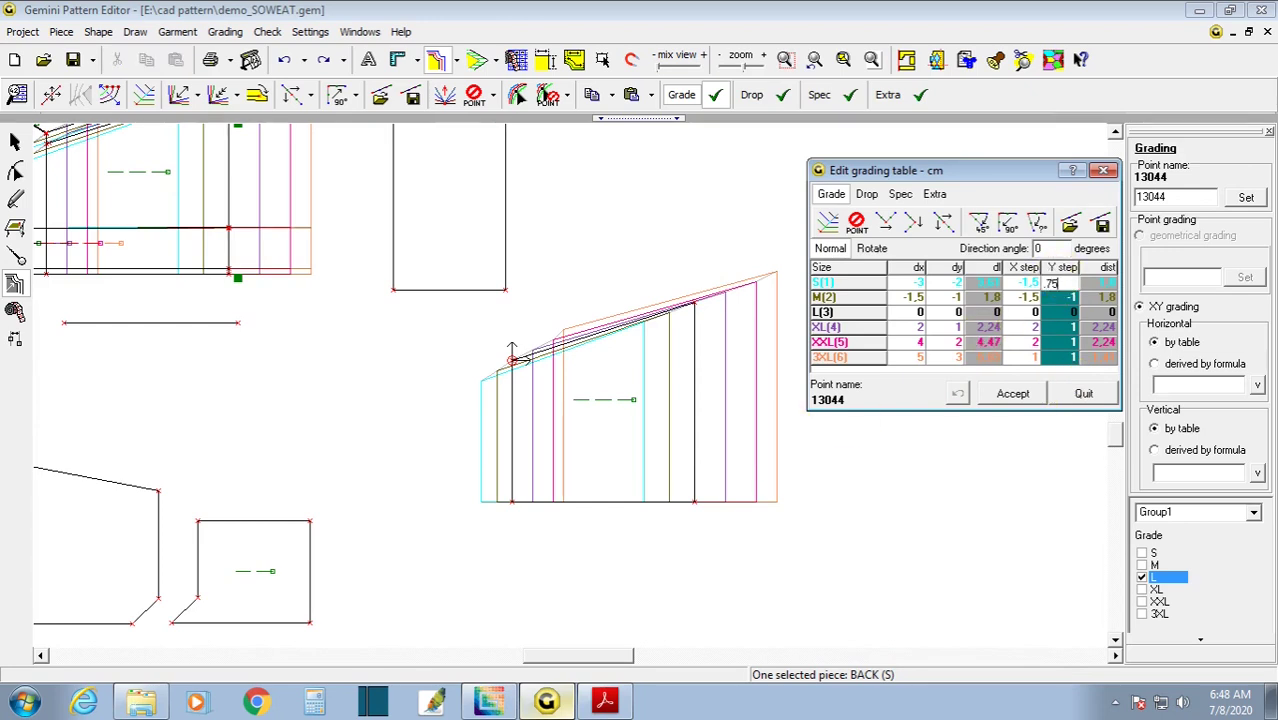
click(1058, 268)
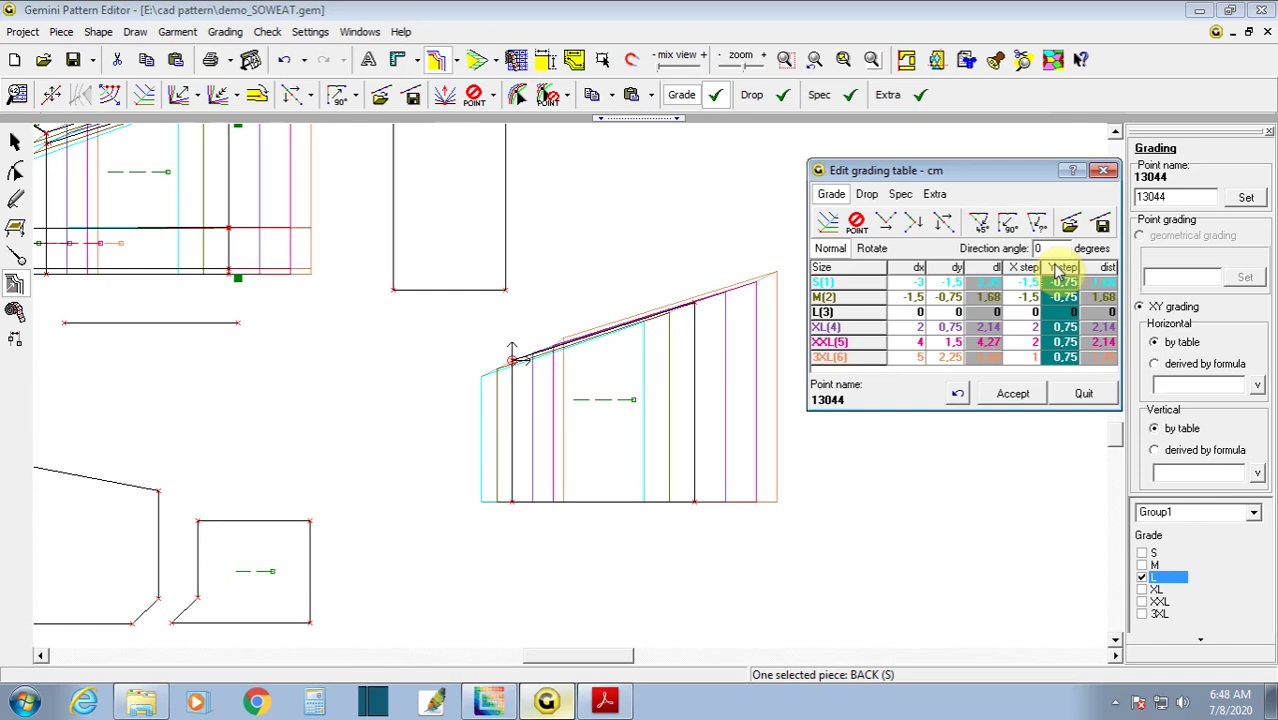
click(1012, 393)
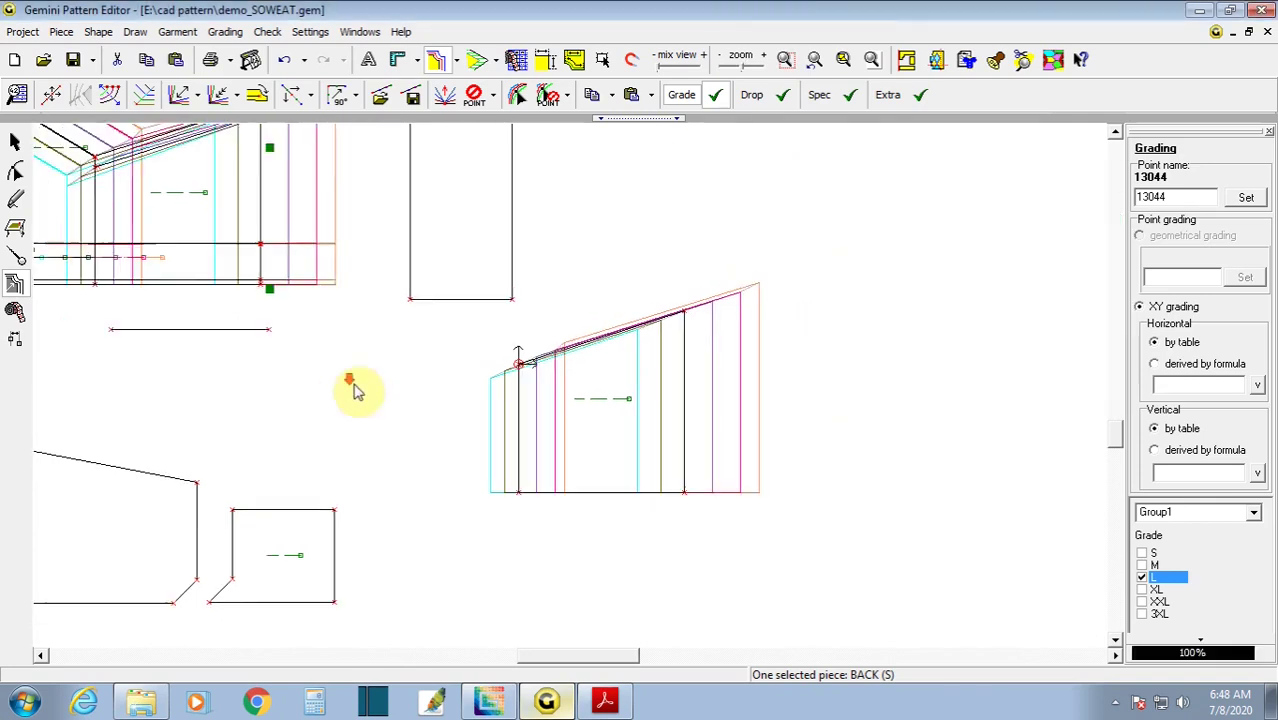
- Give back-piece point 13044 the same 0.75 Y step and accept
scroll(569, 378, up, 3)
scroll(590, 375, up, 2)
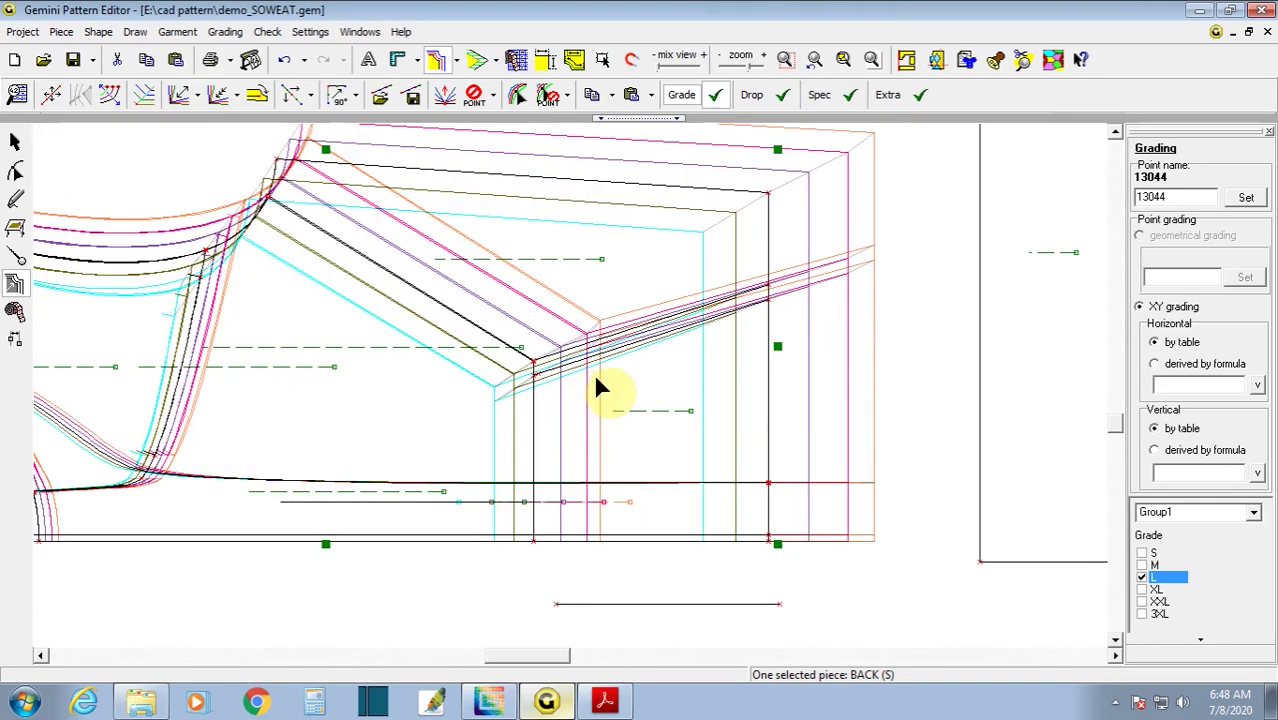
double_click(533, 364)
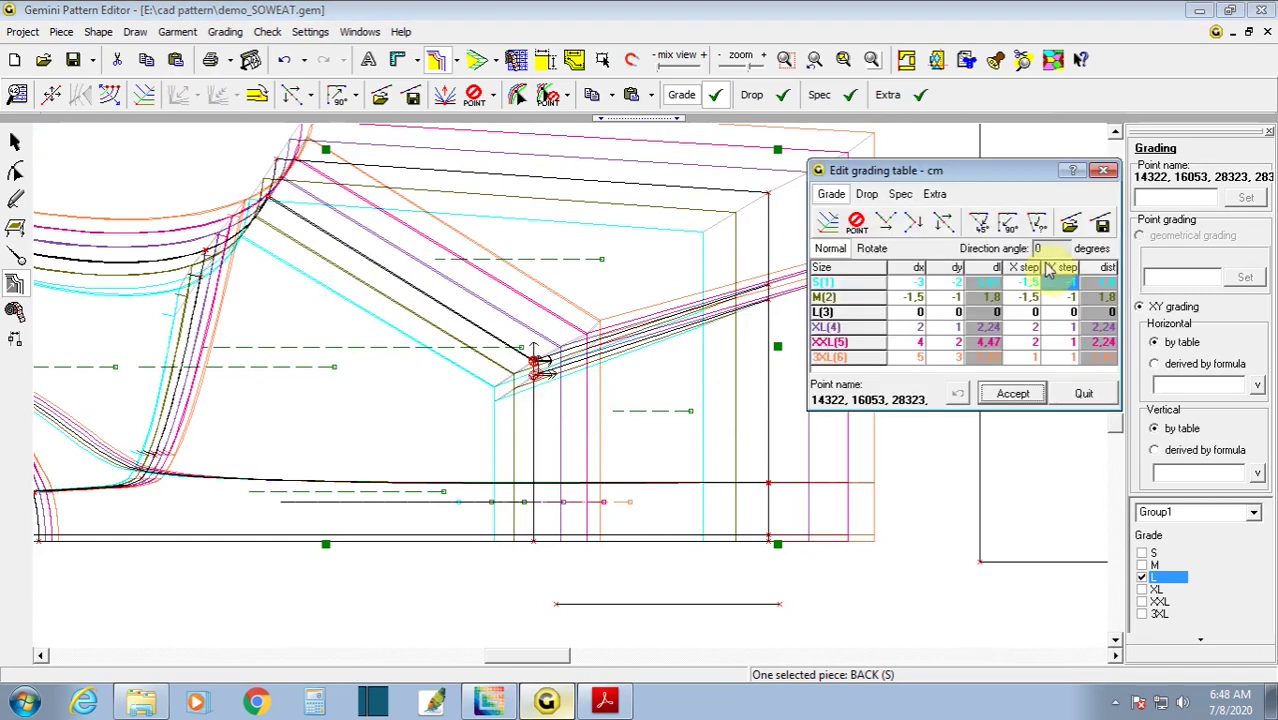
click(1052, 270)
click(1058, 282)
text(.75)
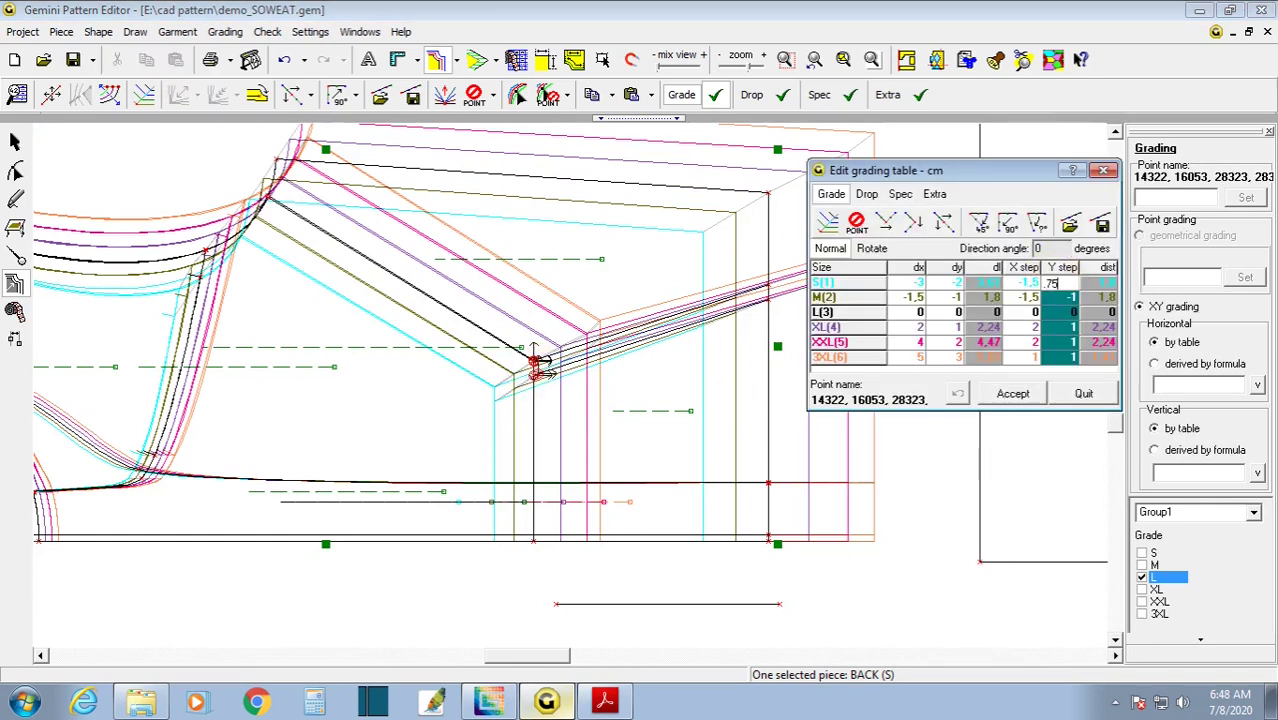
key(Return)
click(1012, 393)
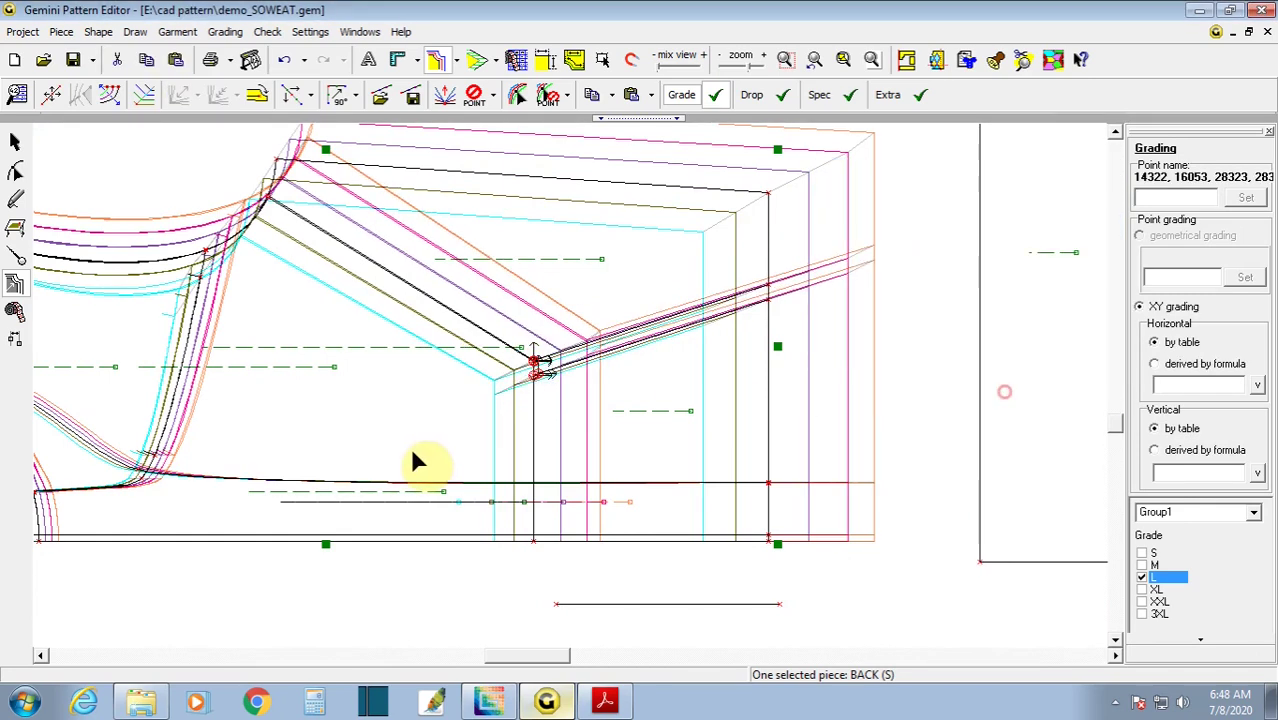
- Save demo_SOWEAT.gem past the demo warning and move the pocket piece onto the back piece
click(72, 59)
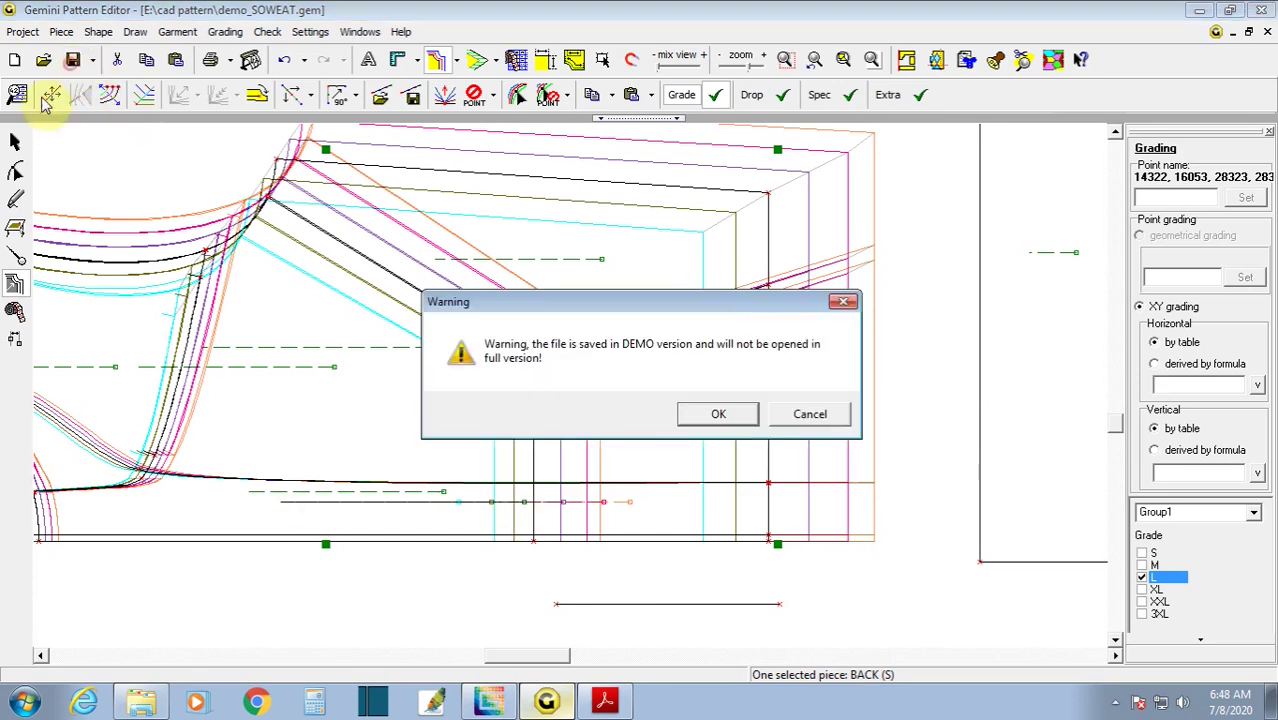
click(718, 414)
click(15, 141)
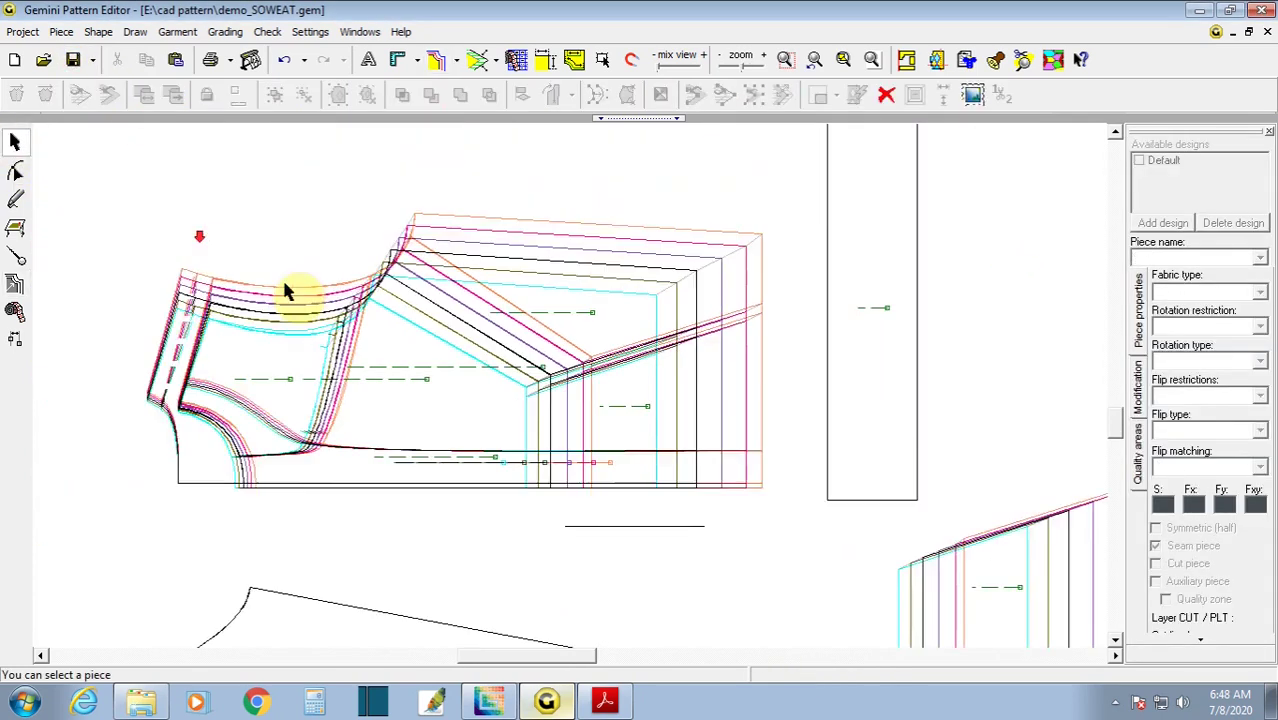
click(580, 512)
drag(866, 556, 719, 549)
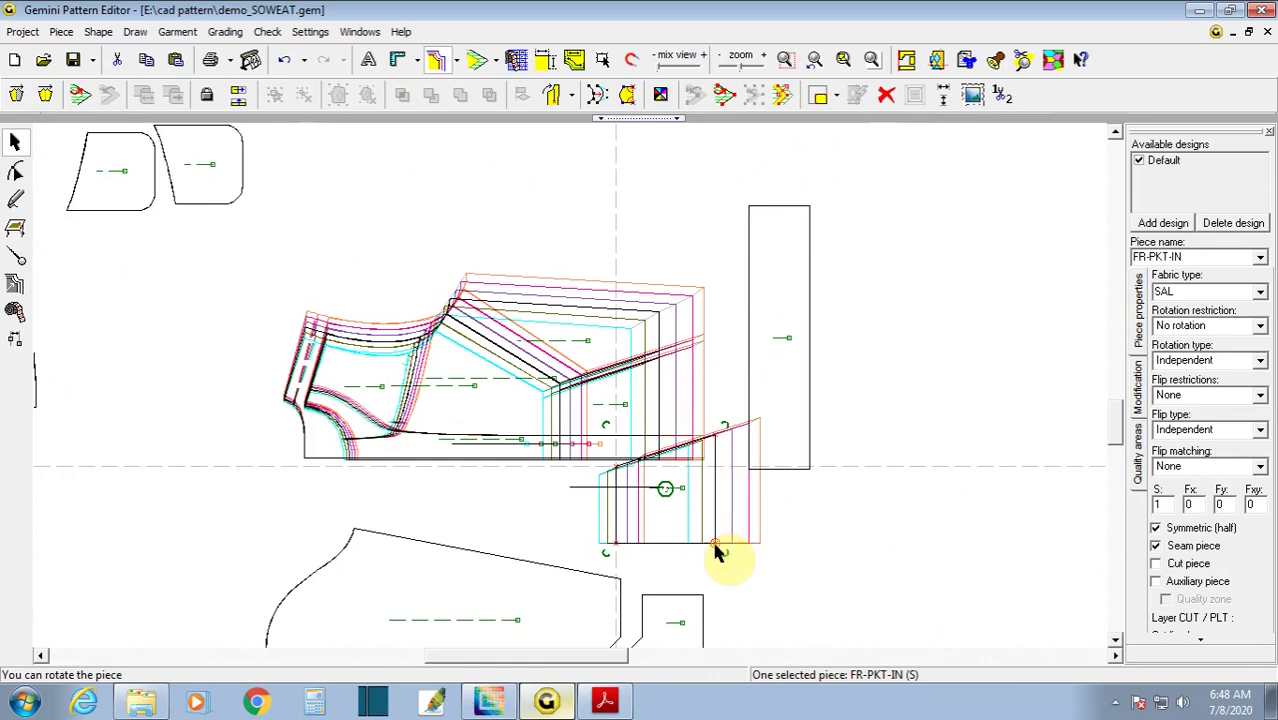
- Check the layout by selecting the sleeve SLV, the tall rectangular and small square pieces
click(554, 705)
click(554, 705)
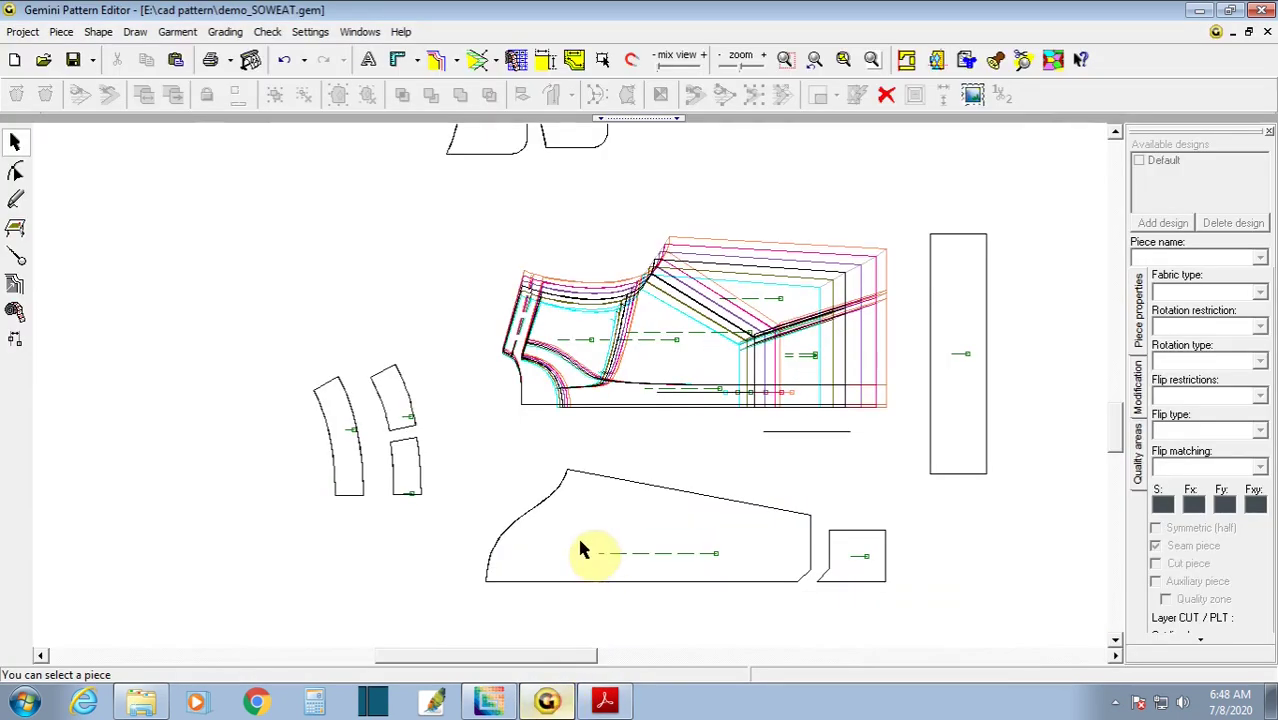
click(579, 547)
scroll(571, 393, up, 1)
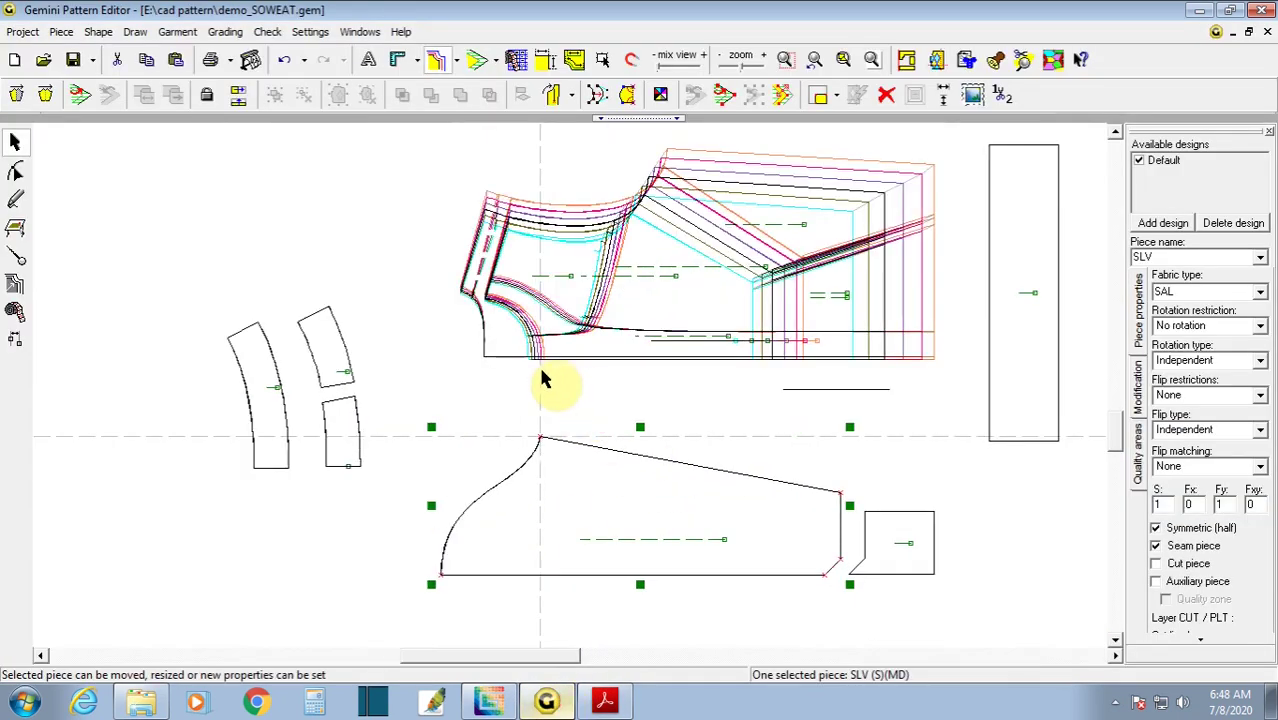
scroll(520, 385, down, 1)
scroll(560, 393, down, 1)
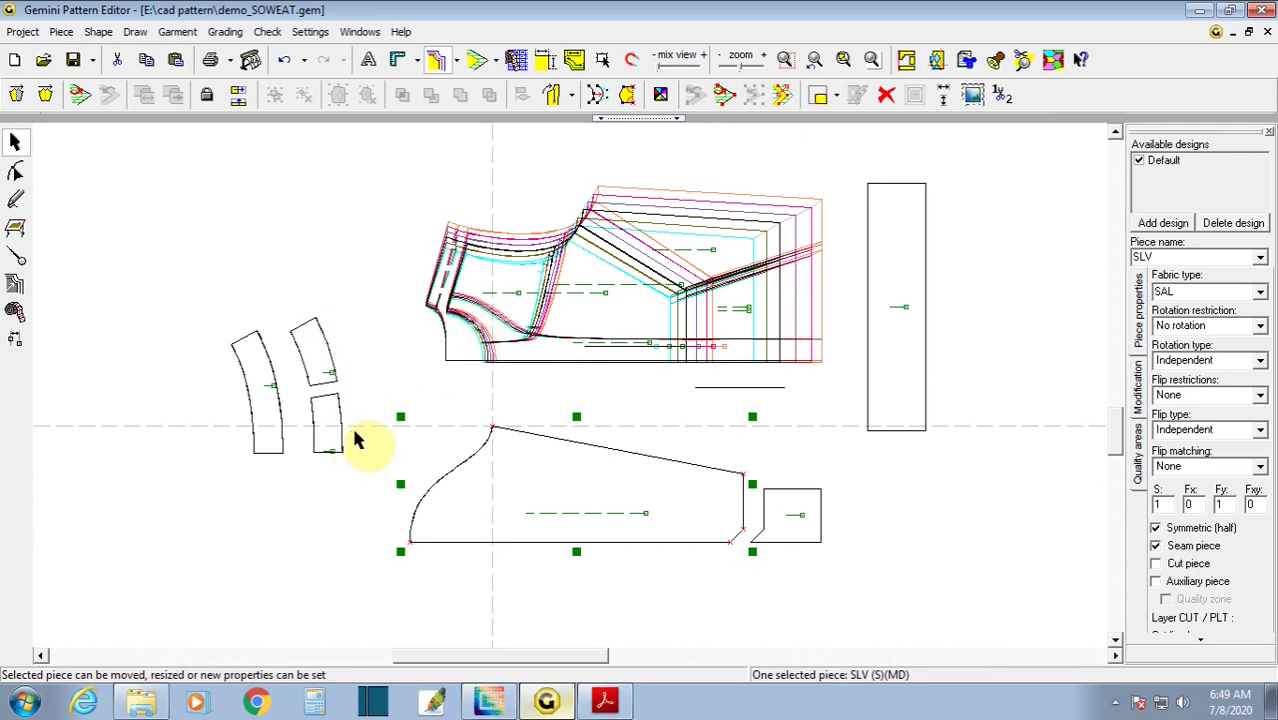
click(912, 389)
click(799, 508)
click(879, 508)
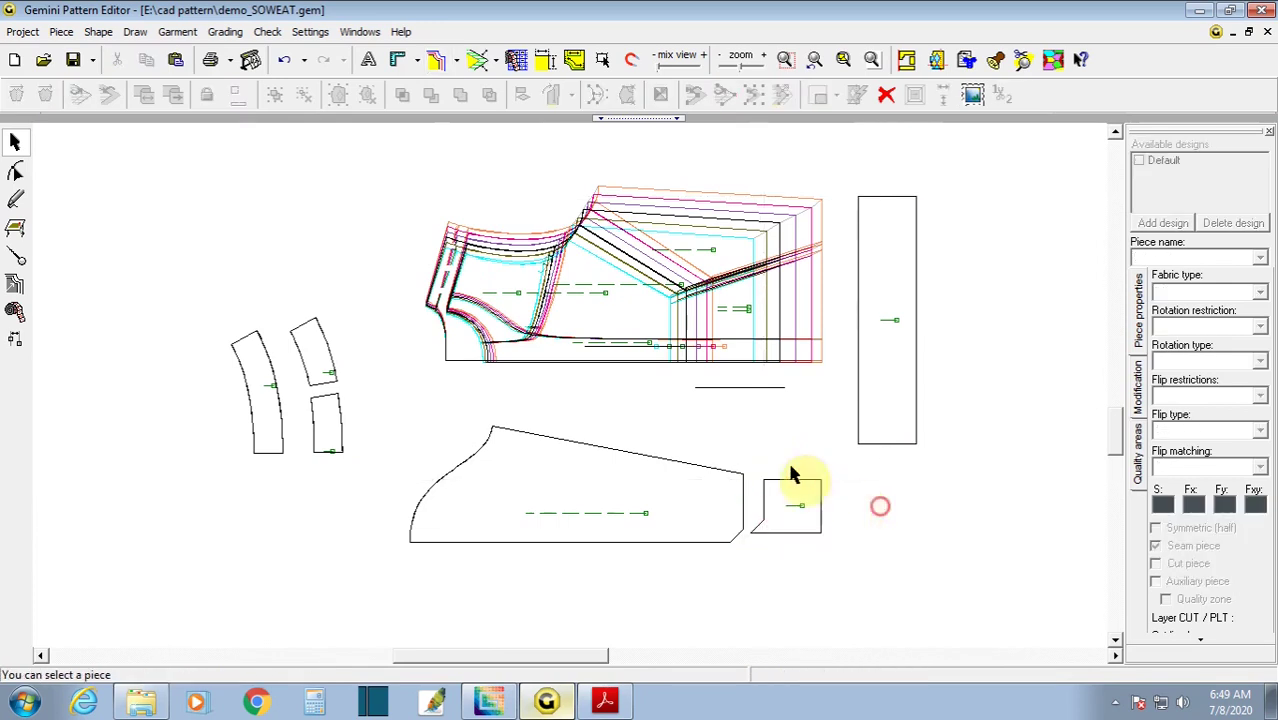
- Drag the INER-CHAST-PKT inner chest pocket pair closer to the other pieces
scroll(779, 463, down, 2)
mouse_move(445, 160)
mouse_down()
mouse_move(548, 234)
mouse_move(487, 333)
mouse_up()
click(487, 333)
scroll(572, 393, up, 2)
scroll(572, 393, up, 1)
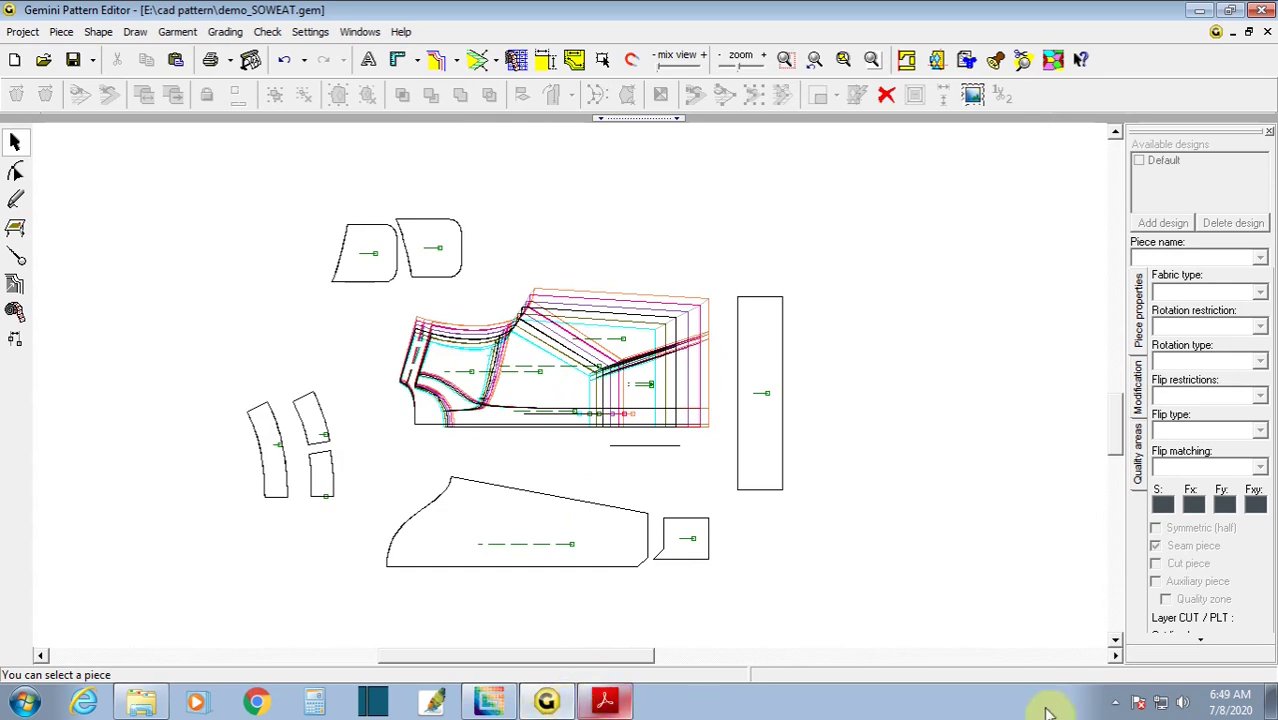
click(1115, 702)
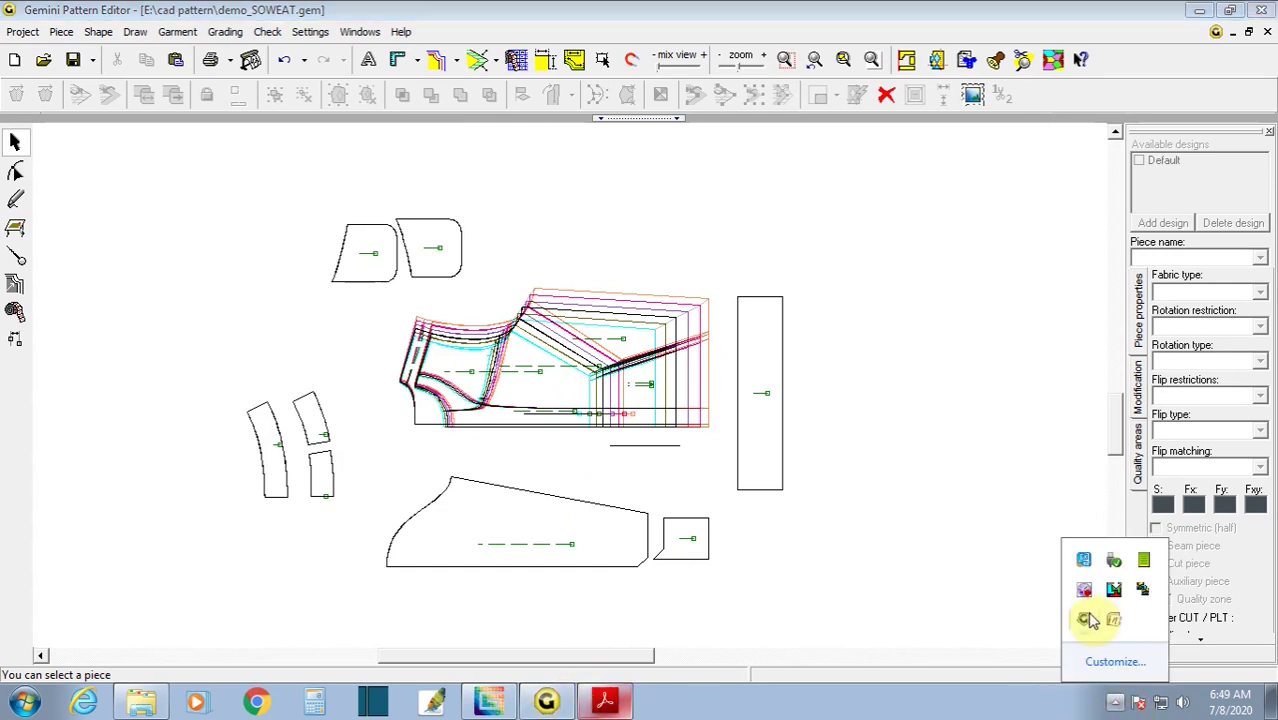